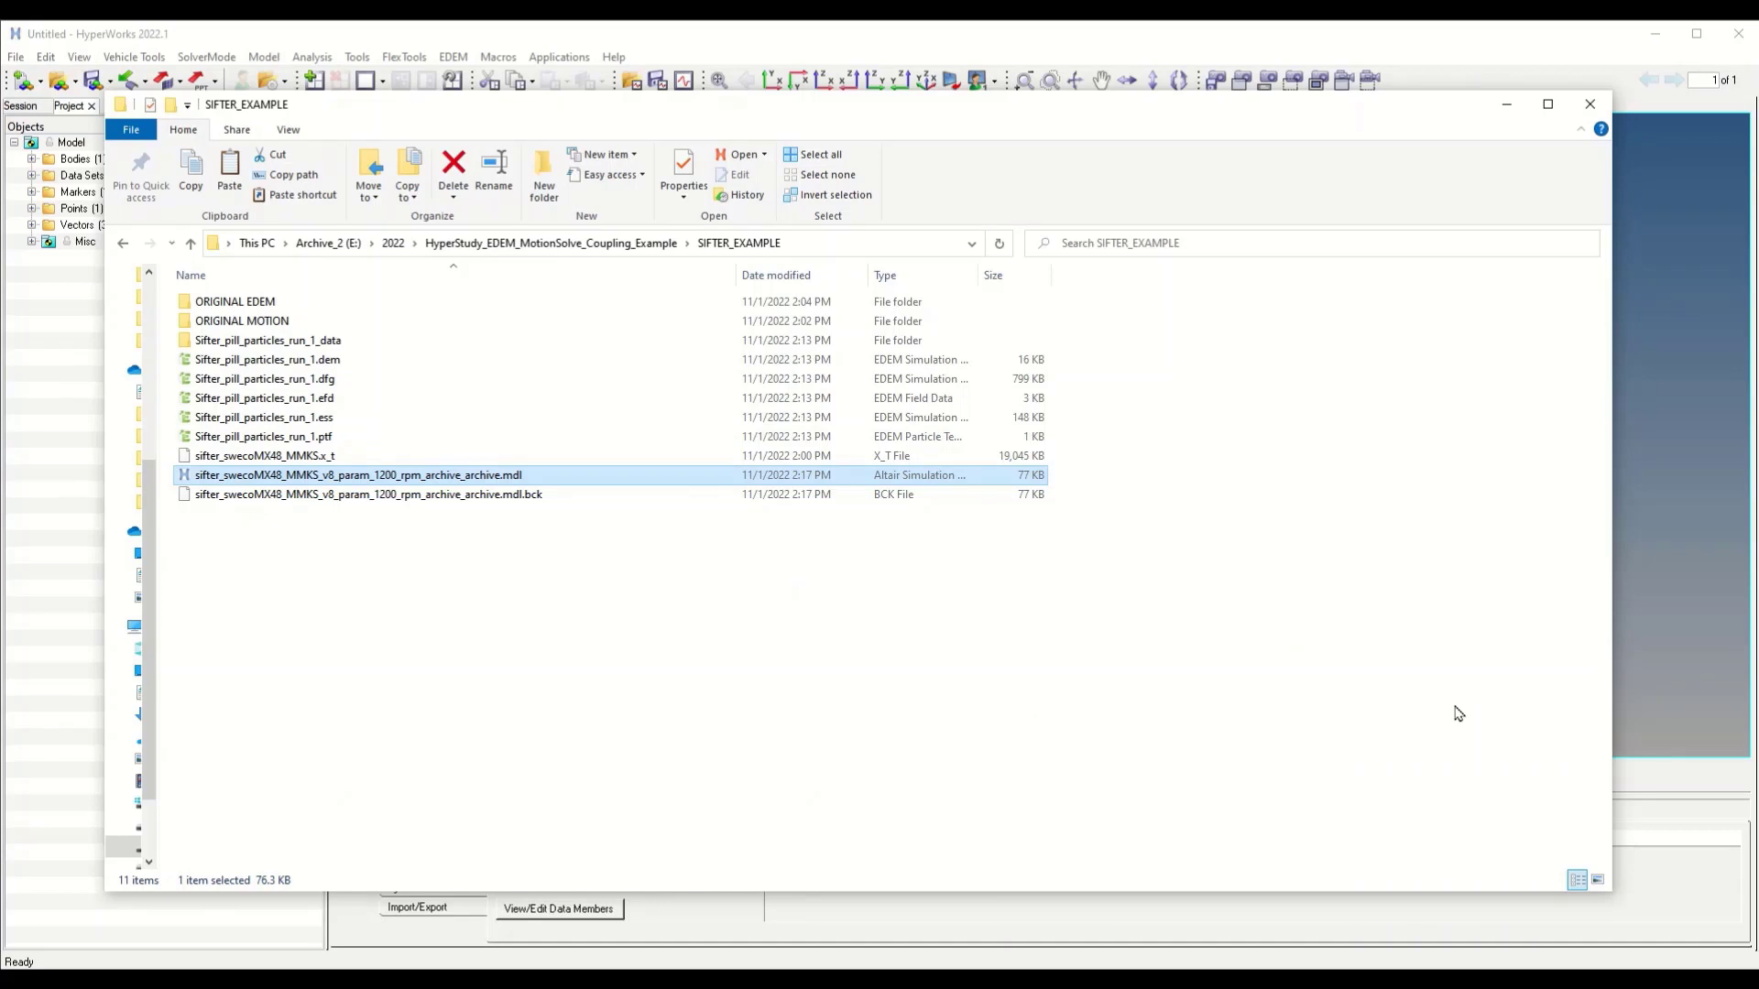
Step: Examine the SIFTER_EXAMPLE folder's path, its Sifter_pill_particles_run_1 EDEM files, and the sifter geometry and .mdl model files
click(860, 243)
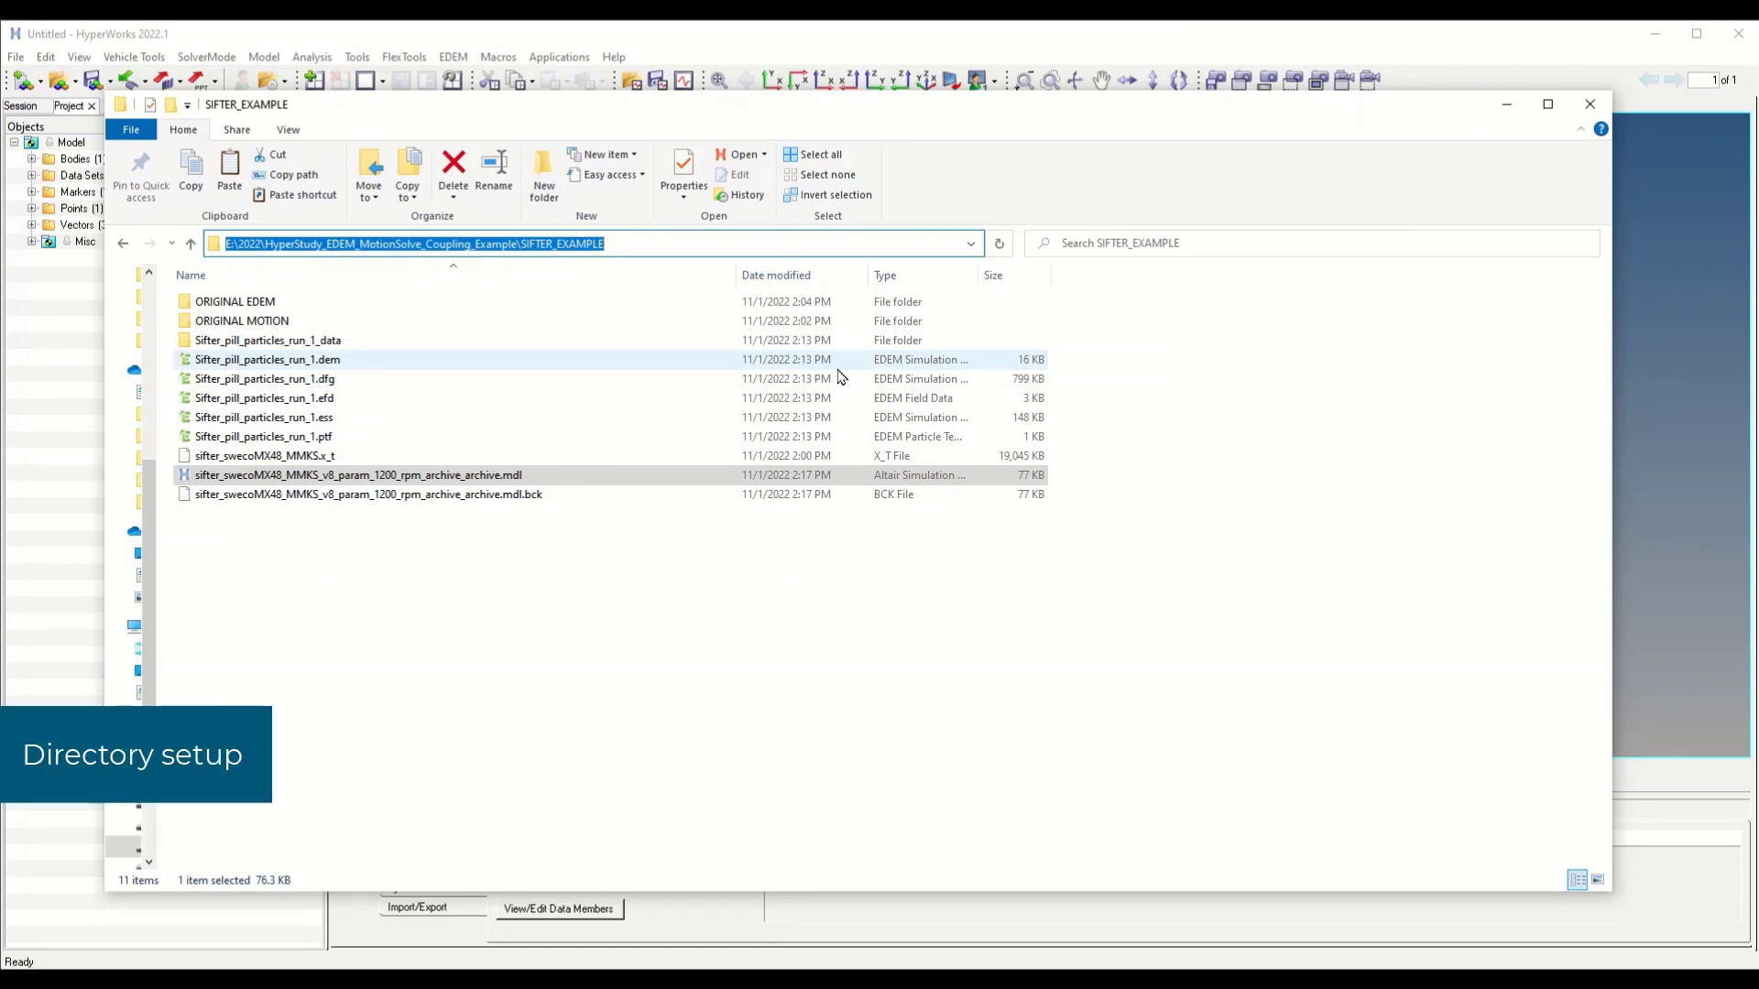
click(412, 339)
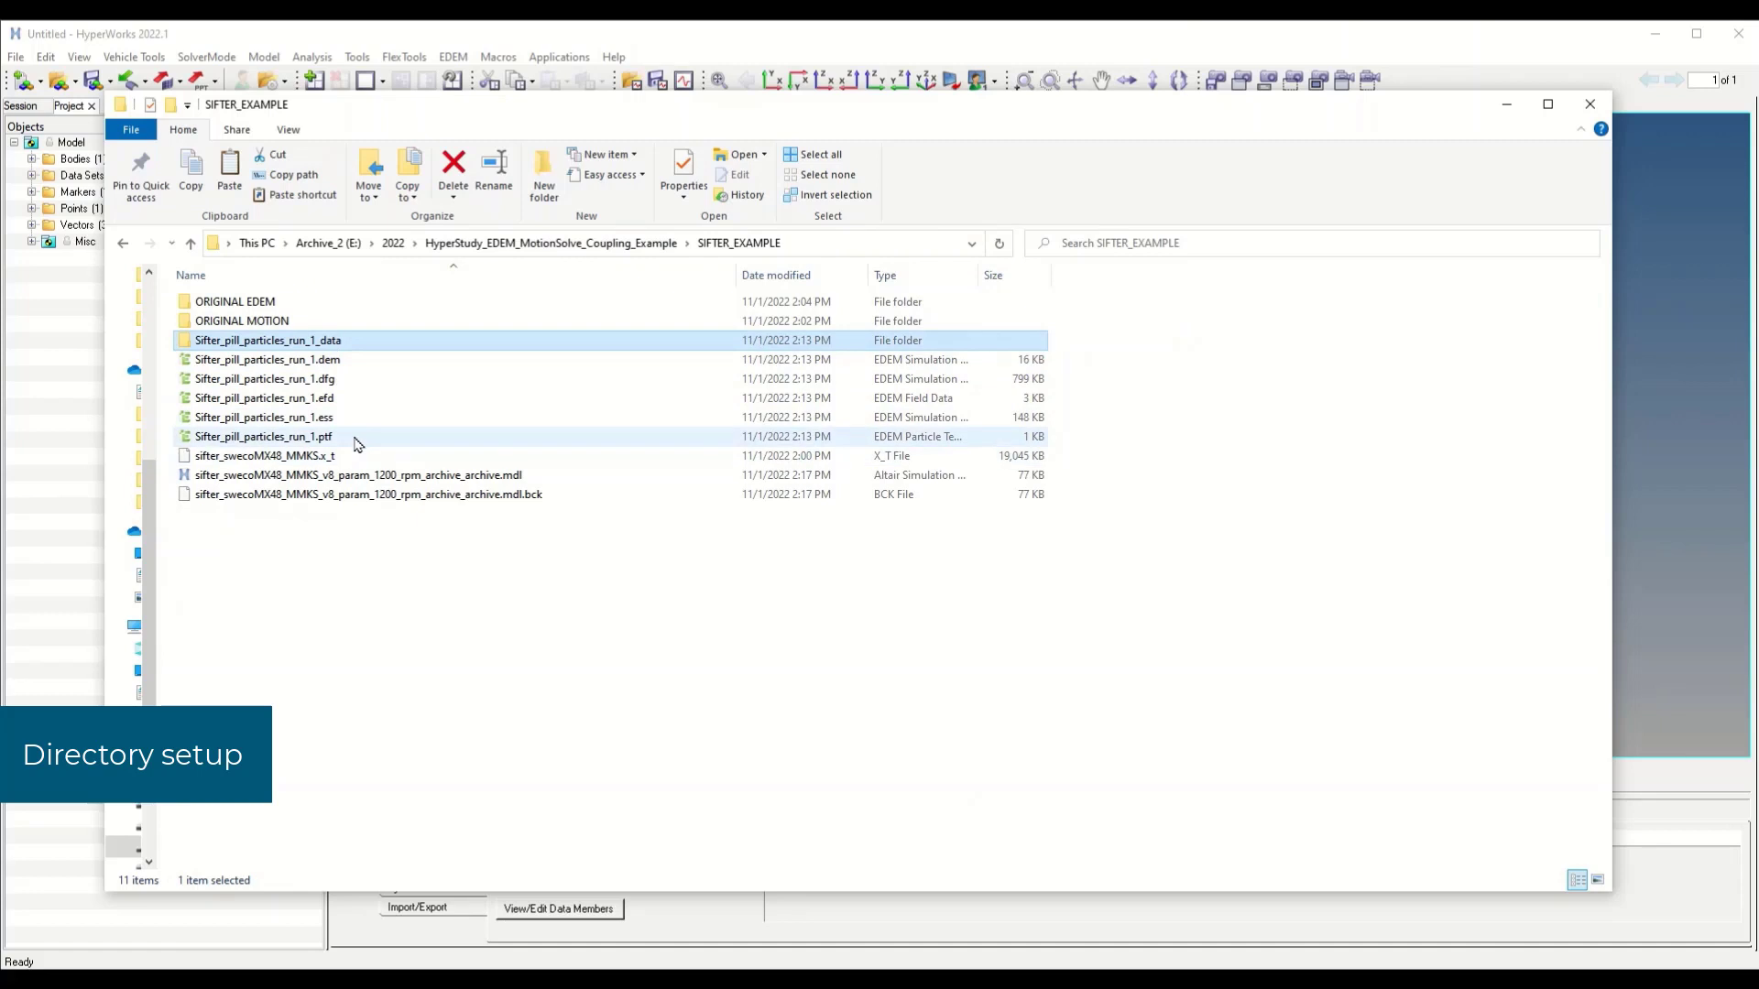
shift+click(357, 436)
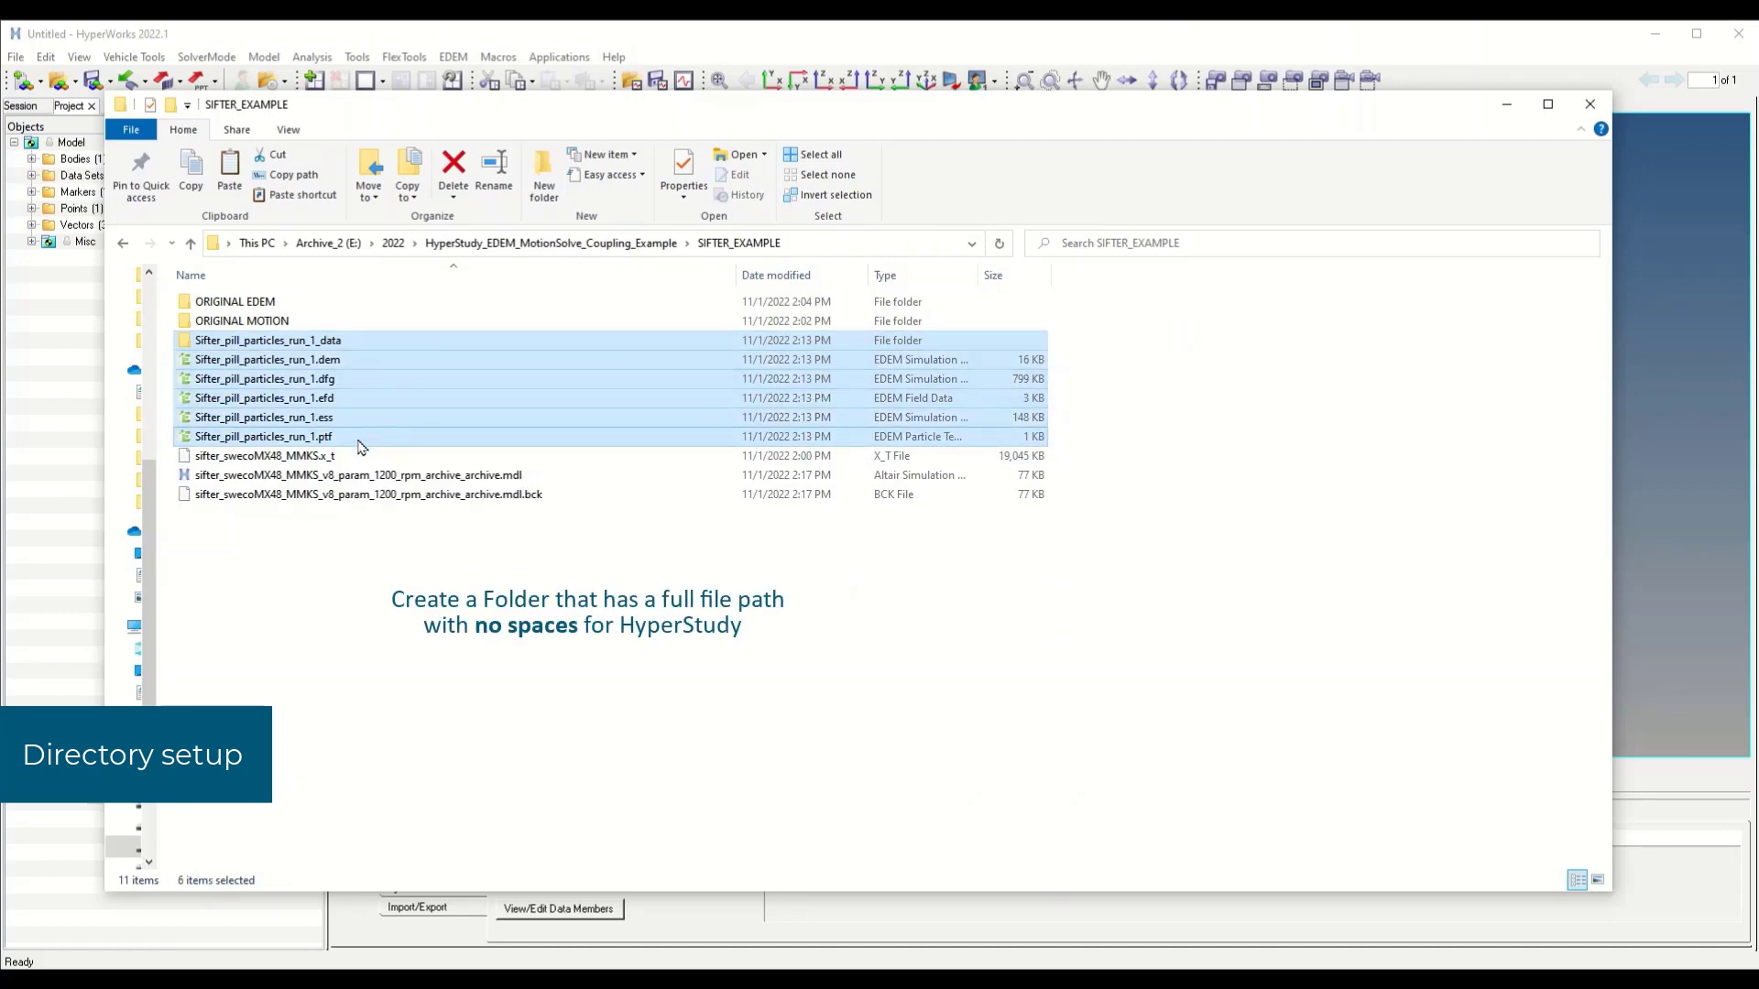
click(357, 458)
ctrl+click(357, 475)
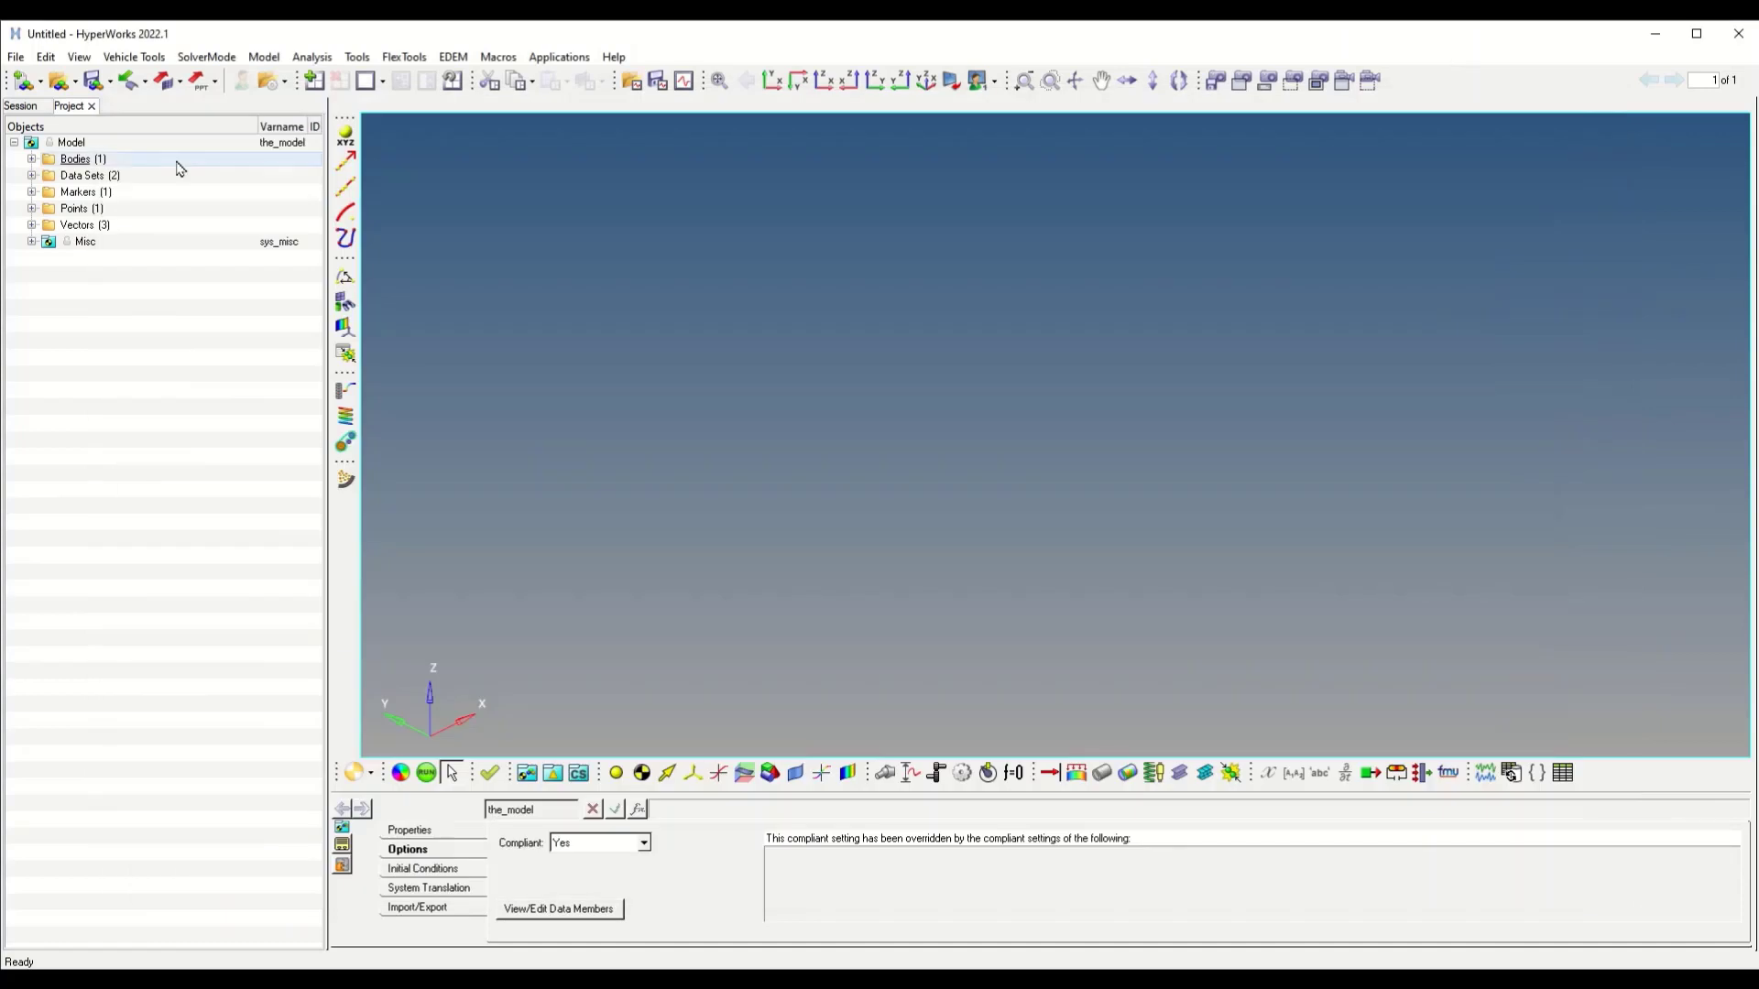
Step: In HyperWorks, open the model sifter_swecoMX48_MMKS_v8_param_1200_rpm_archive_archive.mdl from the SIFTER_EXAMPLE folder
click(15, 57)
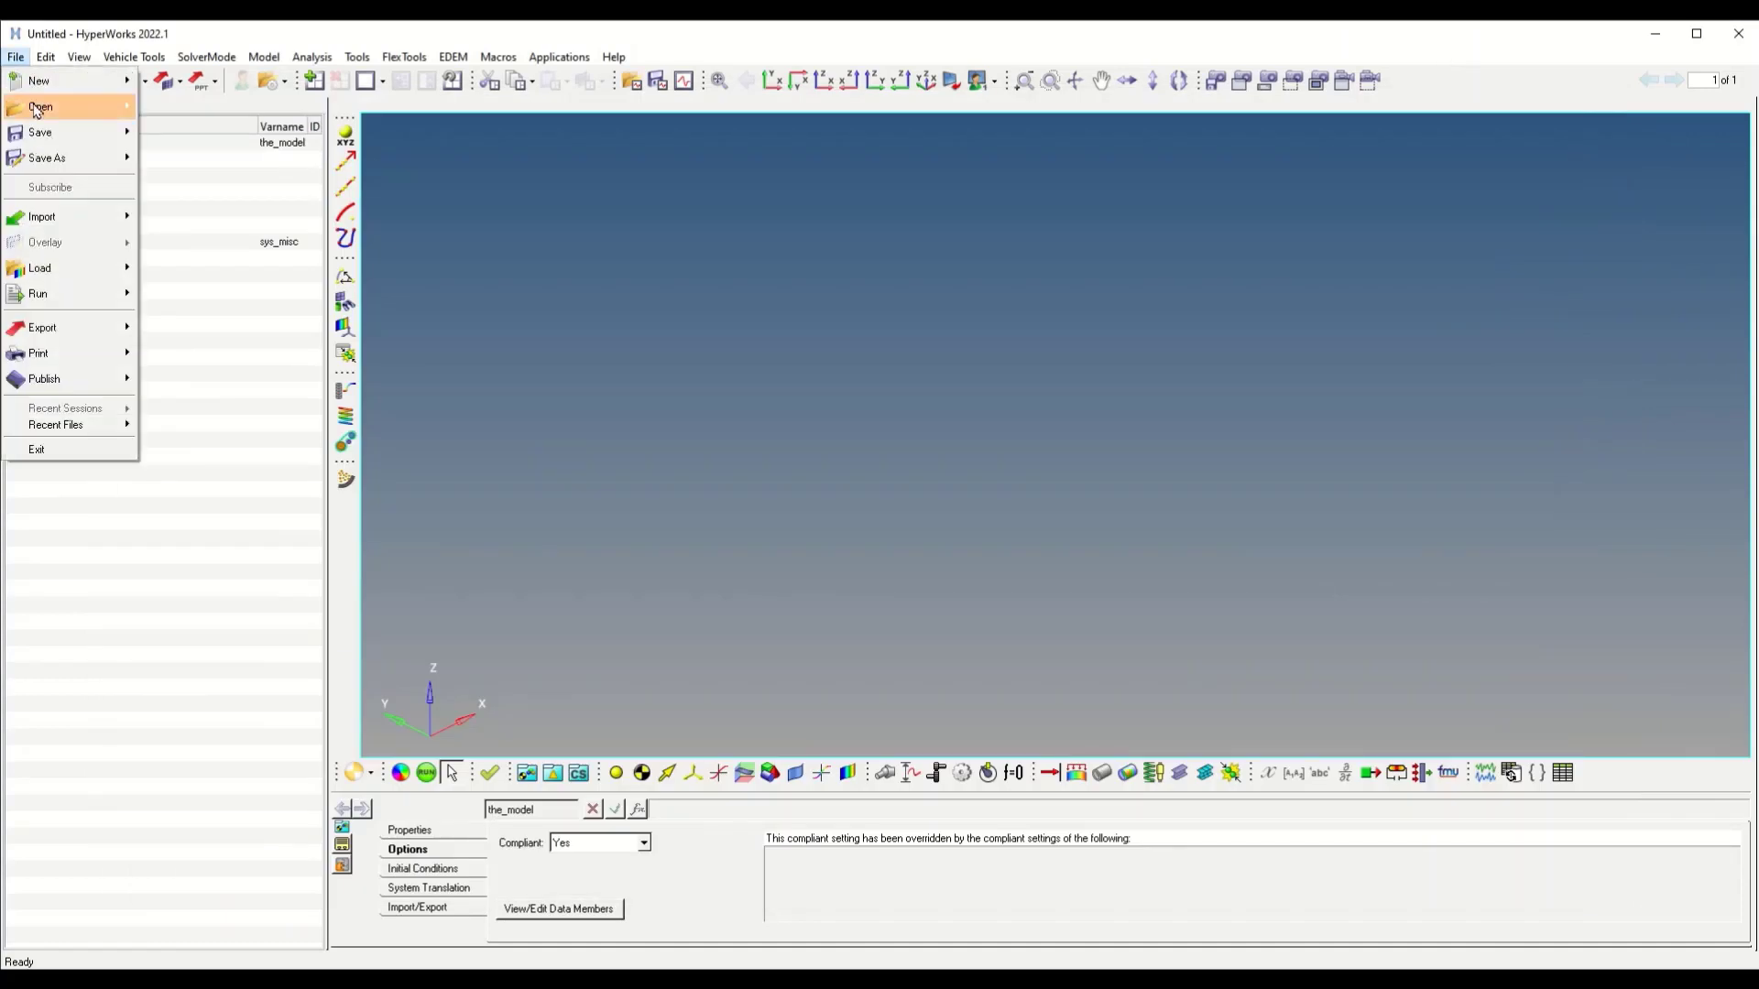
mouse_move(61, 116)
click(244, 163)
click(367, 166)
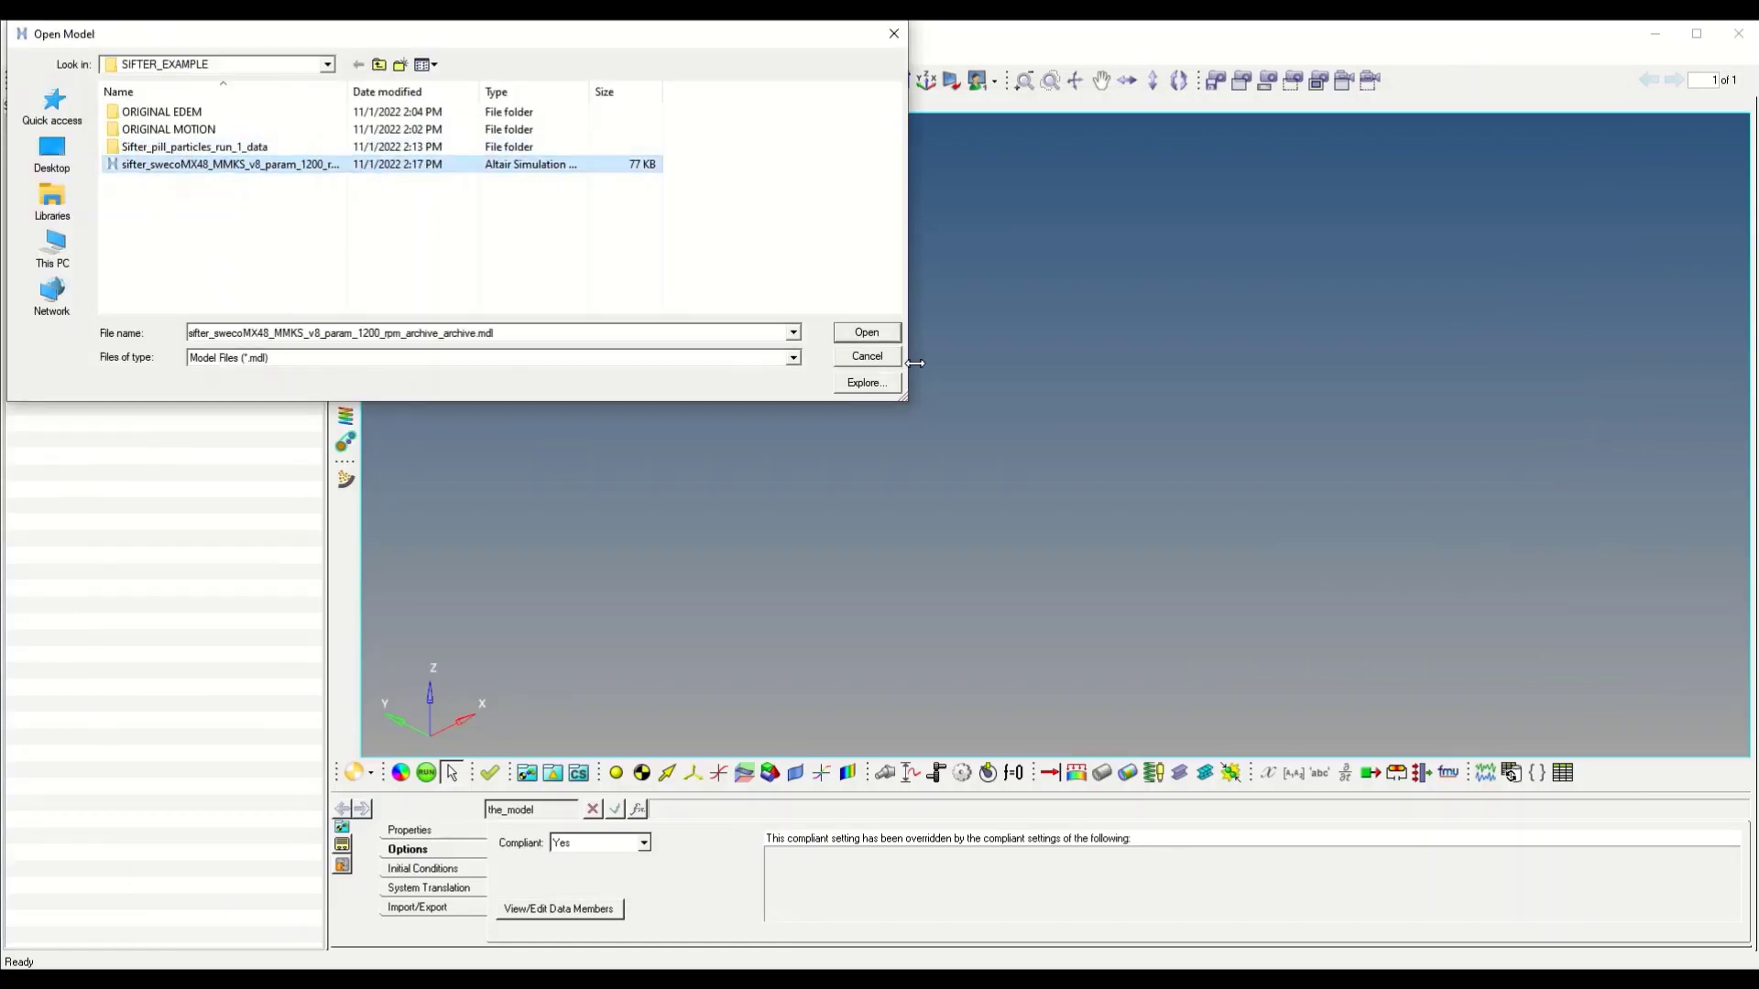
click(861, 331)
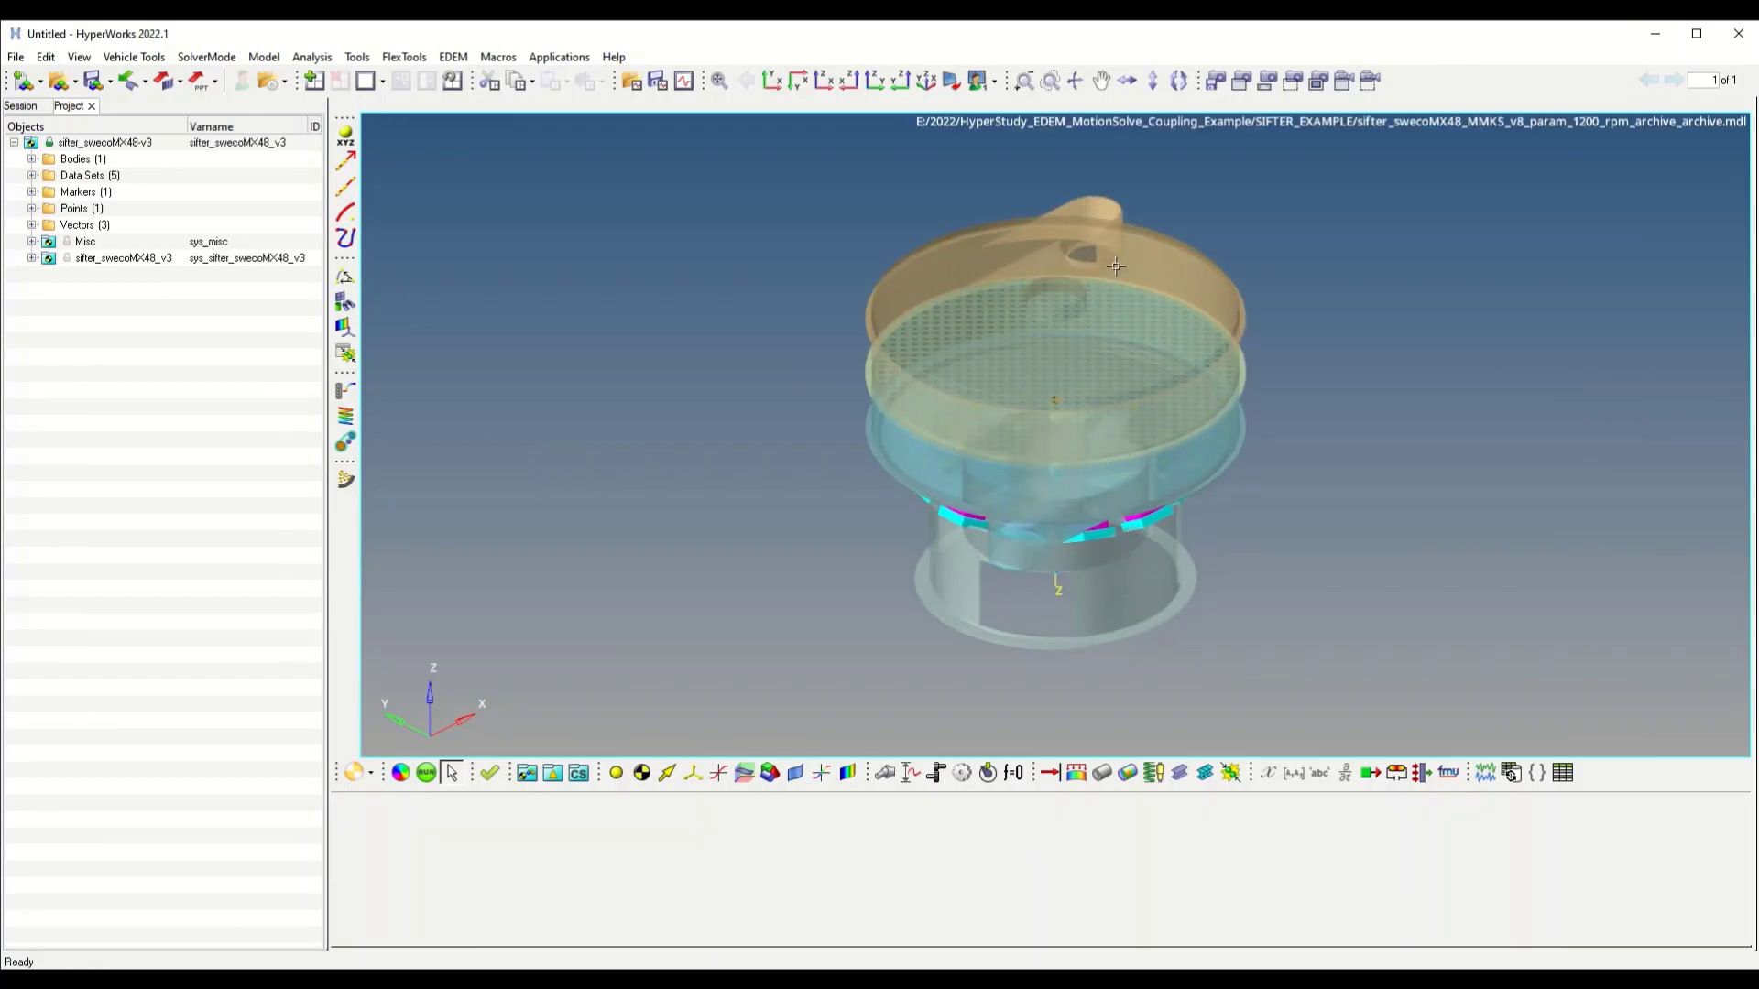
Step: Run the current sifter model in MotionSolve and enlarge the solver window to follow its output
click(426, 772)
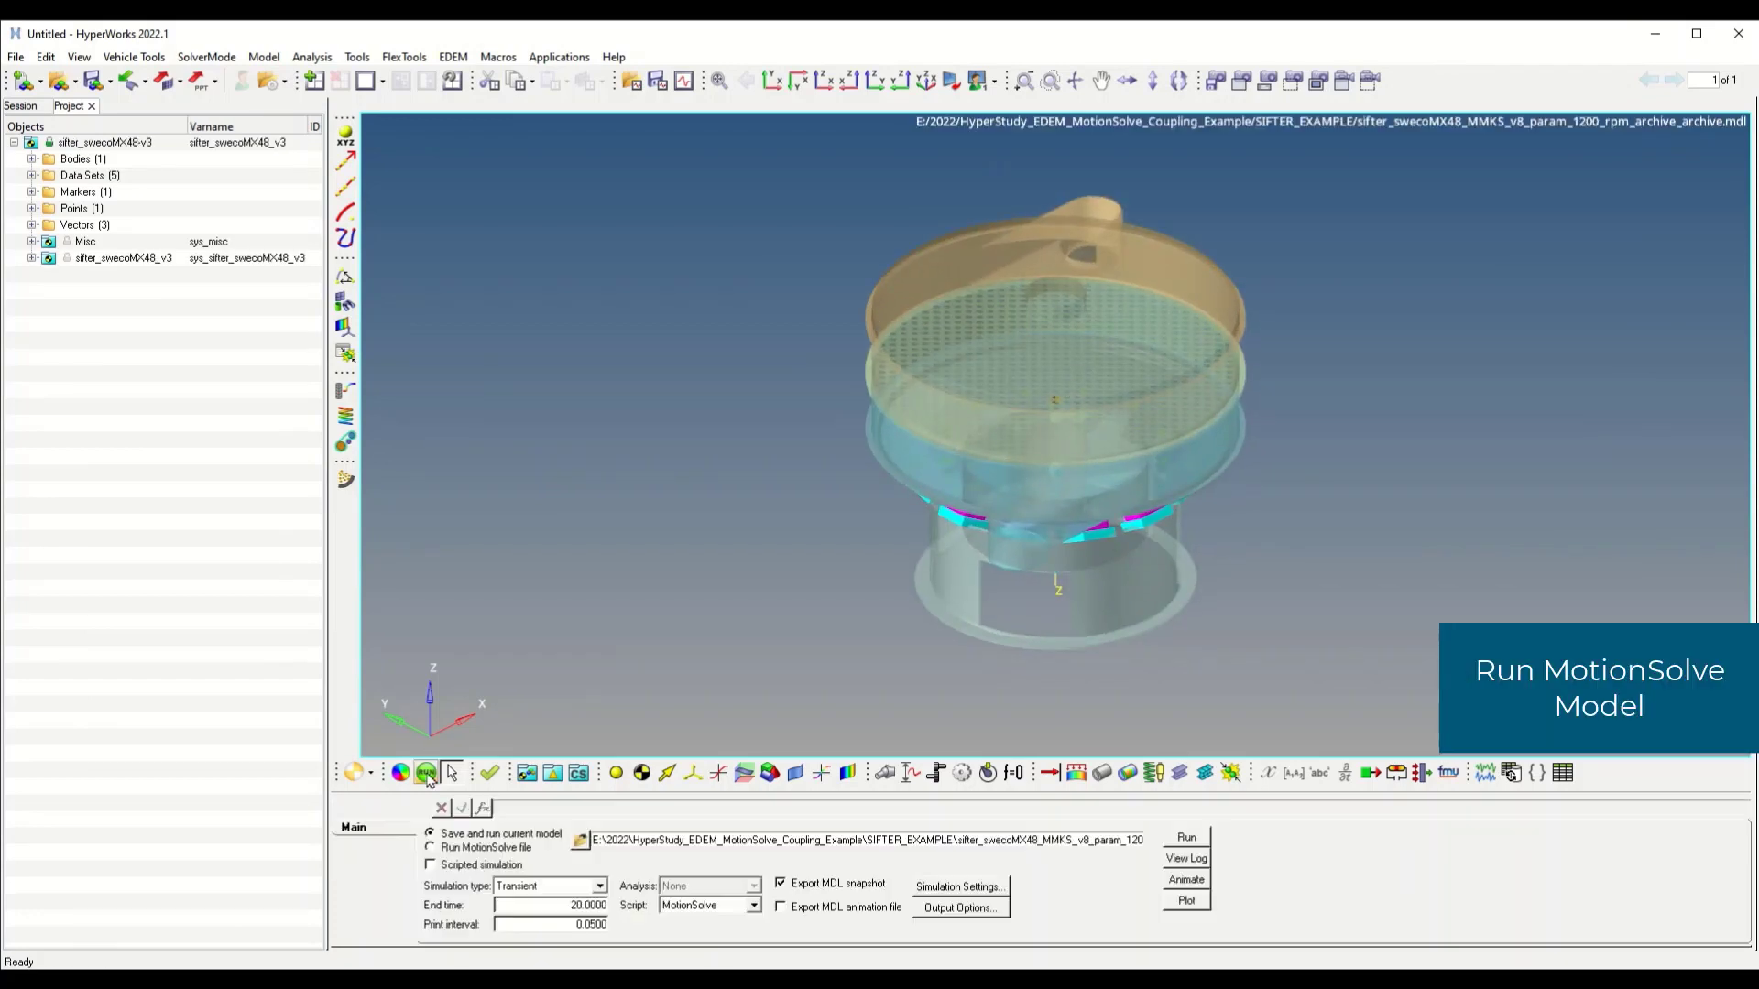
click(1186, 837)
drag(723, 203, 987, 203)
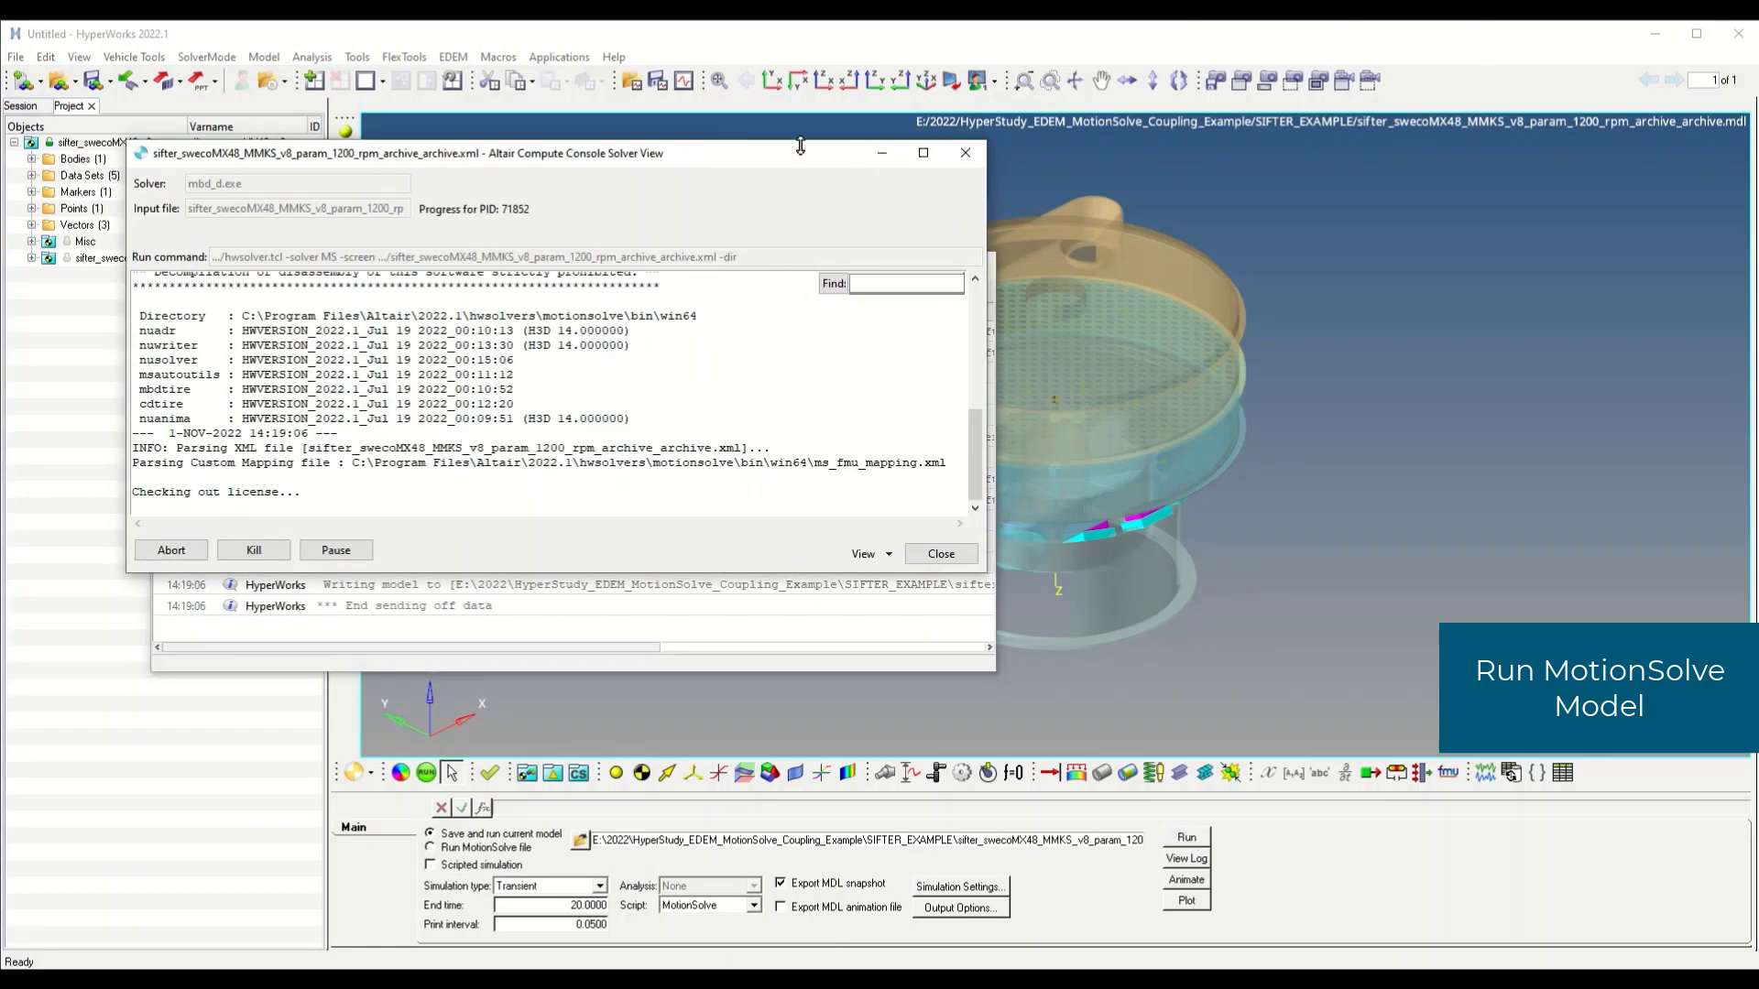
drag(807, 142, 815, 27)
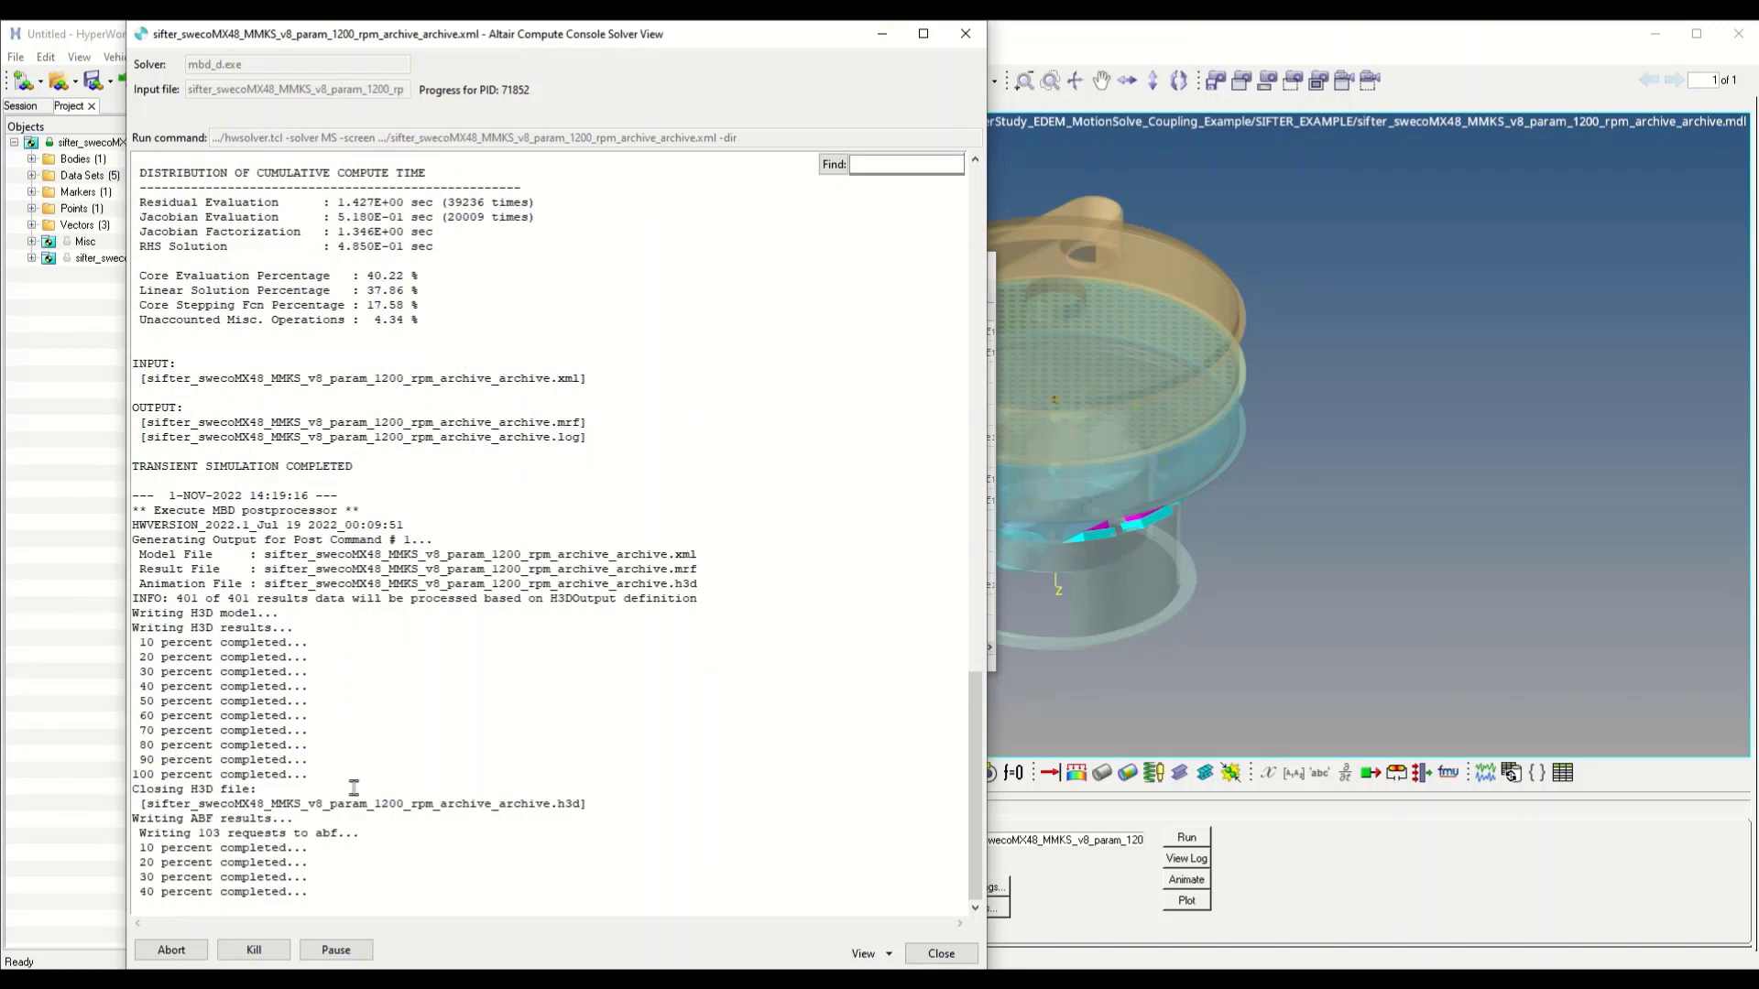
Step: Check the solver output for the .h3d and .plt result files, and close the solver window and message log
drag(593, 438, 551, 438)
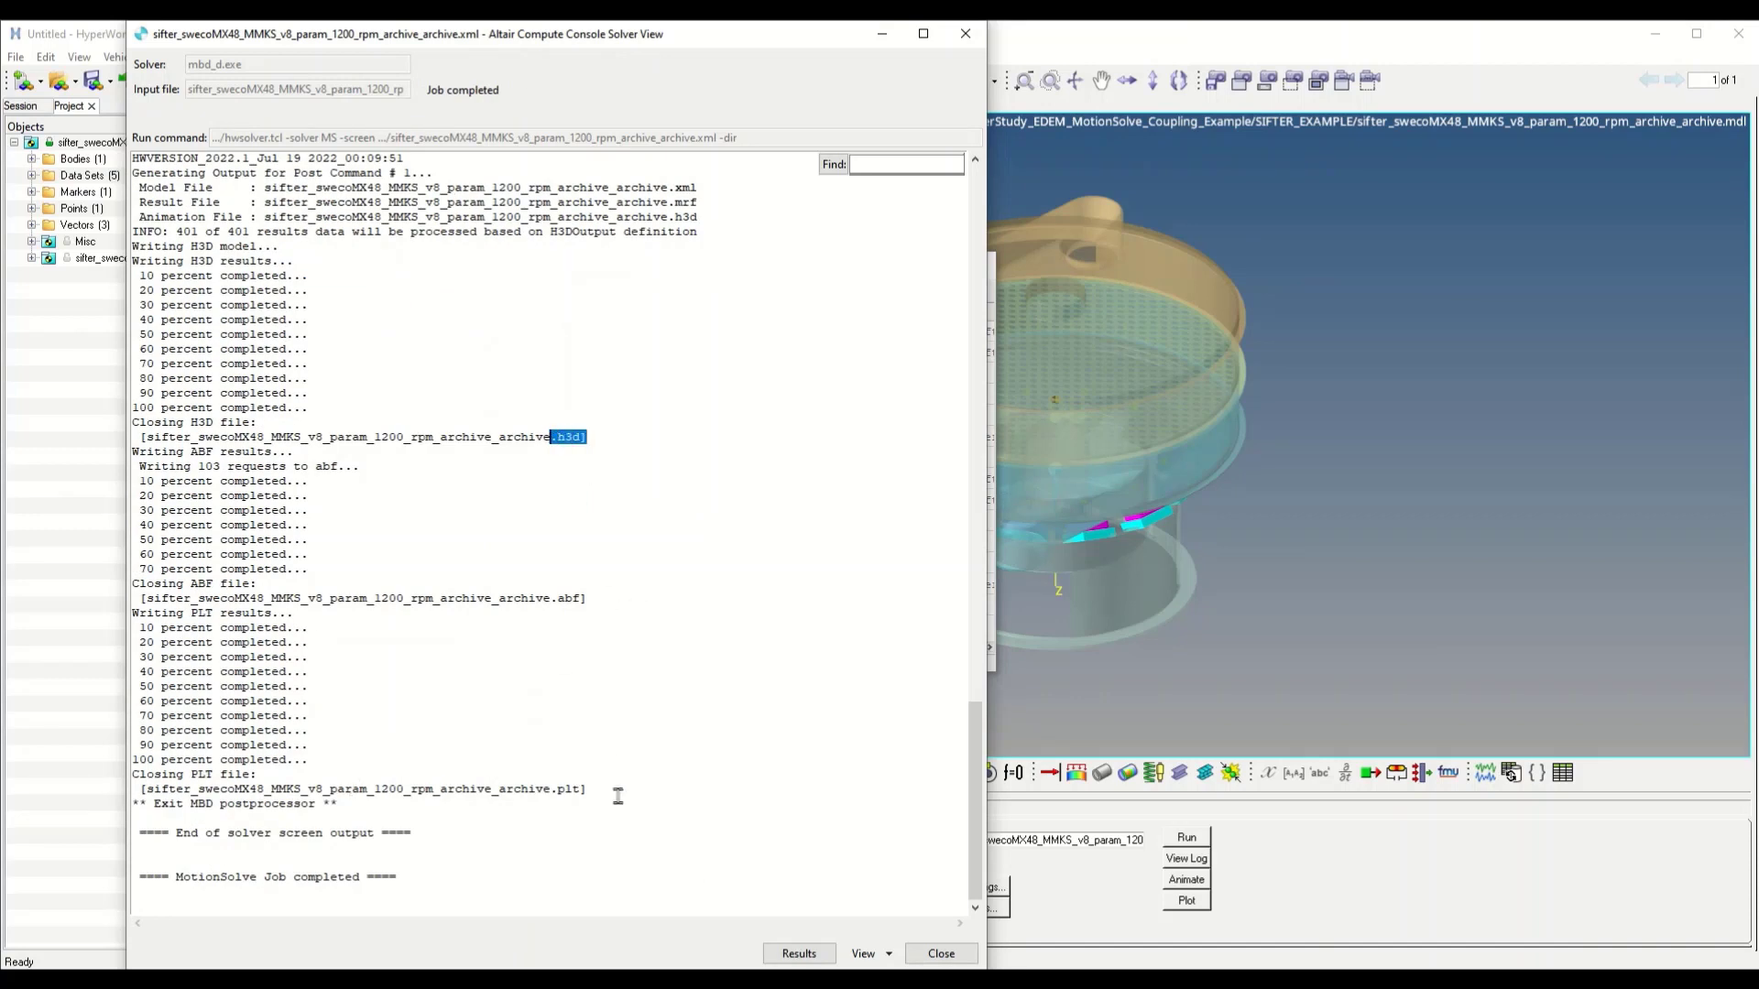
drag(597, 788, 556, 789)
click(965, 34)
click(990, 251)
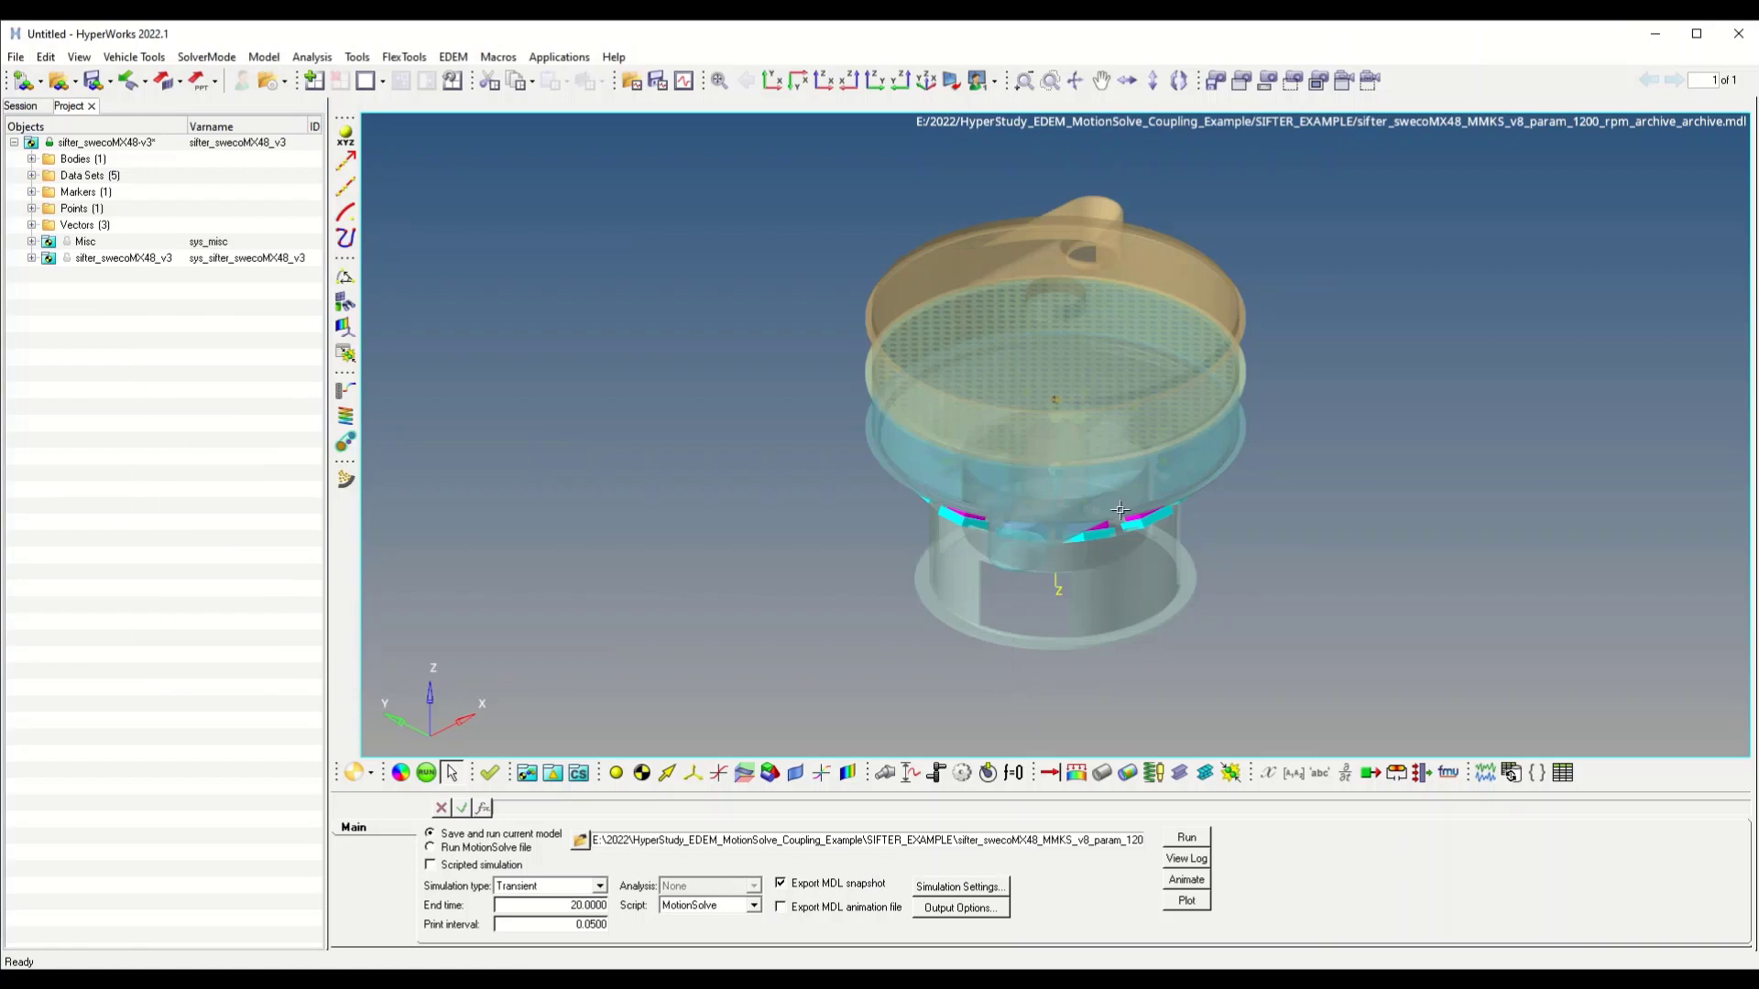
Step: Add the bodies weightB, weight, motor-weightSystem and sifter from sifter_swecoMX48_v3 to the EDEM subsystem selection
click(346, 482)
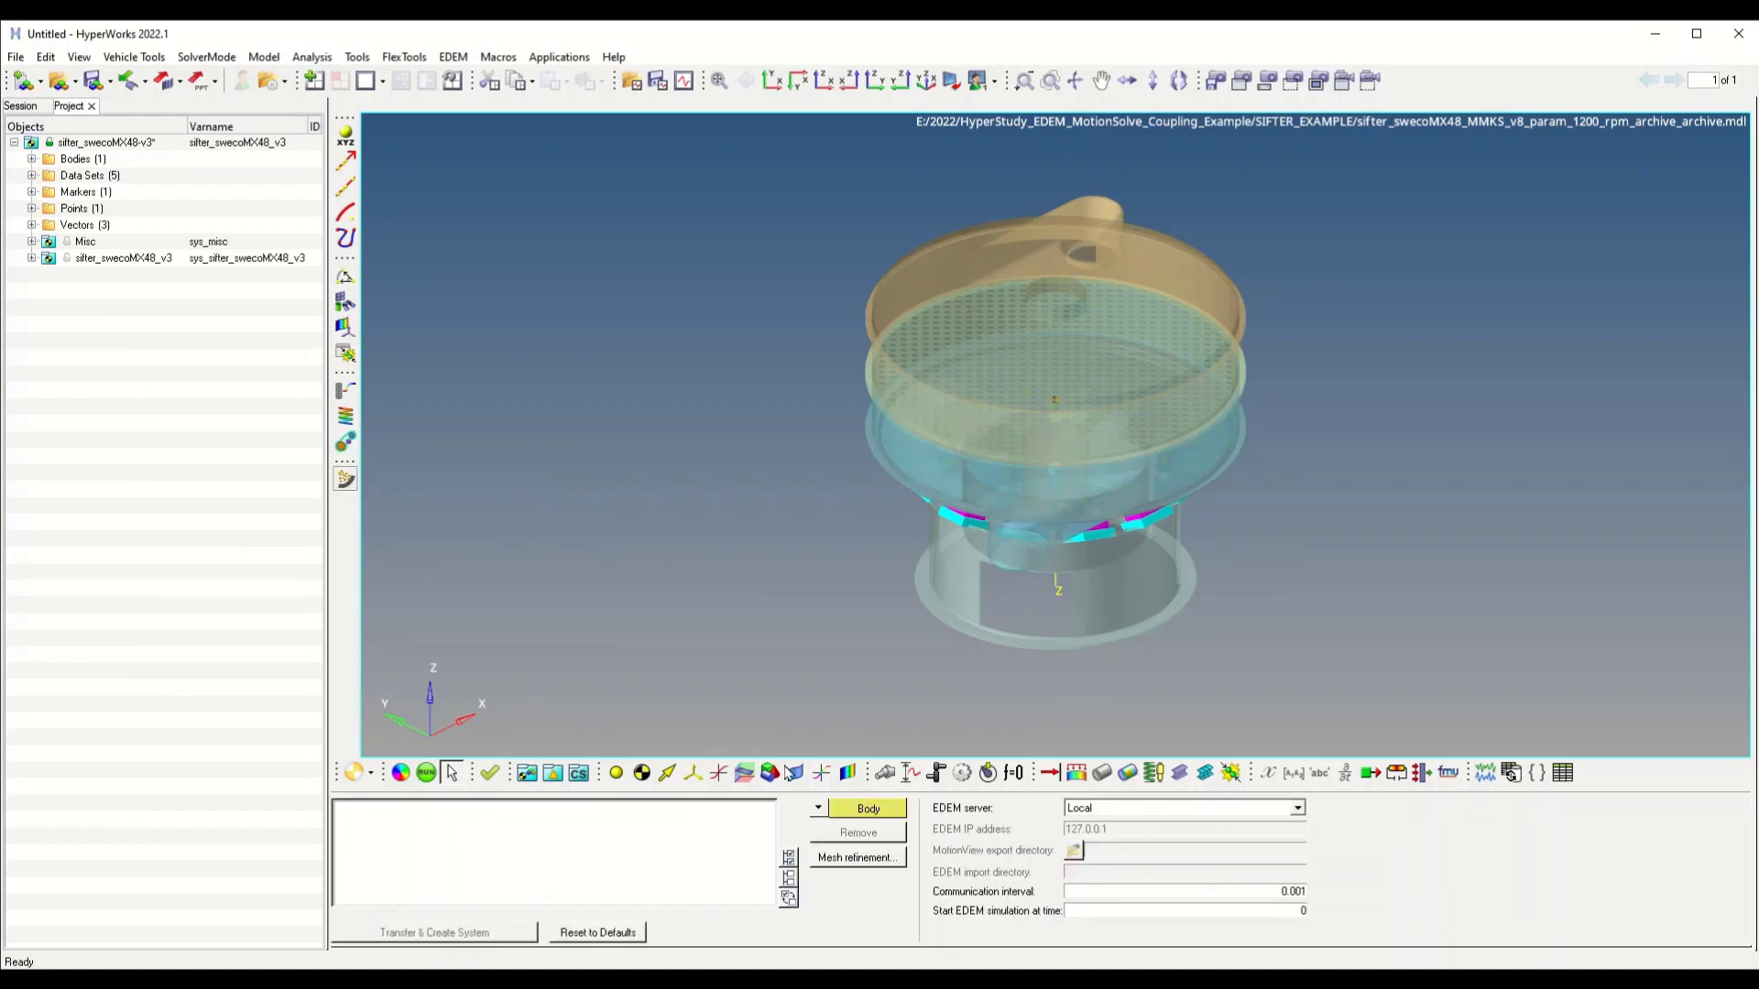
click(819, 809)
click(841, 847)
double_click(874, 809)
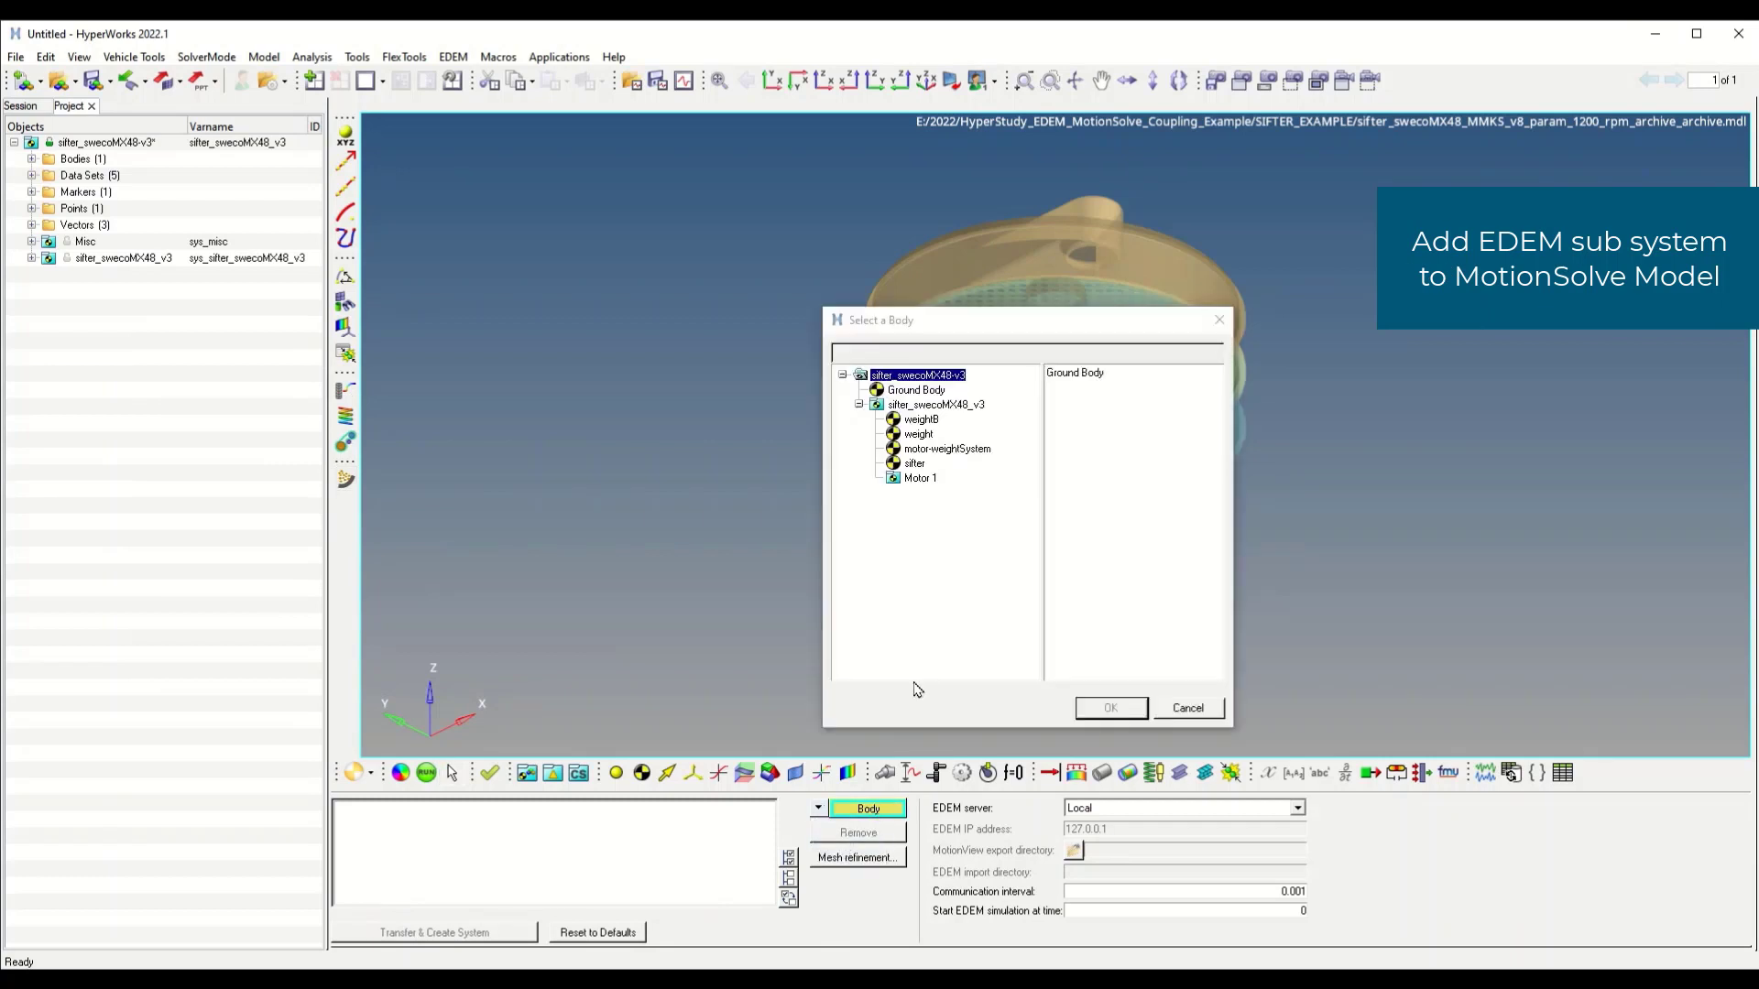
click(923, 407)
click(1067, 374)
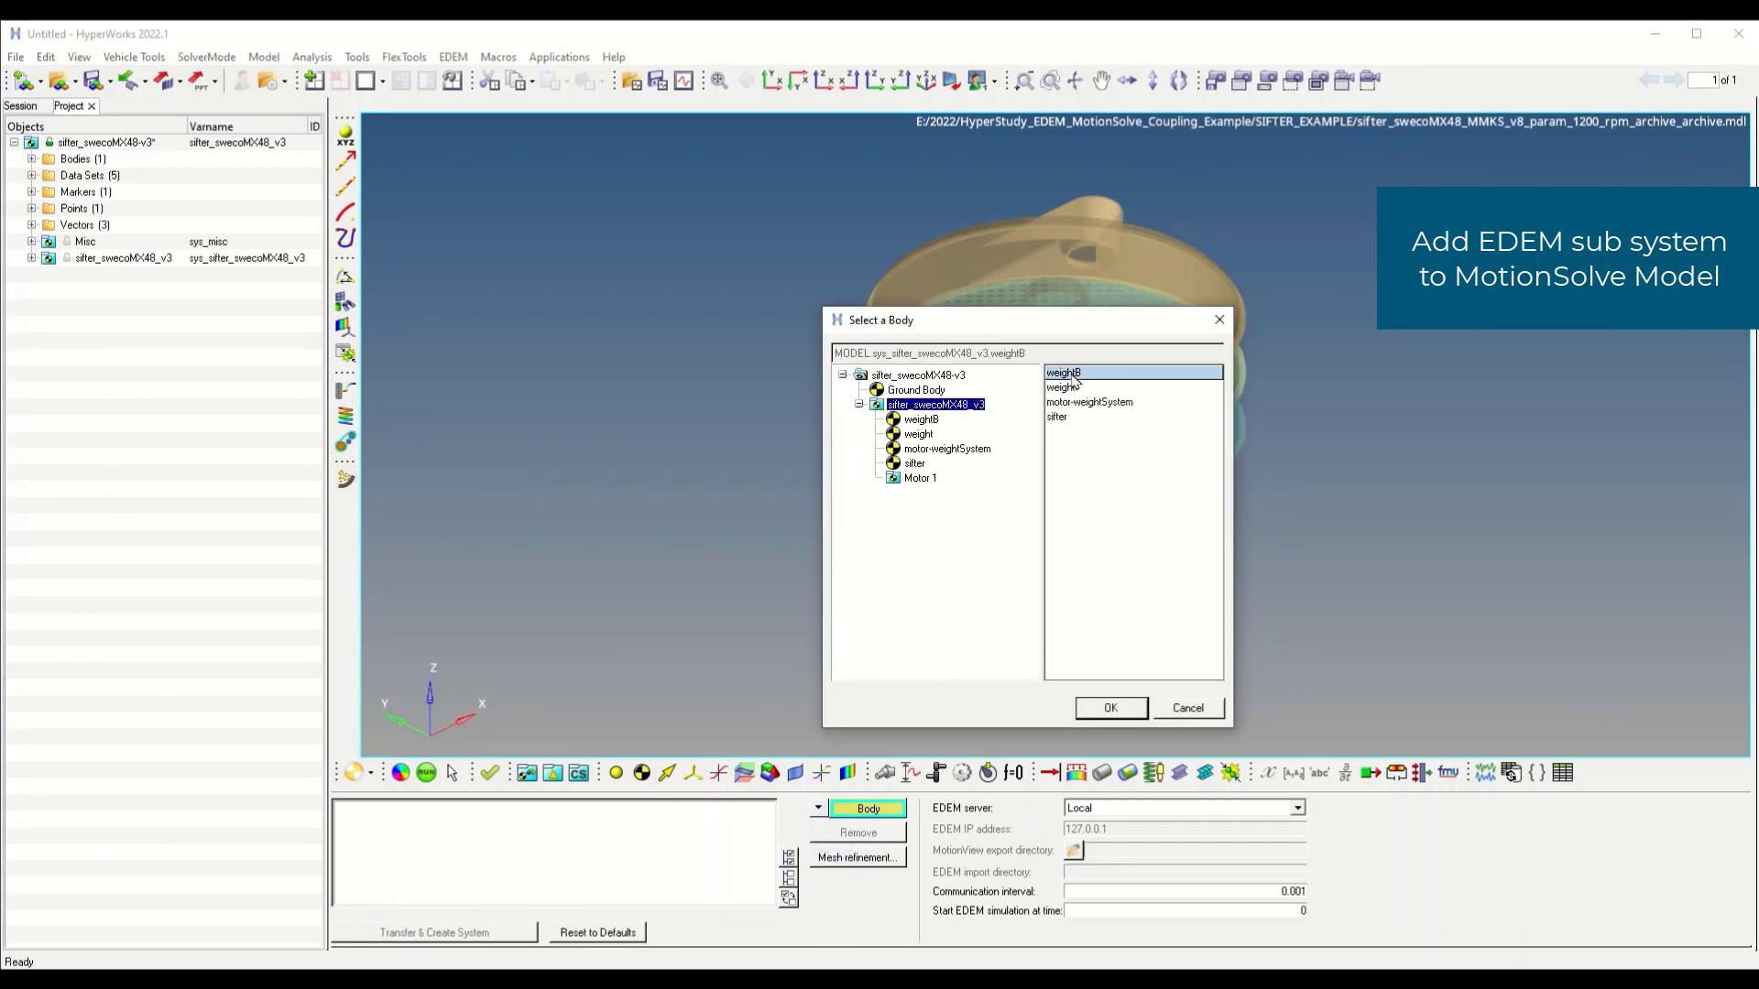
shift+click(1091, 418)
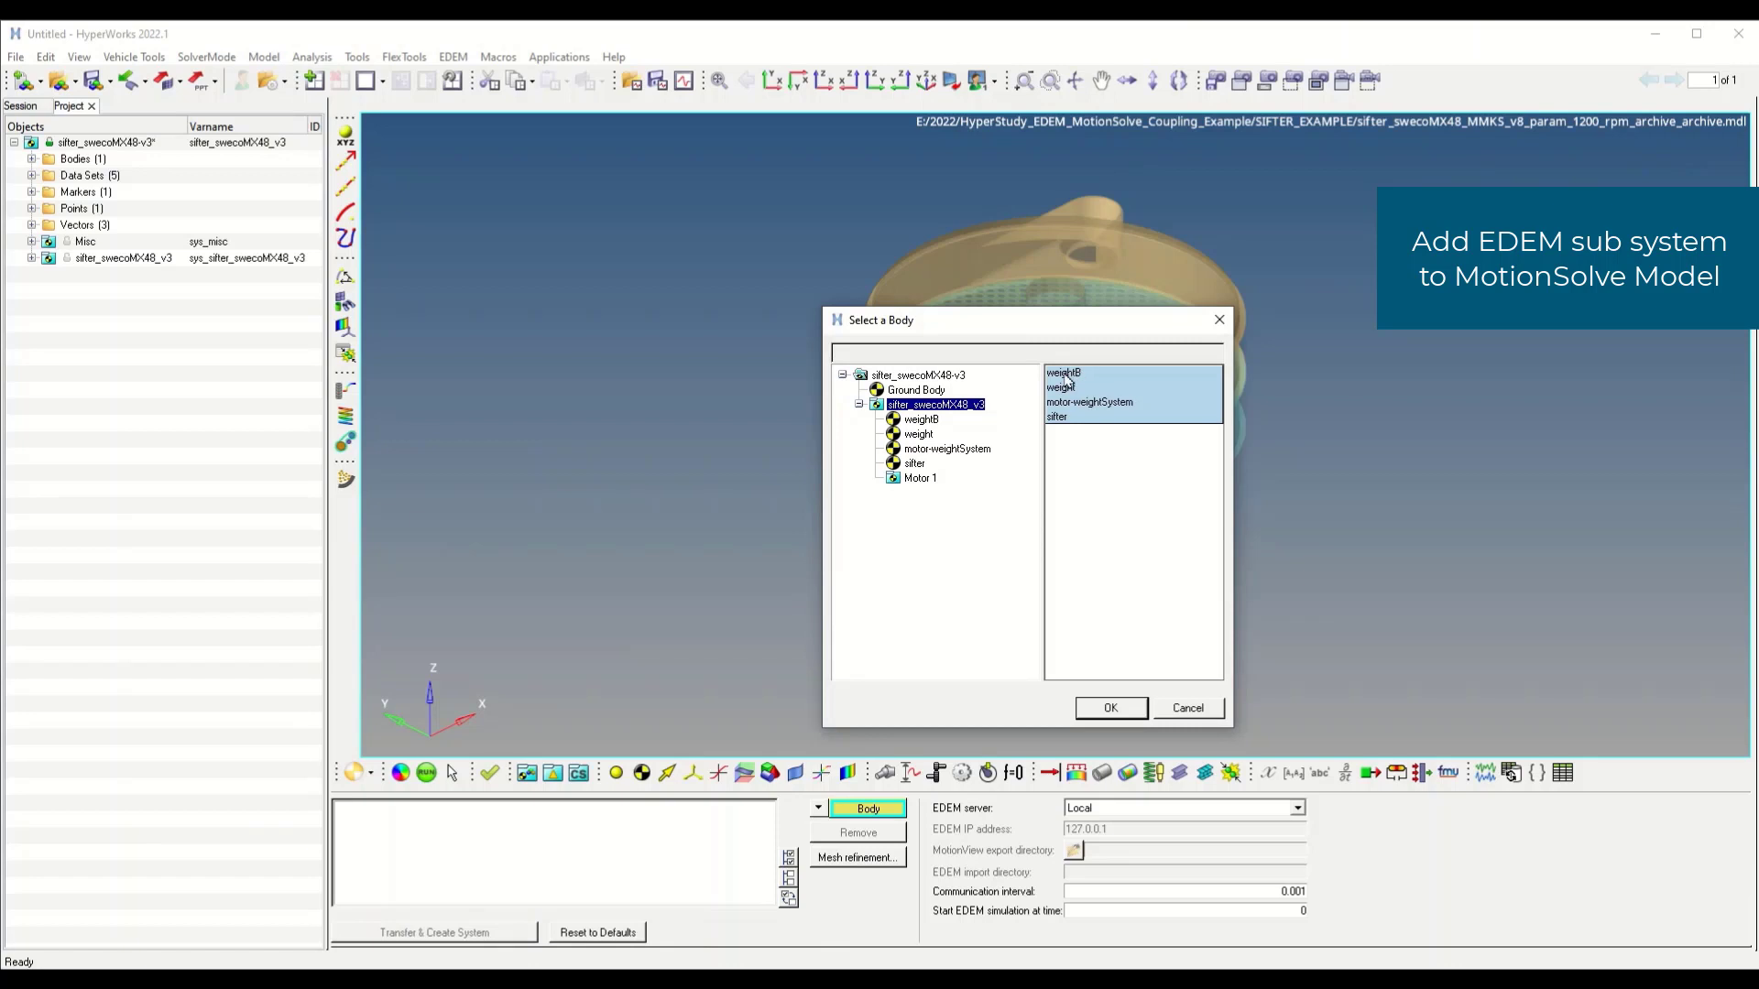
click(1145, 704)
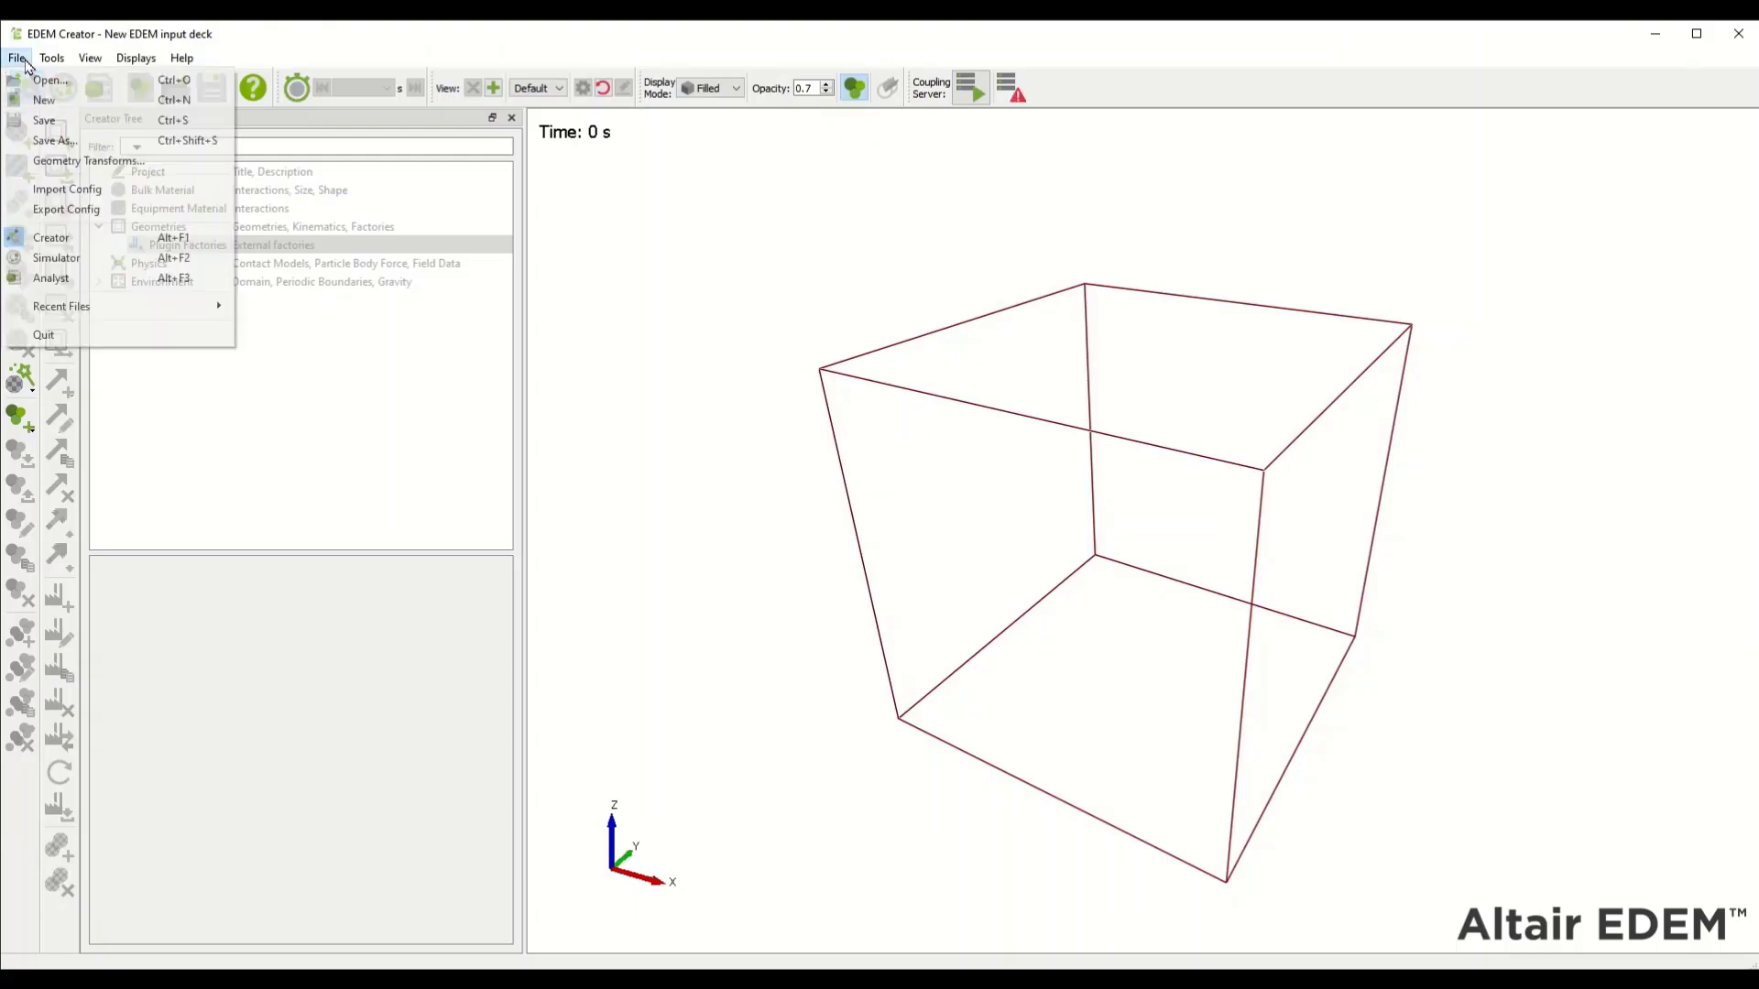
Step: In EDEM Creator, open Sifter_pill_particles_run_1.dem and inspect its materials and the Plate geometry with its factories
click(34, 82)
double_click(578, 241)
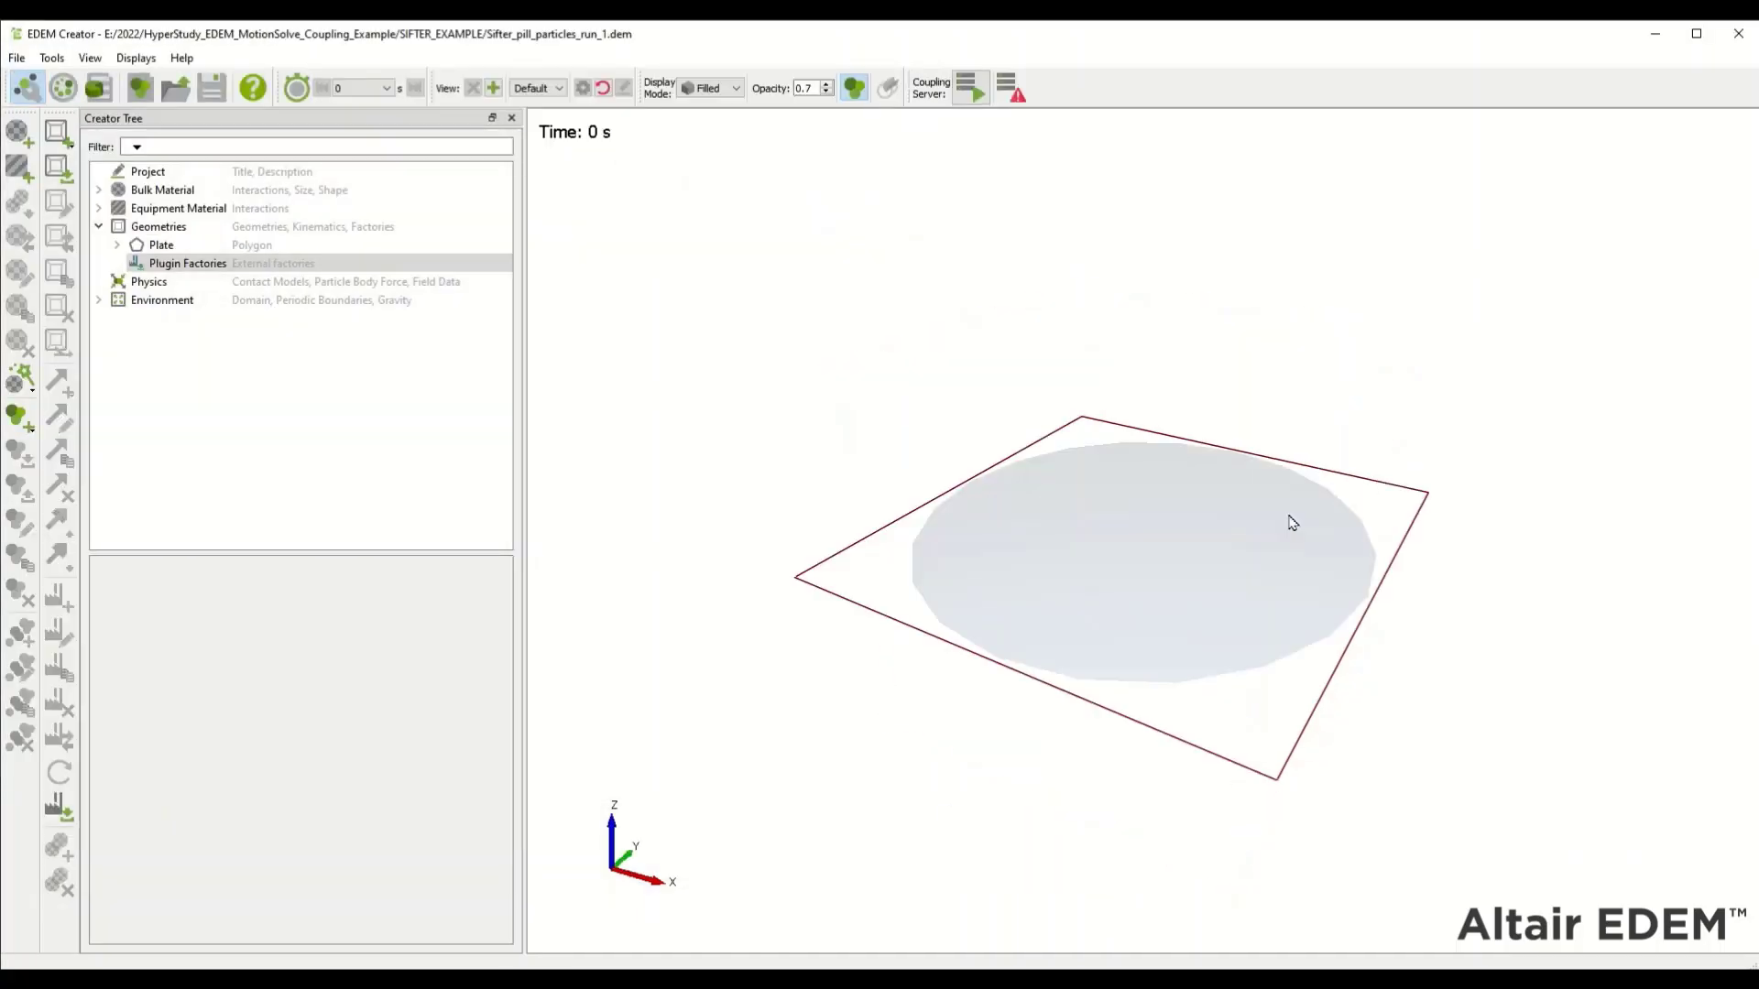
click(165, 191)
click(174, 209)
double_click(183, 246)
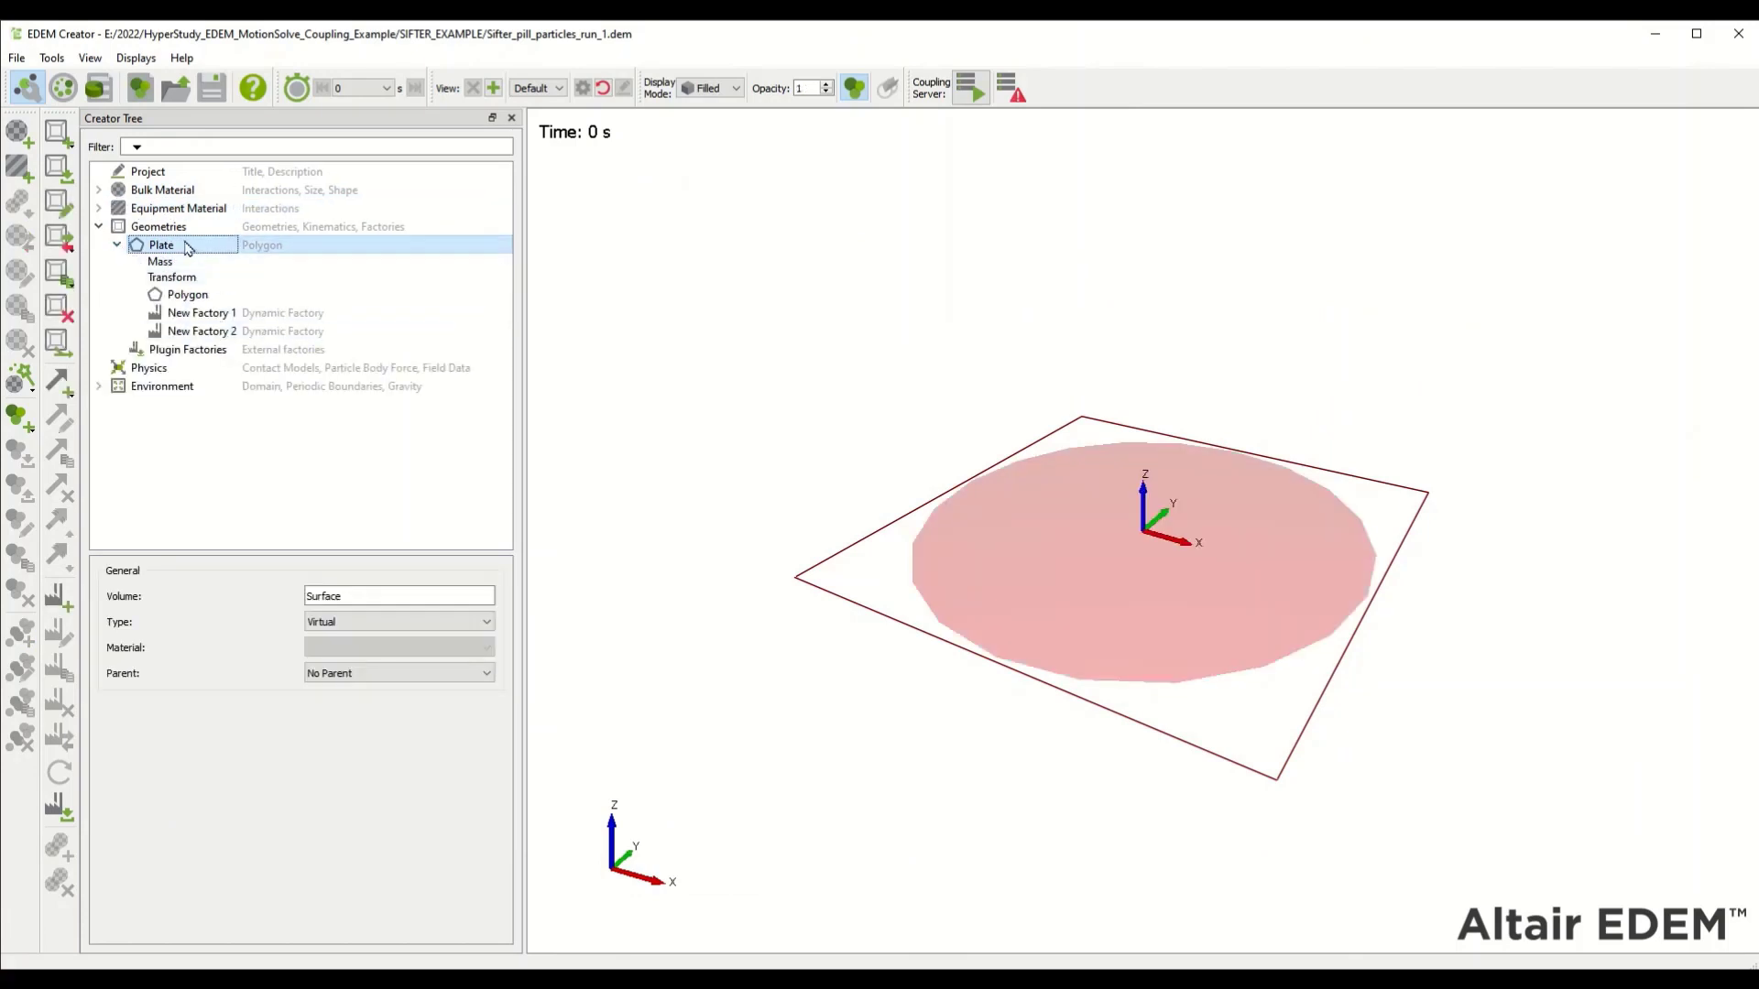
Step: Start the EDEM coupling server, narrow the EDEM window and return to HyperWorks
click(971, 89)
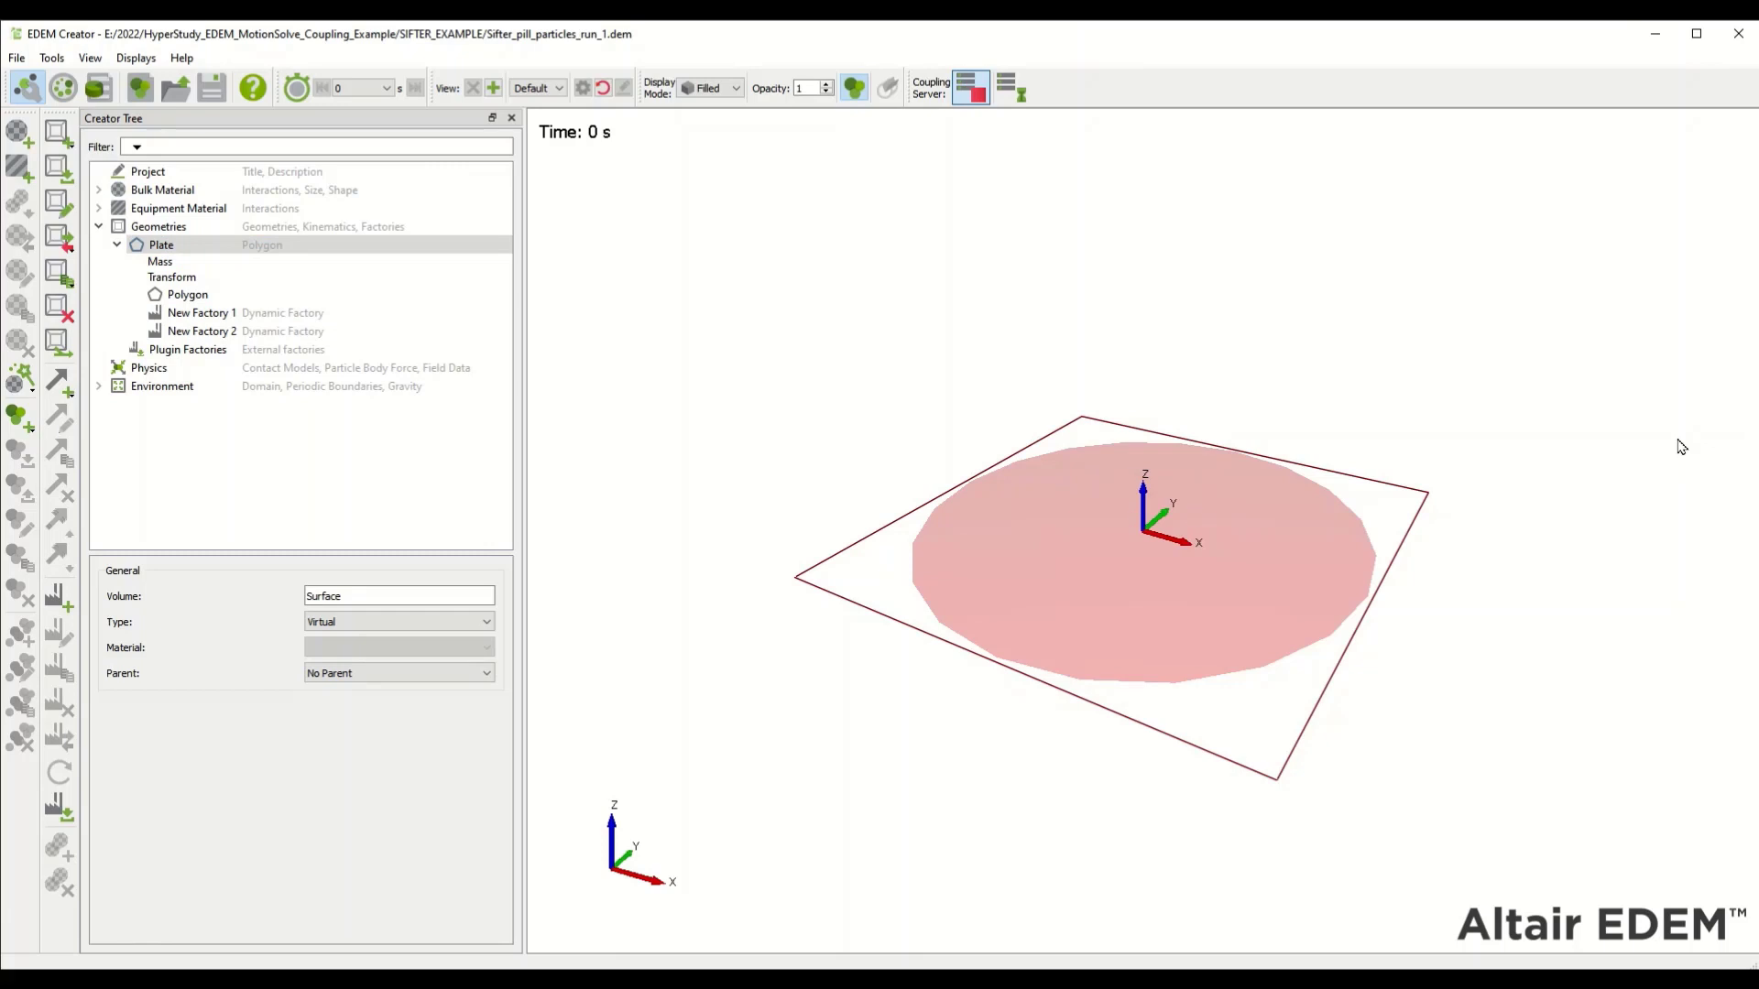
drag(1754, 403, 1014, 356)
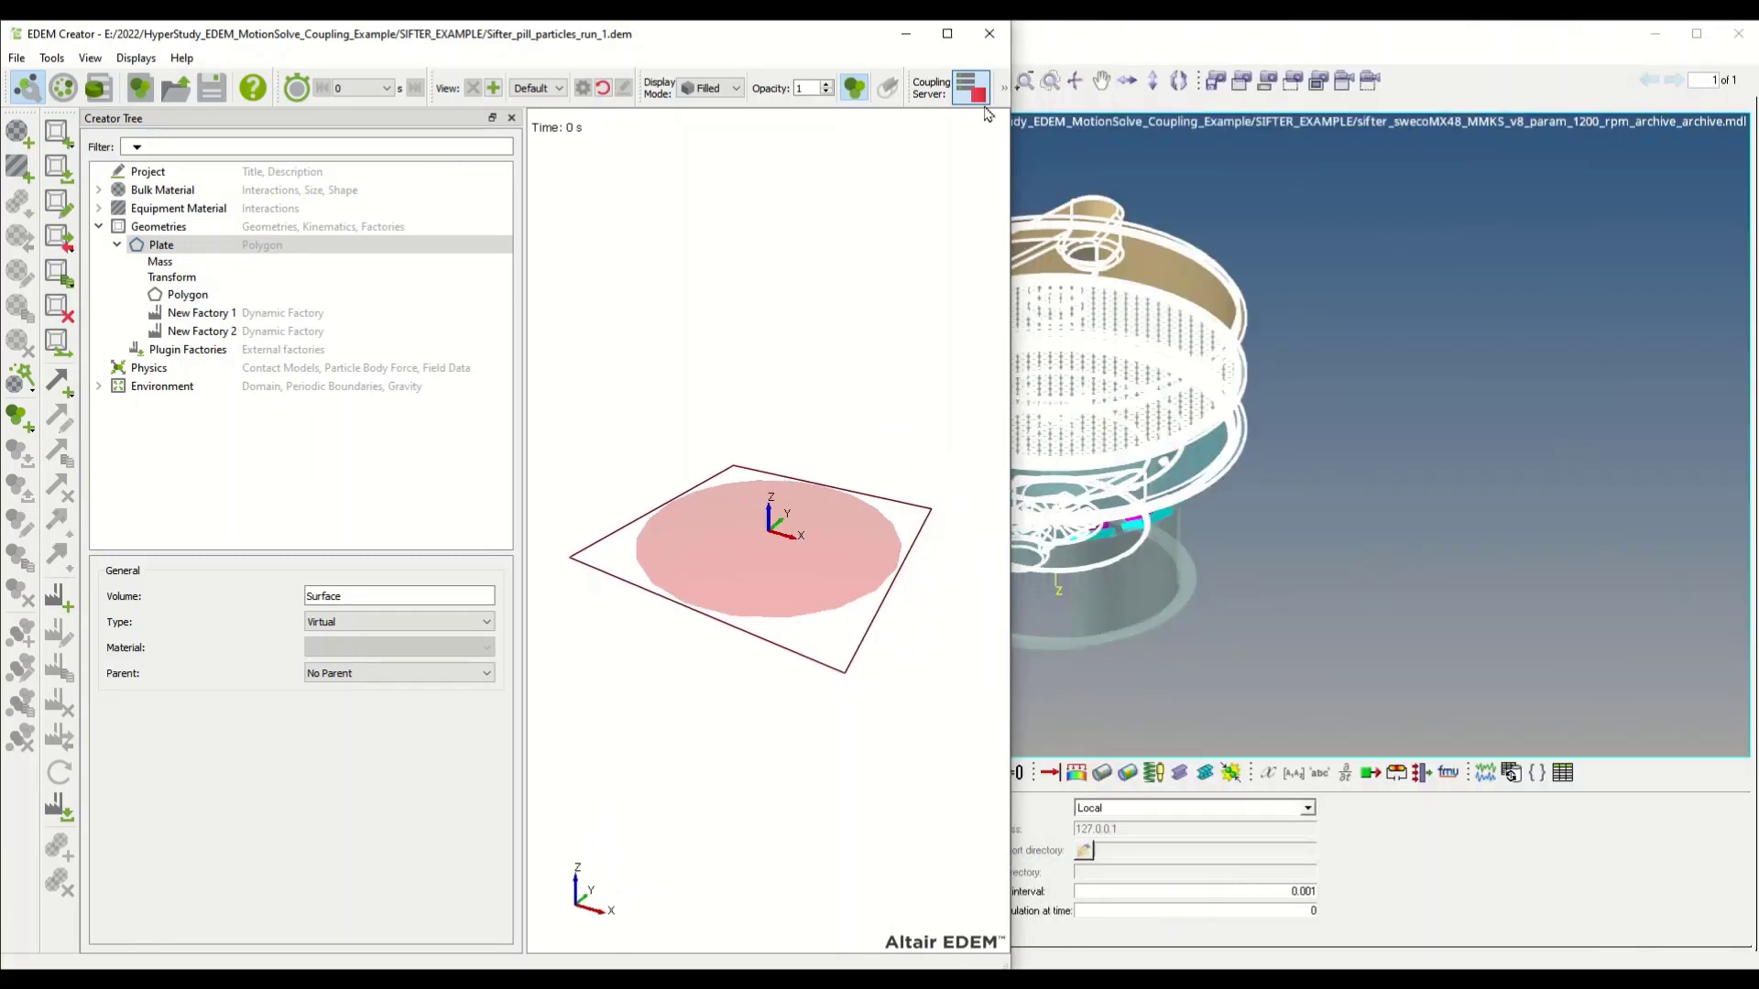
click(1287, 346)
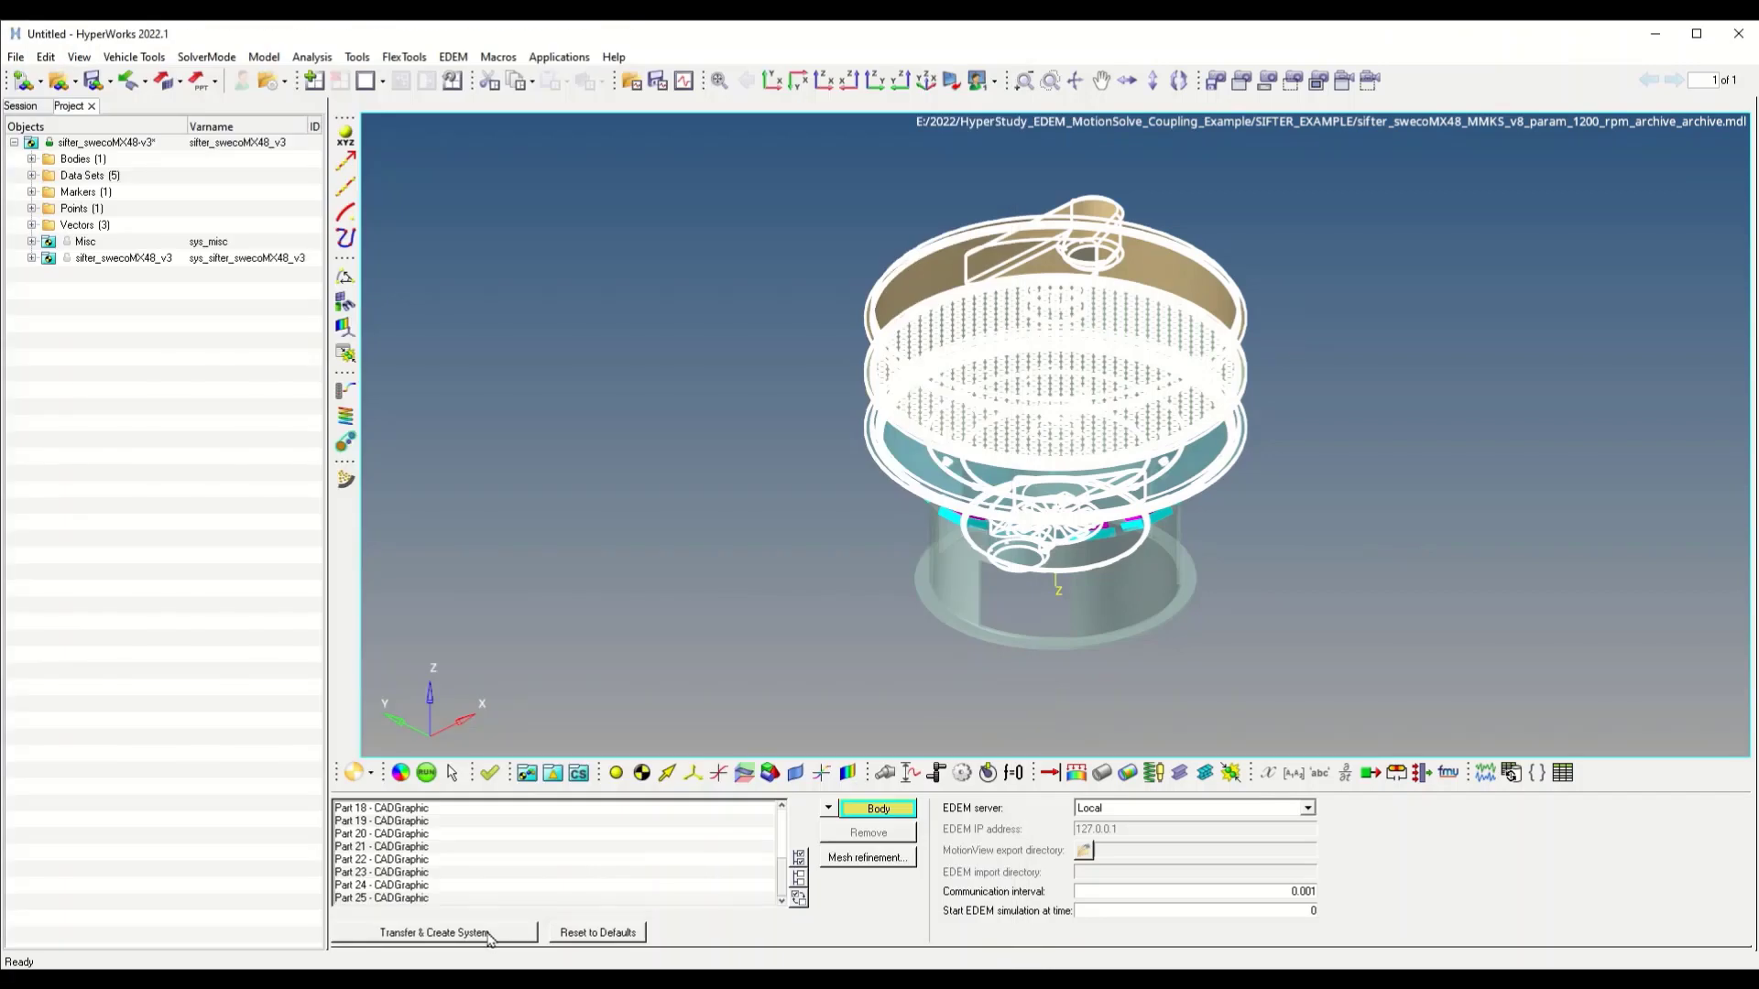
Step: Transfer the selected bodies to EDEM and create the coupling system, checking the imported geometries and dismissing the message log
click(489, 939)
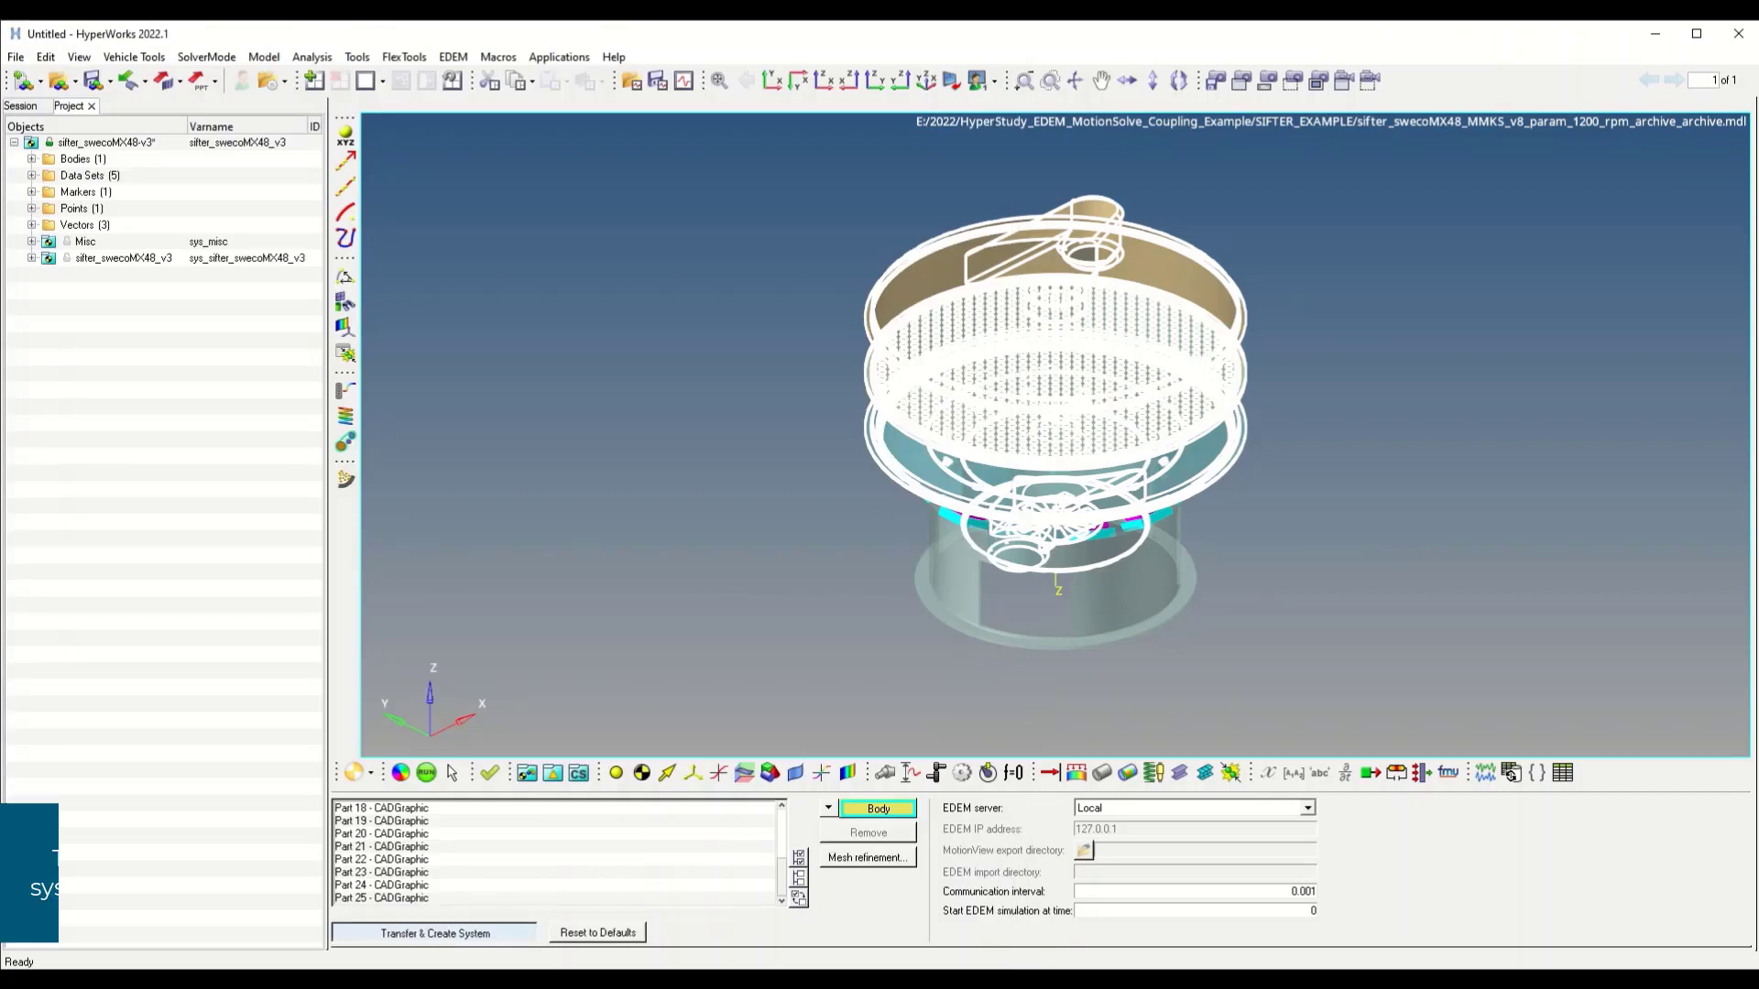
key(alt+Tab)
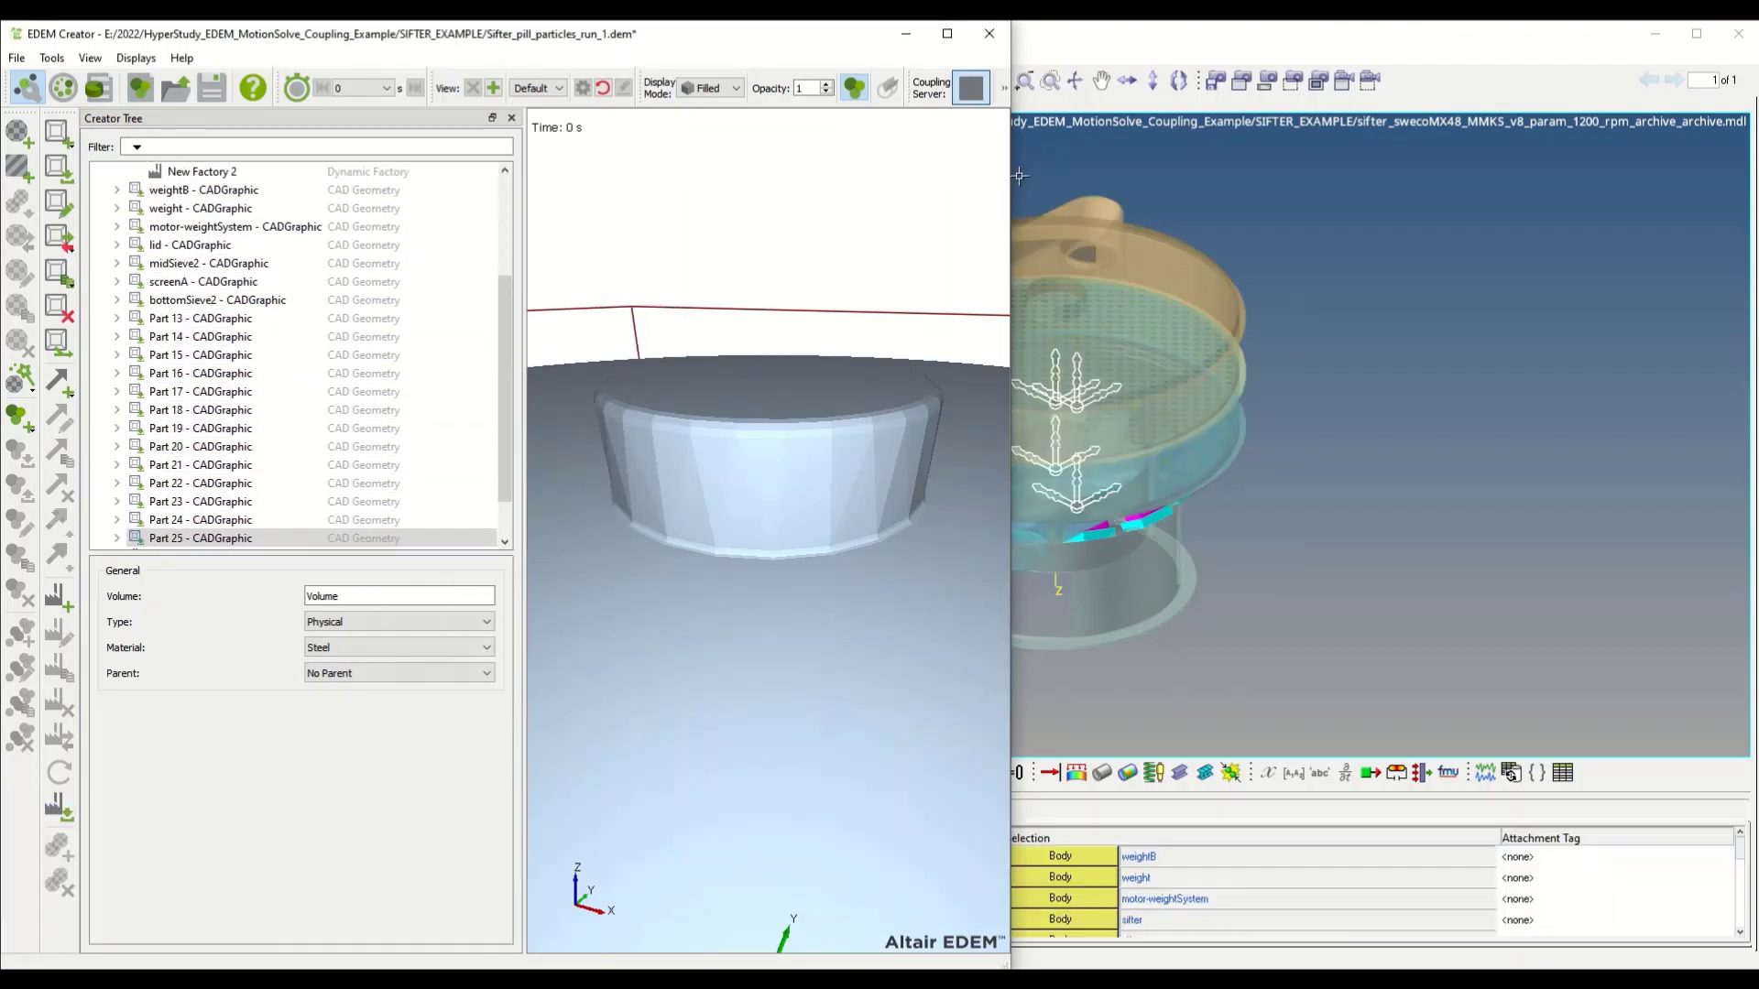
click(1428, 236)
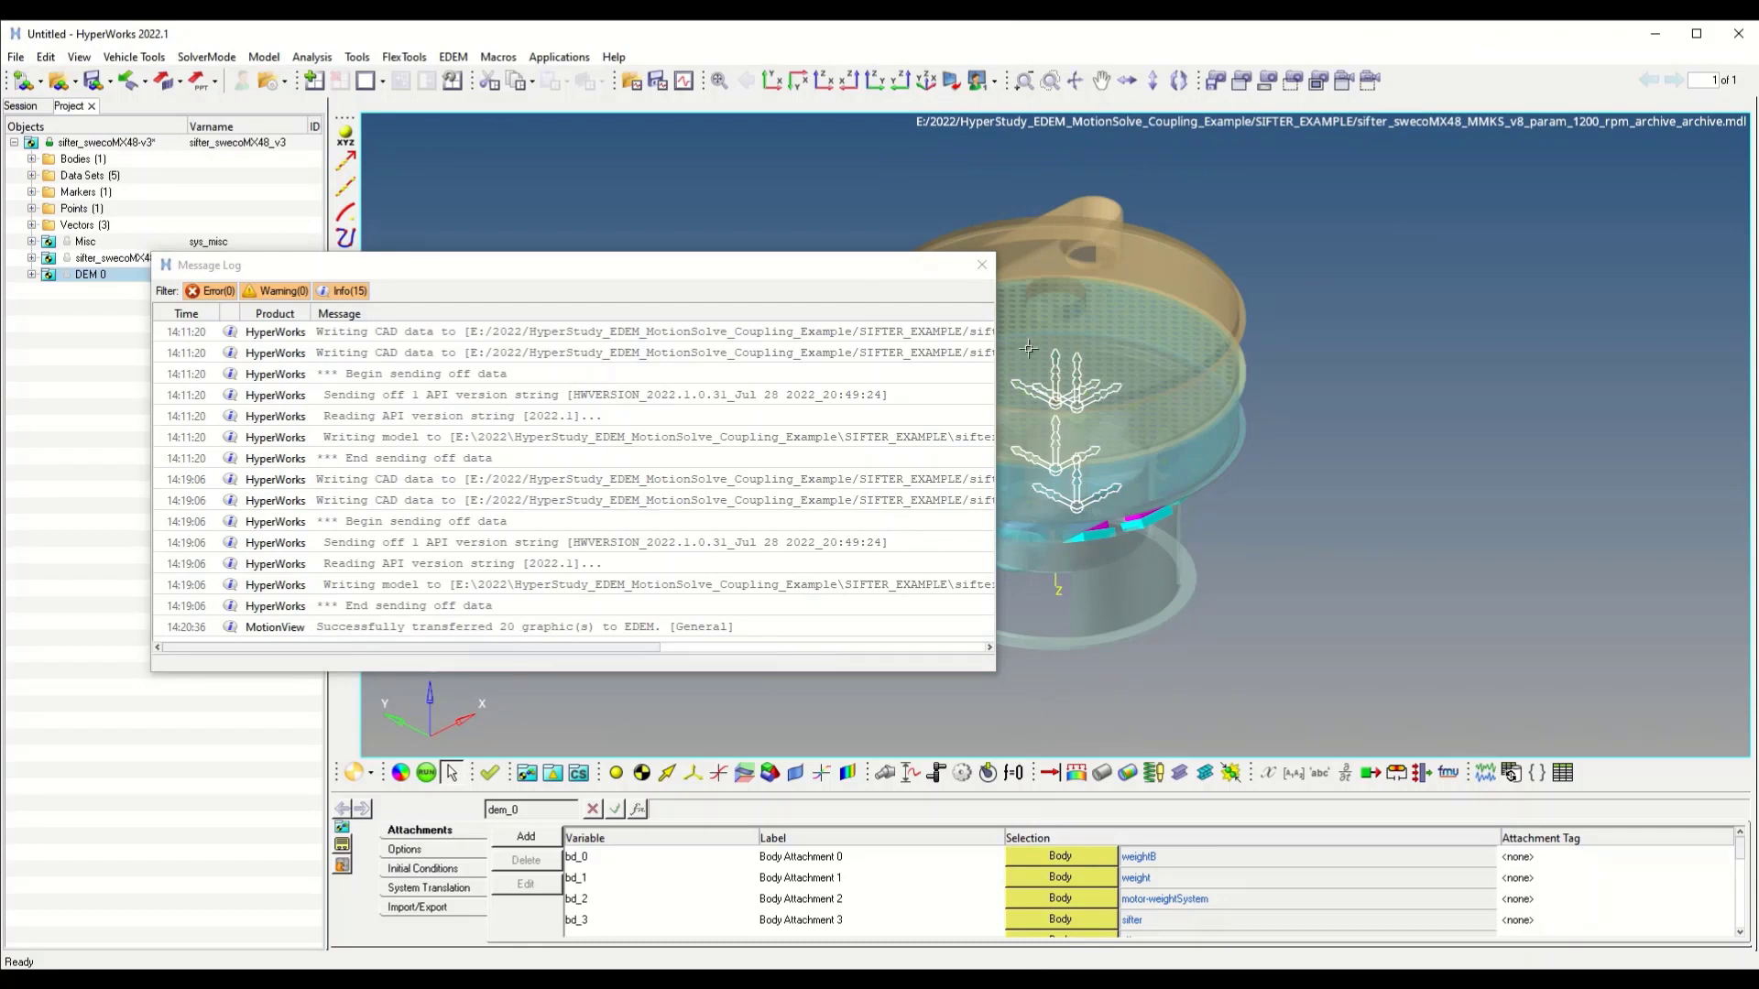
click(981, 265)
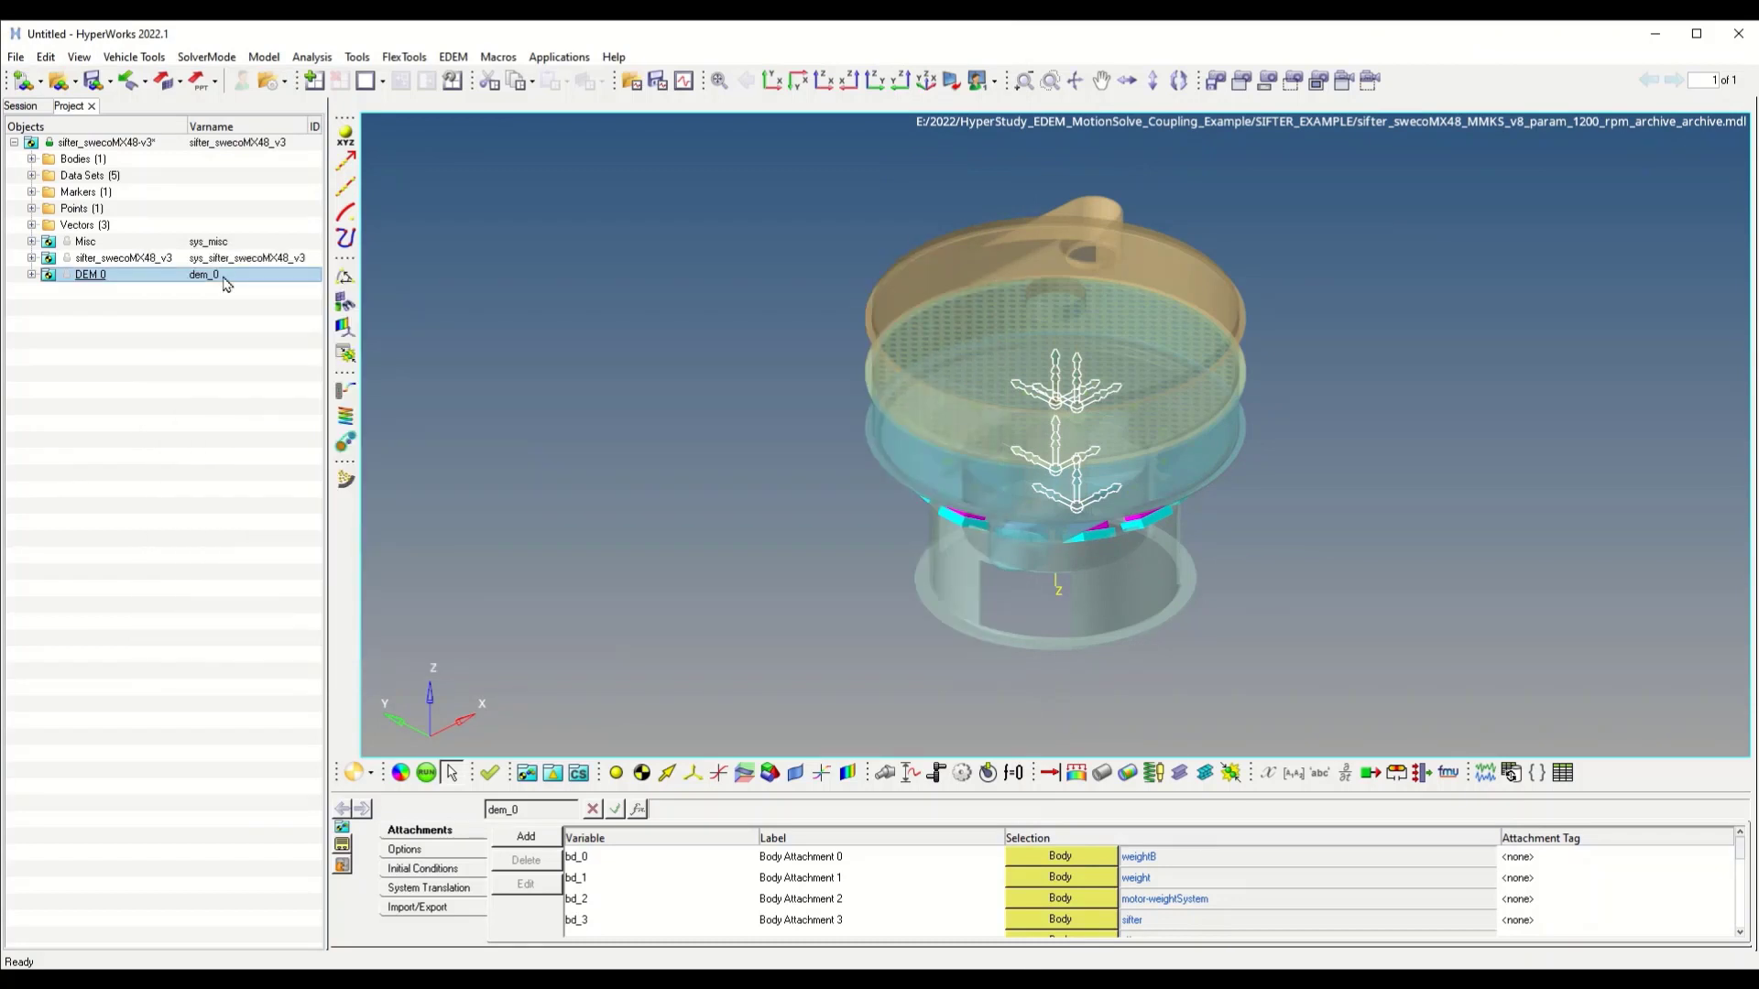
Step: Examine the communication interval in DataSet_1 of the DEM 0 system
click(32, 275)
click(49, 291)
click(120, 309)
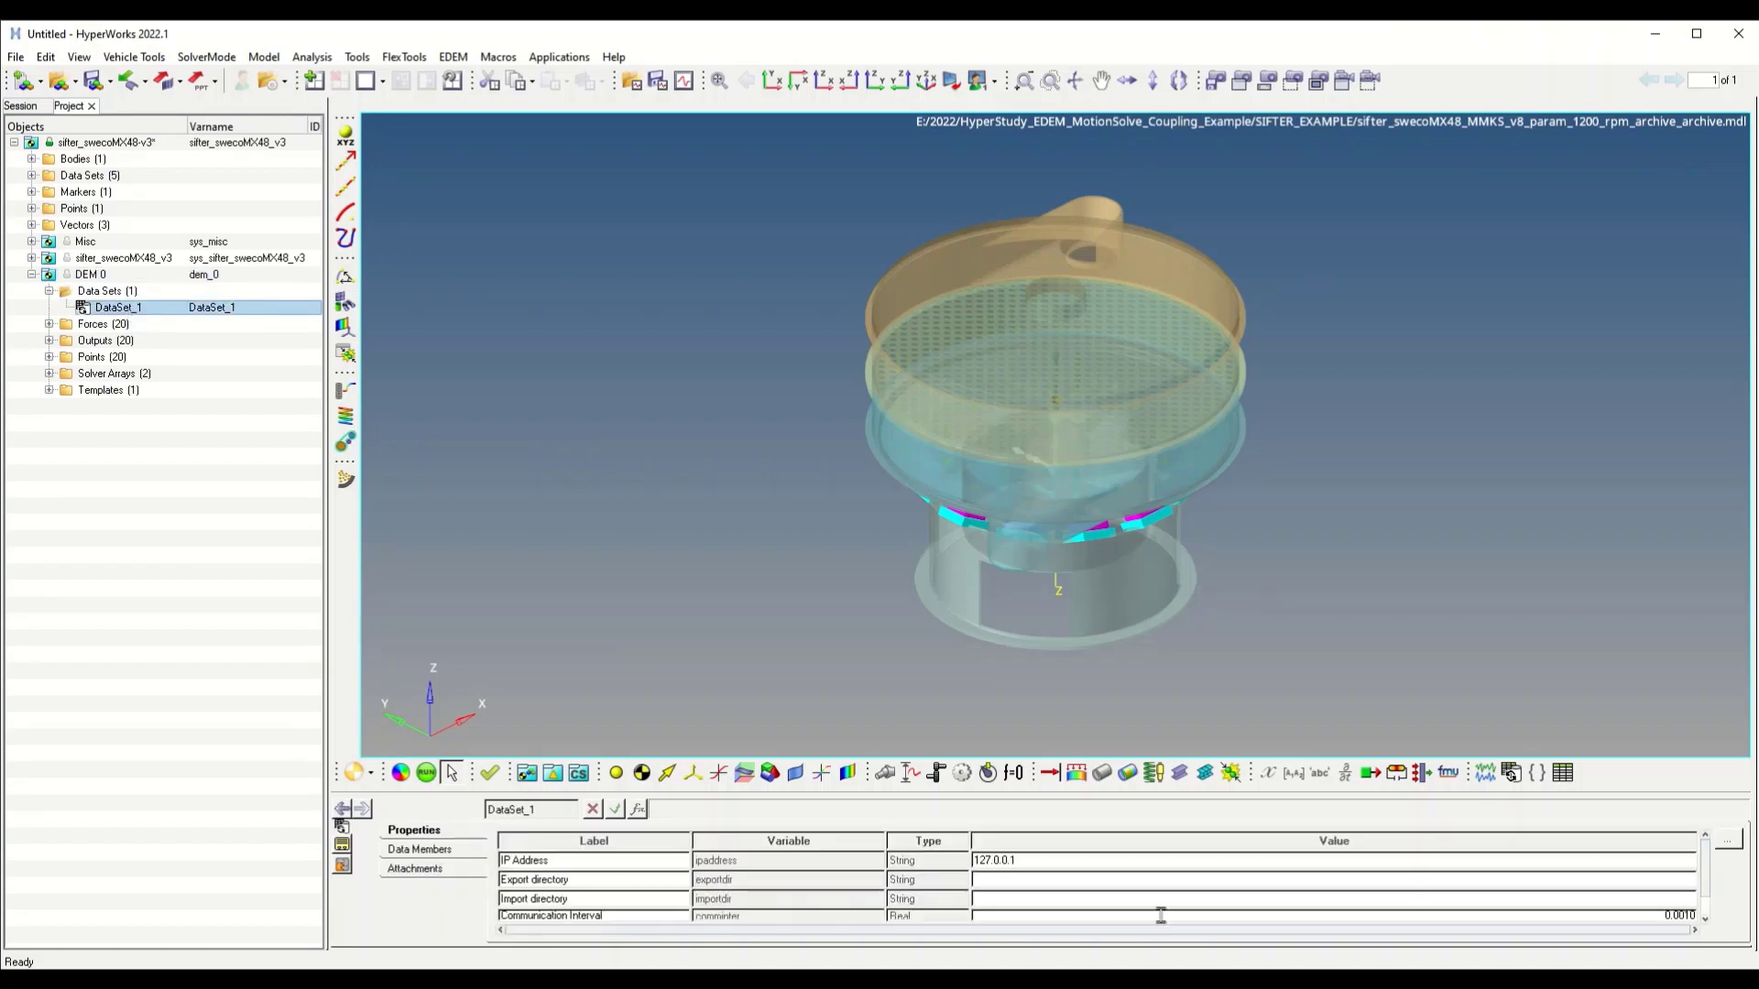
click(1705, 920)
click(1629, 896)
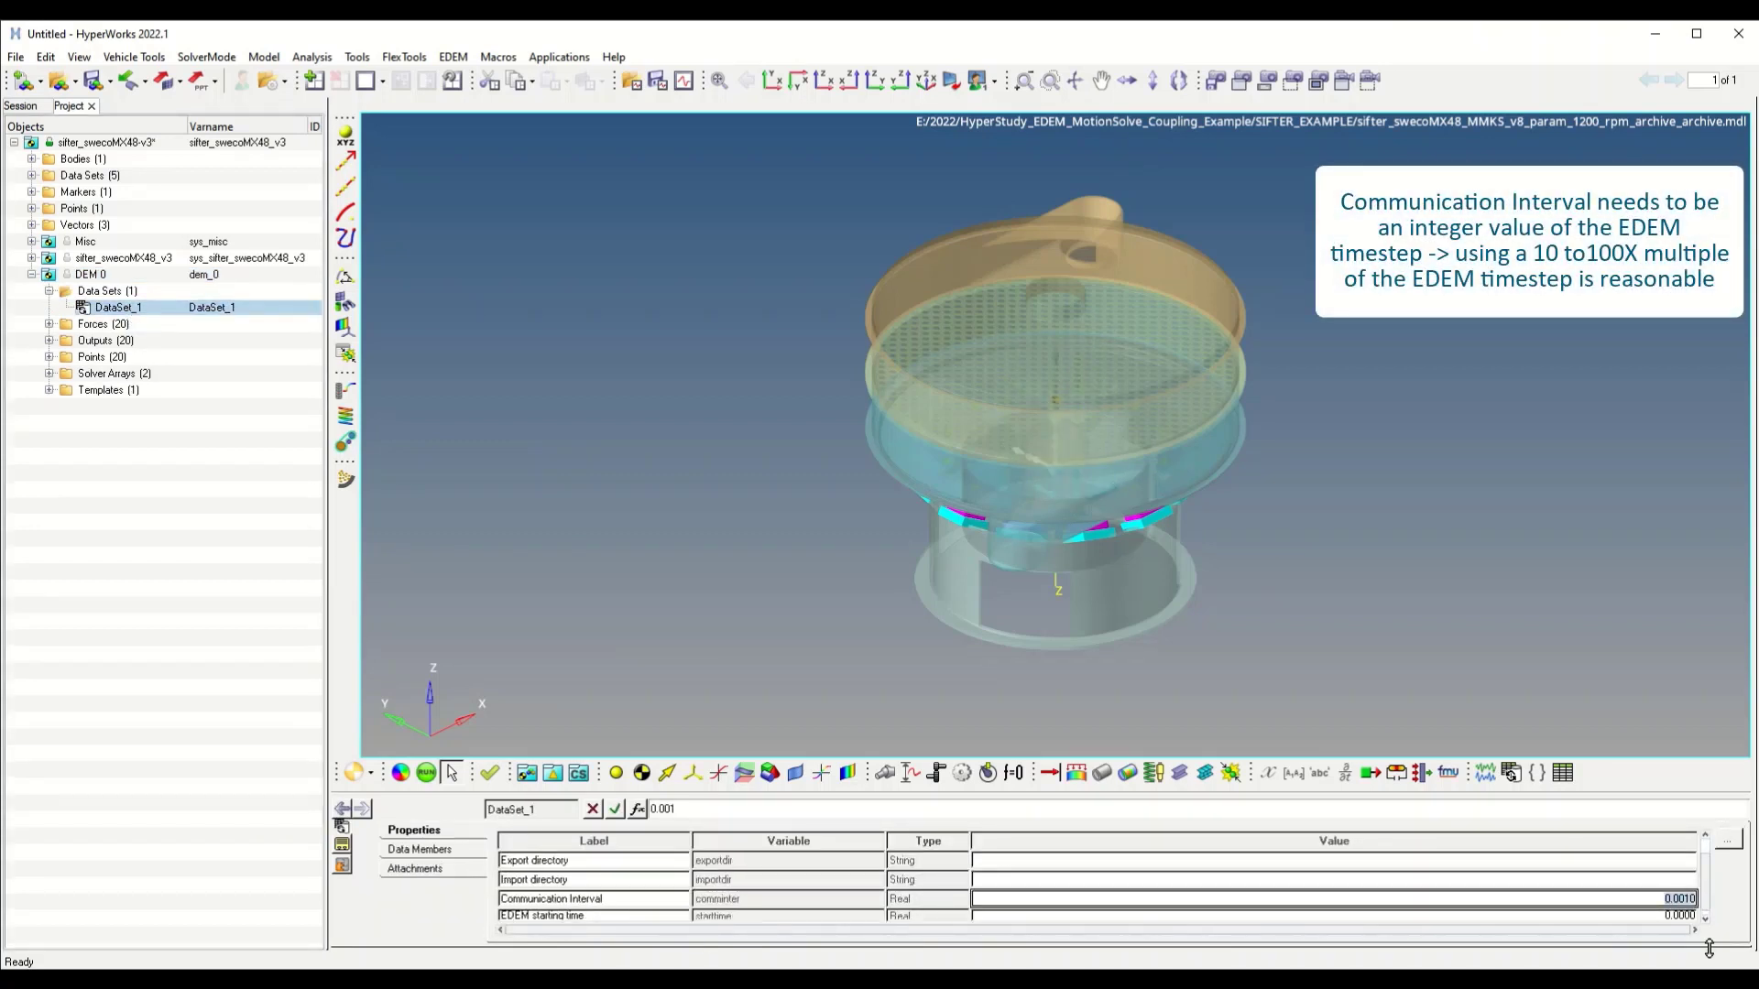
Step: Switch to EDEM, enlarge its window and take the sifter deck with the imported geometries into the Simulator
click(879, 980)
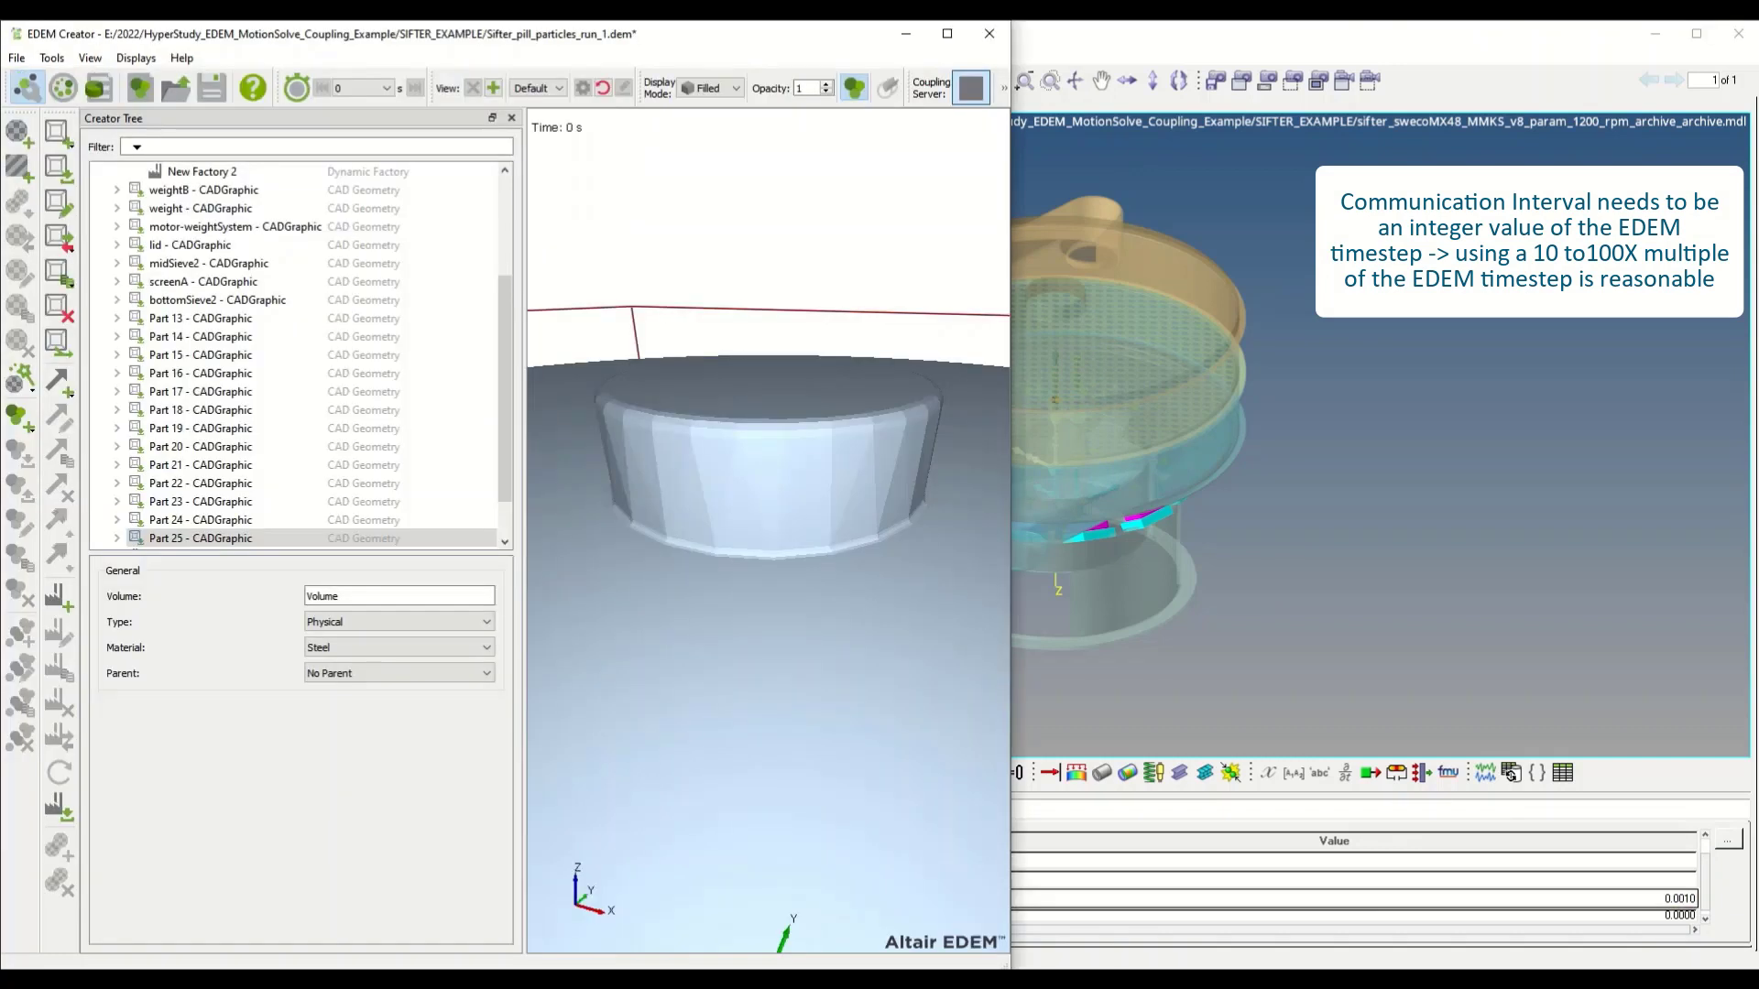
scroll(867, 290, down, 5)
drag(710, 34, 55, 22)
click(63, 88)
click(991, 532)
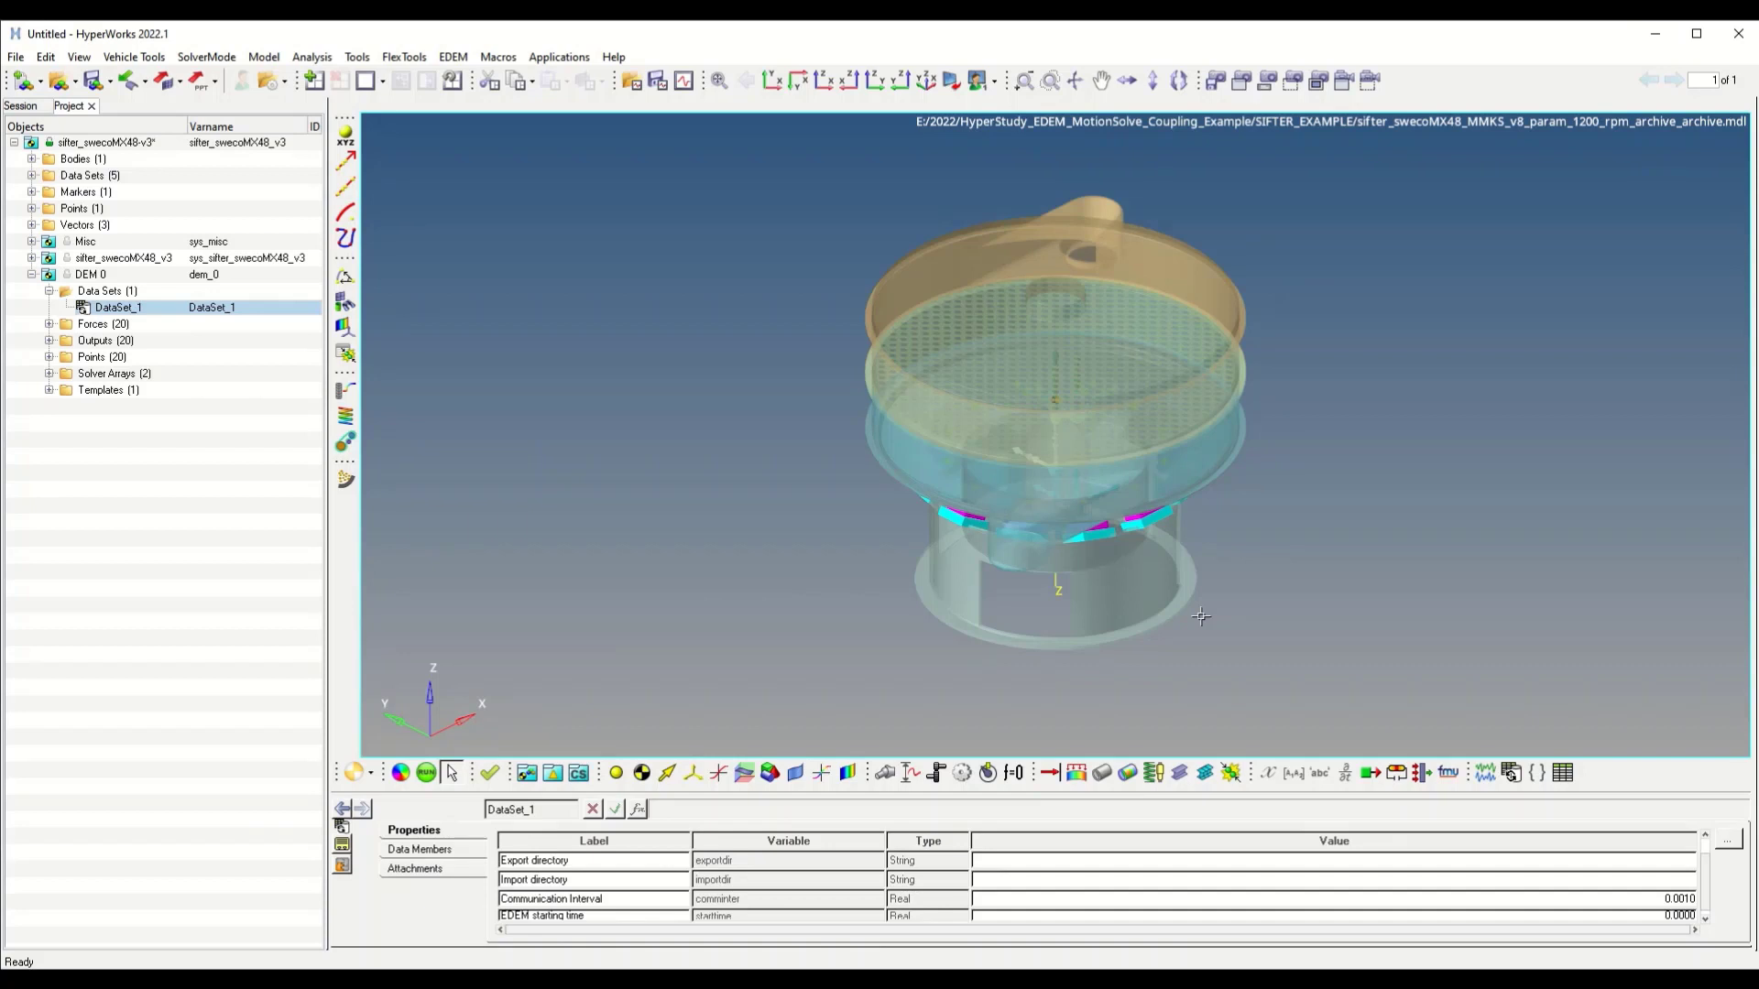
Step: Save the sifter model with its new DEM system in HyperWorks
click(15, 56)
mouse_move(91, 132)
click(209, 169)
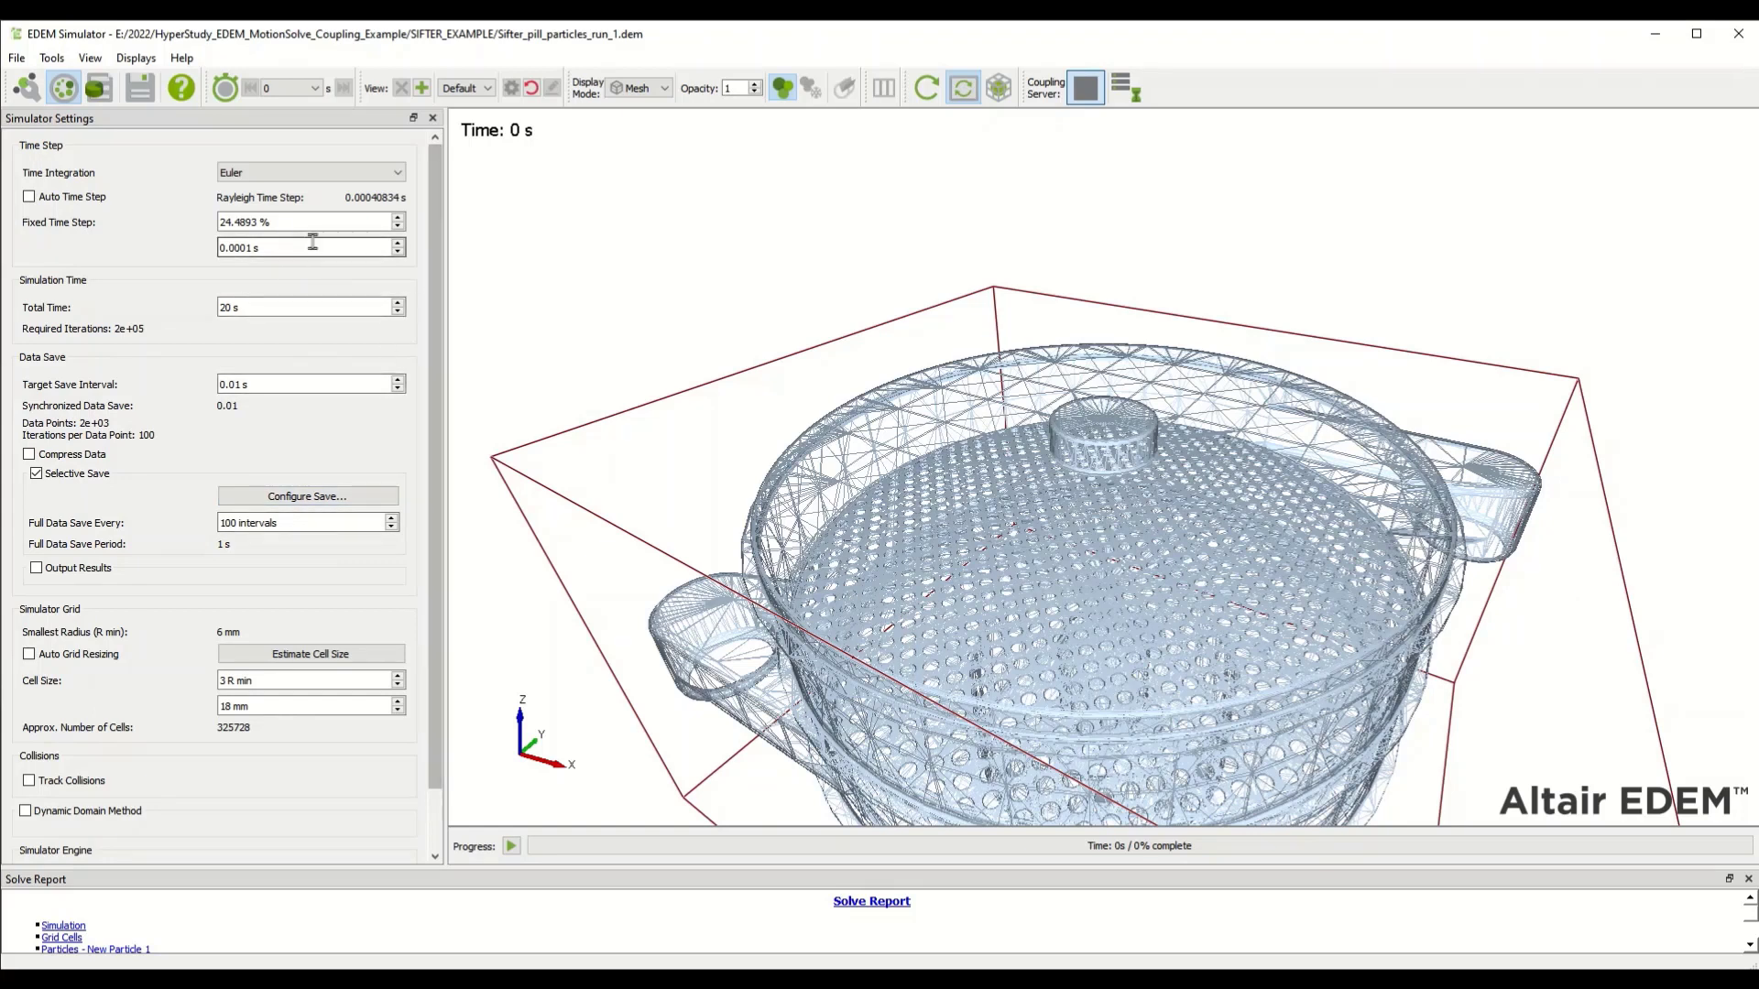
Step: Review the Simulator's total time, target save interval and the particle, geometry and interaction data chosen for selective saving
click(265, 308)
click(261, 385)
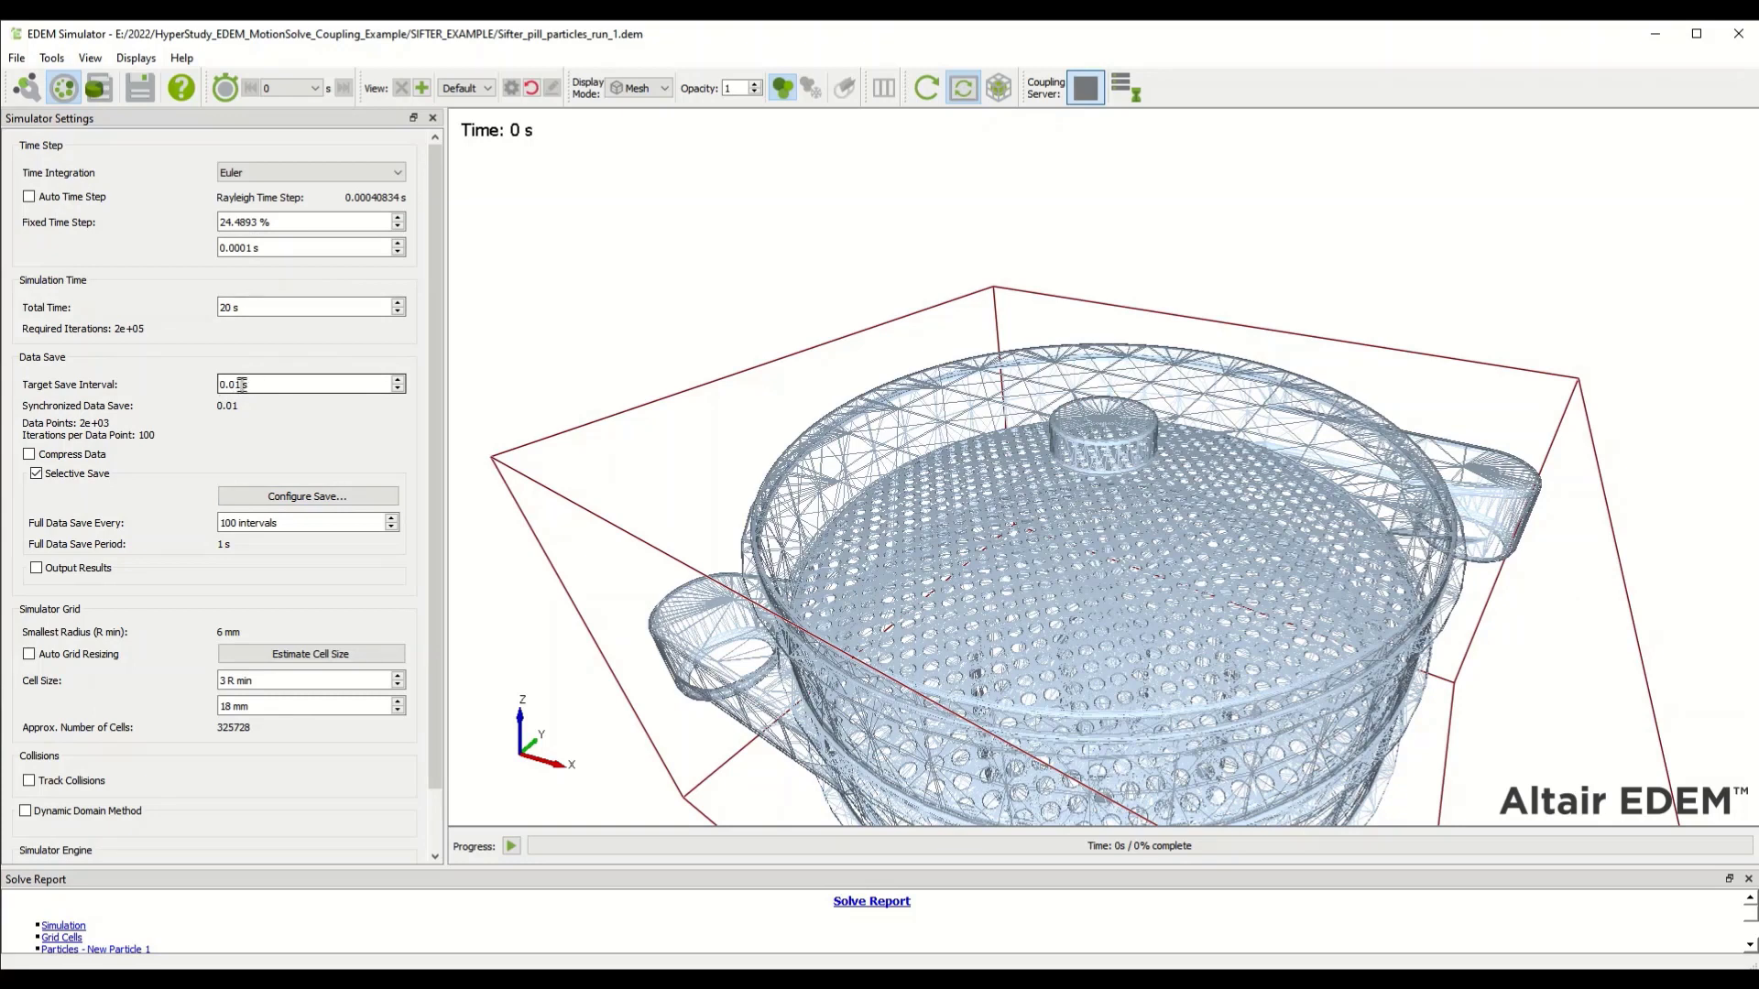
click(295, 496)
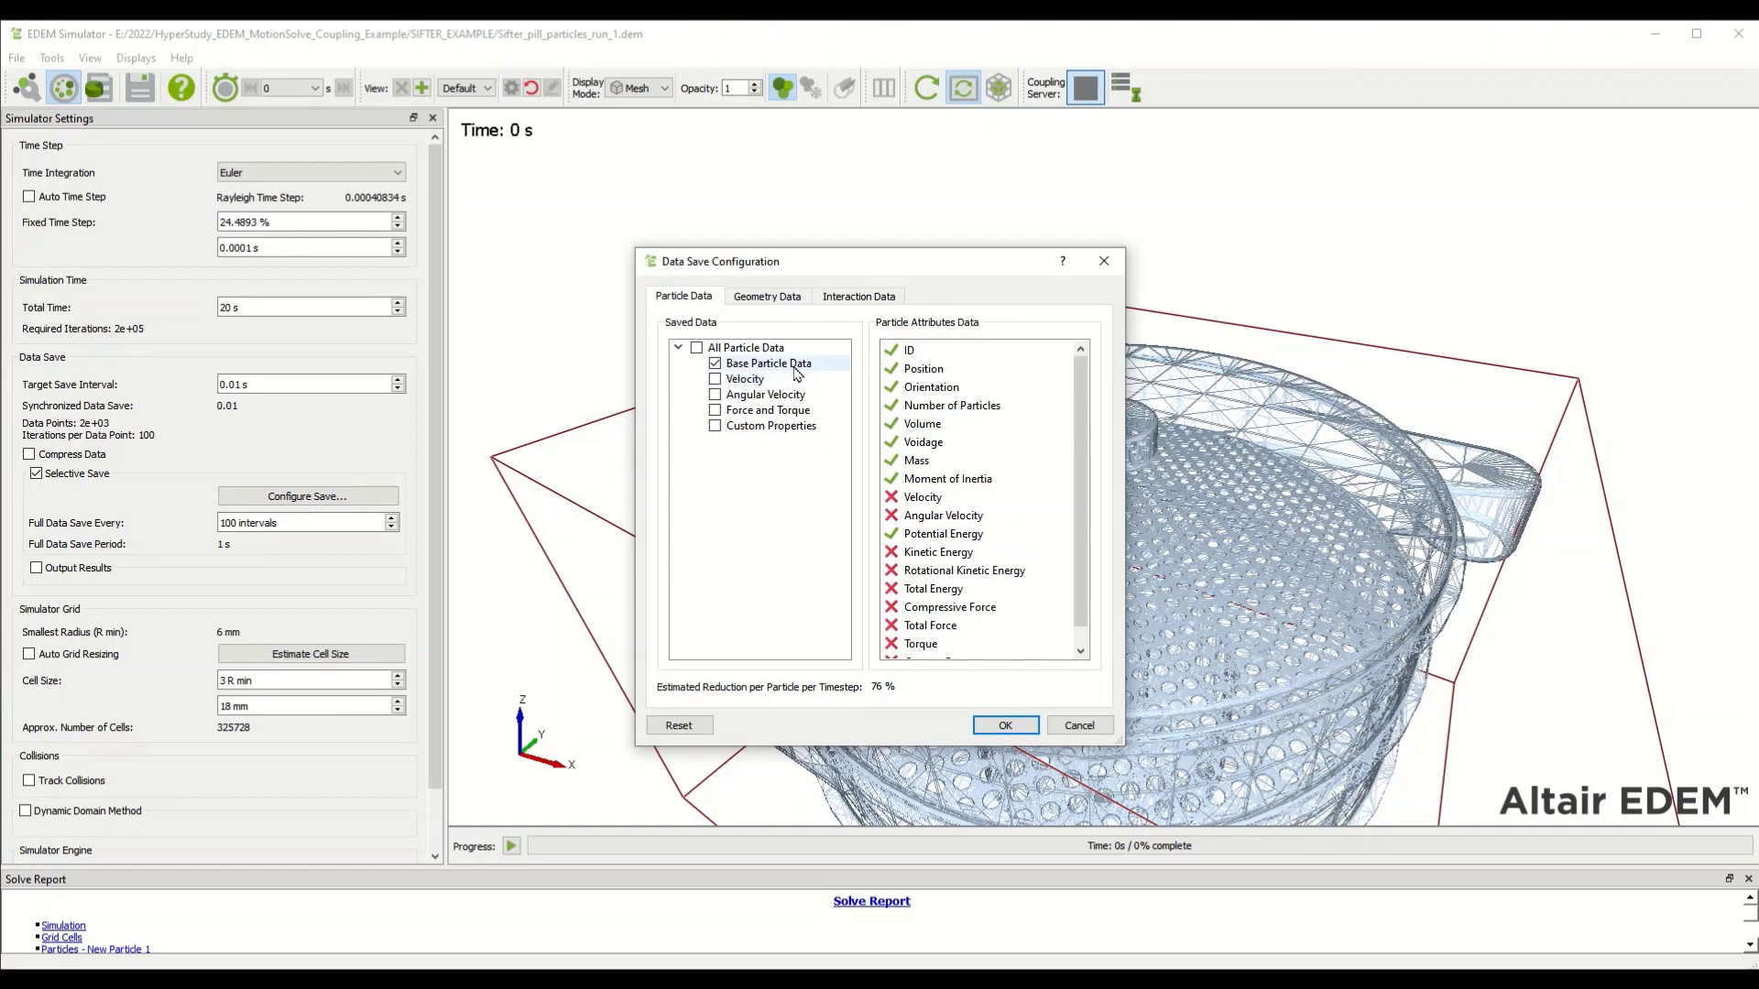
click(782, 299)
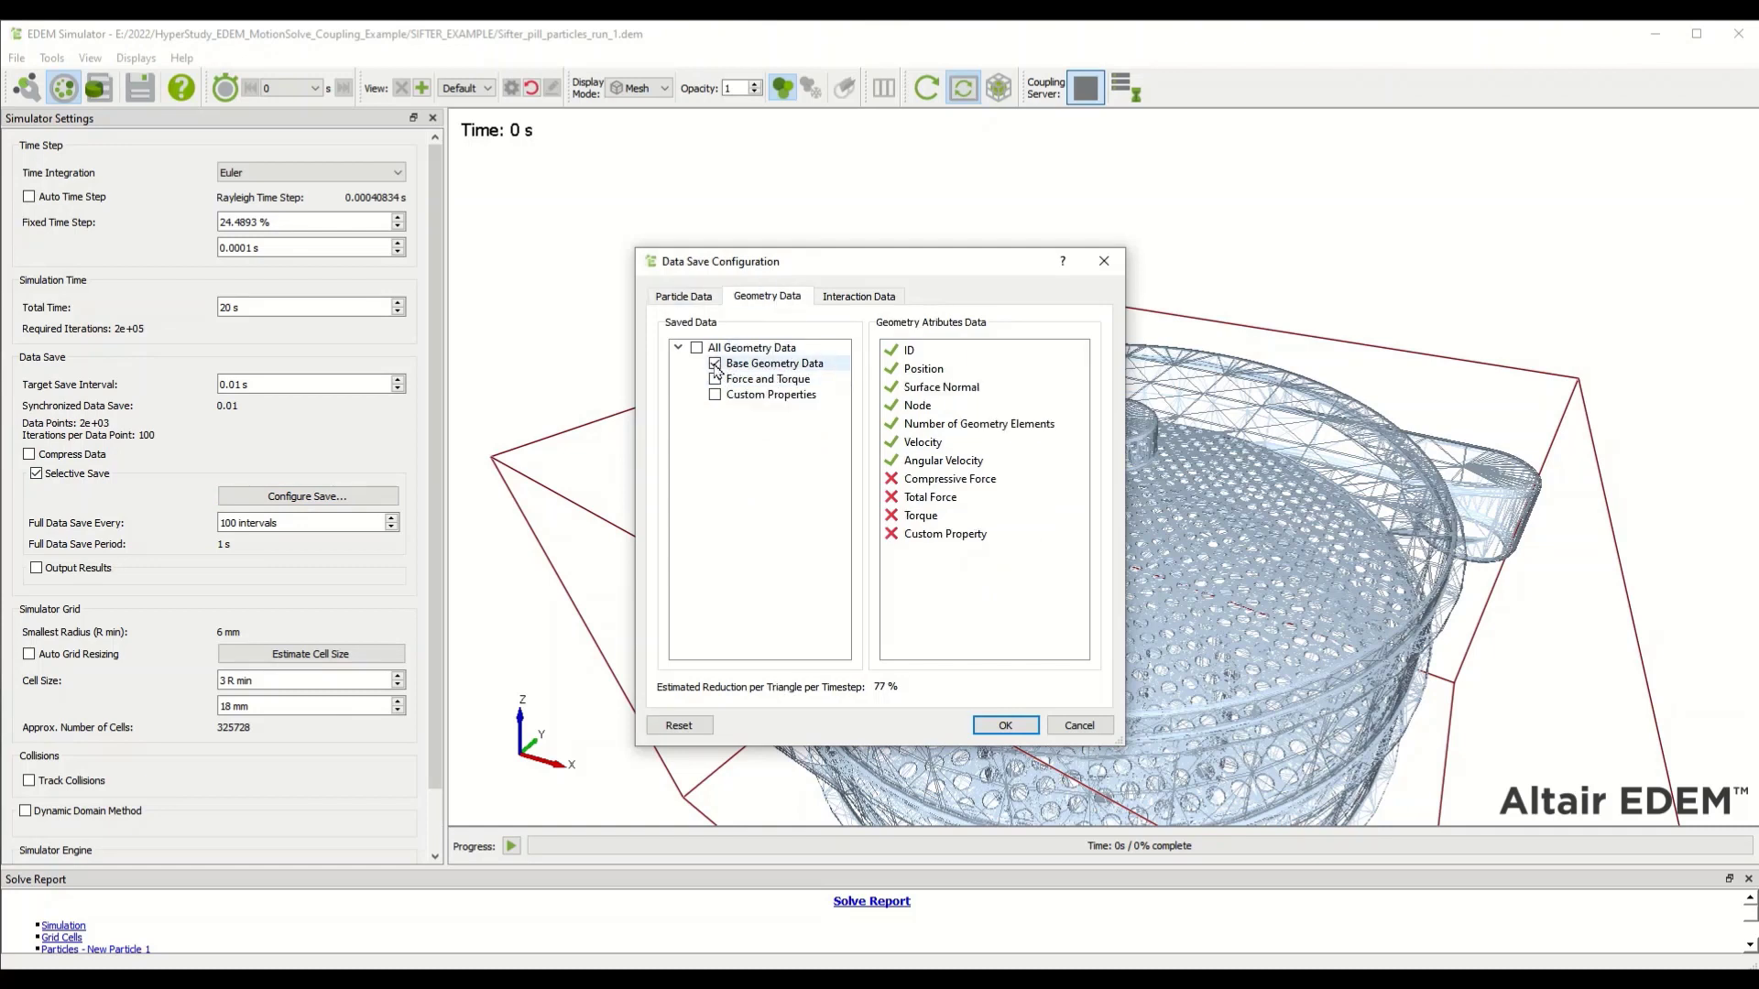
click(860, 297)
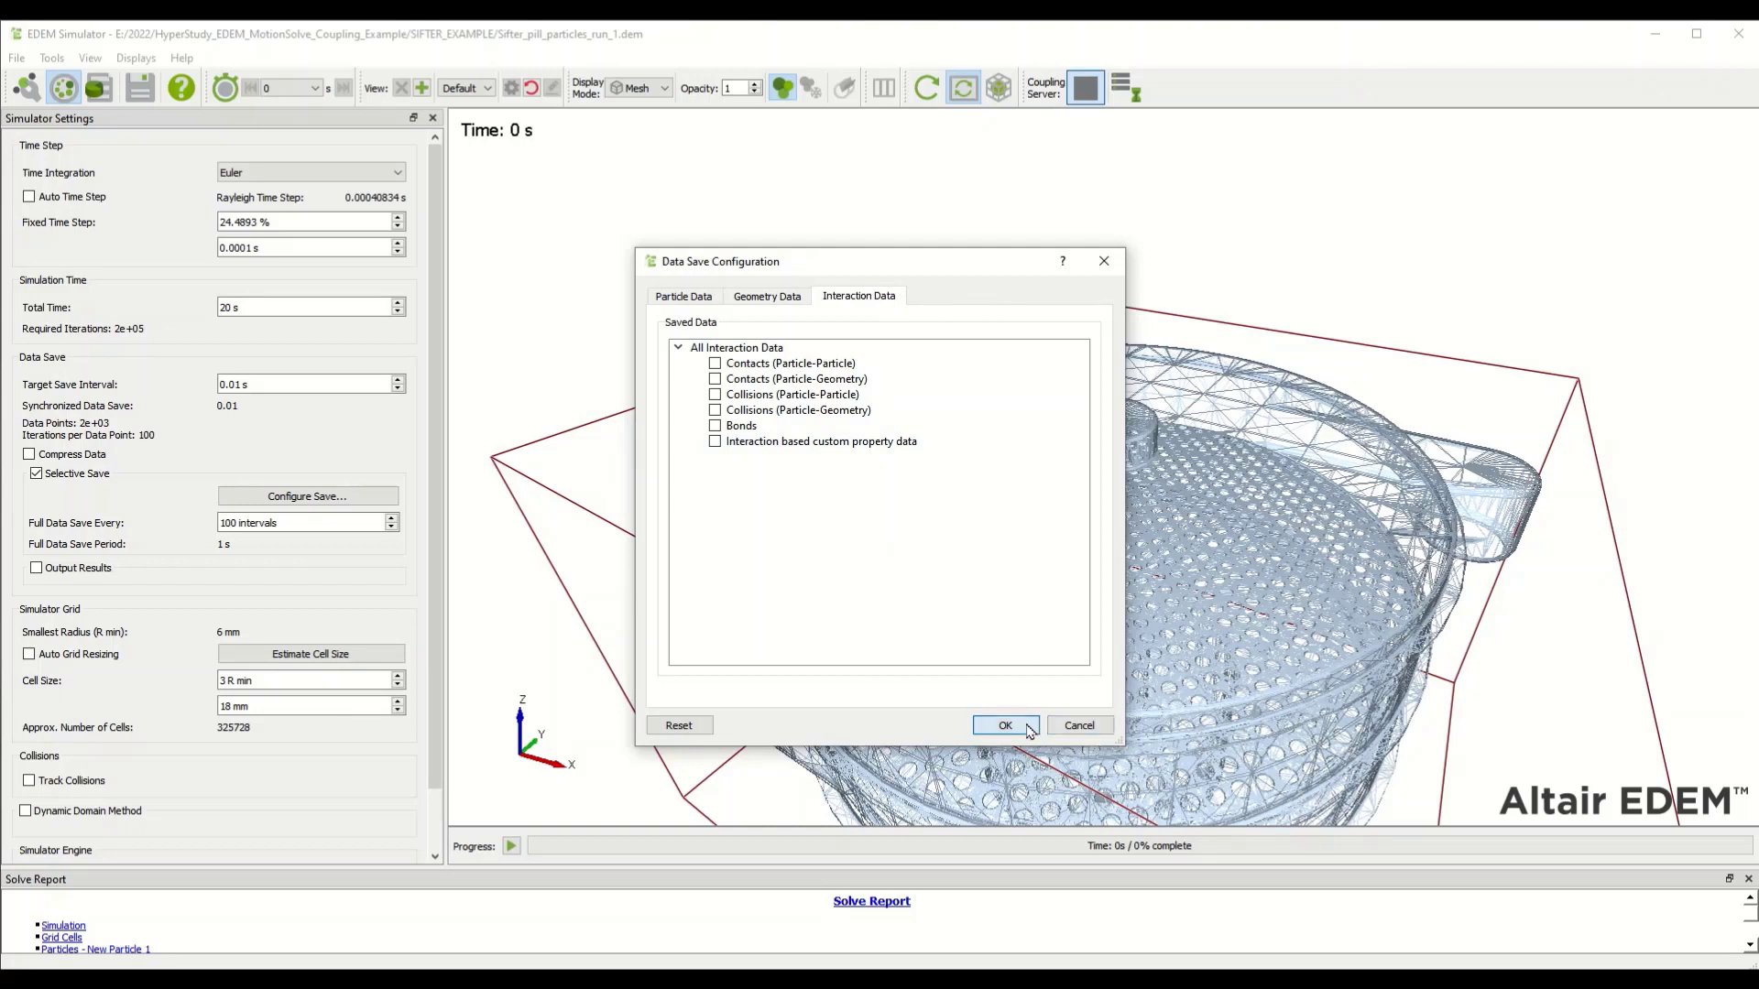
click(1081, 727)
Step: Set the CPU Solver to 8 cores, and look at the deck in the Creator before returning to the Simulator
scroll(281, 839, down, 2)
click(280, 844)
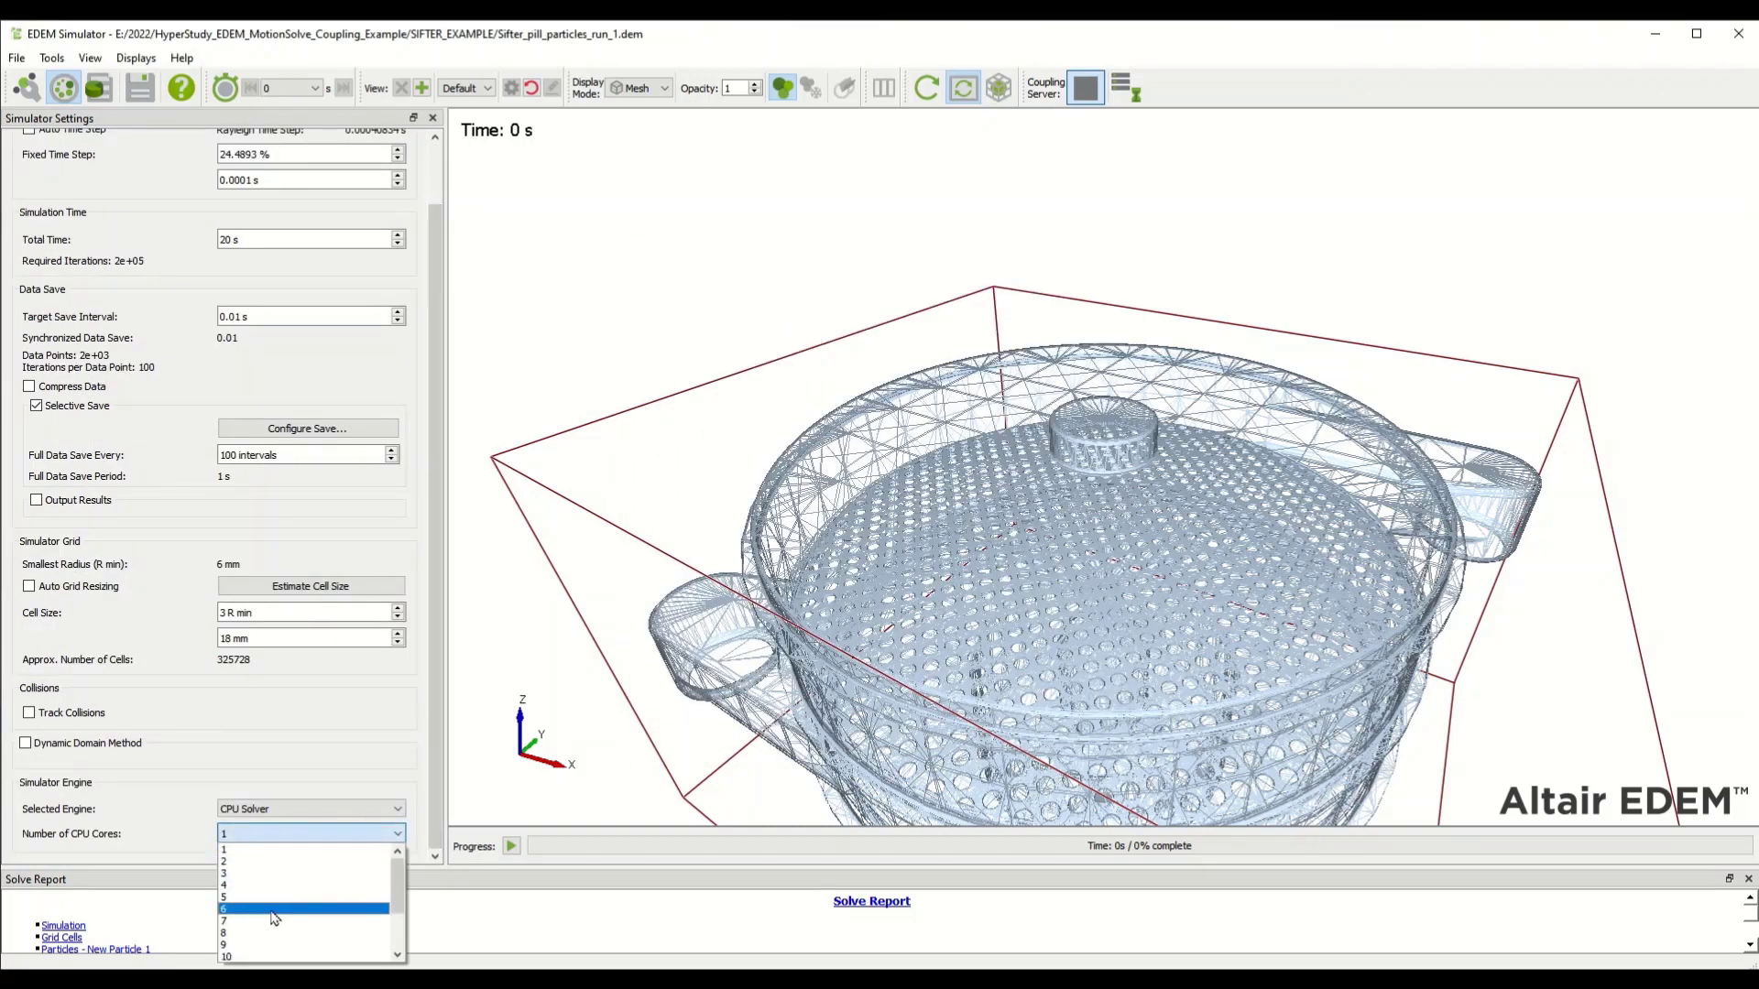
click(275, 940)
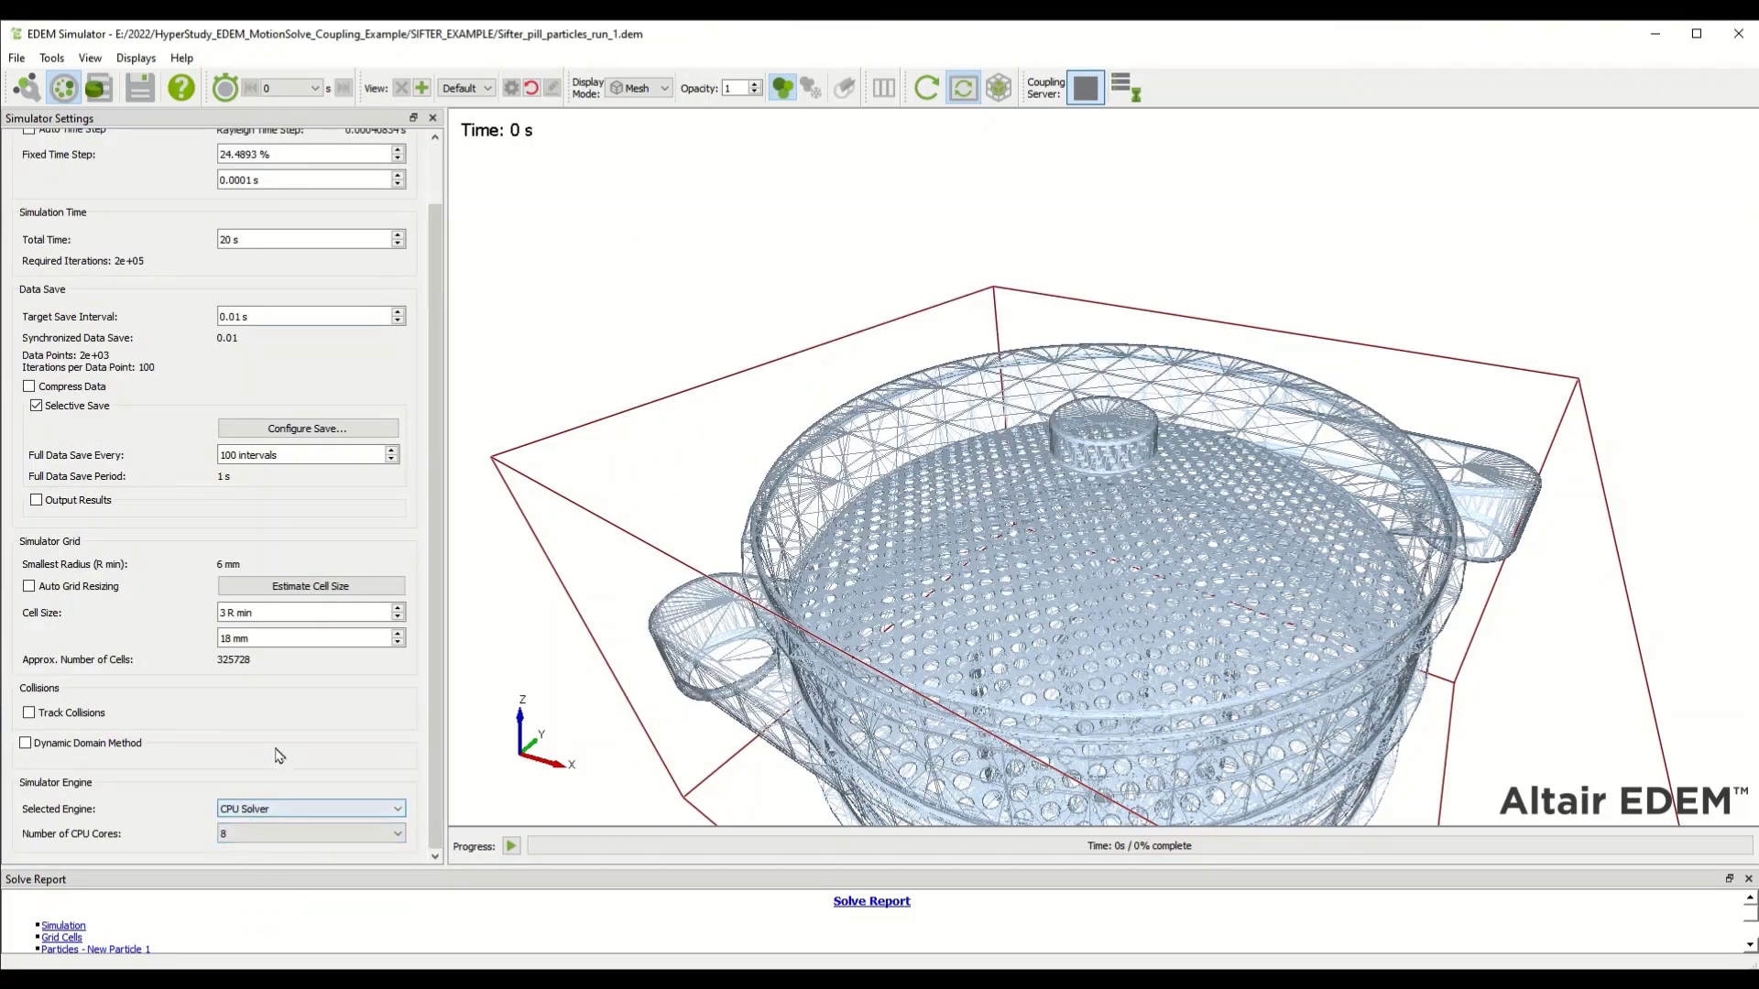
drag(437, 714, 437, 645)
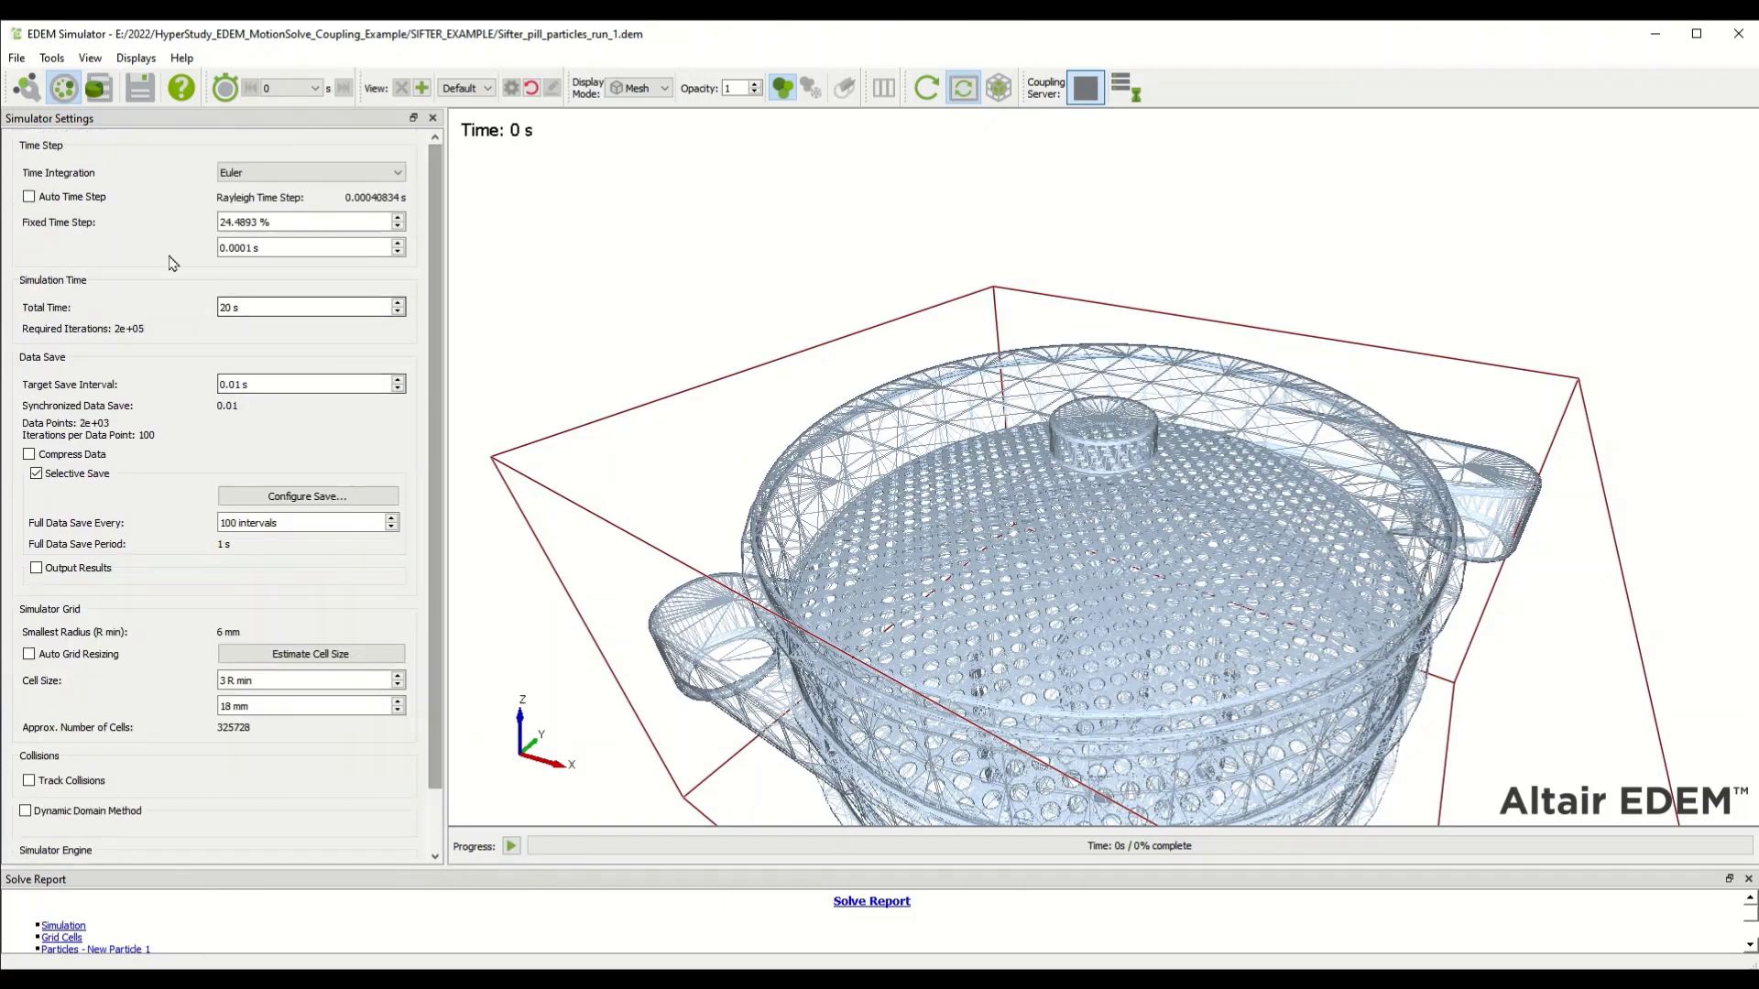
click(26, 87)
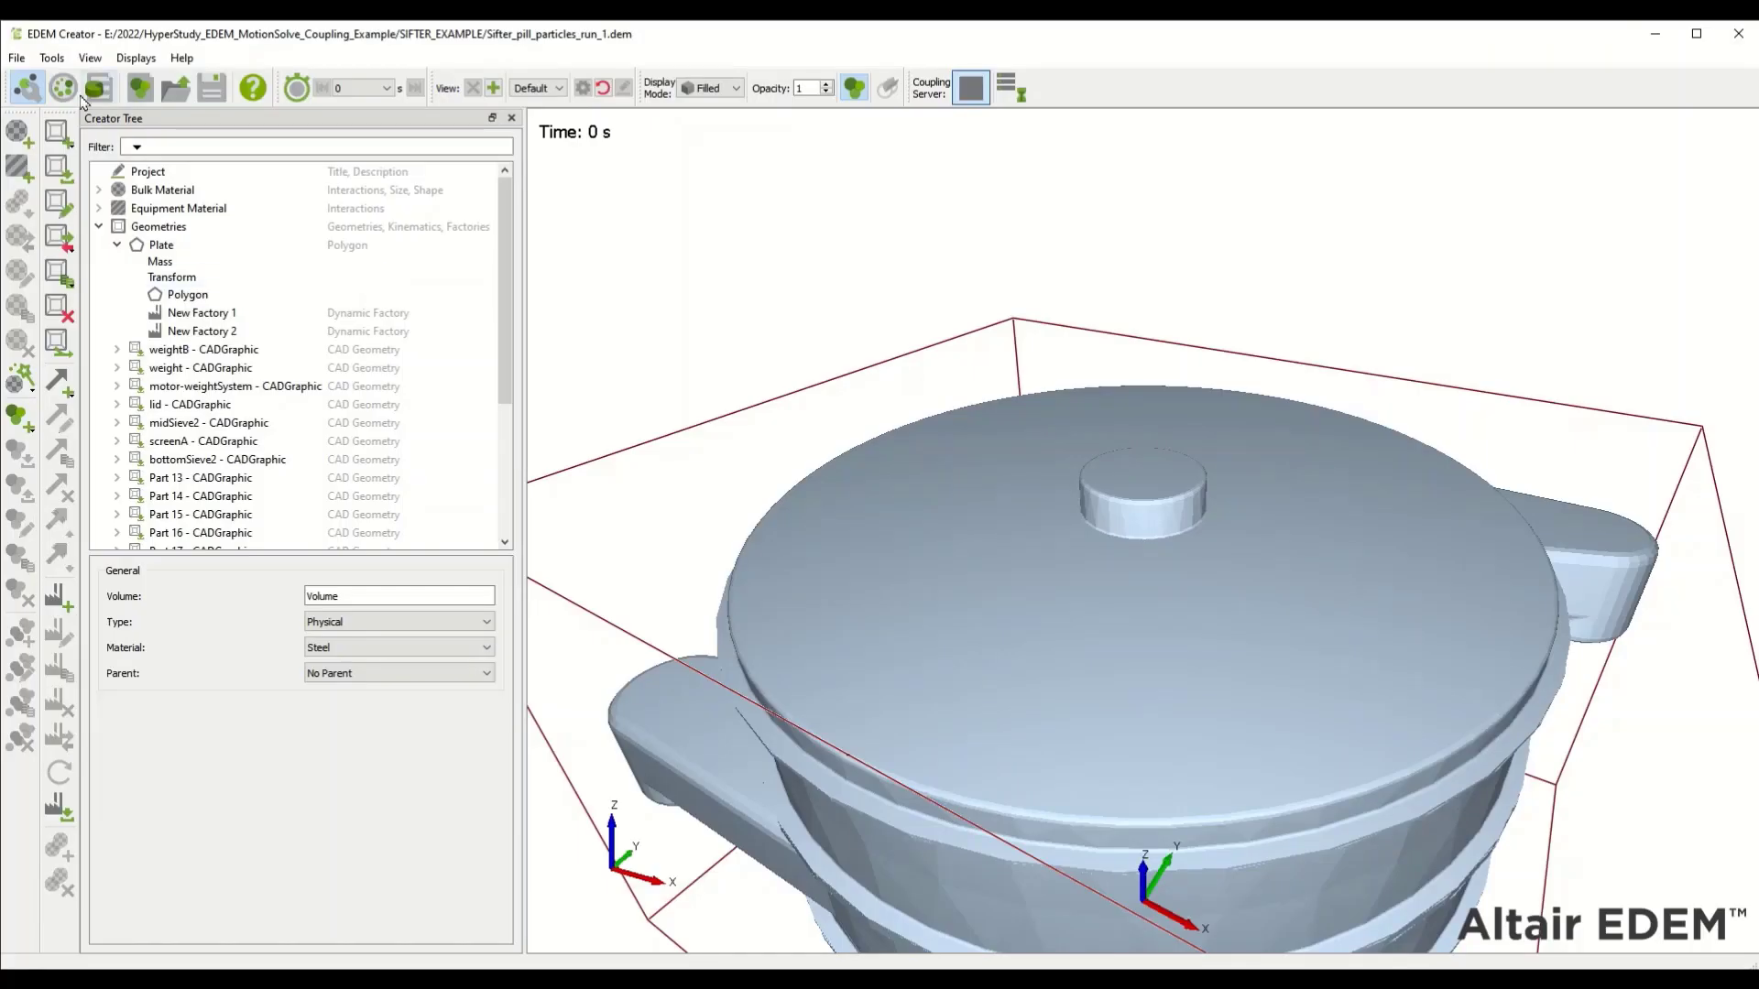
click(81, 95)
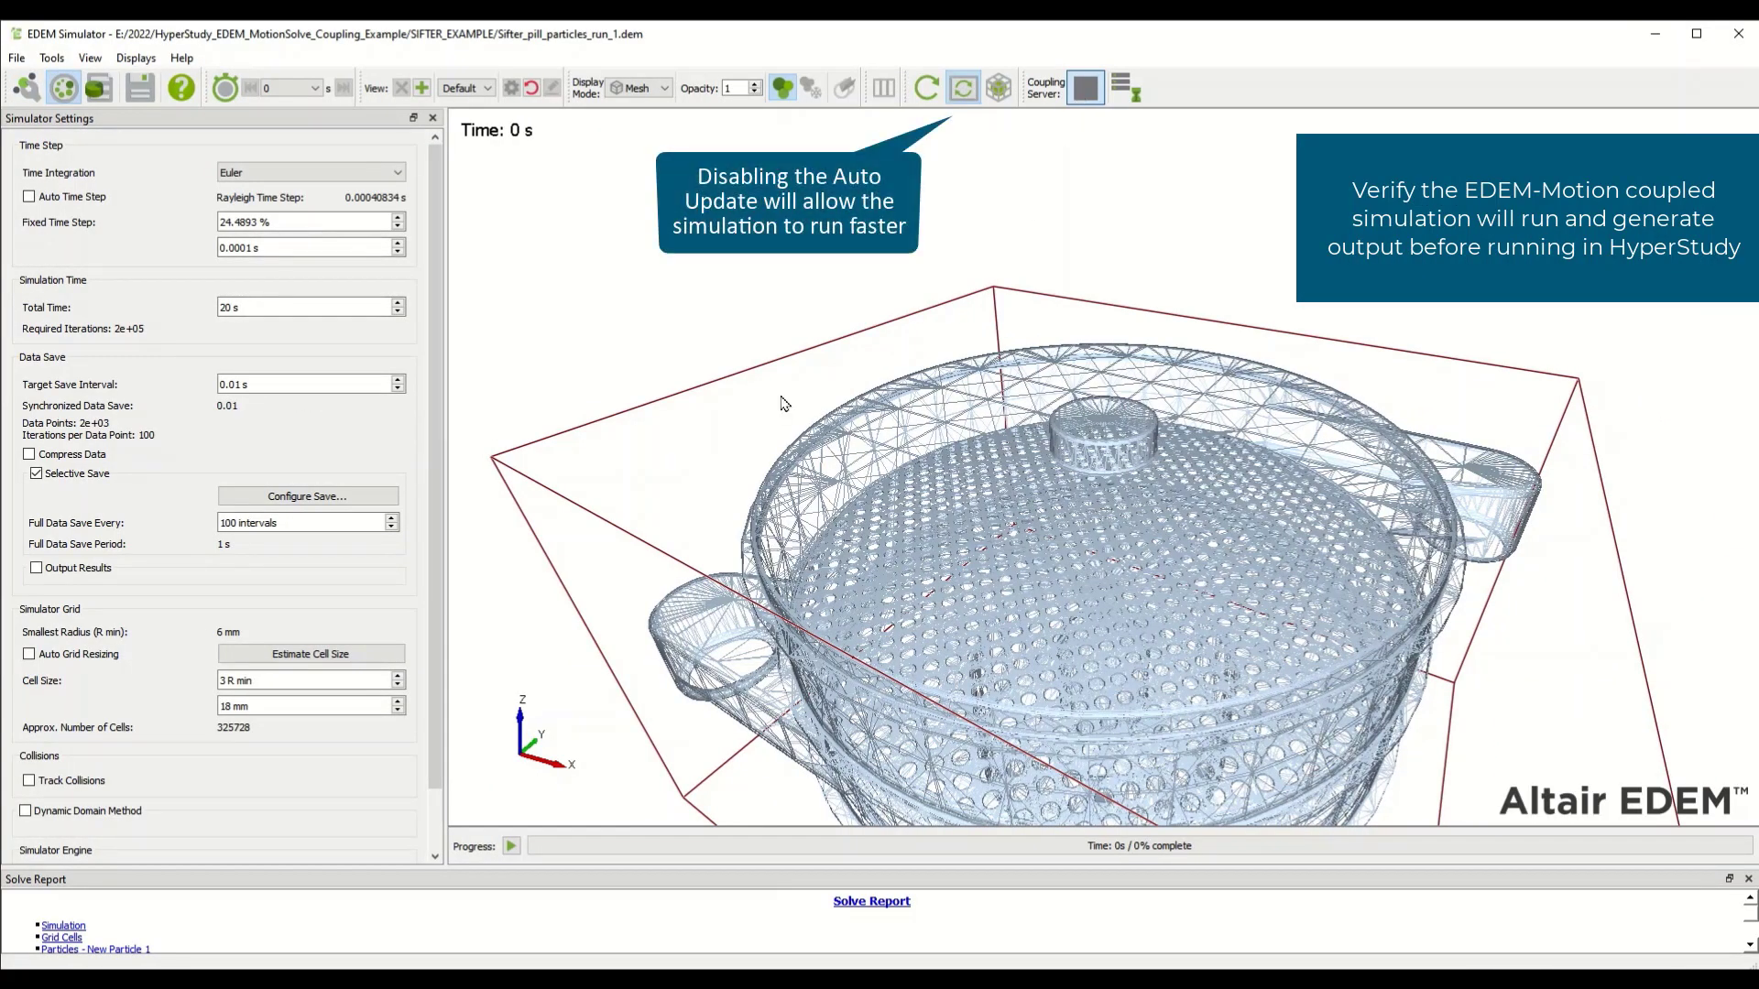
Step: Prepare the Simulator display for the run with Mesh mode, Auto Update disabled and the -X view
click(638, 88)
click(639, 106)
click(962, 85)
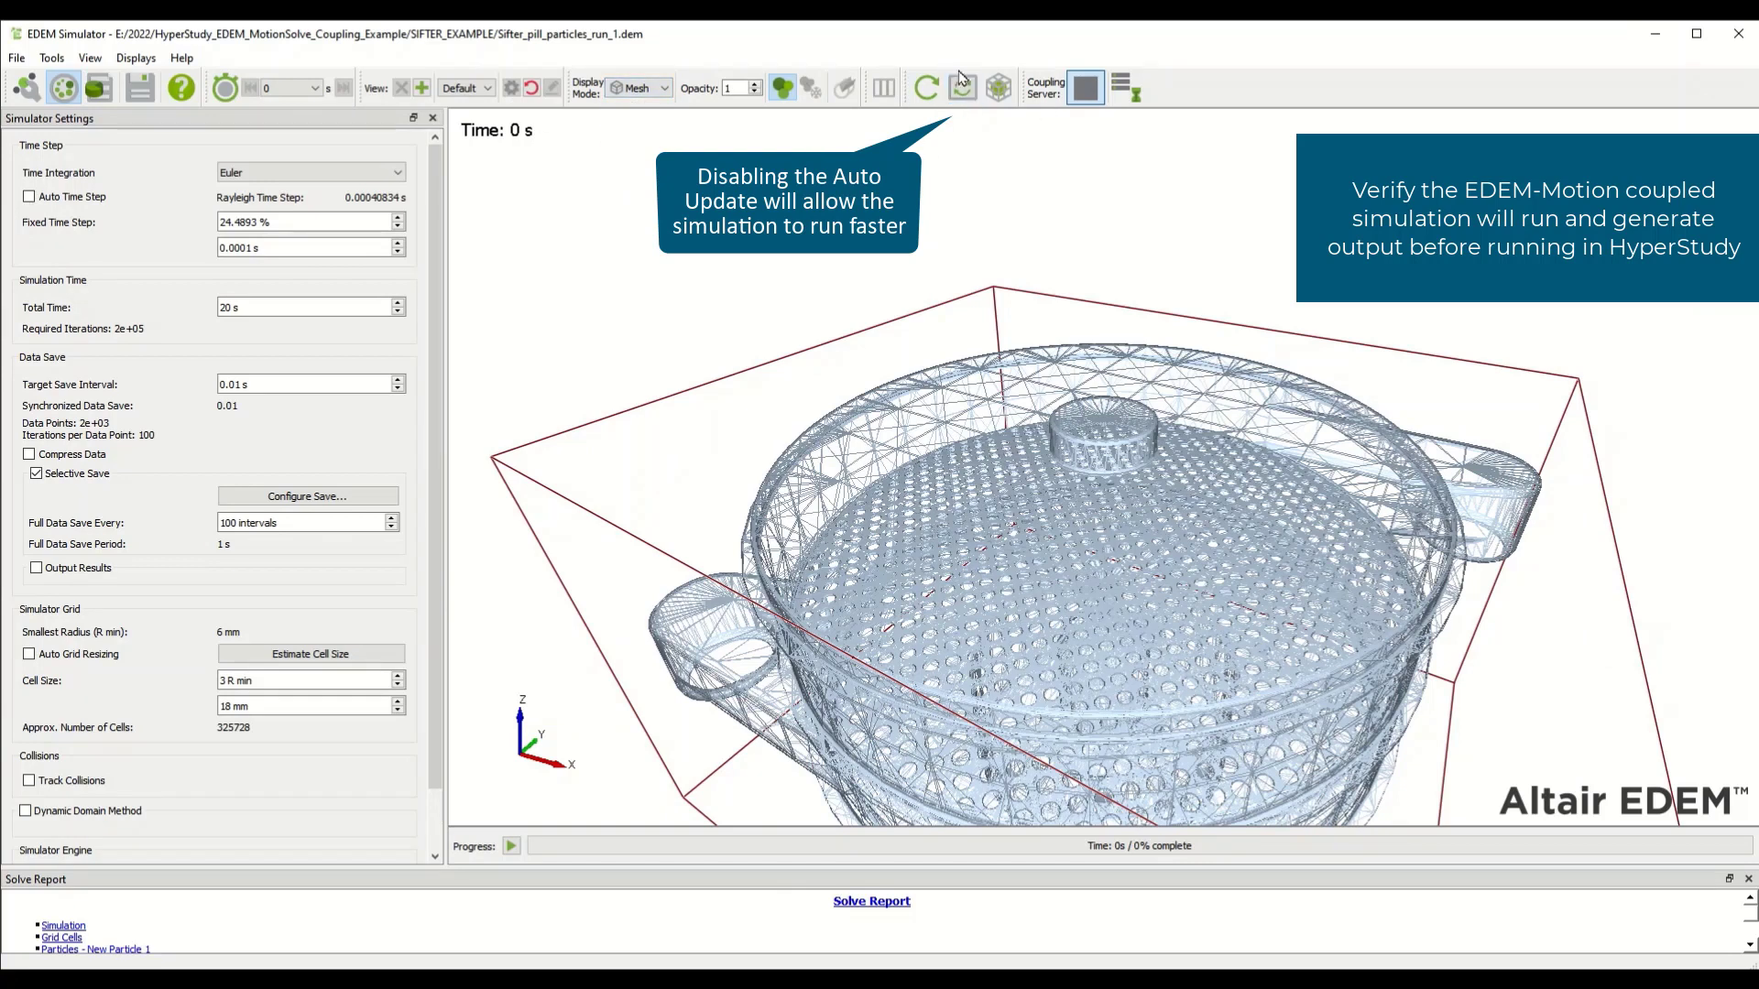
click(467, 88)
click(475, 153)
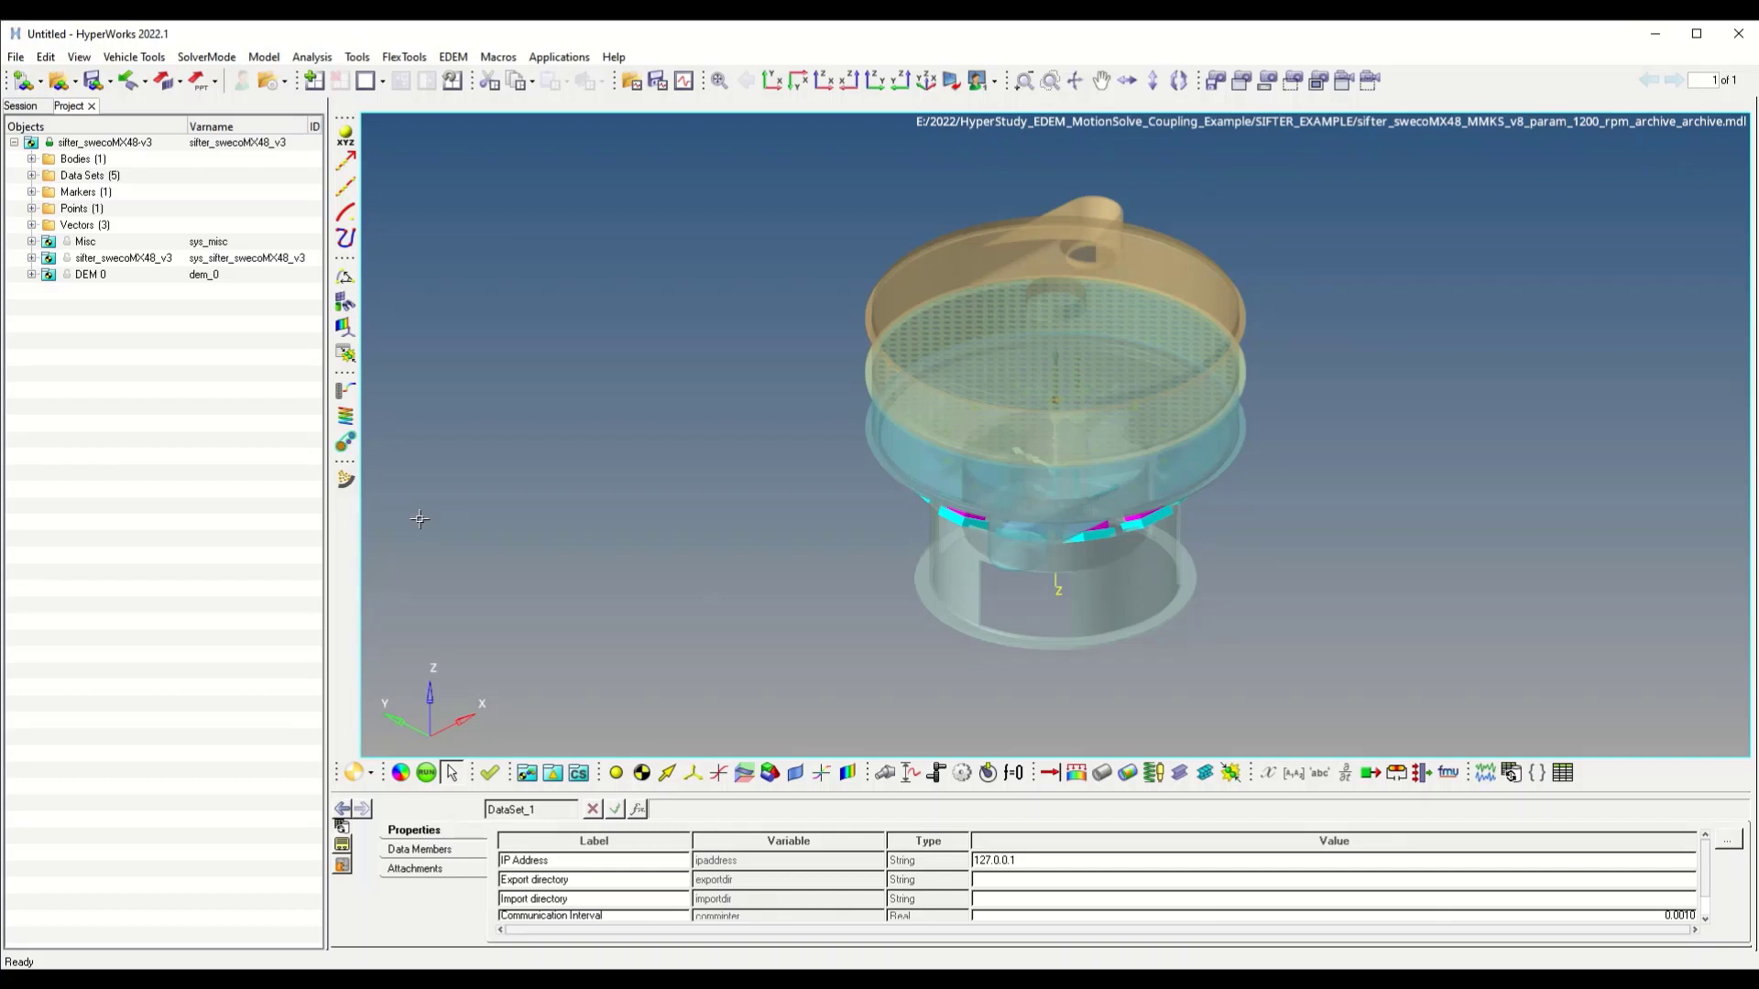
Step: Switch to HyperWorks, run the current sifter model in MotionSolve with the solver window enlarged, and check the coupled run's progress in EDEM
click(426, 774)
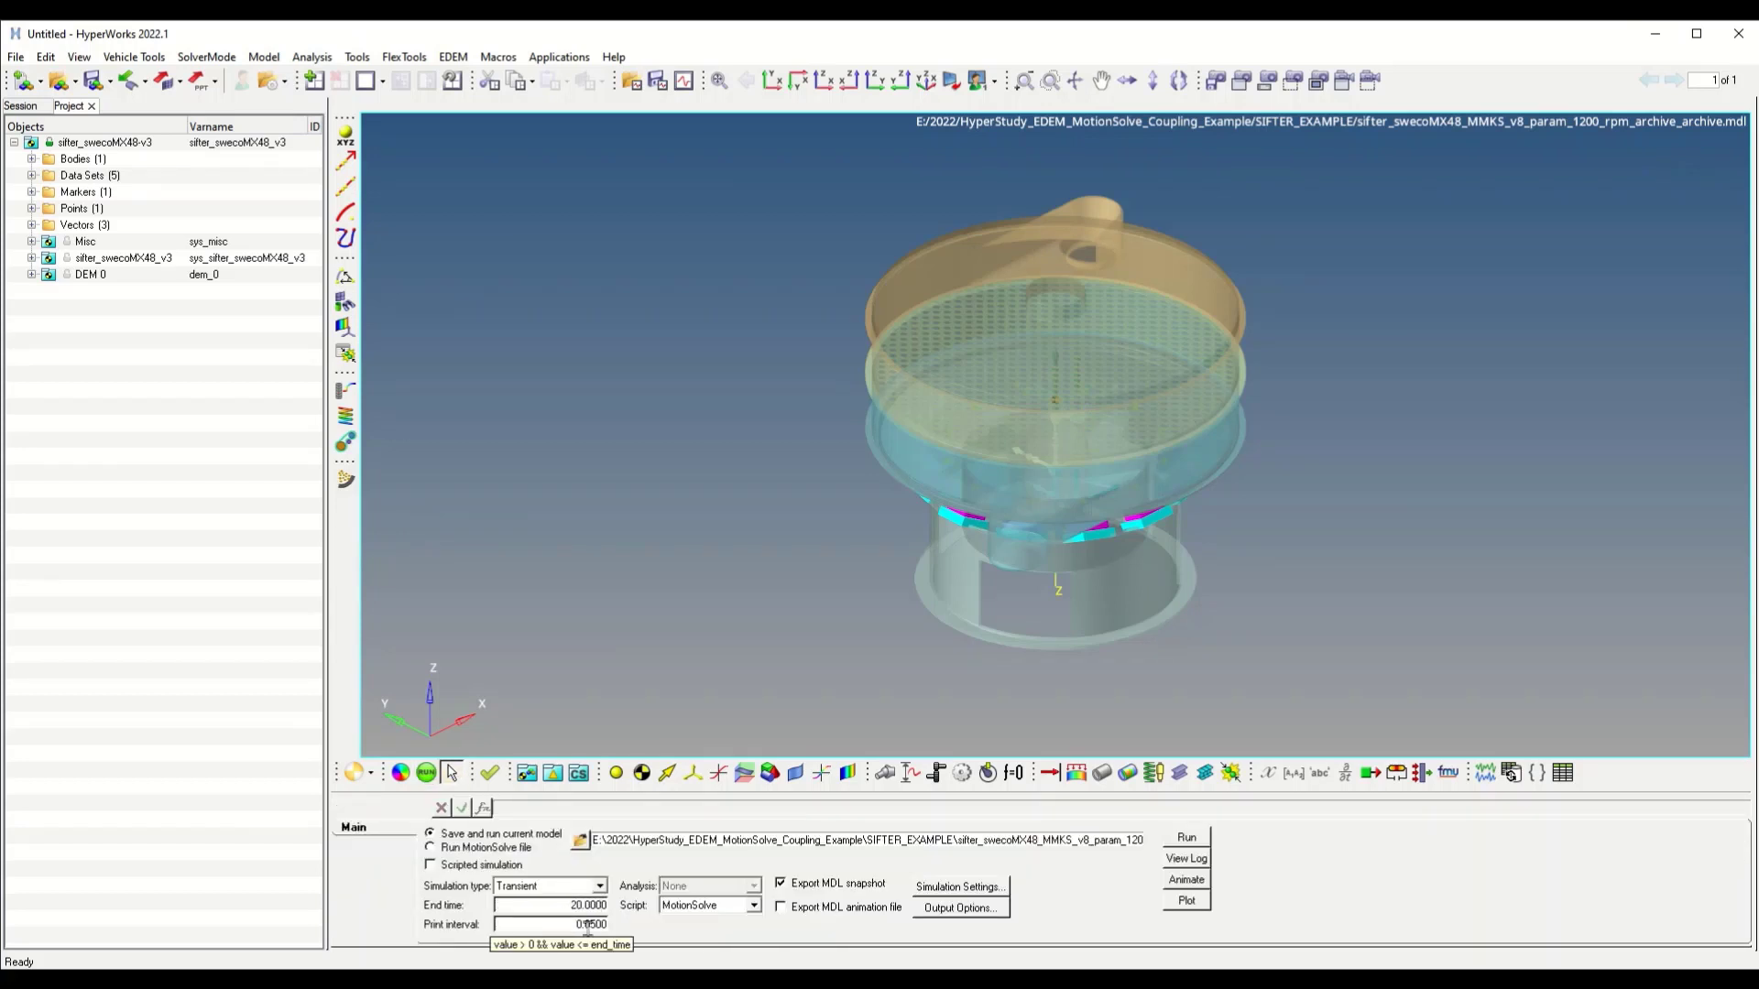
click(1194, 840)
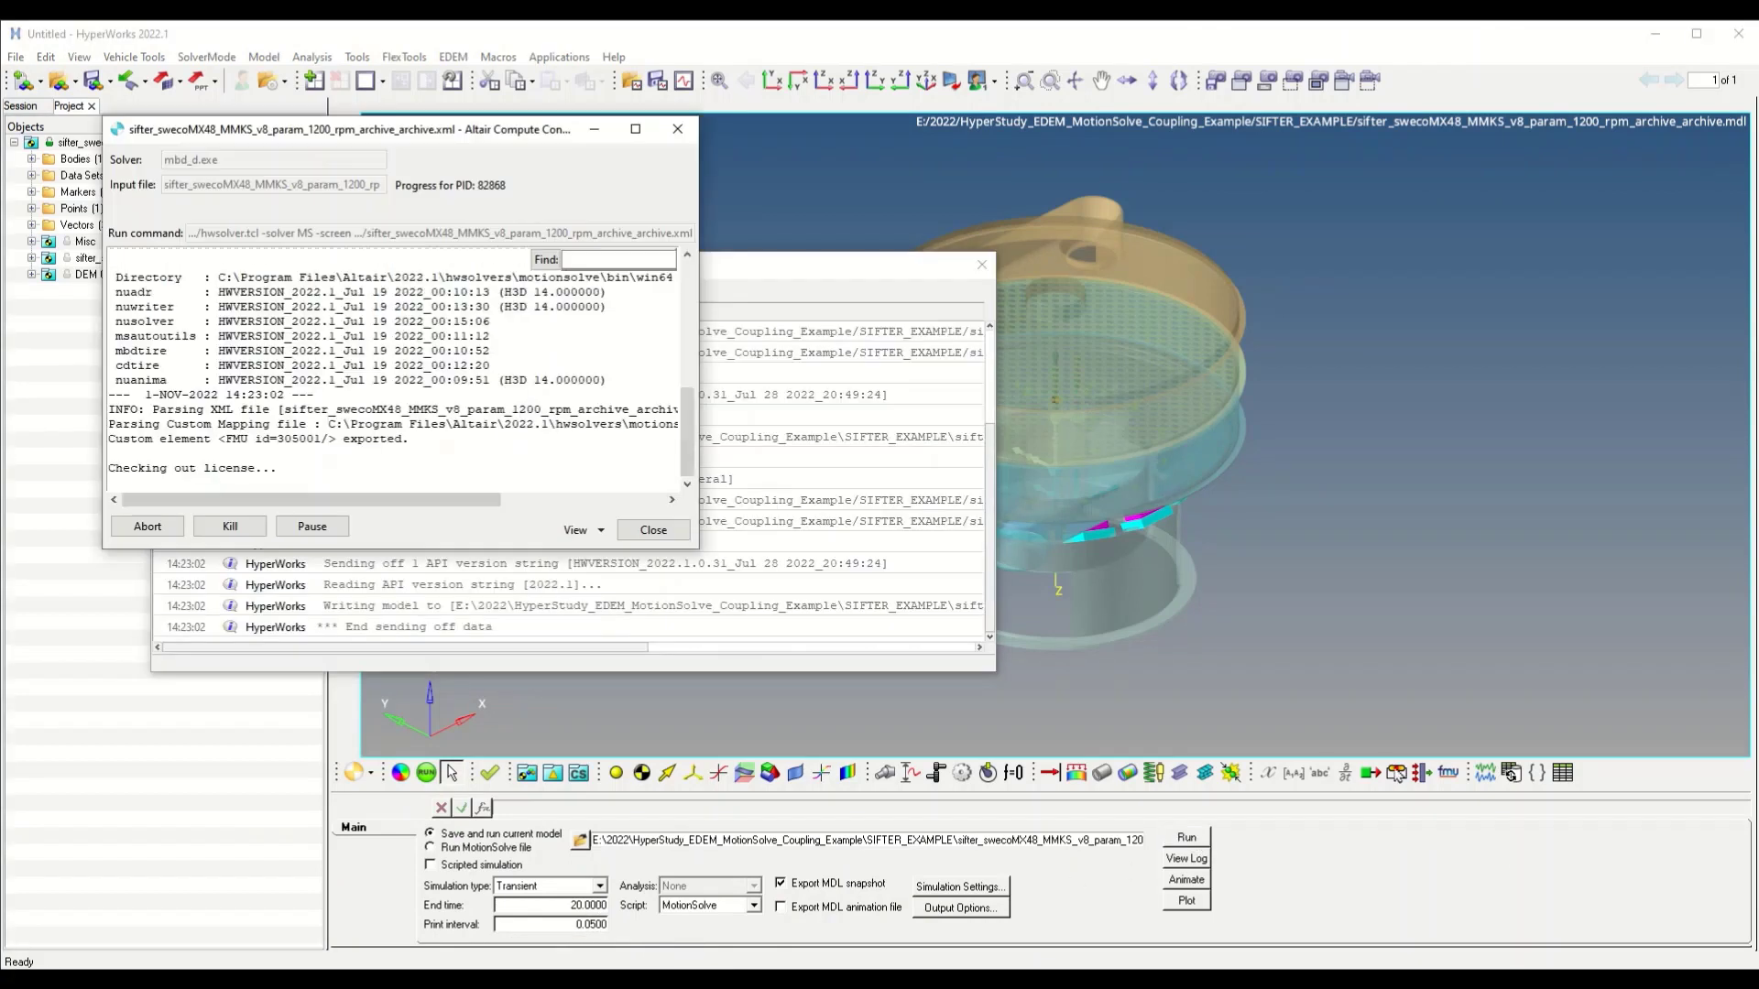
drag(537, 134, 528, 62)
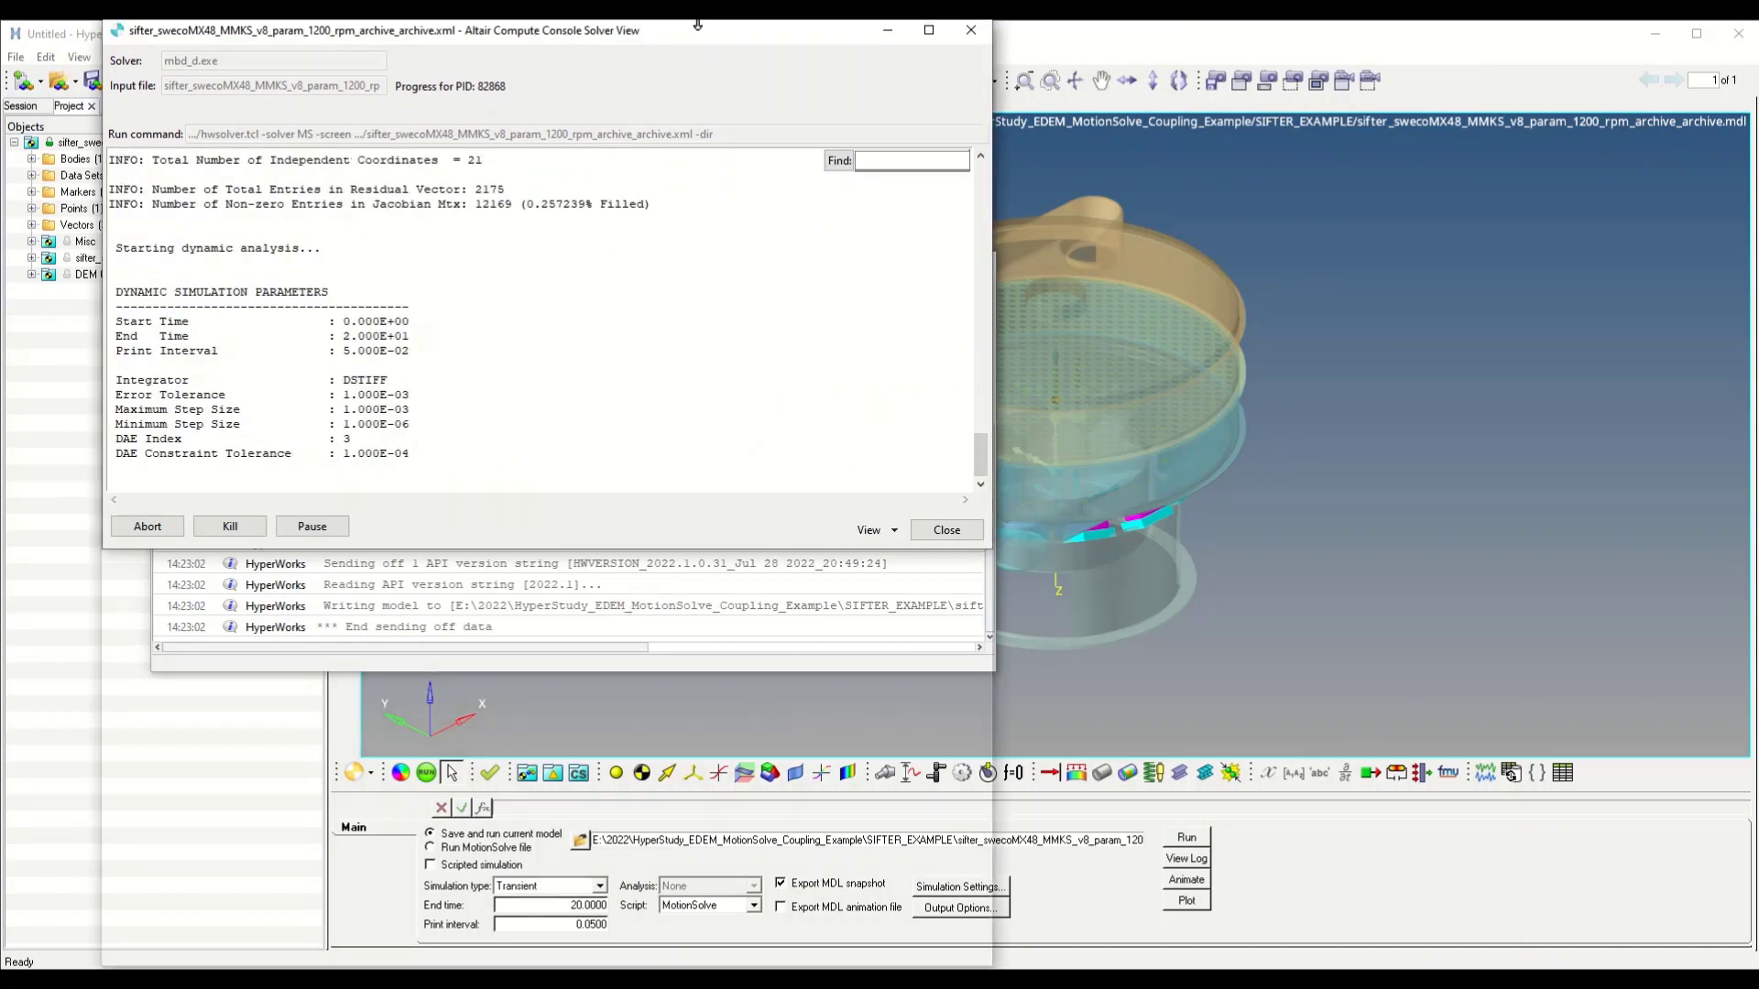
double_click(699, 41)
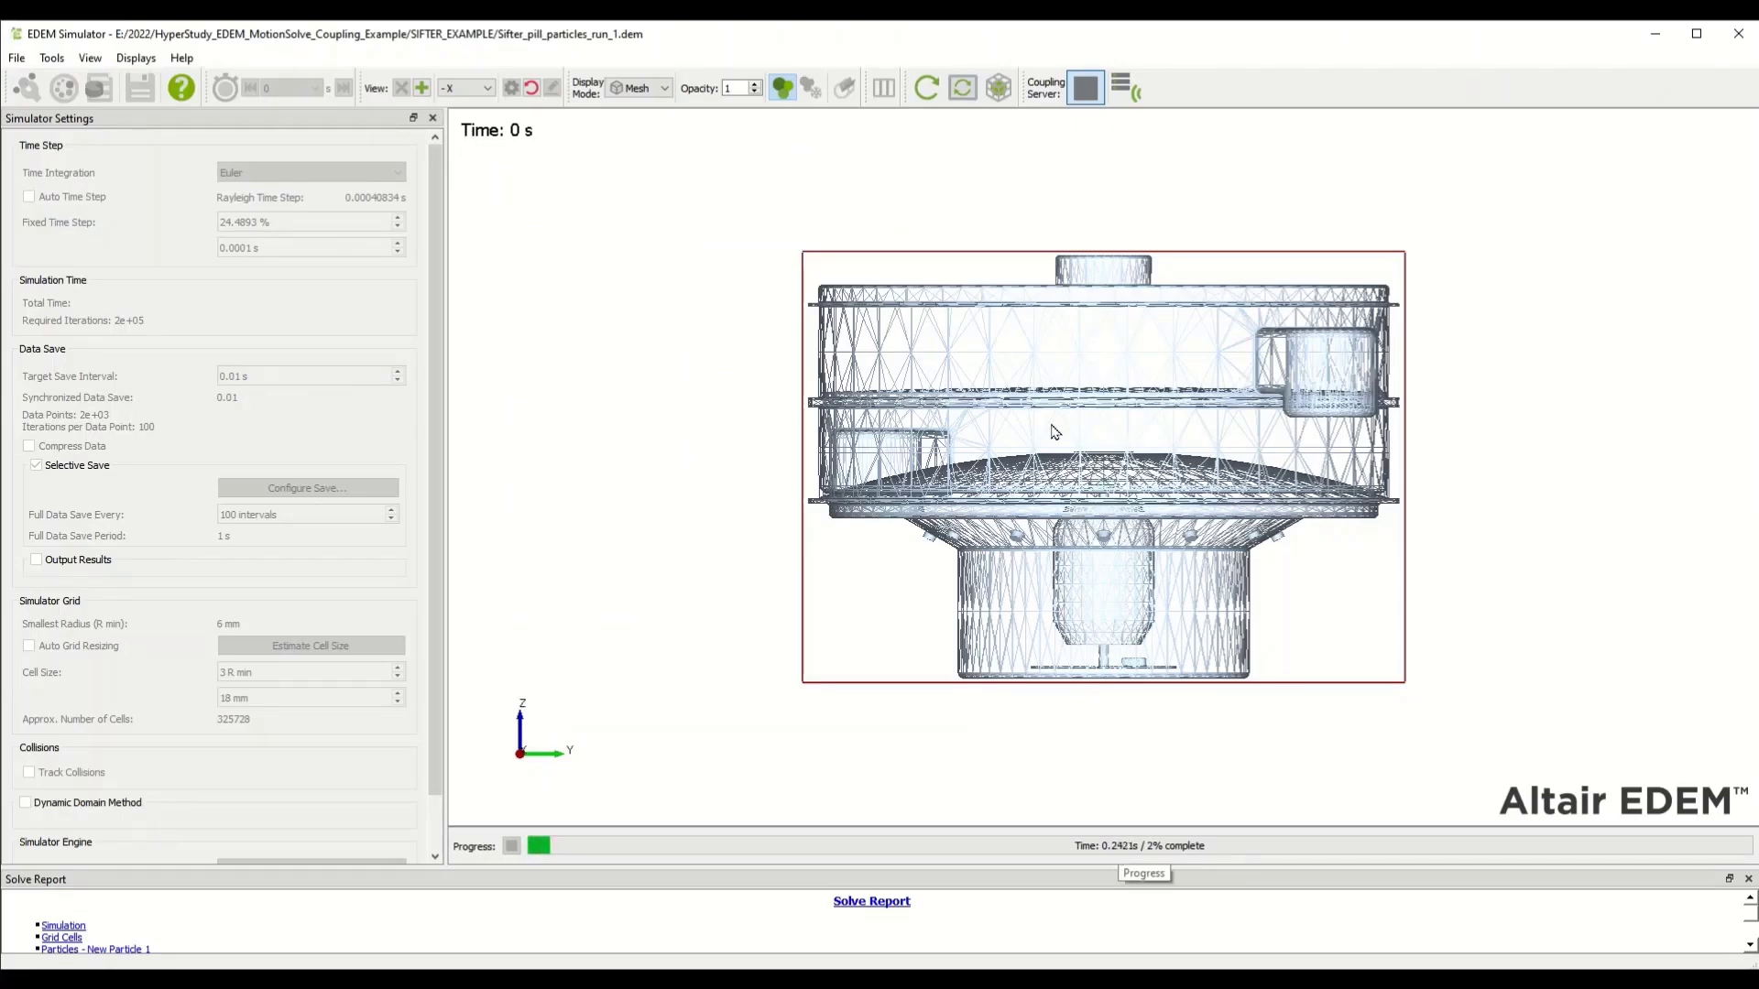
click(962, 88)
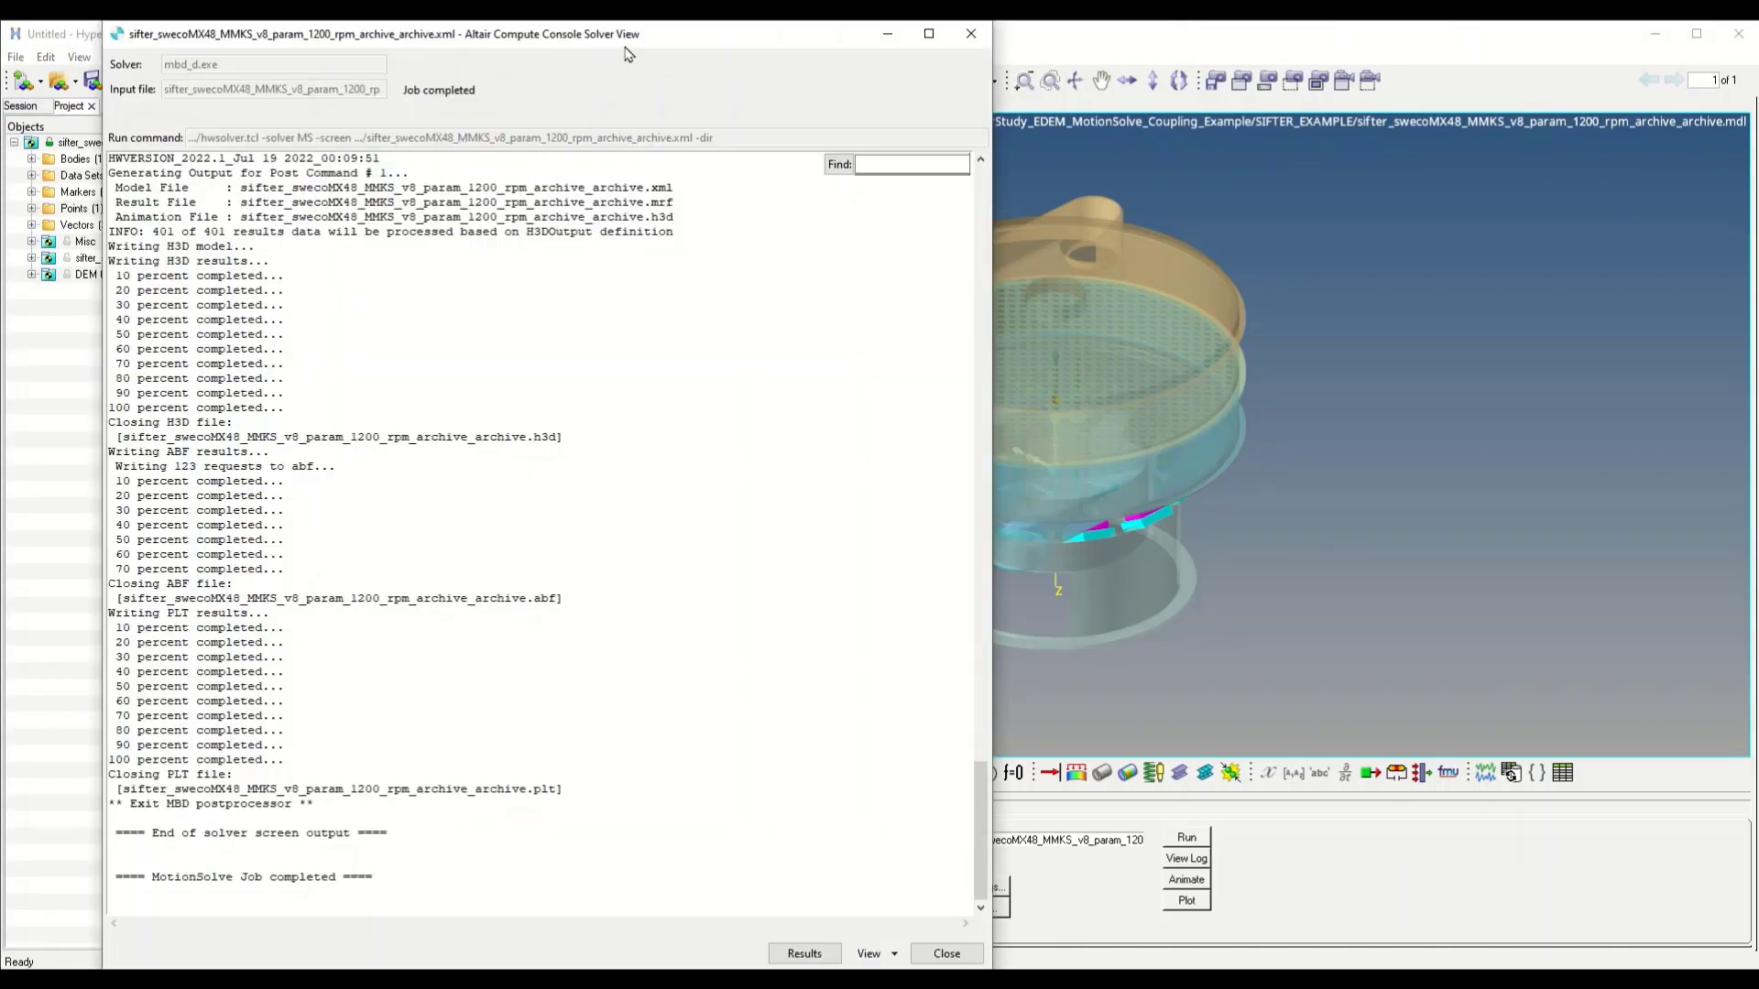
Step: Examine the ABF, H3D and PLT output files listed in the MotionSolve solver log, and dismiss the solver window
drag(567, 602, 529, 601)
drag(563, 437, 526, 437)
drag(596, 789, 511, 790)
click(946, 954)
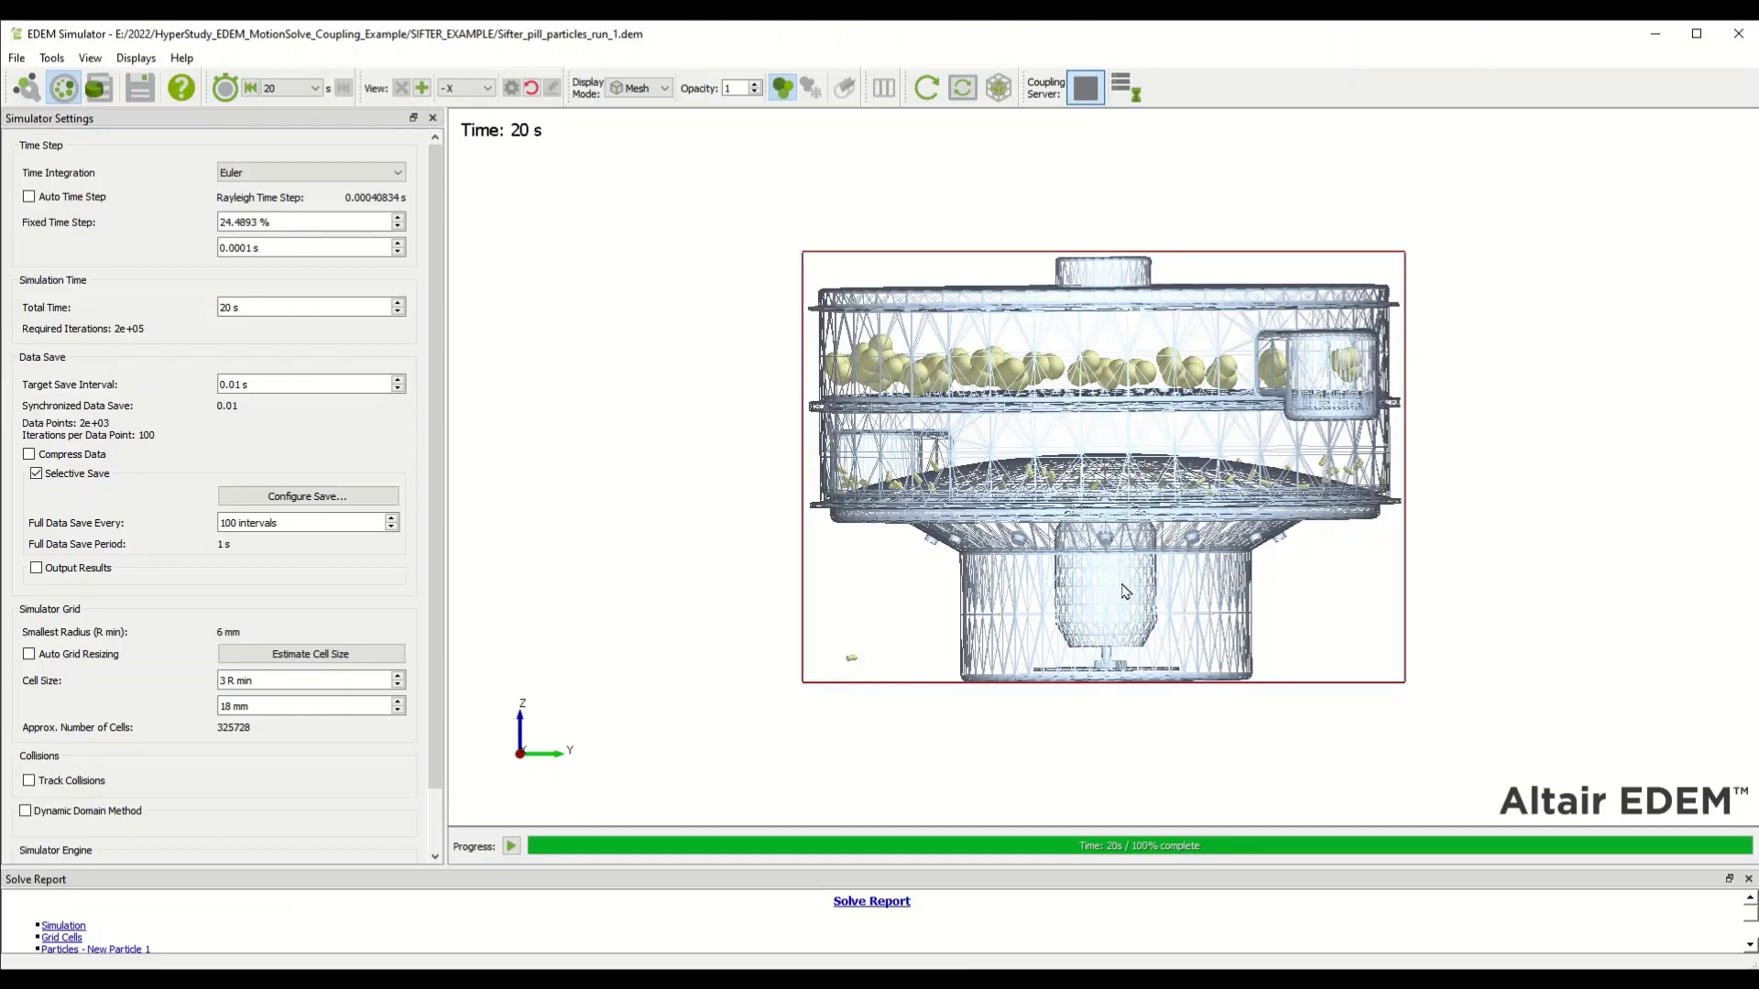
Step: Switch EDEM to the Analyst, inspect the particle query setup for exporting results data, and view the sifter with both outlets visible
click(98, 87)
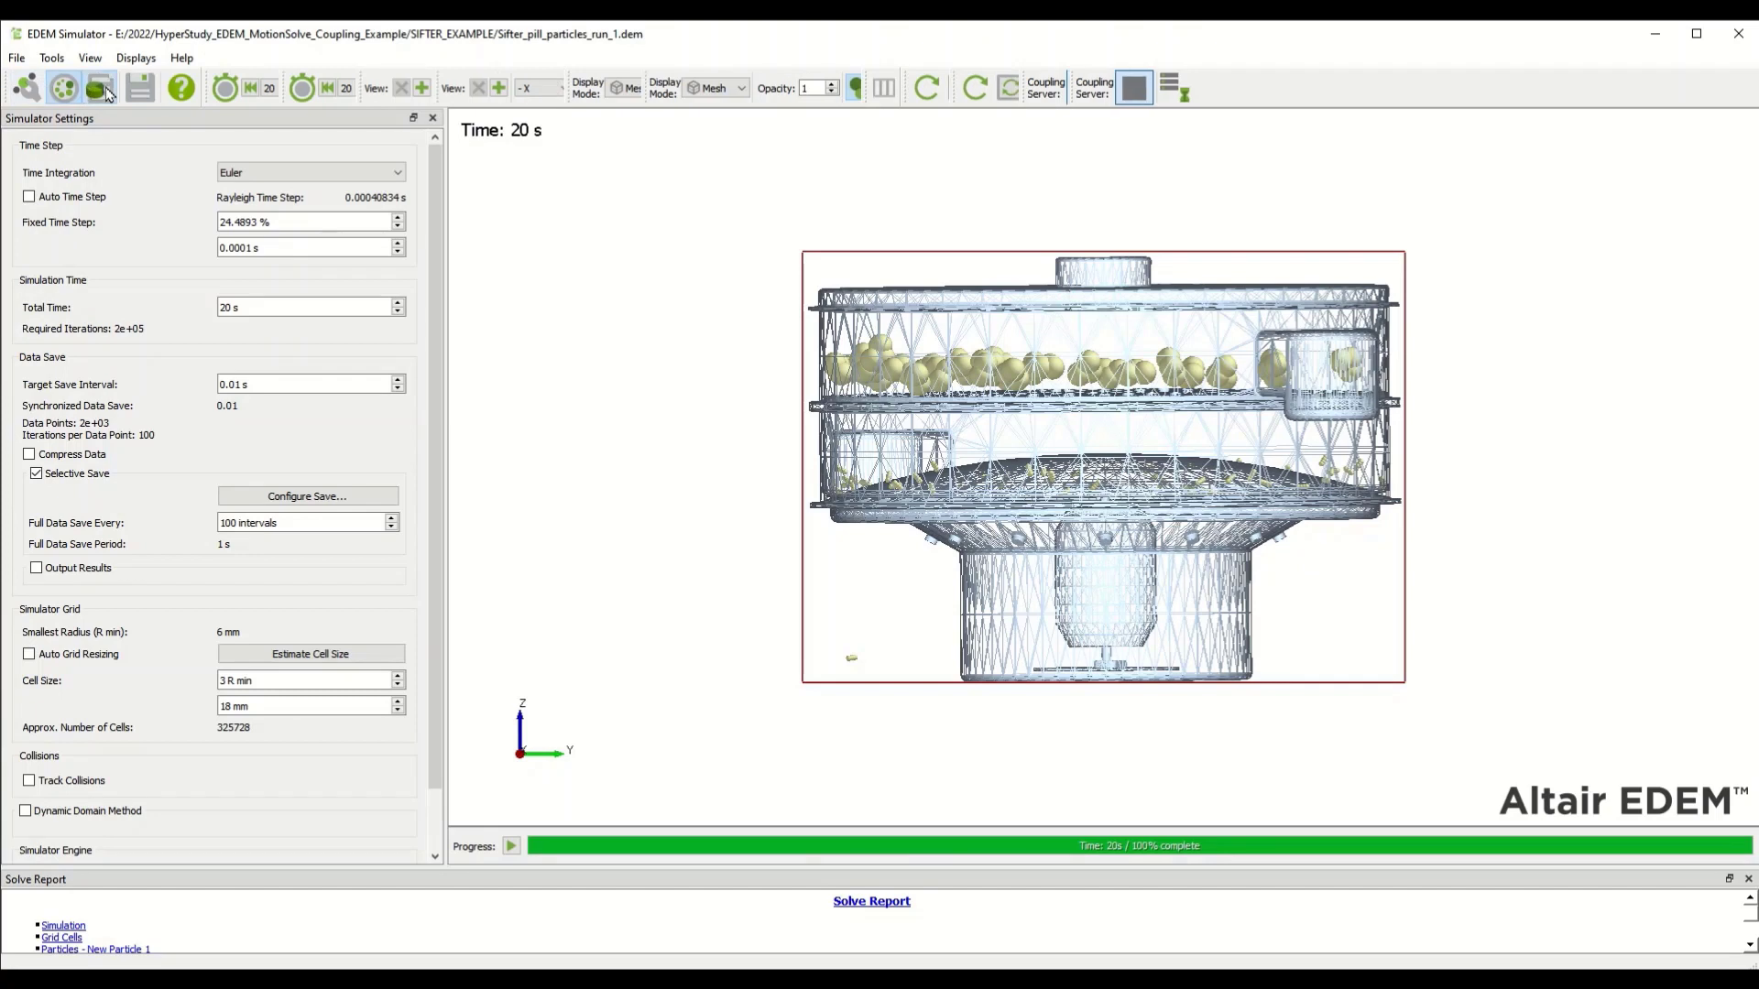
click(16, 58)
mouse_move(48, 120)
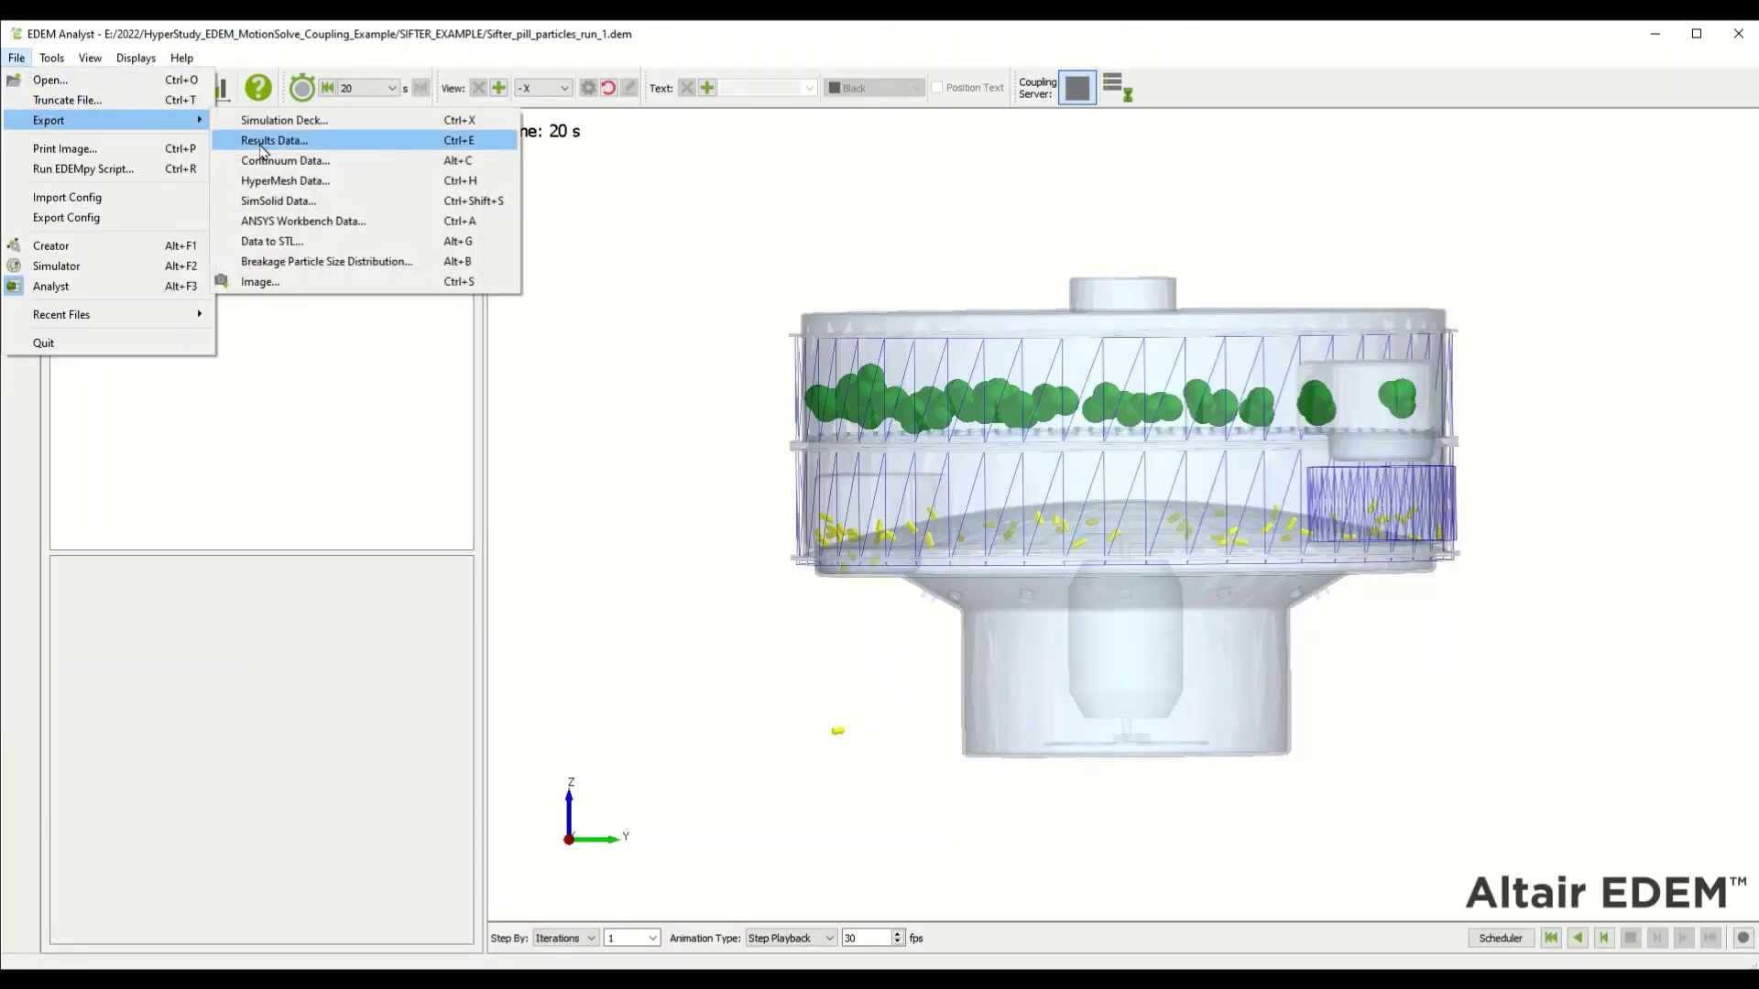
click(263, 140)
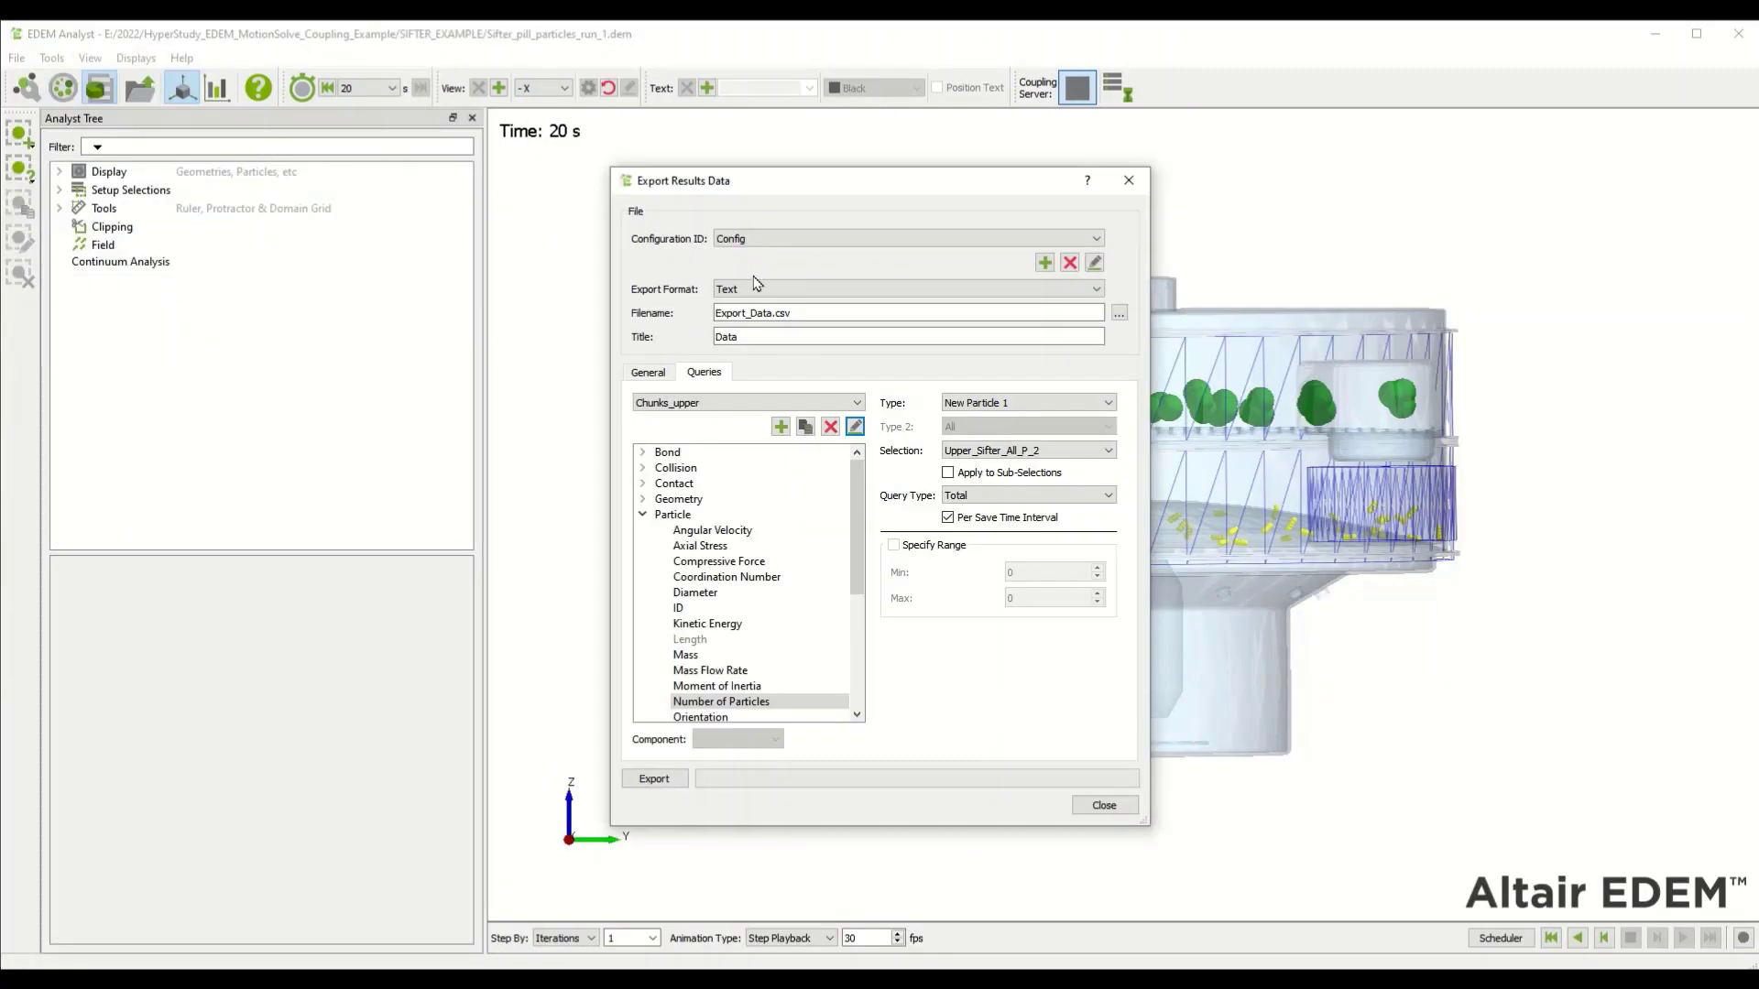
click(718, 314)
drag(964, 190, 462, 159)
click(606, 765)
drag(1214, 618, 671, 426)
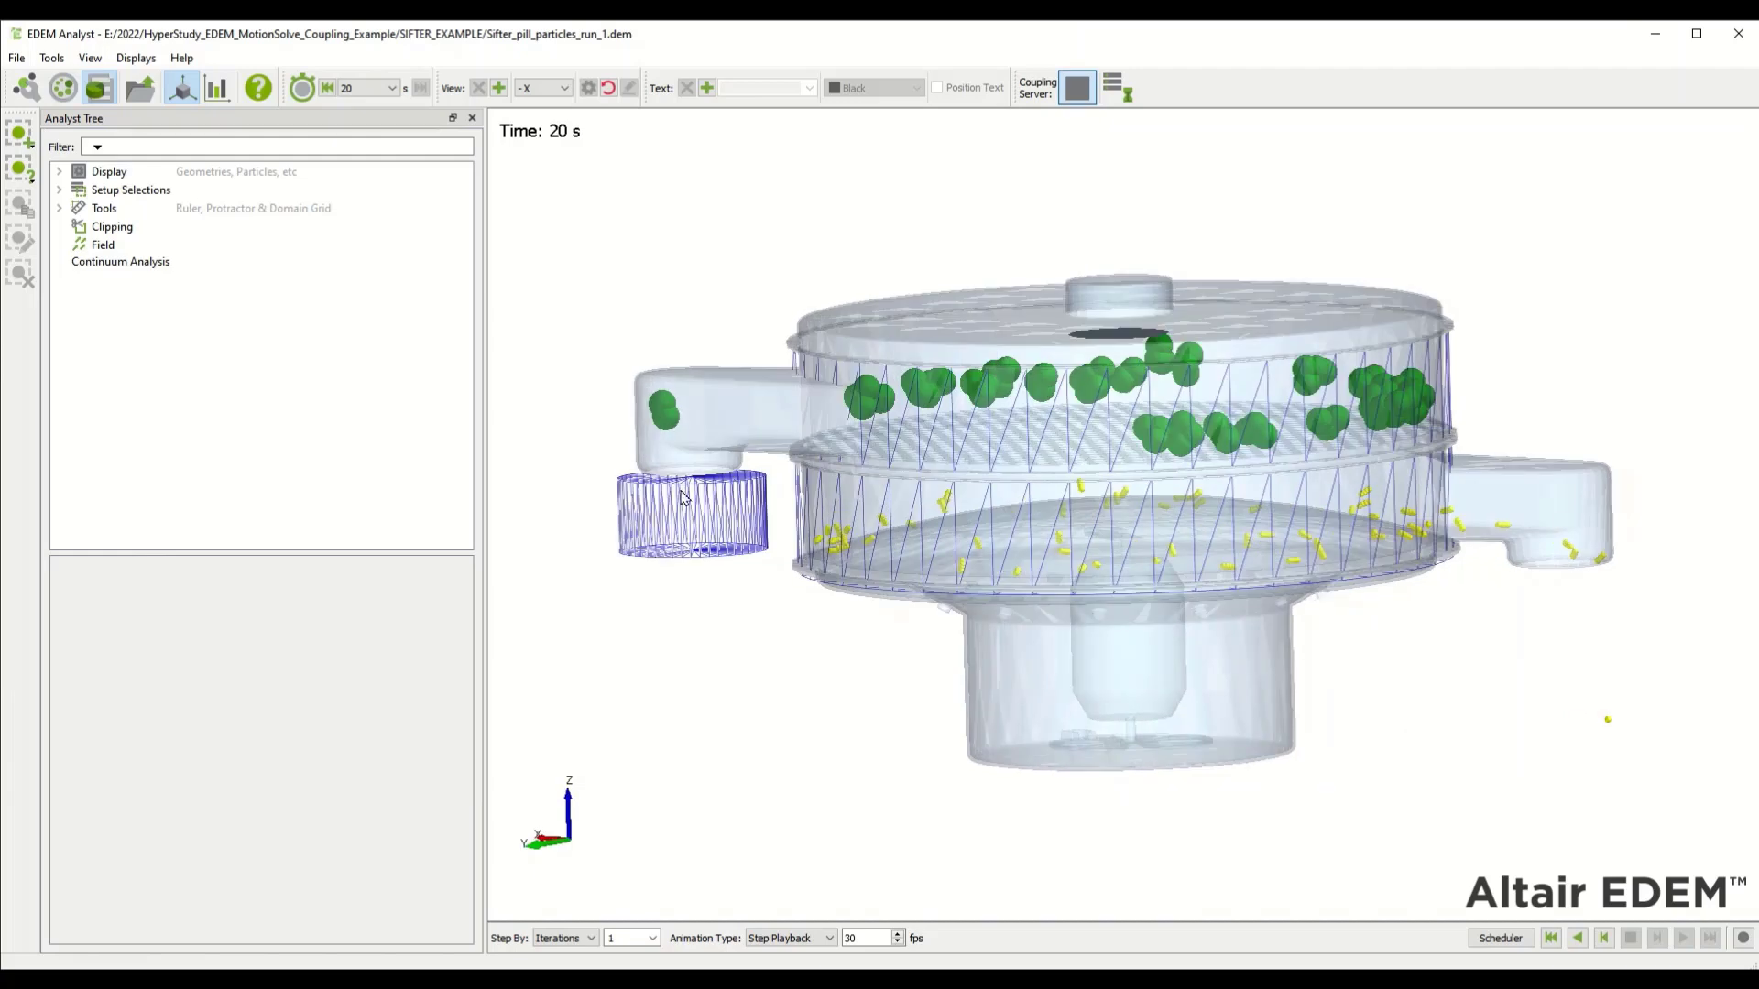
Step: Export the results data with the Config configuration to Export_Data.csv, and check for the file in the SIFTER_EXAMPLE folder
click(17, 57)
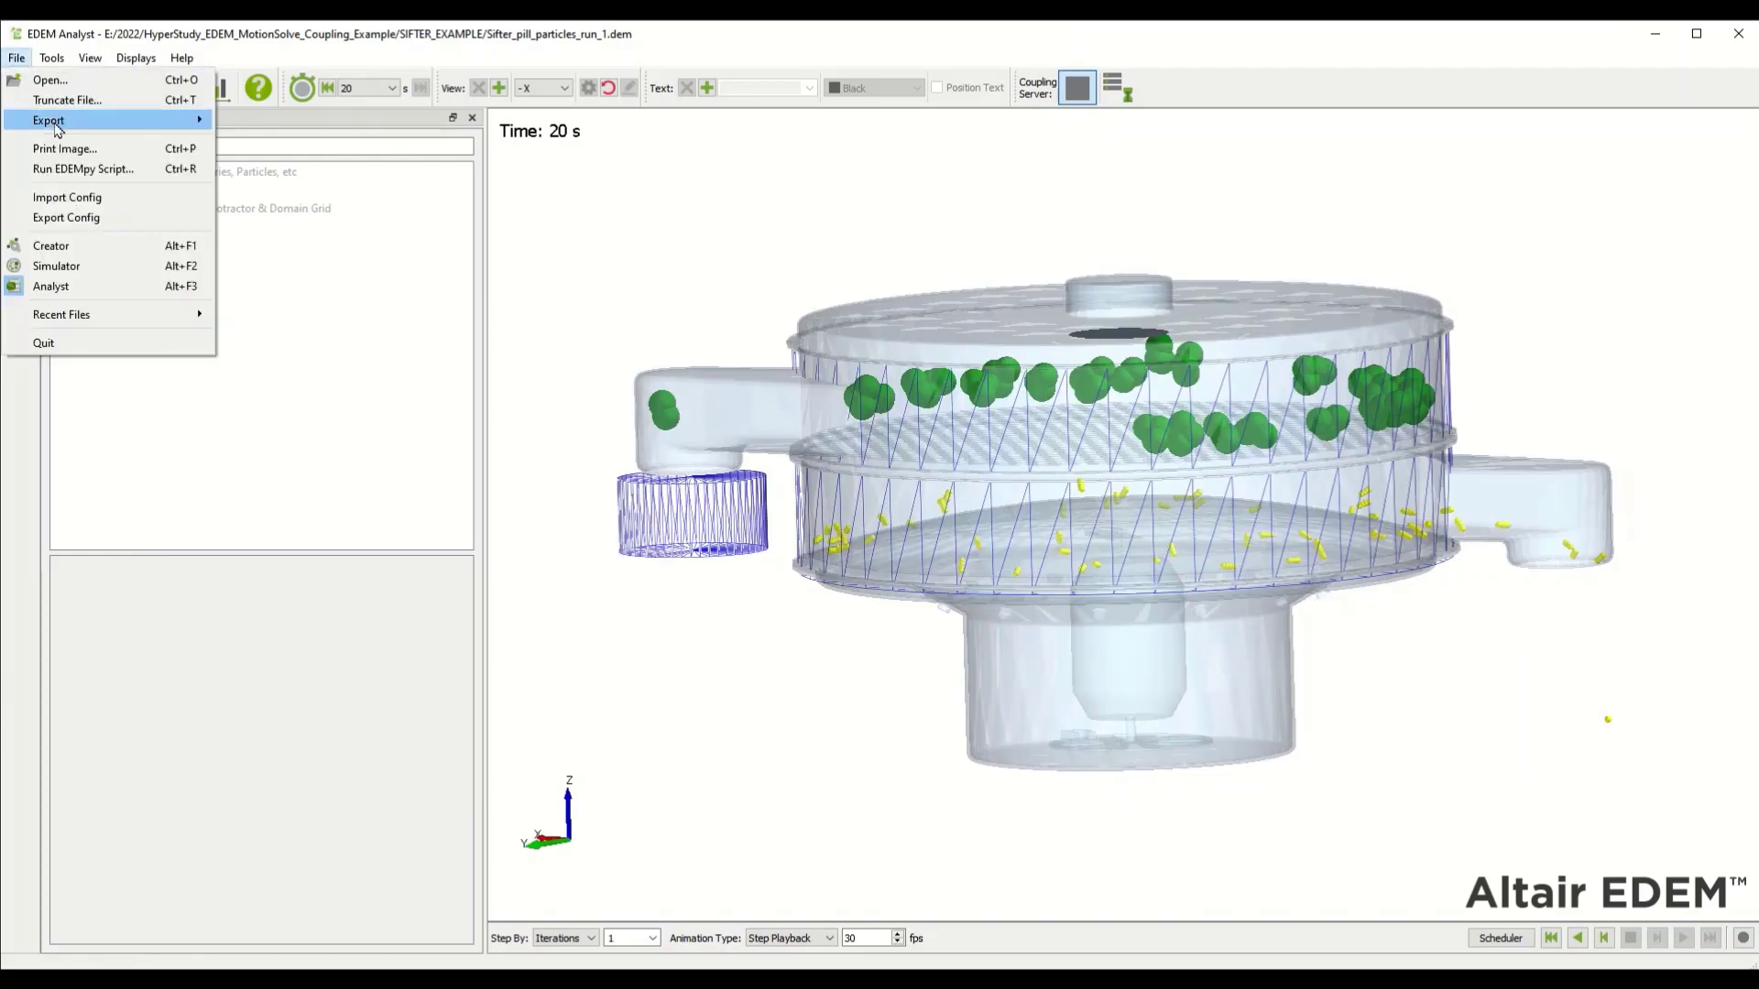
mouse_move(55, 121)
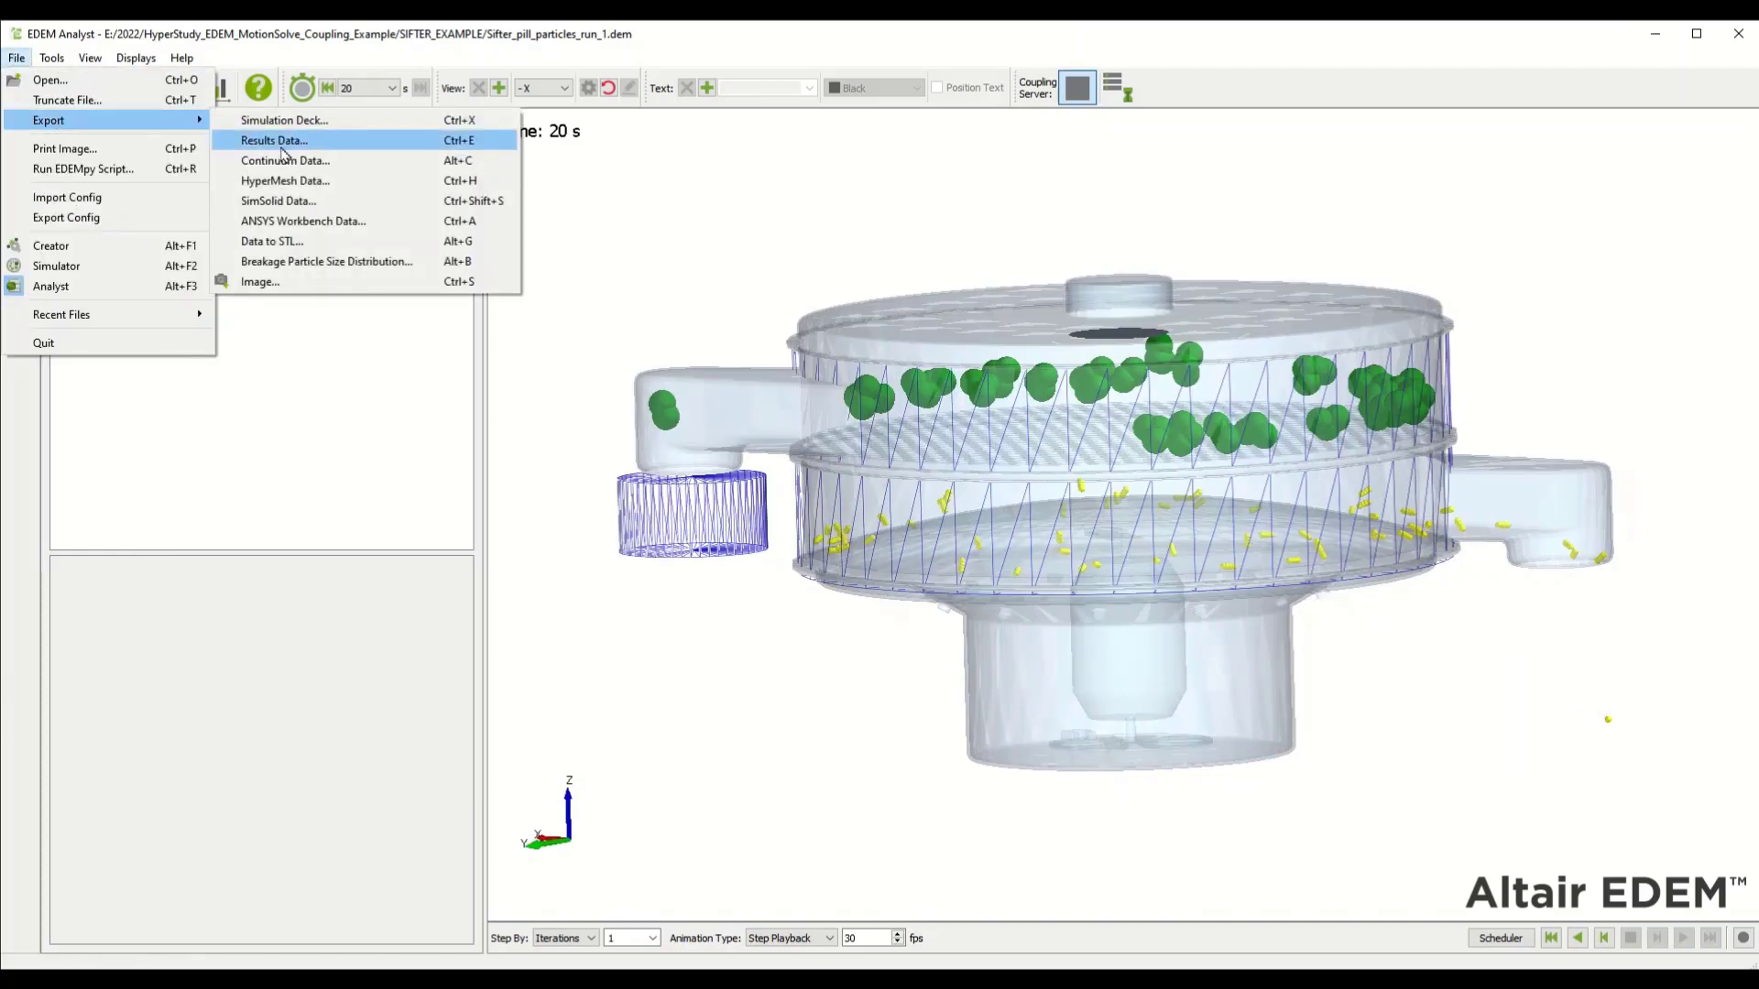
click(385, 142)
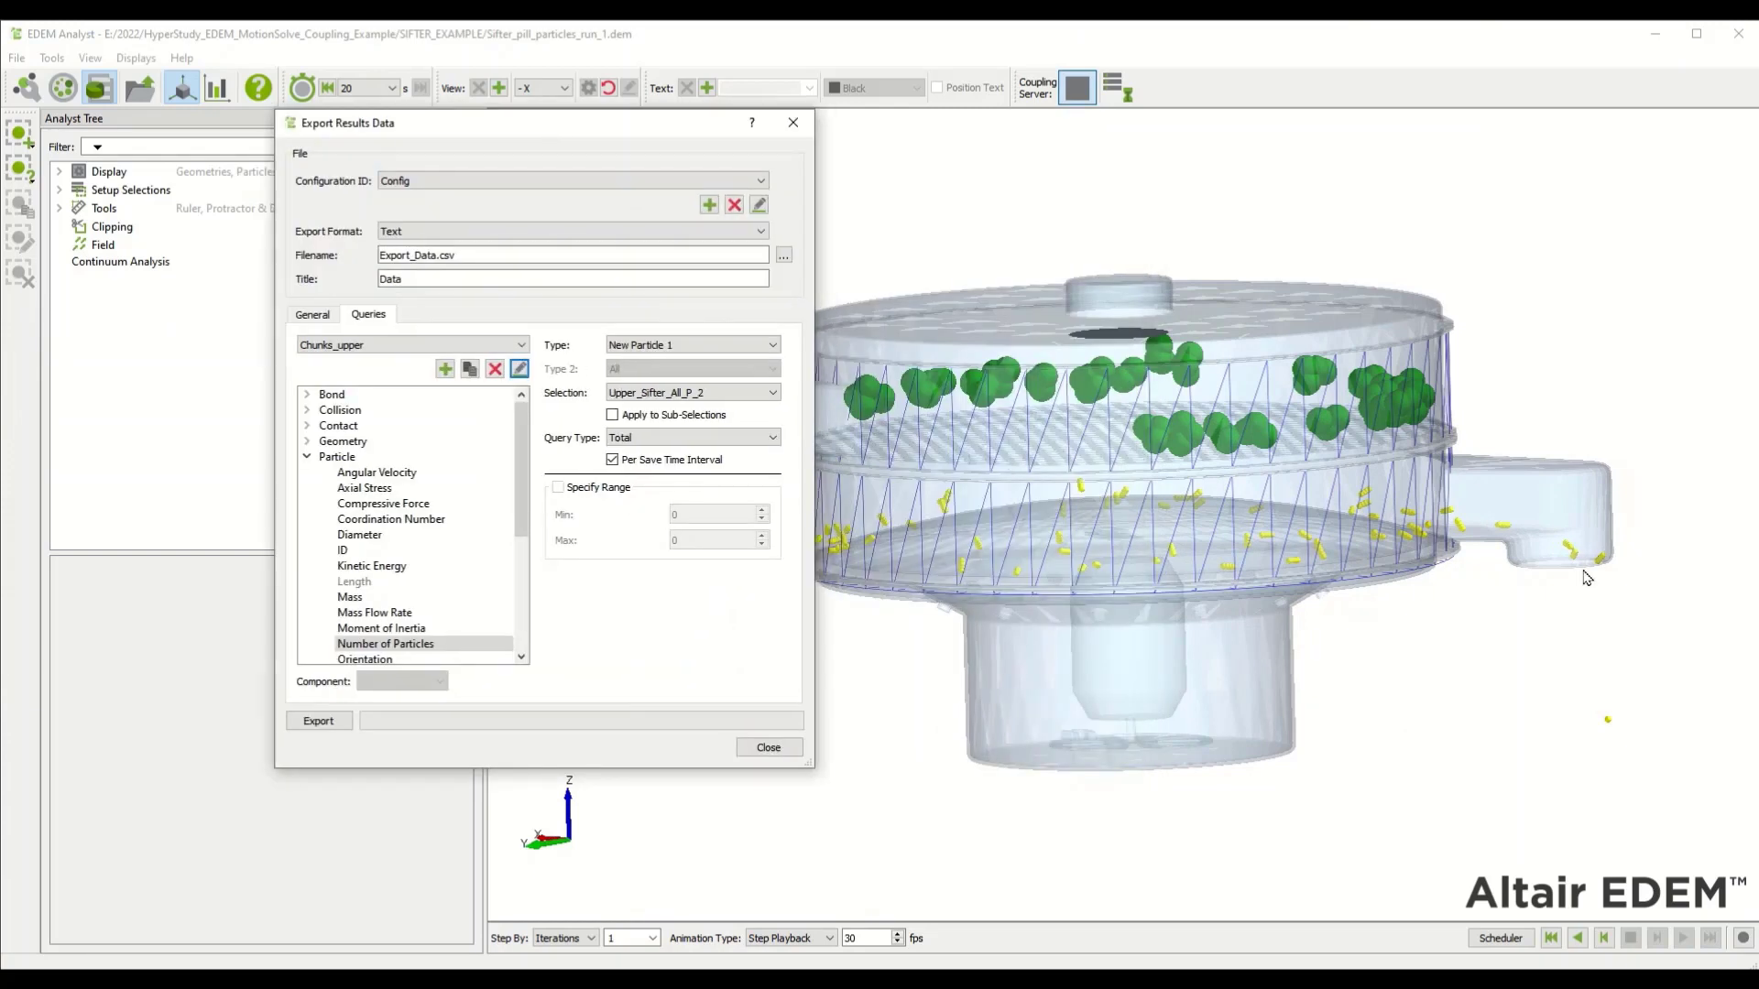
drag(713, 128, 554, 131)
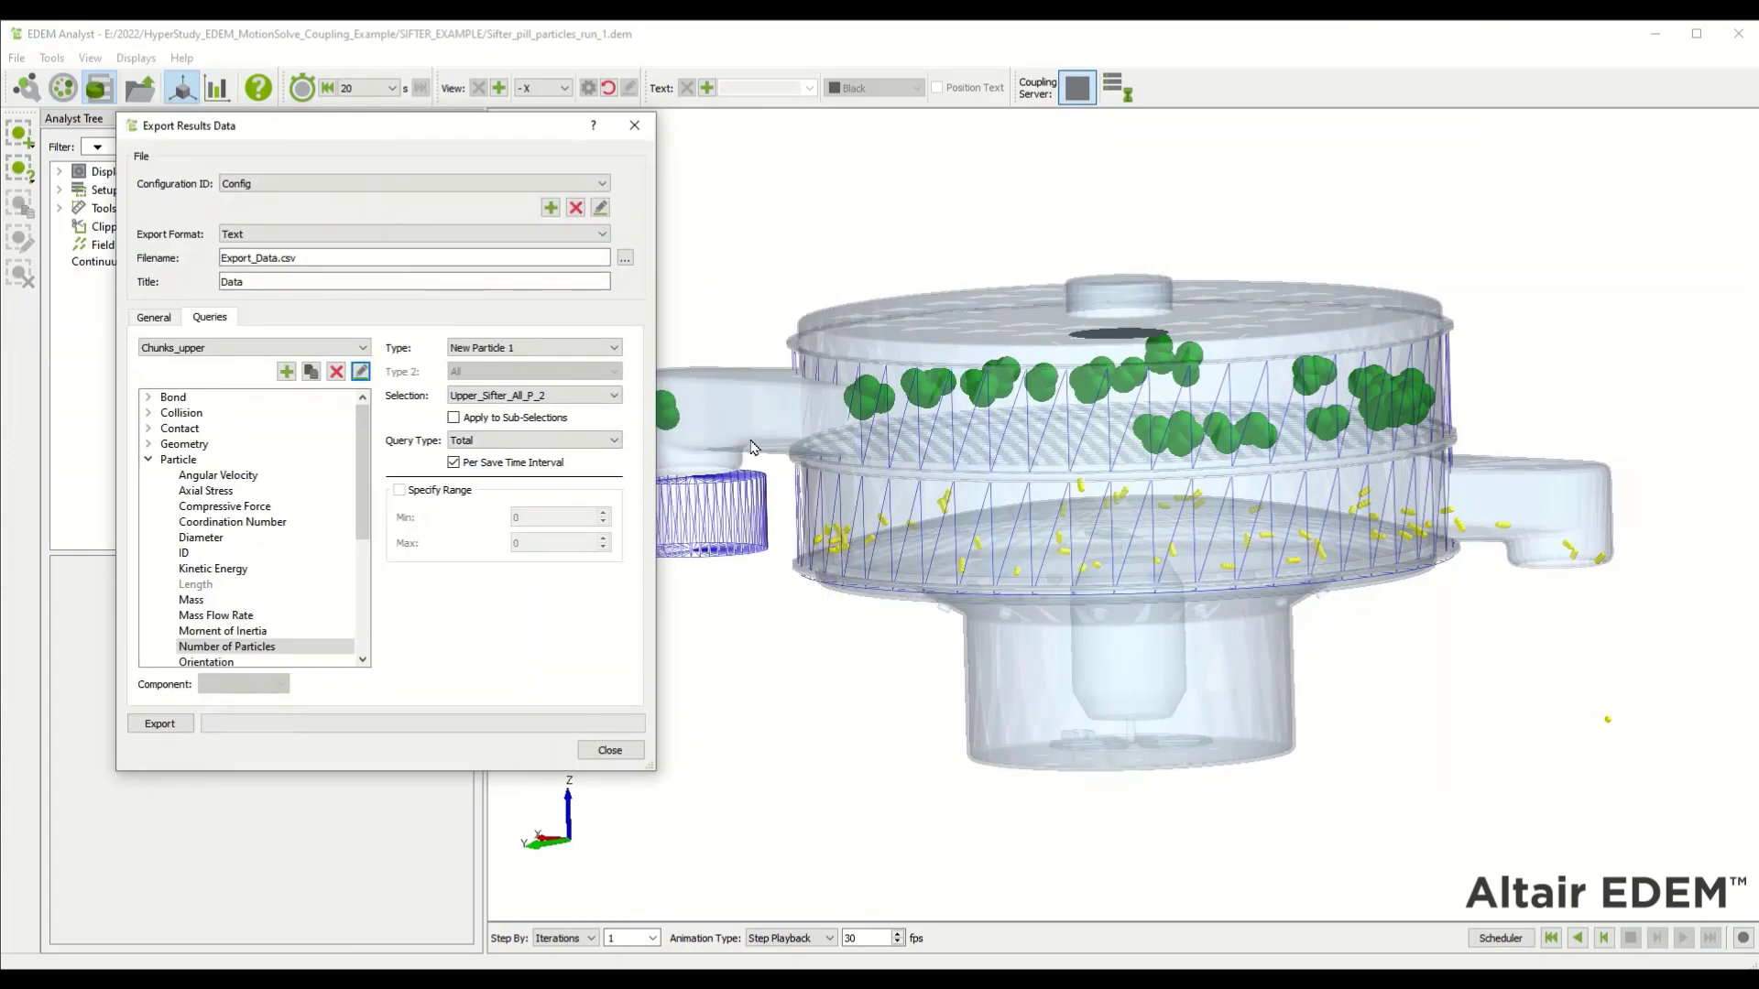
click(186, 726)
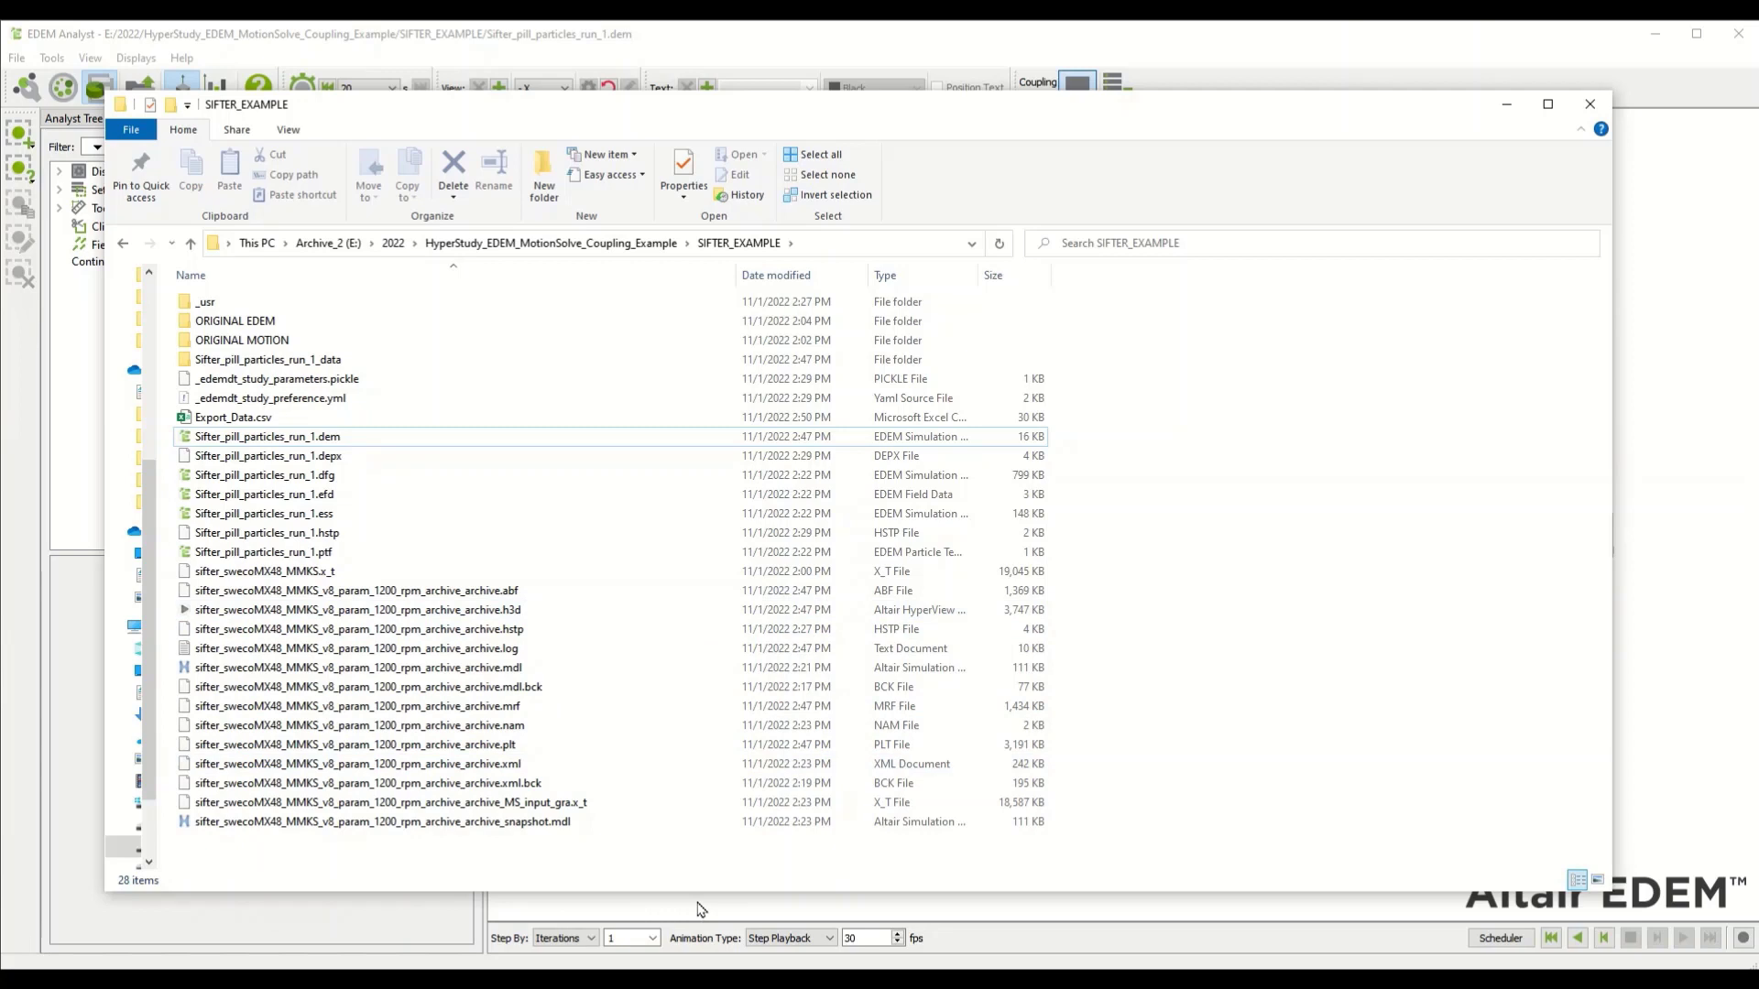
click(1509, 106)
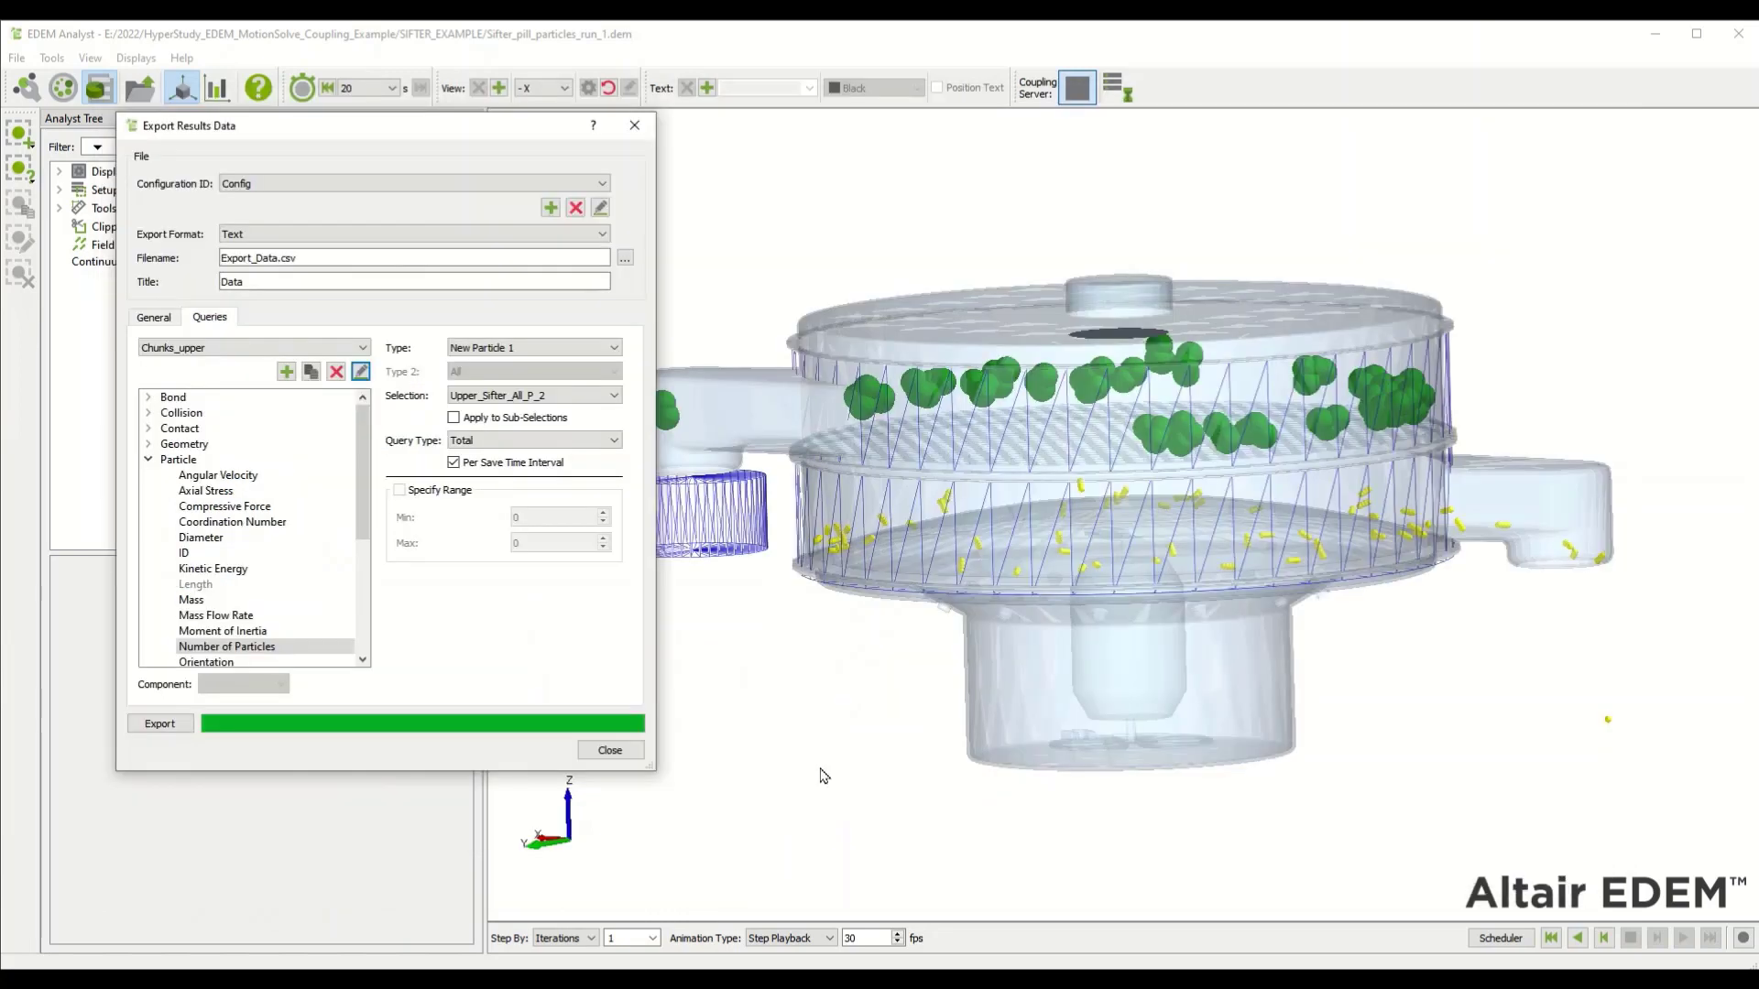
click(611, 756)
Step: Open Export_Data.csv in Excel, examine the Chunks_upper, Pills_lower and Sift_failure particle totals with widened columns, and close the workbook
key(alt+Tab)
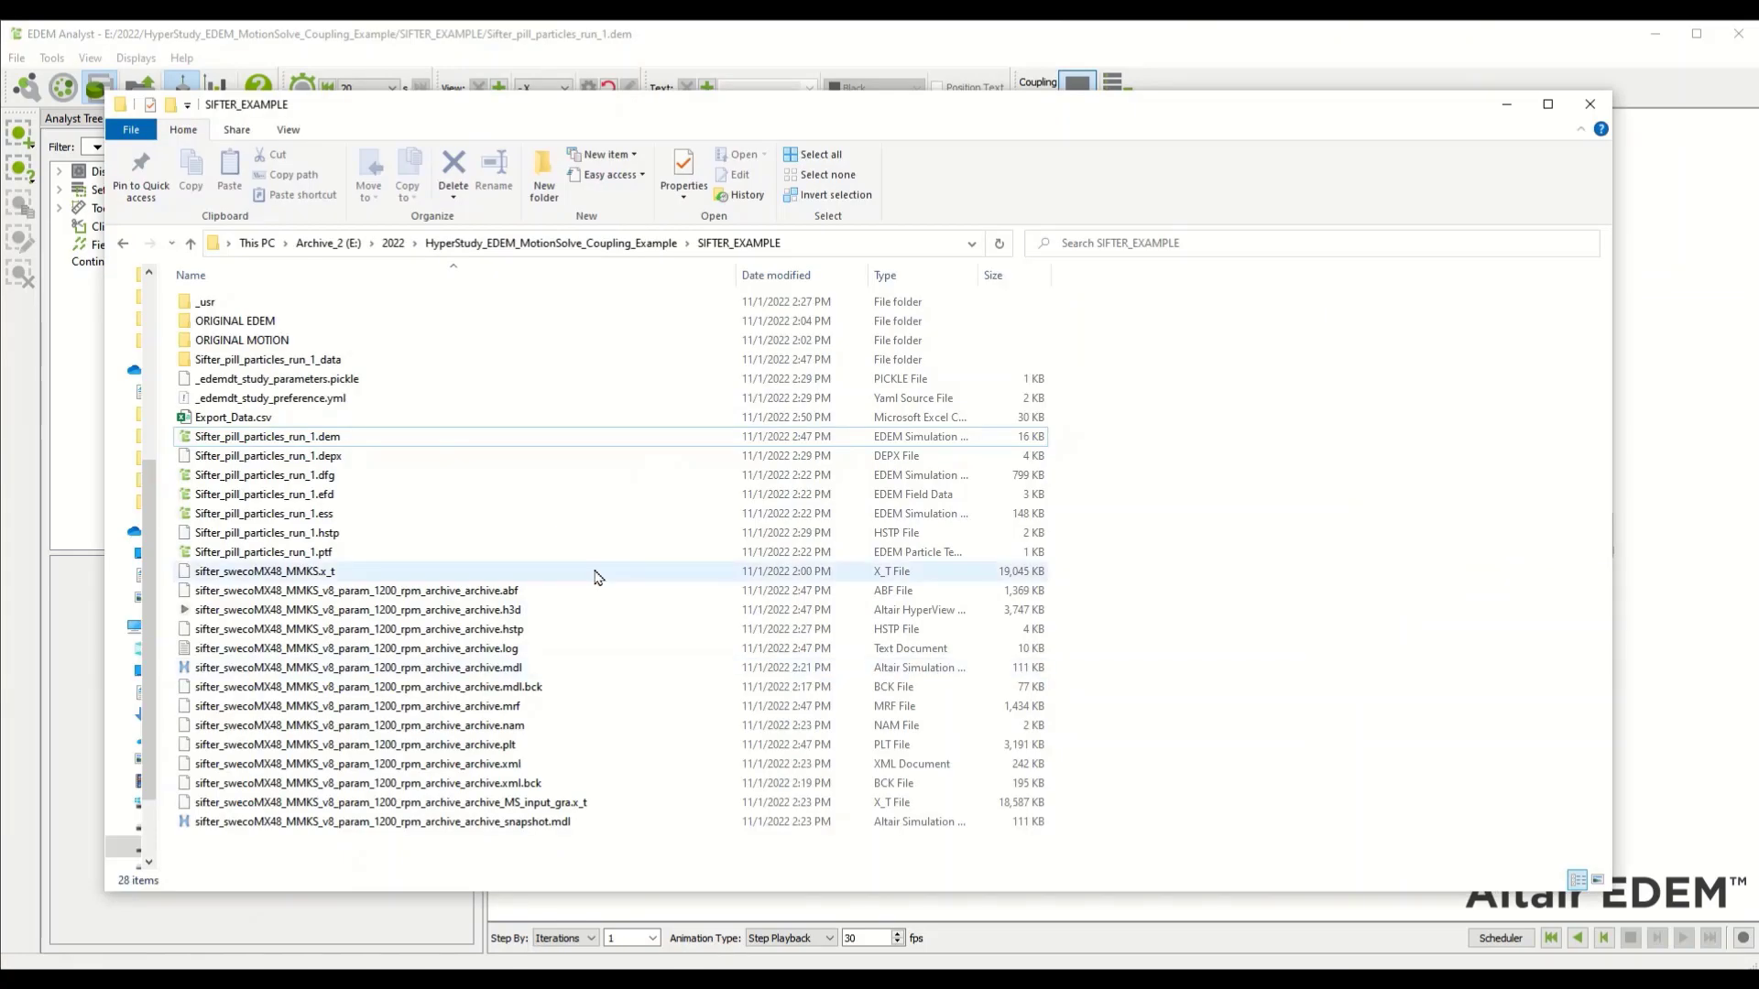
double_click(378, 418)
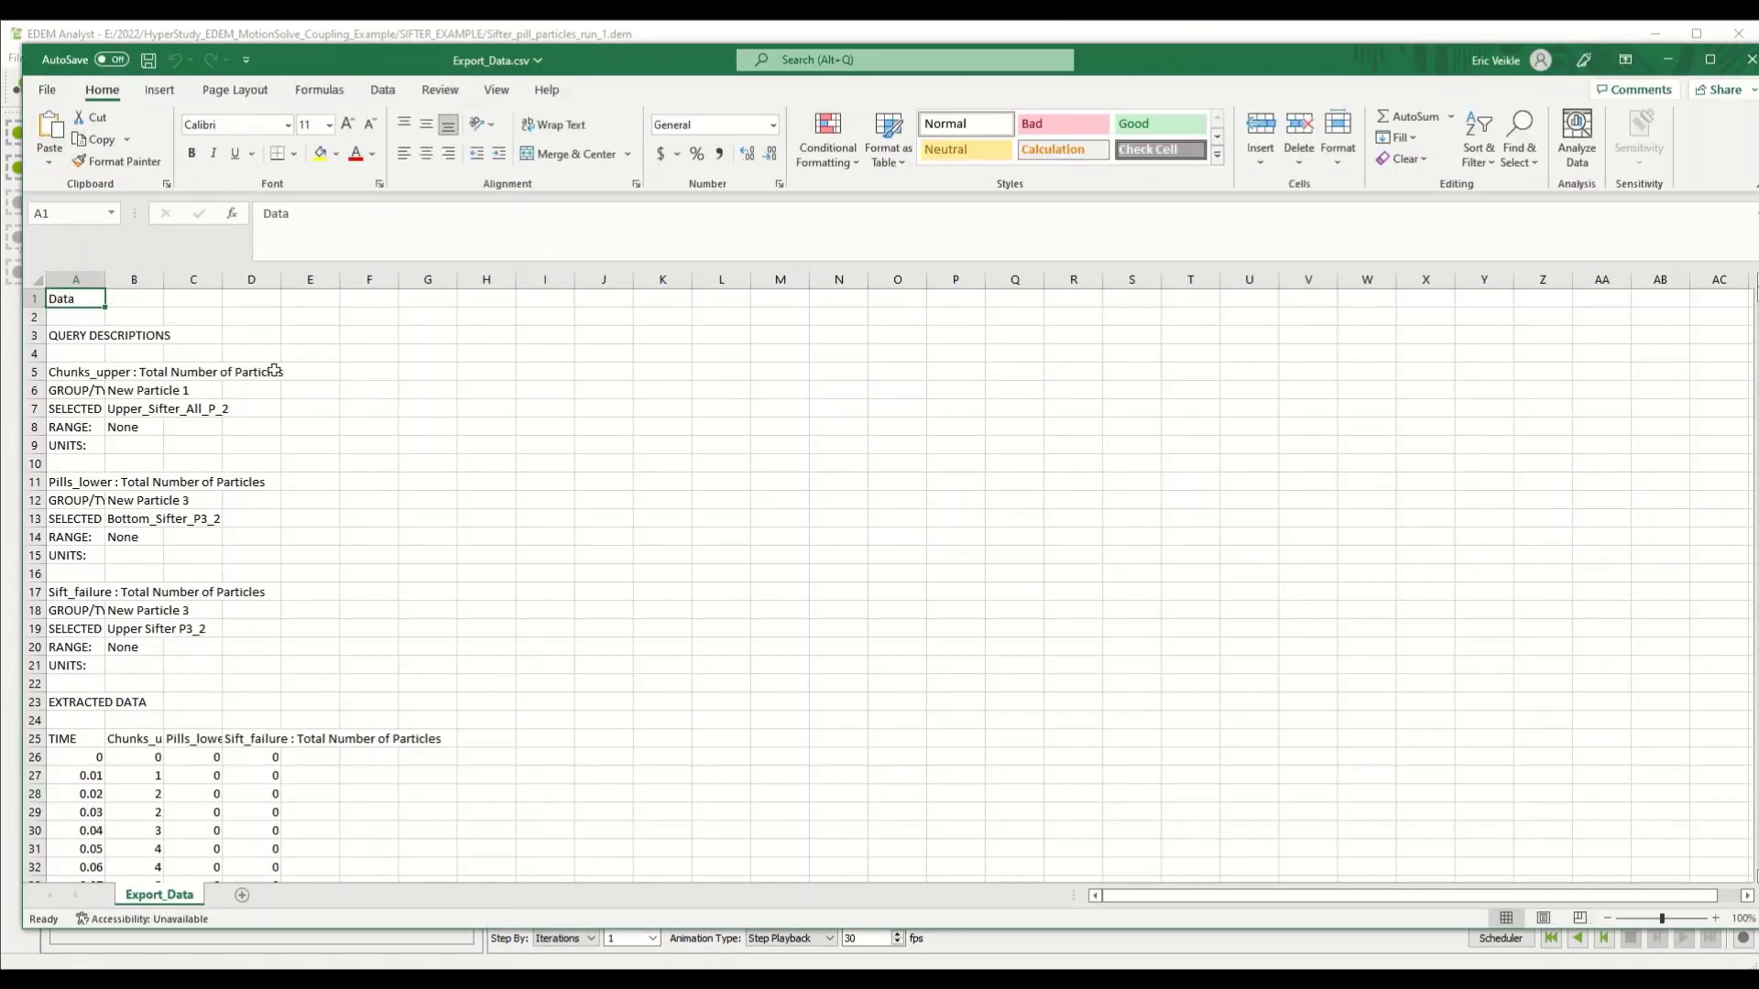
scroll(213, 632, down, 2)
scroll(213, 632, up, 2)
scroll(213, 632, down, 4)
click(79, 521)
drag(134, 279, 280, 279)
double_click(281, 279)
click(206, 518)
click(421, 528)
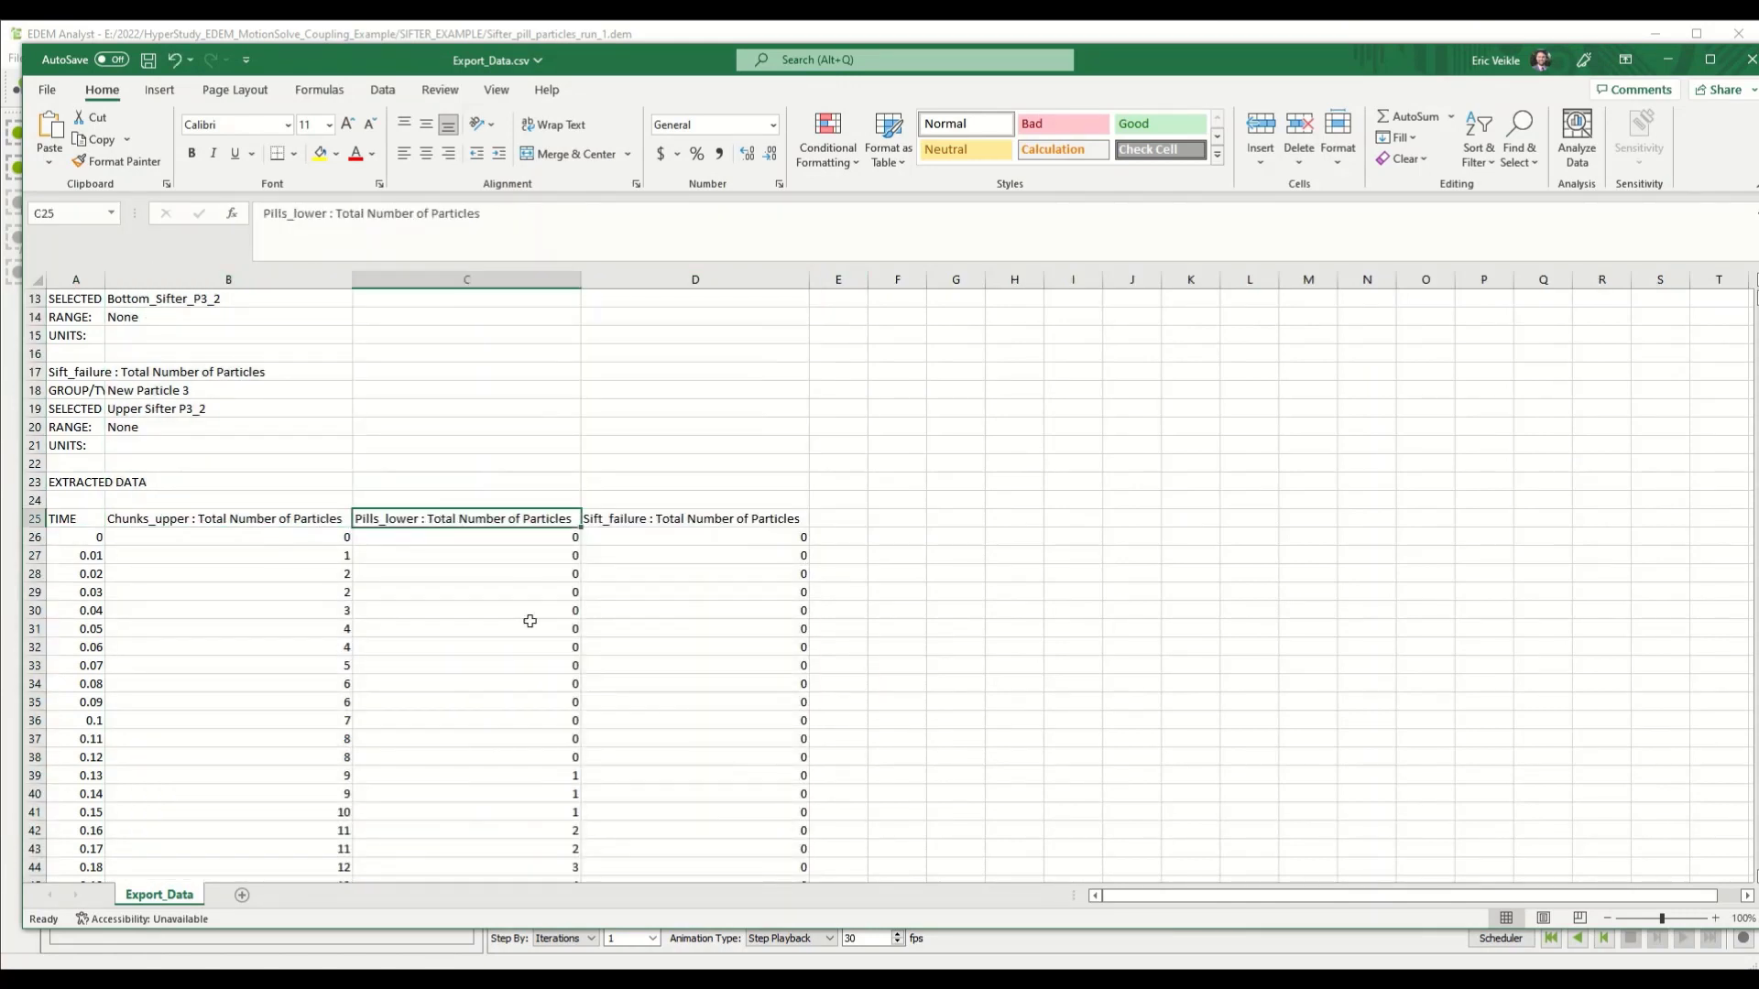
key(Right)
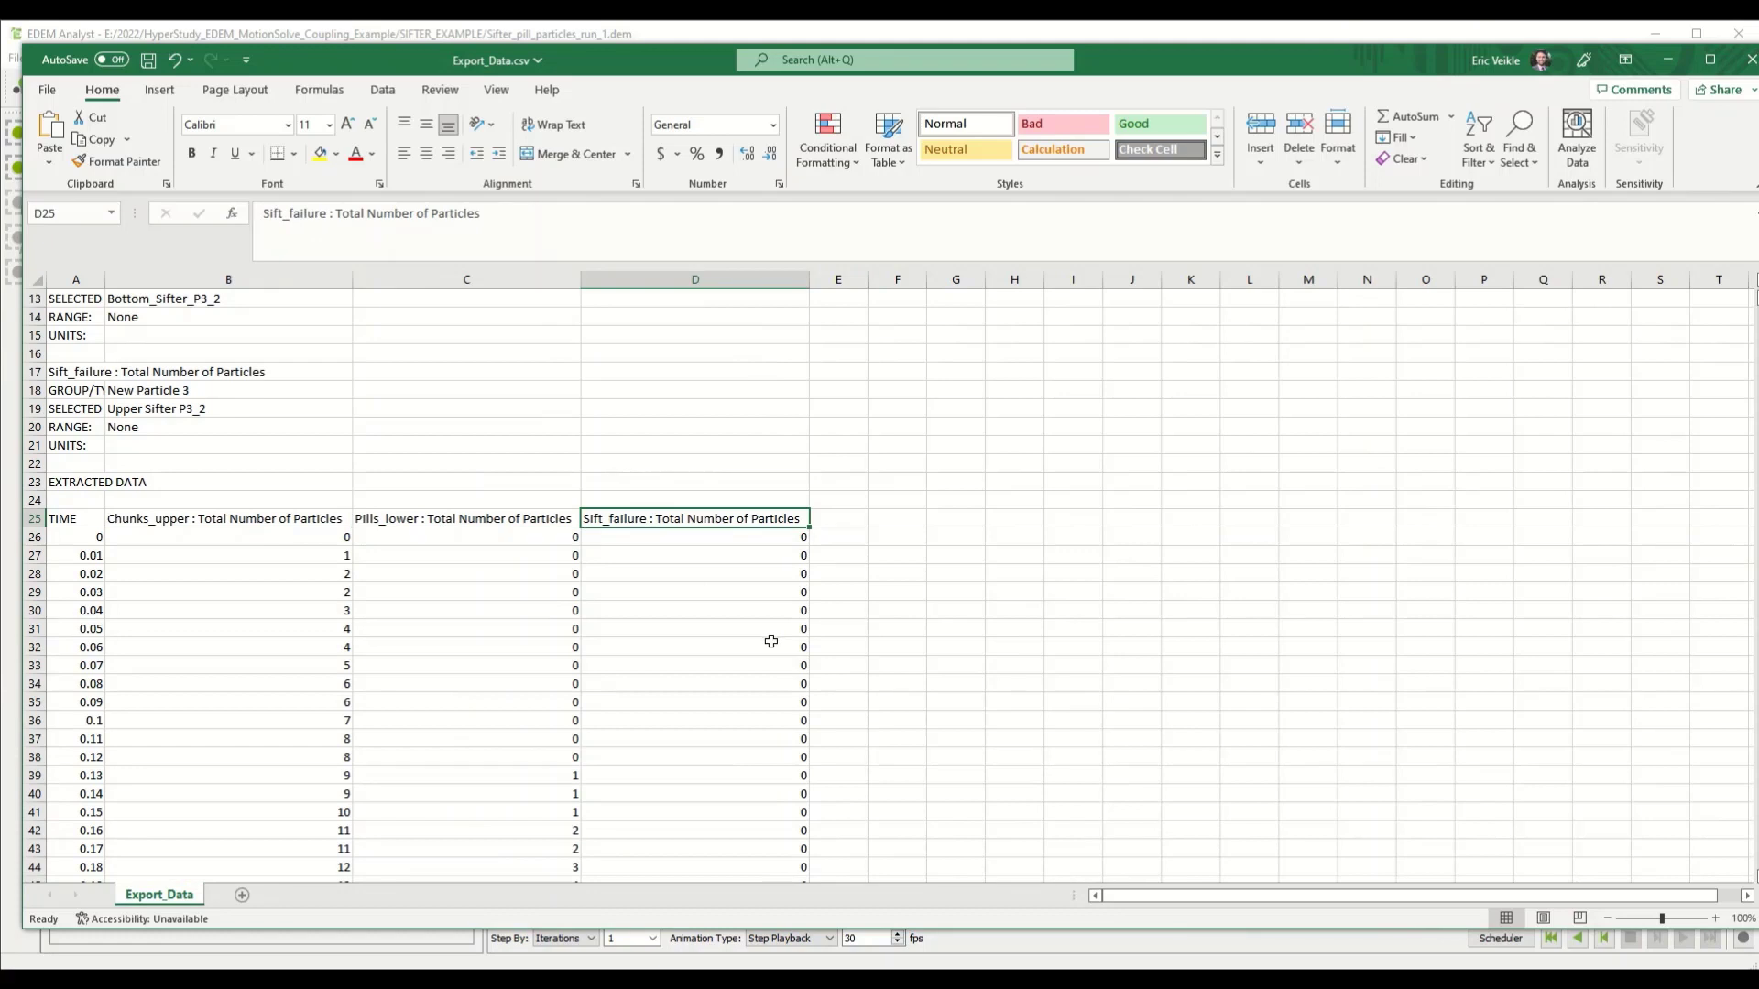
click(1749, 60)
click(1740, 526)
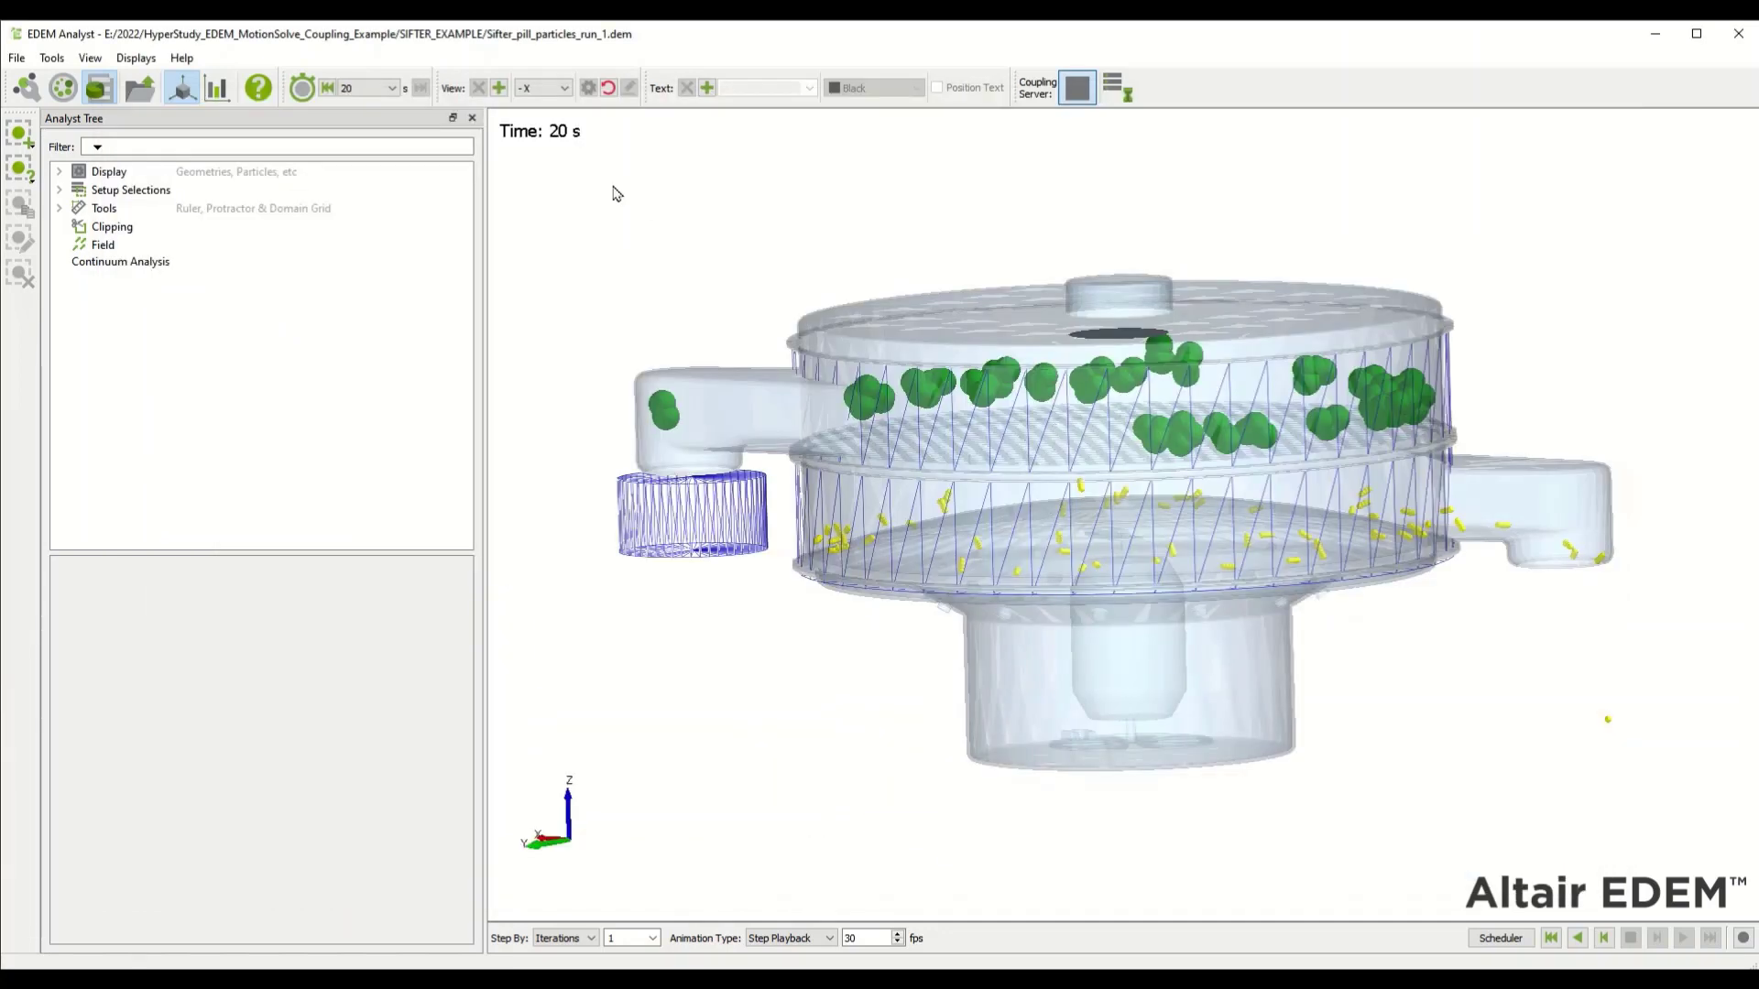
Step: Return the EDEM results to time 0 s, switch to the Creator and save the sifter deck at its initial time
click(327, 88)
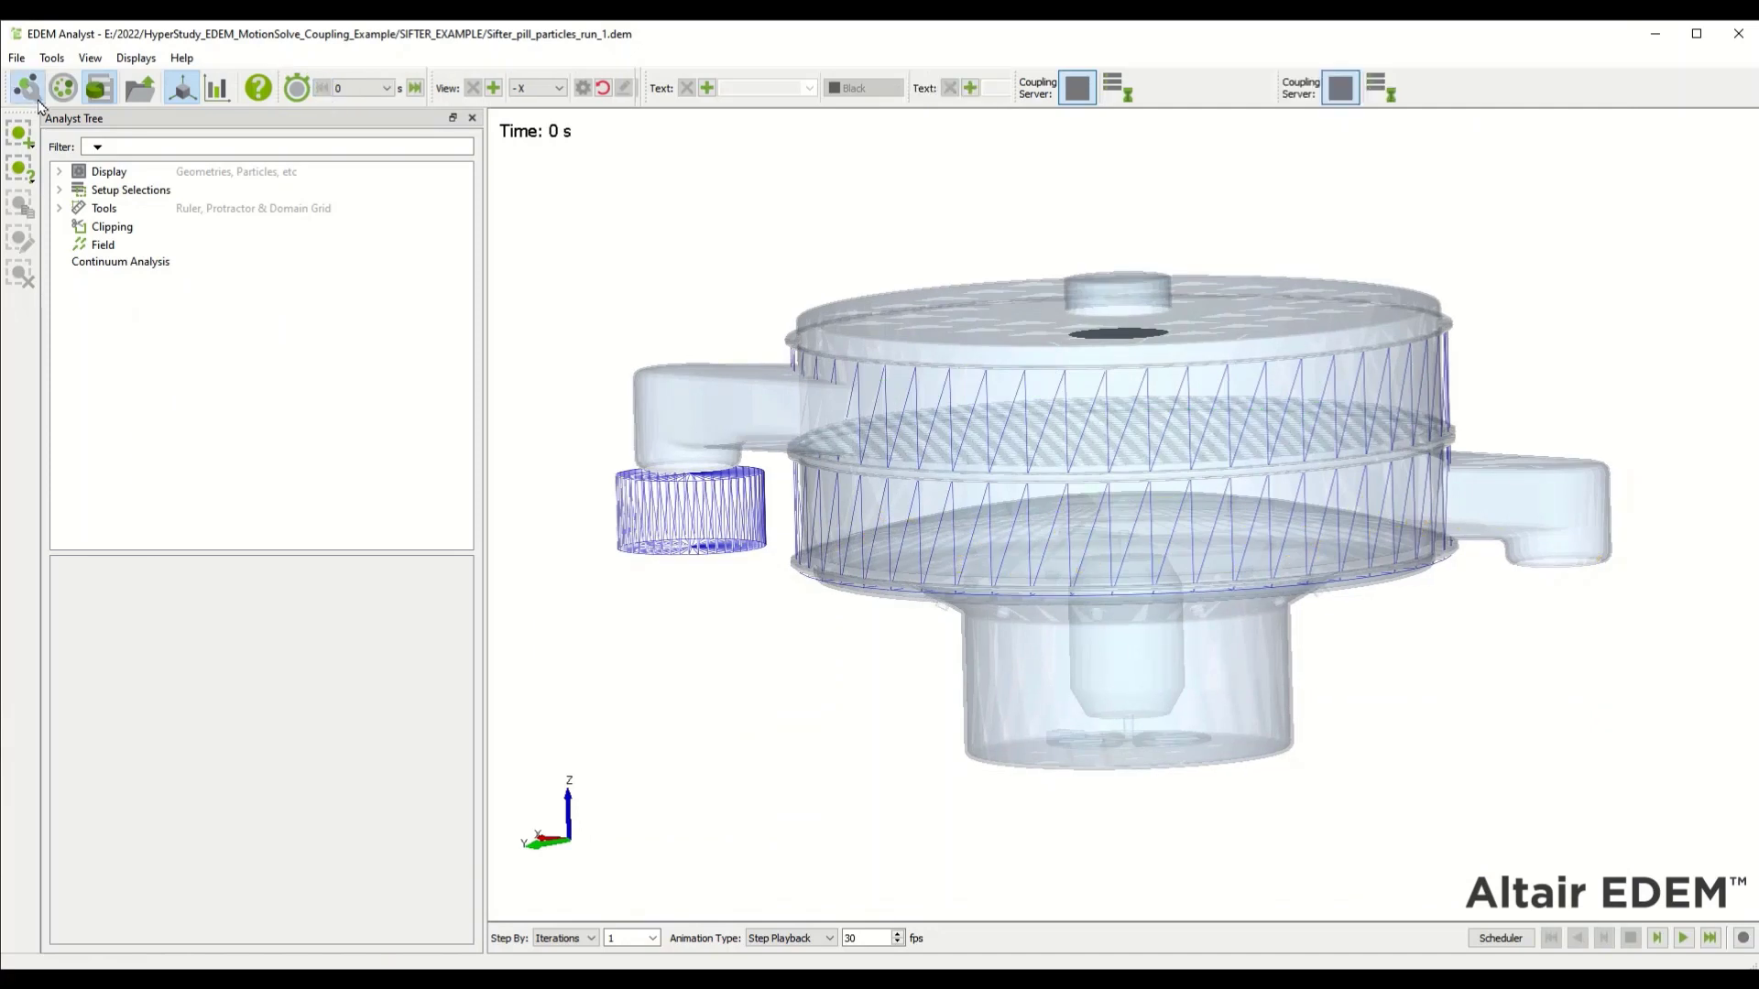
click(30, 91)
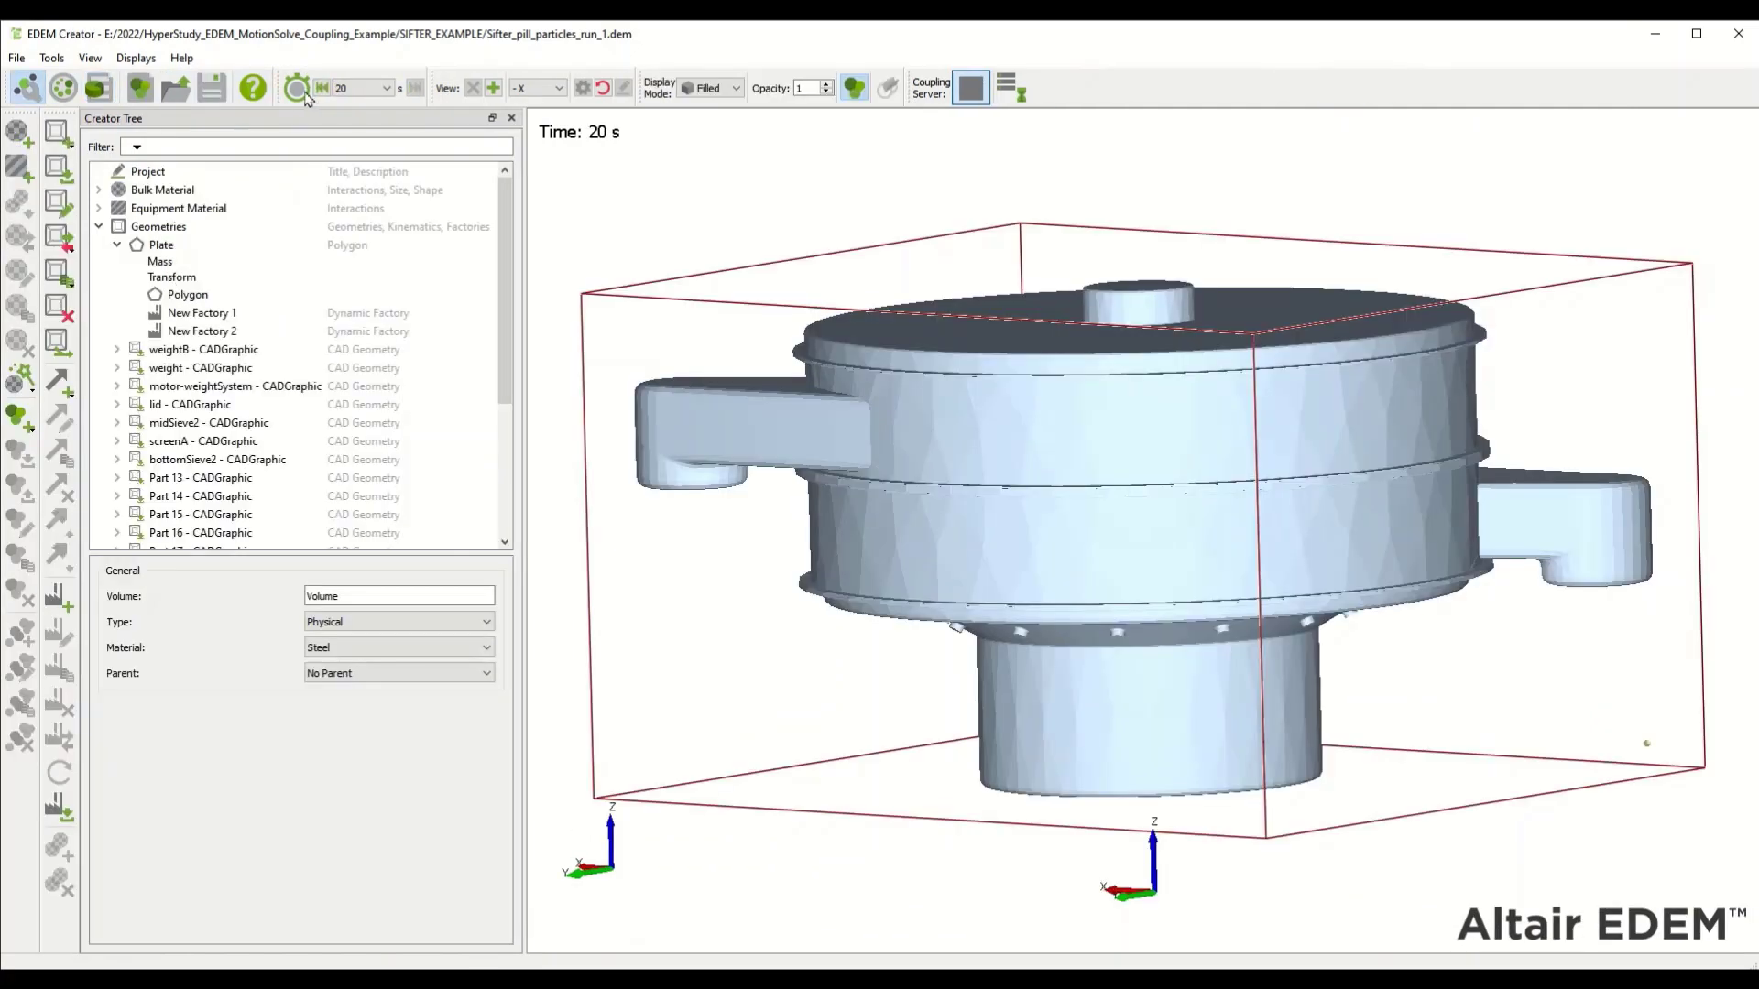
key(ctrl+s)
click(1001, 540)
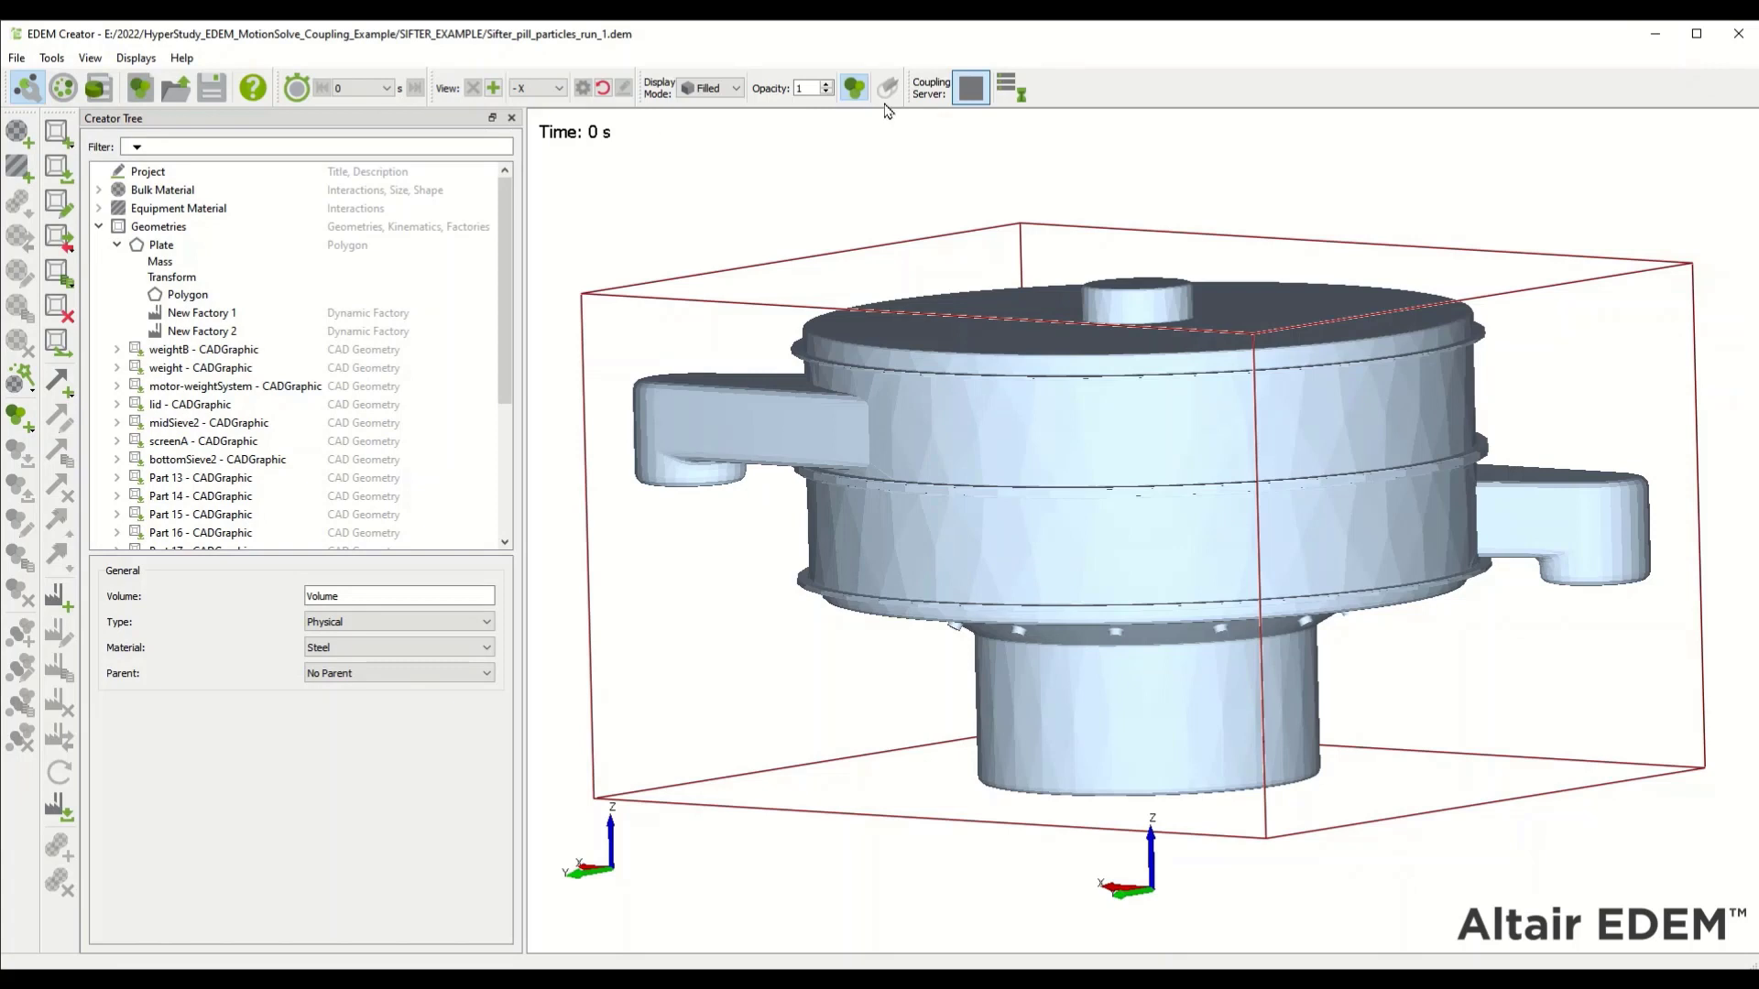
Step: Stop the EDEM coupling server and close EDEM
click(972, 88)
click(1738, 35)
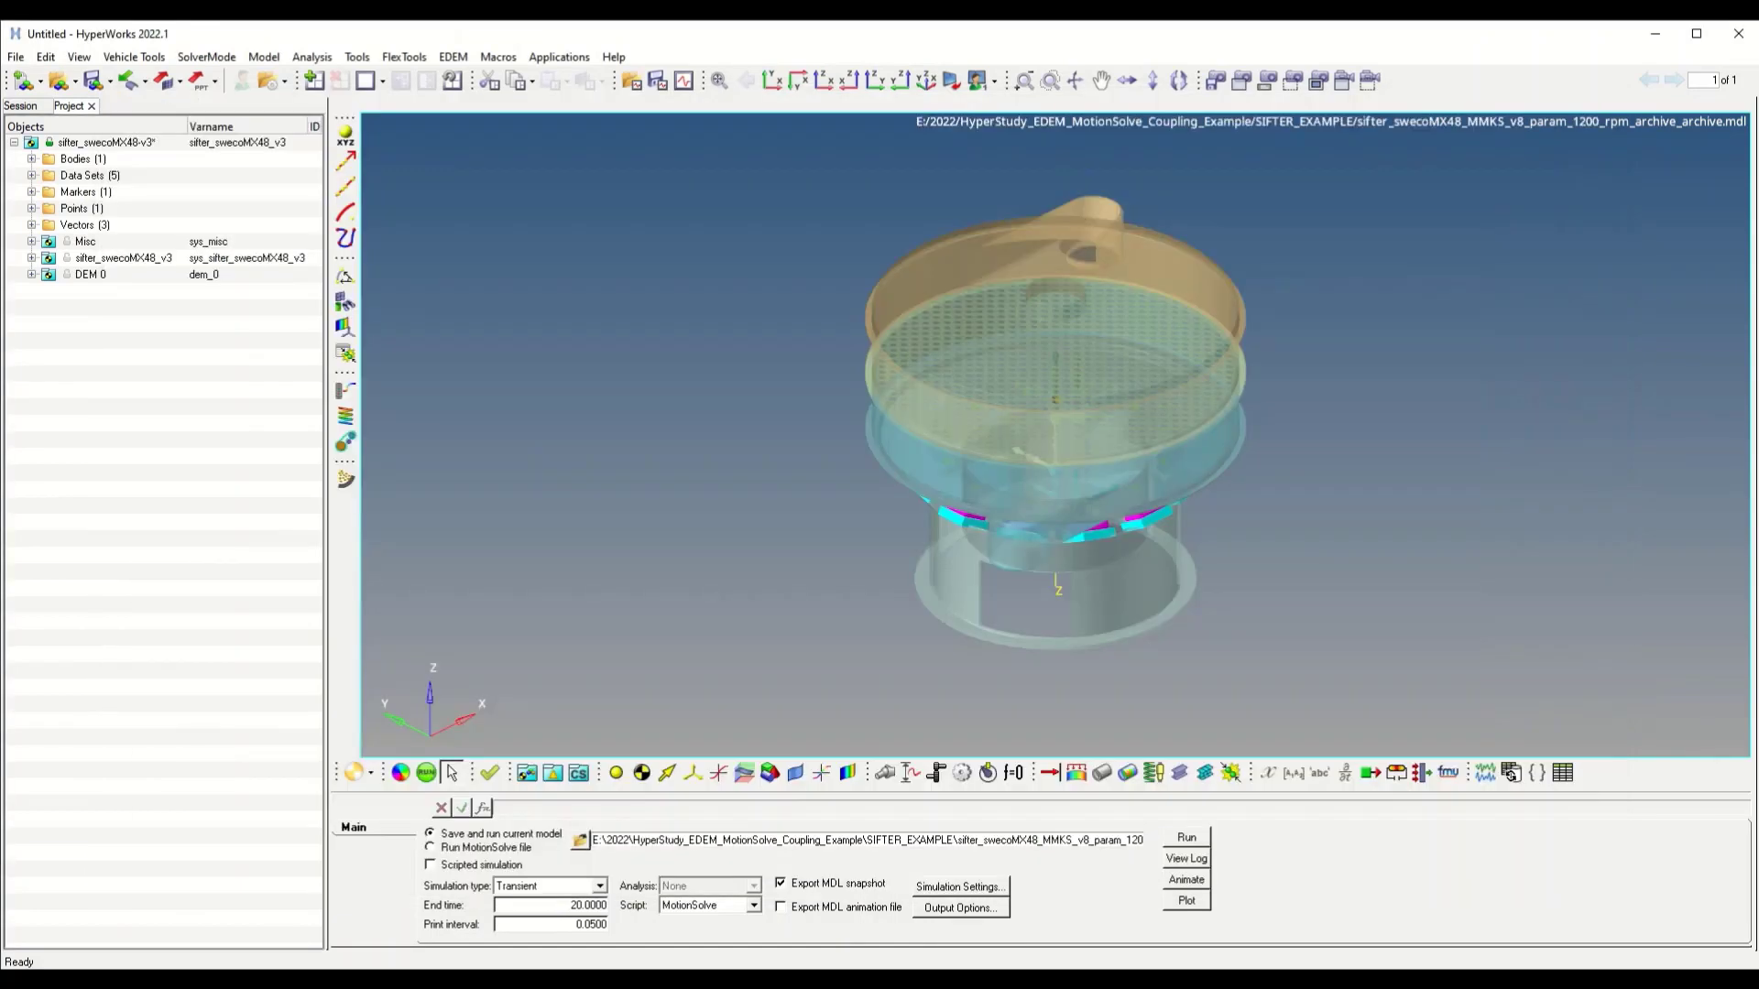
Step: Save the sifter MotionView model and close HyperWorks
click(15, 57)
mouse_move(103, 134)
click(220, 159)
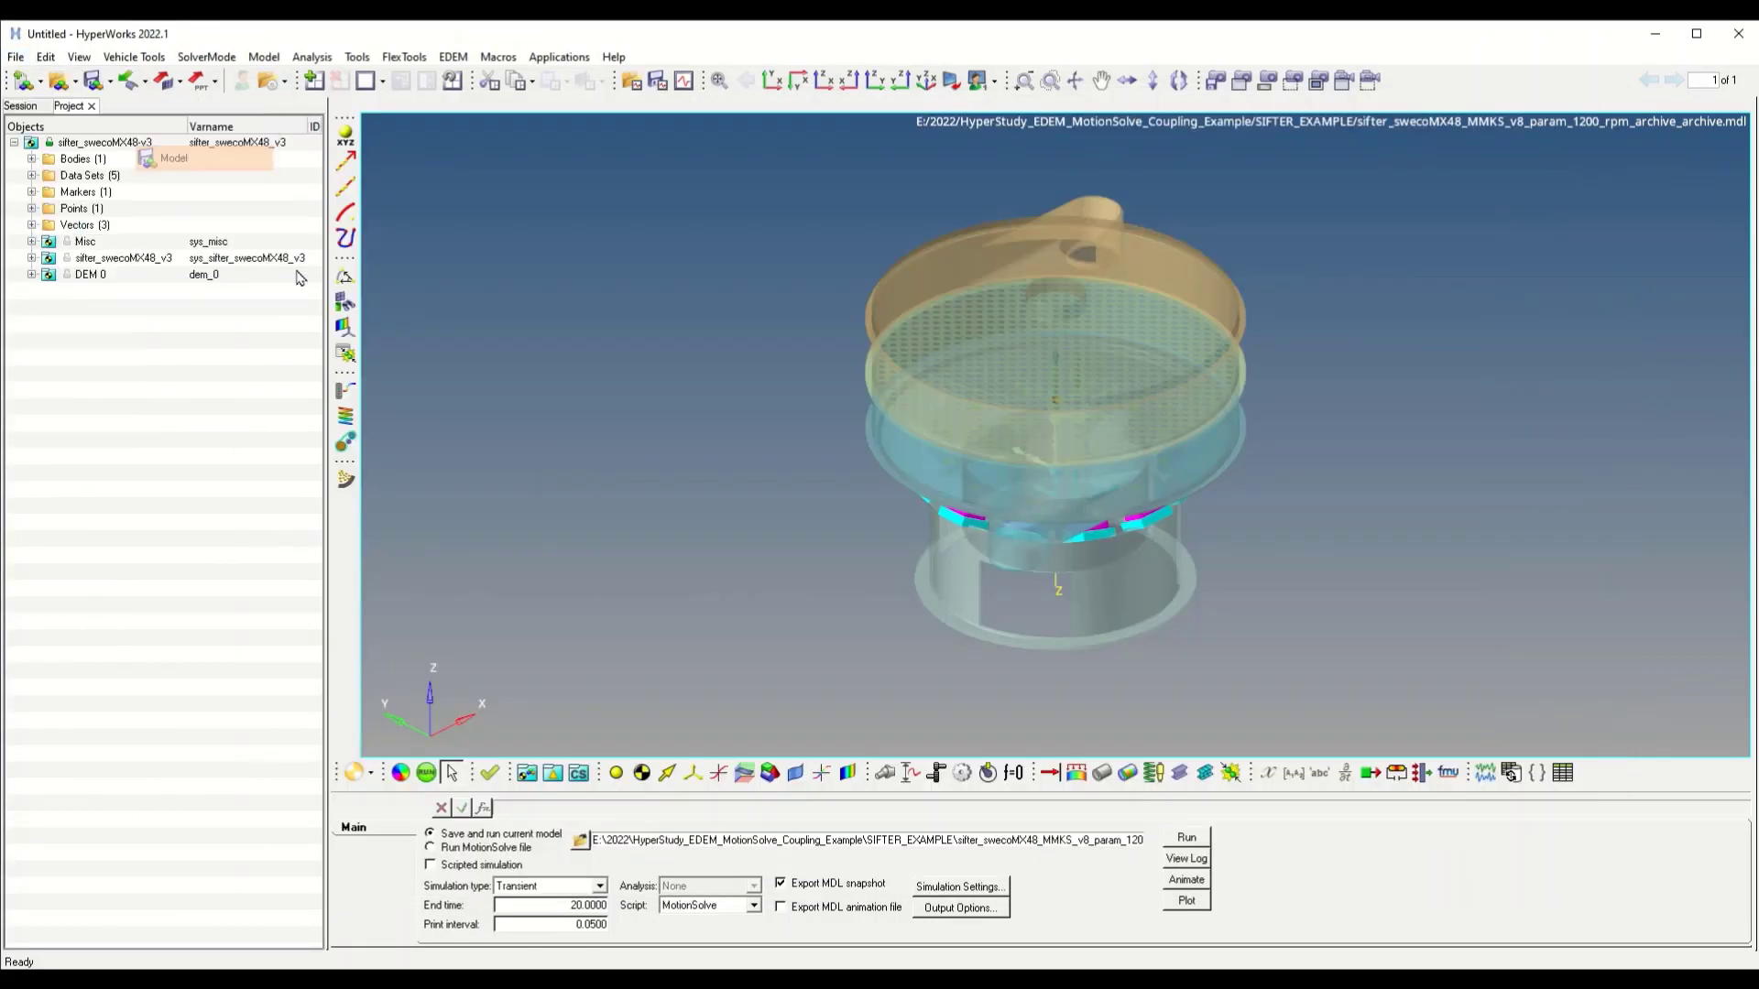
click(1738, 34)
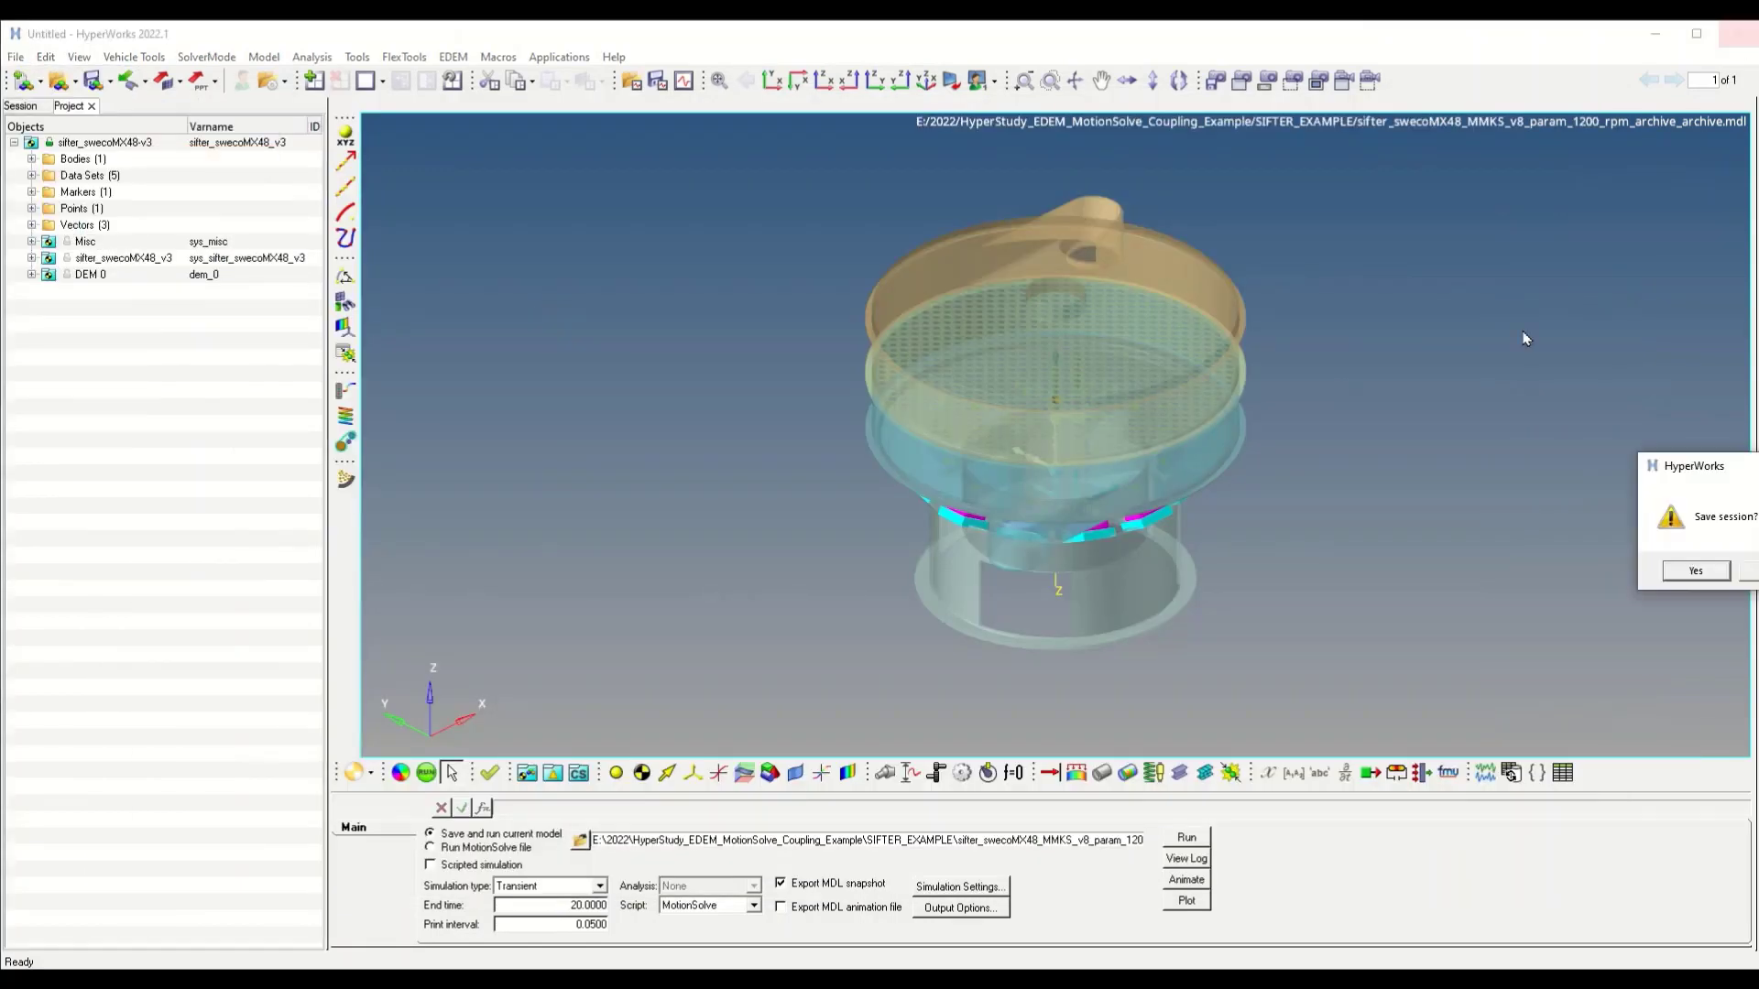
click(1543, 549)
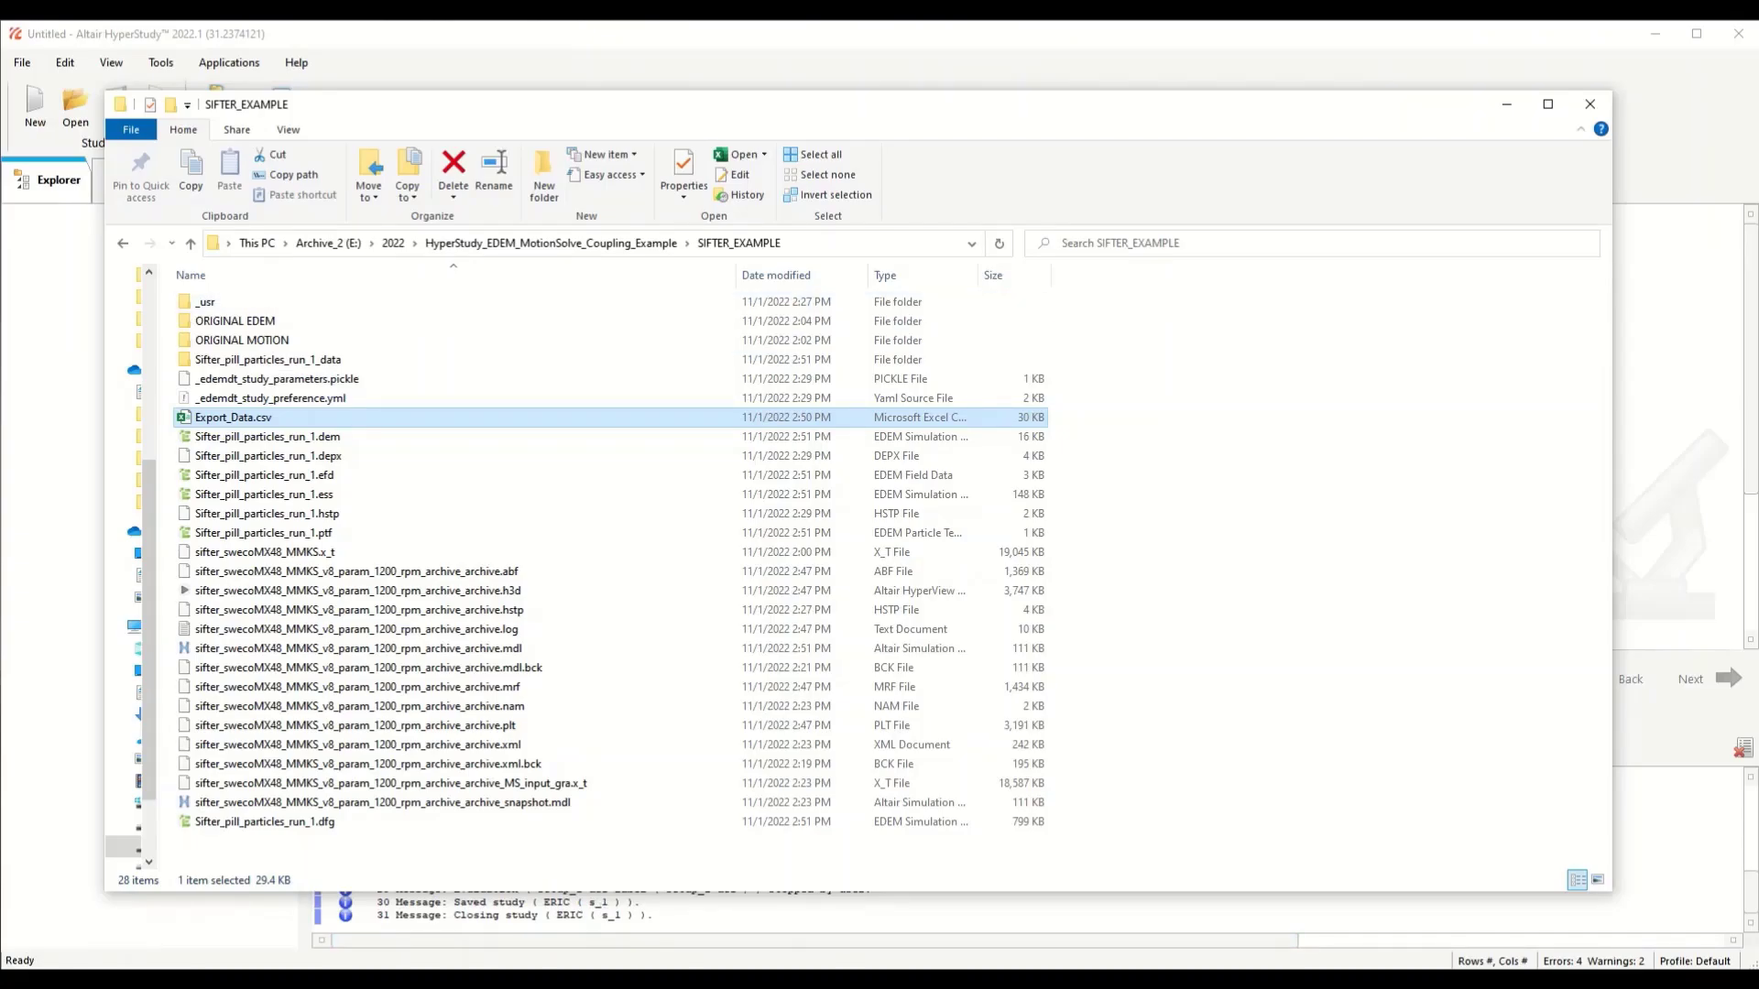
Step: Launch HyperStudy 2022.1 and maximize its window
click(20, 982)
scroll(118, 883, down, 6)
scroll(431, 871, down, 5)
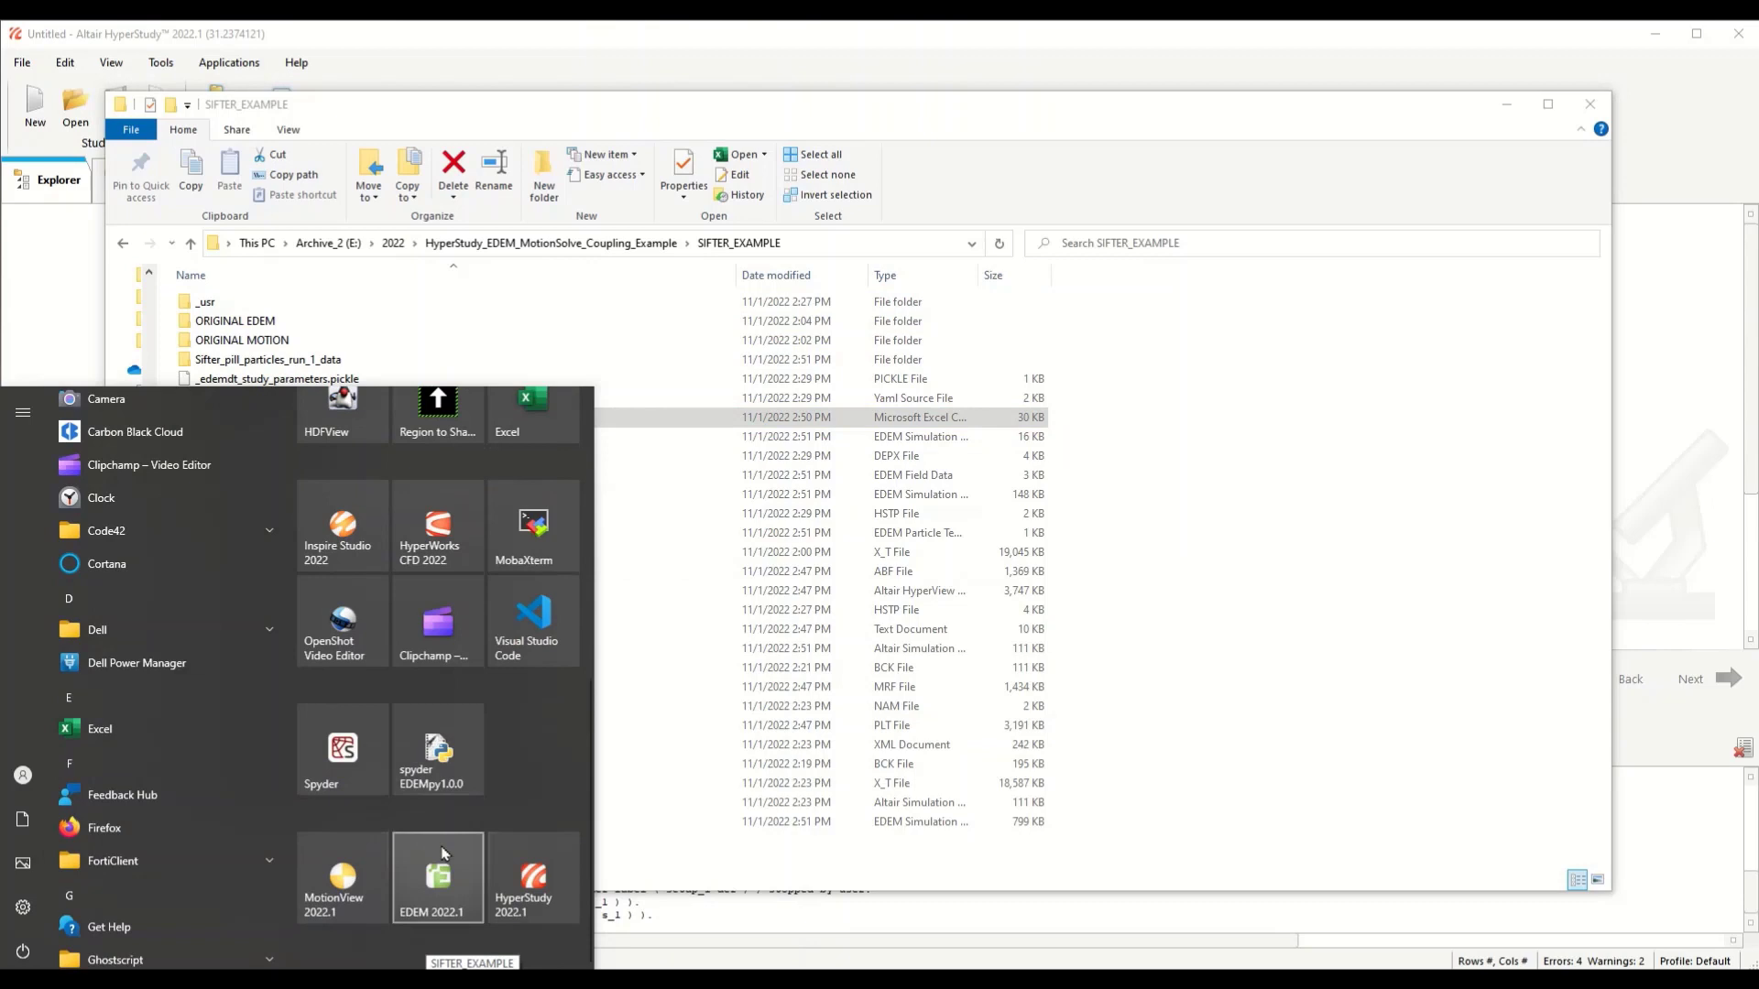
click(547, 891)
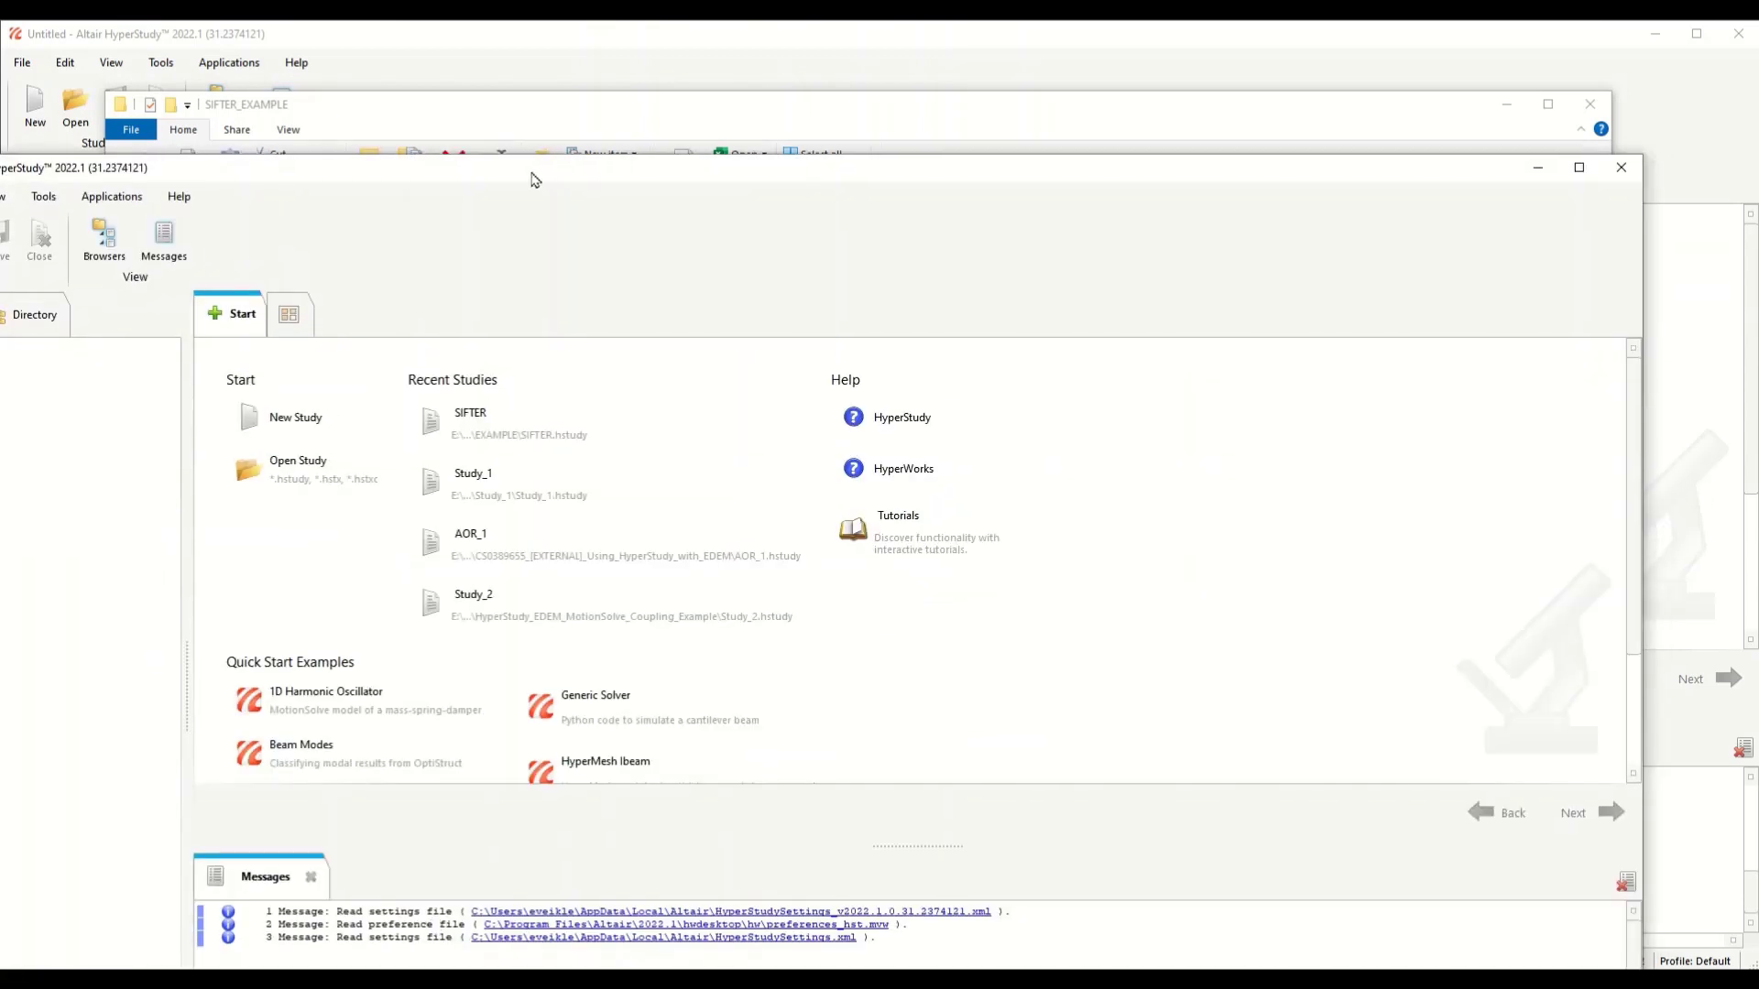
double_click(534, 174)
Step: Create a new study labelled SIFTER_EXAMPLE, located in the SIFTER_EXAMPLE folder of HyperStudy_EDEM_MotionSolve_Coupling_Example
click(399, 289)
drag(762, 451, 685, 457)
text(SIF)
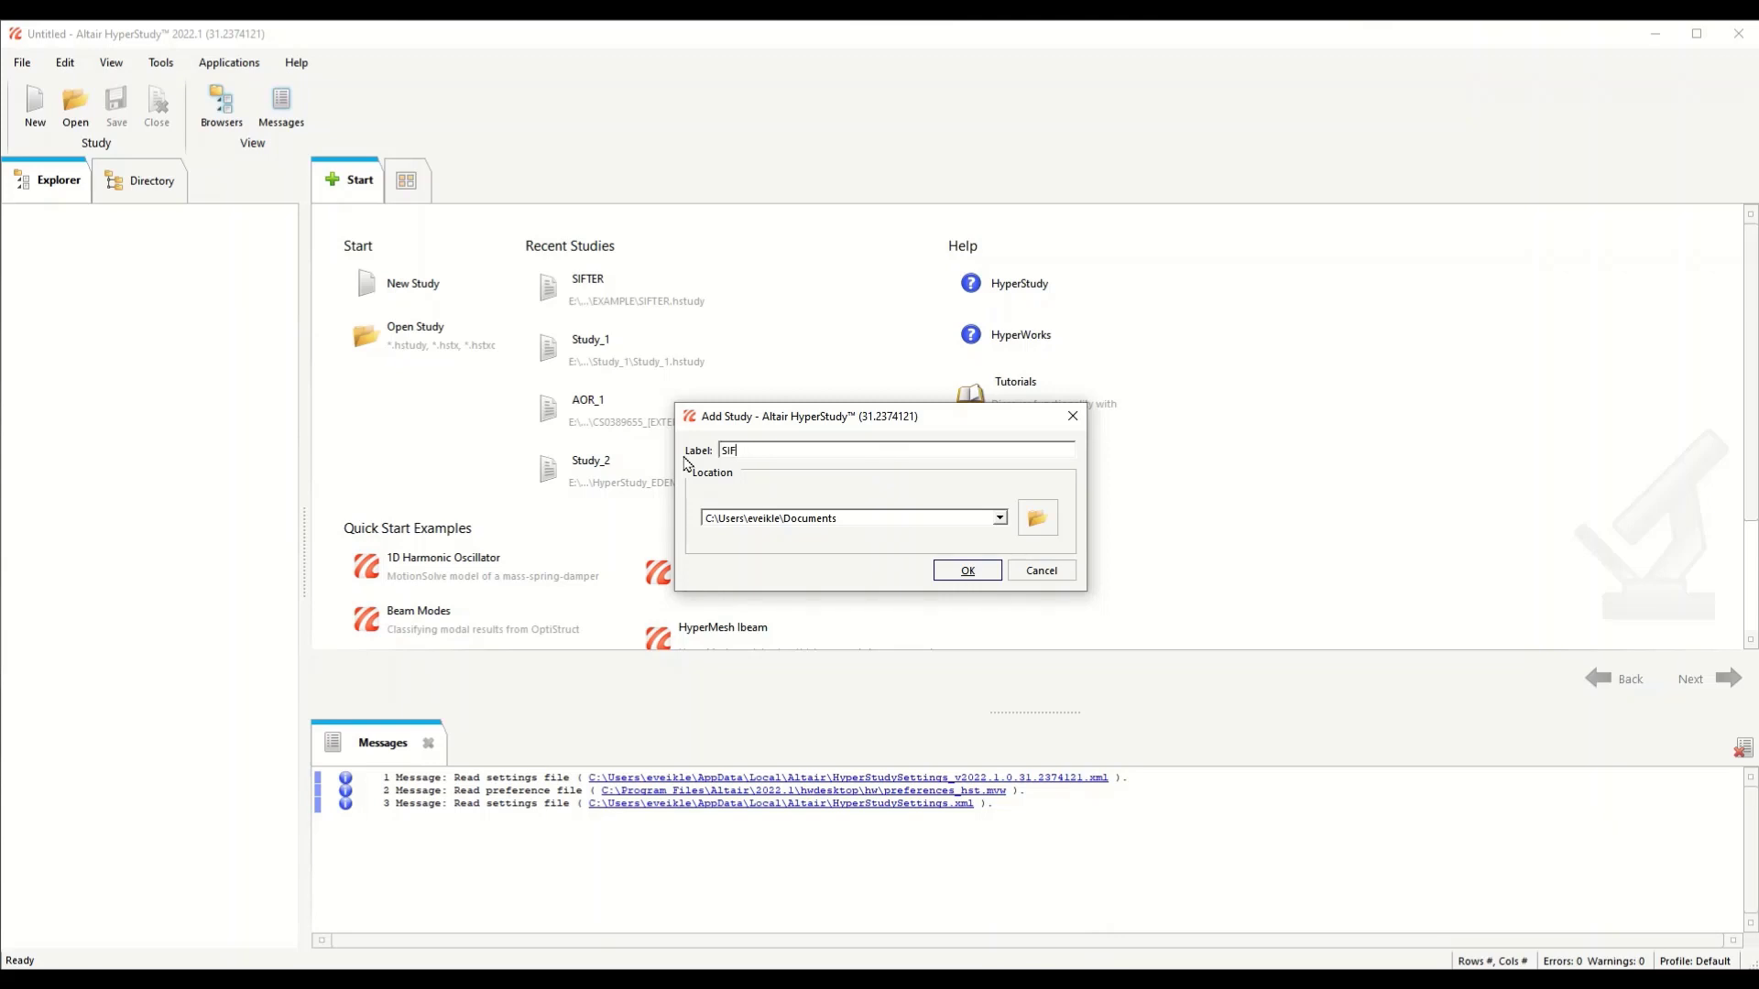
text(TER_EXAMPLE)
click(1037, 518)
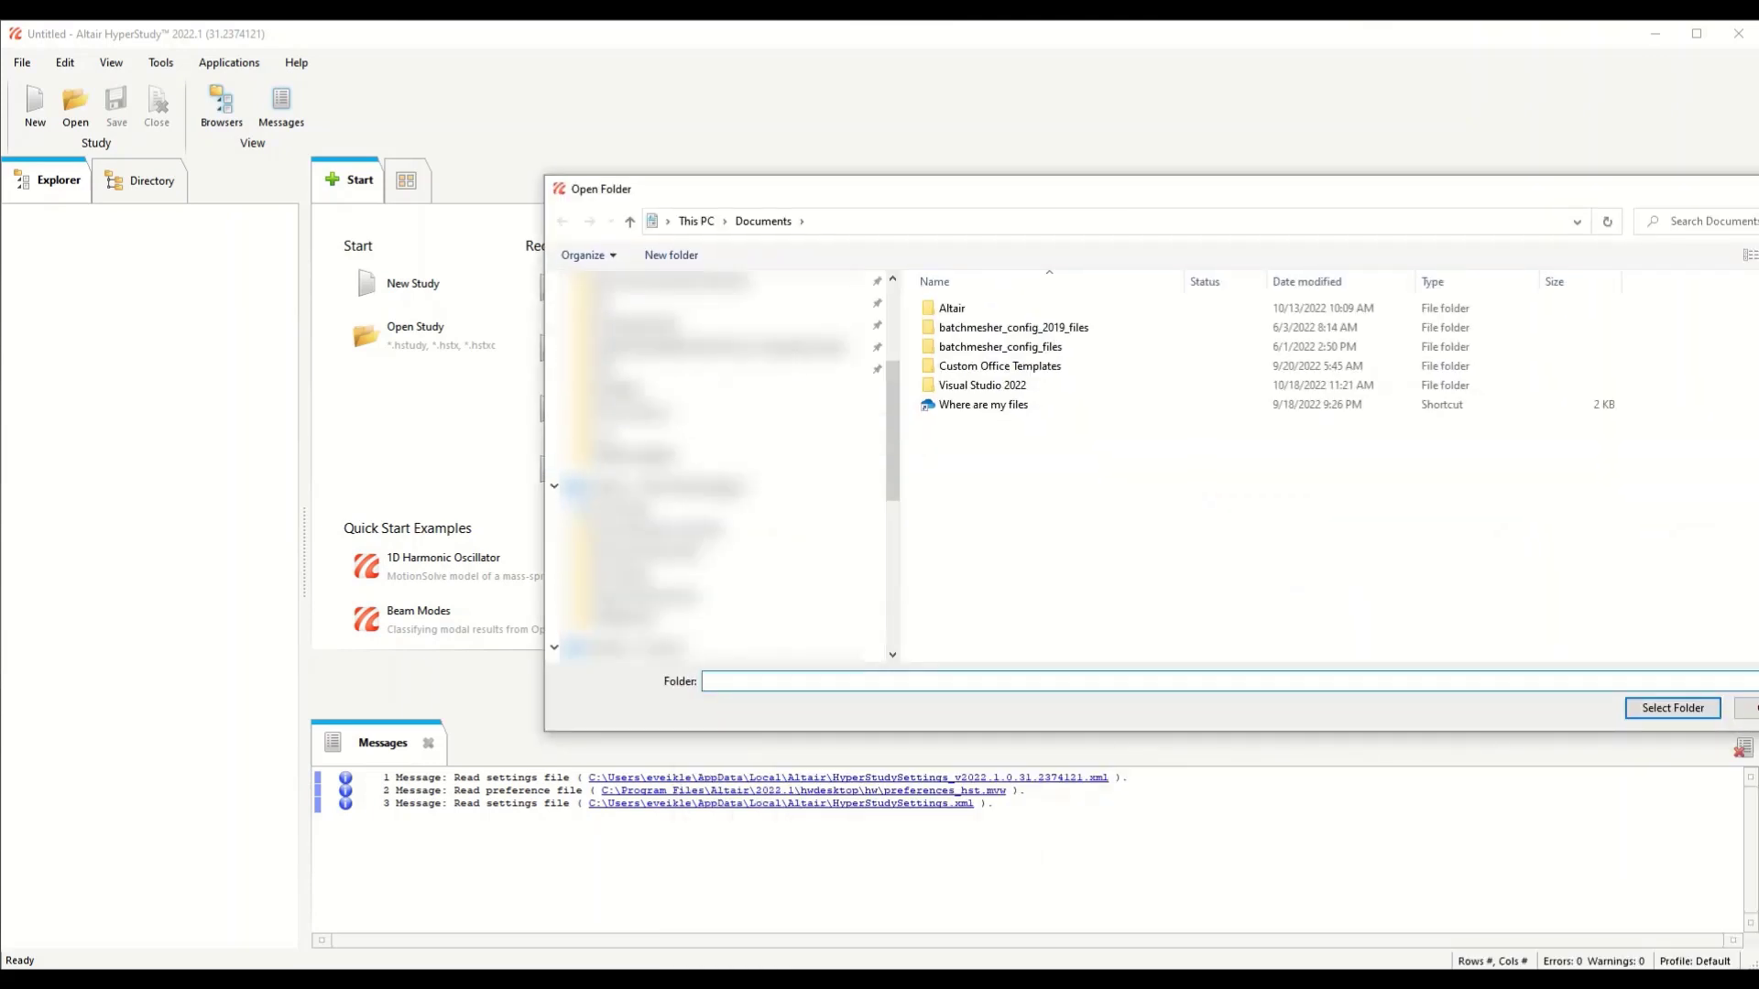
click(642, 449)
double_click(1040, 426)
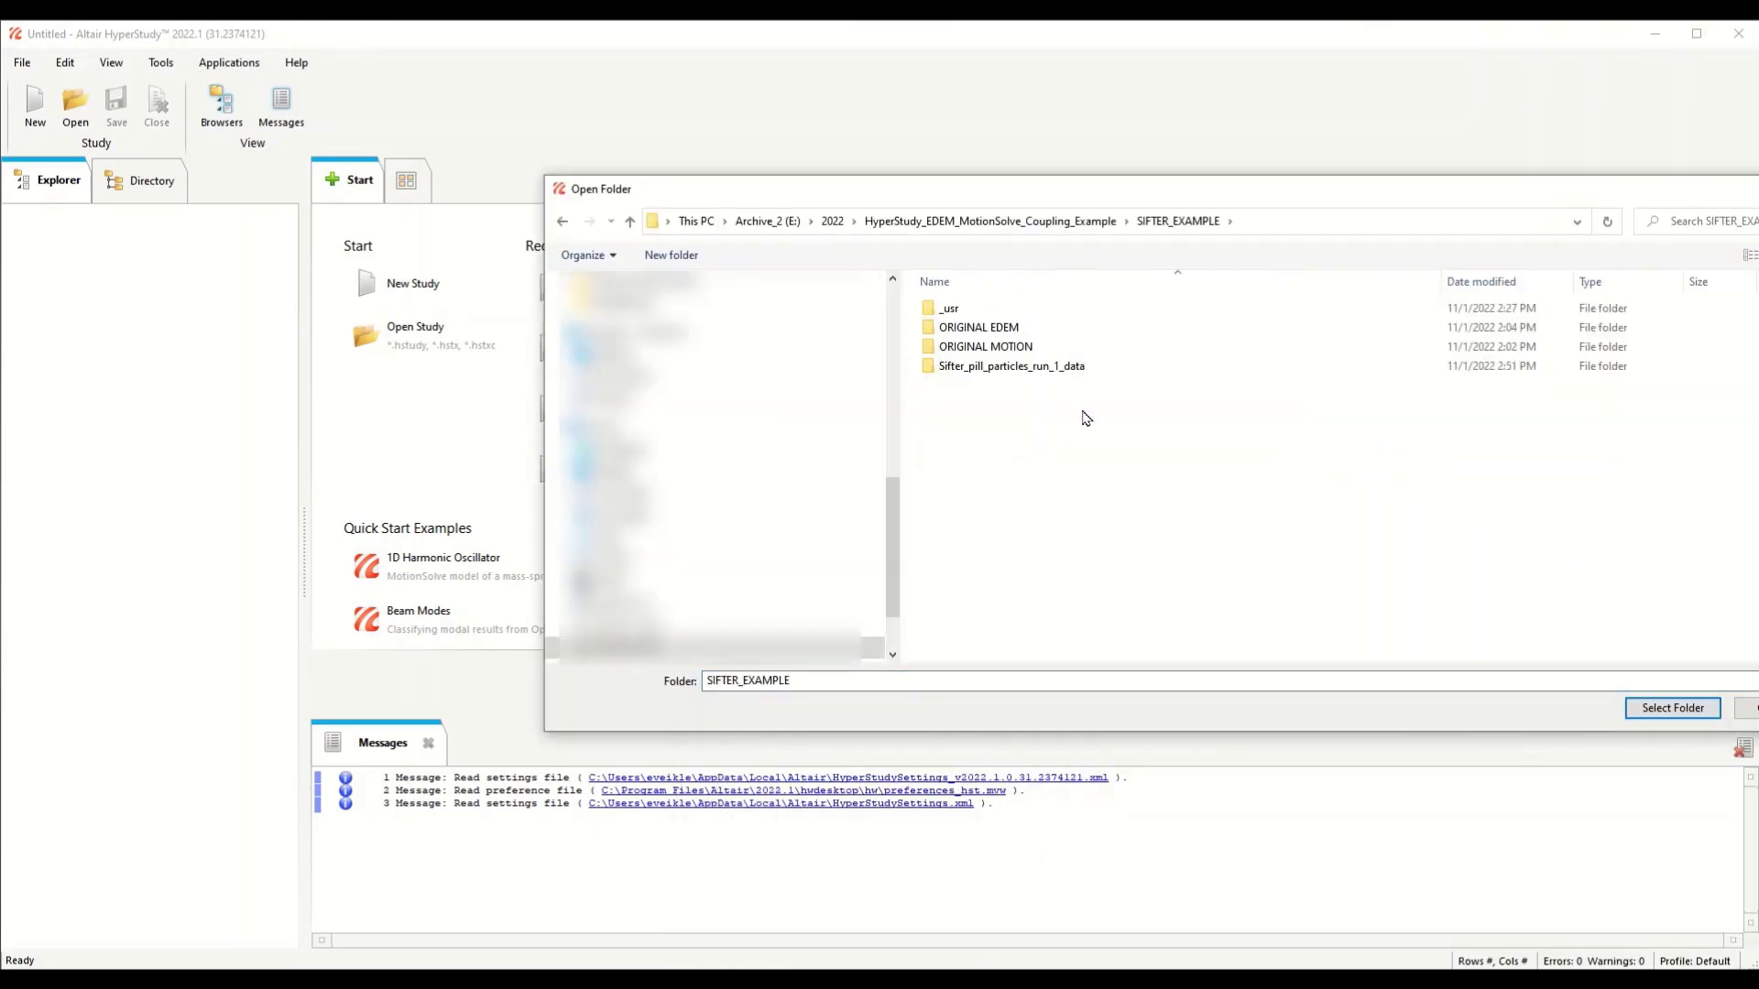
click(1679, 713)
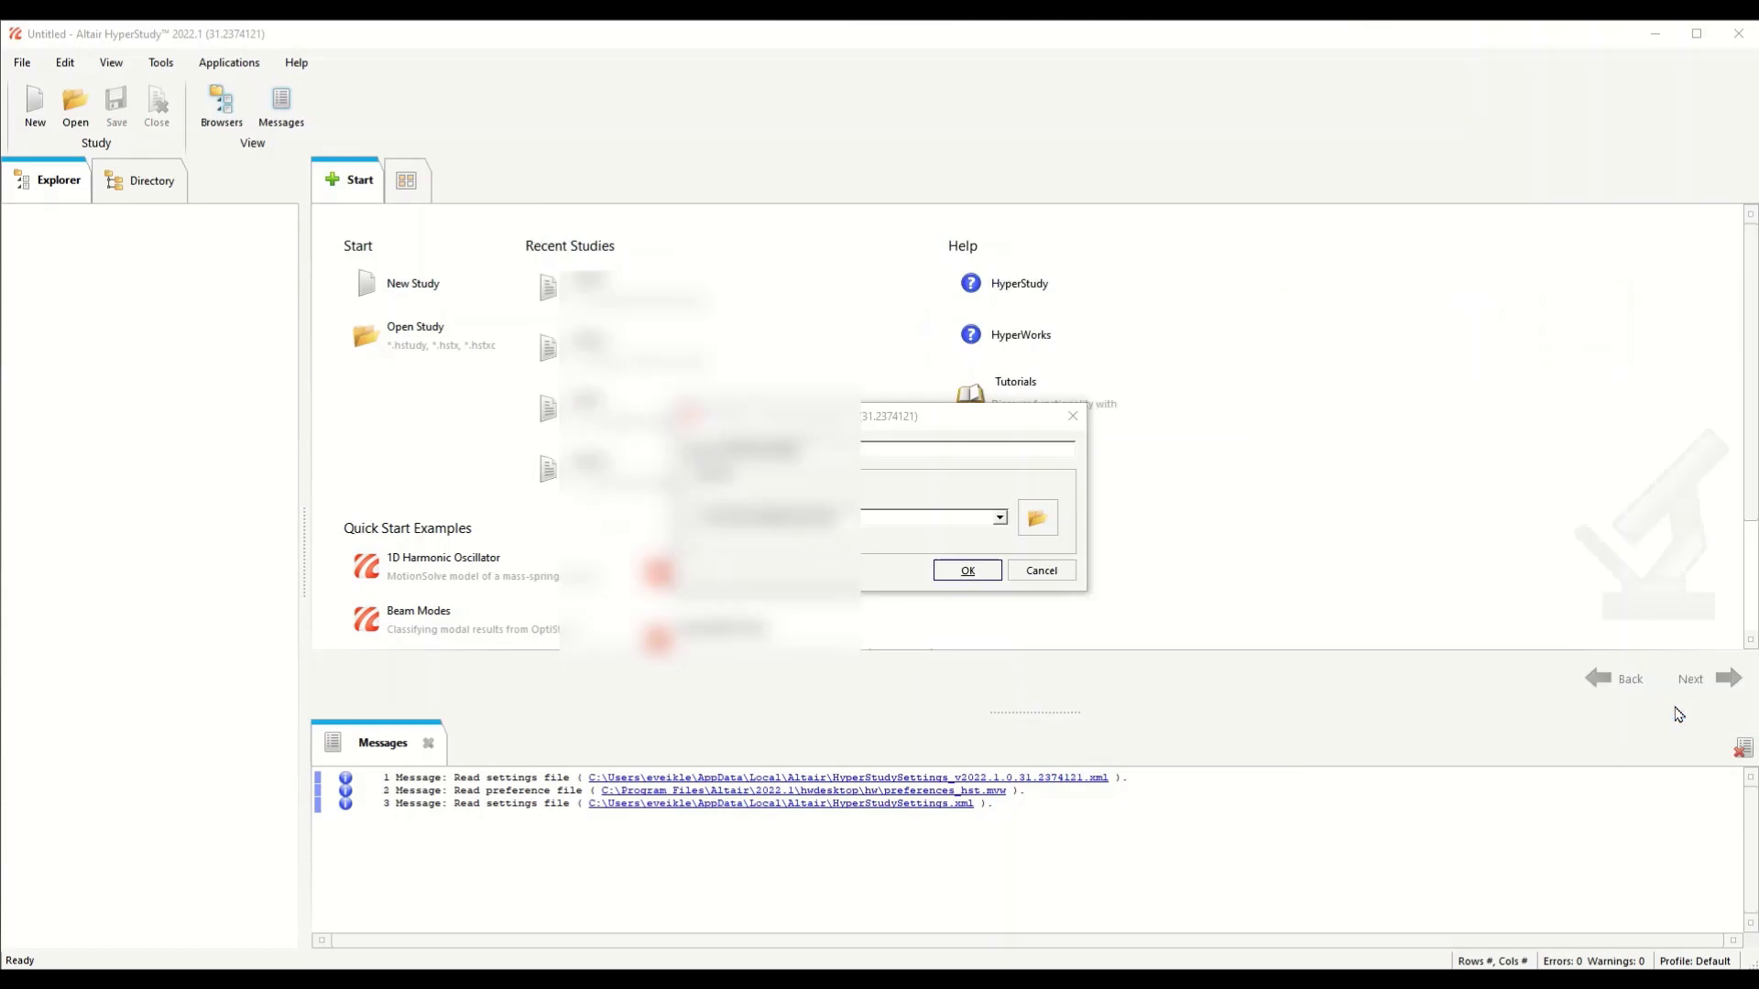
click(977, 584)
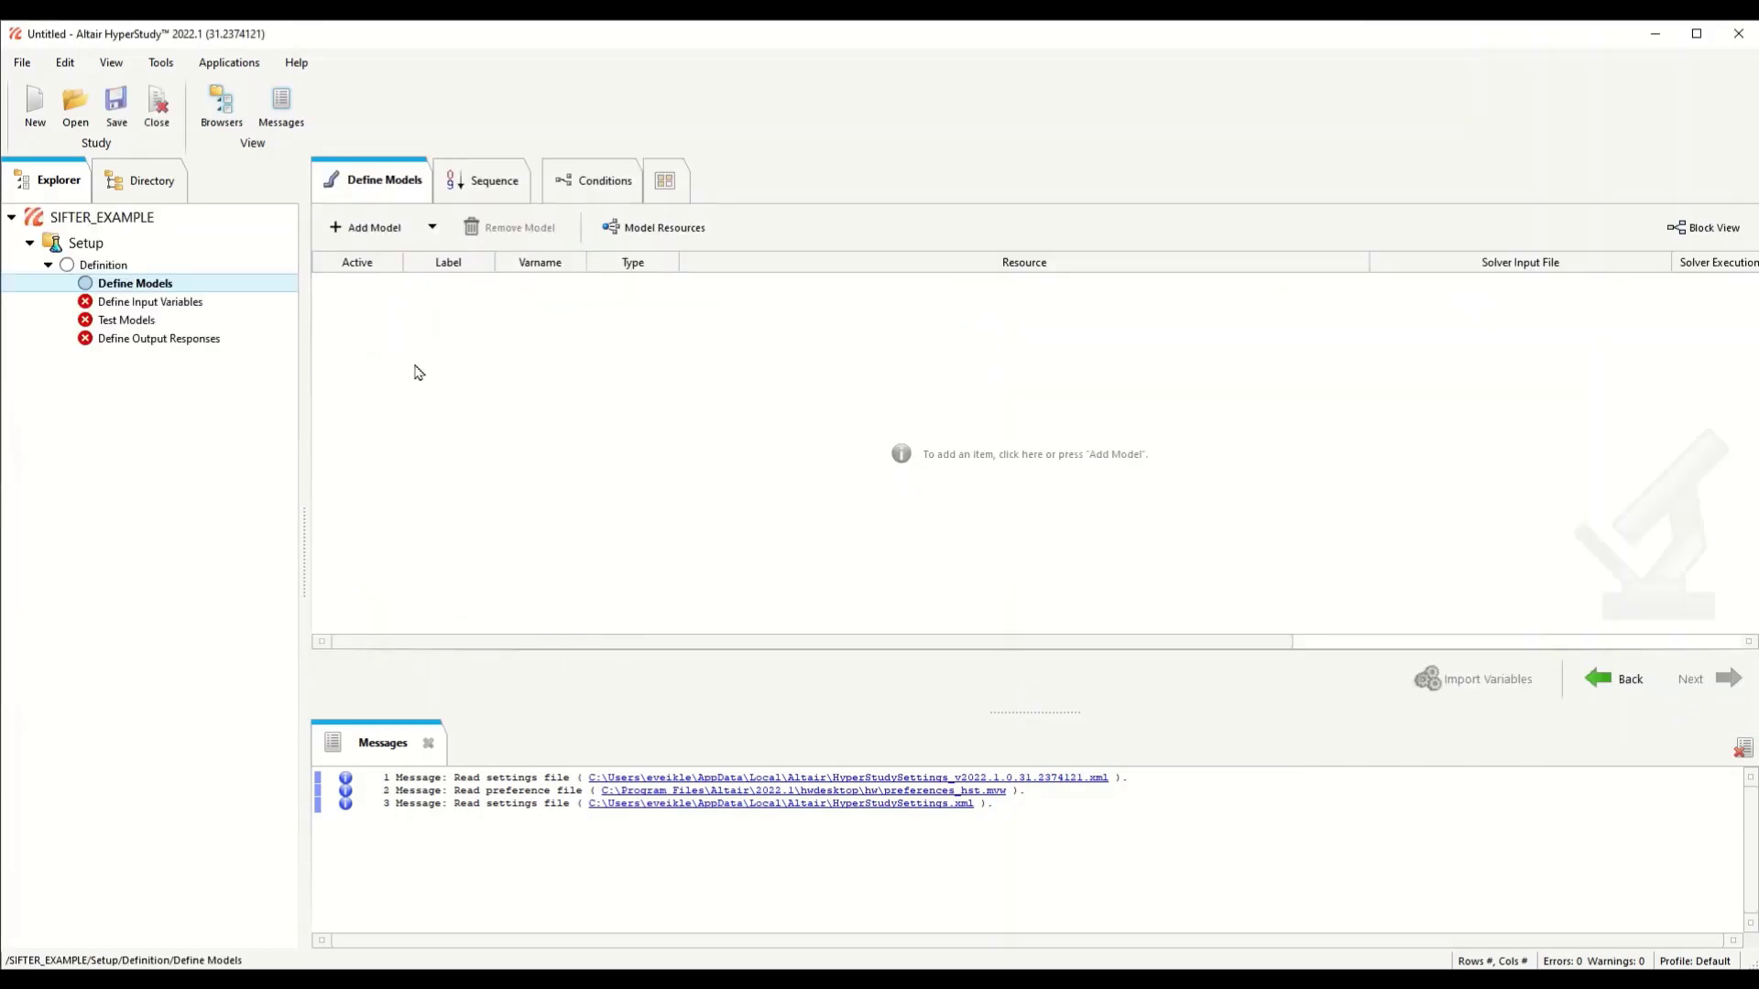
Step: Save the study and check the SIFTER_EXAMPLE folder for SIFTER_EXAMPLE.hstudy
click(116, 106)
key(alt+Tab)
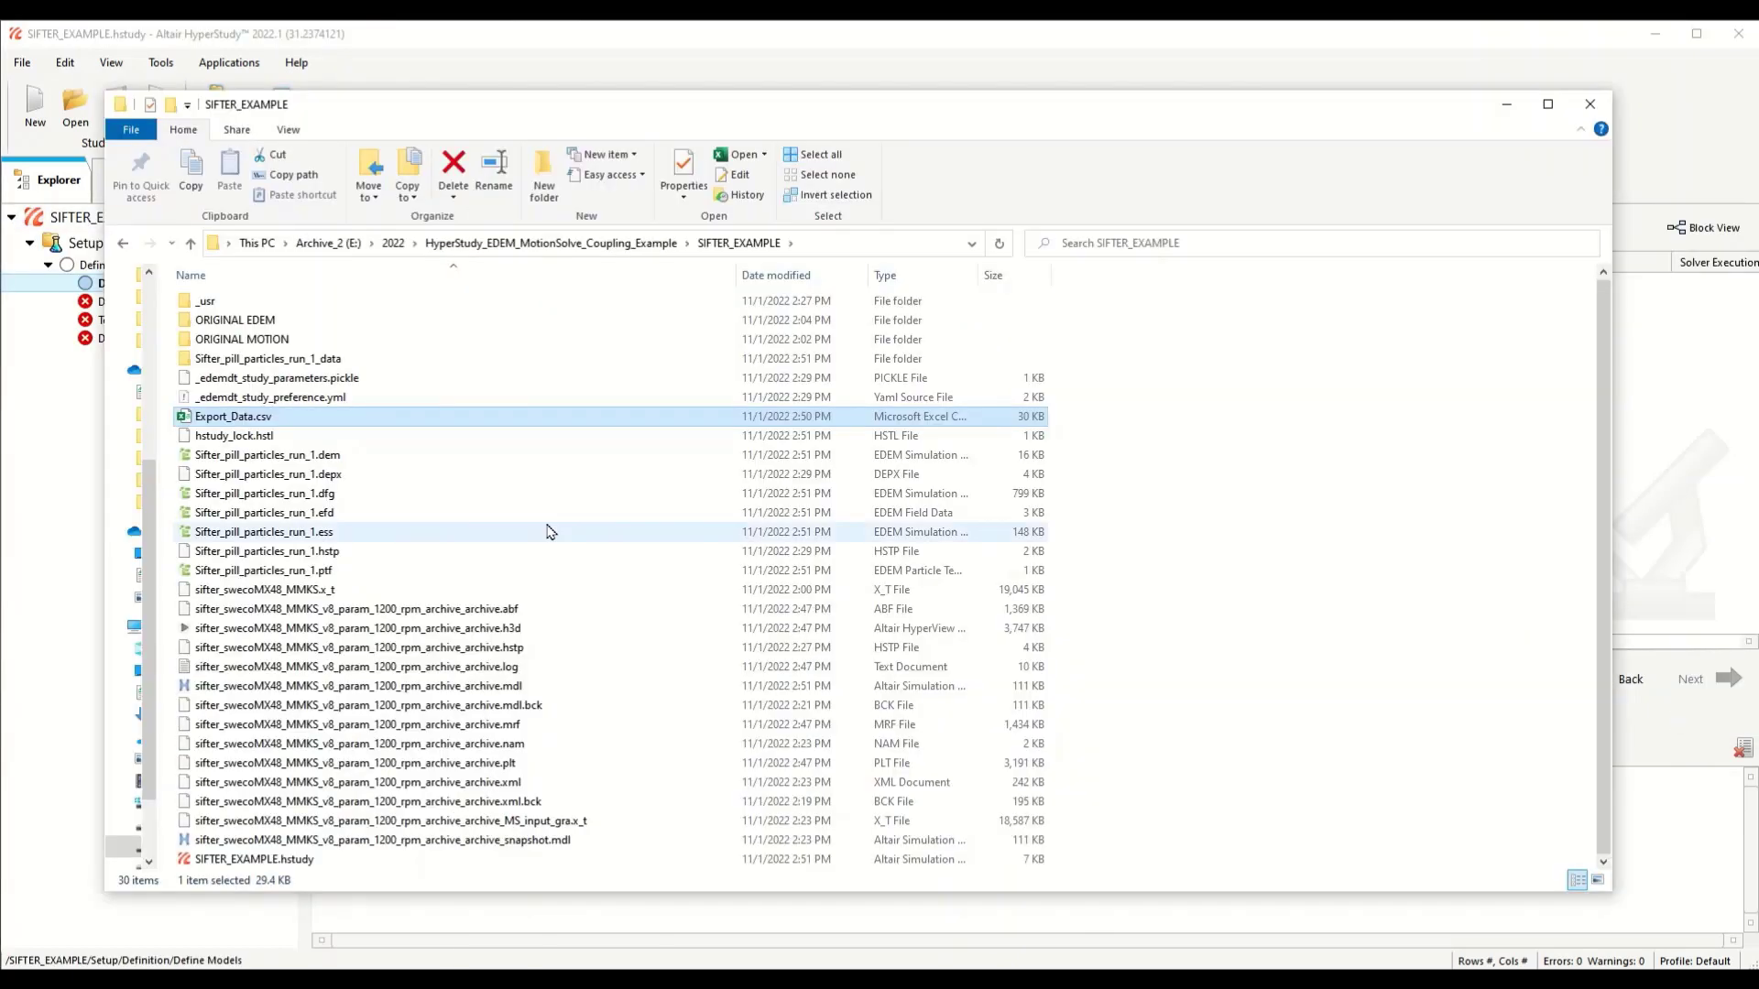
click(1509, 102)
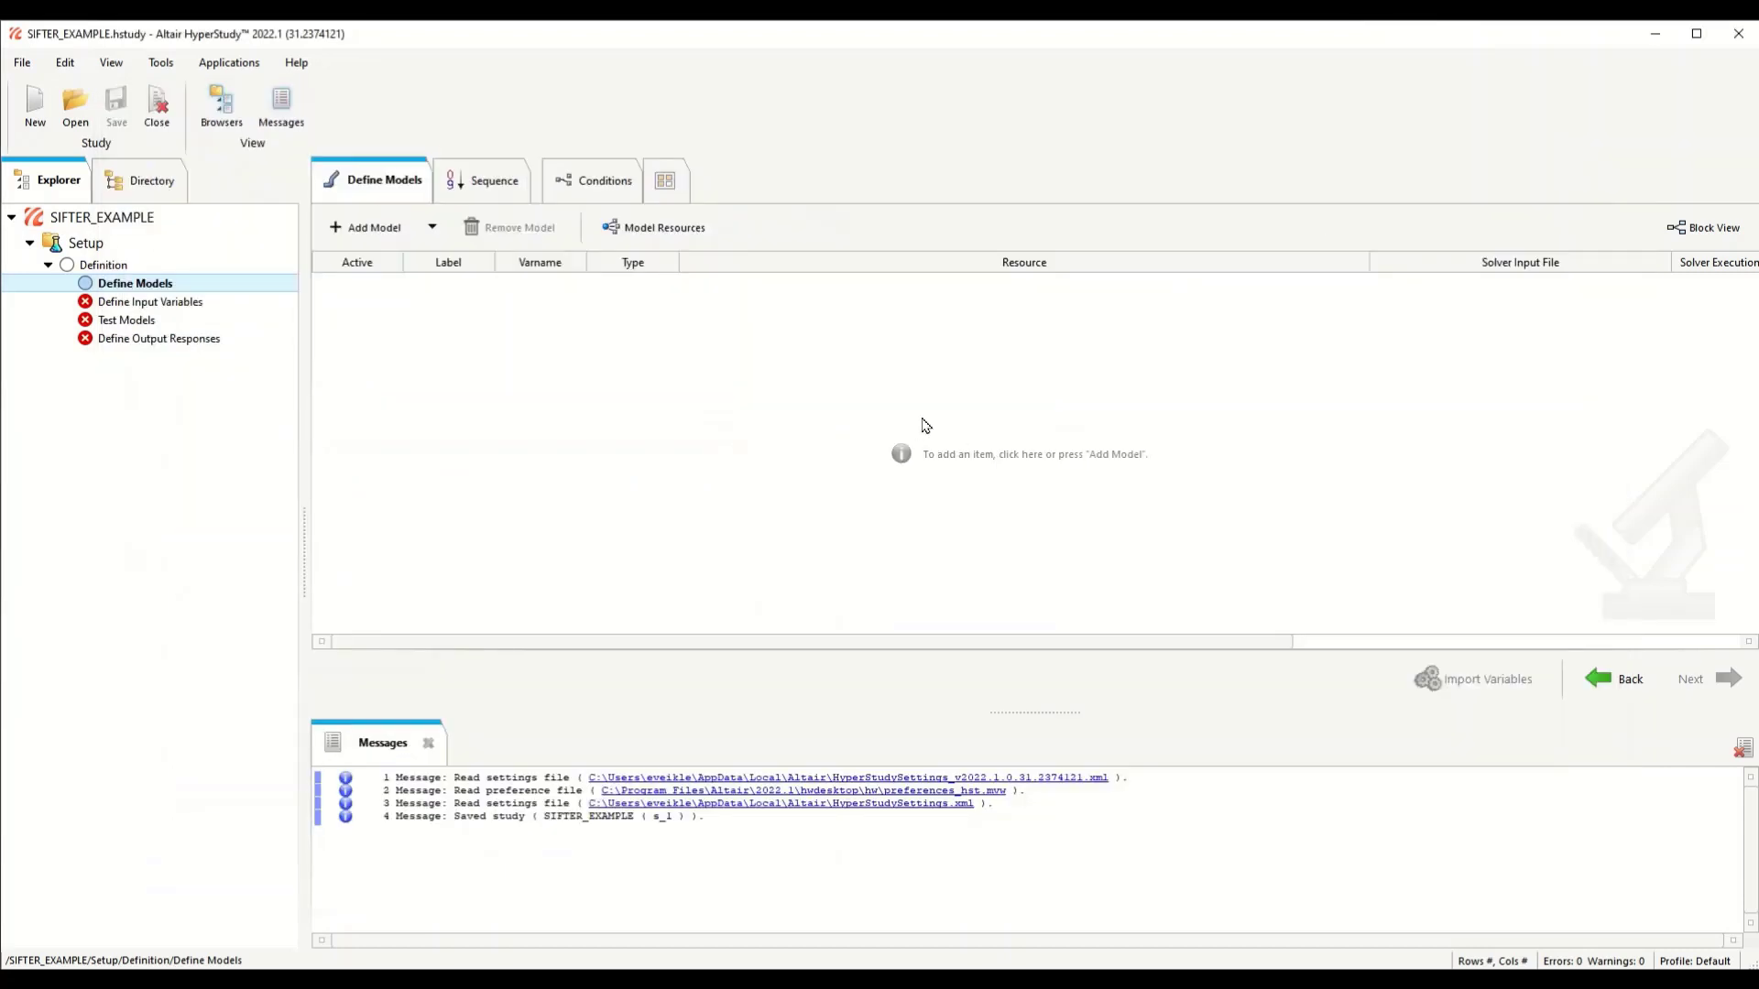
Step: Add a MotionView model to the study with sifter_swecoMX48_MMKS_v8_param_1200_rpm_archive_archive.mdl as its resource
click(383, 234)
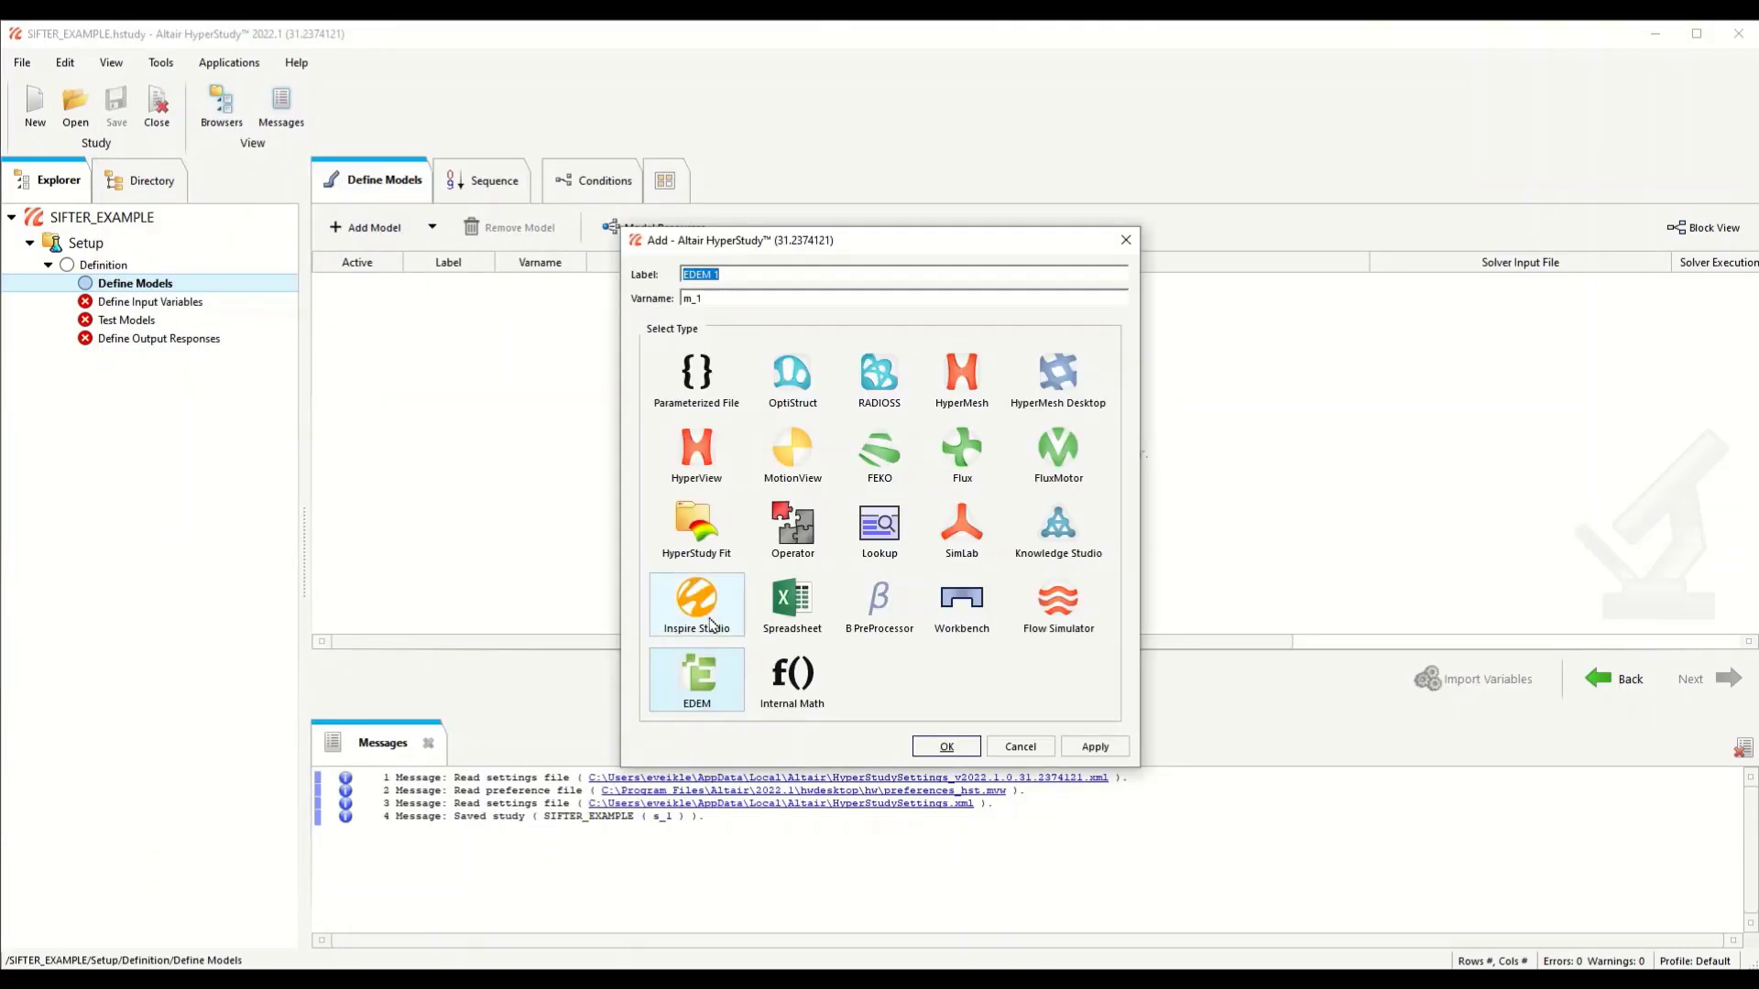
click(793, 449)
click(946, 747)
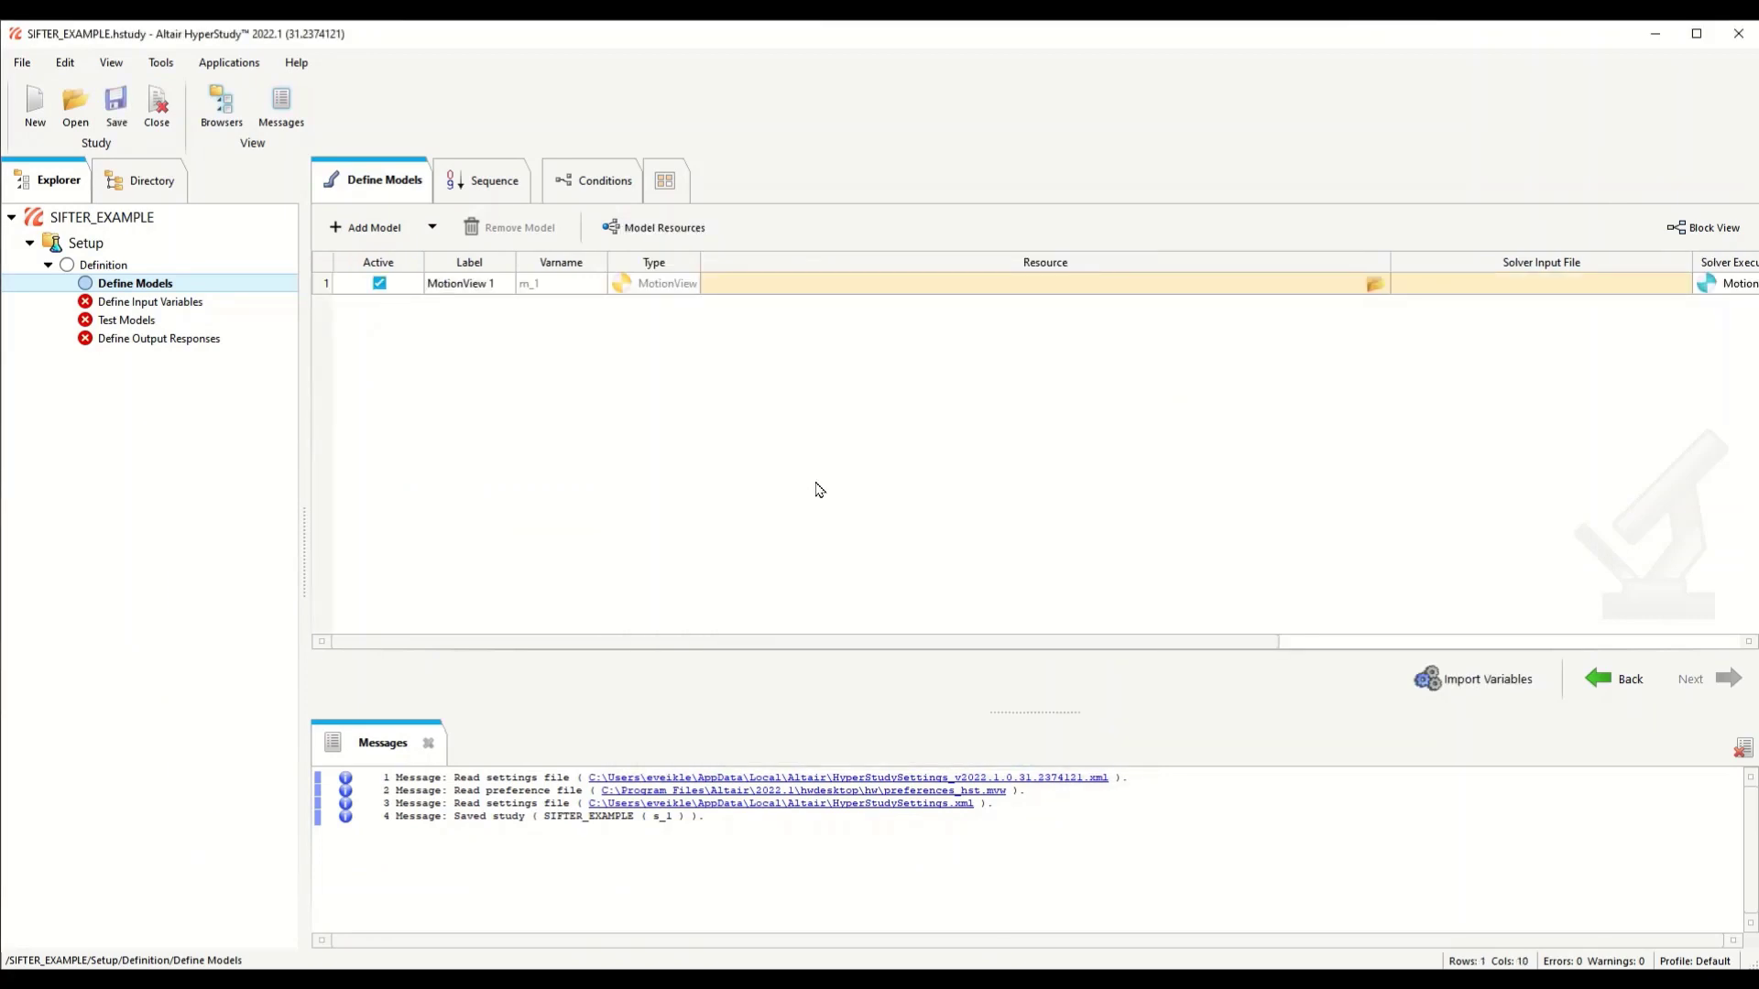
click(1377, 287)
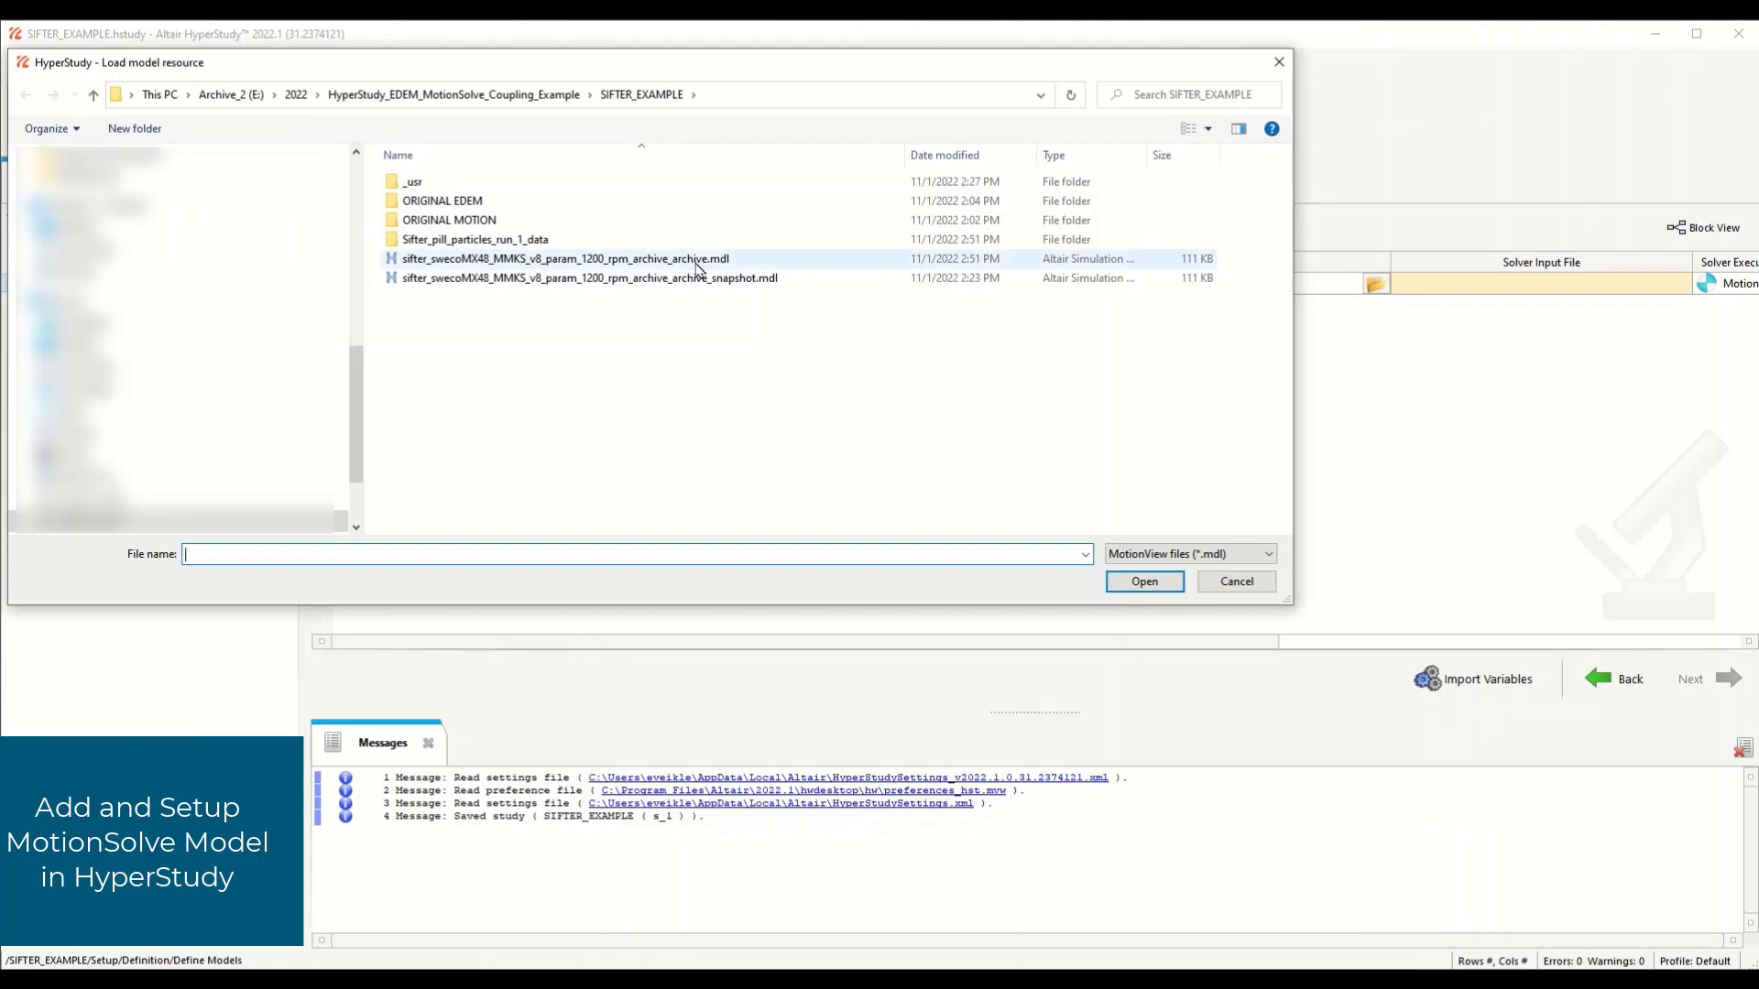
click(724, 263)
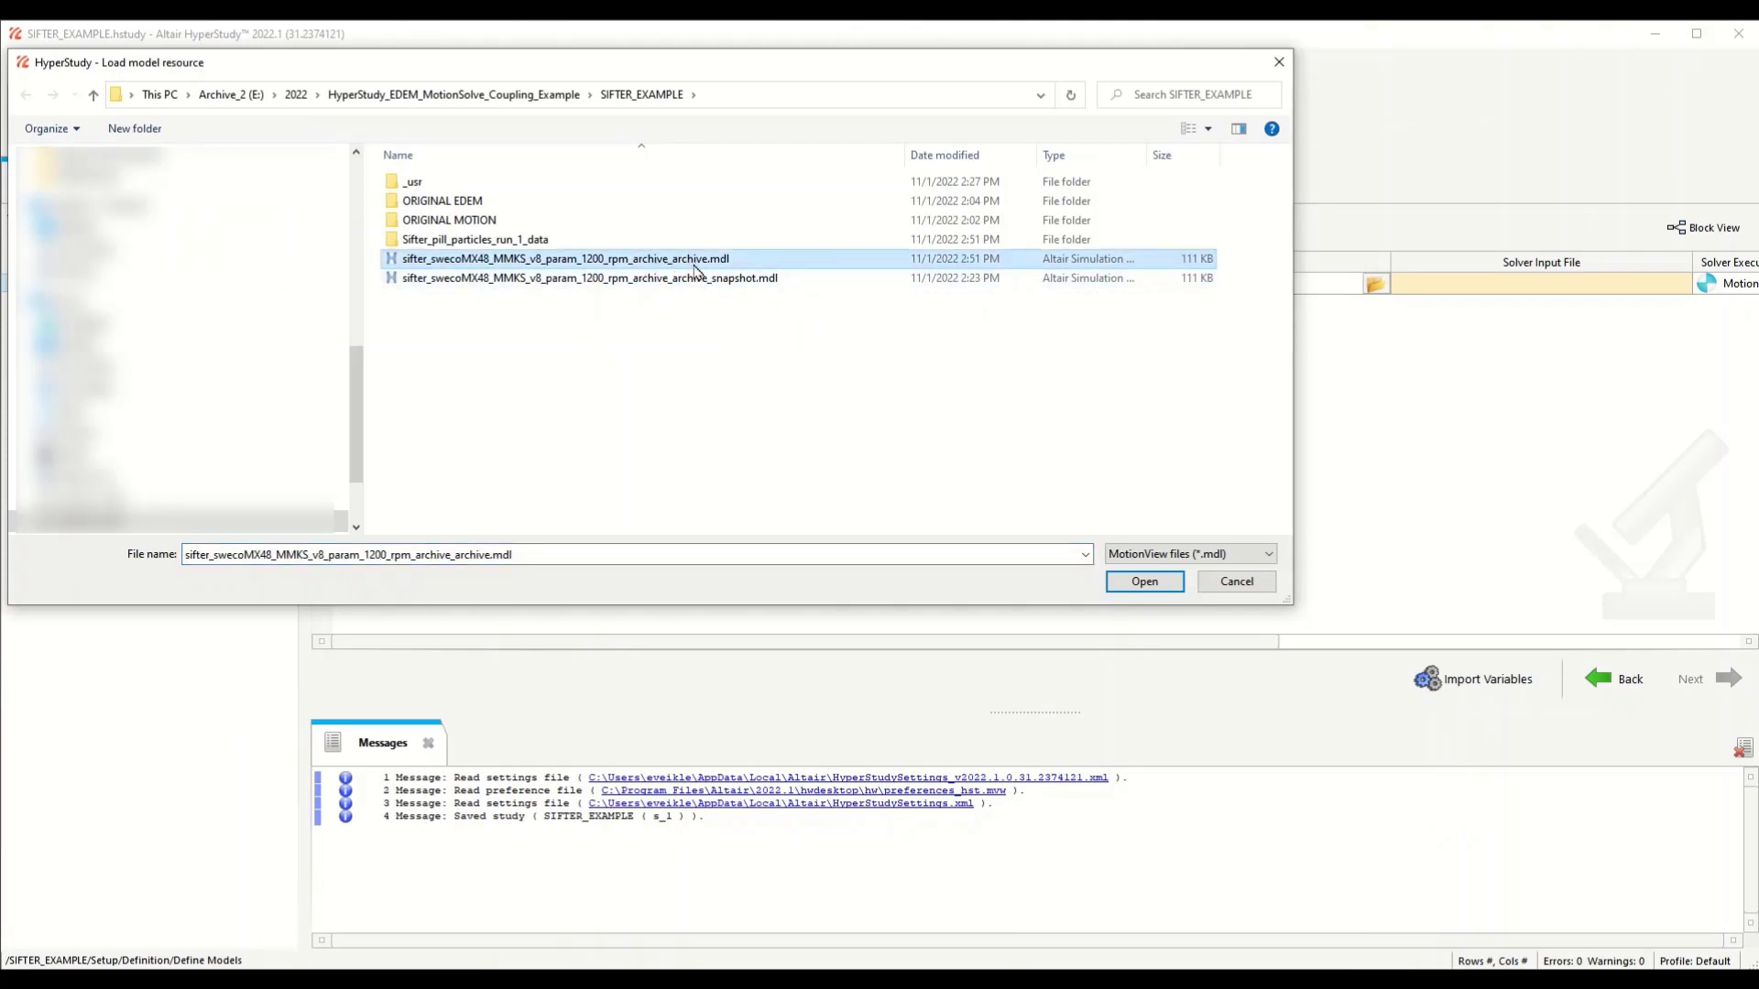
click(1151, 585)
Step: Set the MotionView model's solver input file to sifter_swecoMX48_MMKS_v8_param_1200_rpm_archive_archive.xml, reusing the resource file name
double_click(1120, 286)
click(1068, 285)
drag(1049, 285, 1458, 308)
key(ctrl+c)
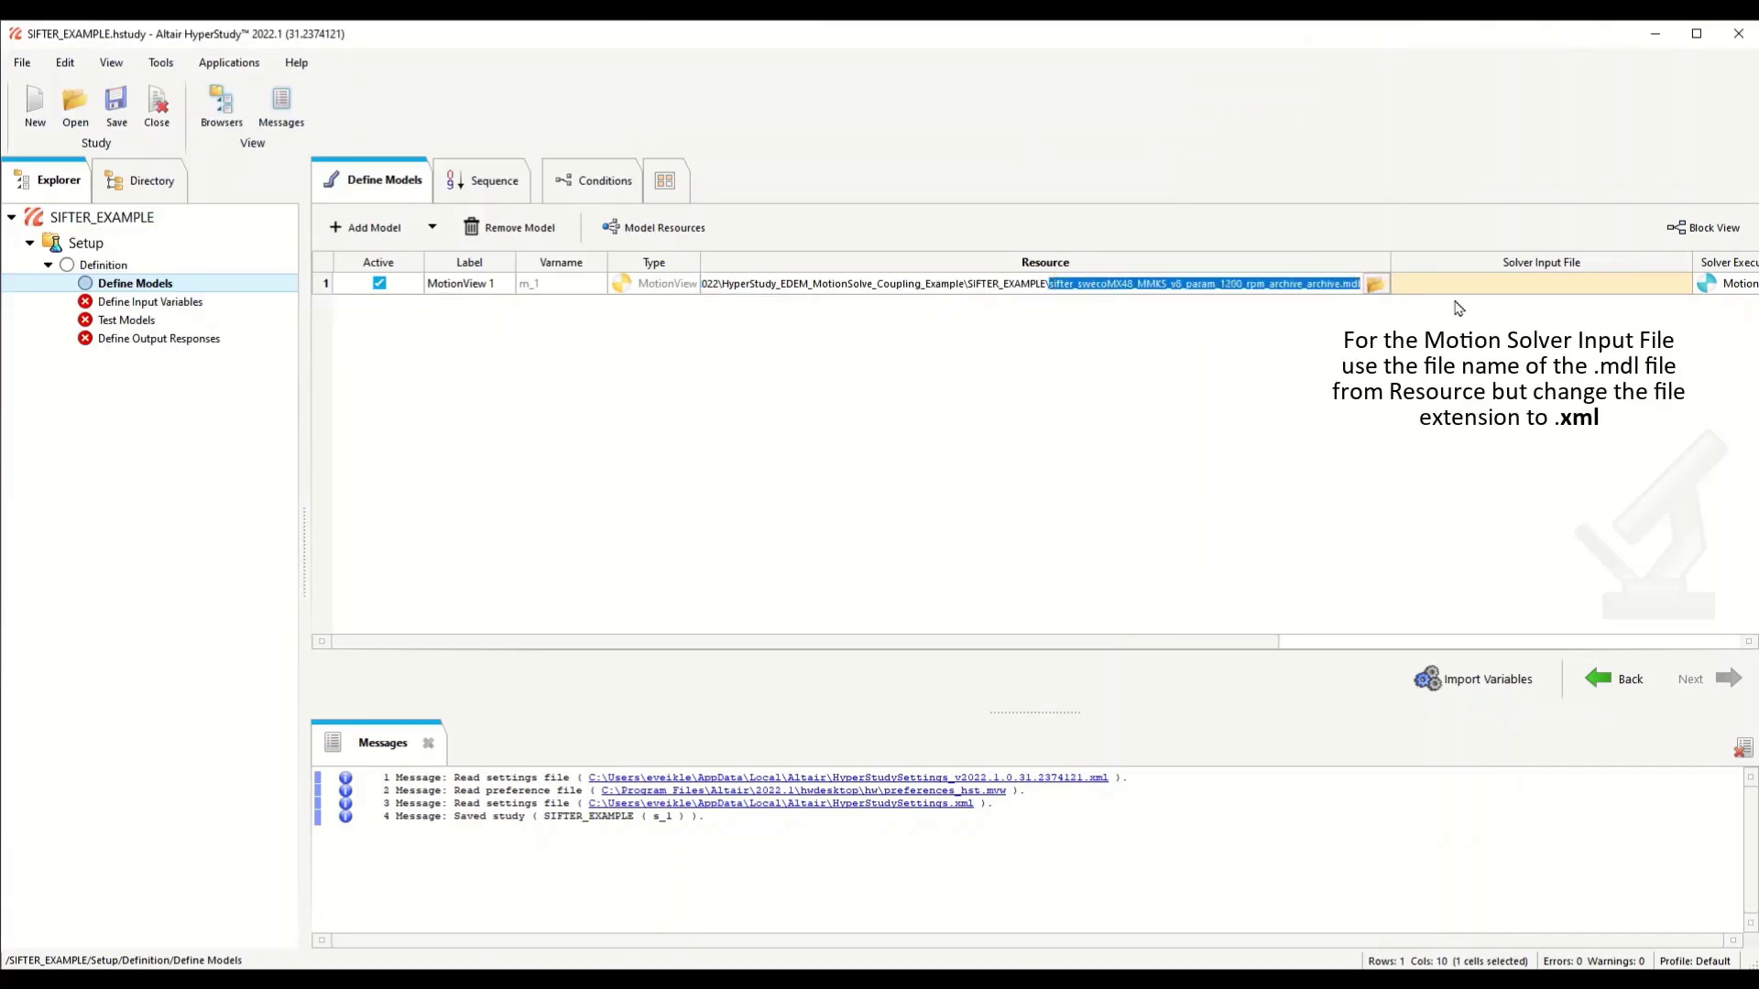
click(1538, 292)
key(ctrl+v)
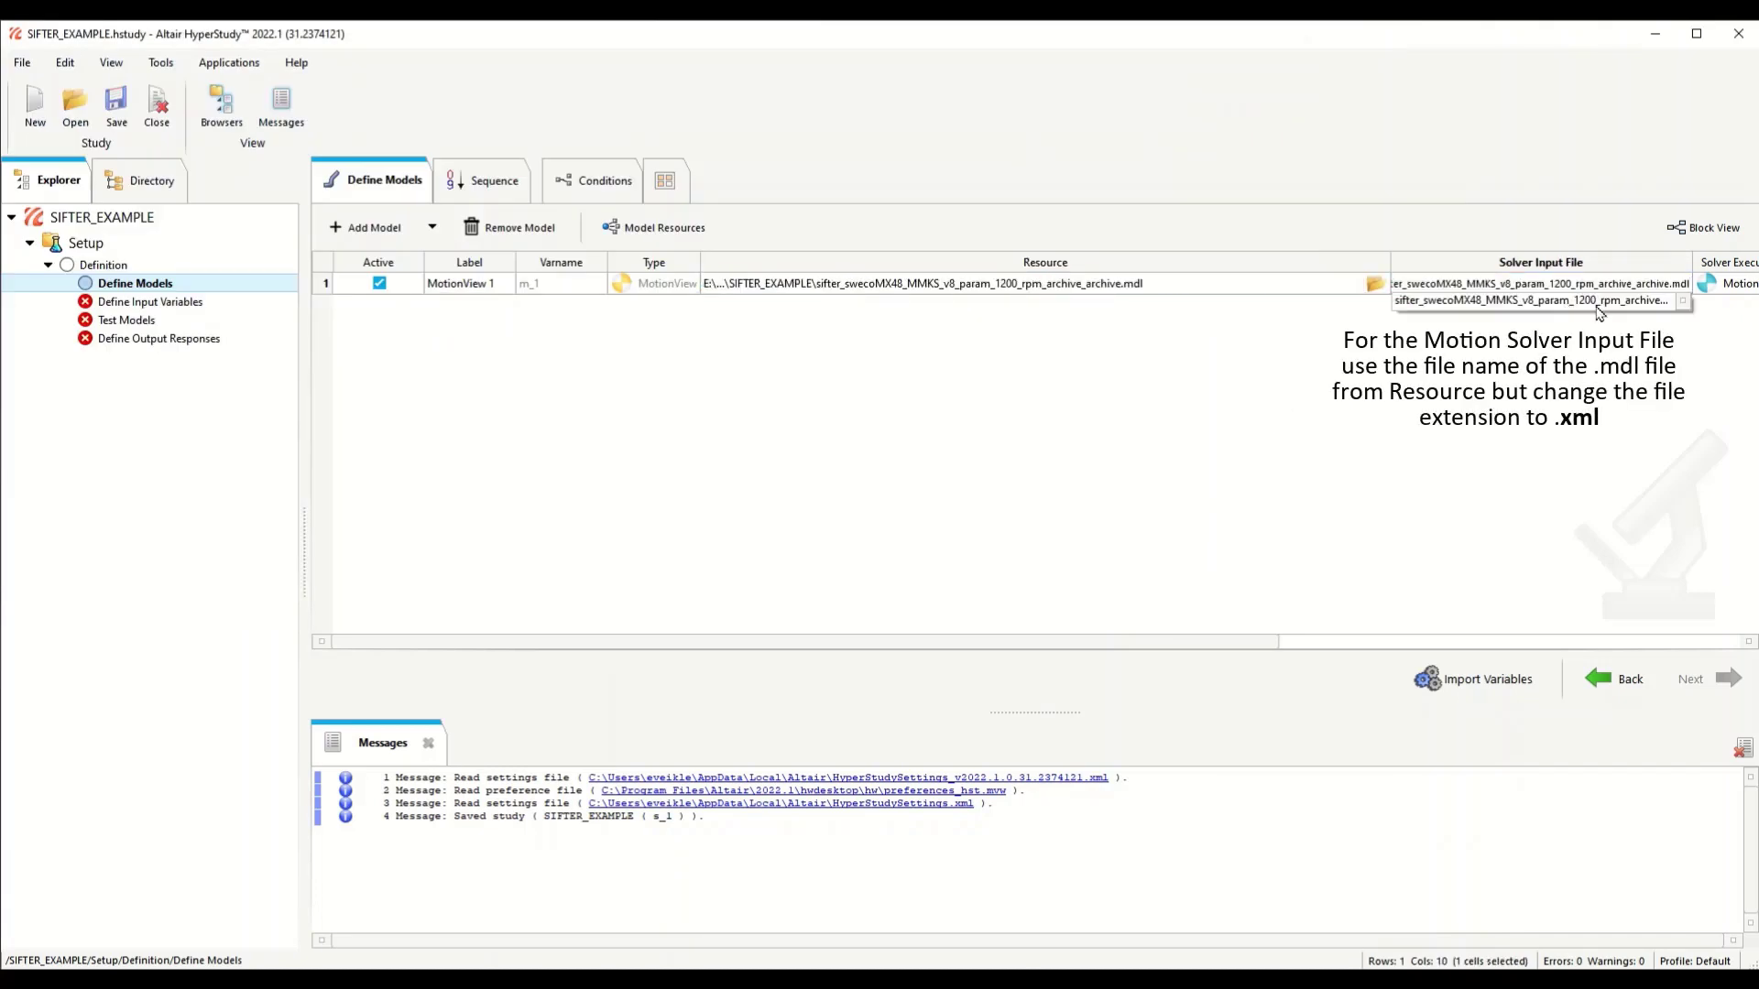
key(BackSpace)
key(BackSpace)
key(BackSpace)
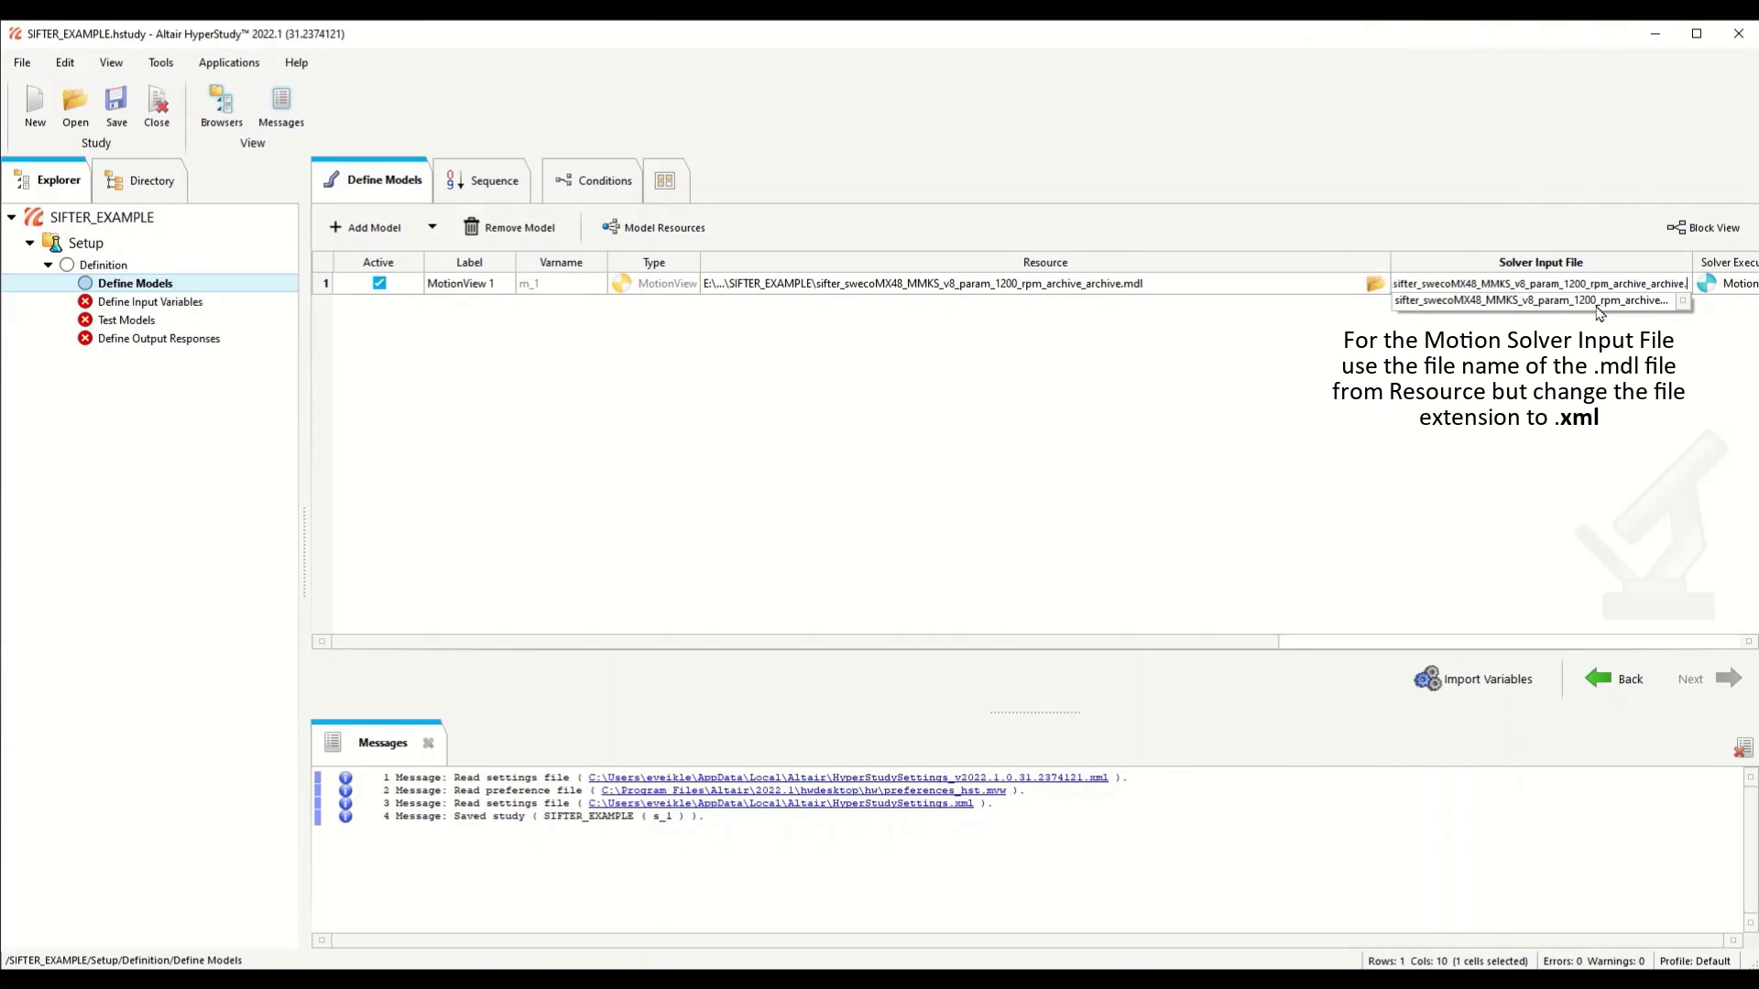
text(xml)
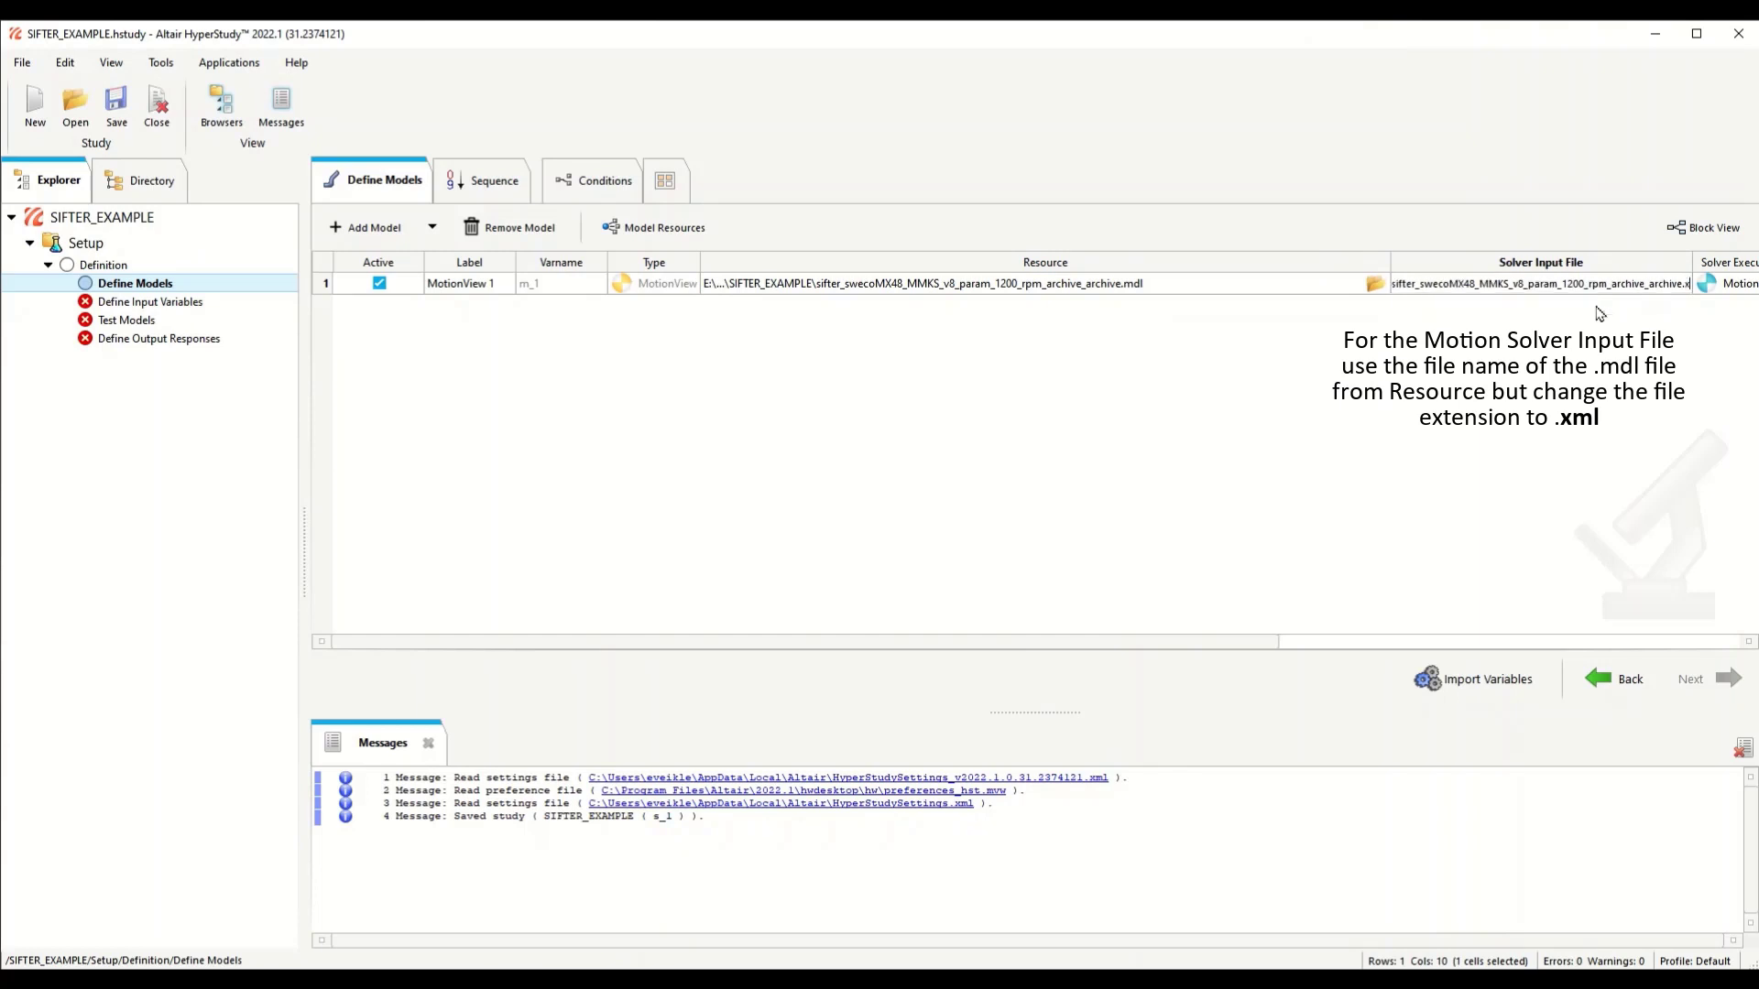
click(1605, 355)
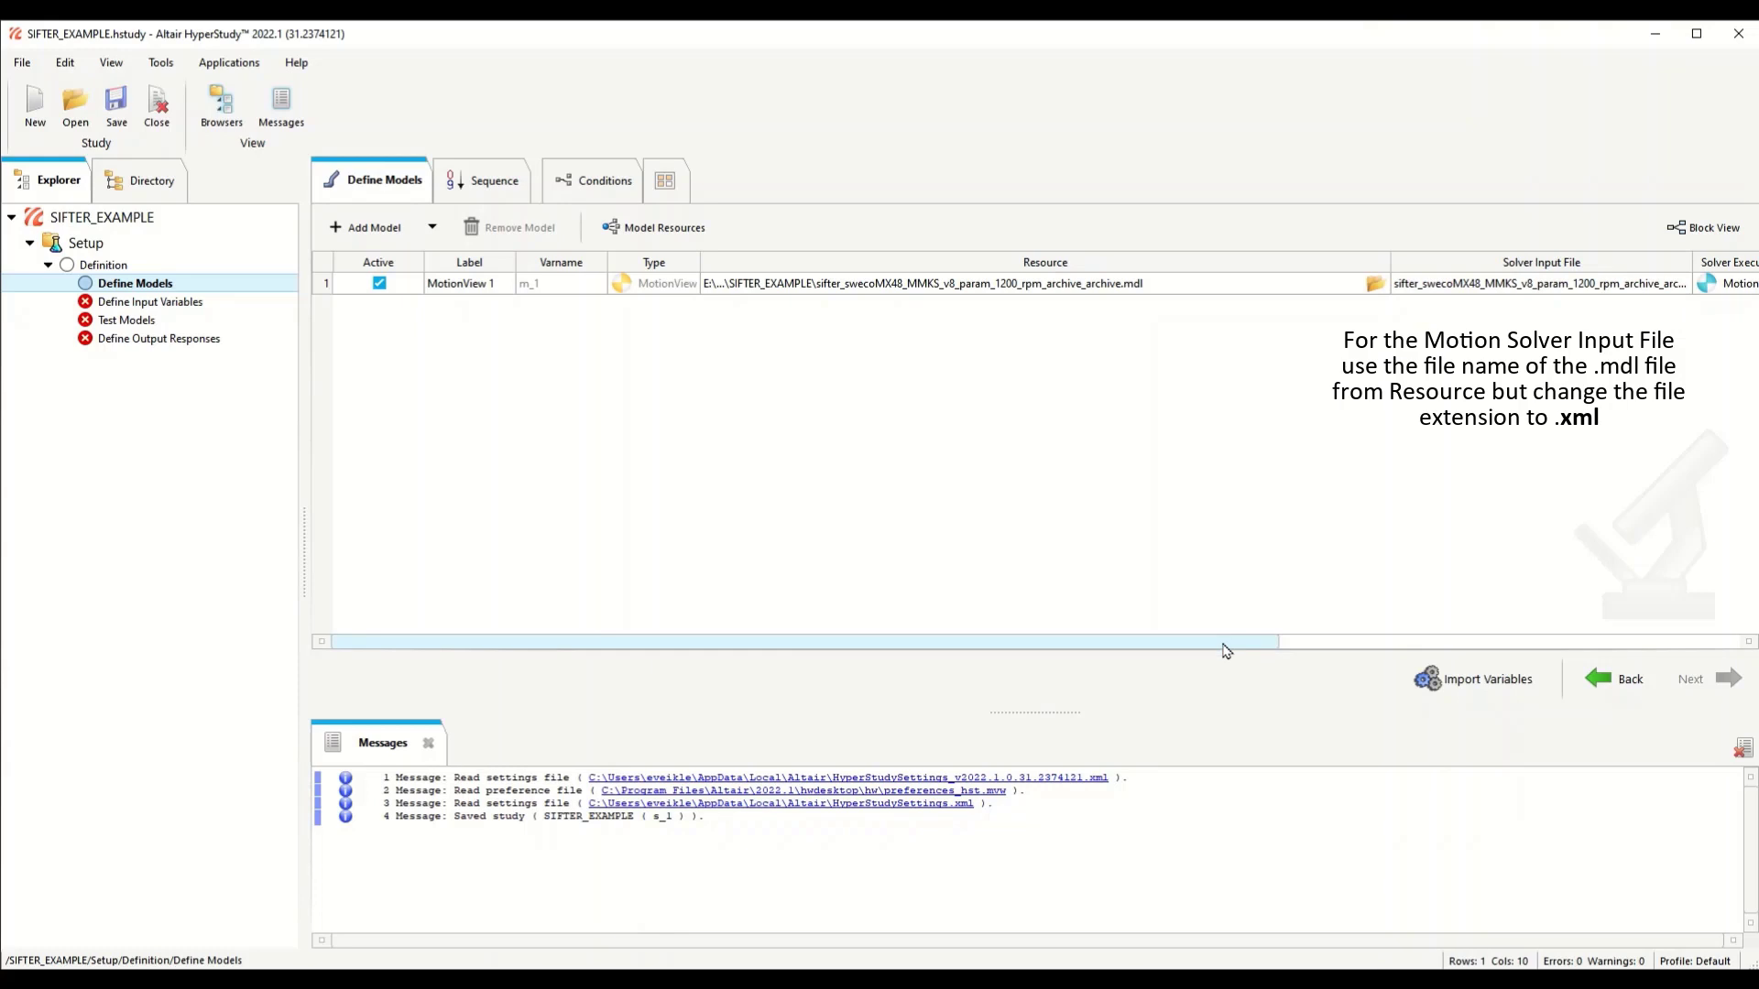
Step: Set the MotionView model's solver execution script to None
drag(1226, 651, 1427, 648)
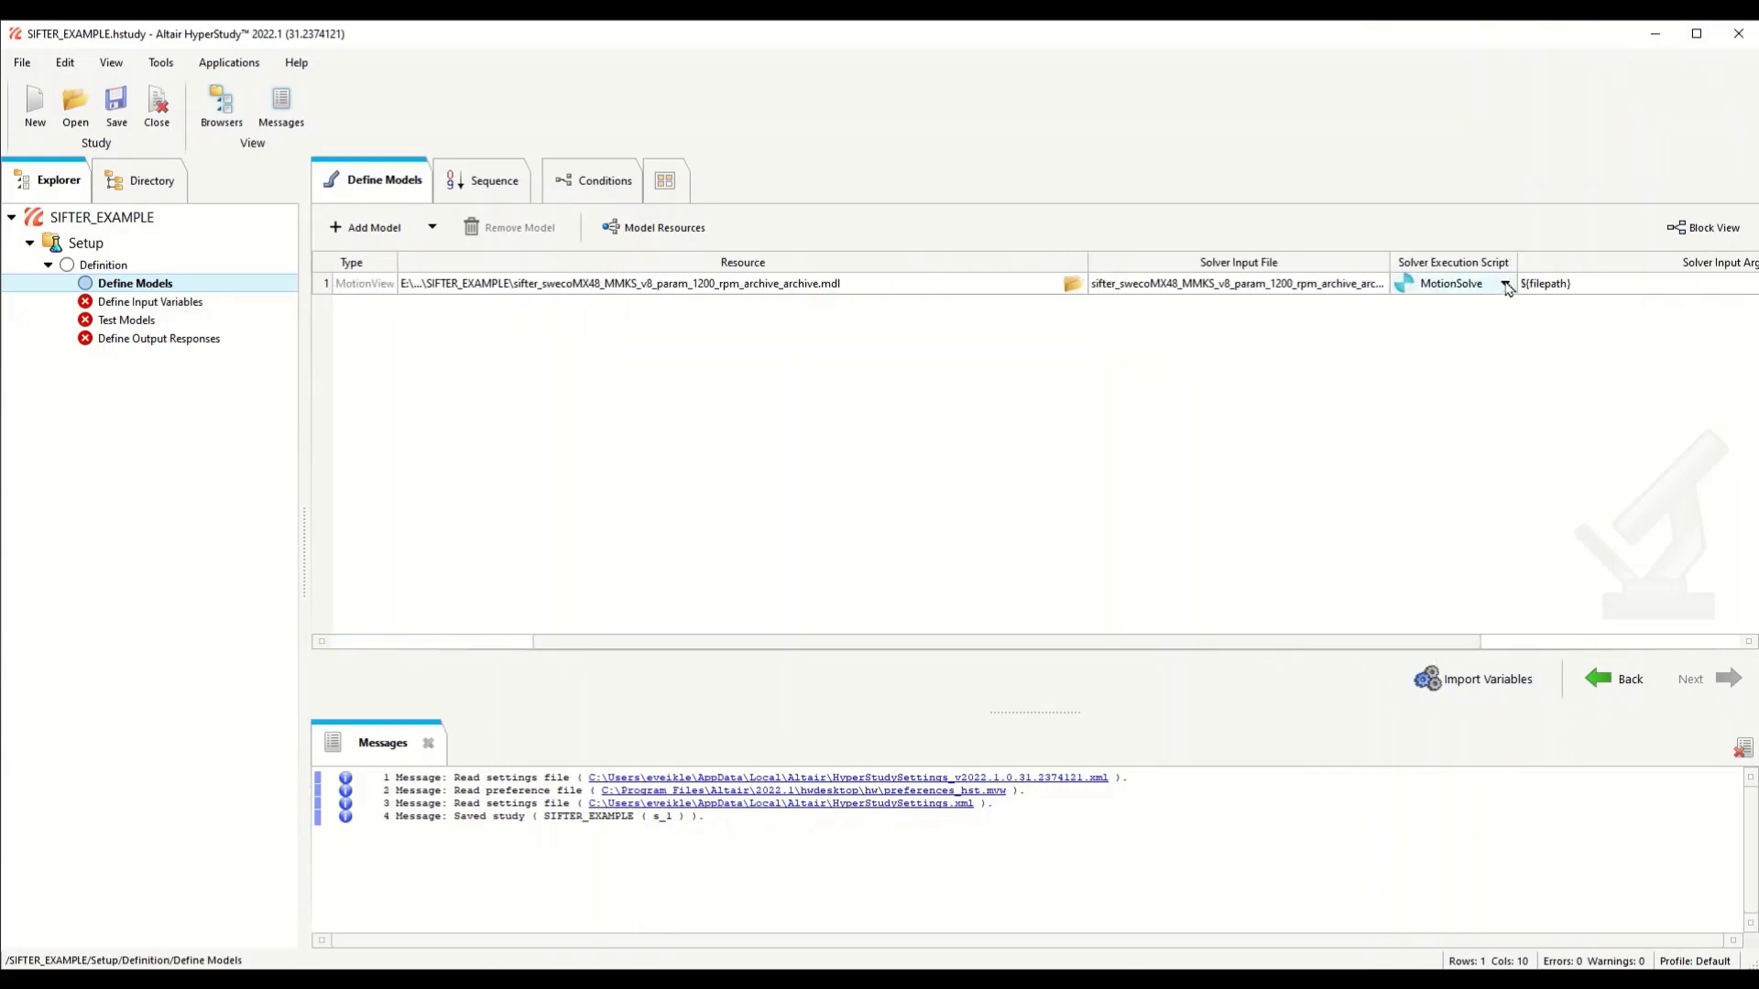
click(1505, 285)
drag(1509, 424, 1508, 577)
click(1484, 612)
Step: Import the MotionView model's parameters and add the Motor Speed (rpm) value from the Motor Control dataset to the HyperStudy parameters
drag(1456, 642, 1707, 666)
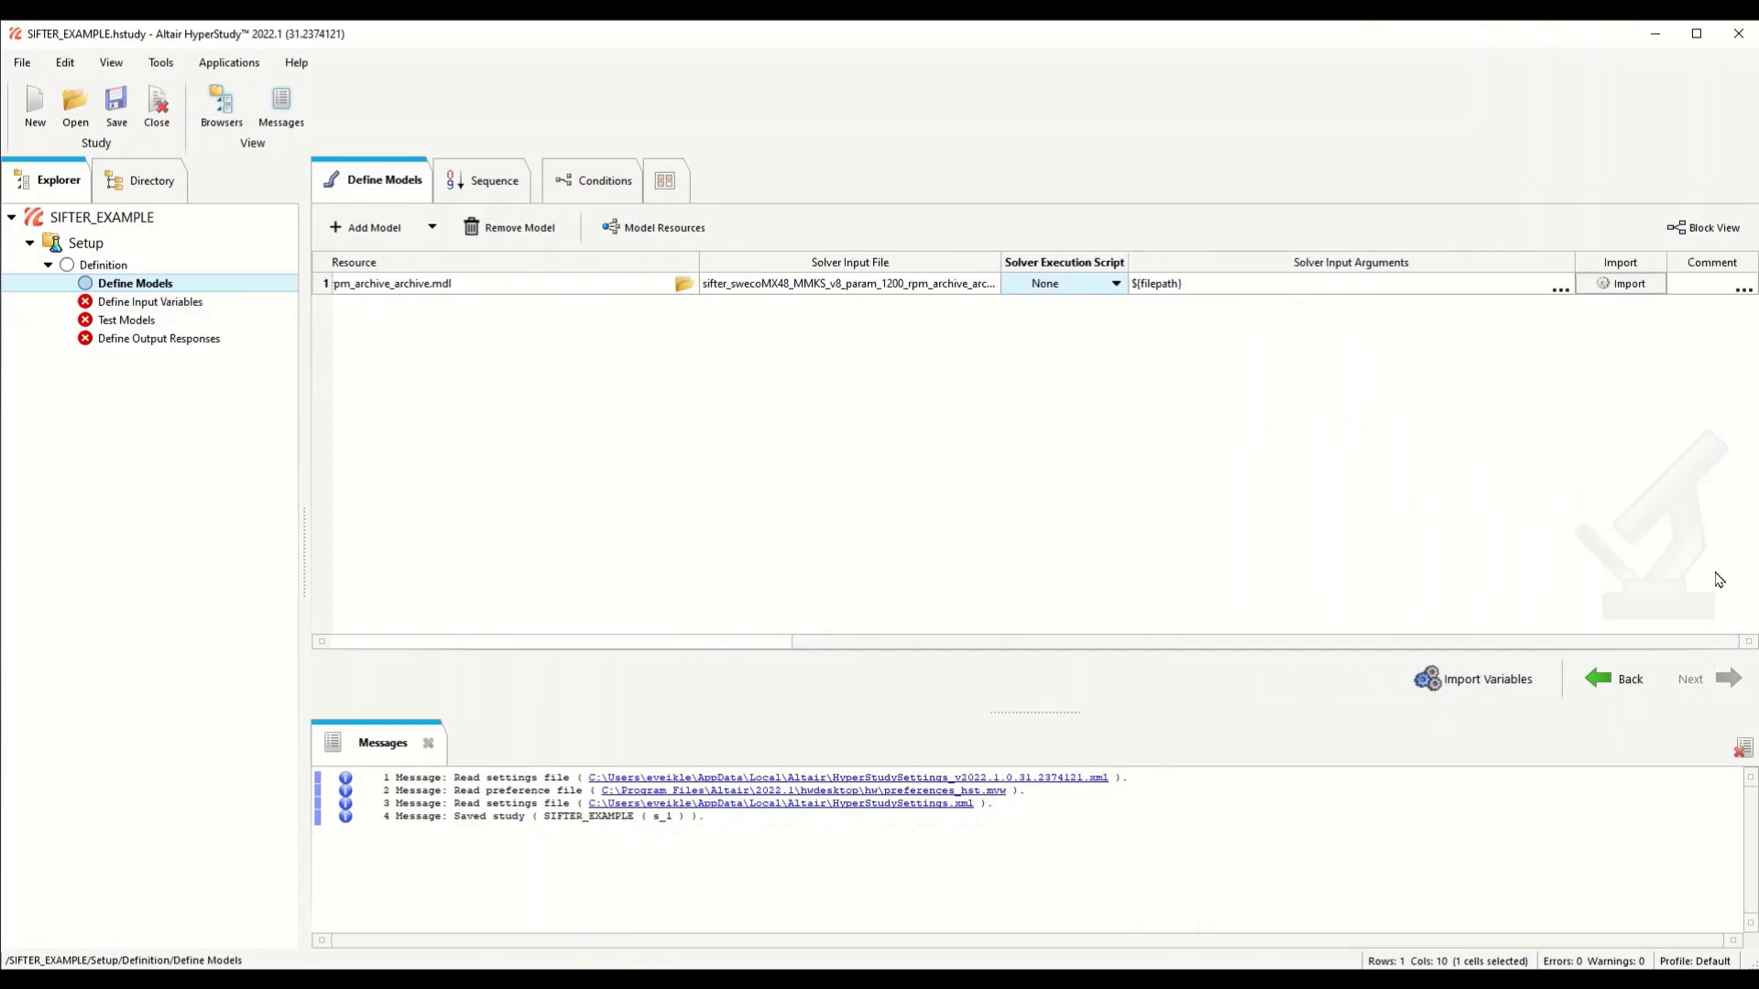
click(1627, 283)
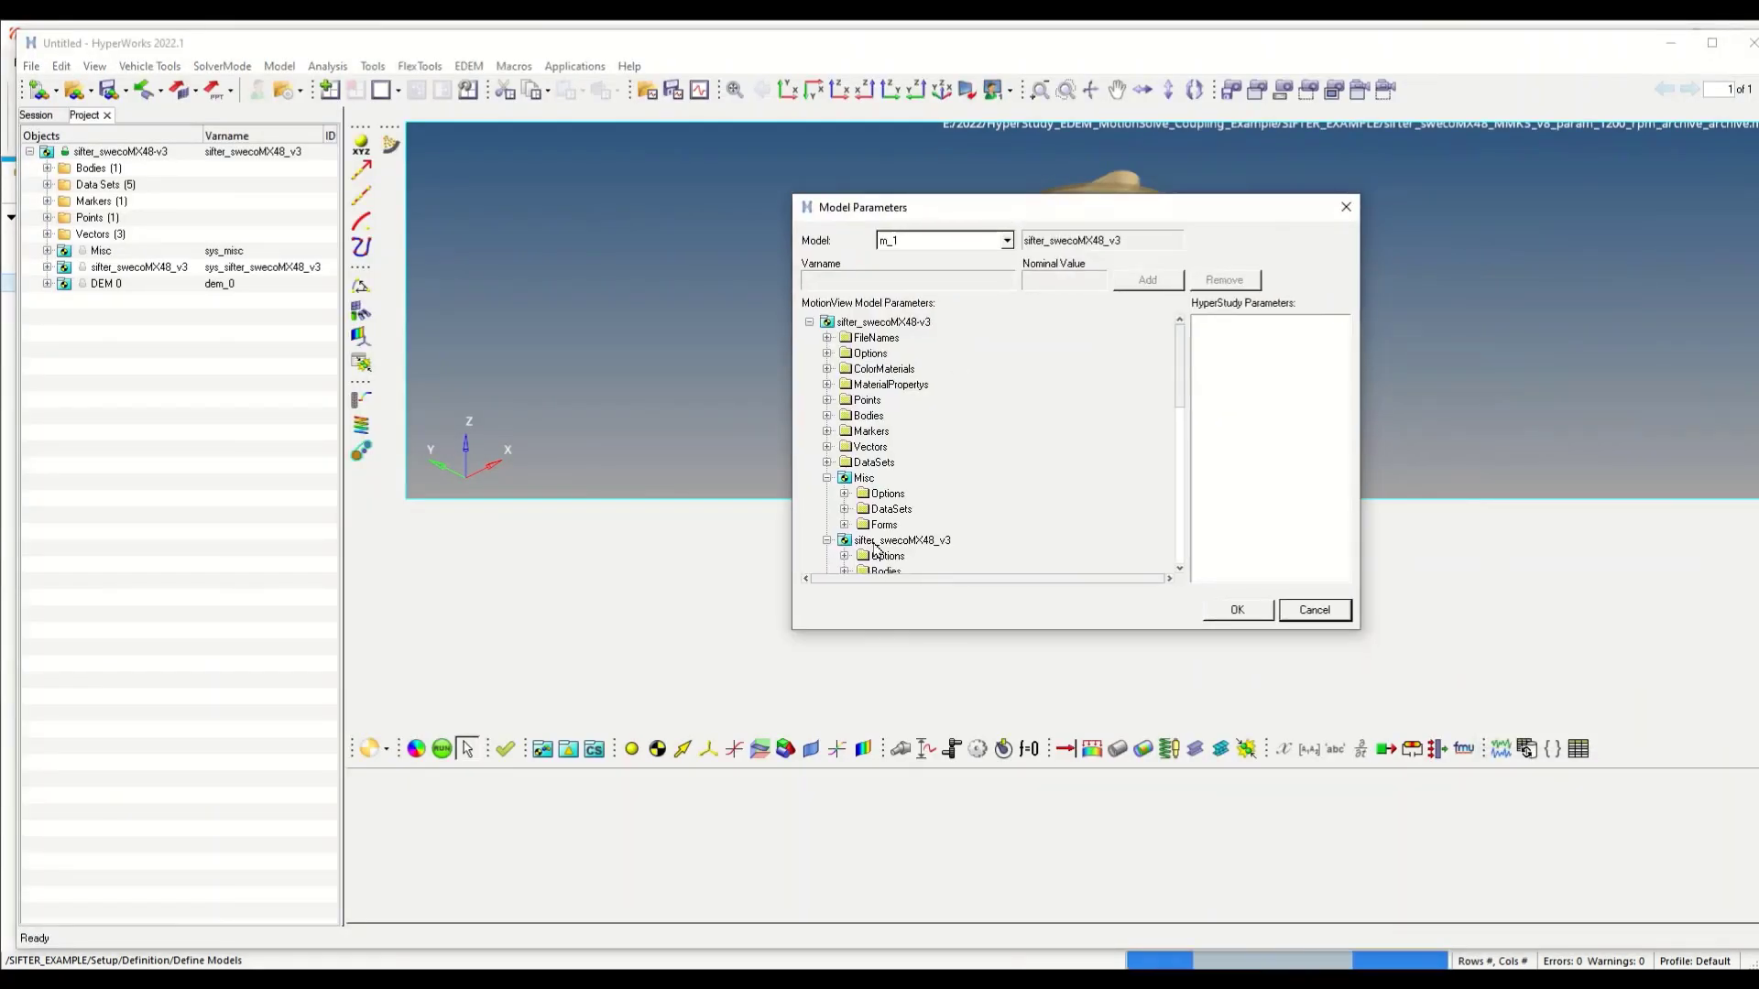
click(834, 463)
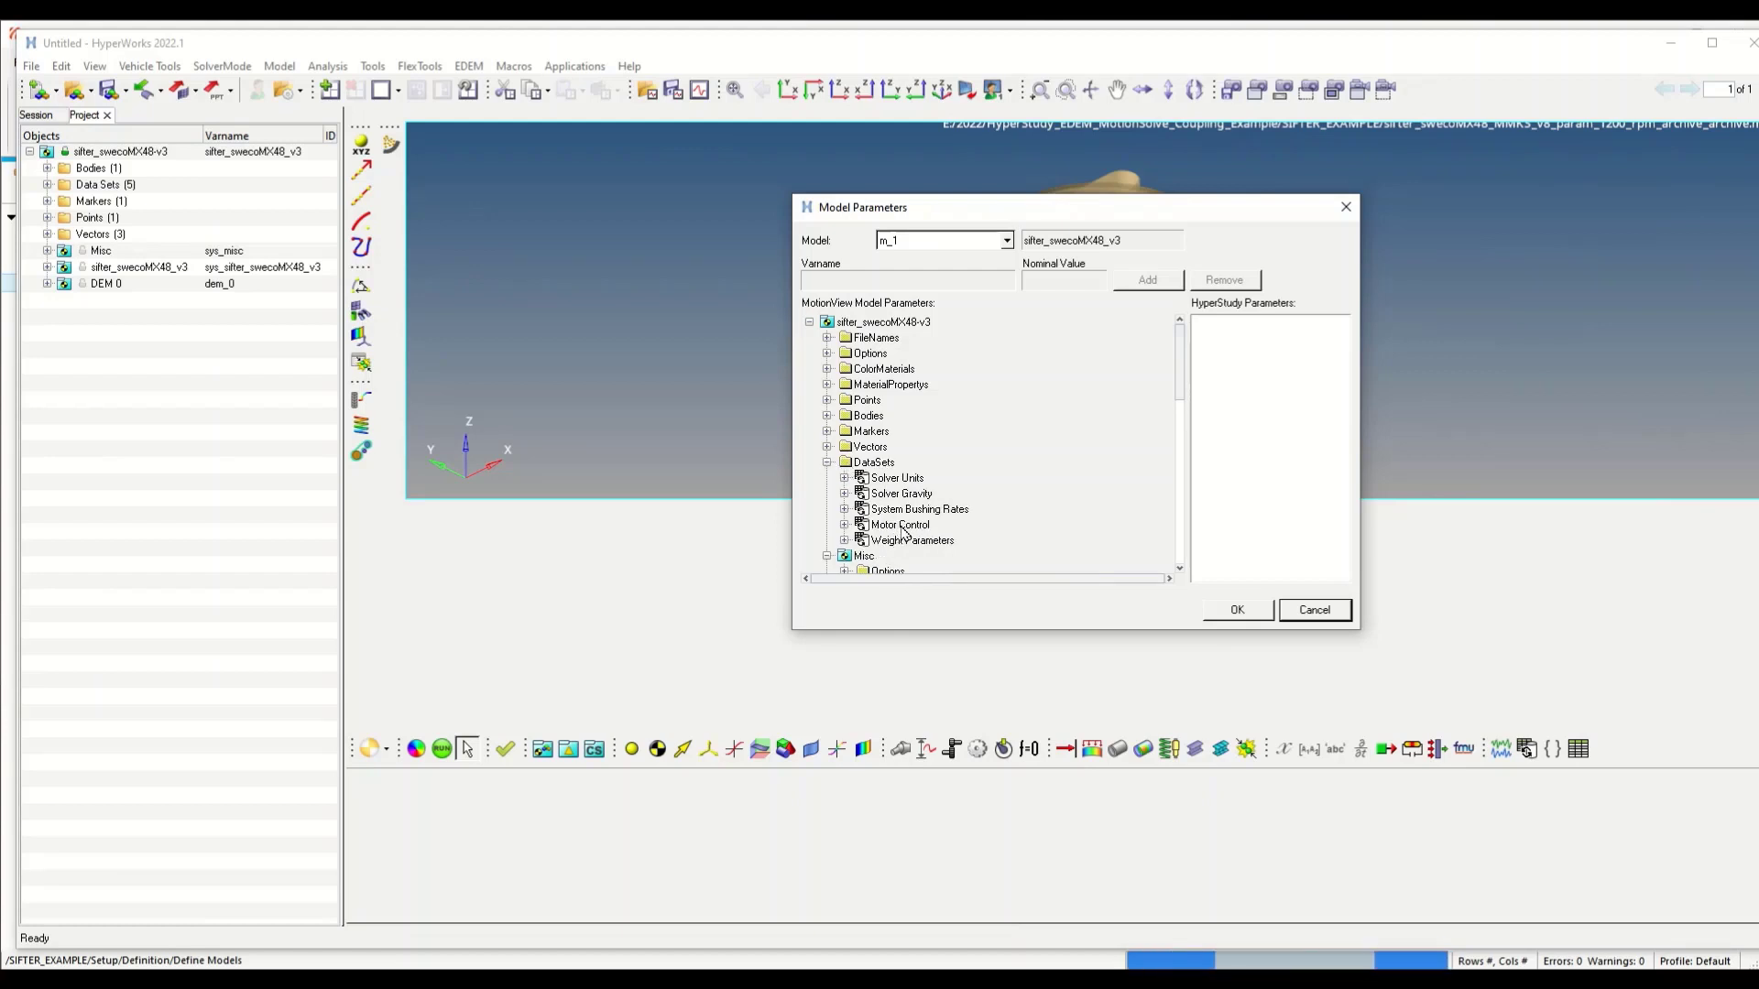
click(845, 525)
scroll(876, 527, down, 4)
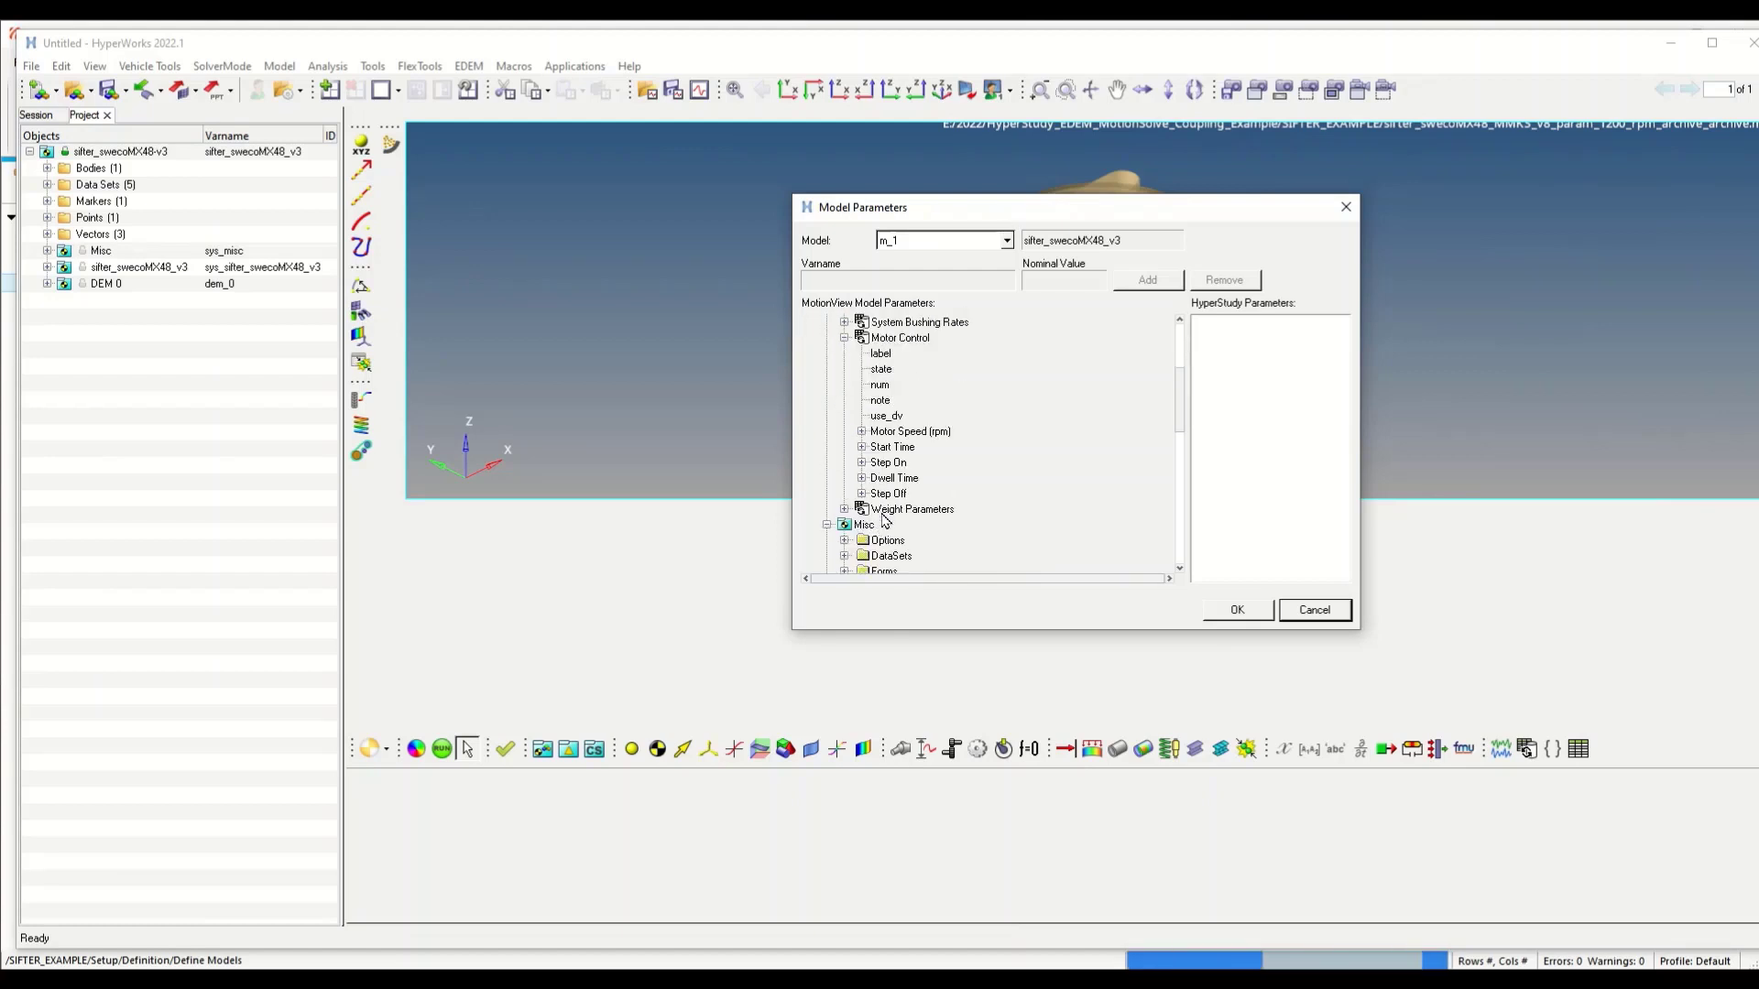
click(861, 431)
scroll(909, 449, down, 1)
click(905, 417)
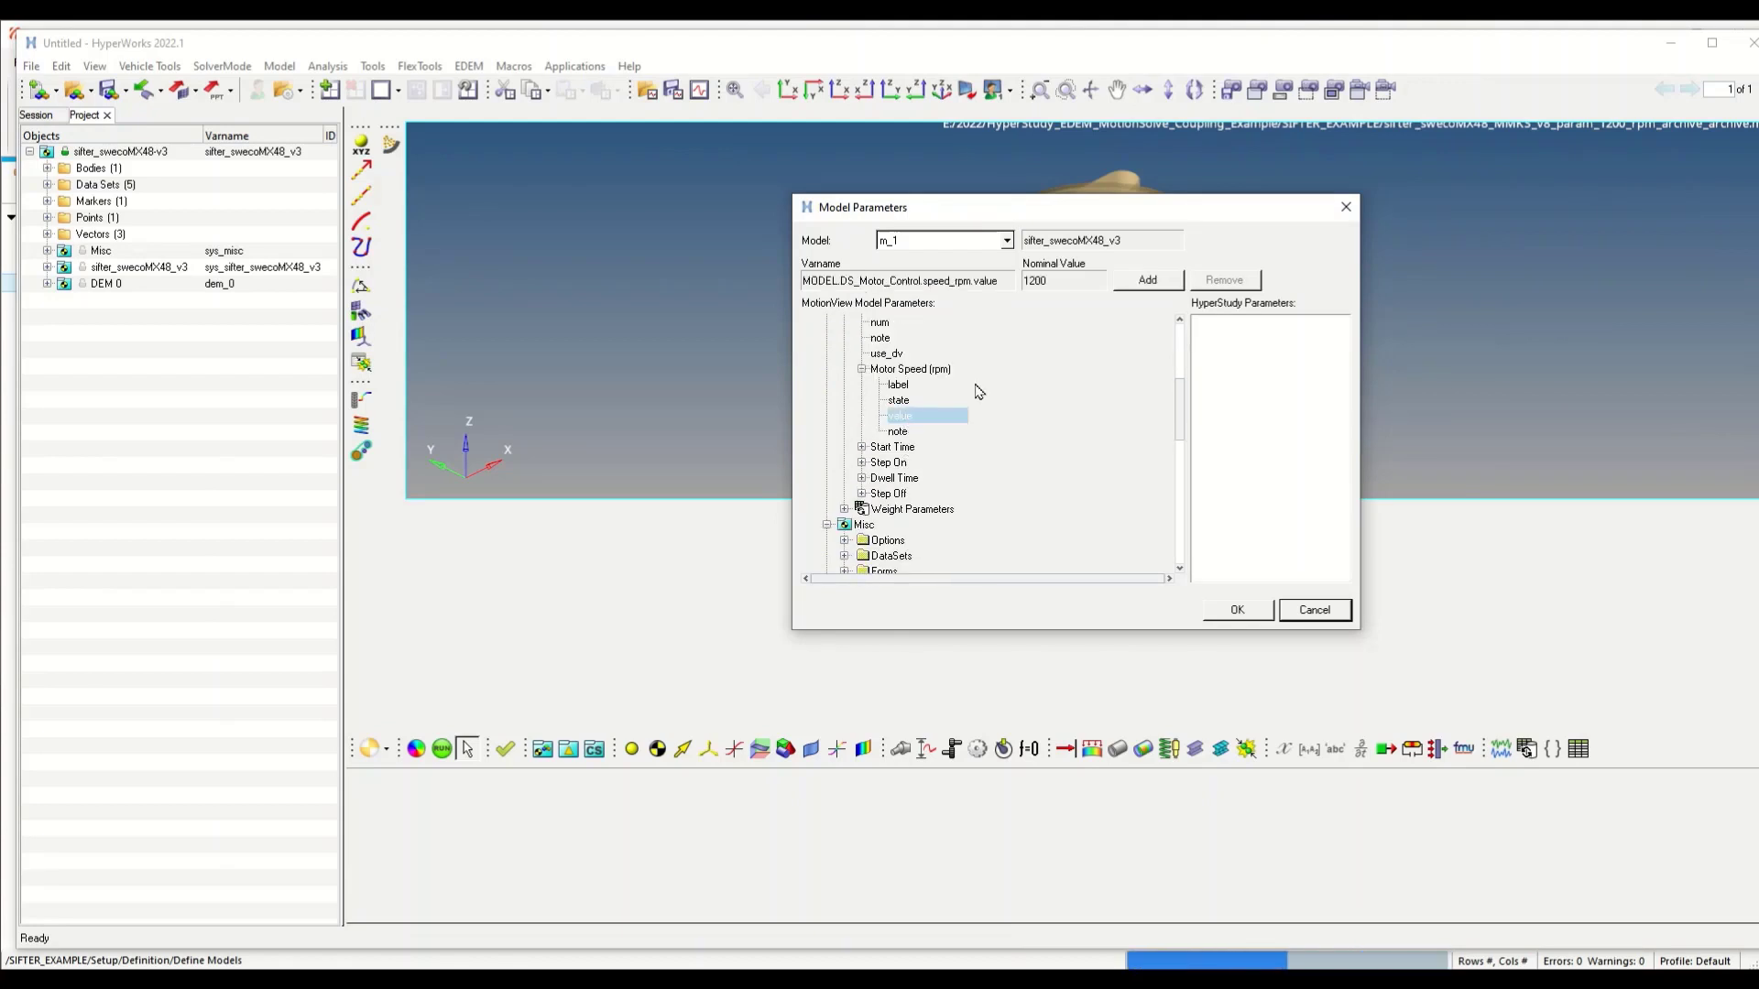
click(1146, 280)
Step: Add the Upper Weight Mass (kg) value from the Weight Parameters dataset to the HyperStudy parameters
click(843, 509)
scroll(850, 518, down, 3)
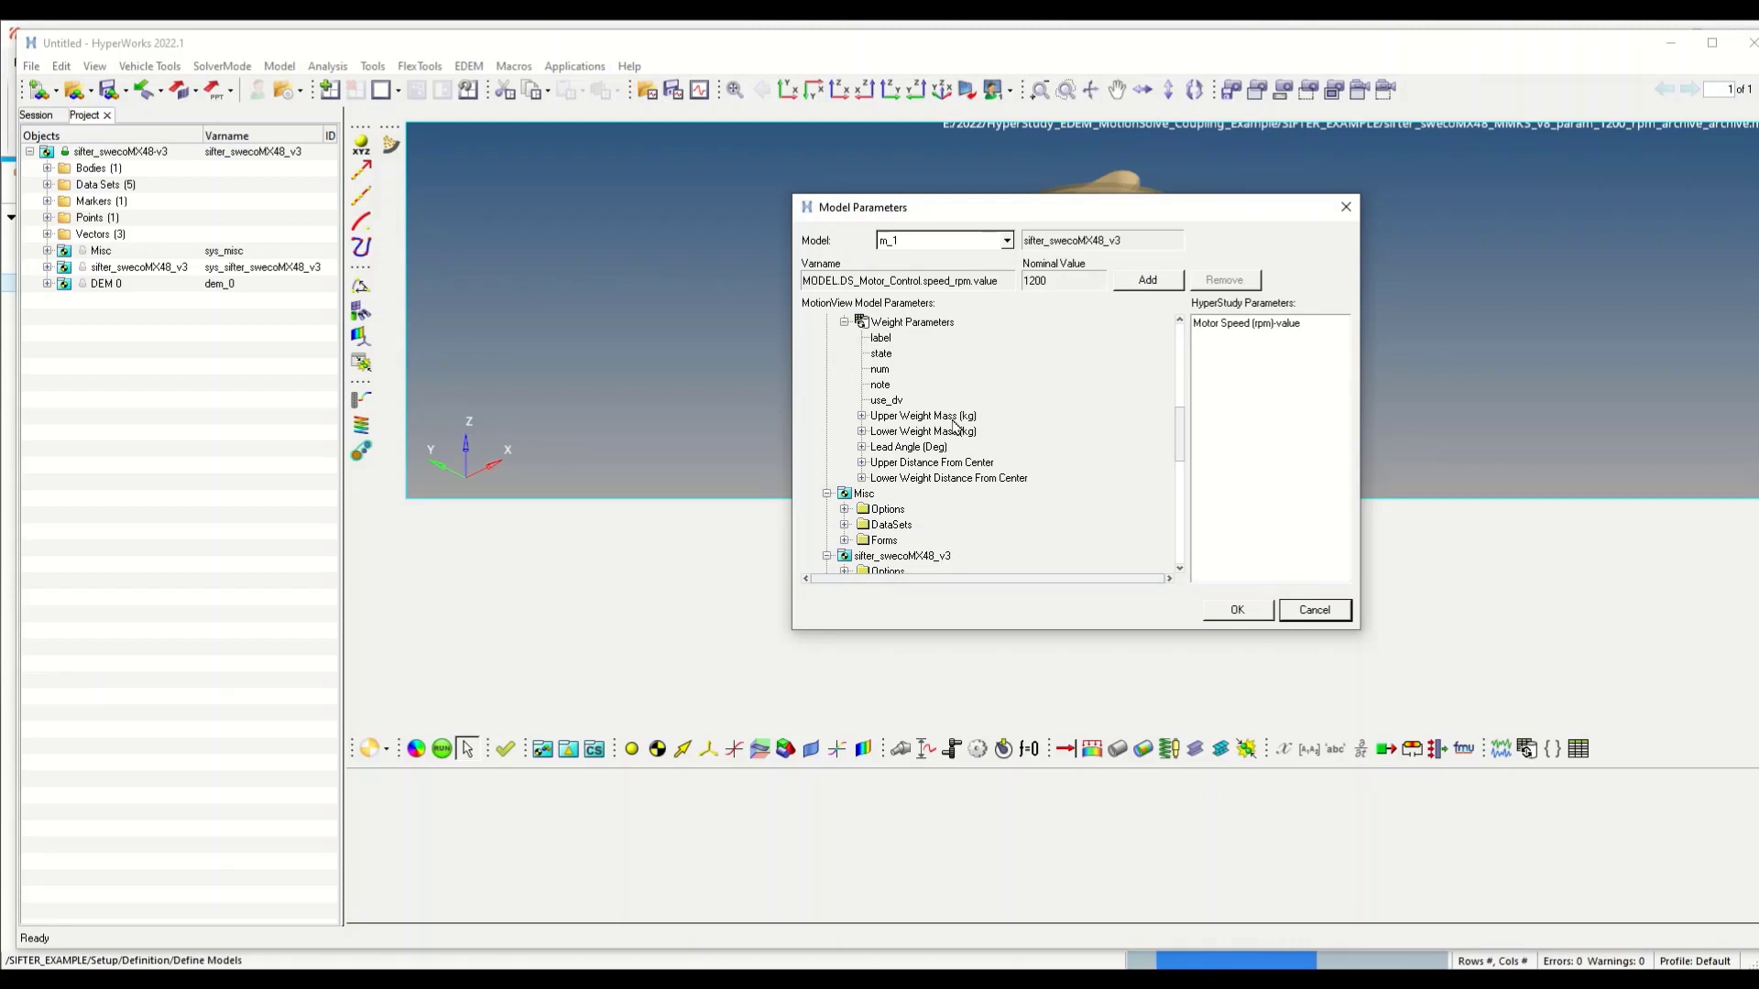
click(862, 417)
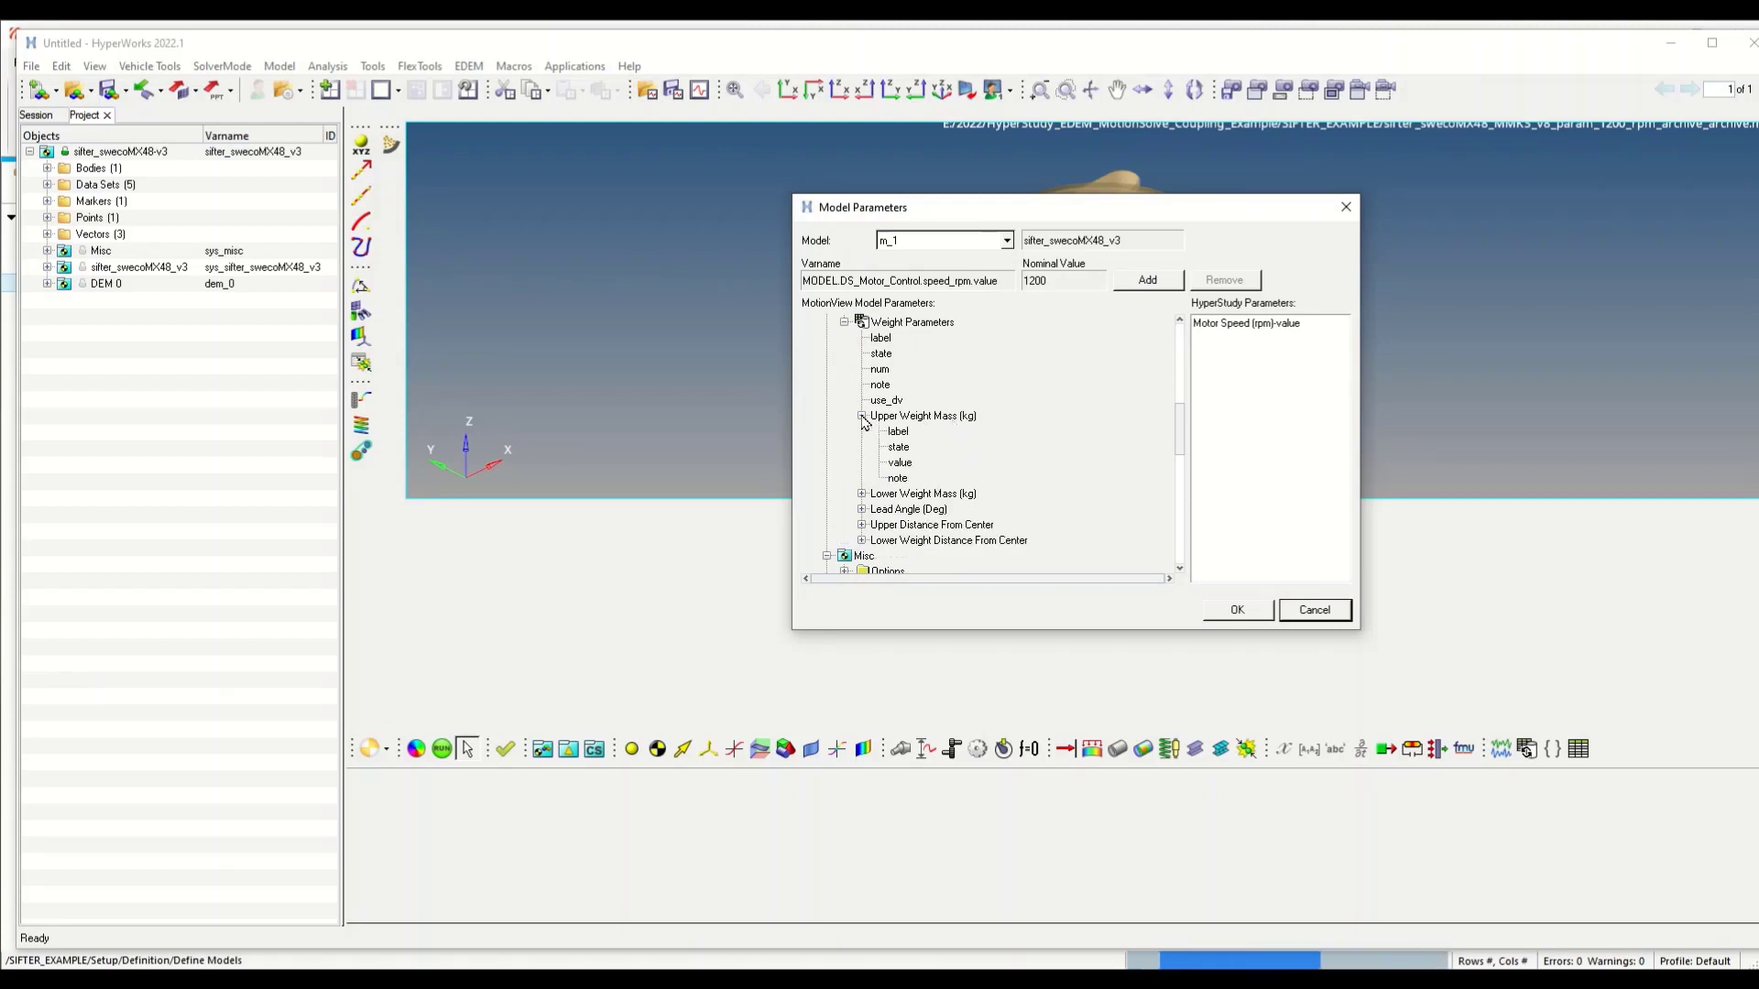
click(886, 464)
click(1152, 282)
Step: Add the Lead Angle (Deg) and Upper Distance From Center values to the HyperStudy parameters and complete the import
click(861, 509)
click(903, 495)
click(1151, 280)
click(862, 525)
click(912, 510)
click(1149, 281)
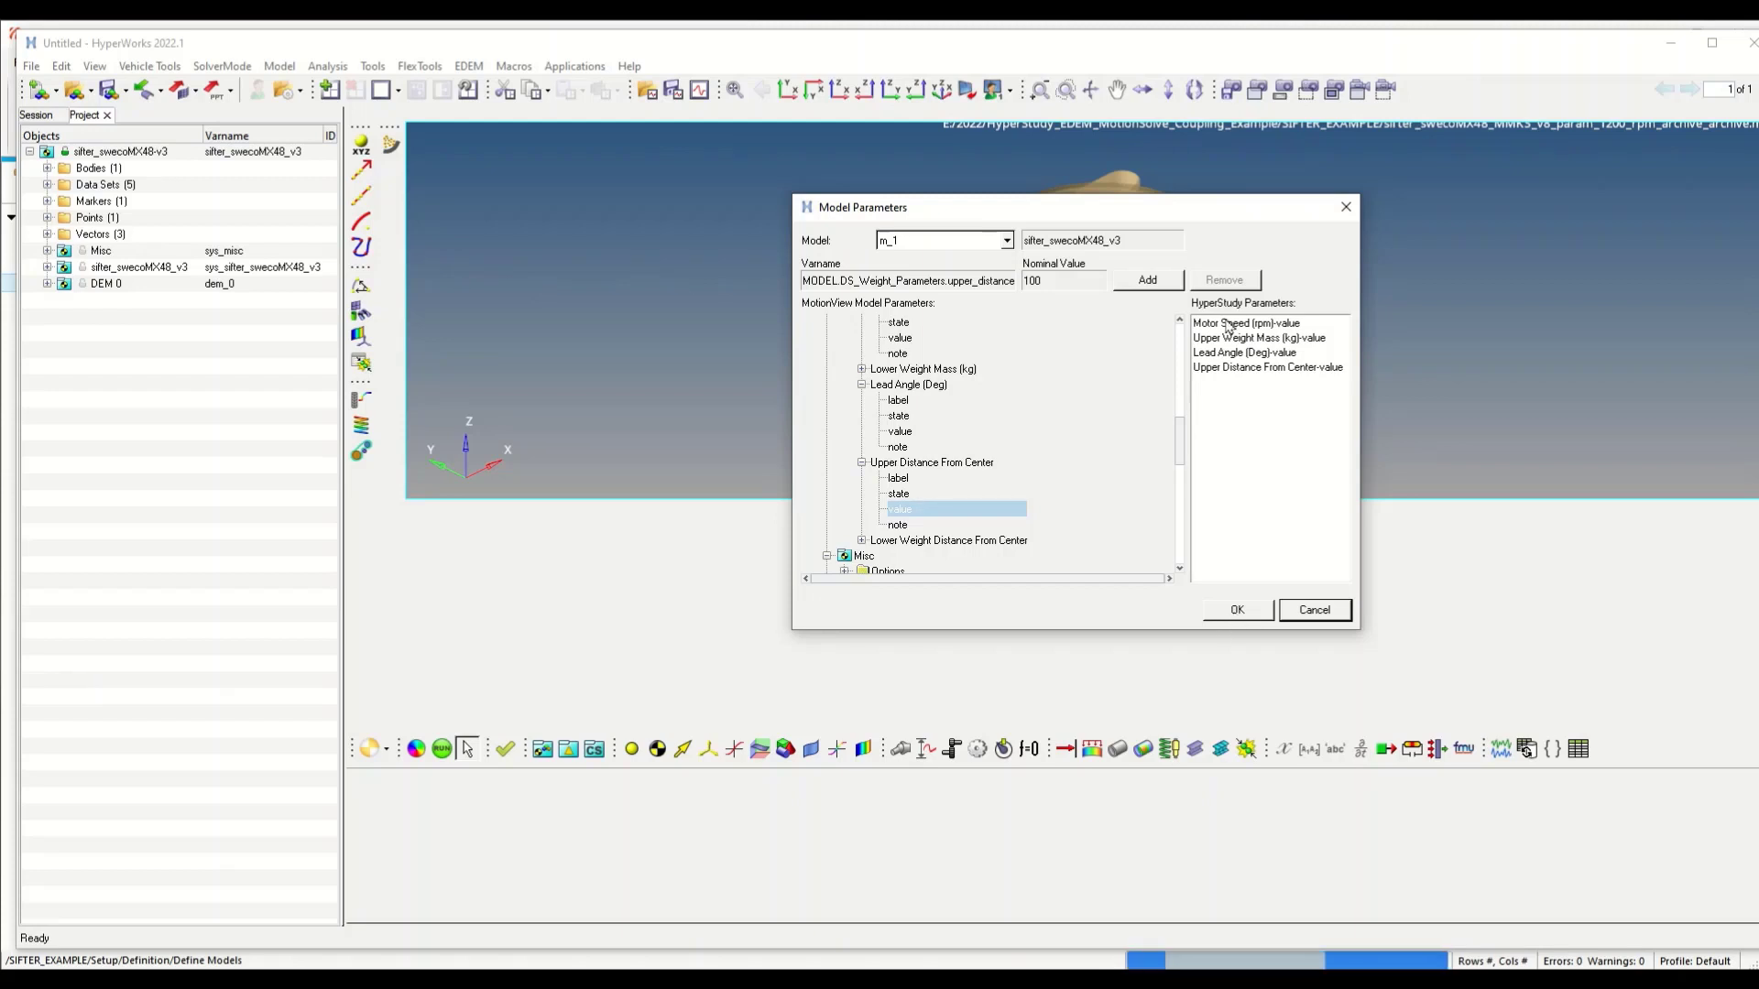
click(1238, 611)
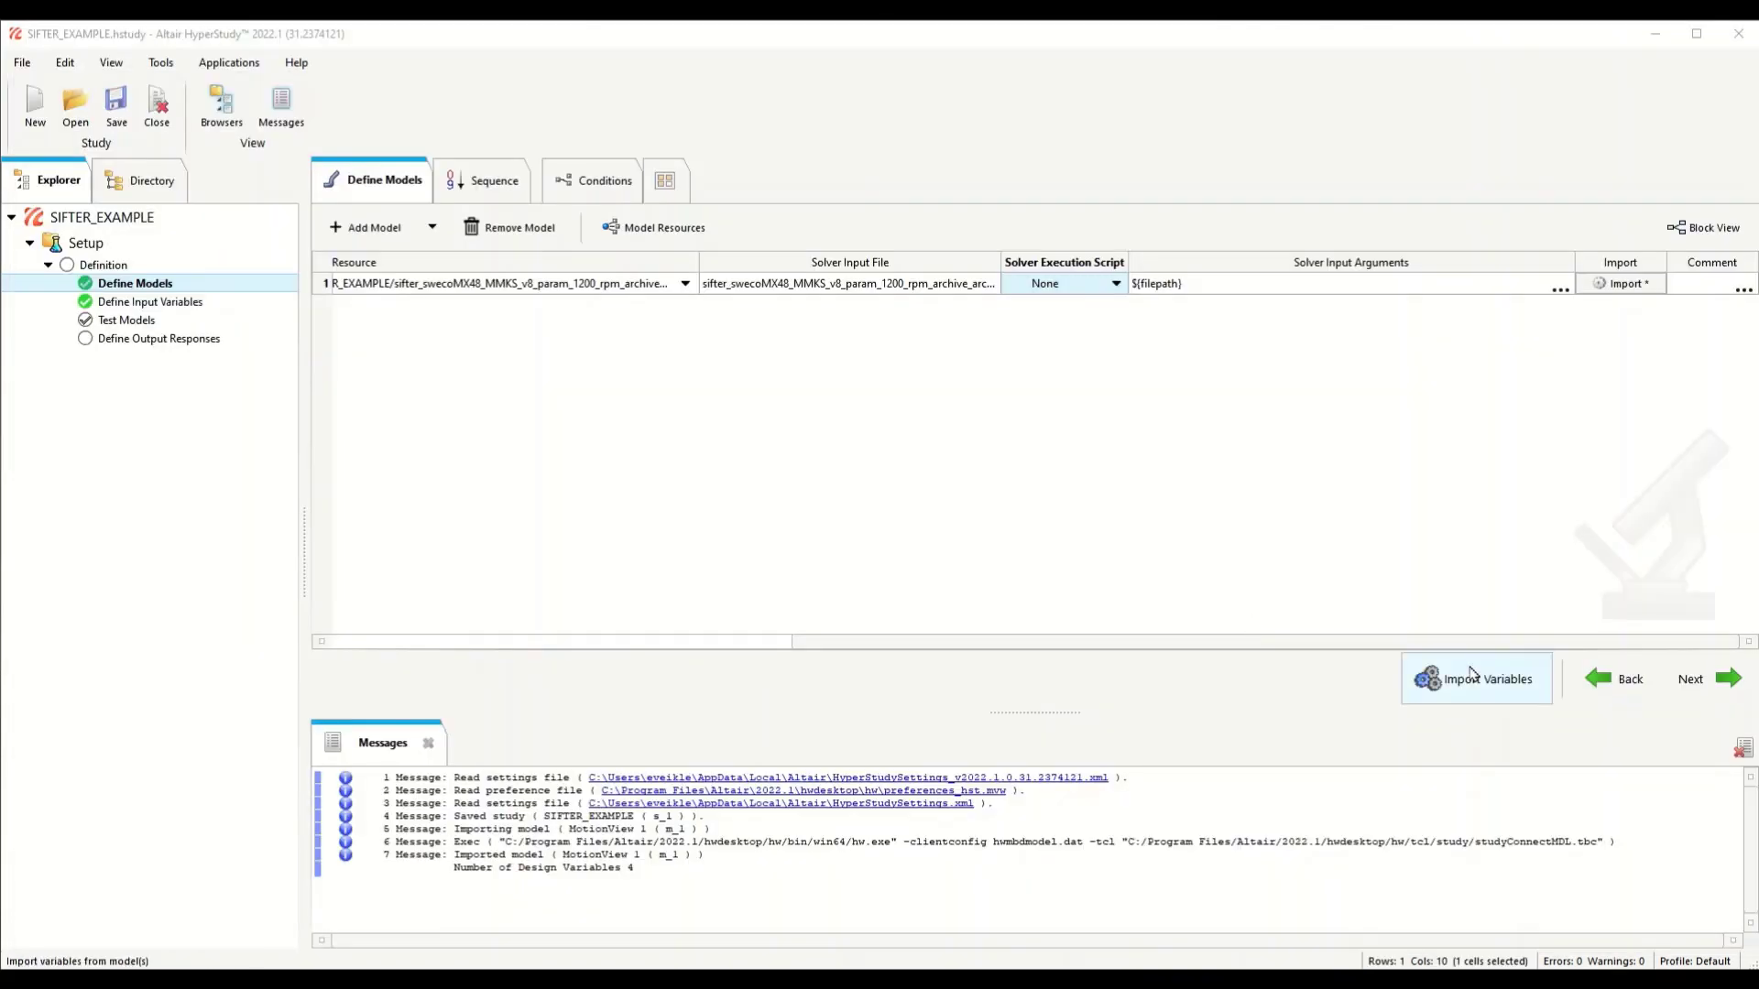
Step: Review the bounds of the imported input variables and recheck the MotionView model definition
click(1722, 679)
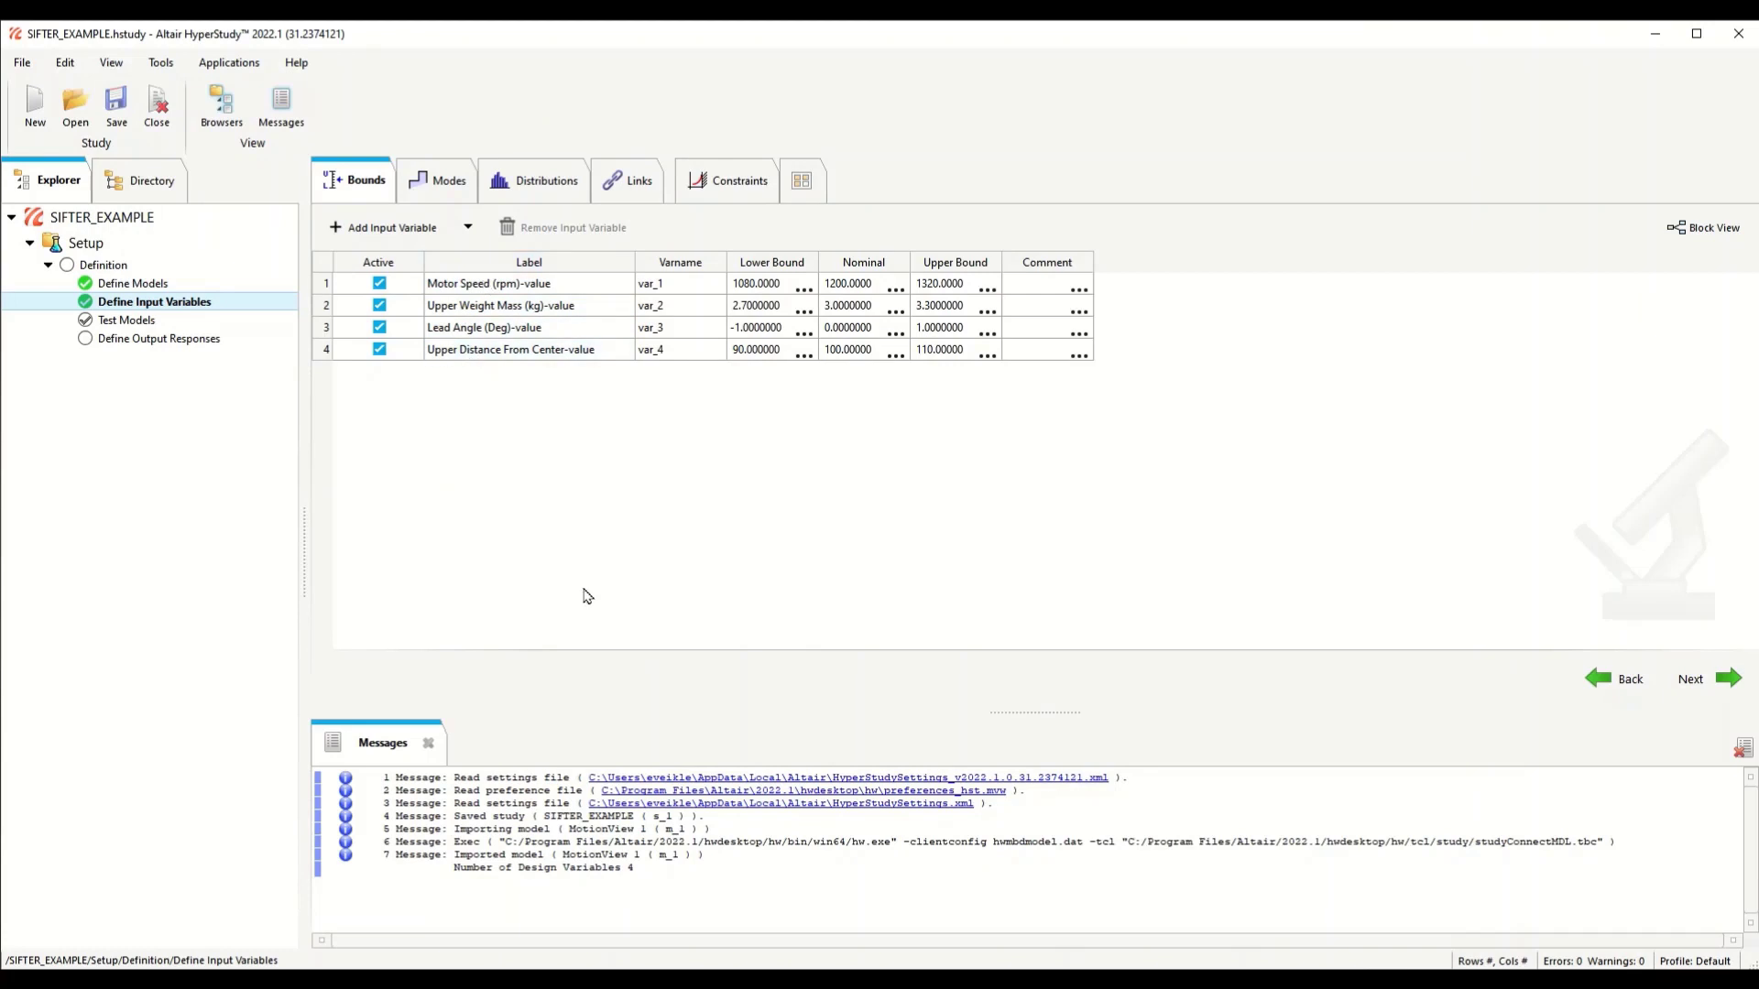
click(1617, 680)
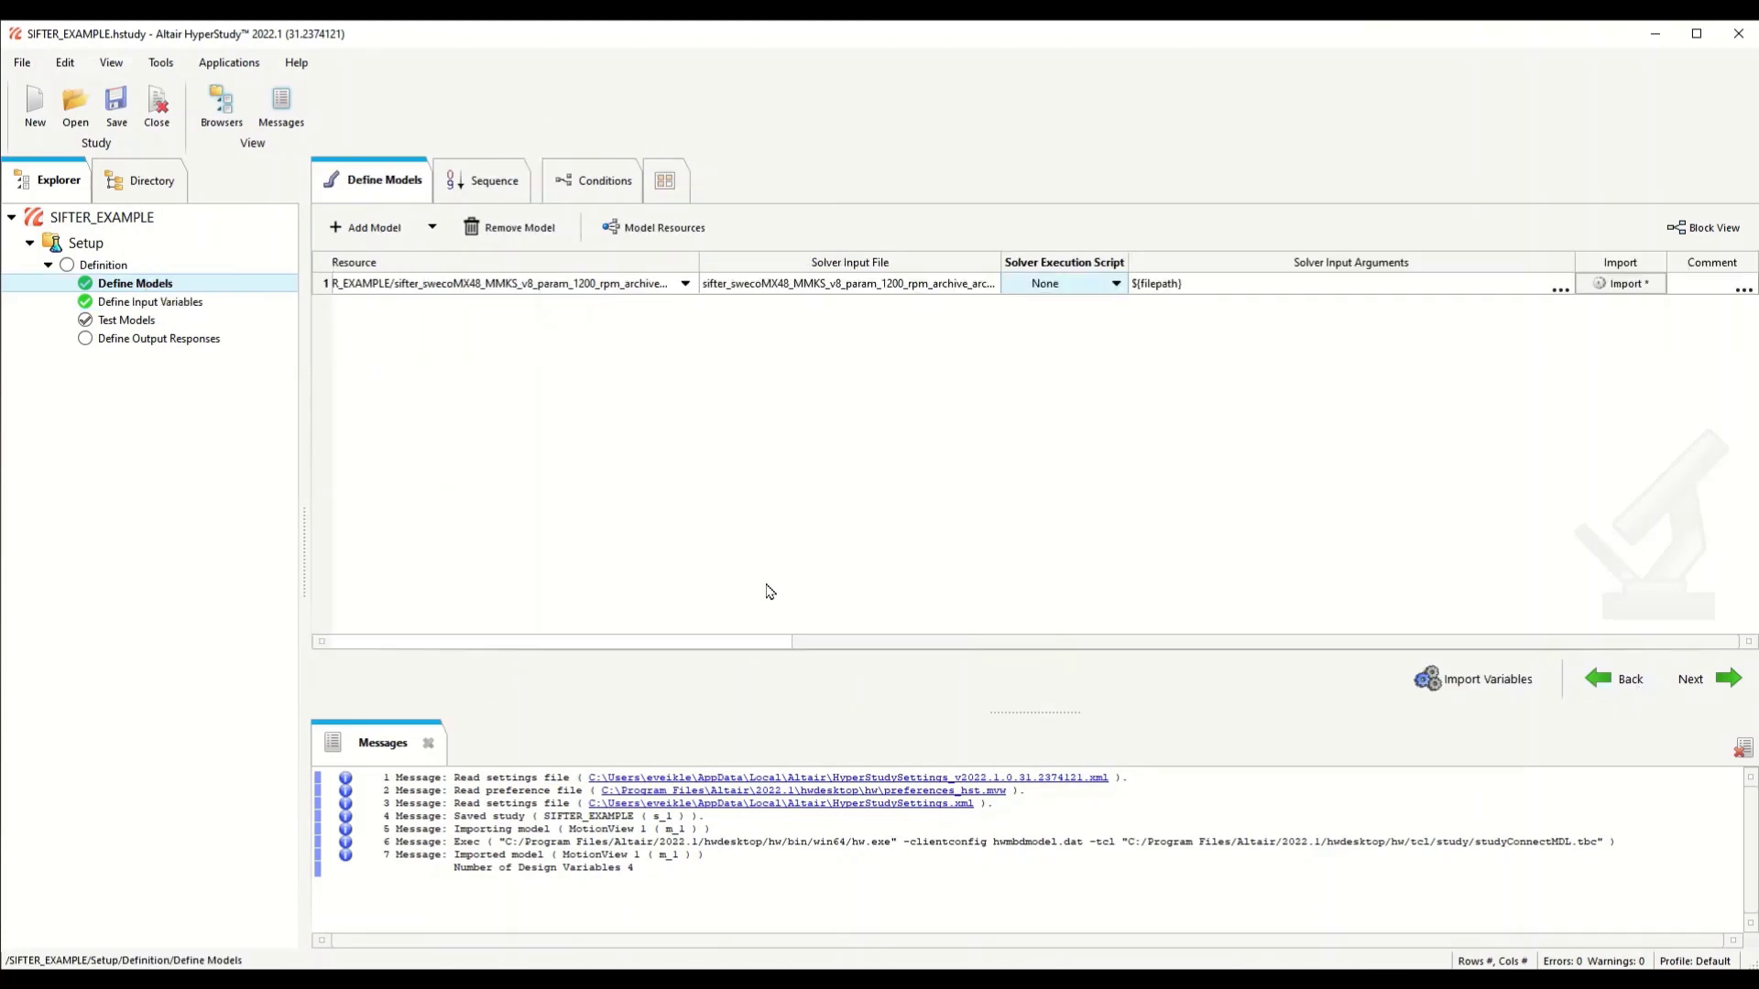
drag(817, 643, 960, 649)
click(1712, 670)
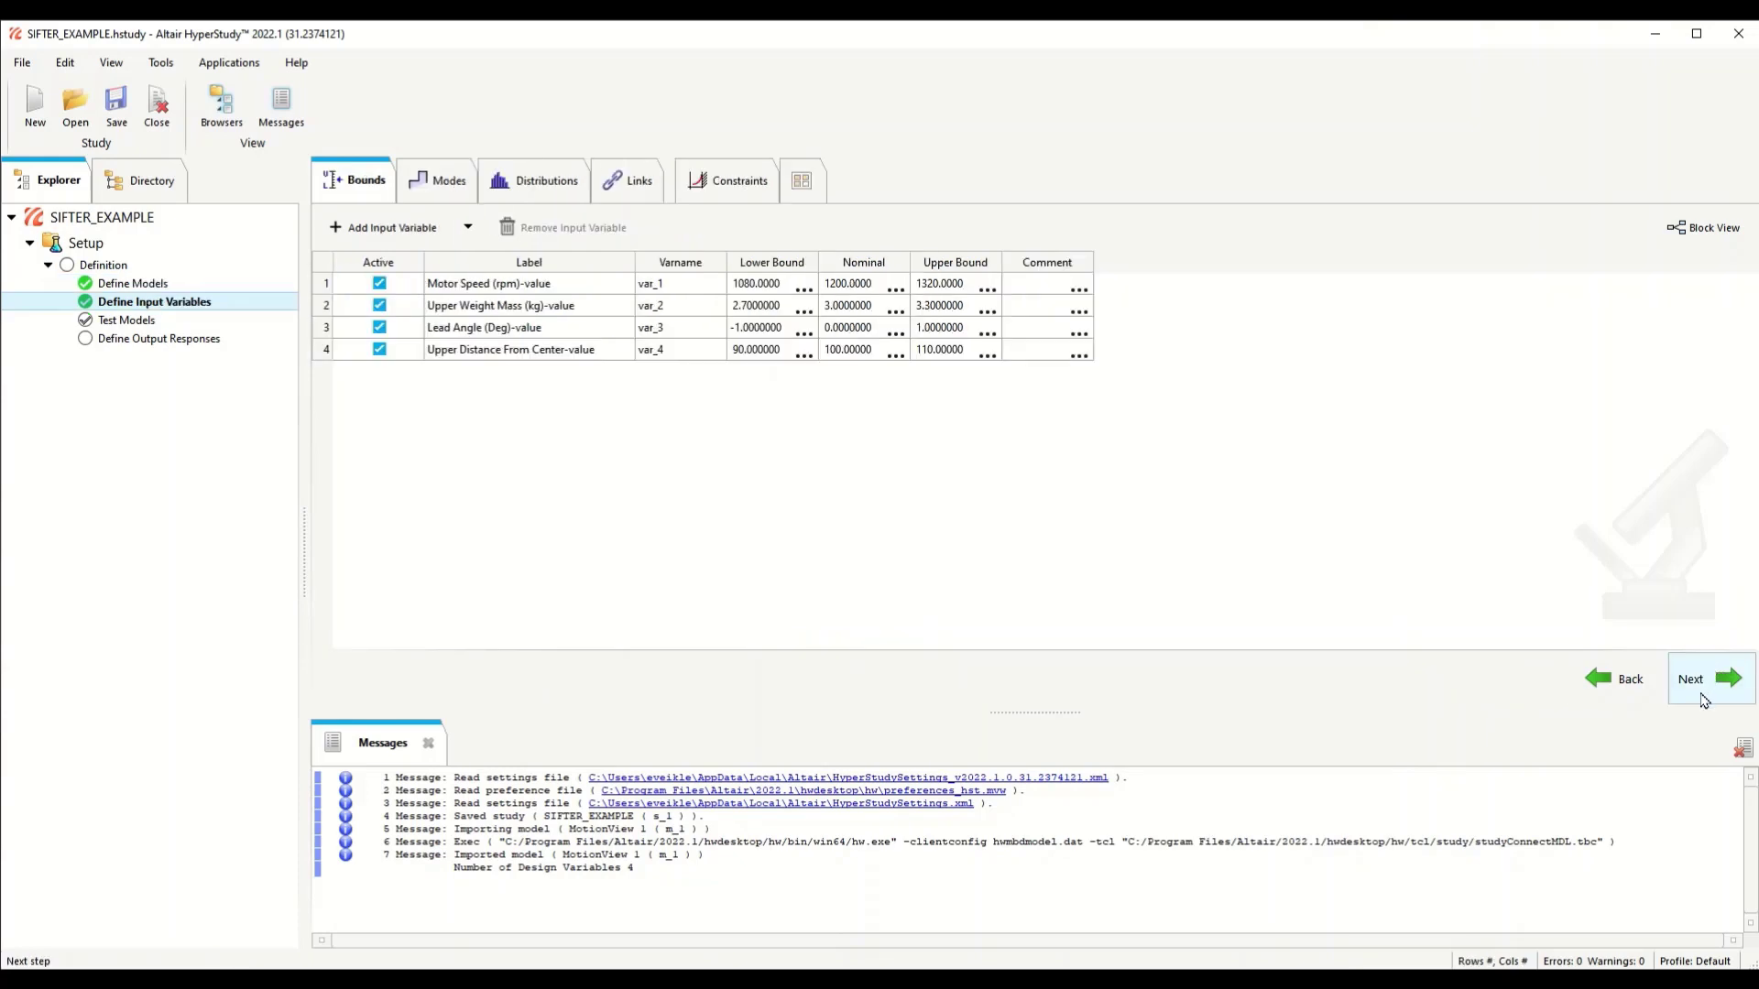
Step: Run the definition test for the MotionView 1 model and return to the model definitions
click(1733, 689)
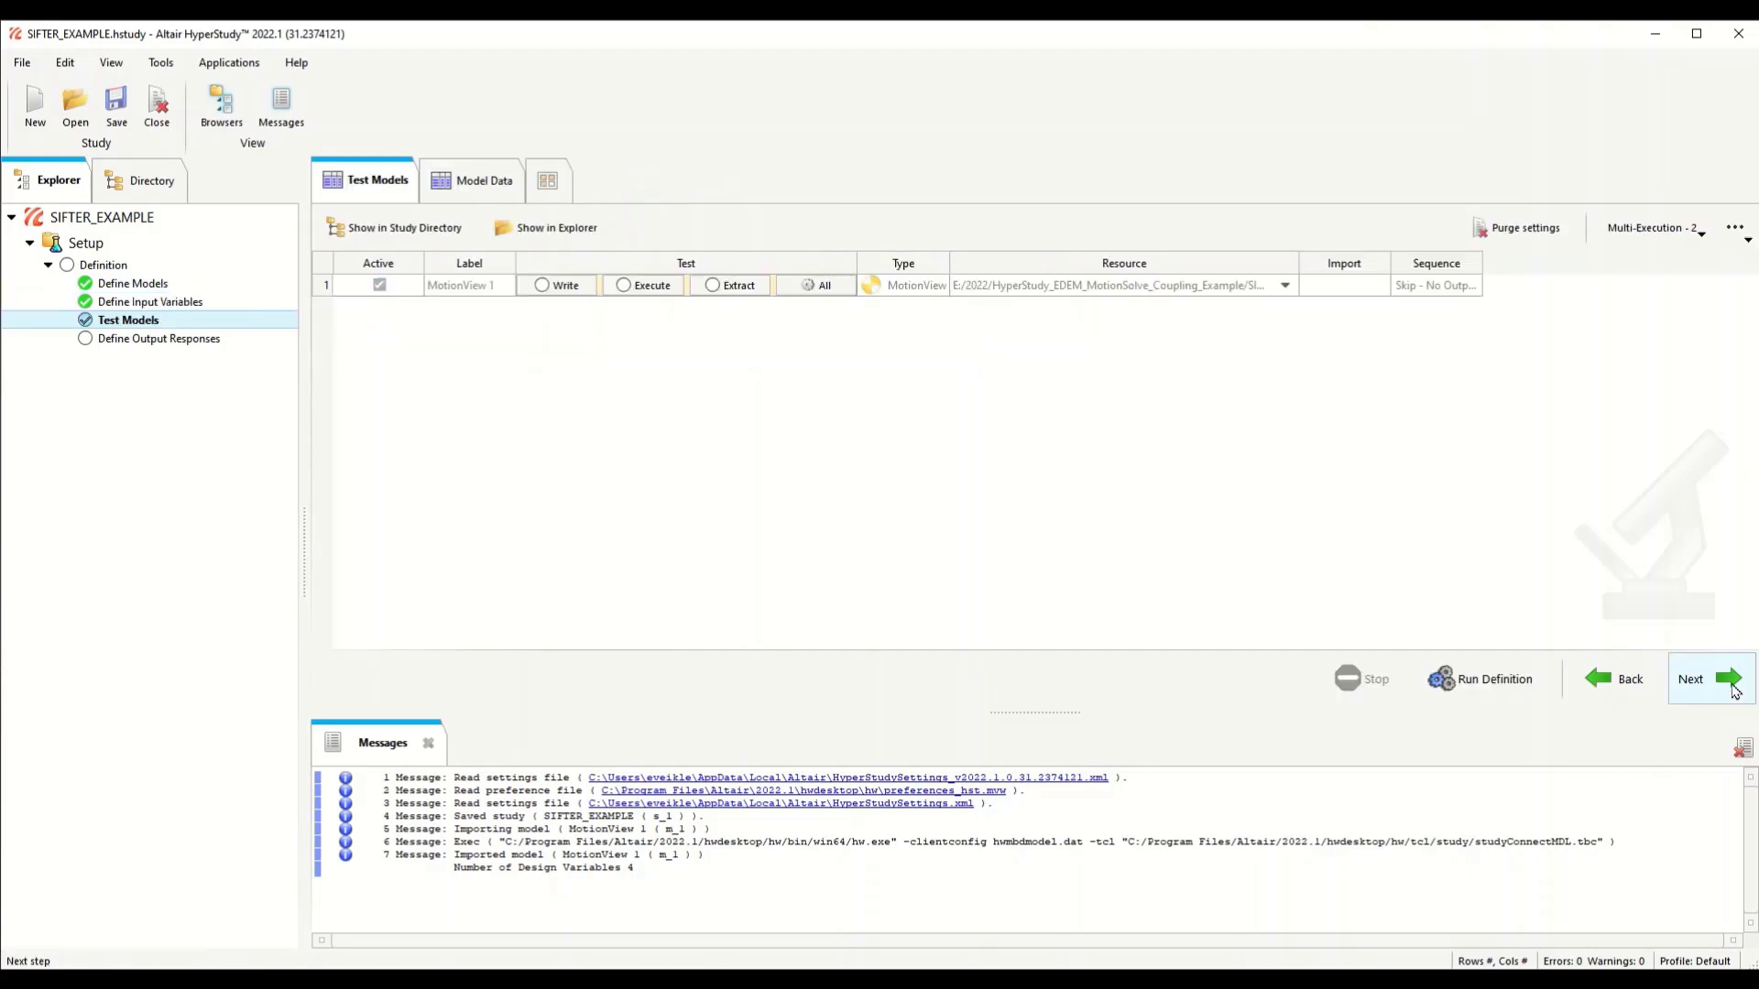
click(1477, 687)
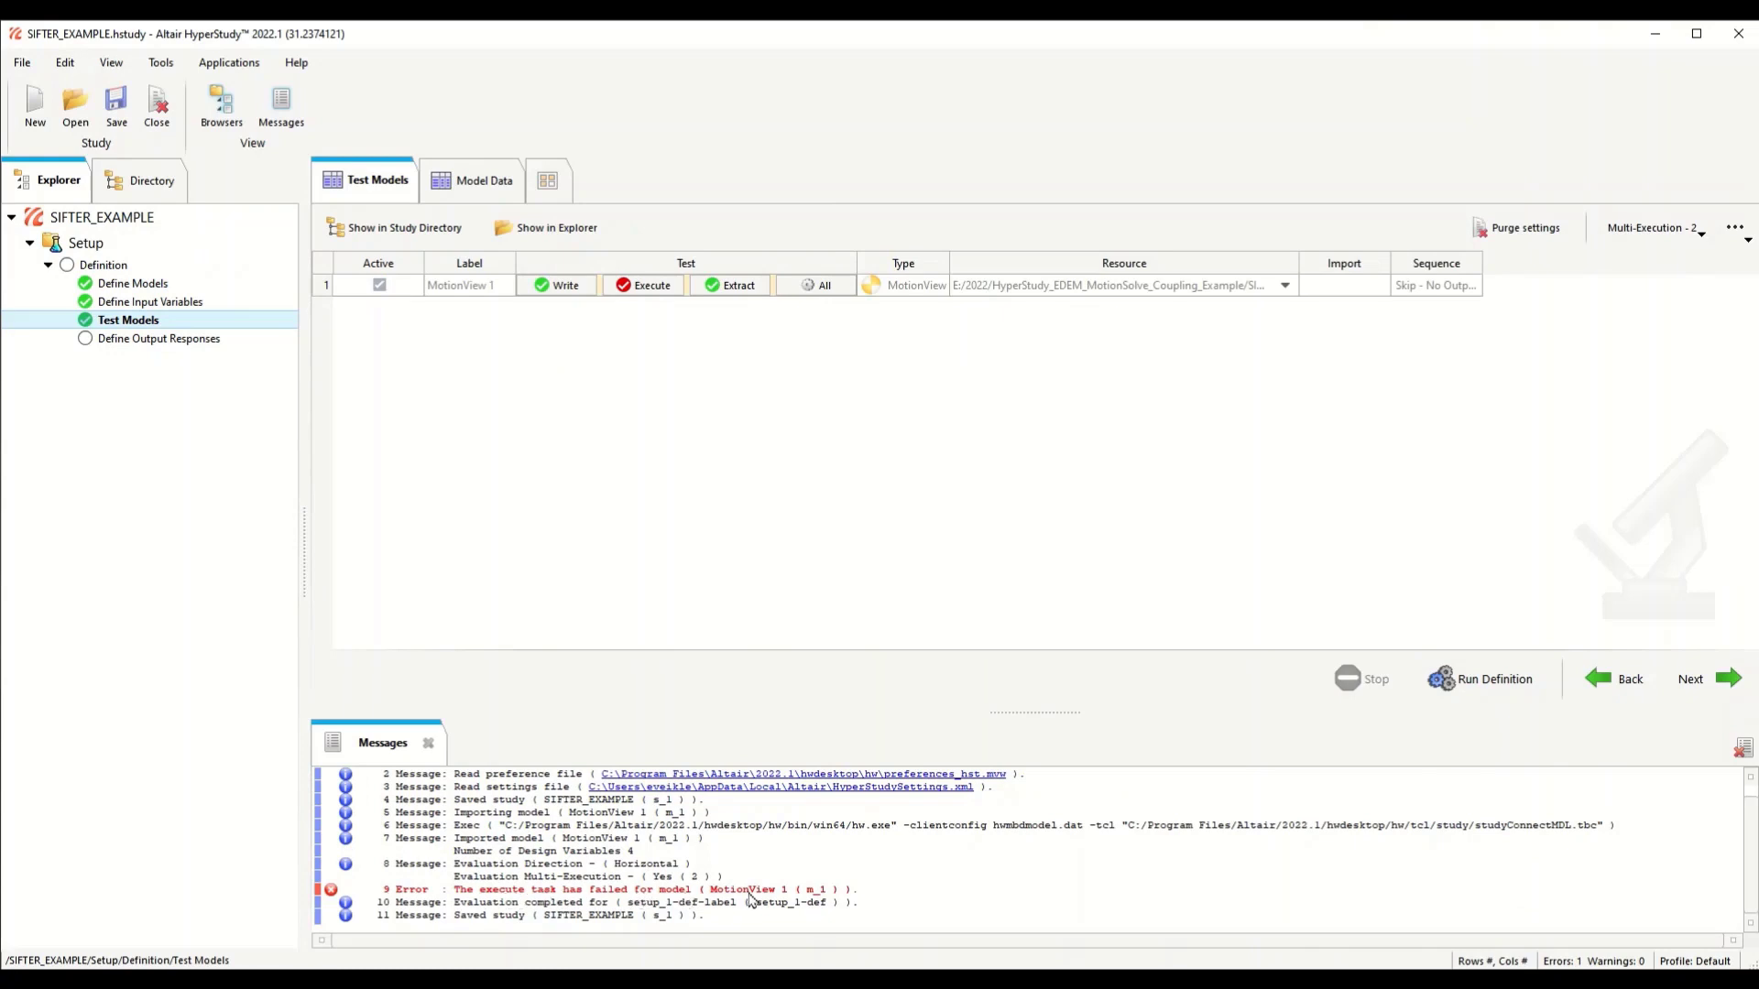
click(1617, 679)
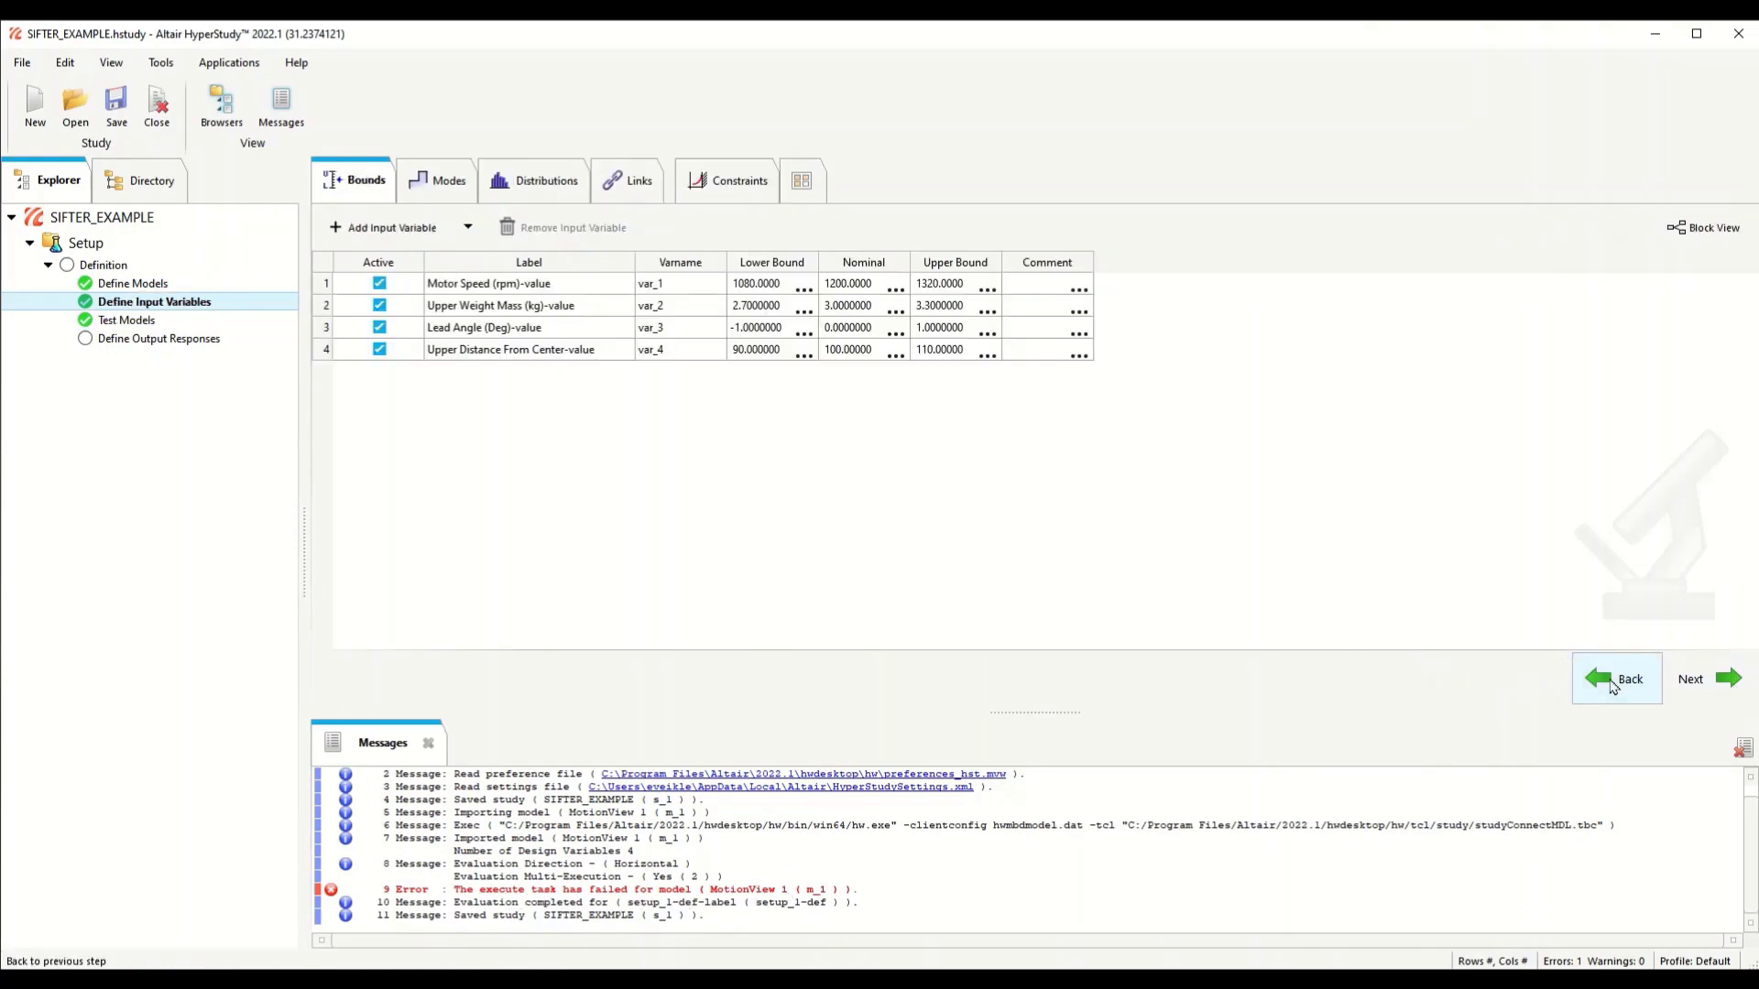
click(1617, 679)
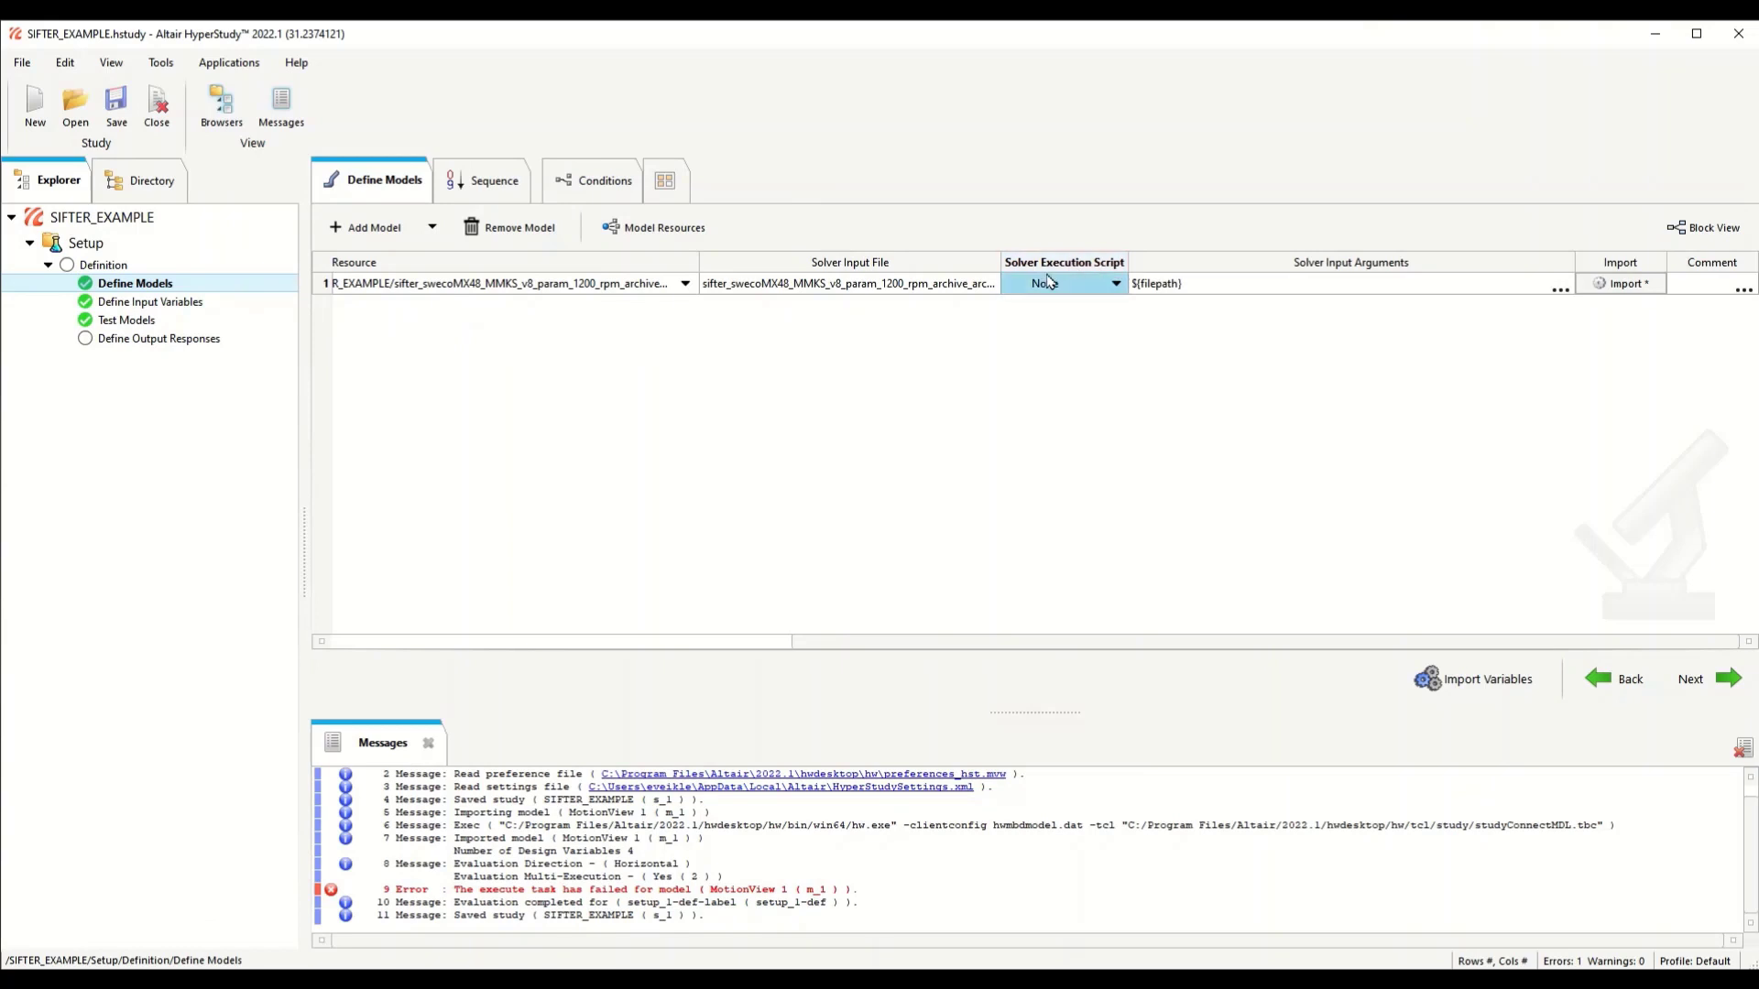
Step: Inspect the files generated in the test run folder approaches\setup_1-def\run__00001\m_1, including the archive XML file
click(703, 971)
double_click(266, 318)
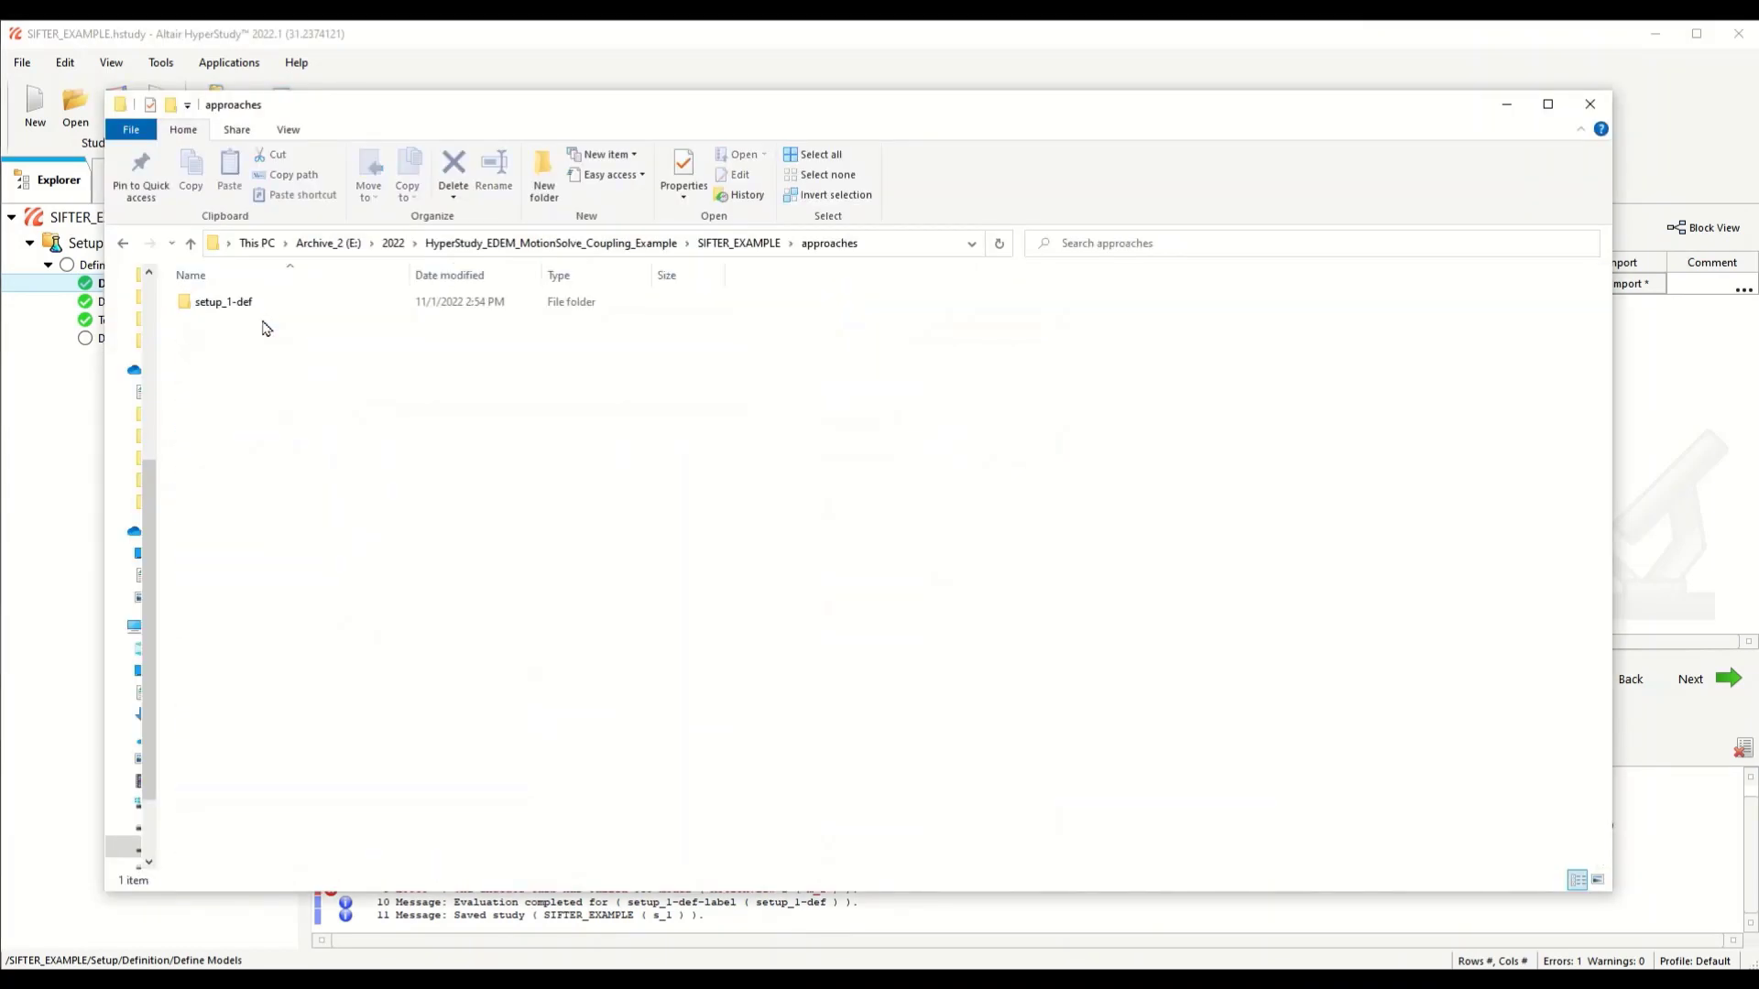
double_click(263, 303)
double_click(263, 303)
double_click(262, 303)
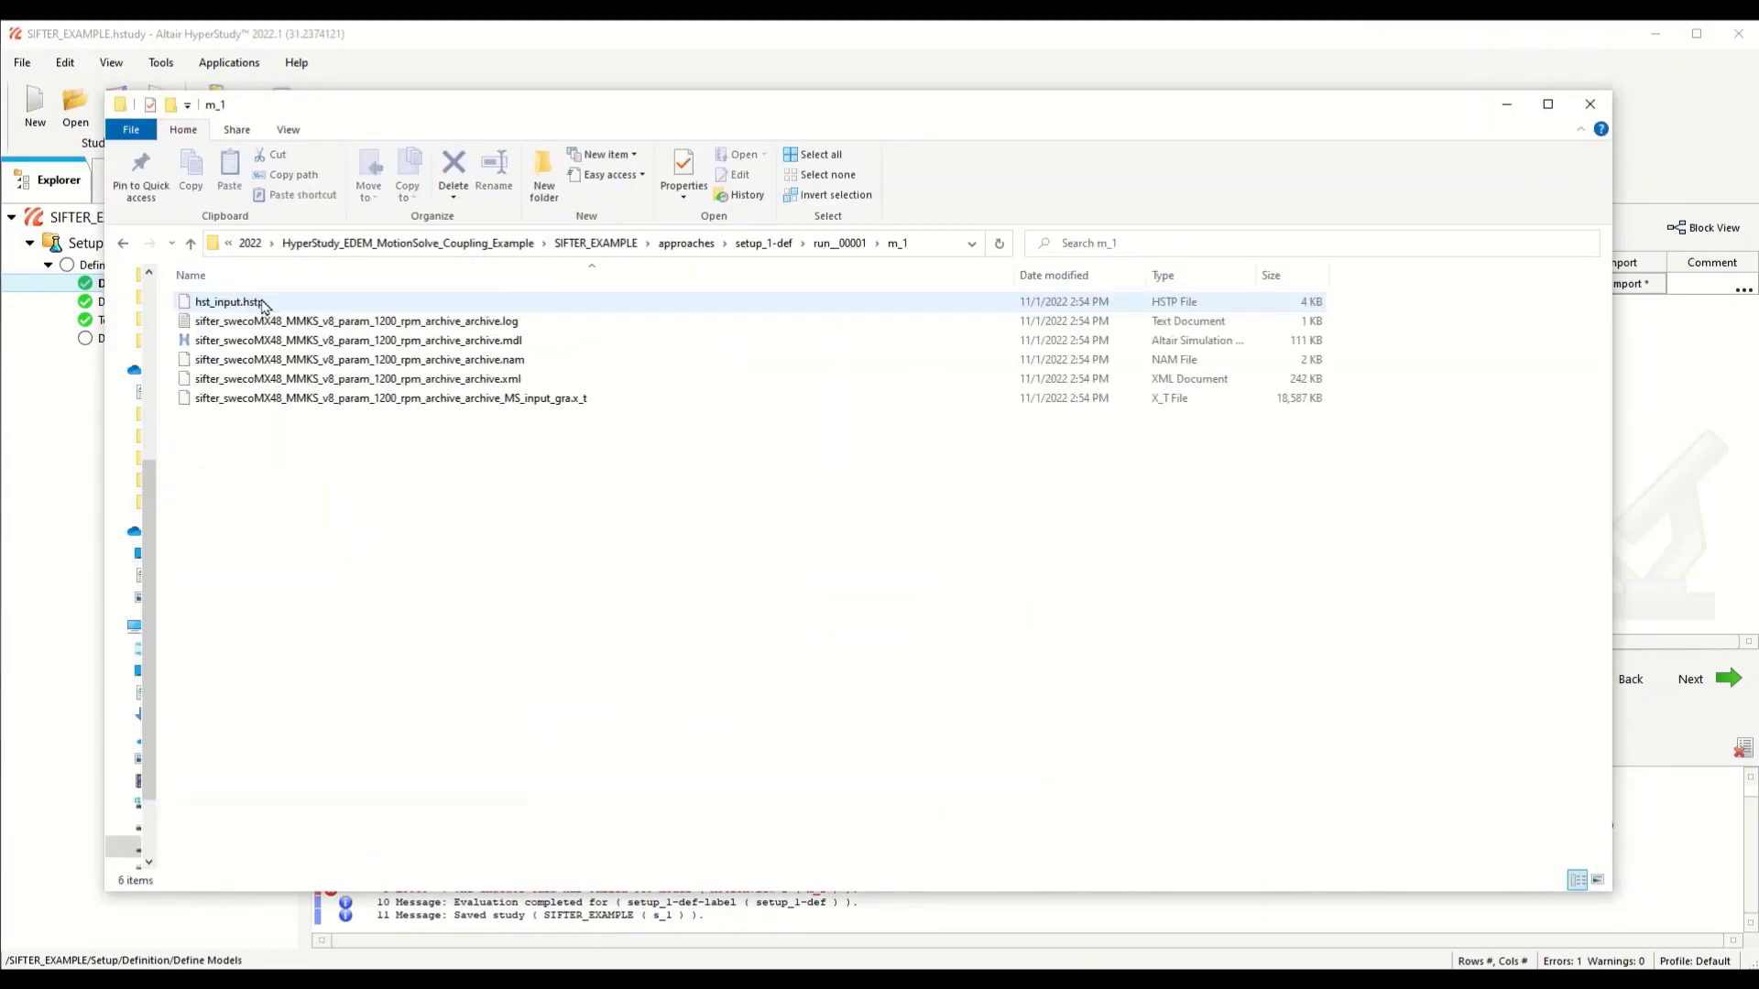
click(525, 381)
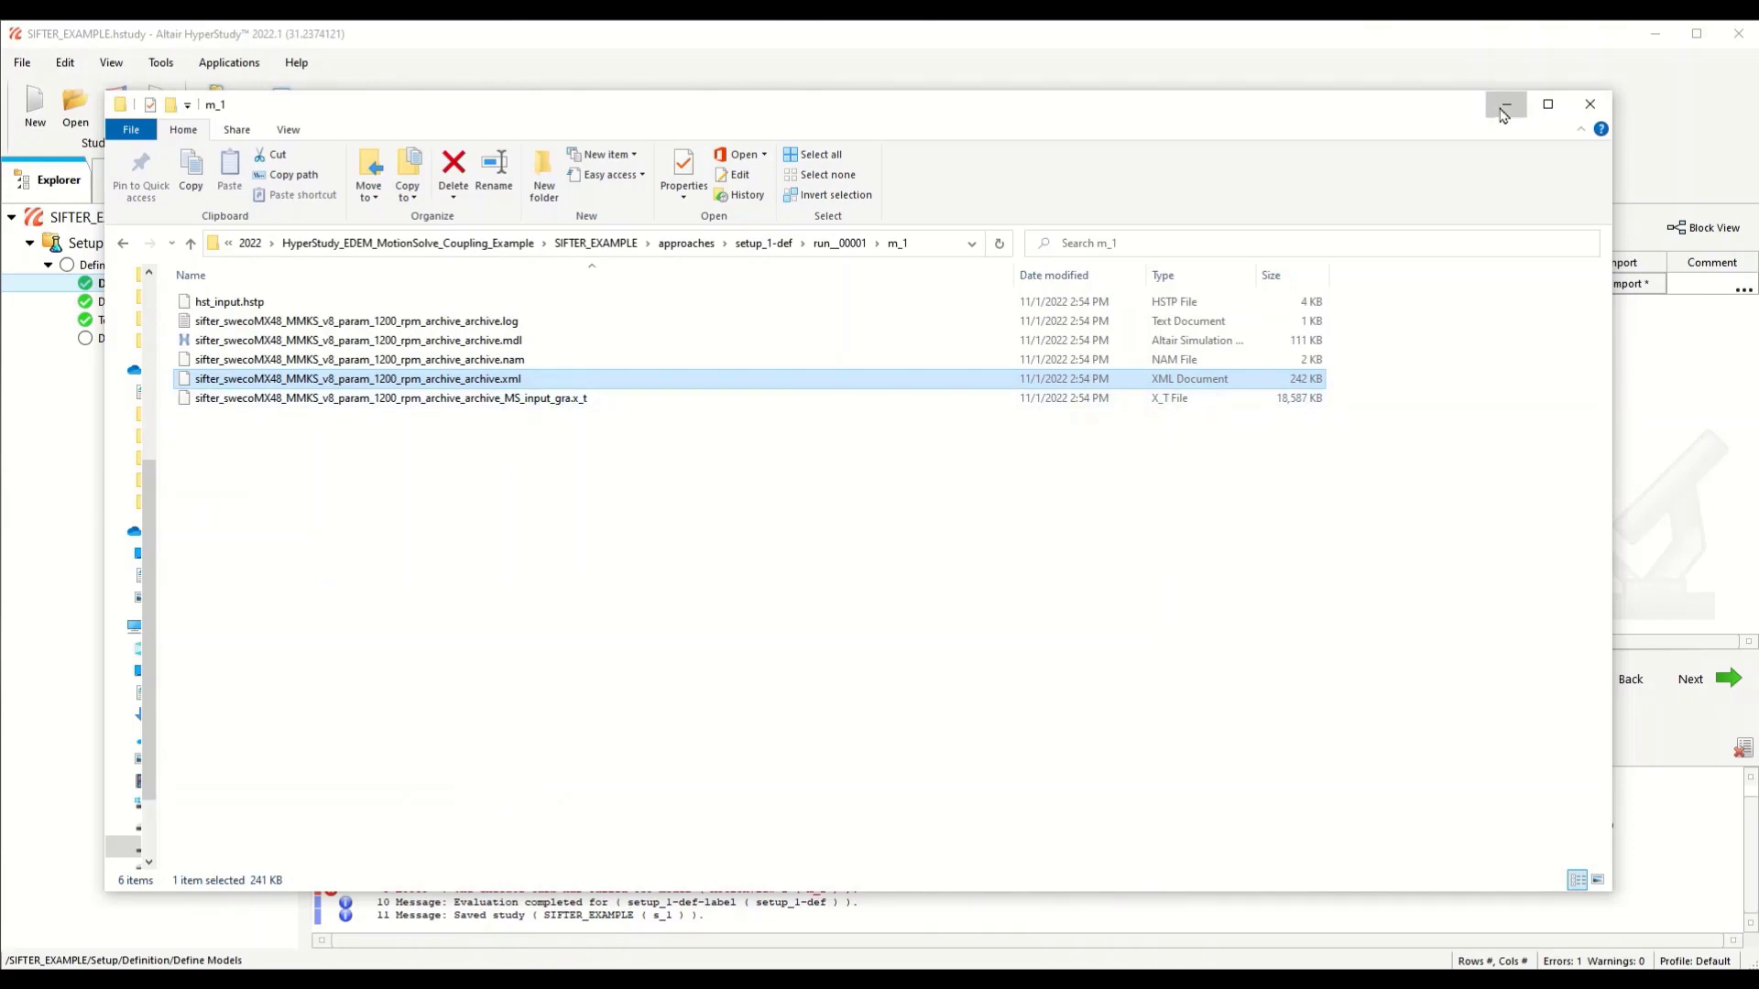
click(1730, 477)
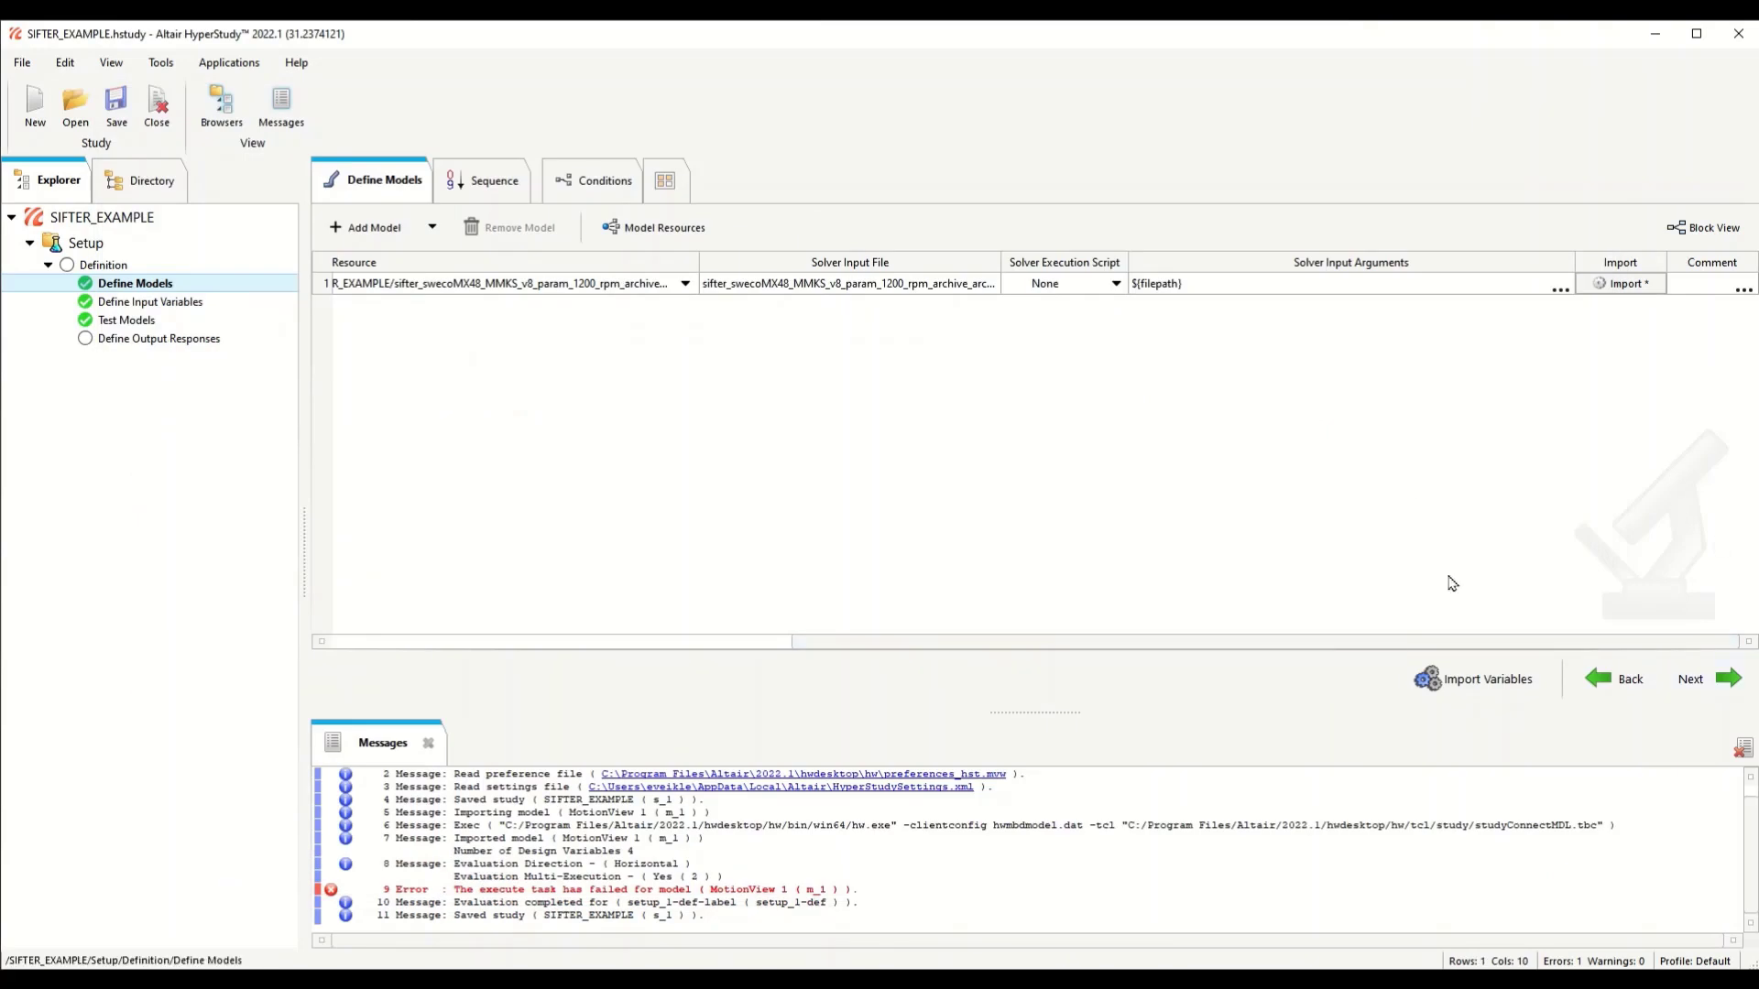
Step: Add sifter_swecoMX48_MMKS_v8_param_1200_rpm_archive_archive.xml from the m_1 test run folder to the MotionView 1 model resources
click(654, 227)
click(738, 292)
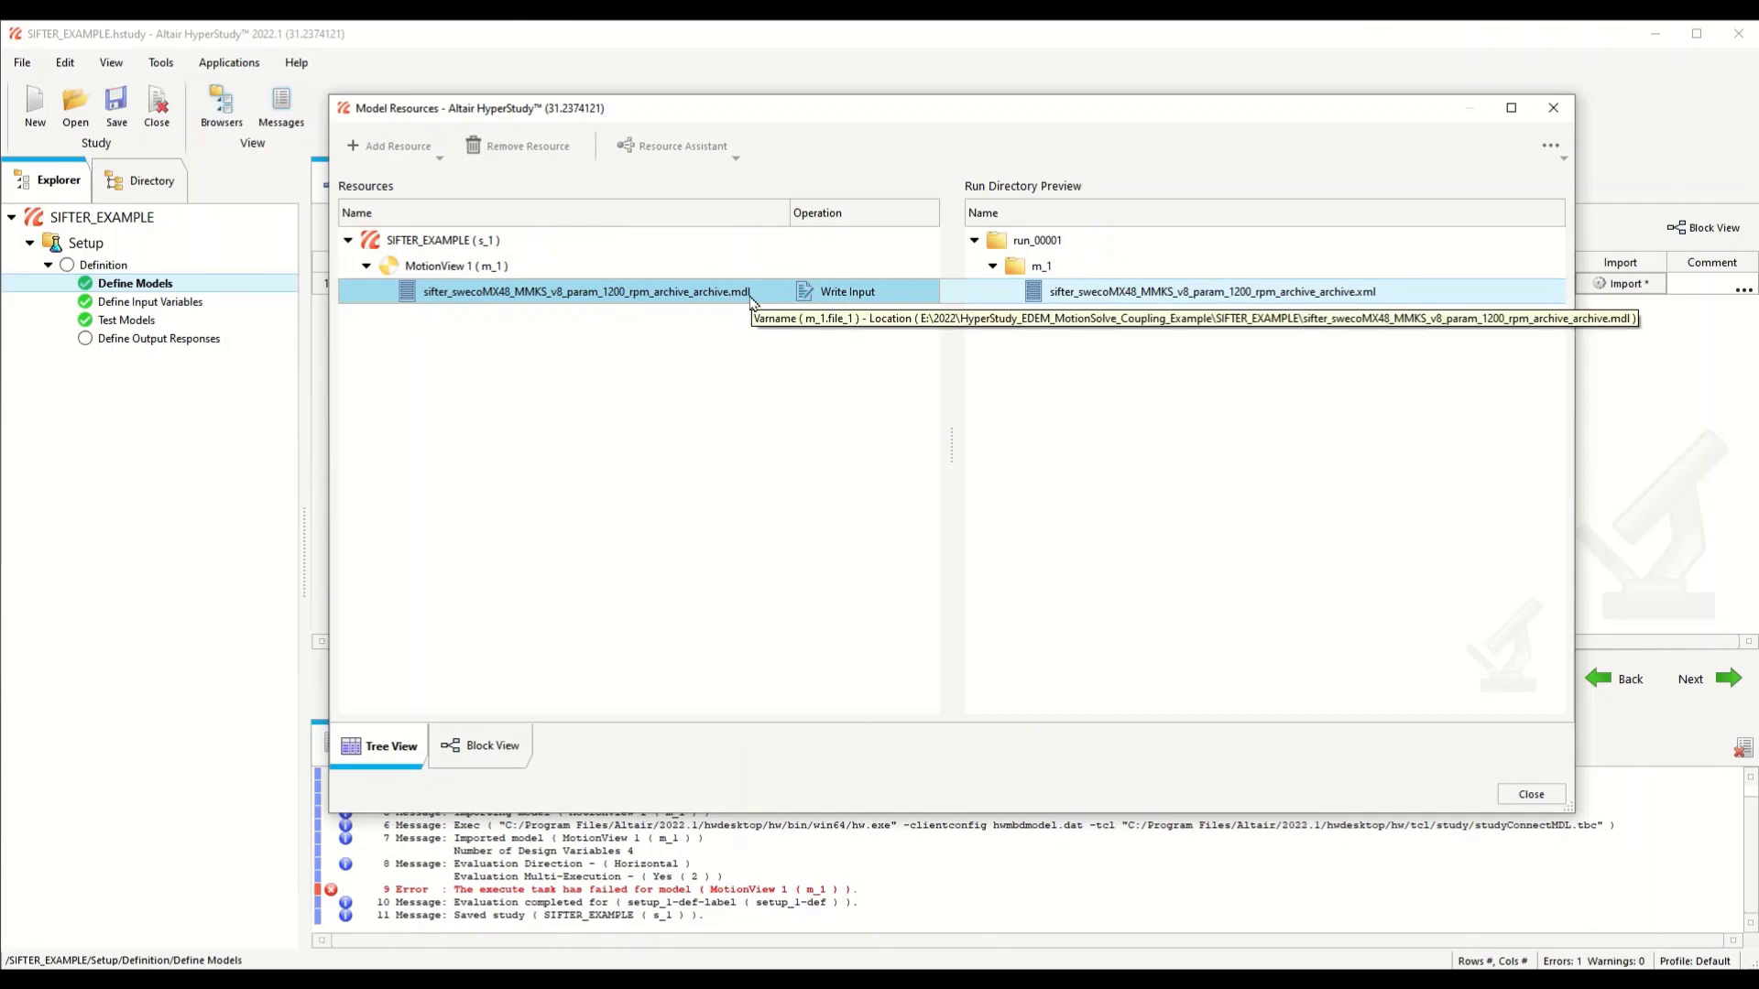
click(465, 267)
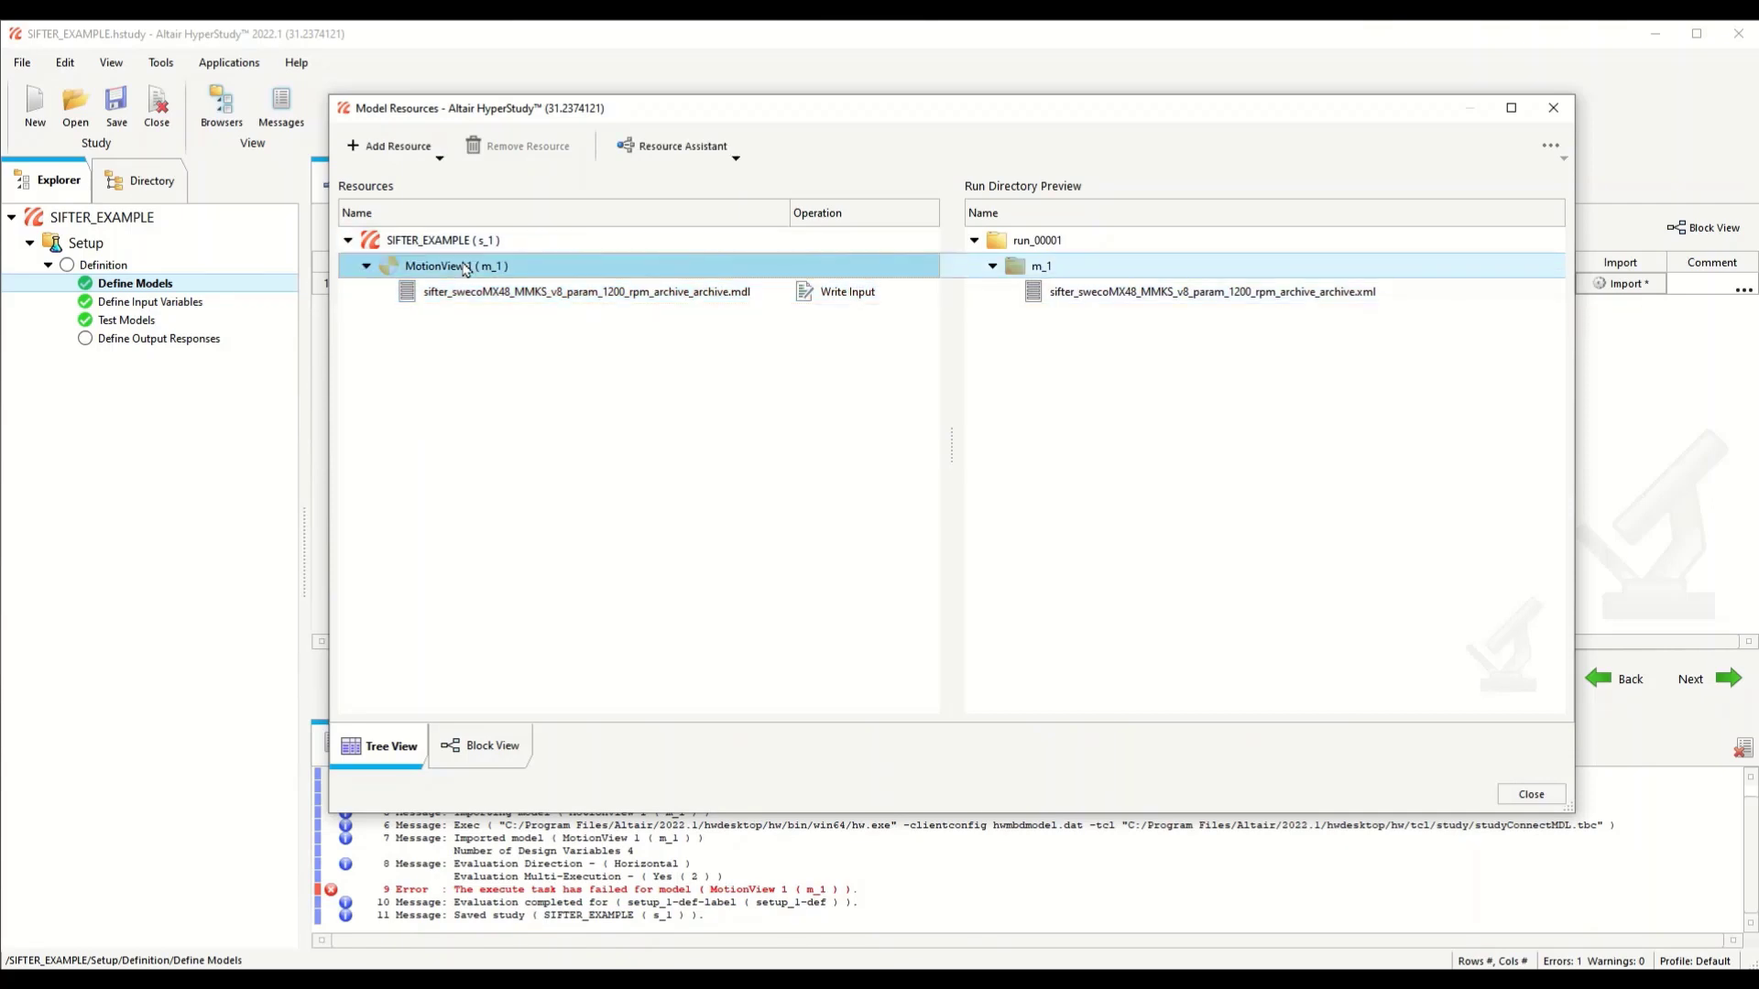
right_click(466, 267)
click(584, 280)
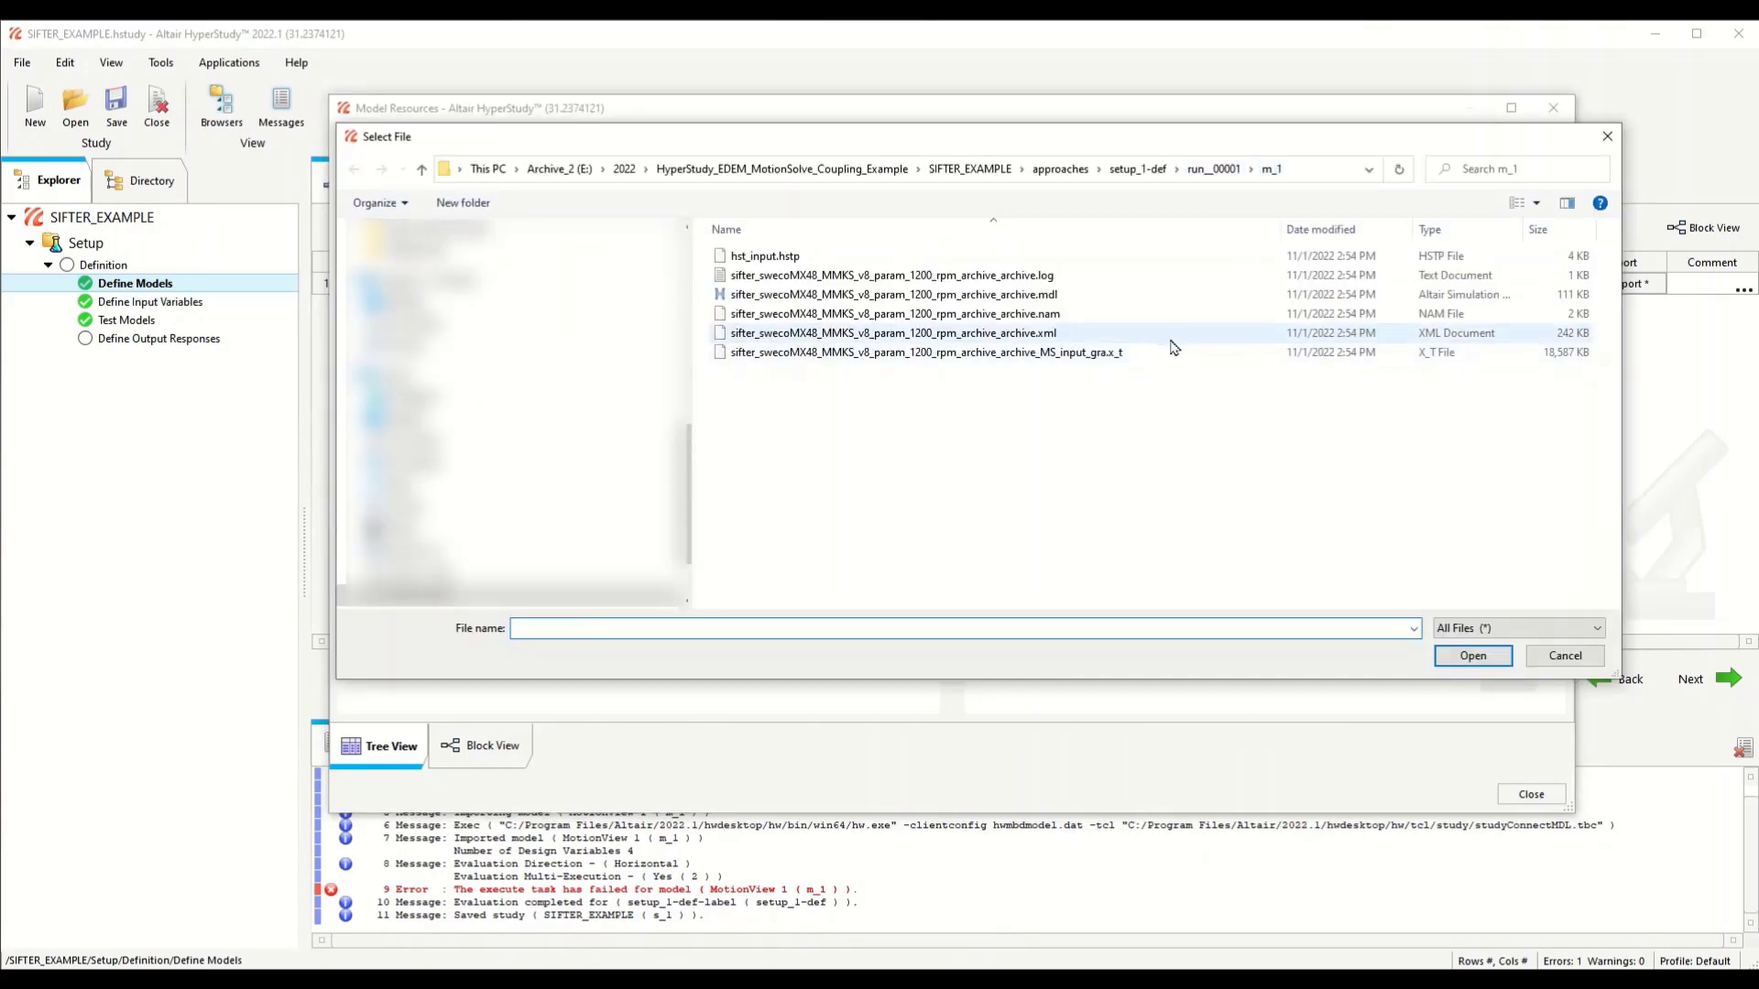
click(1039, 337)
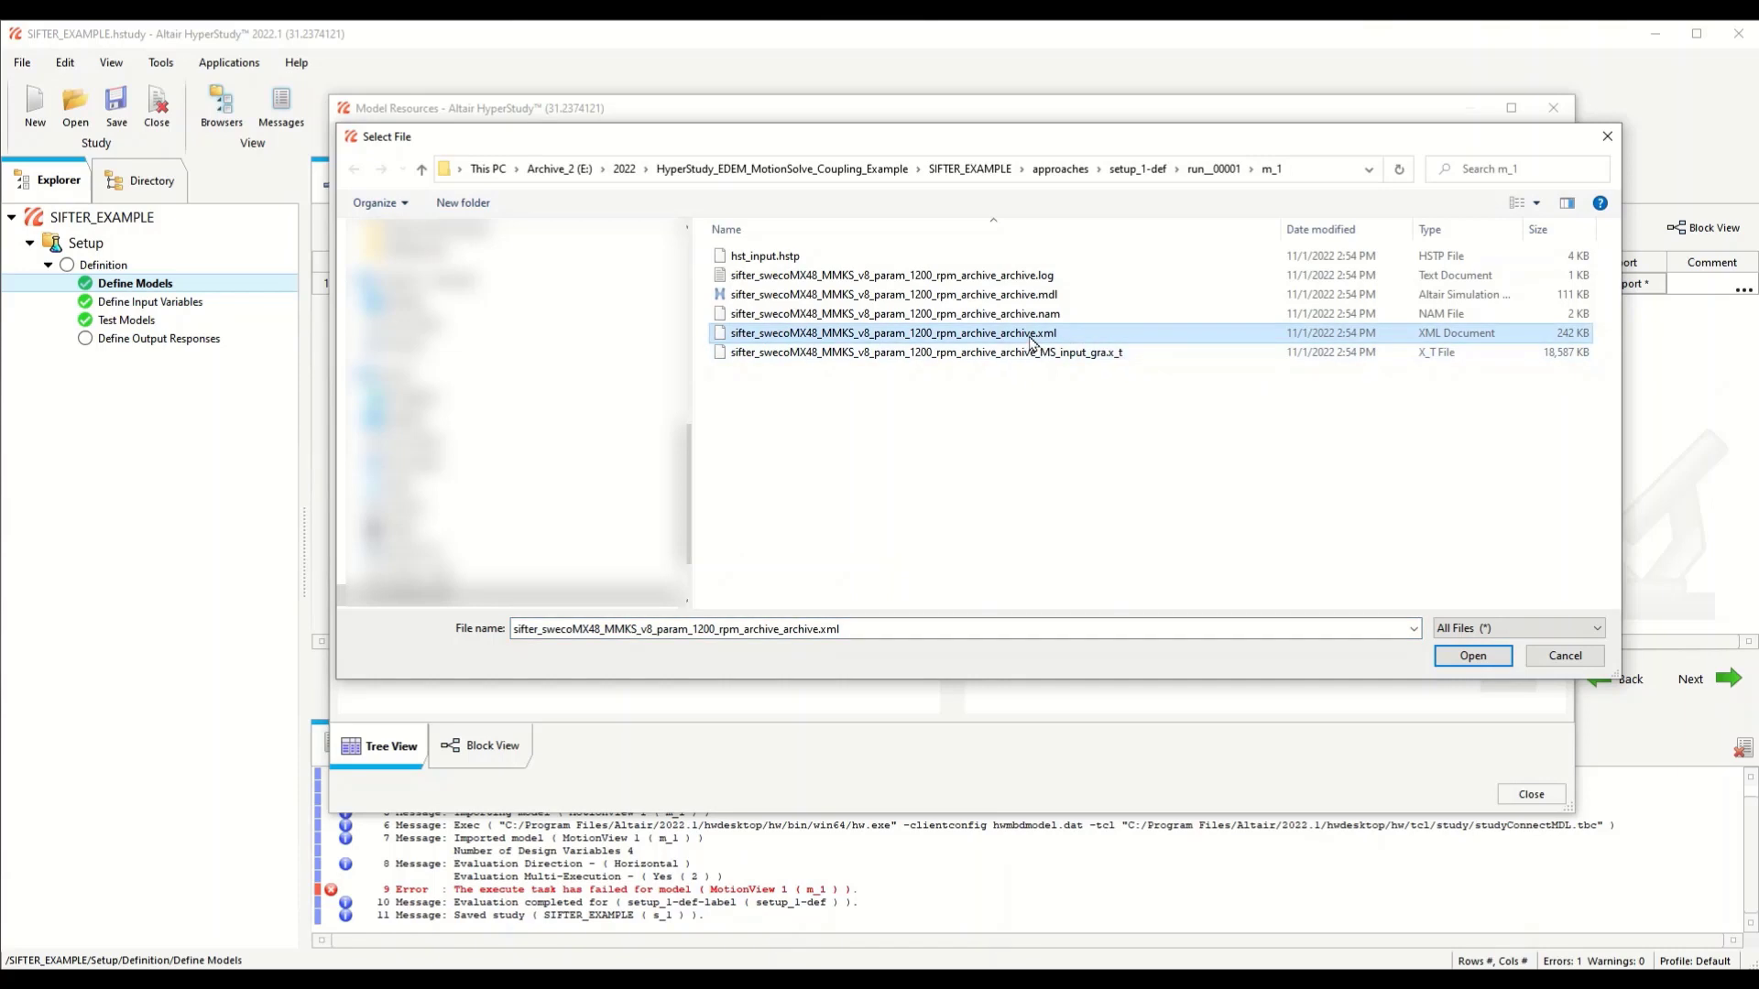
click(1472, 656)
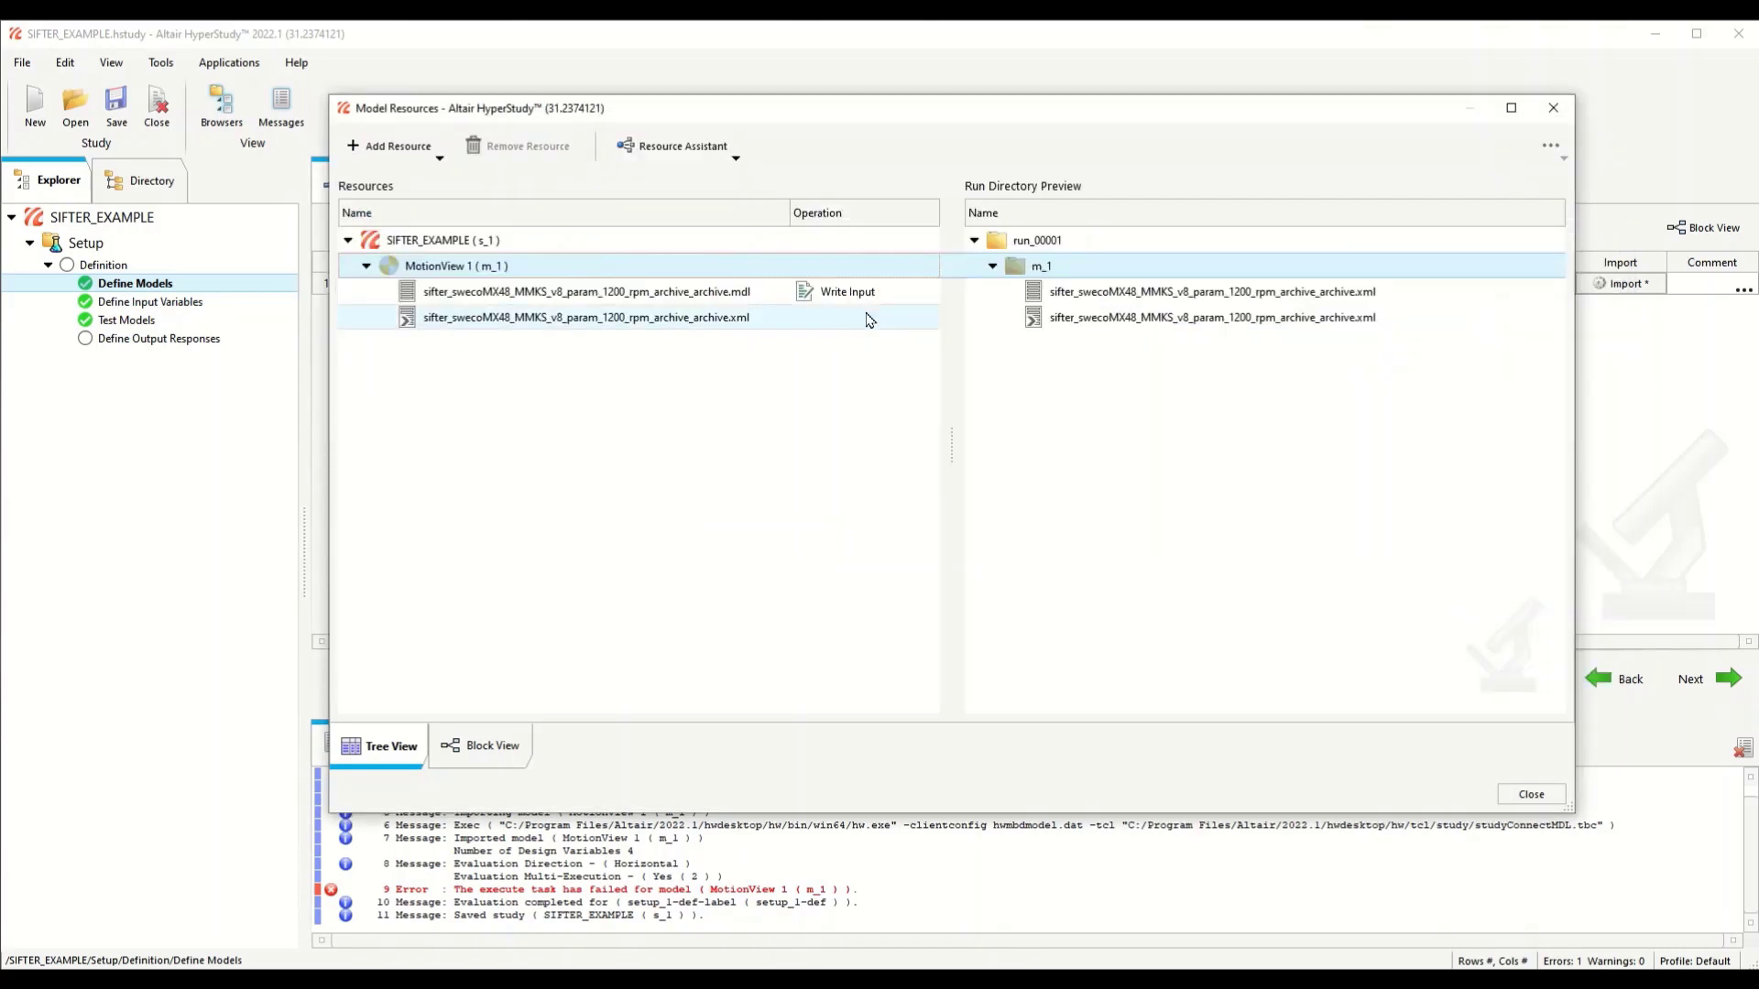
click(868, 316)
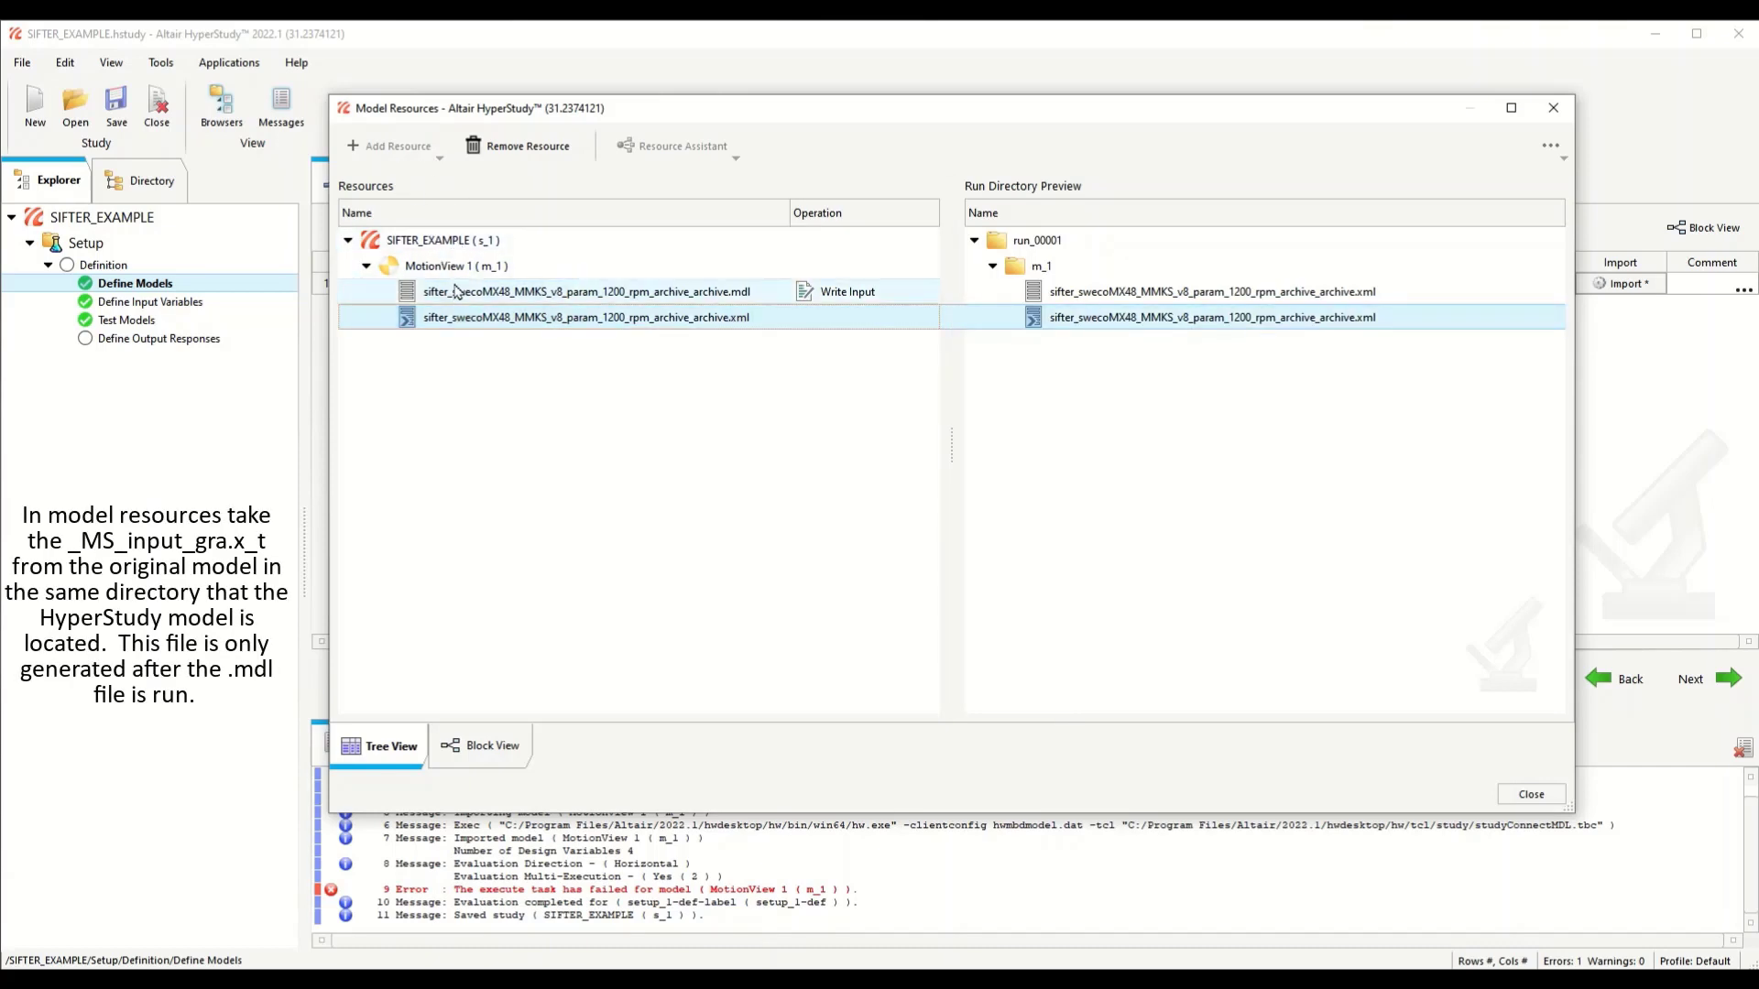
Step: Add sifter_swecoMX48_MMKS_v8_param_1200_rpm_archive_archive_MS_input_gra.x_t from the SIFTER_EXAMPLE folder as a MotionView 1 resource with the Copy operation
click(437, 159)
click(455, 188)
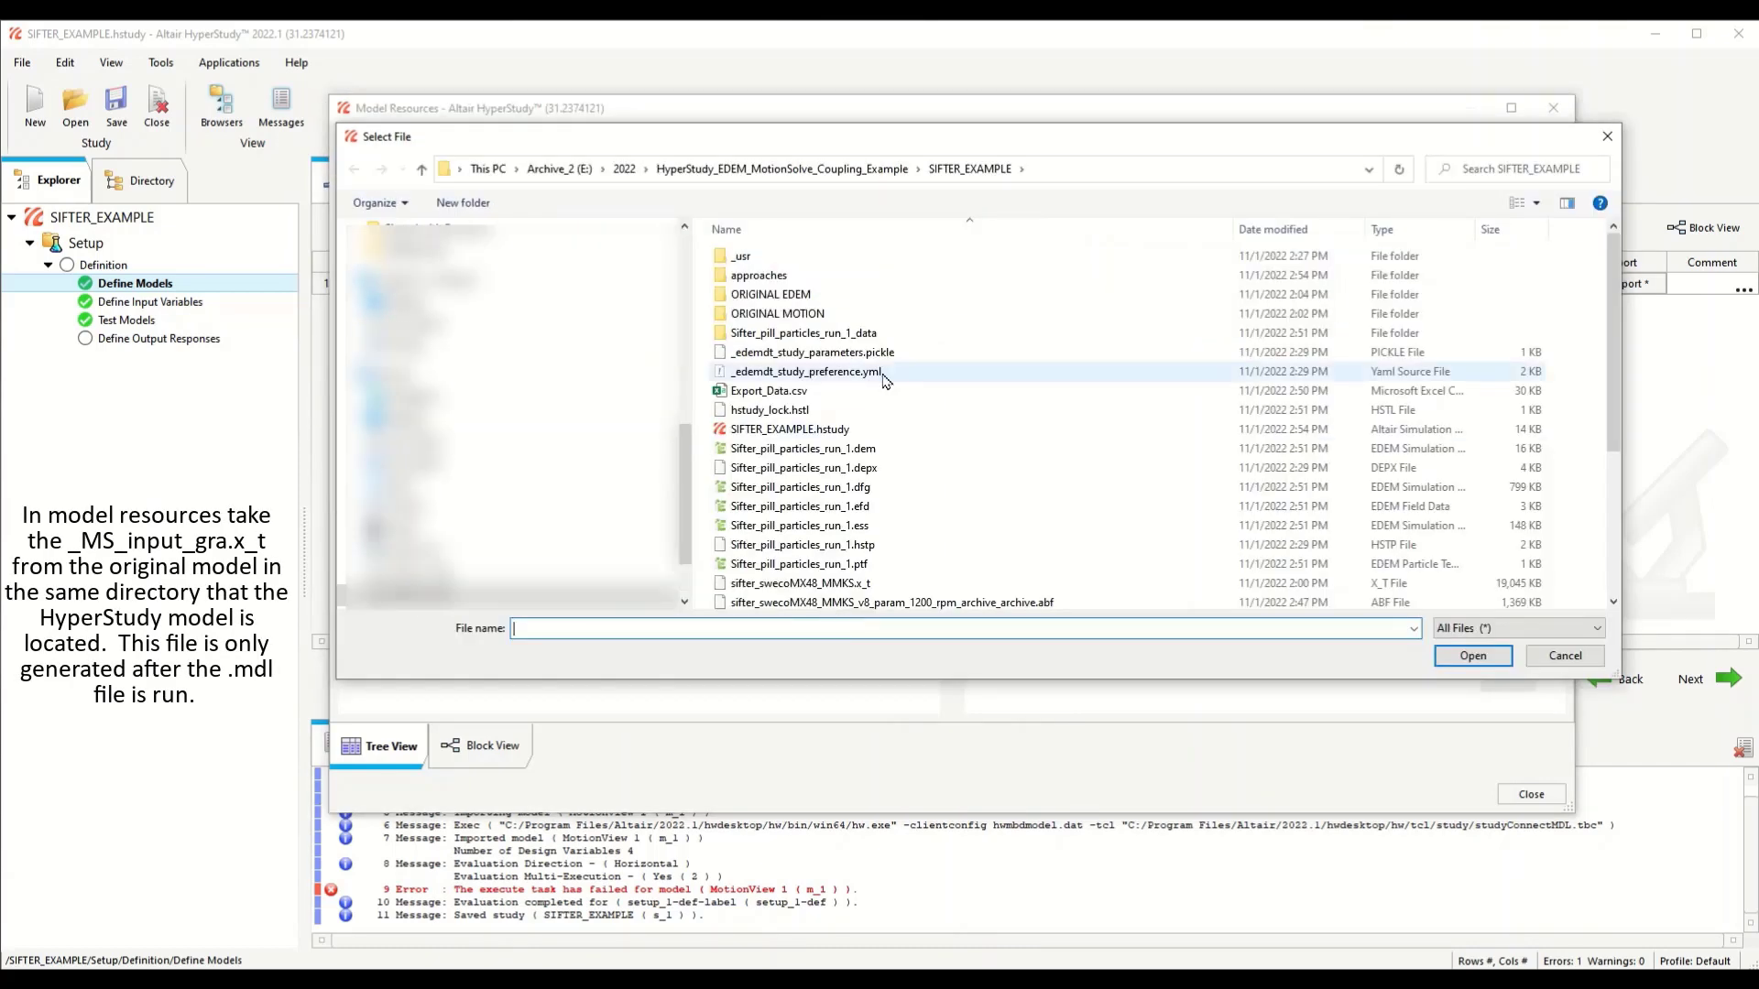
scroll(967, 573, down, 5)
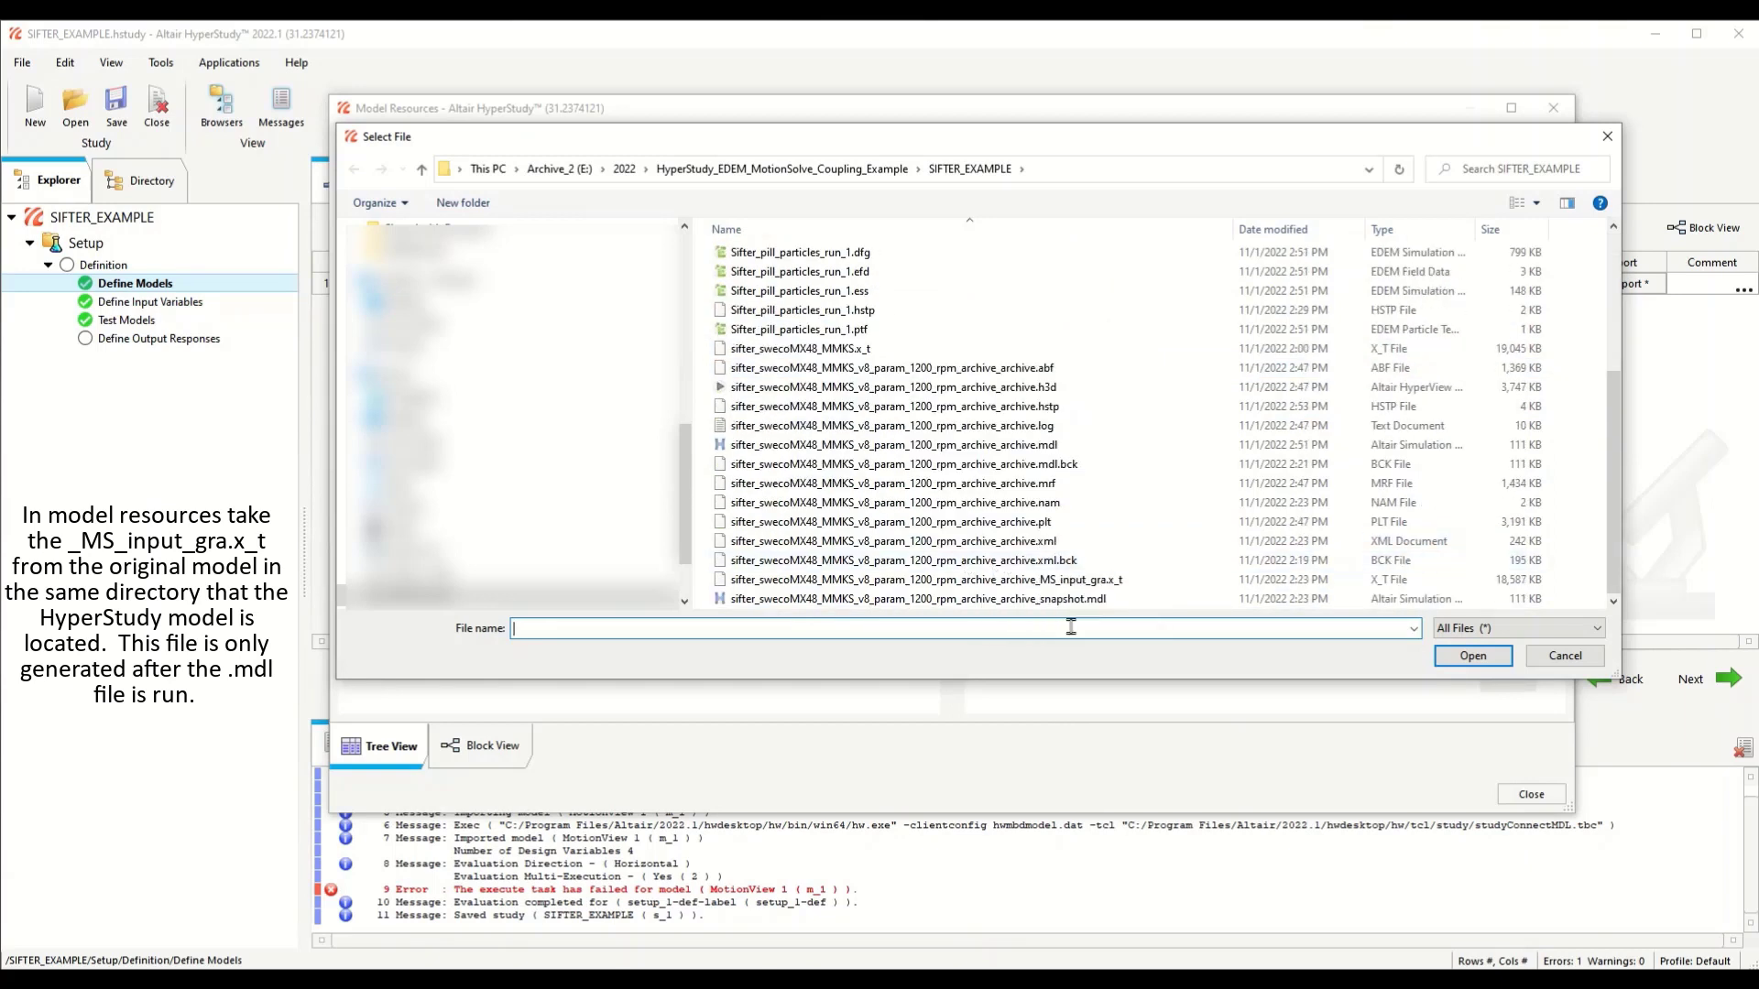
click(1050, 580)
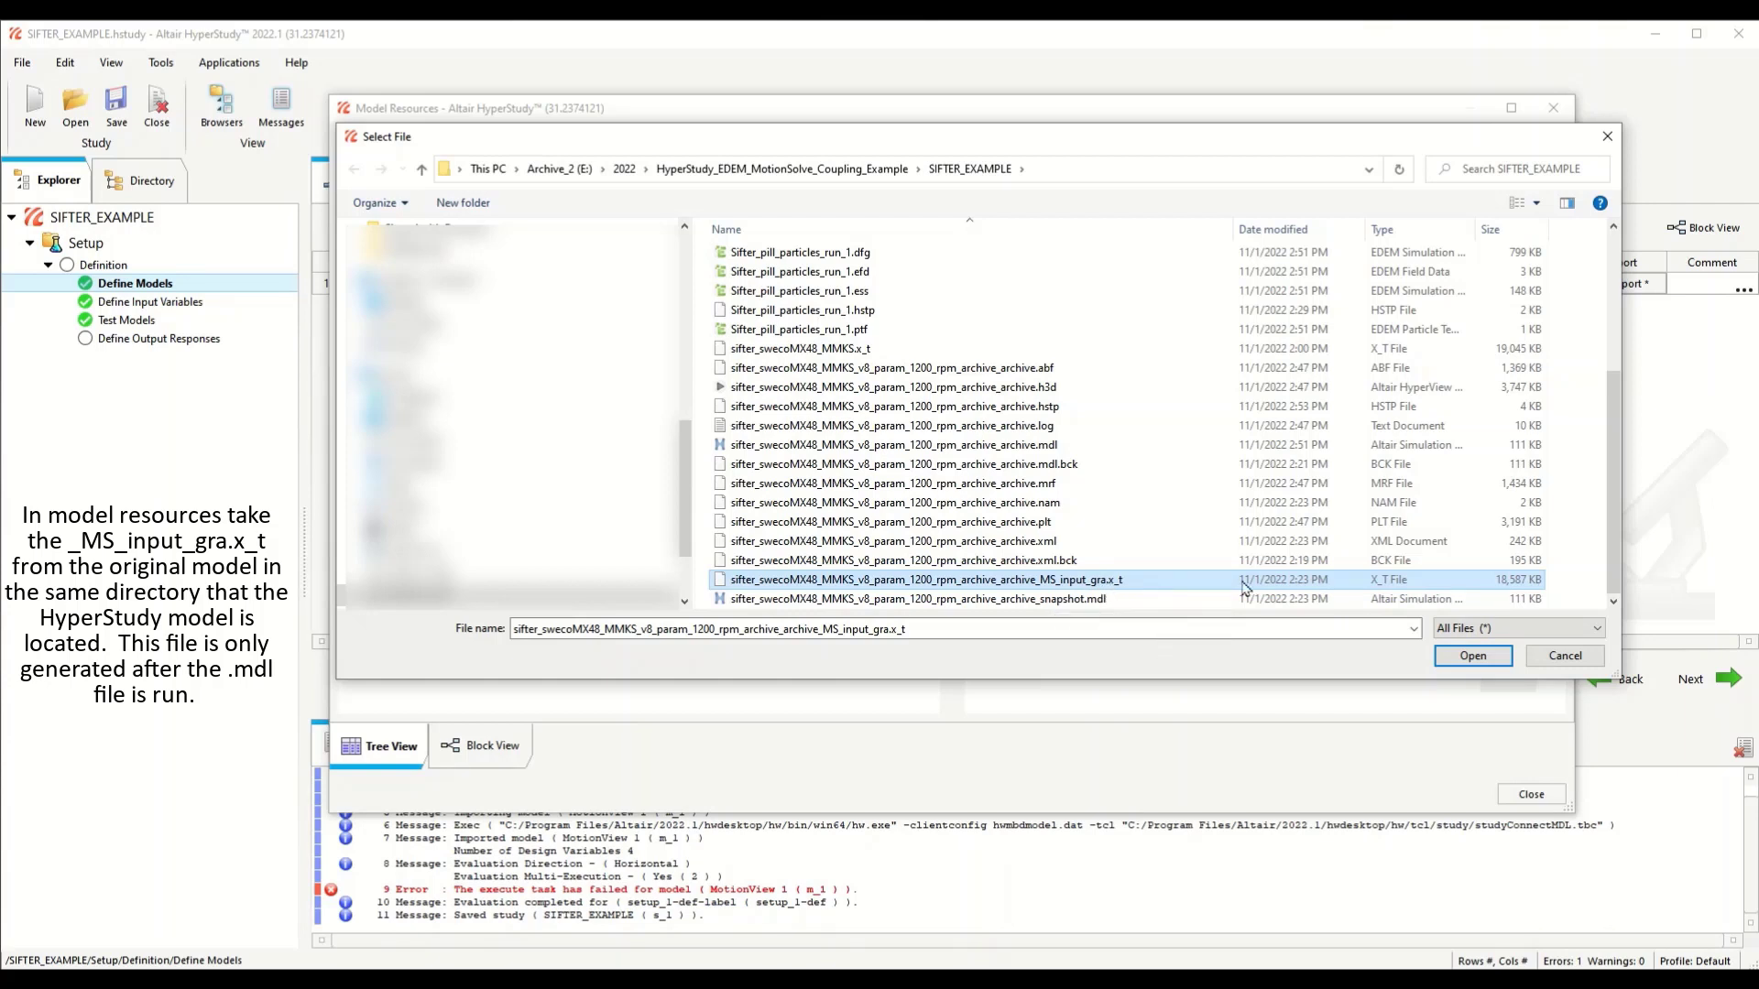
click(1472, 656)
click(865, 342)
click(876, 409)
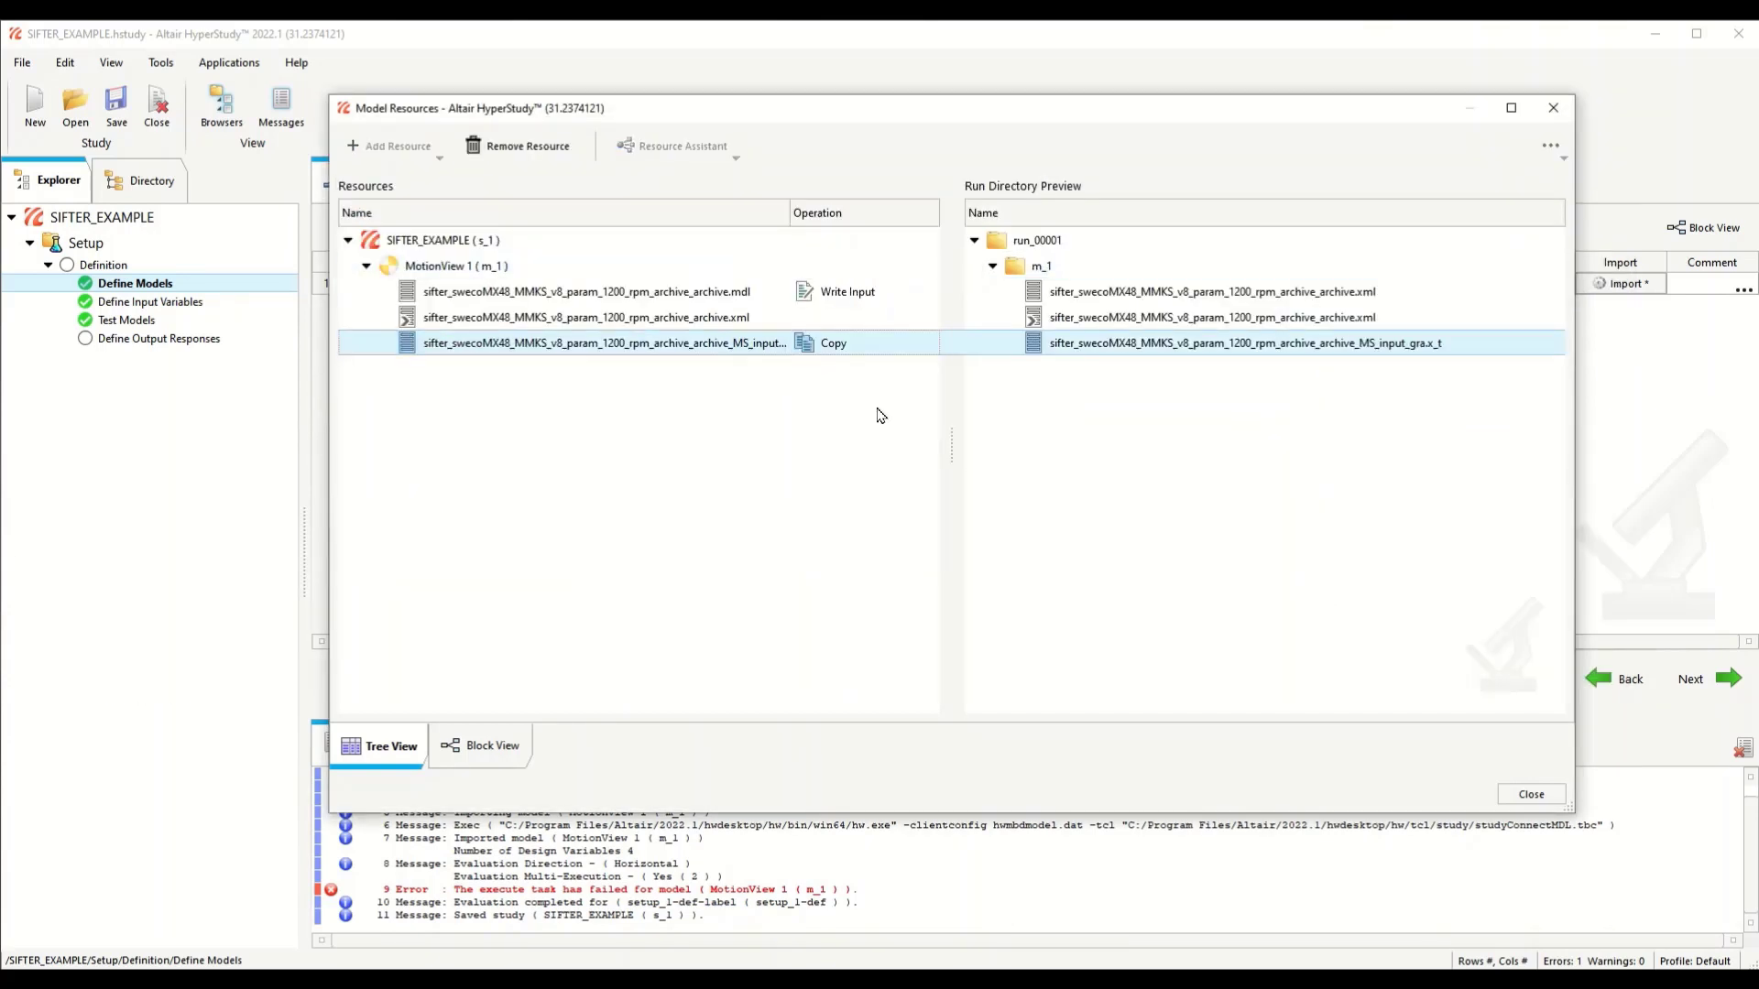
click(1531, 795)
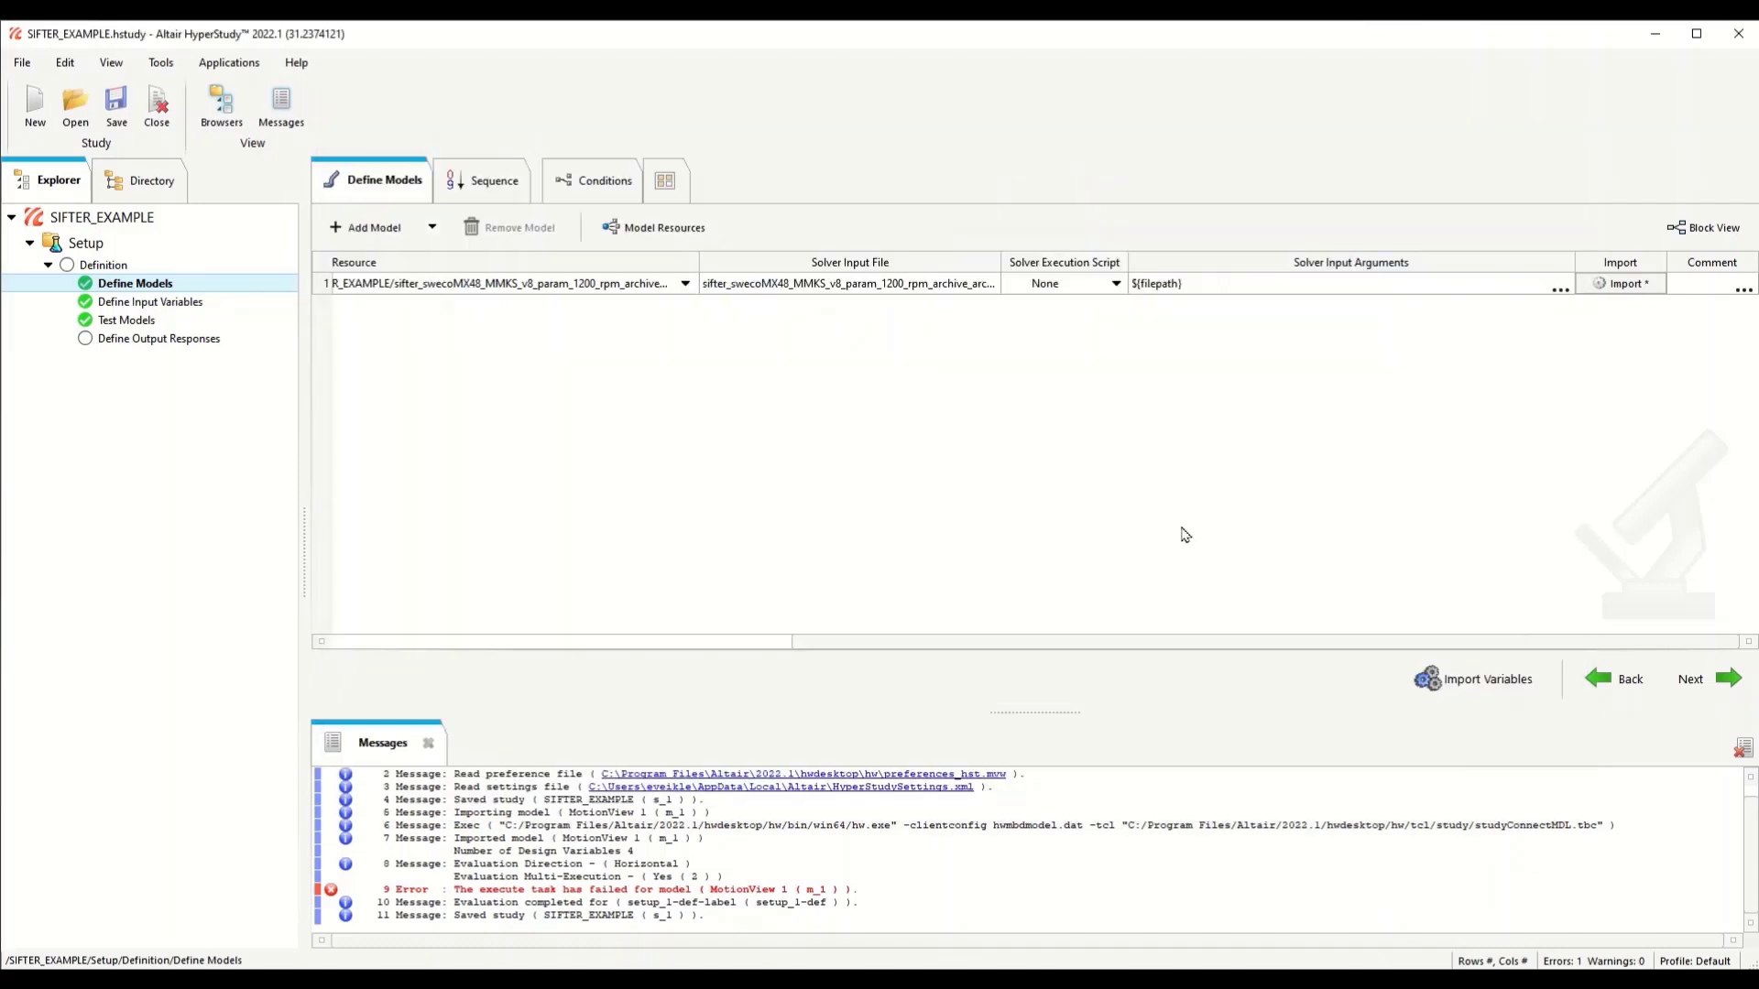
Step: Set the data type of all four input variables to Integer in their mode settings
click(1708, 689)
click(445, 180)
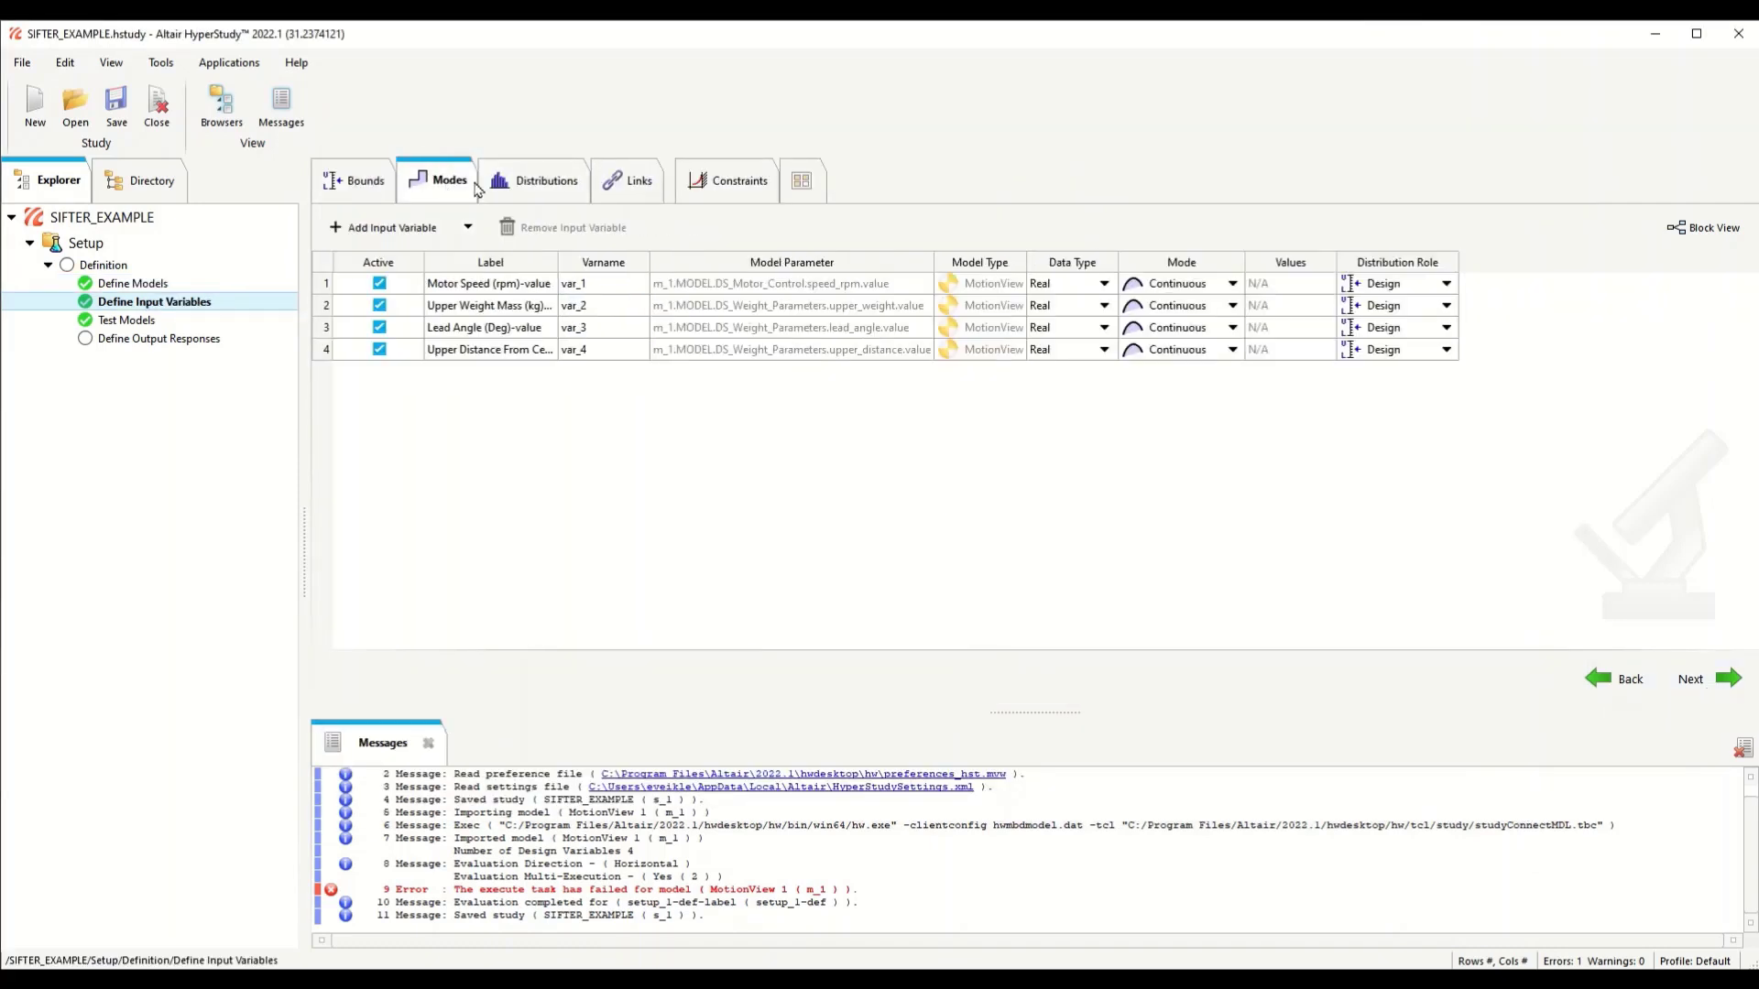
click(1105, 286)
click(1134, 344)
click(1108, 290)
click(1063, 340)
click(1105, 306)
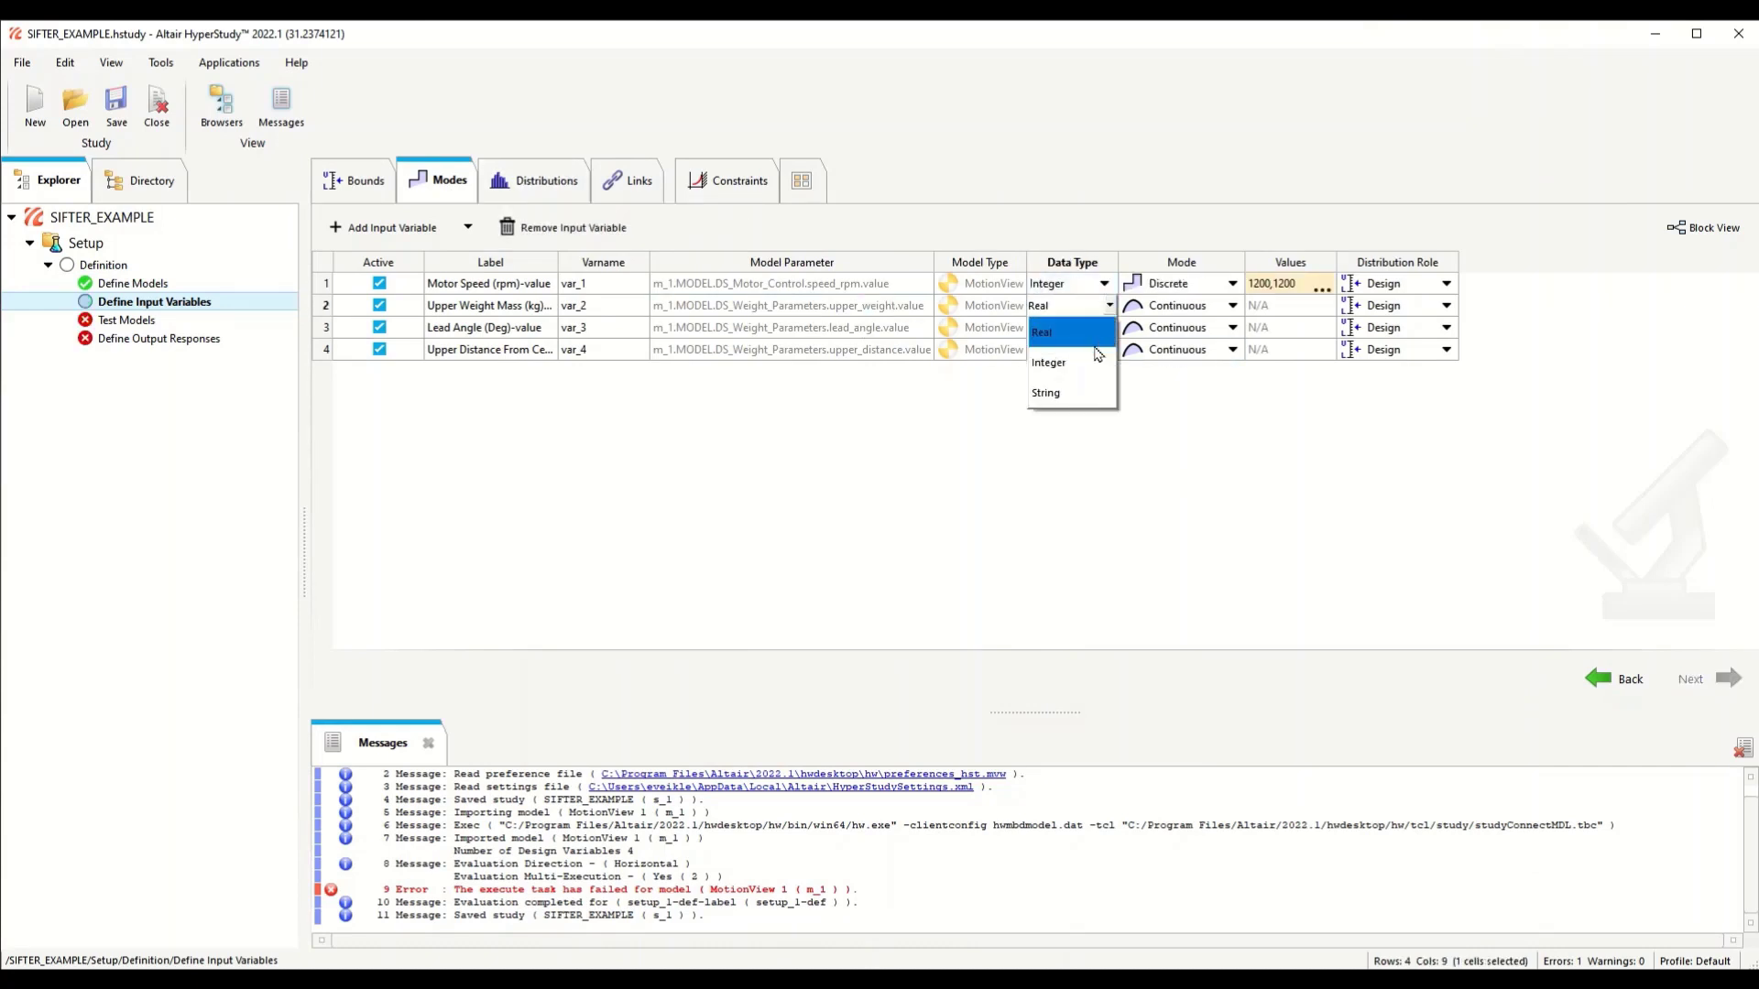
click(1062, 362)
click(1108, 328)
click(1095, 385)
click(1104, 350)
click(1096, 407)
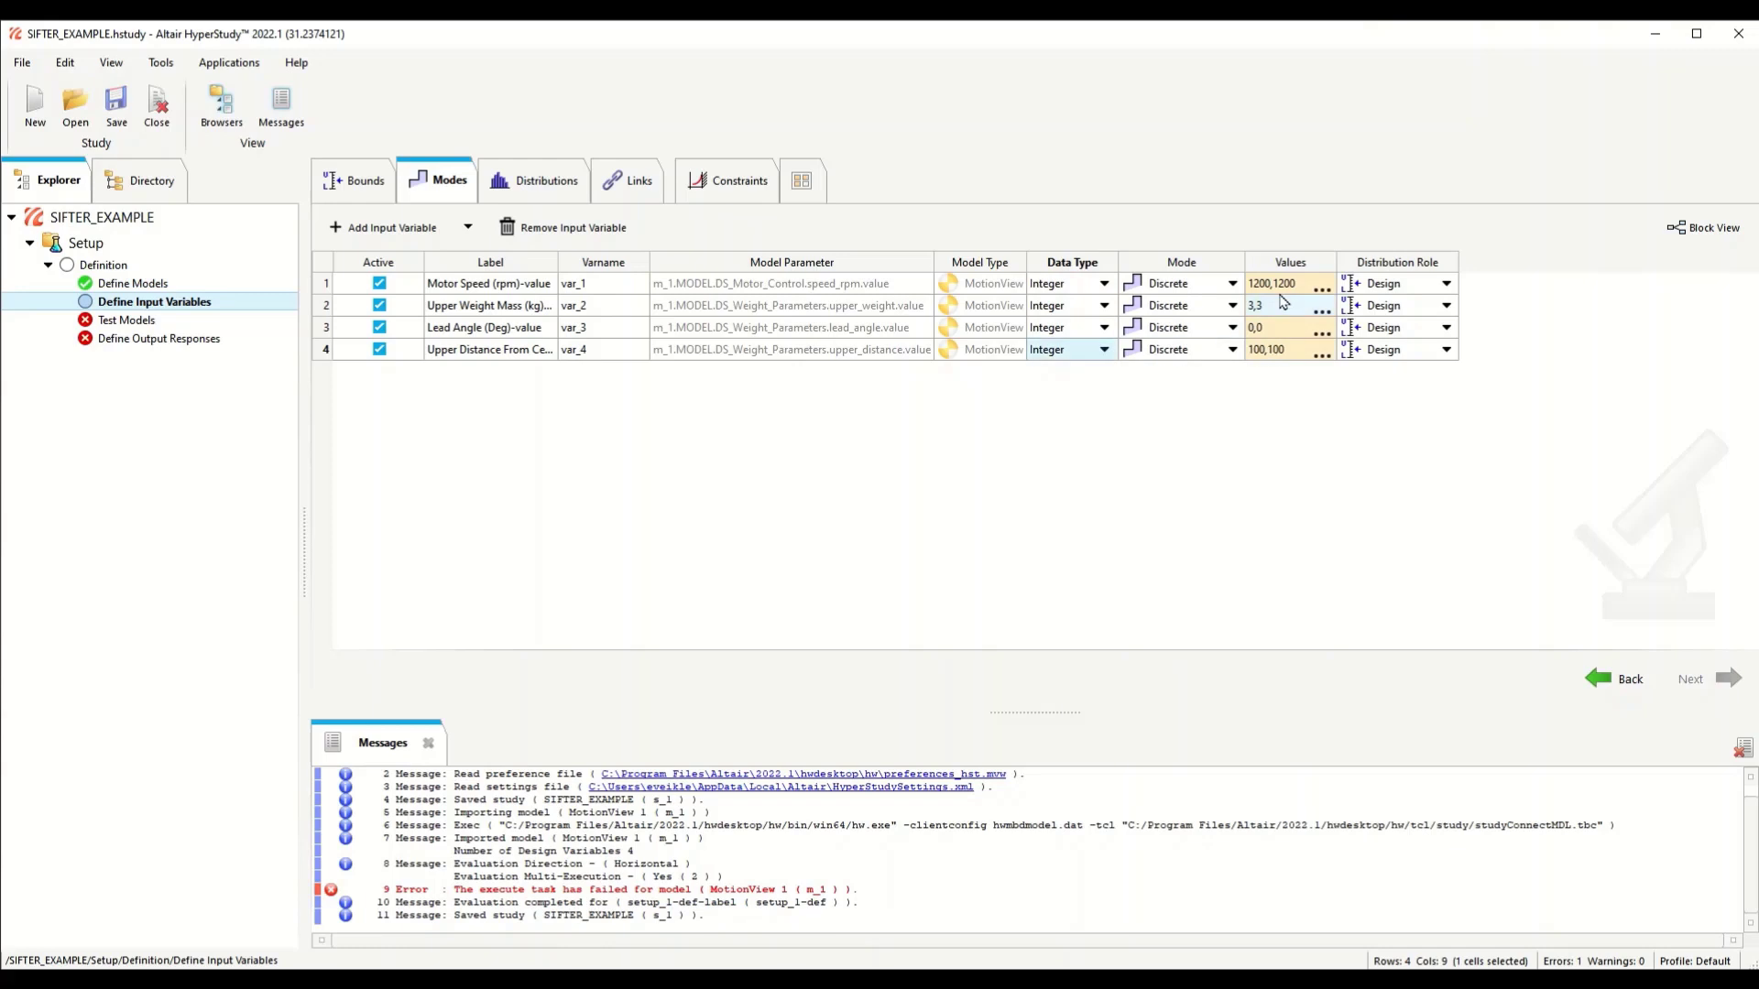
Step: Define the Motor Speed (rpm) discrete values with a lower bound of 600 and 4 points up to 1200
click(1321, 290)
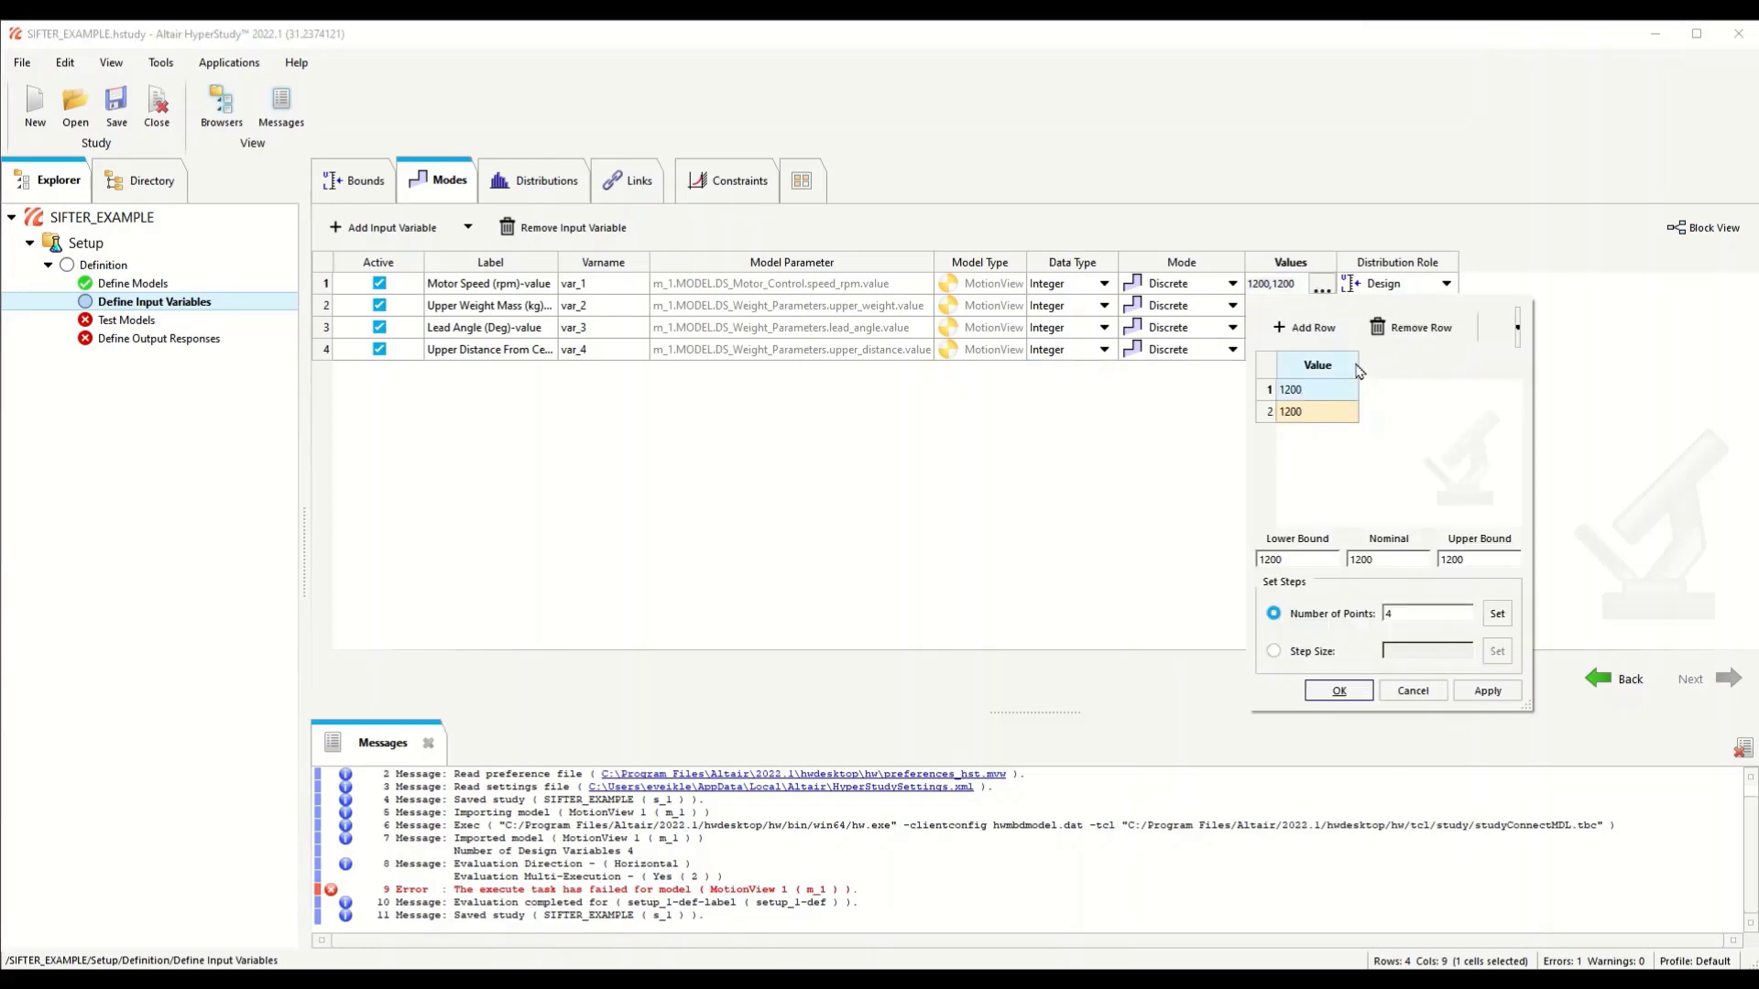
double_click(1272, 559)
text(600)
click(1498, 614)
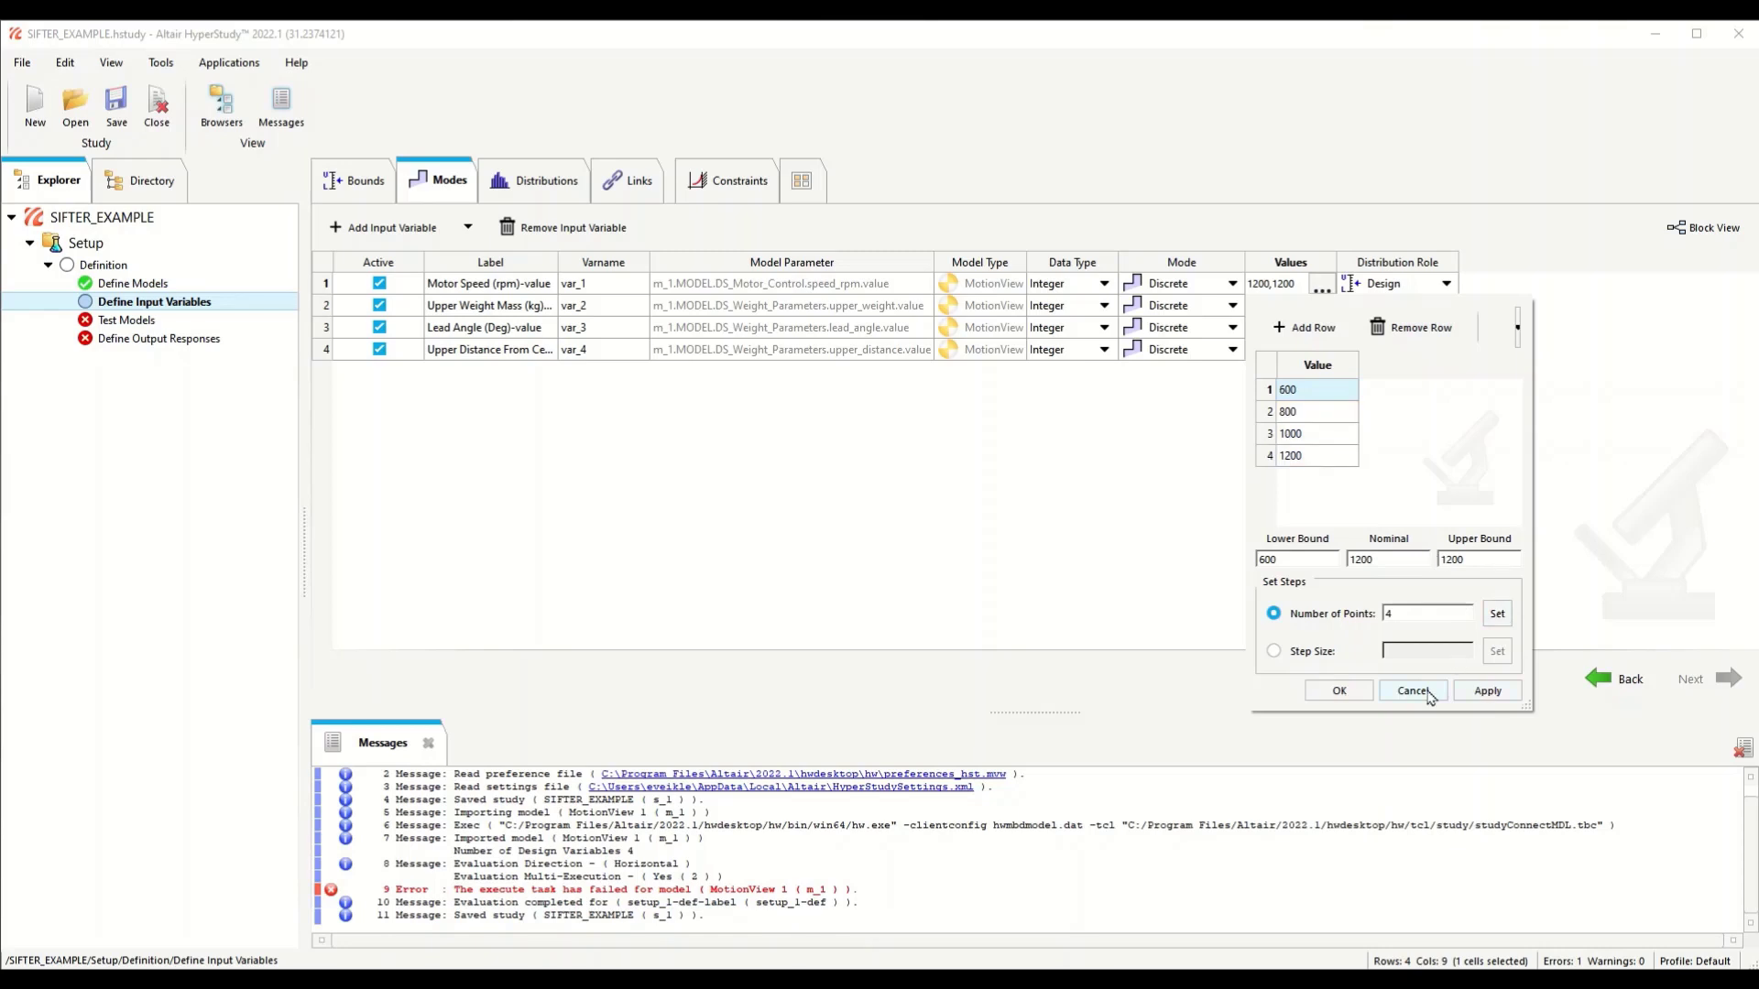
click(1339, 691)
Step: Set the Upper Weight Mass (kg) discrete values to 2 points with bounds of 25 and 35
click(1322, 312)
double_click(1291, 580)
text(25)
key(Tab)
key(Tab)
text(35)
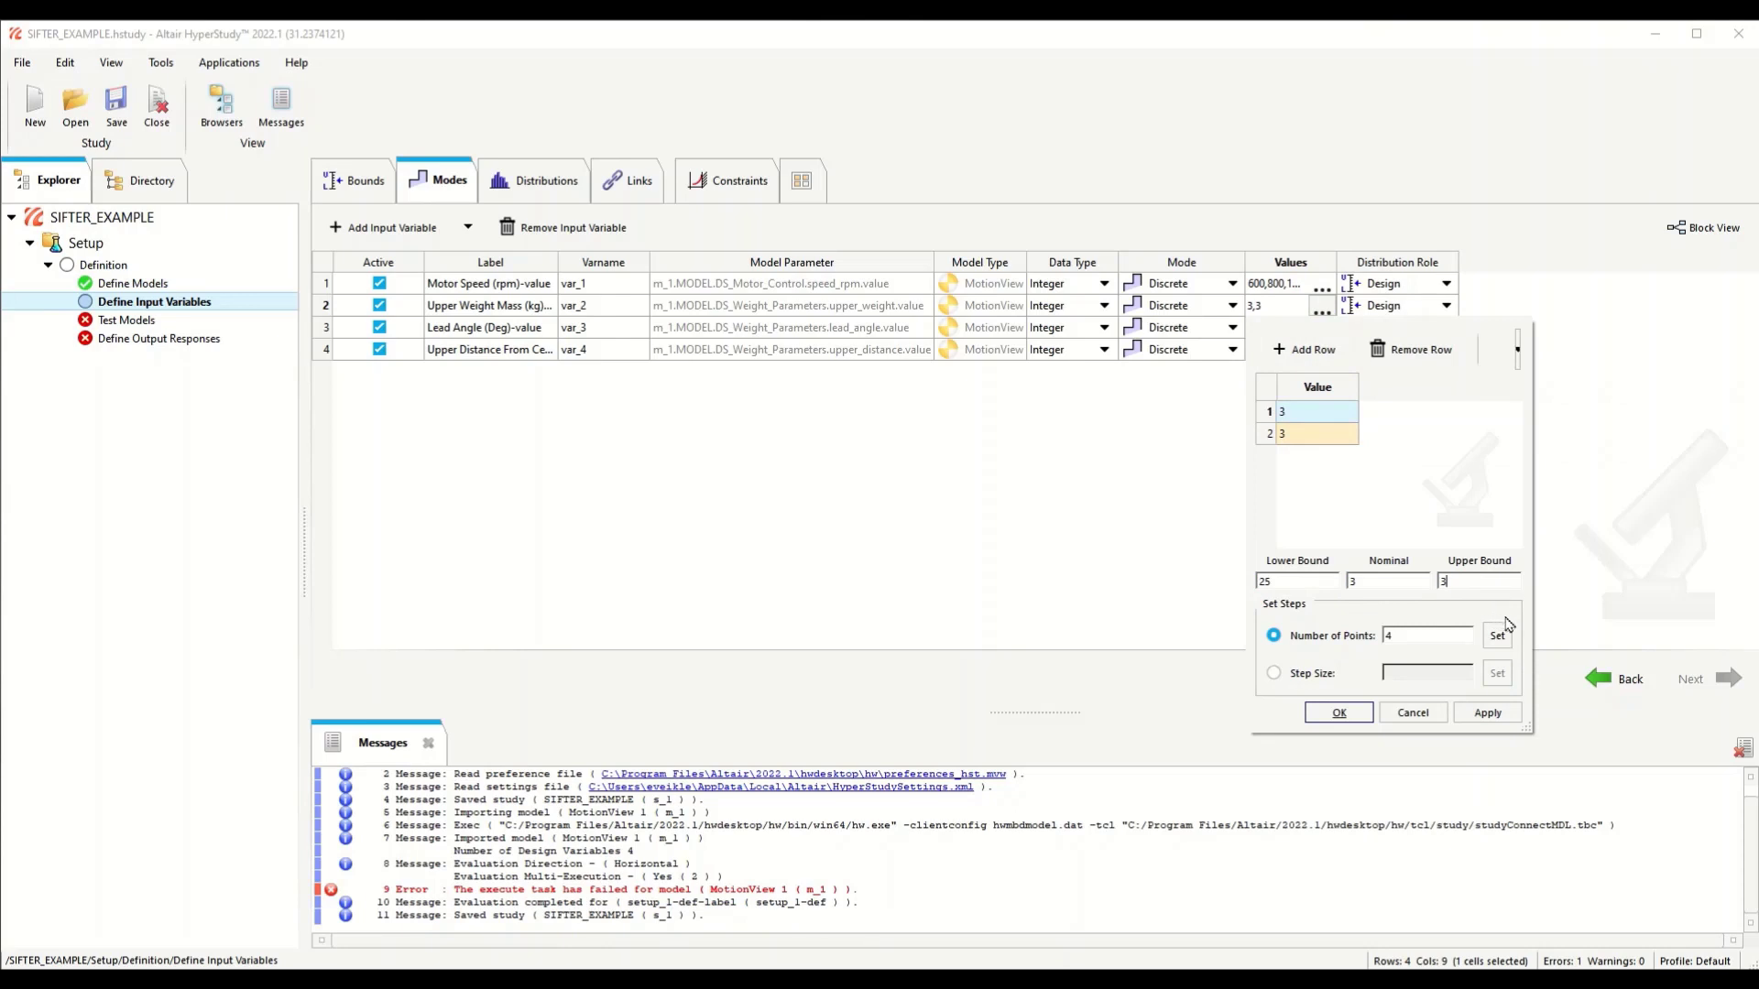
double_click(1405, 638)
text(2)
click(1501, 639)
Step: Correct the Upper Weight Mass (kg) bounds to 2 and 3 and apply the regenerated discrete values
double_click(1230, 577)
drag(1458, 584, 1175, 572)
click(1500, 639)
text(2)
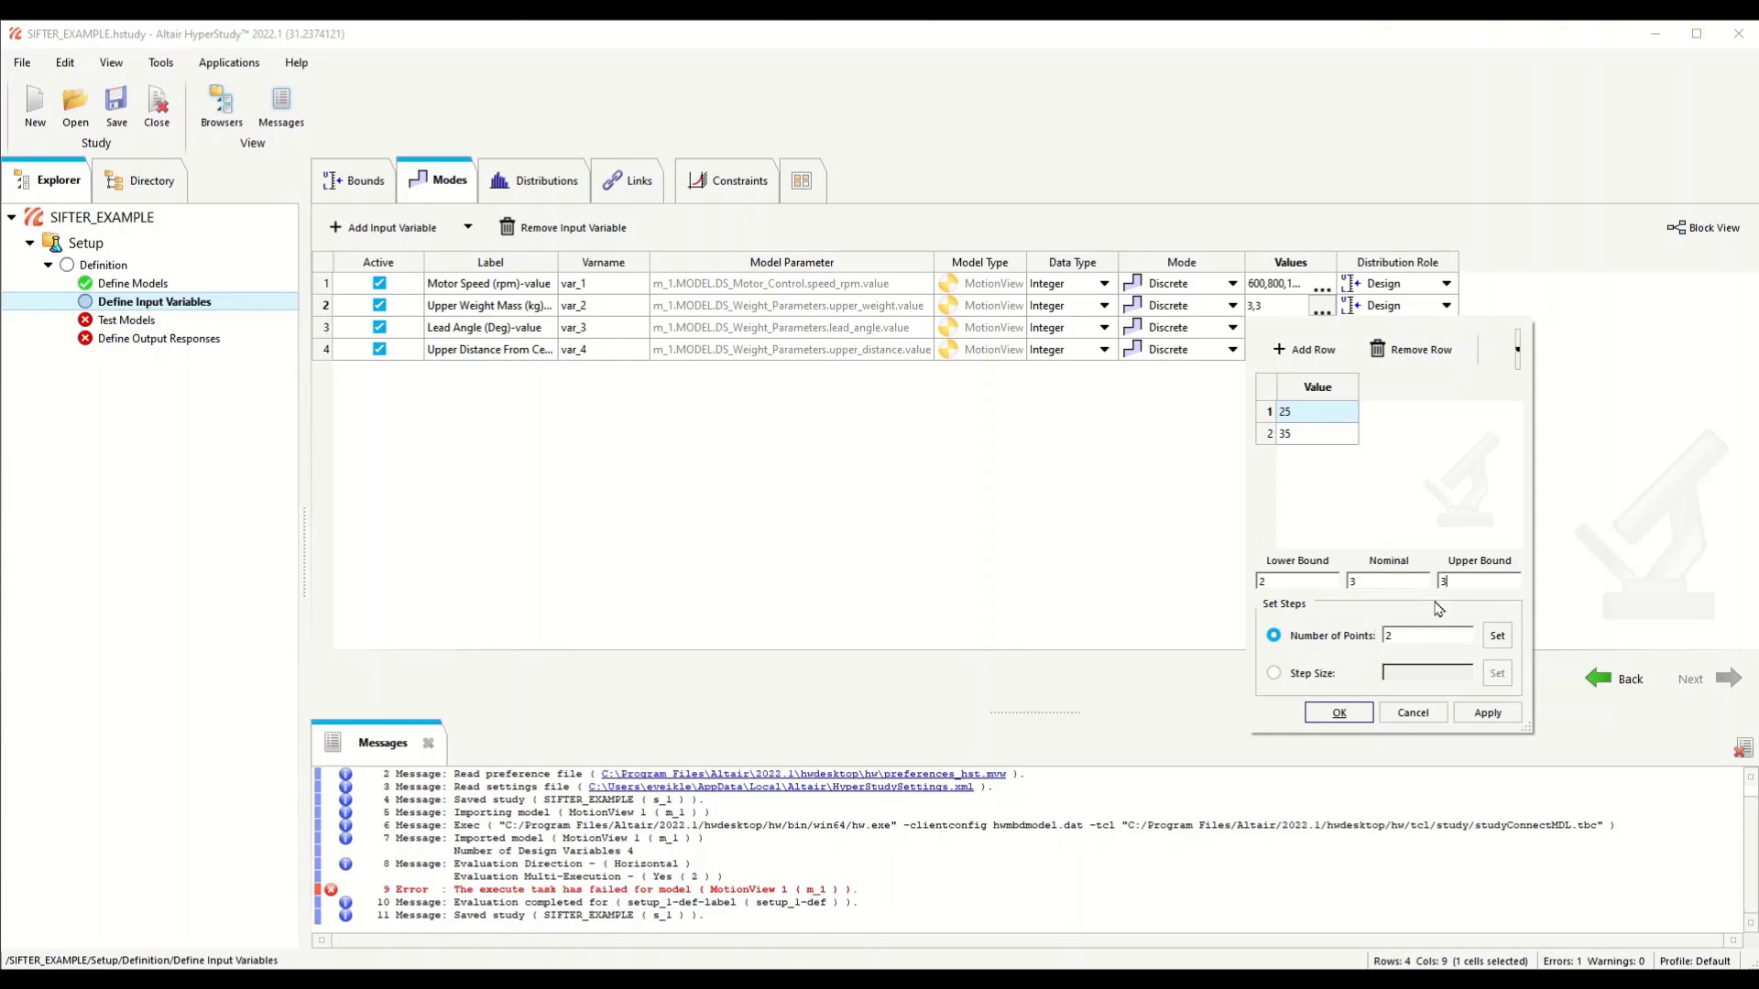
click(1497, 636)
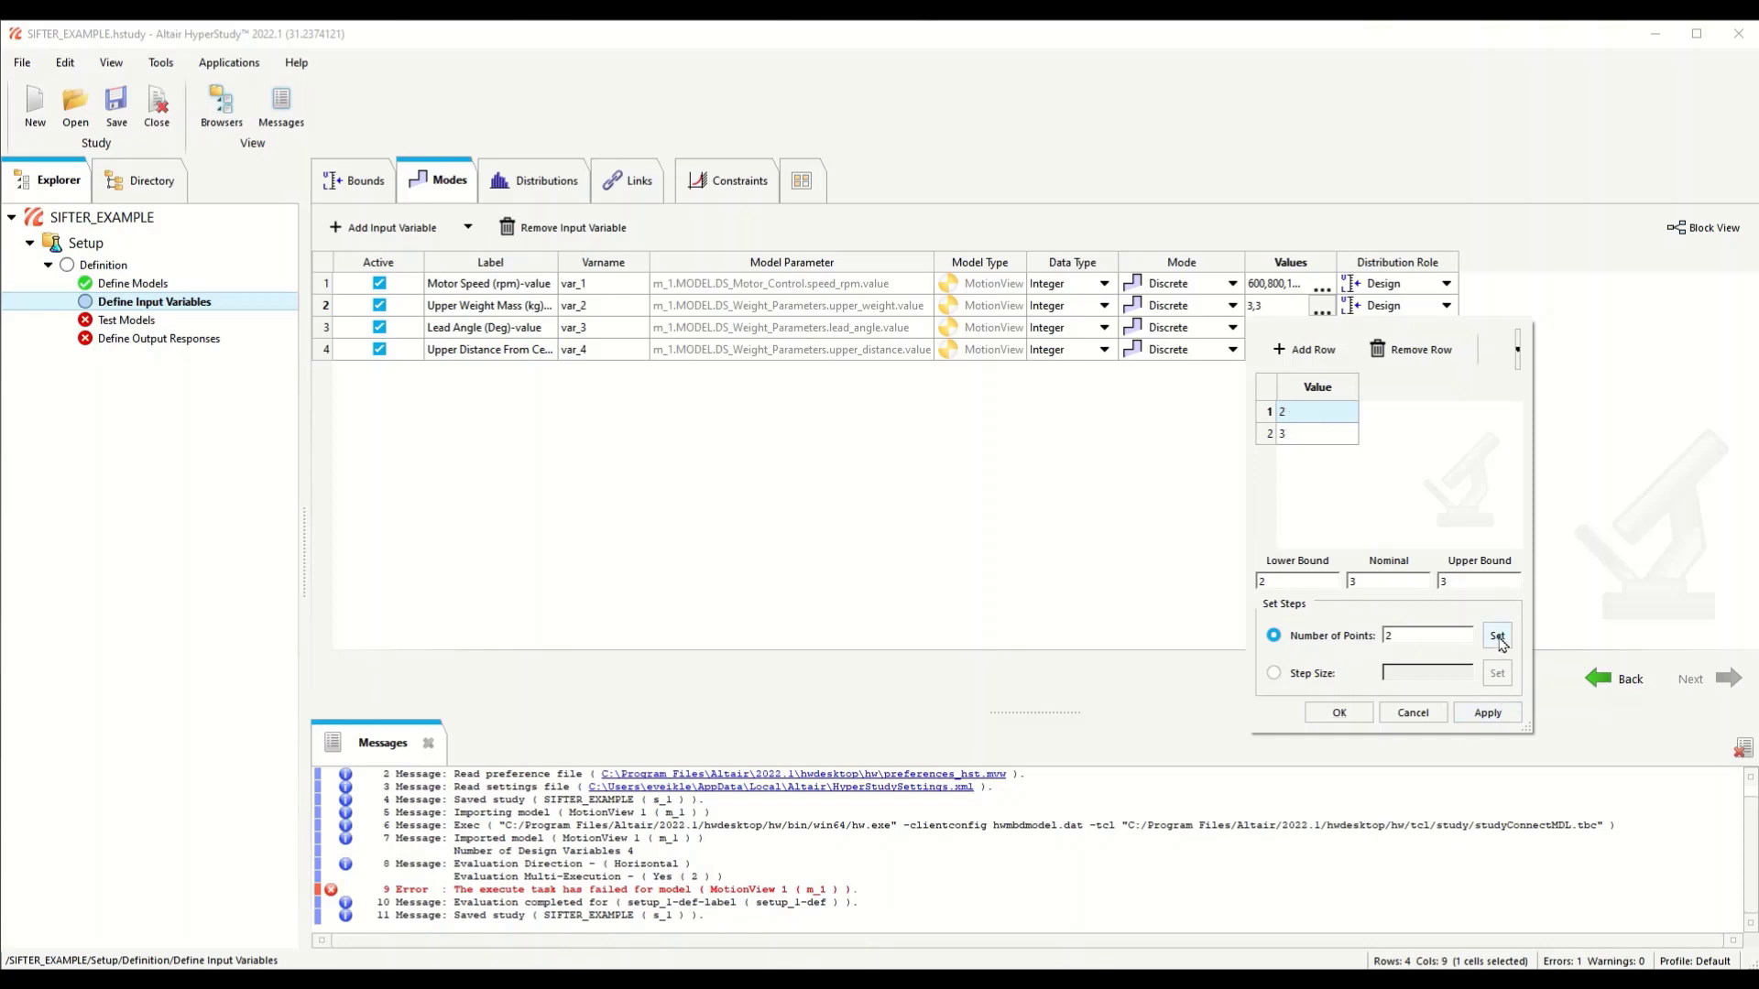
click(1487, 713)
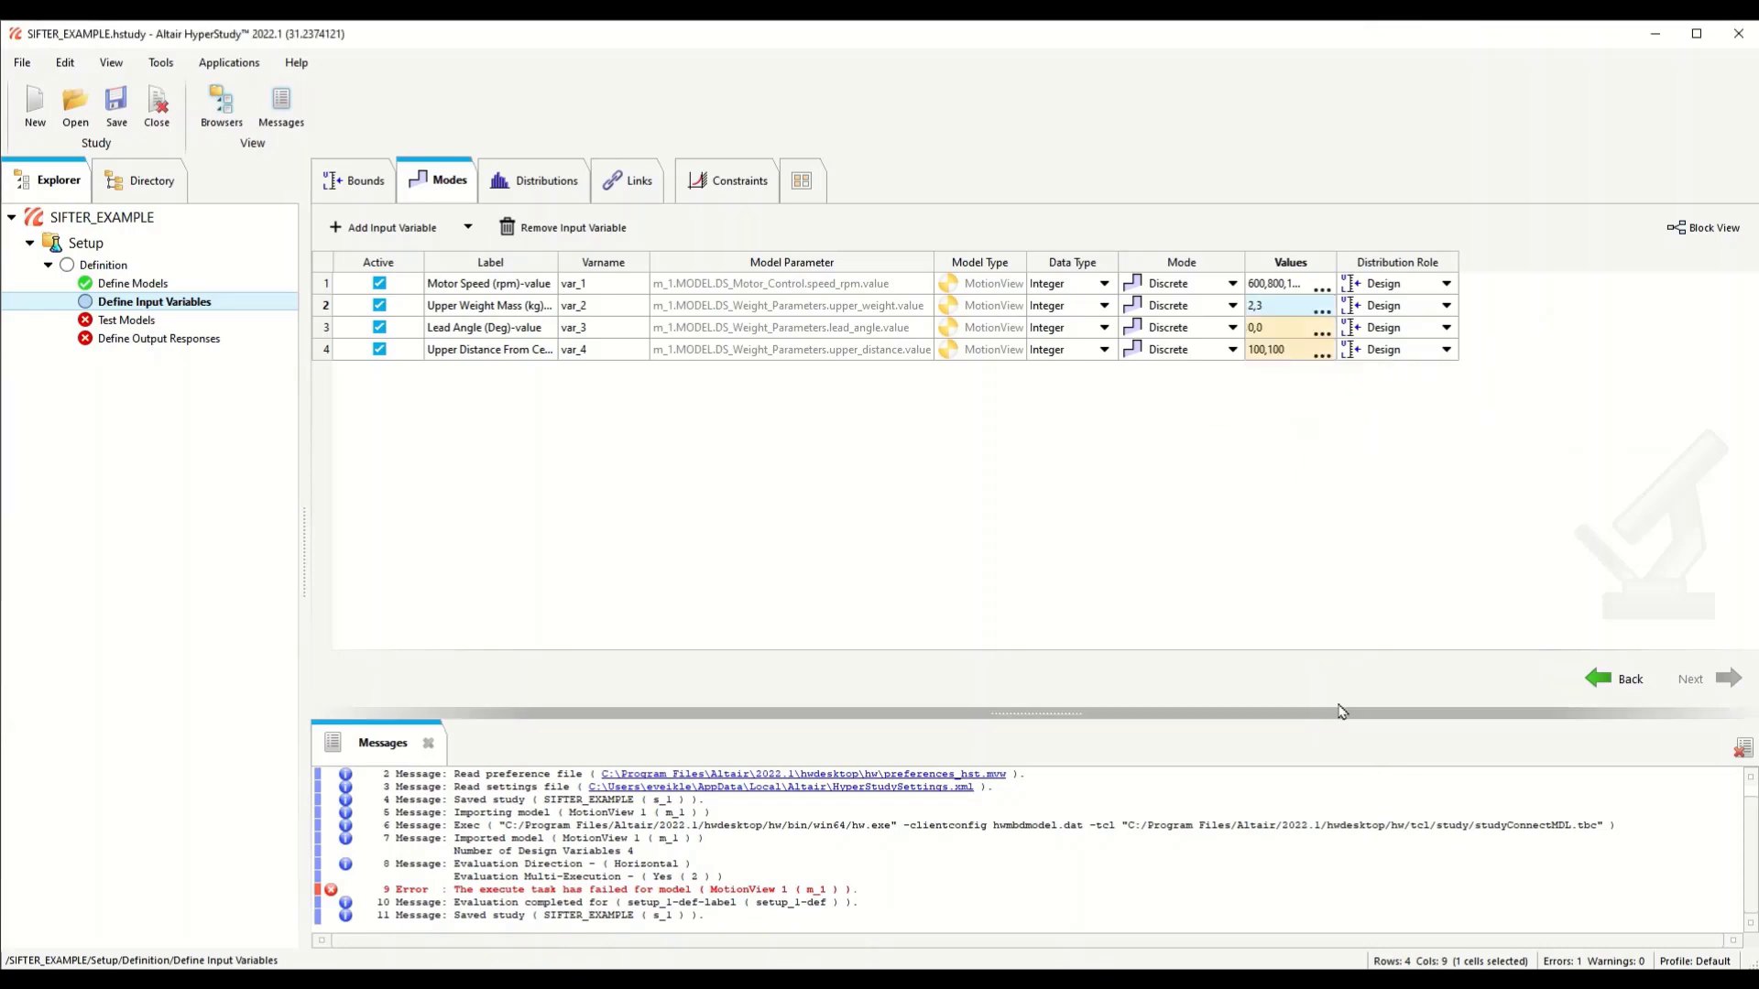
Step: Define the Lead Angle (Deg) discrete values from 0 to an upper bound of 60 with 5 points
click(1324, 330)
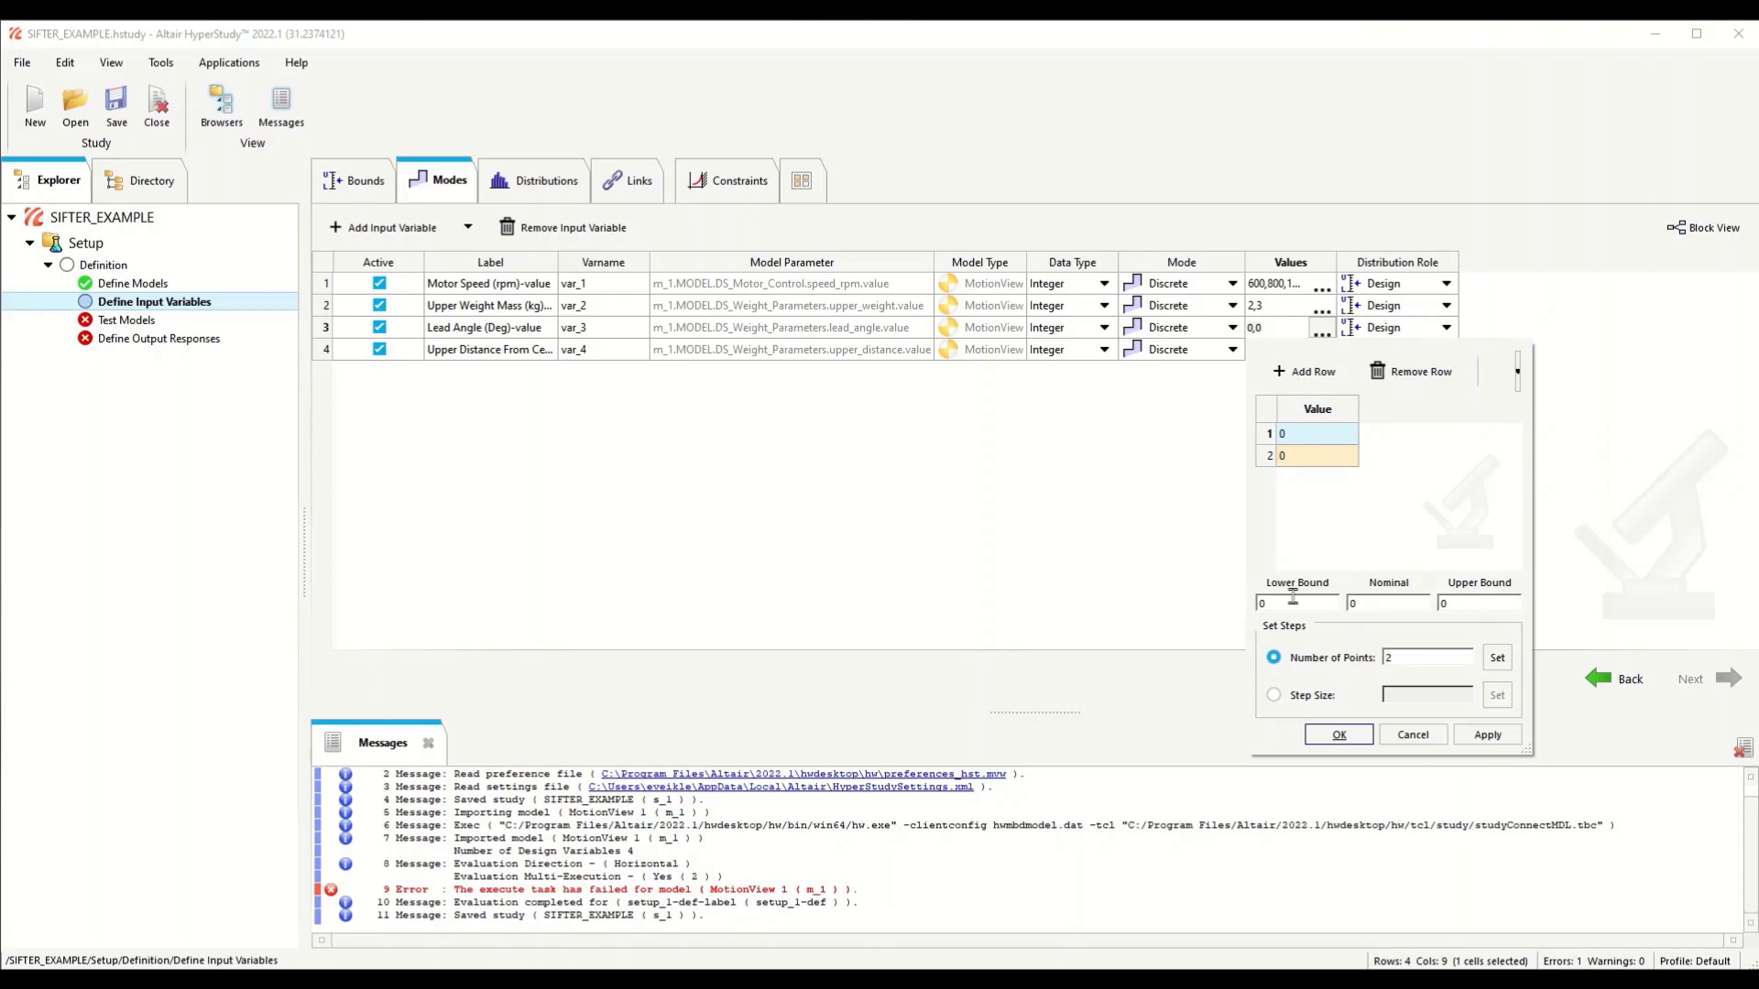
drag(1471, 603, 1383, 603)
text(60)
drag(1451, 654, 1391, 655)
text(5)
click(1502, 659)
click(1491, 738)
Step: Define the Upper Distance From Center discrete values with bounds of 50 and 125 and 4 points
click(1322, 353)
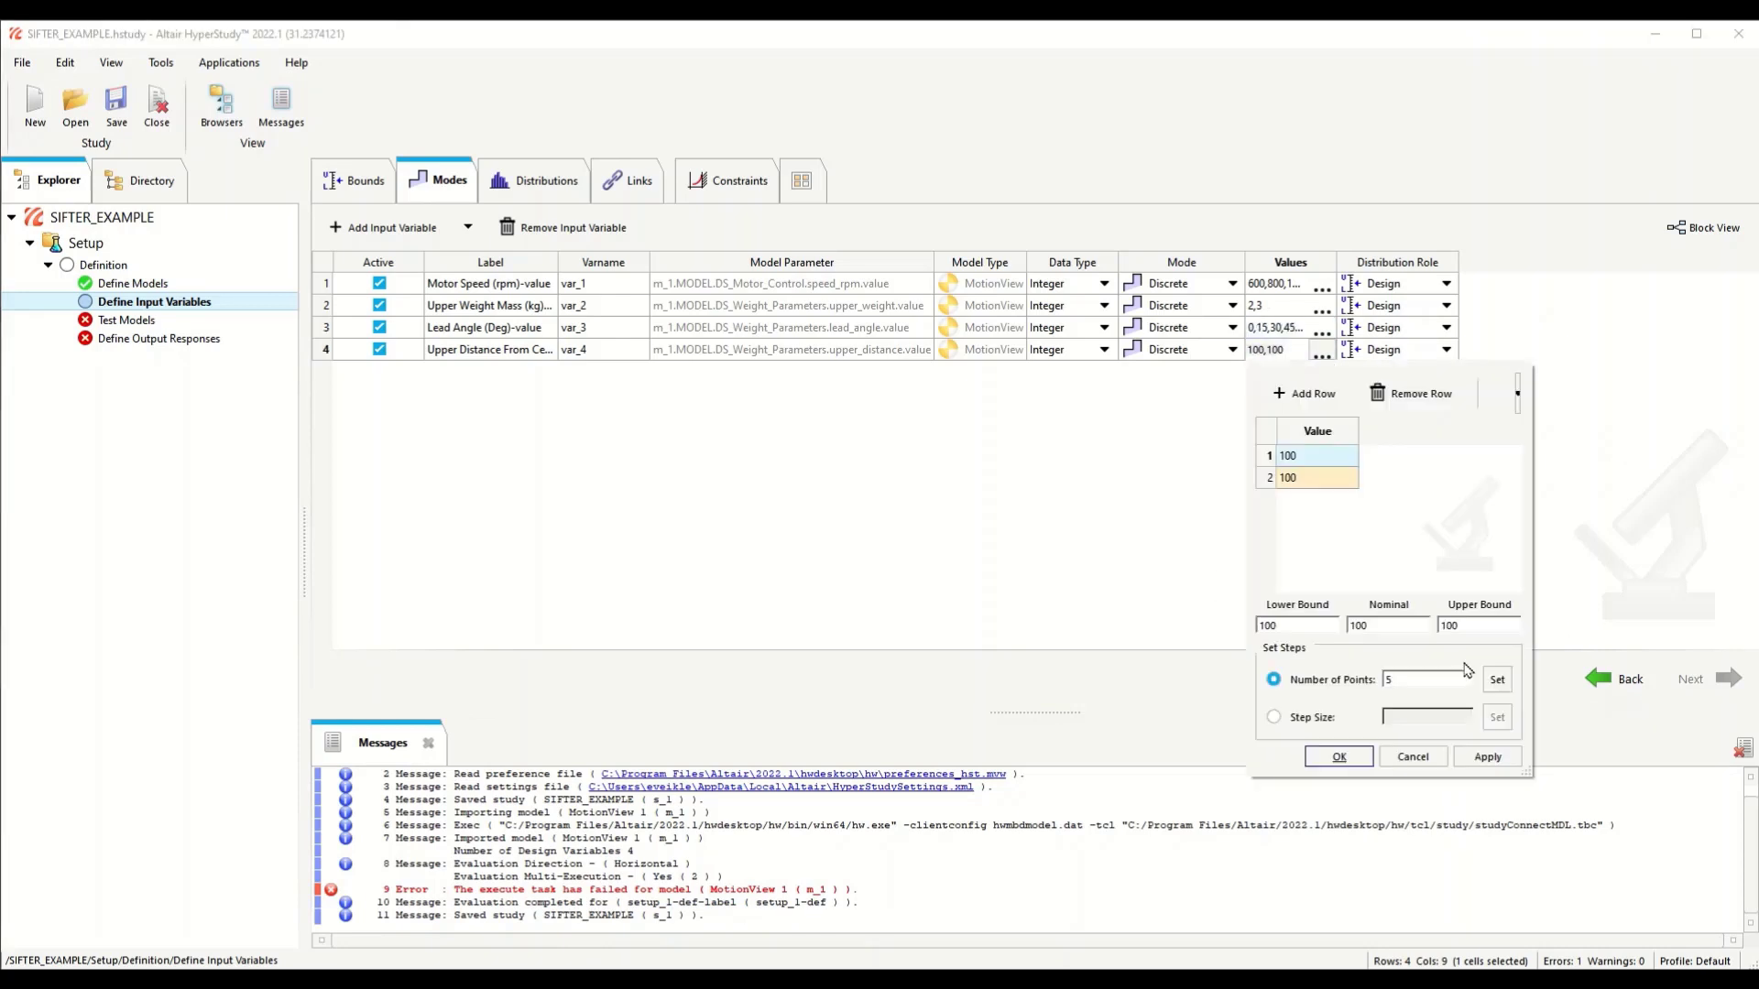
drag(1303, 625, 1242, 650)
text(50)
drag(1466, 627, 1318, 624)
text(125)
drag(1466, 678, 1340, 699)
text(4)
click(1493, 681)
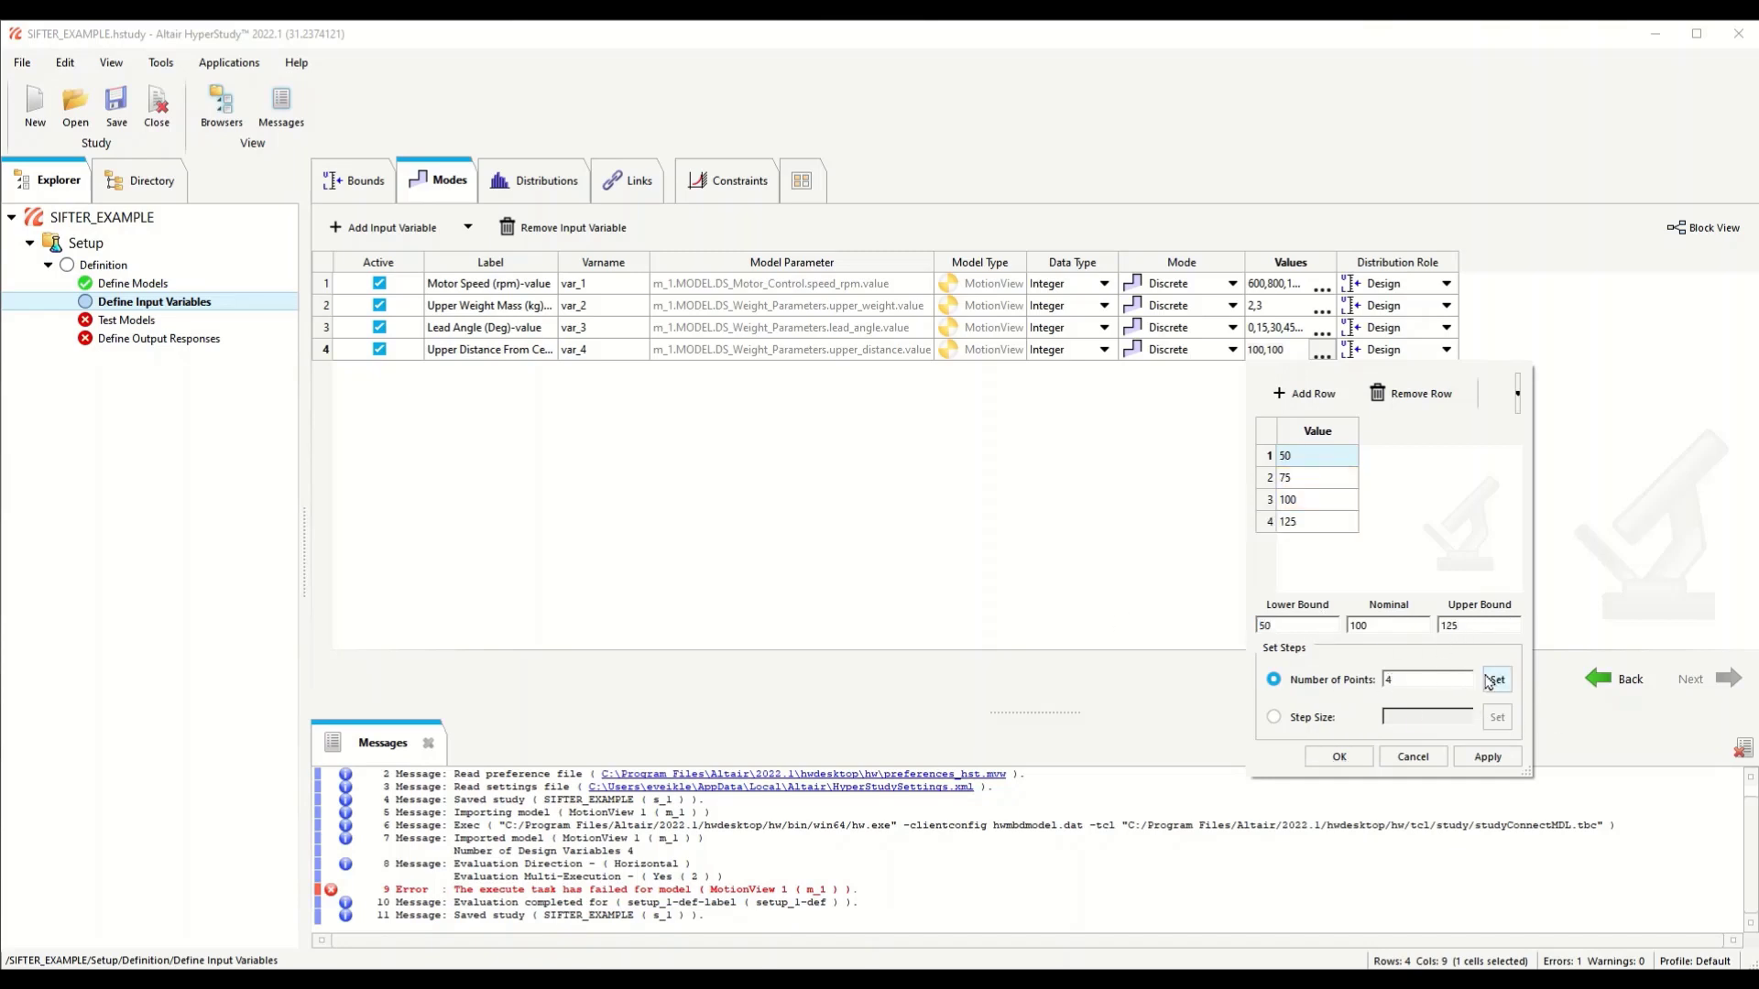
click(1350, 763)
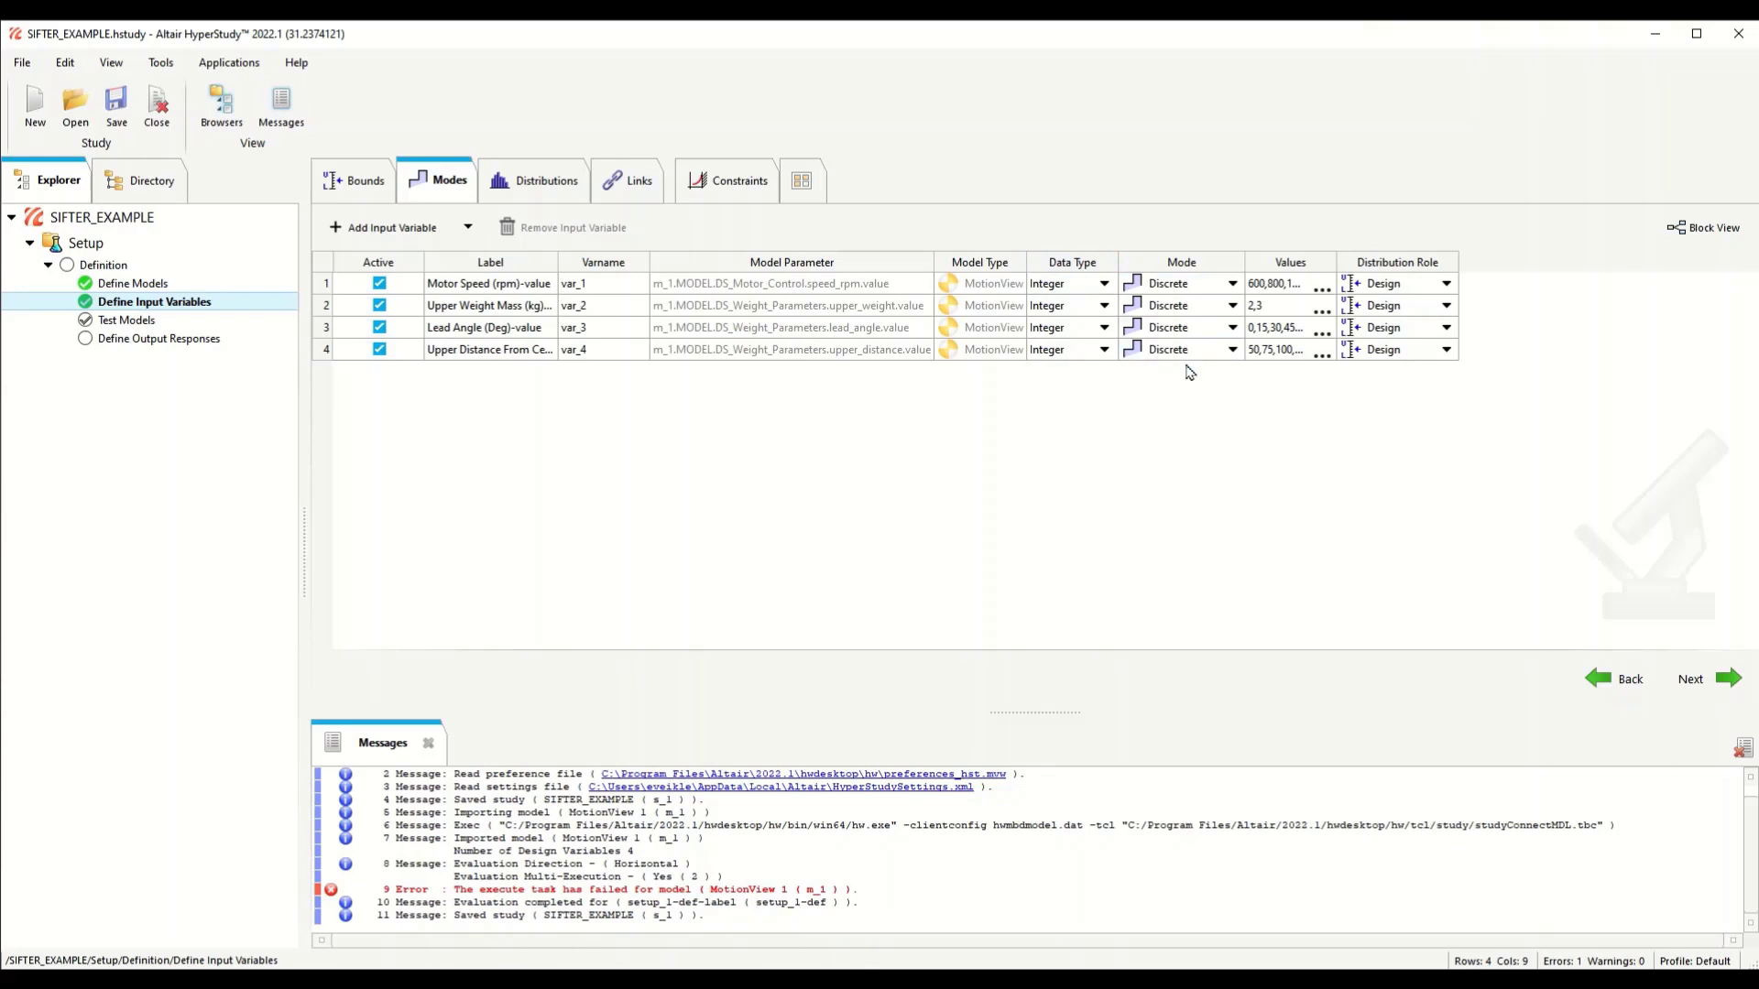
Step: Return to the model definitions and add an EDEM model that uses Sifter_pill_particles_run_1.dem as its resource
click(1704, 679)
click(1622, 679)
click(1640, 683)
click(1640, 683)
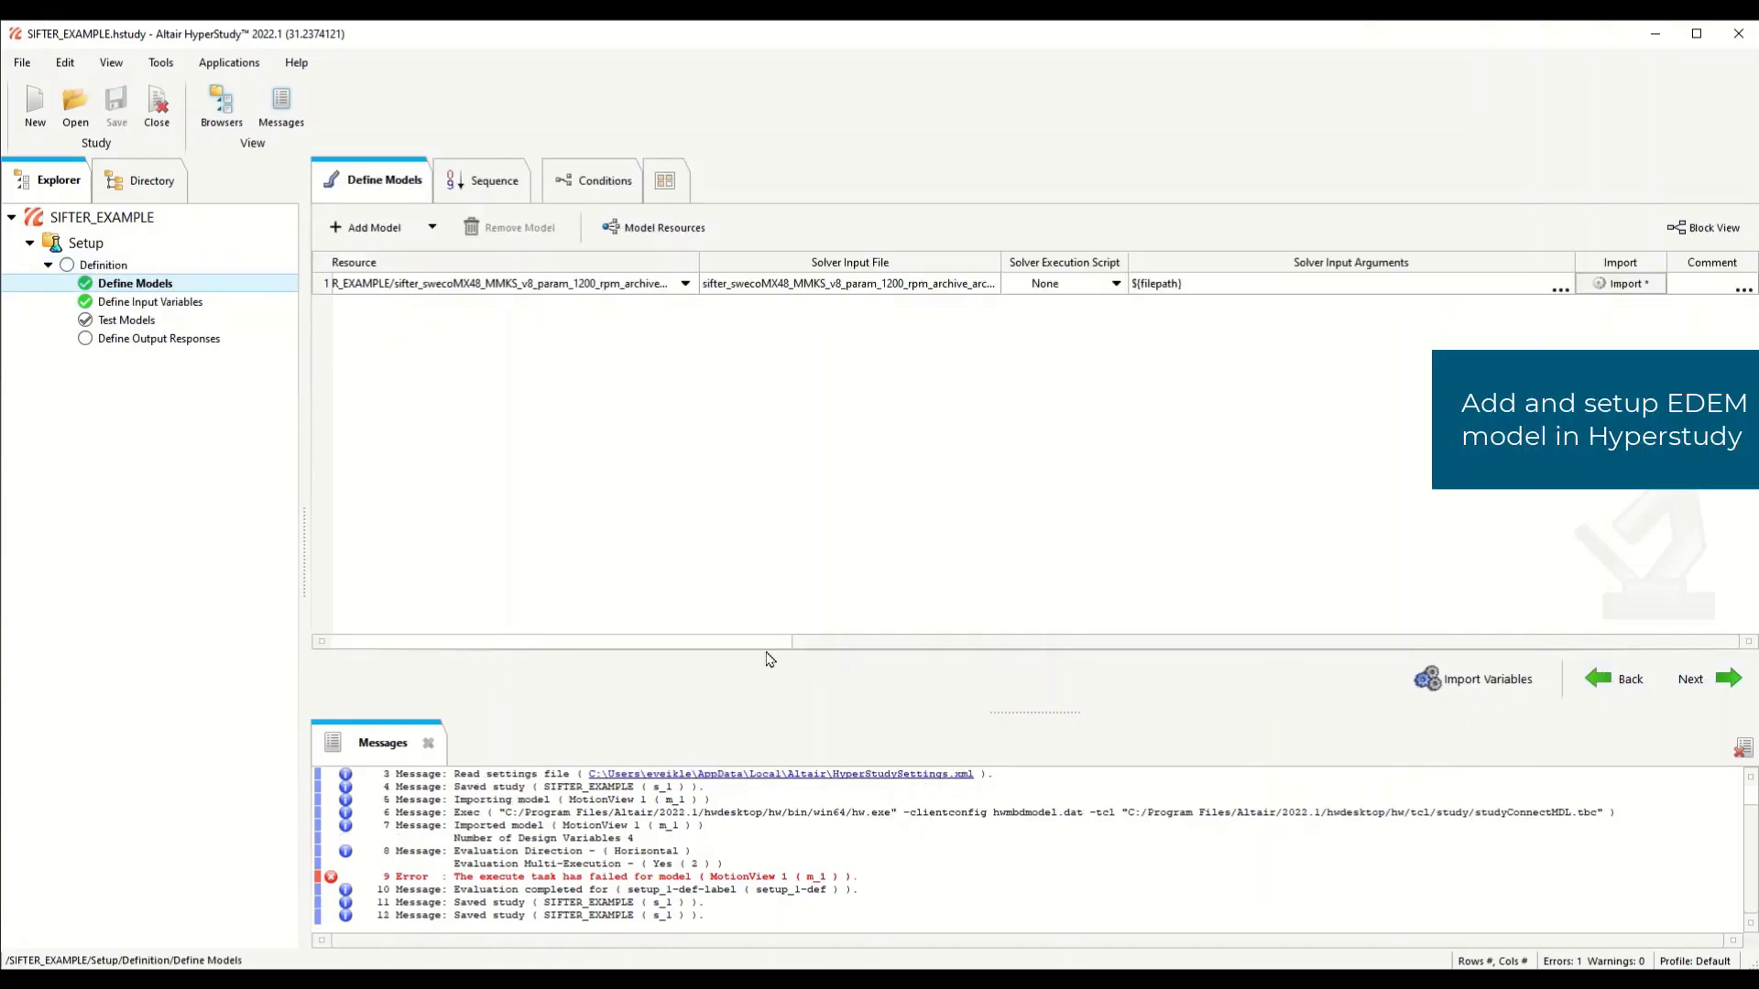
click(406, 229)
click(696, 678)
click(946, 746)
click(1374, 310)
click(1375, 307)
click(529, 279)
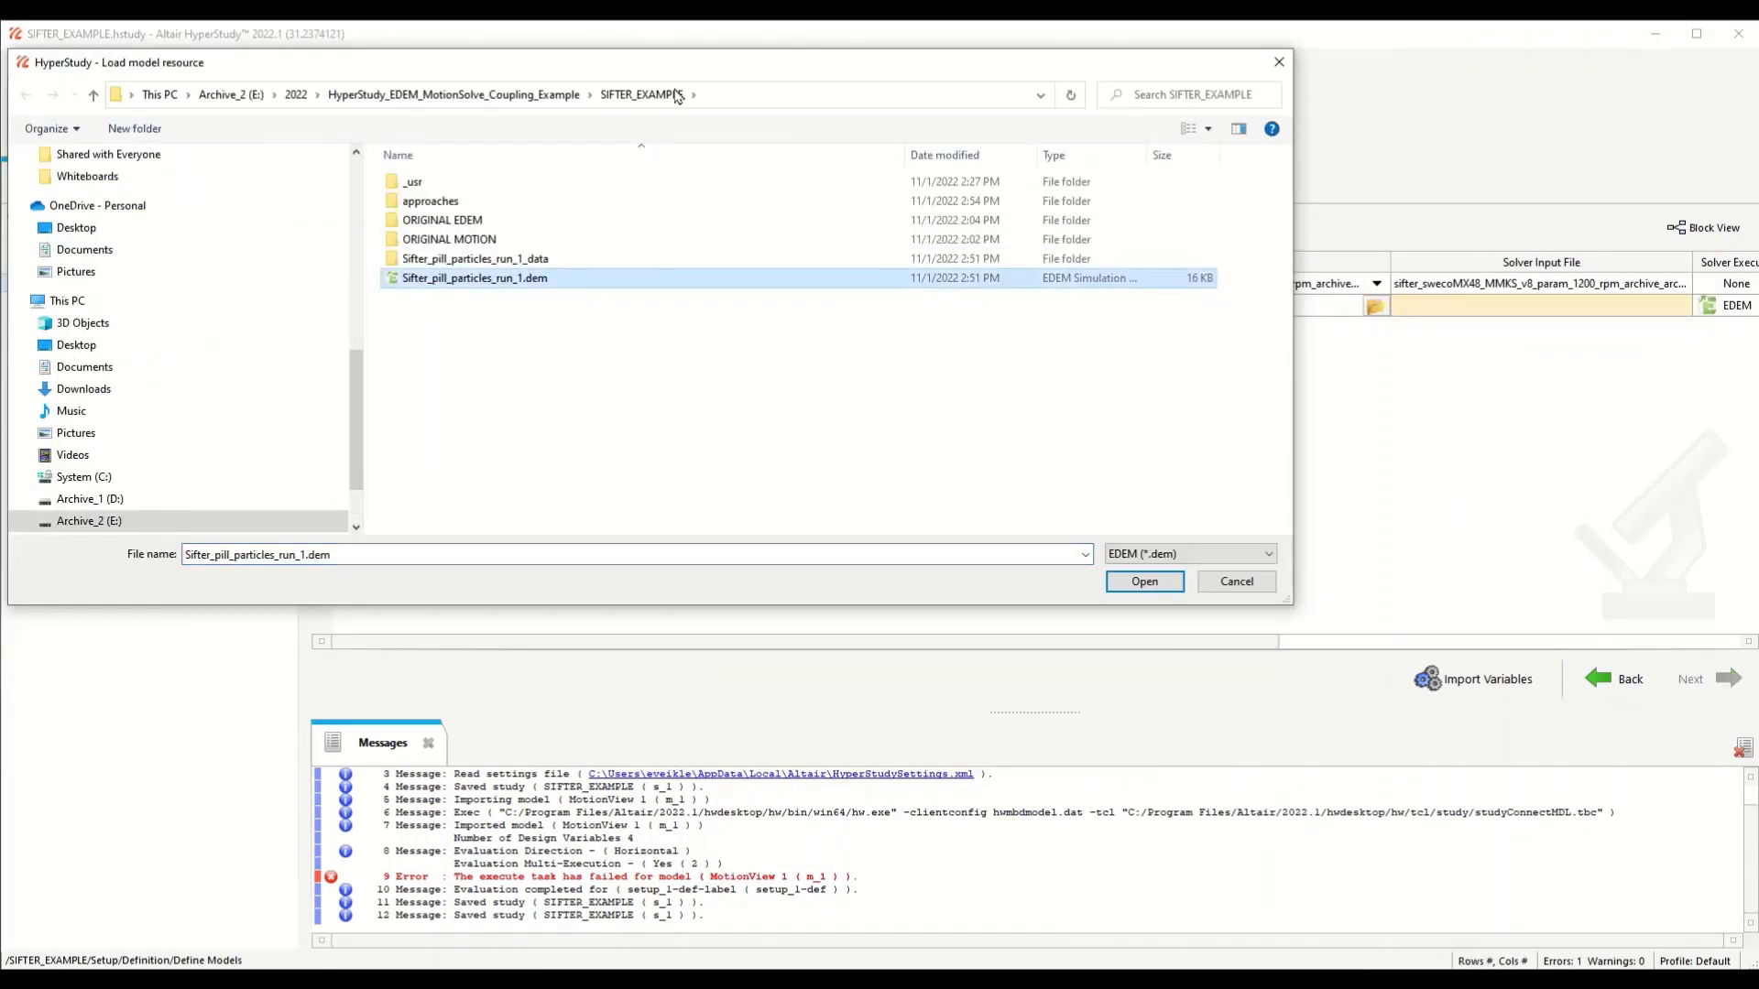
click(1144, 583)
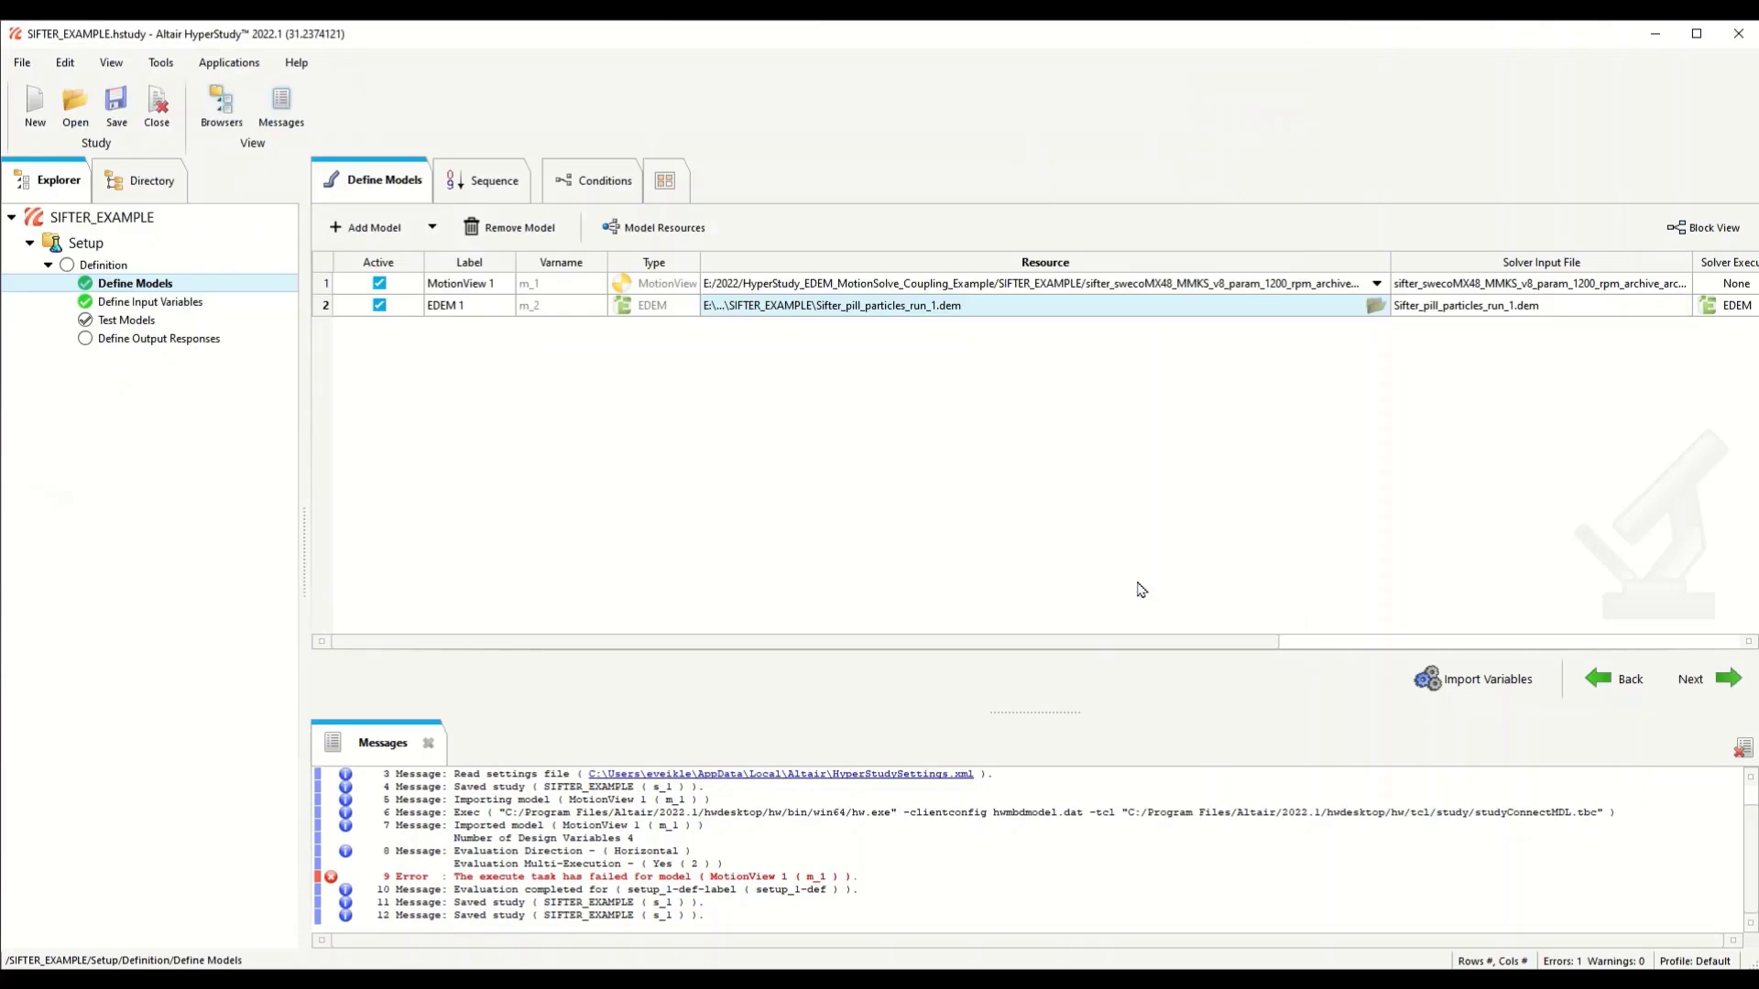
Step: Append "-co sifter_swecoMX48_MMKS_v8_param_1200_rpm_archive_archive.xml" to the EDEM 1 model's solver input arguments
drag(1420, 642, 1709, 640)
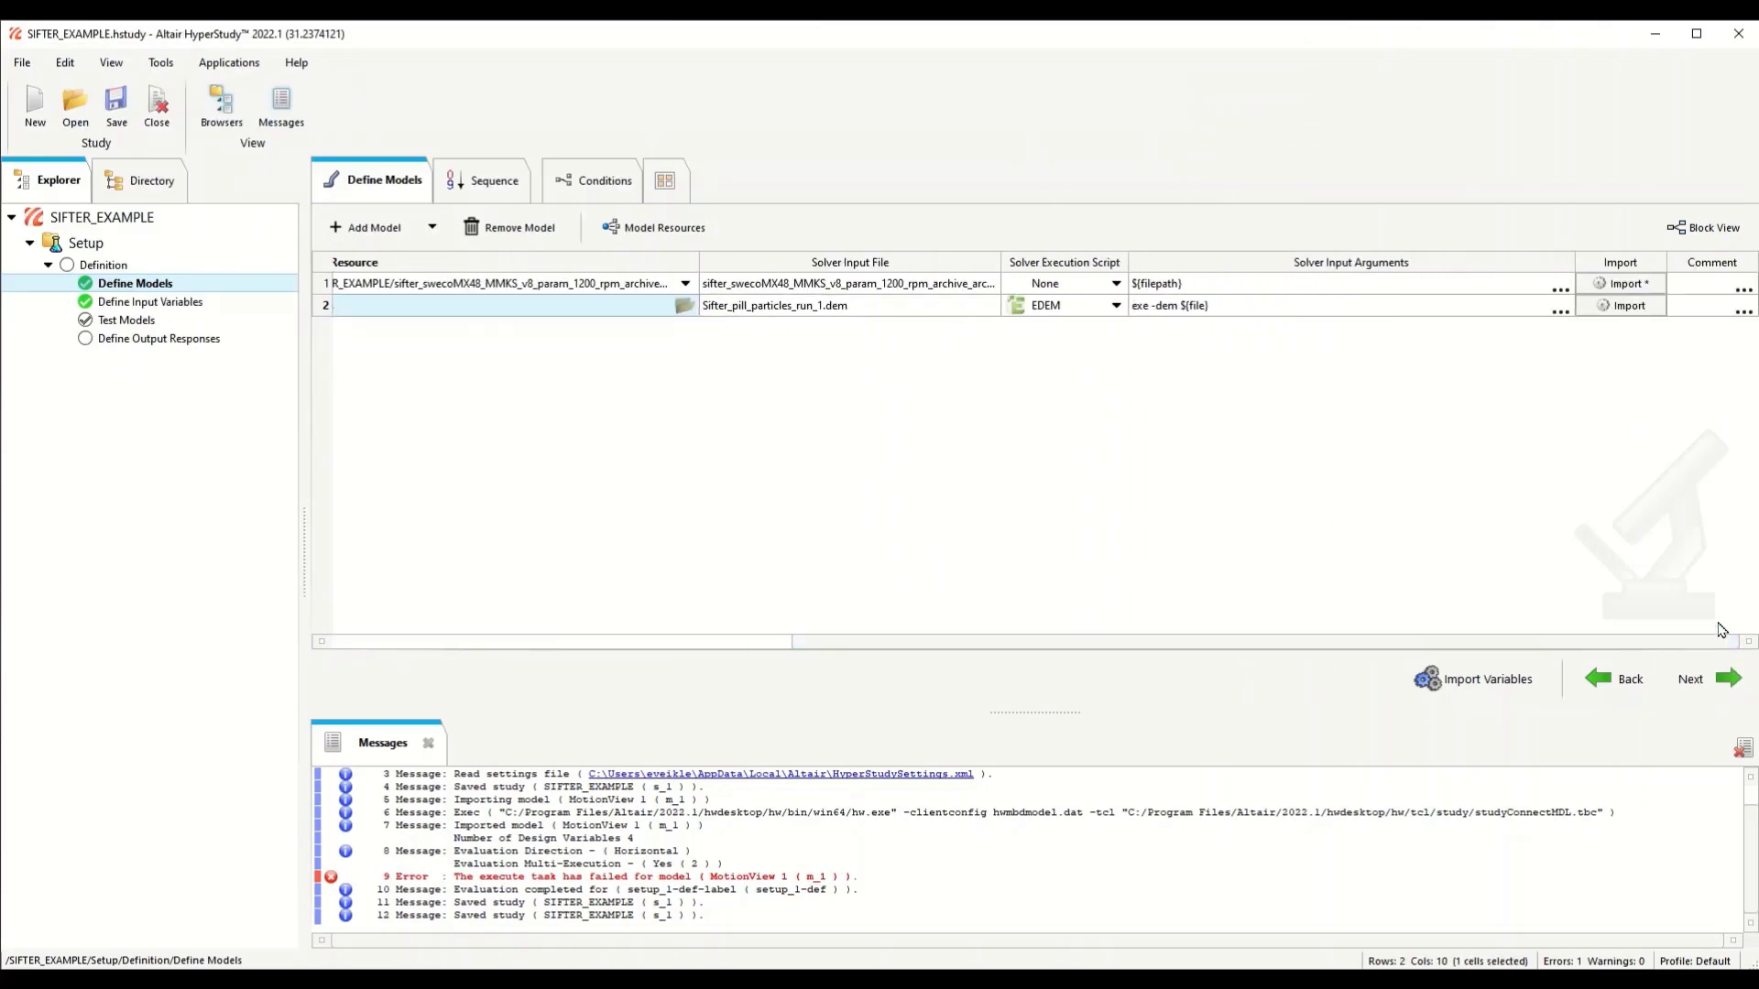
double_click(1354, 307)
click(1286, 304)
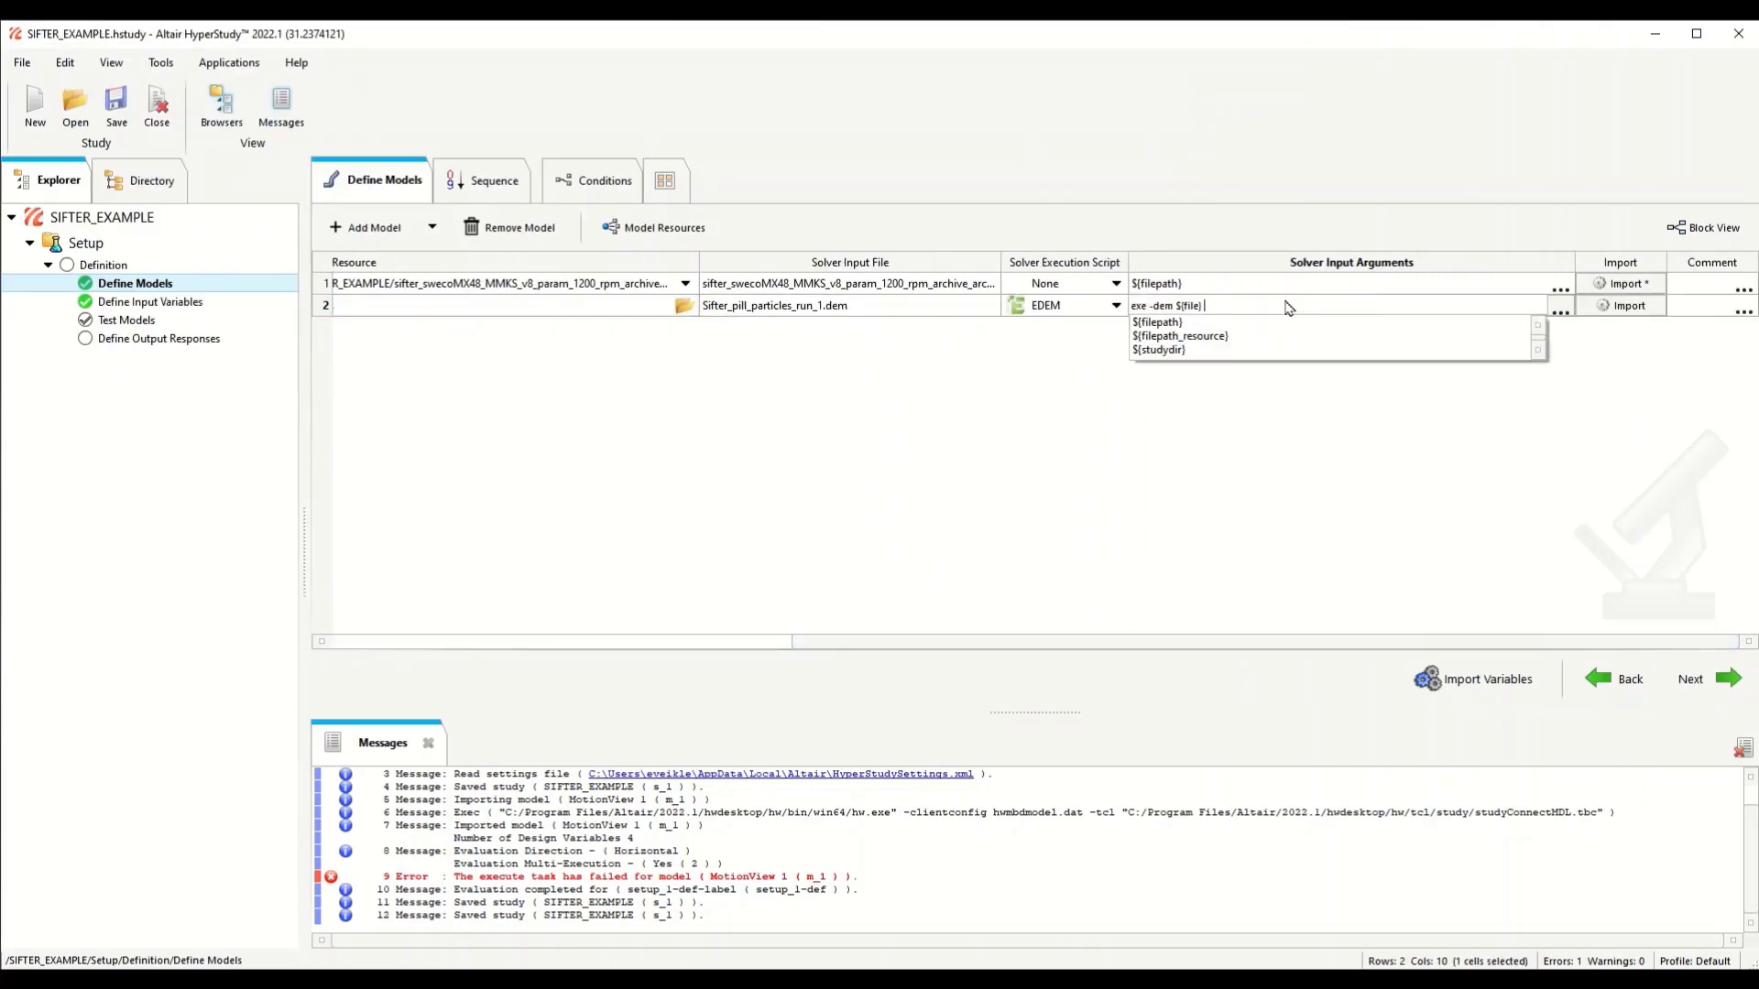
text(-)
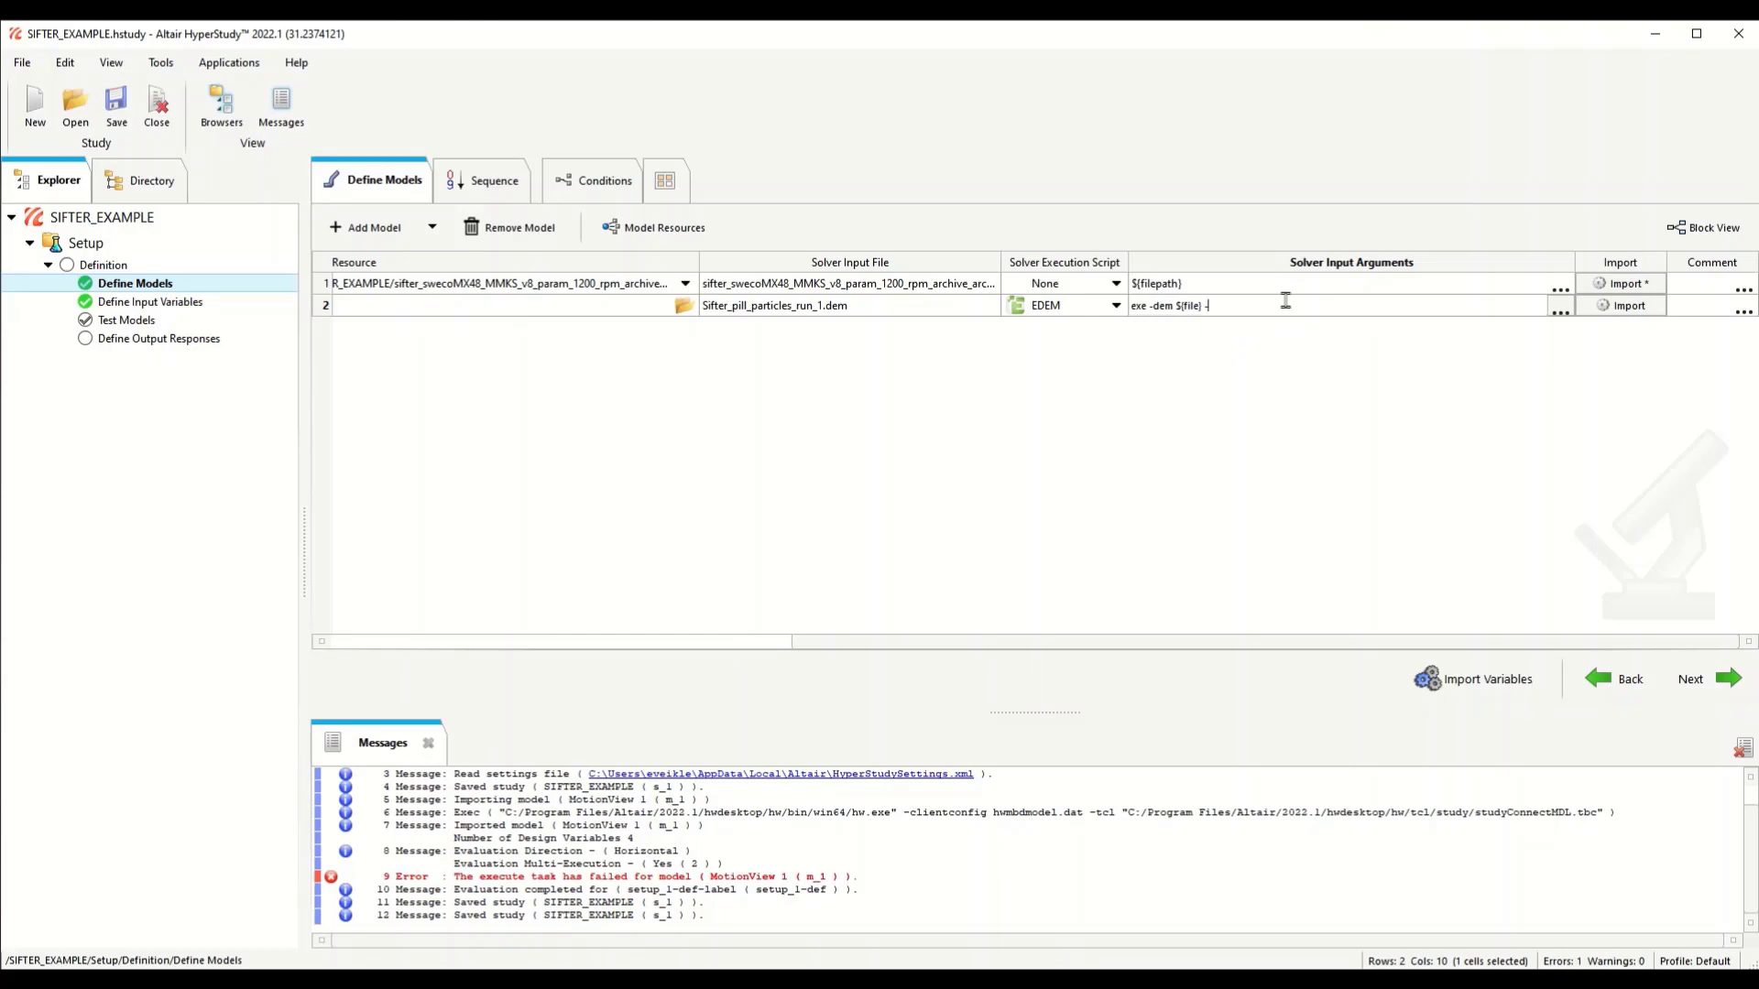
text(co)
double_click(955, 284)
key(ctrl+c)
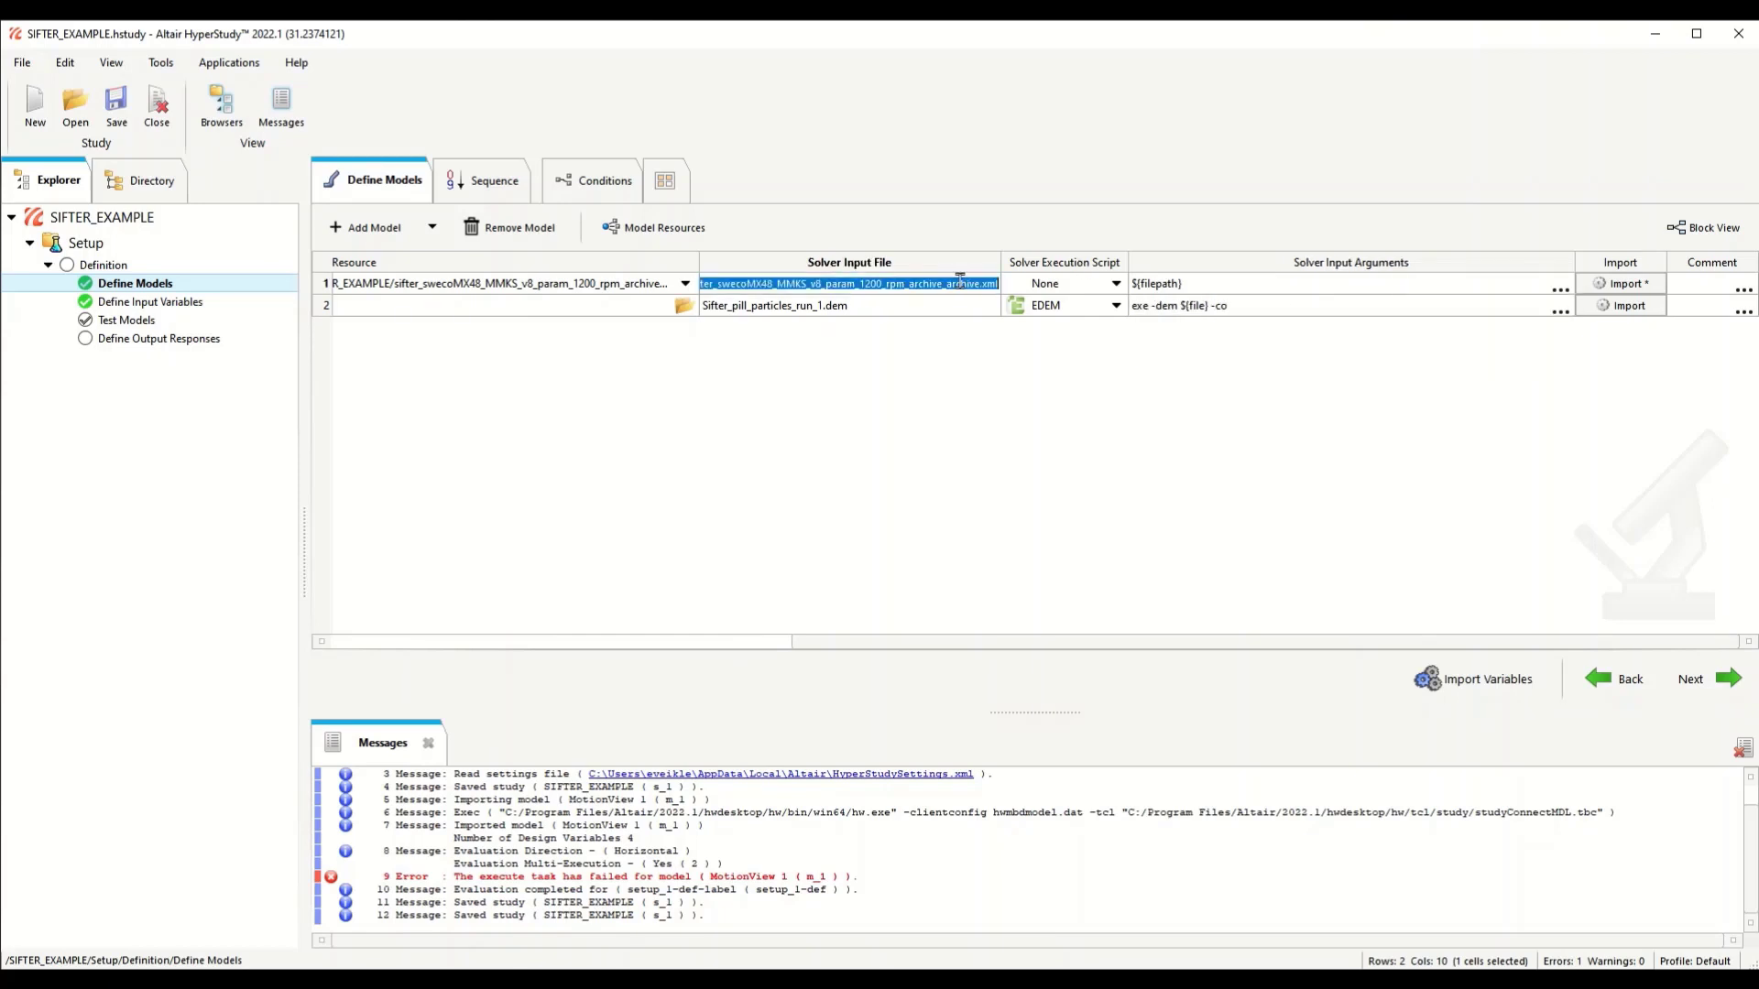
double_click(1300, 306)
click(1300, 304)
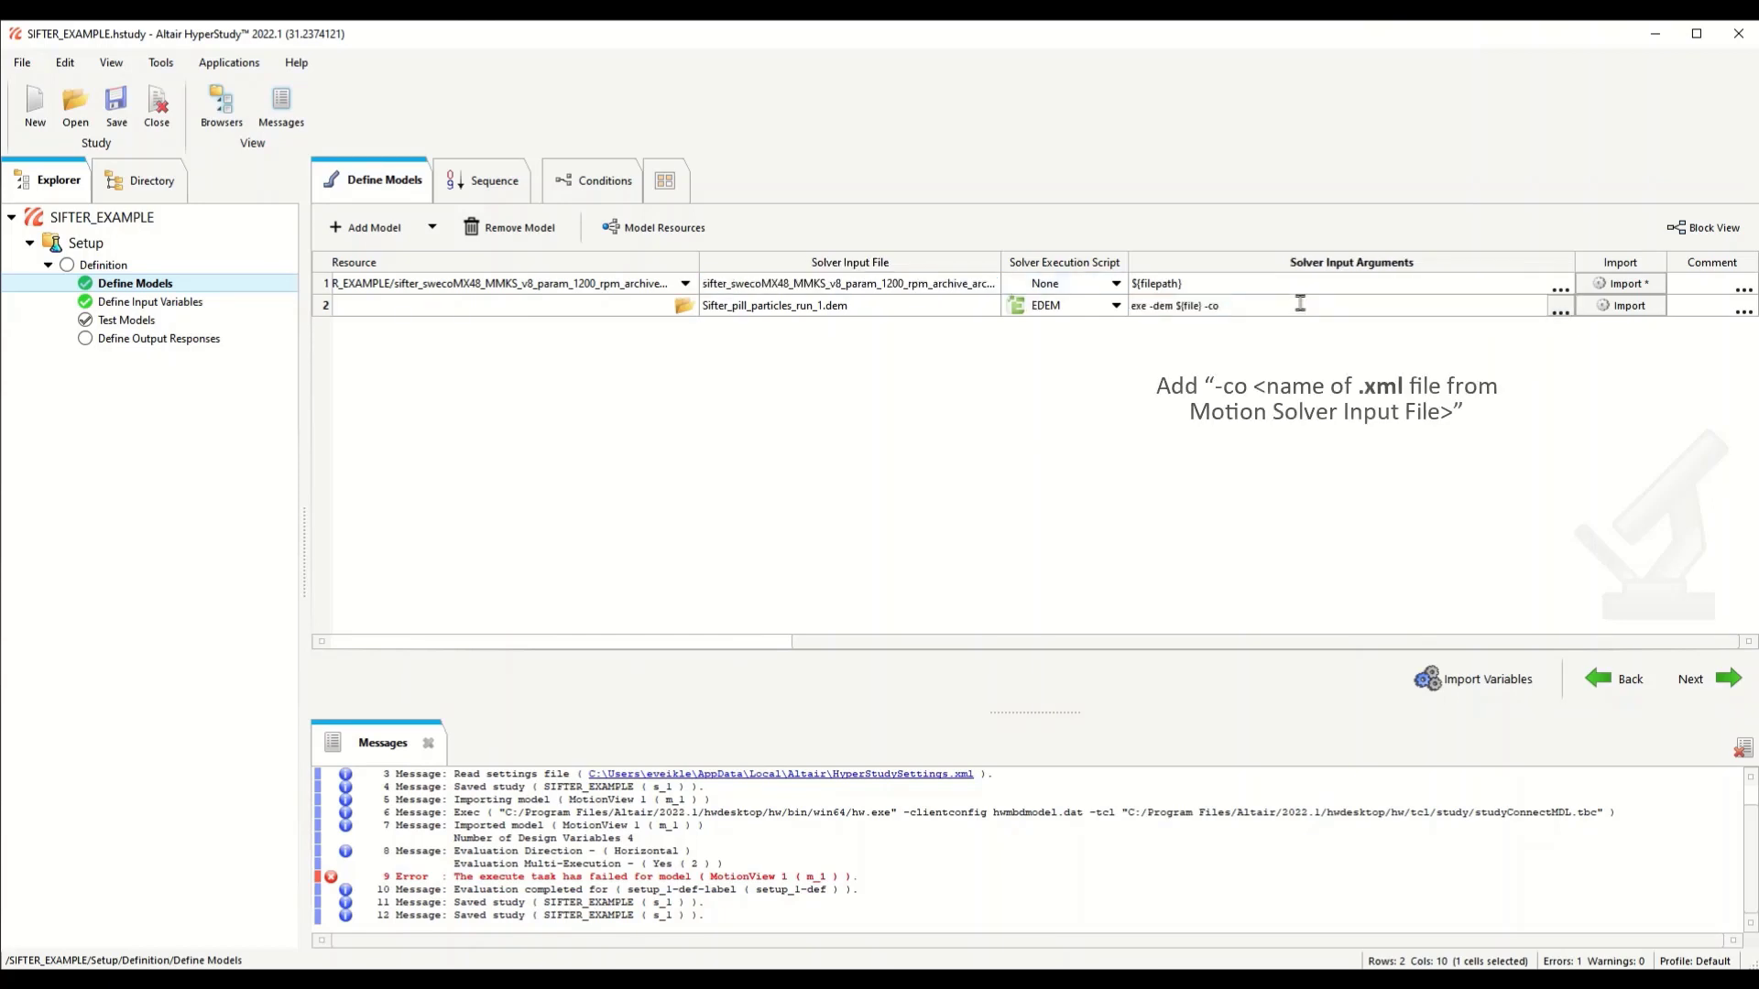
key(ctrl+v)
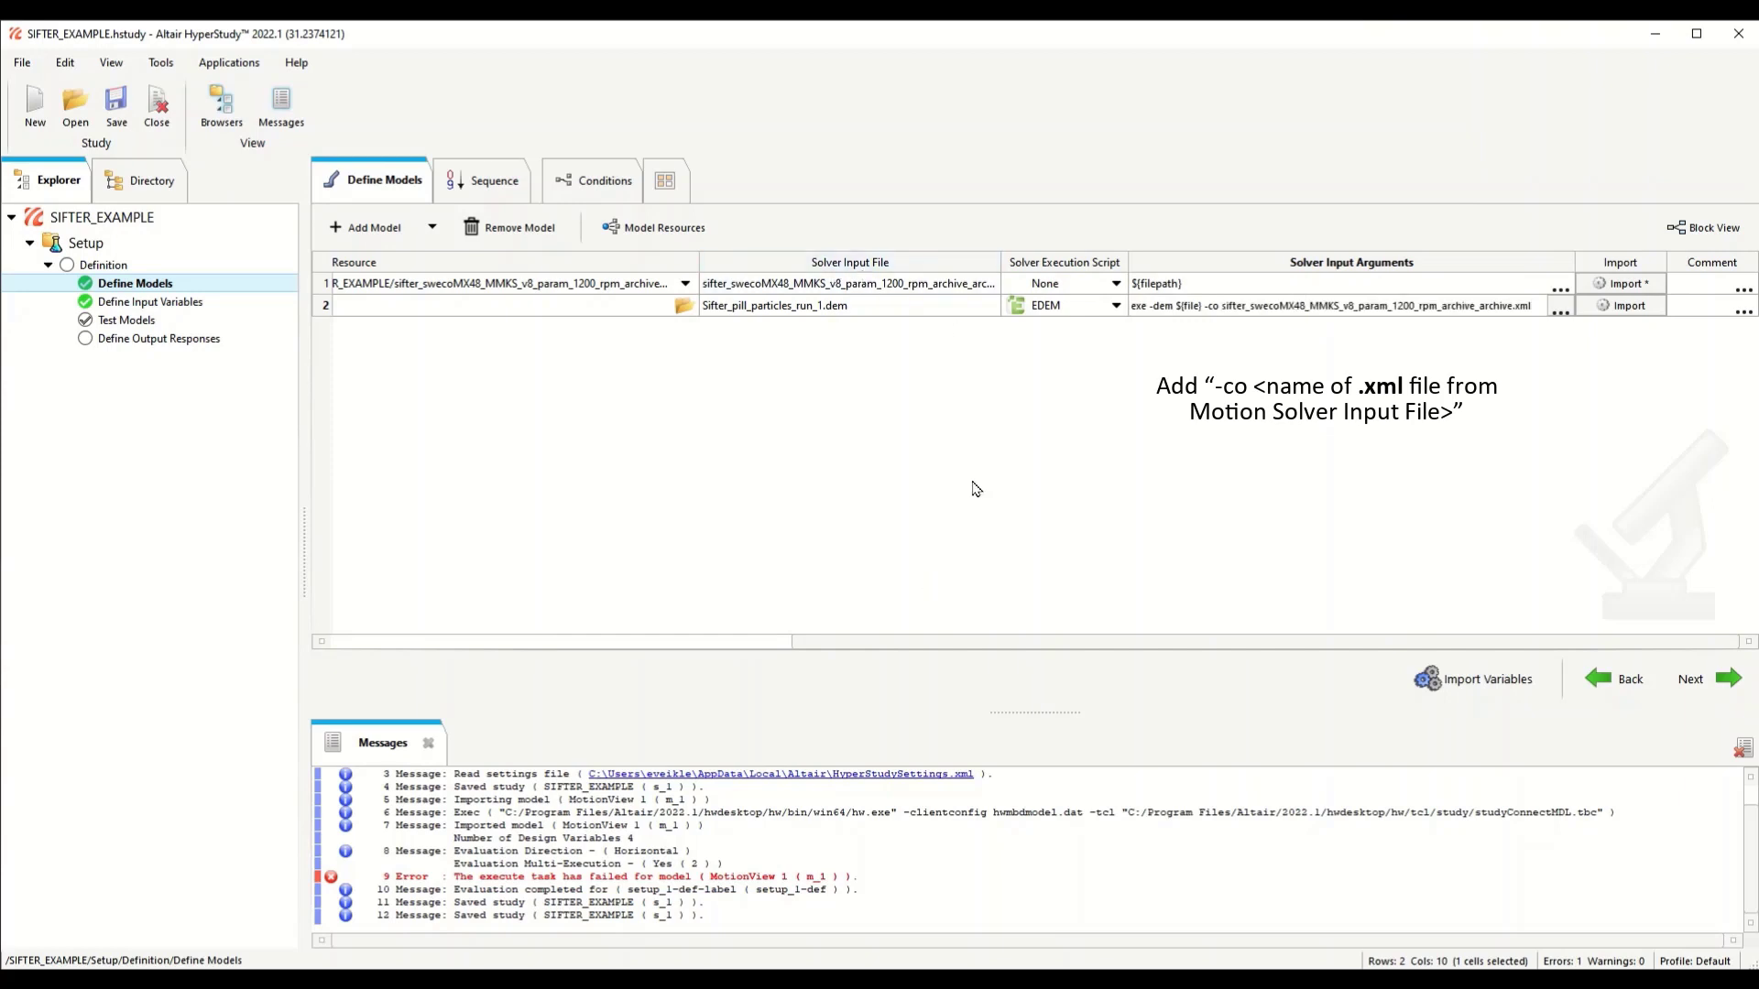
Step: Import only the gravity z parameter from the EDEM 1 model and deactivate it among the input variables
click(1629, 306)
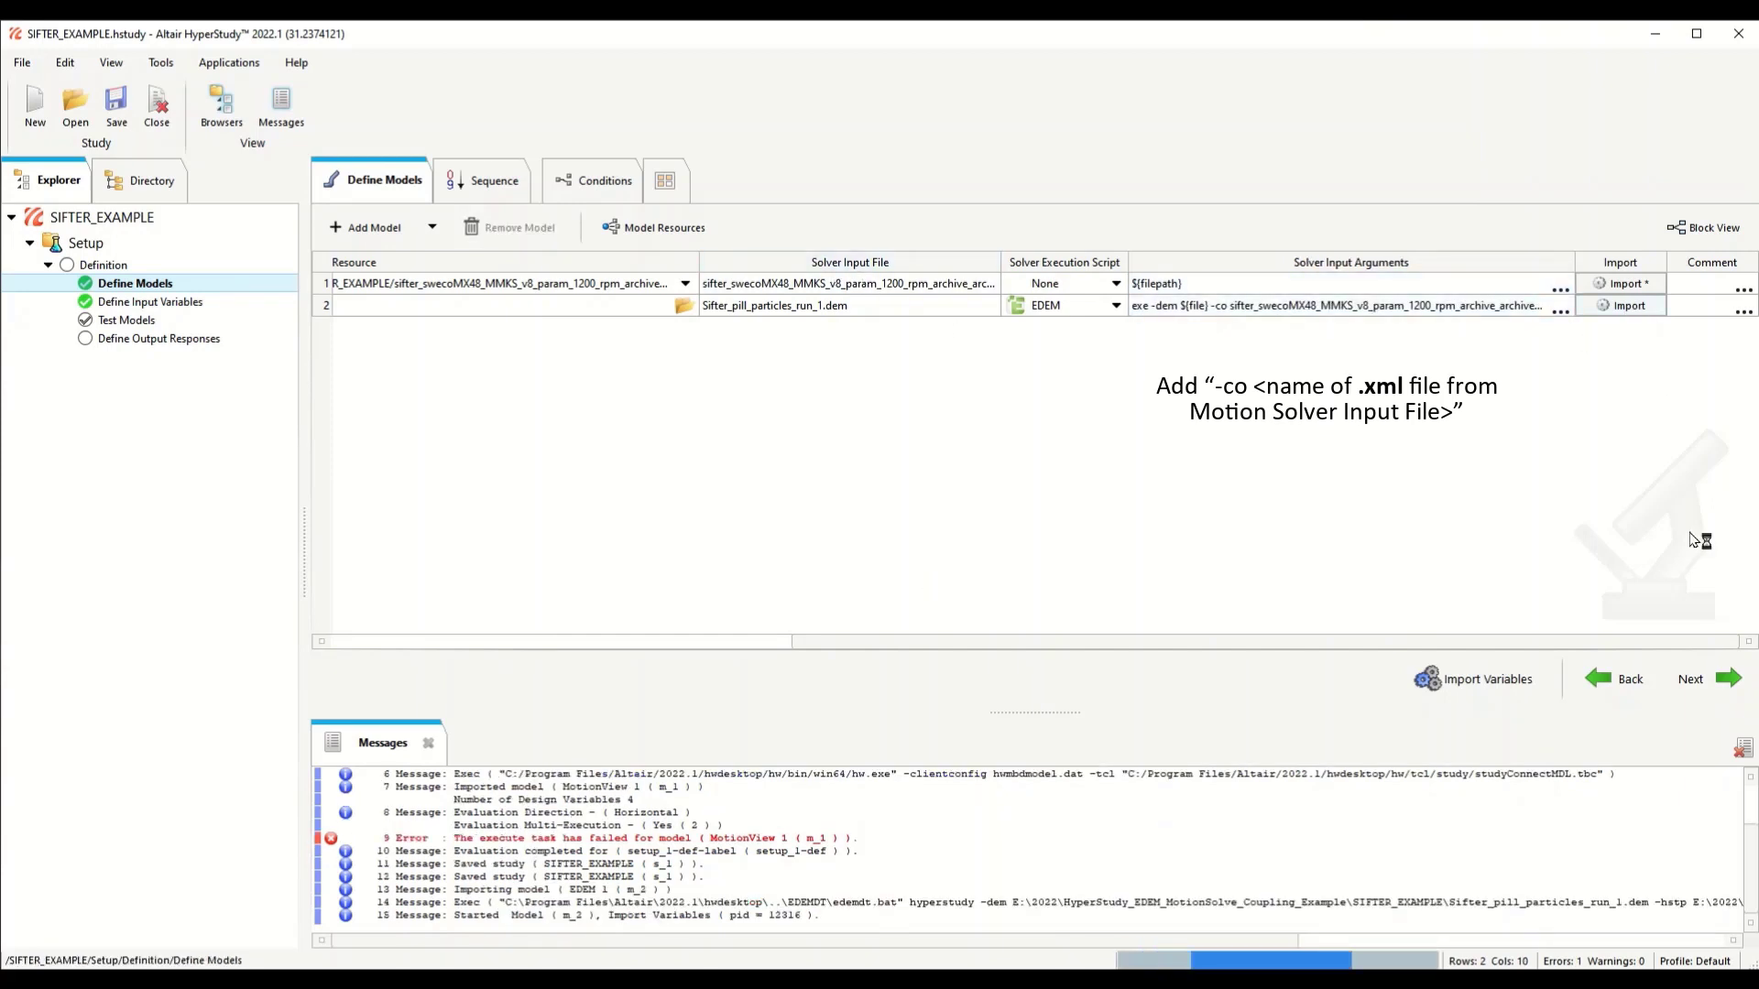
key(Return)
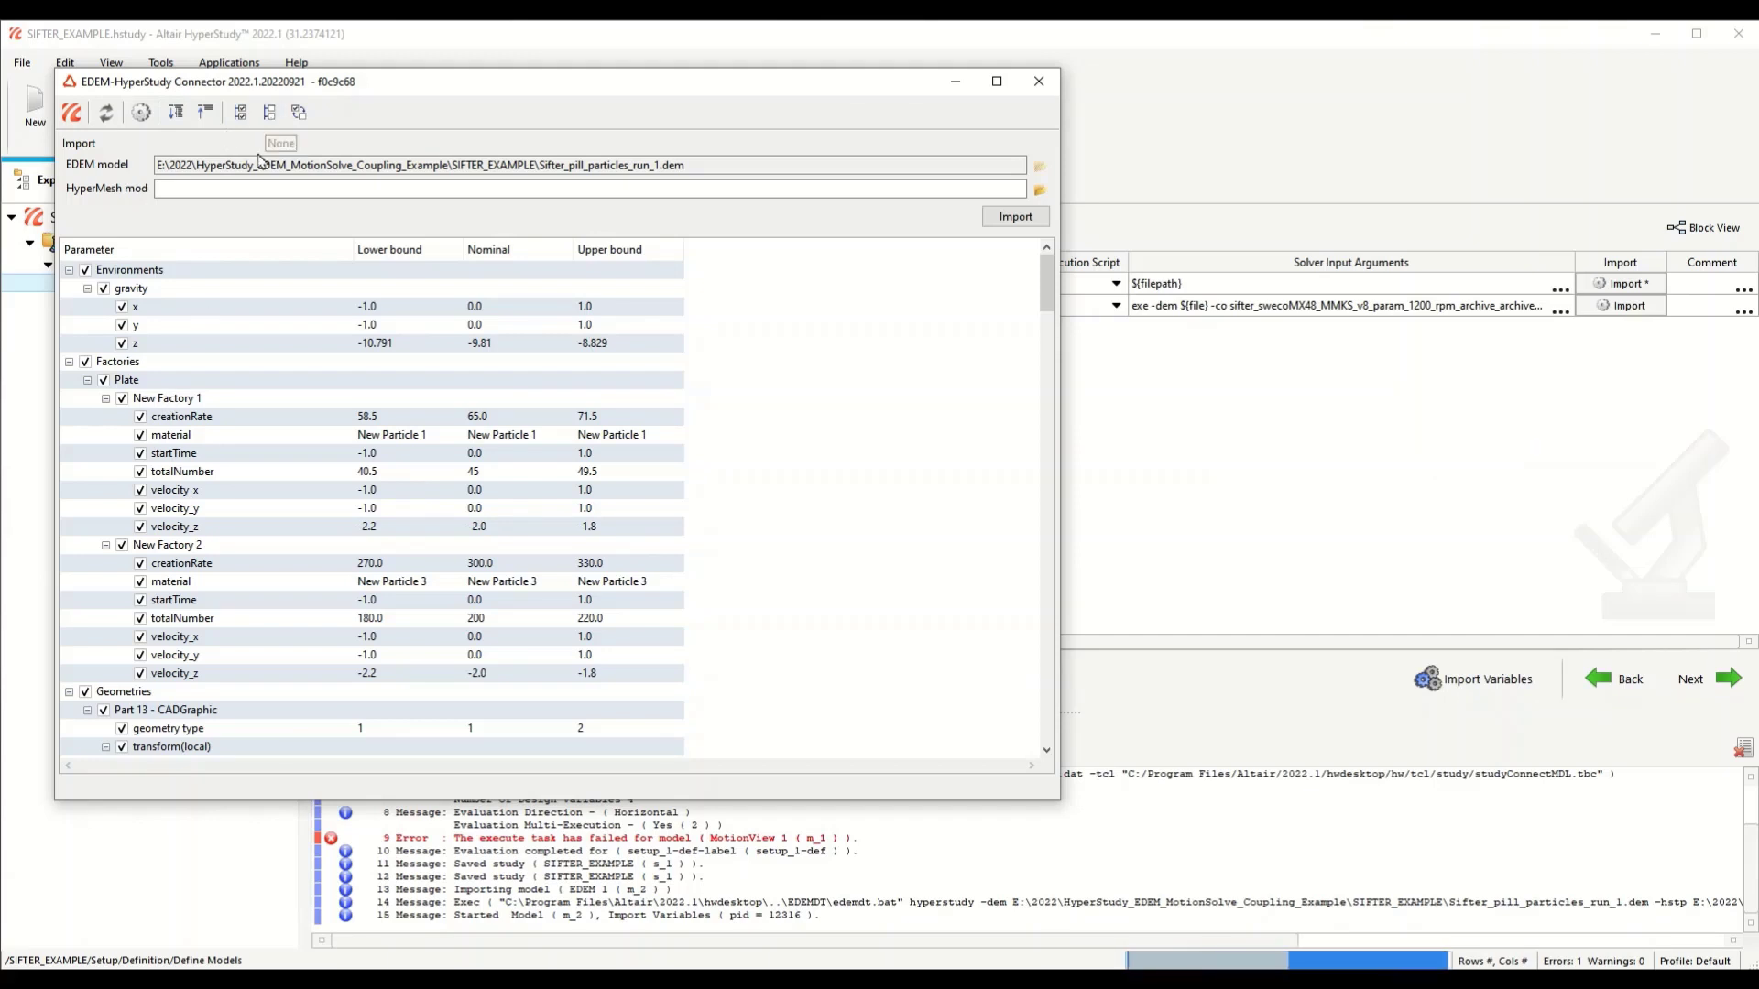
click(269, 113)
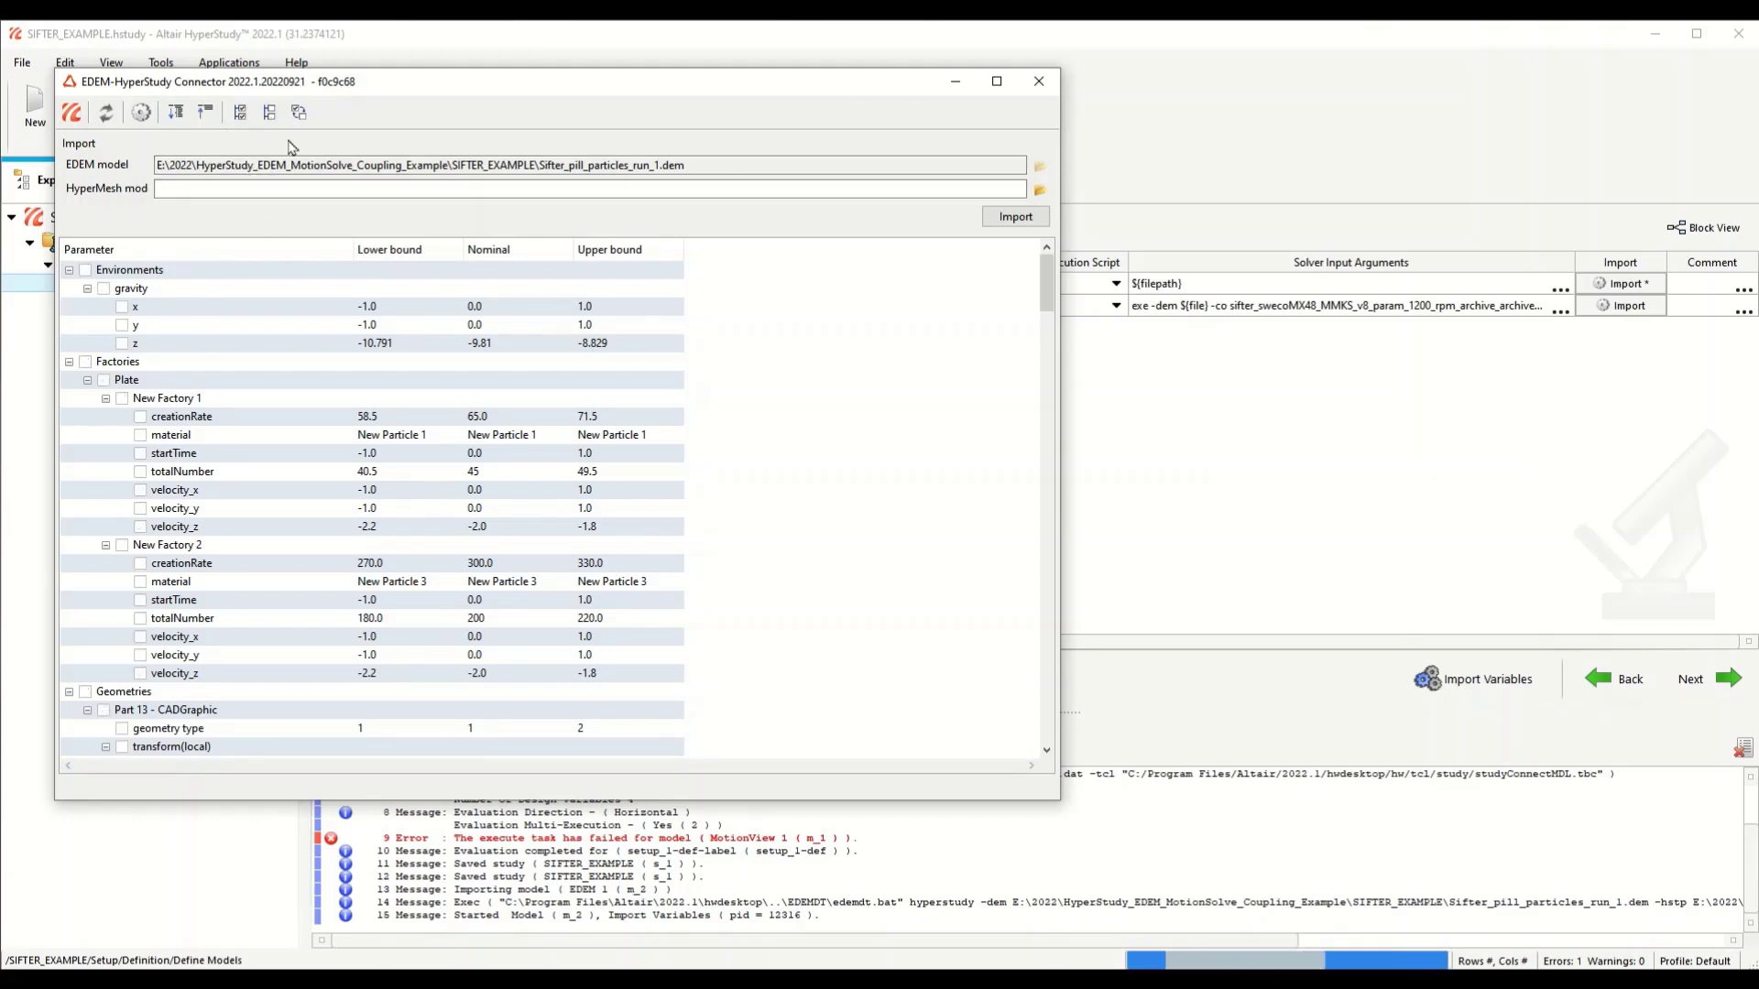
click(122, 344)
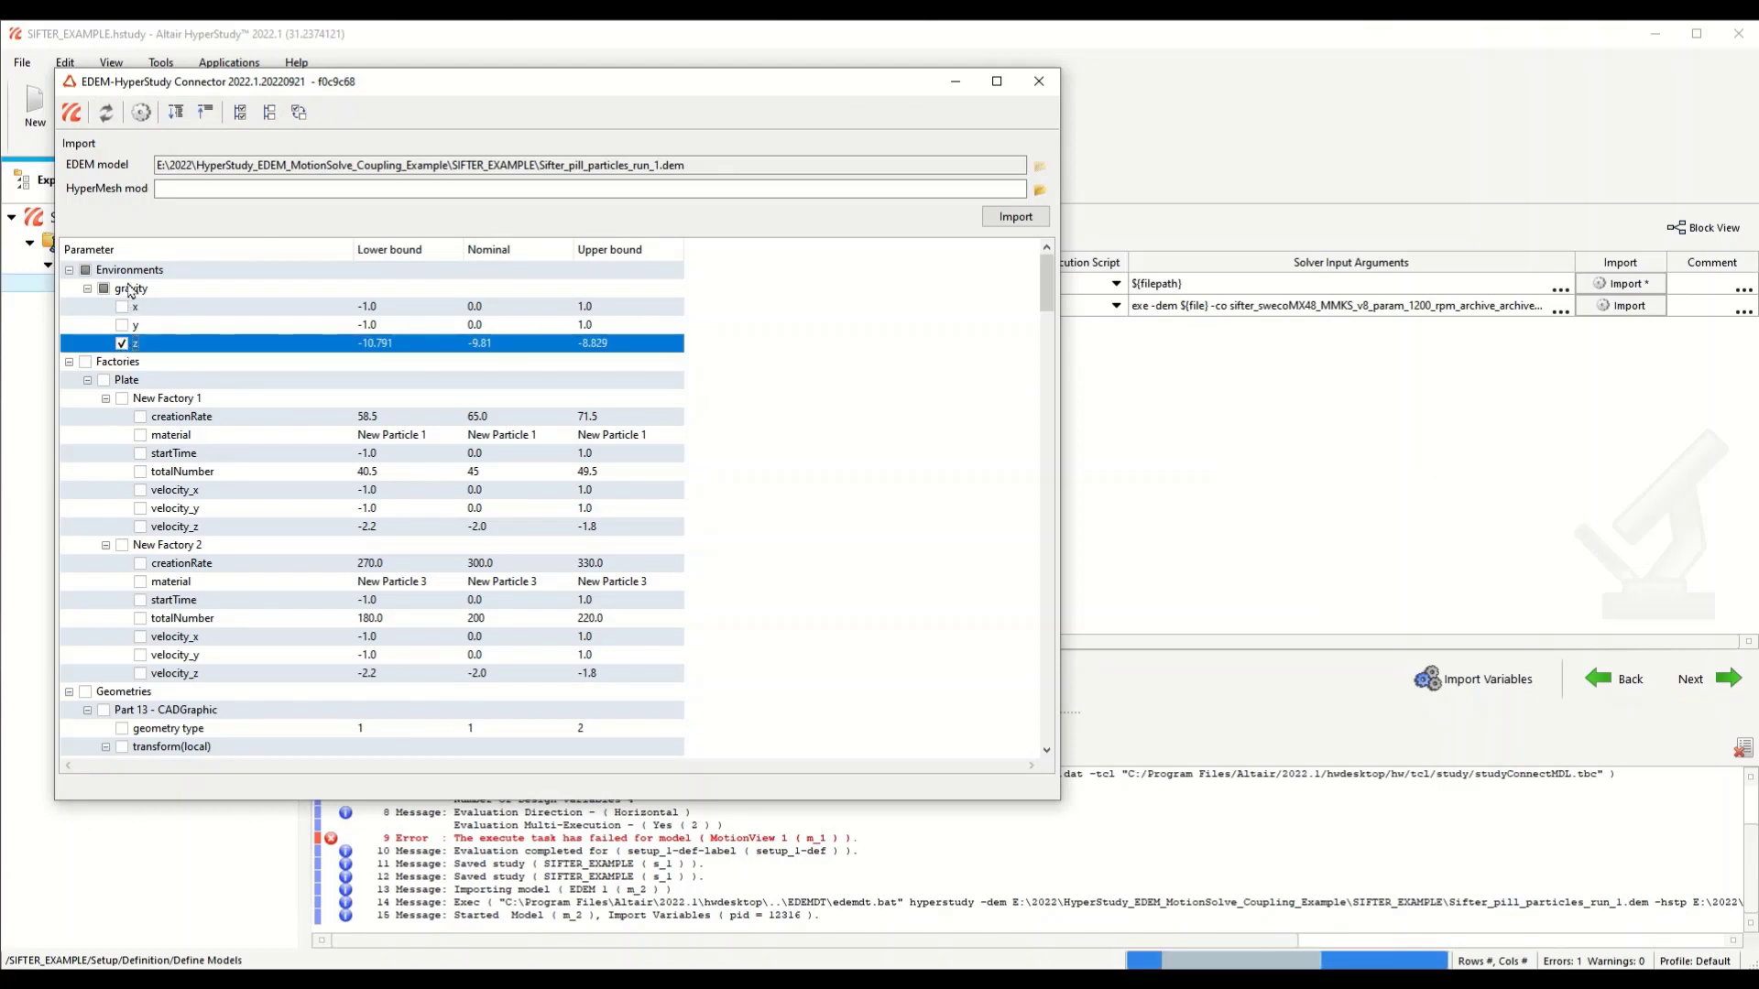
click(73, 114)
click(1688, 678)
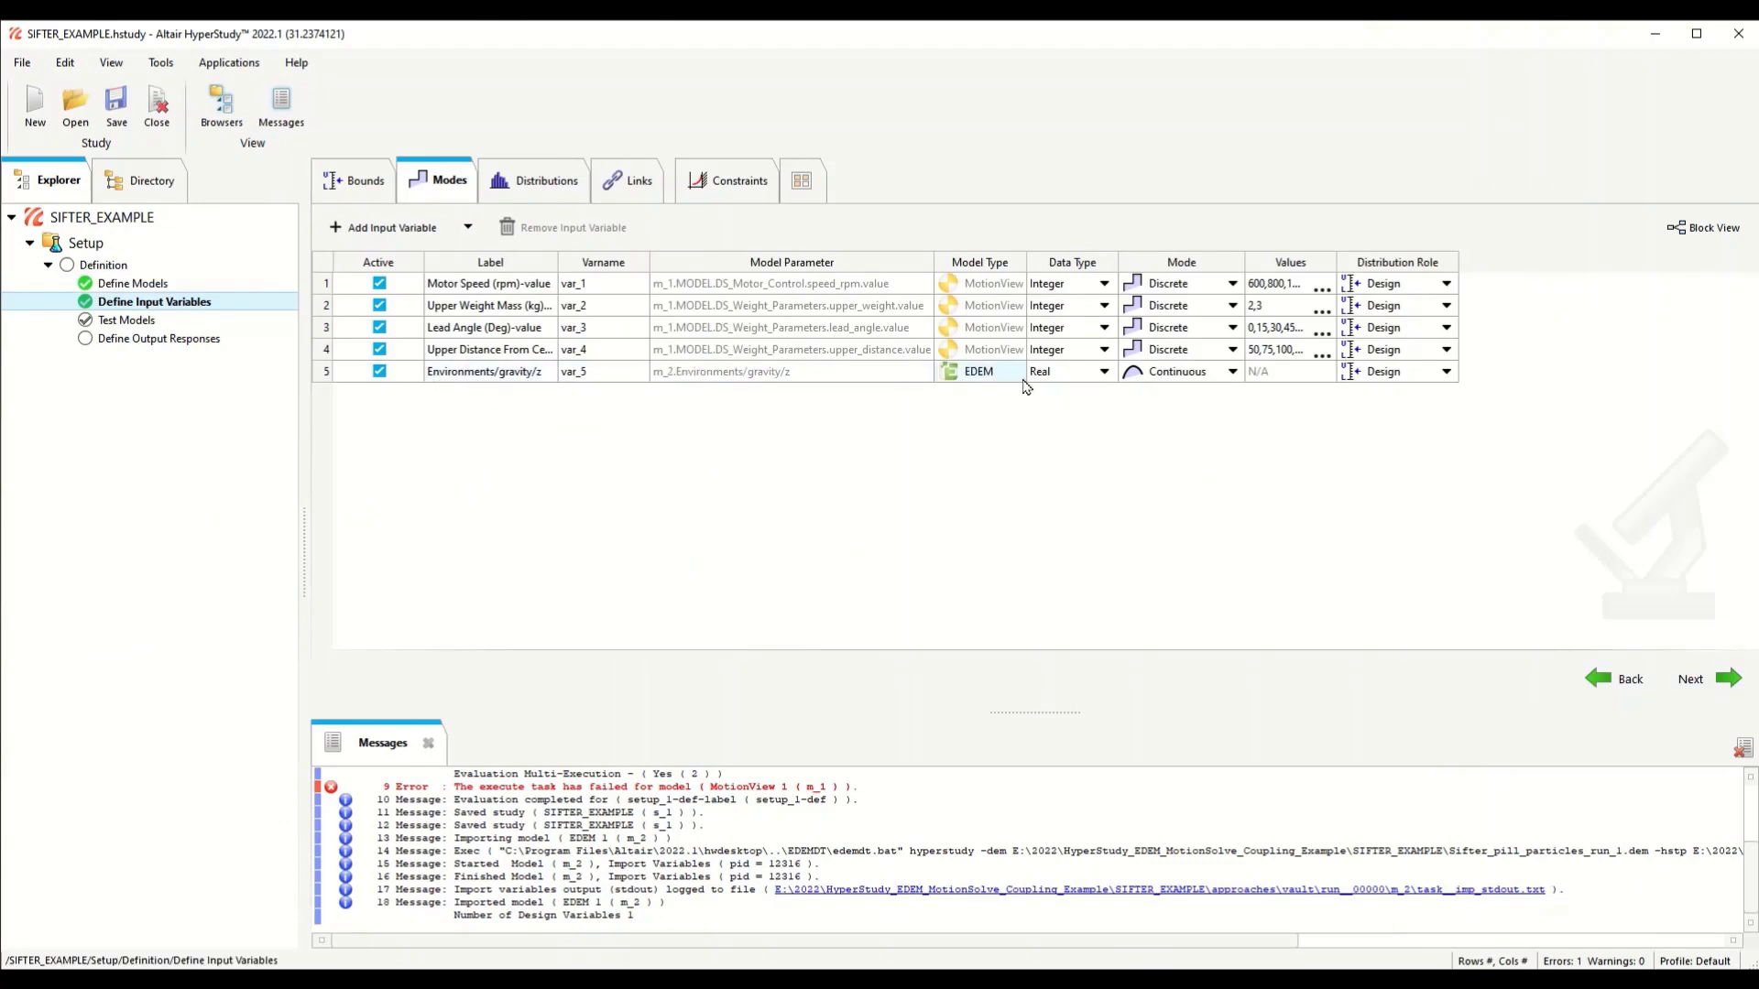
click(380, 371)
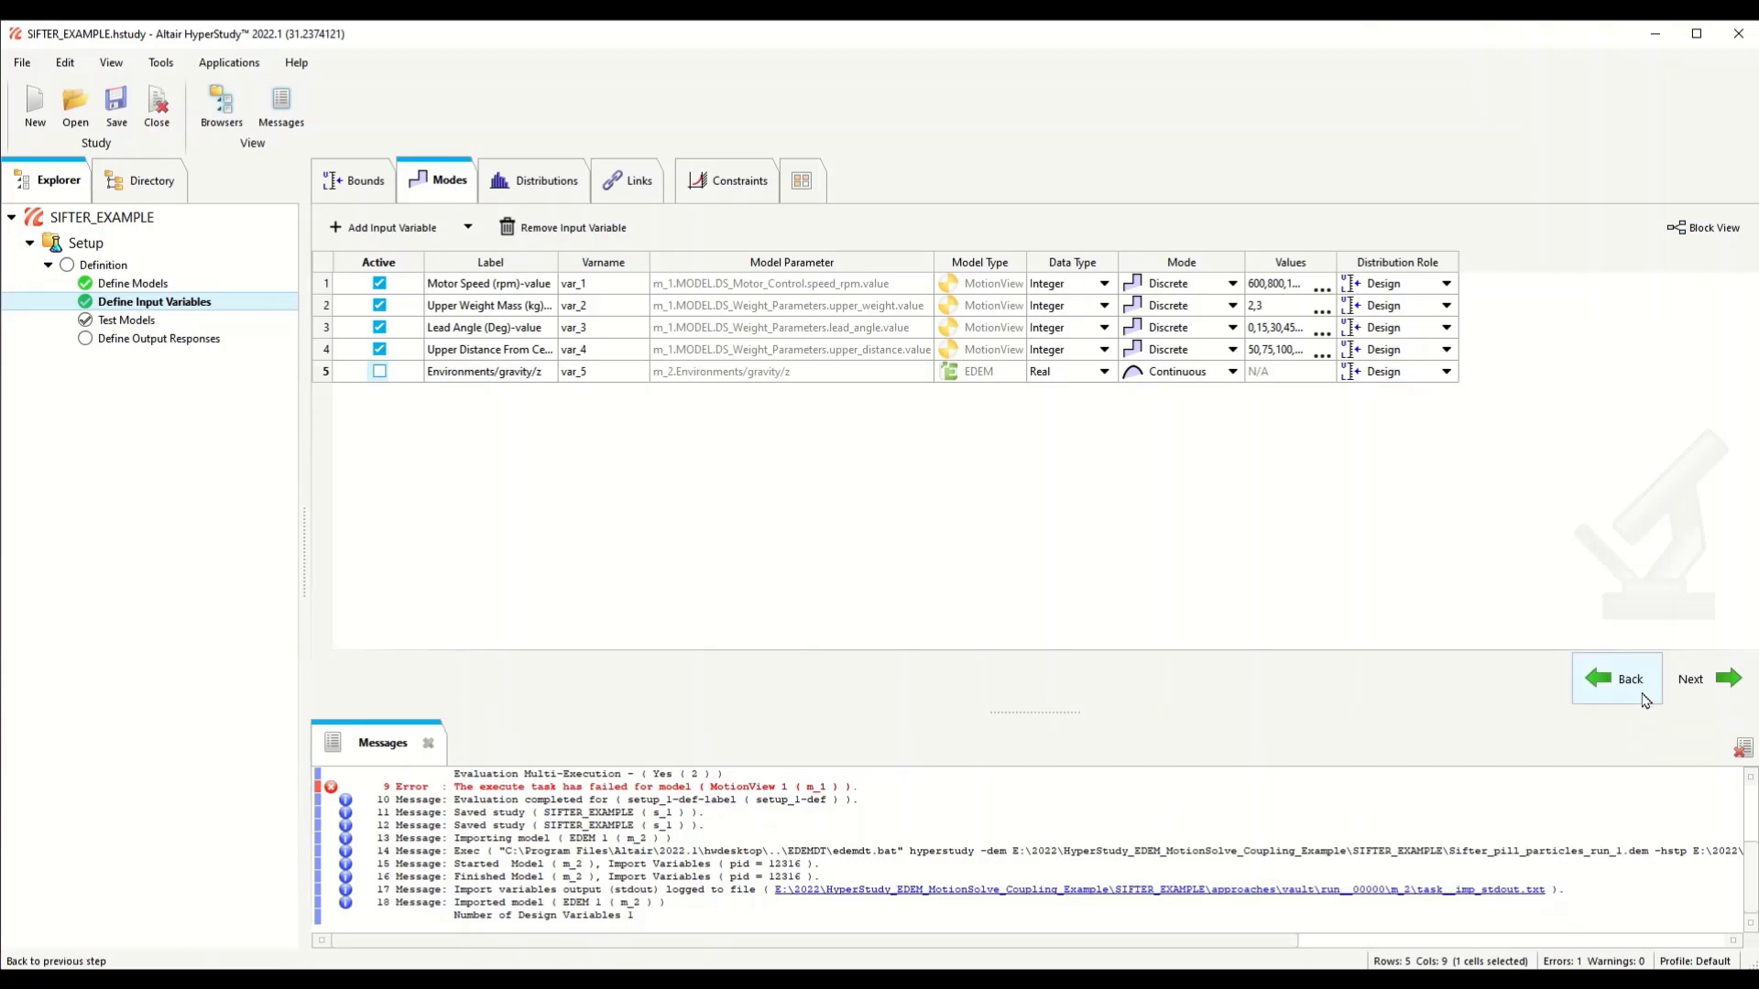
Step: In the model resources, link MotionView 1's output file sifter_swecoMX48_MMKS_v8_param_1200_rpm_archive_archive.xml to the EDEM 1 model
click(1612, 678)
drag(812, 641, 353, 642)
click(661, 228)
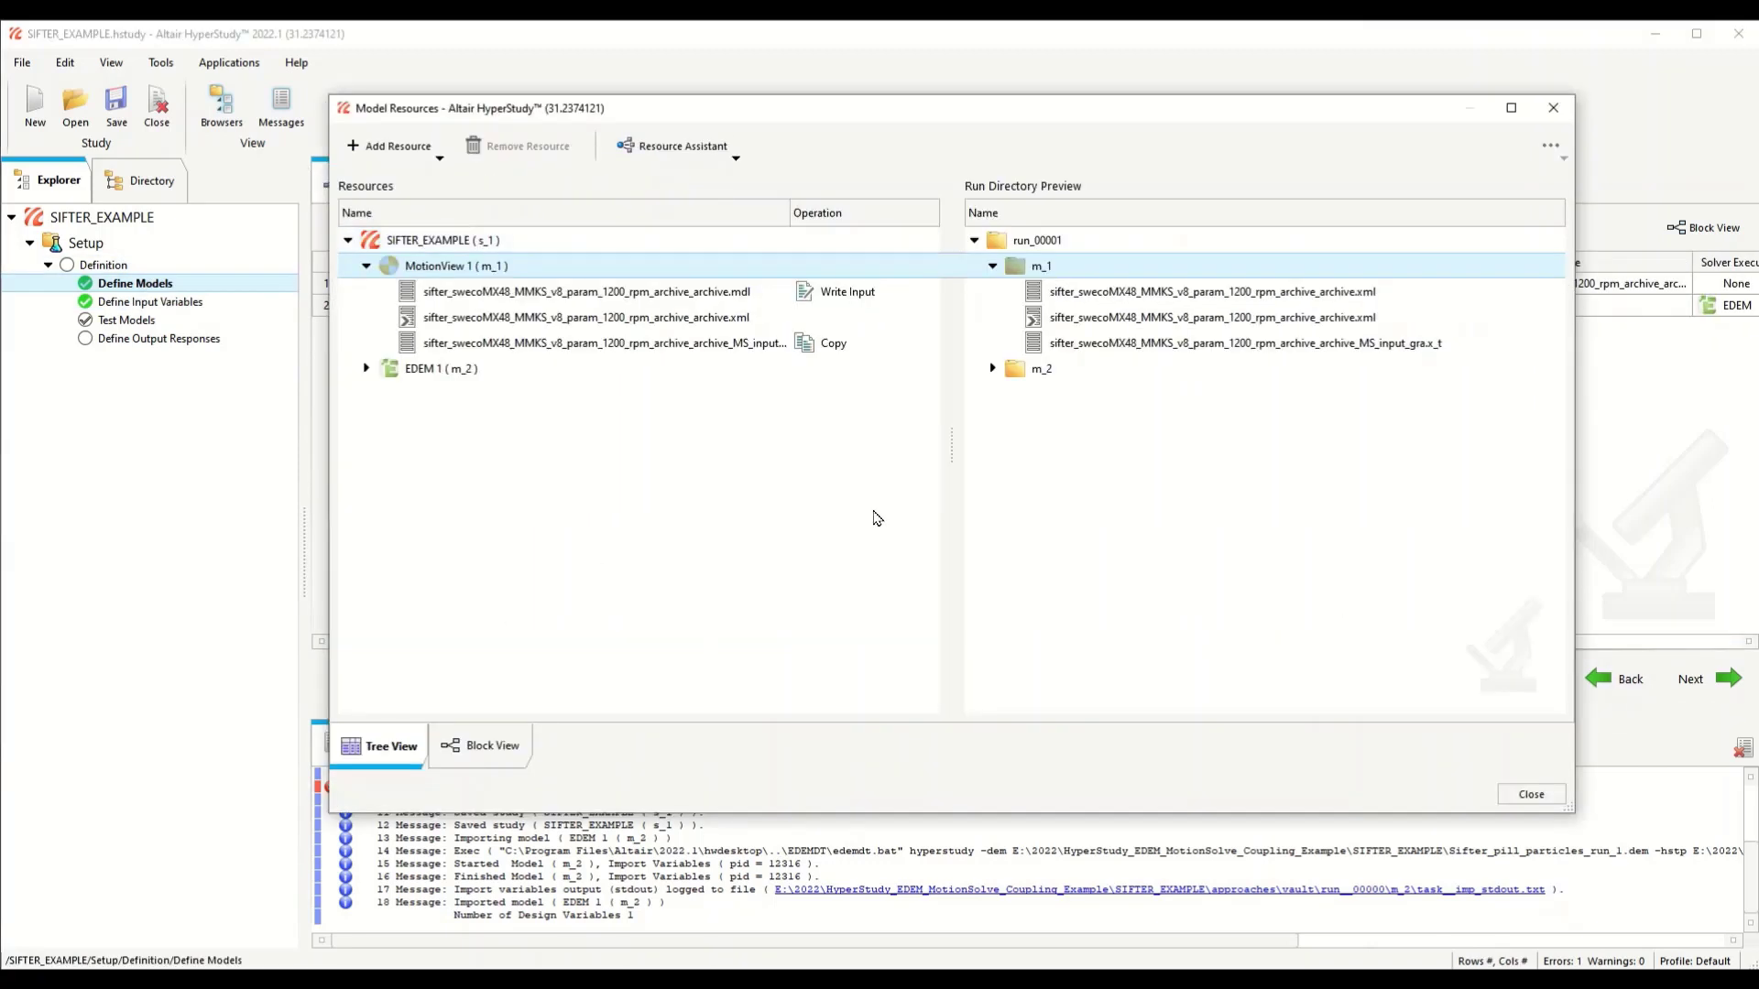
click(367, 368)
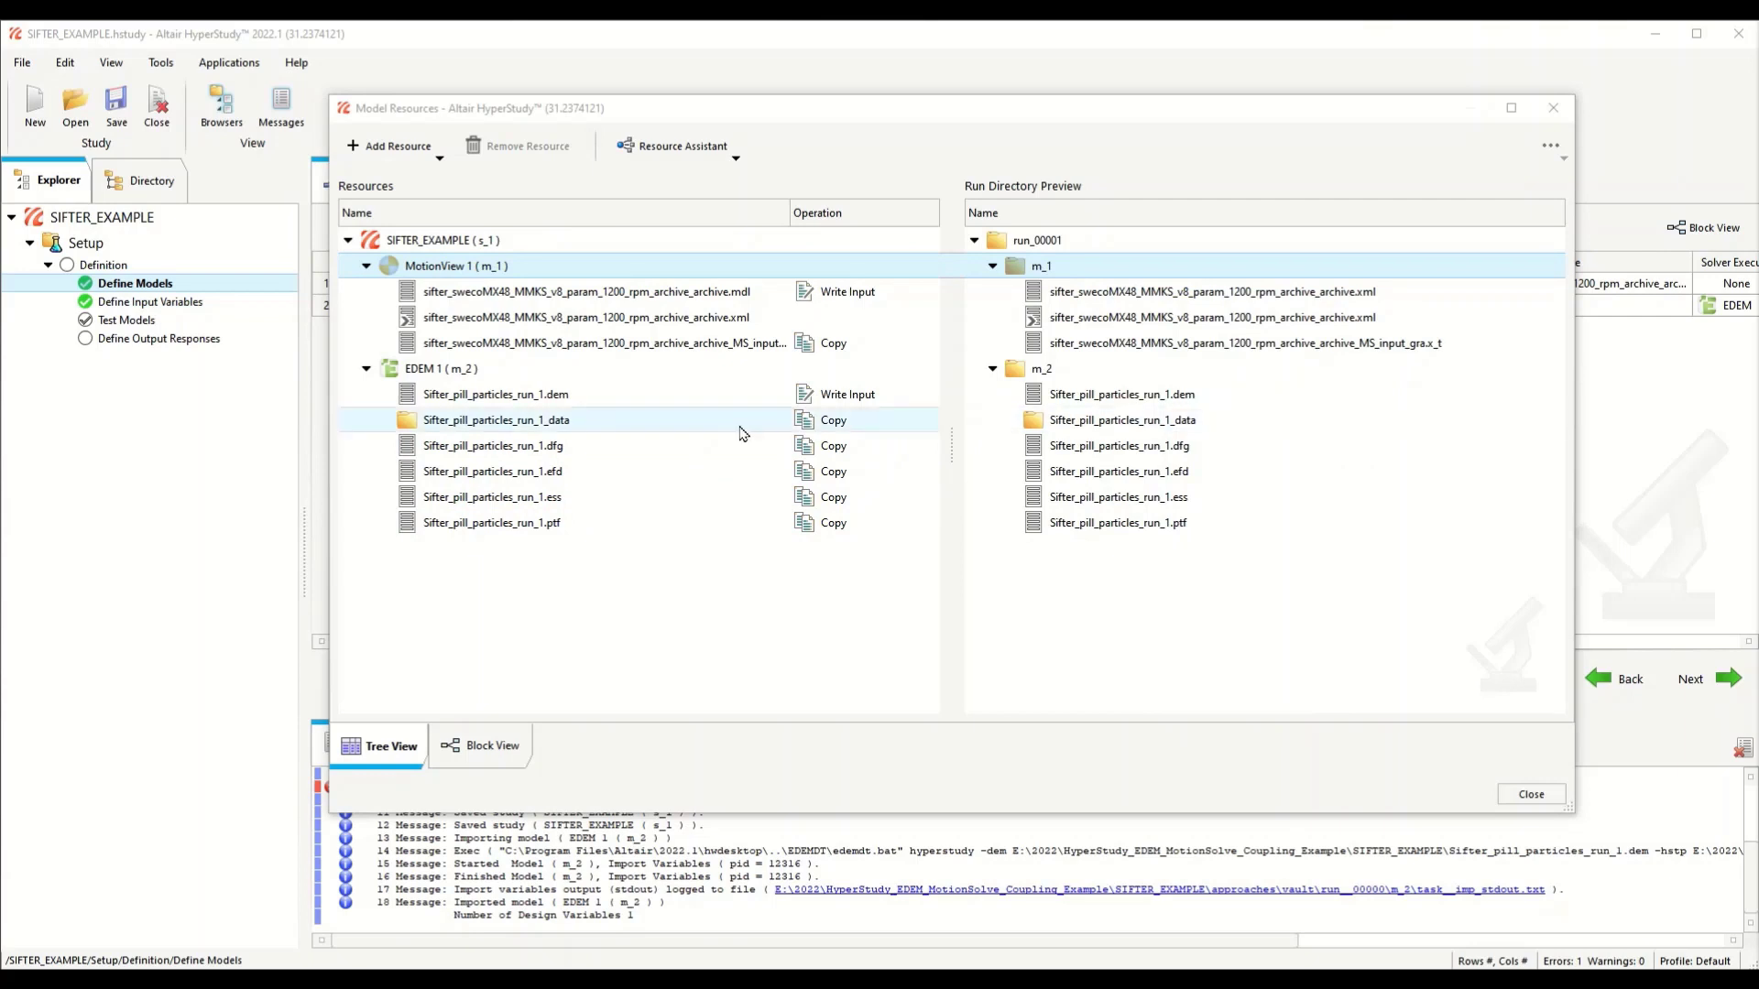
click(440, 369)
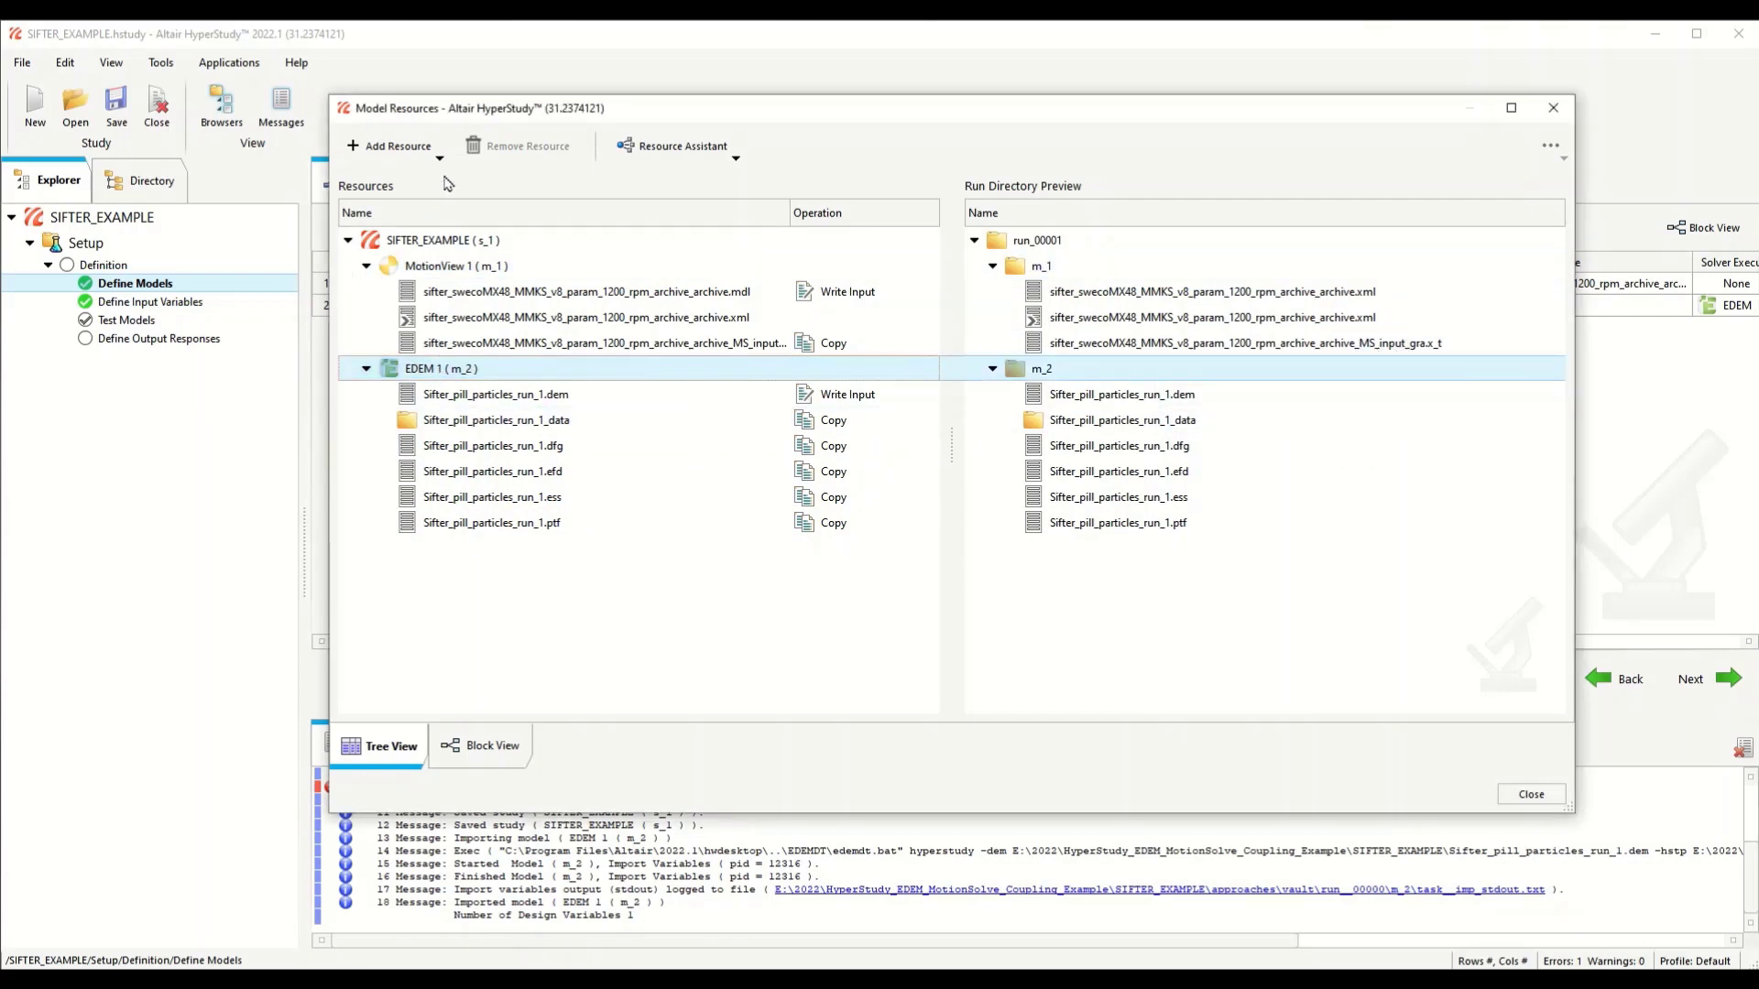
click(440, 158)
click(451, 305)
click(1126, 519)
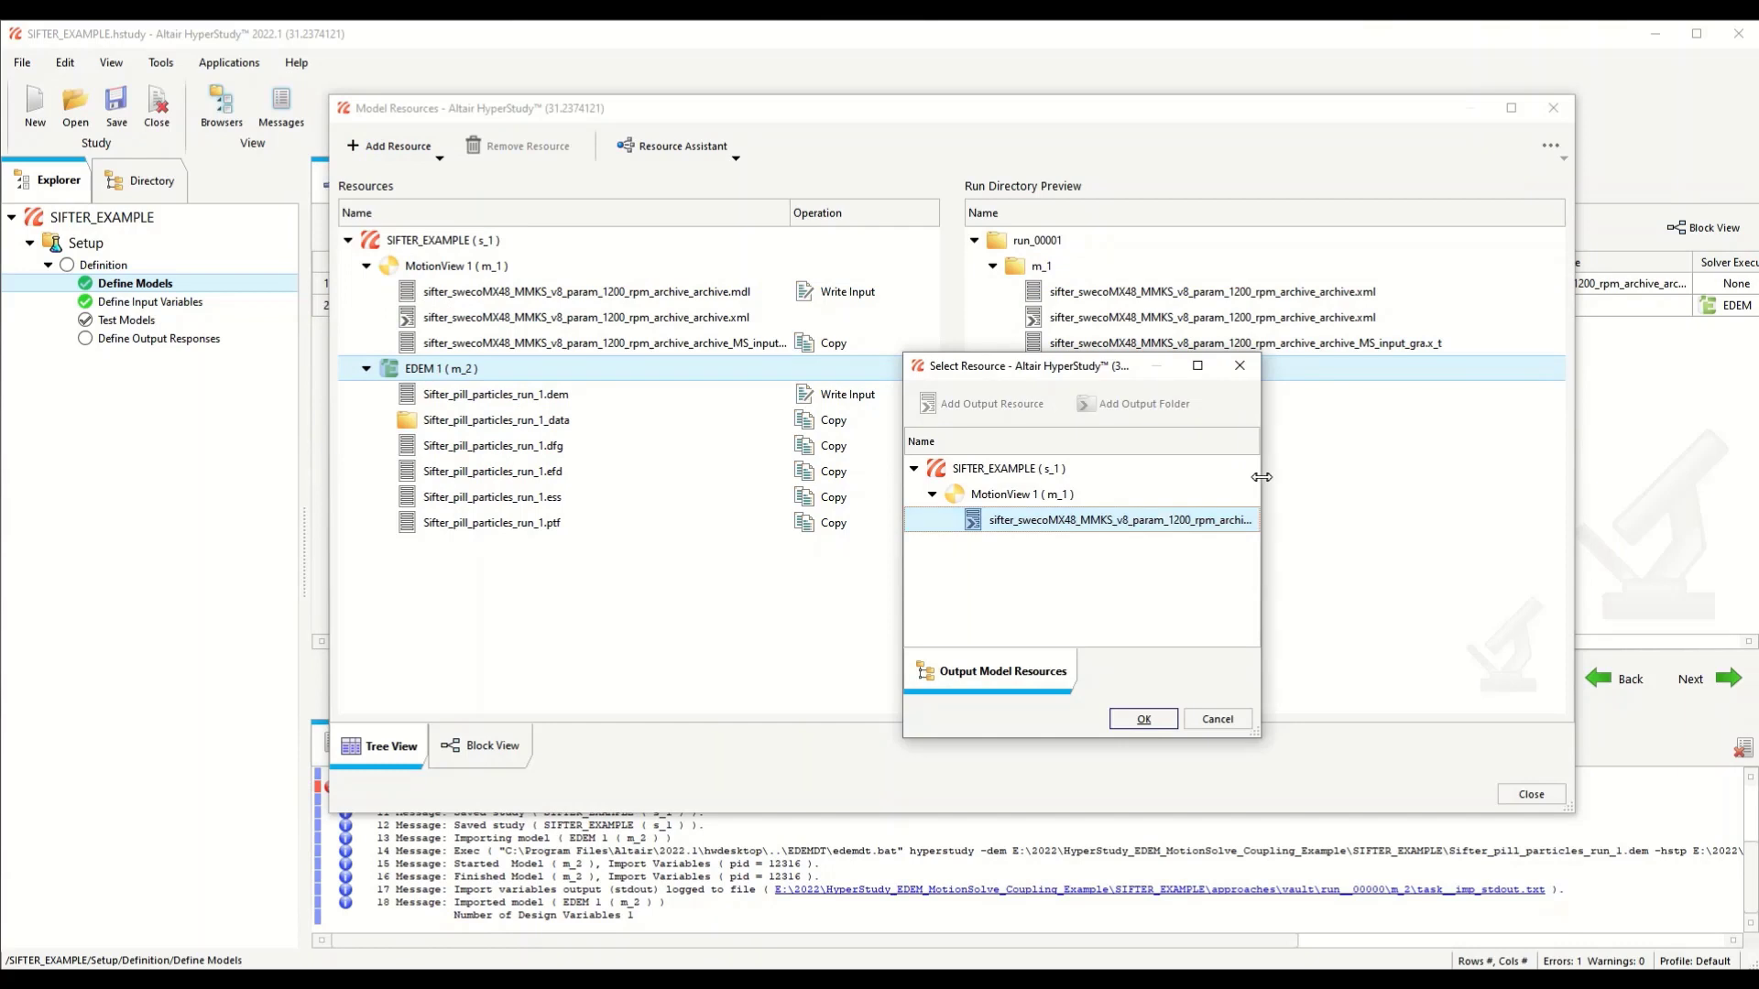
click(1503, 720)
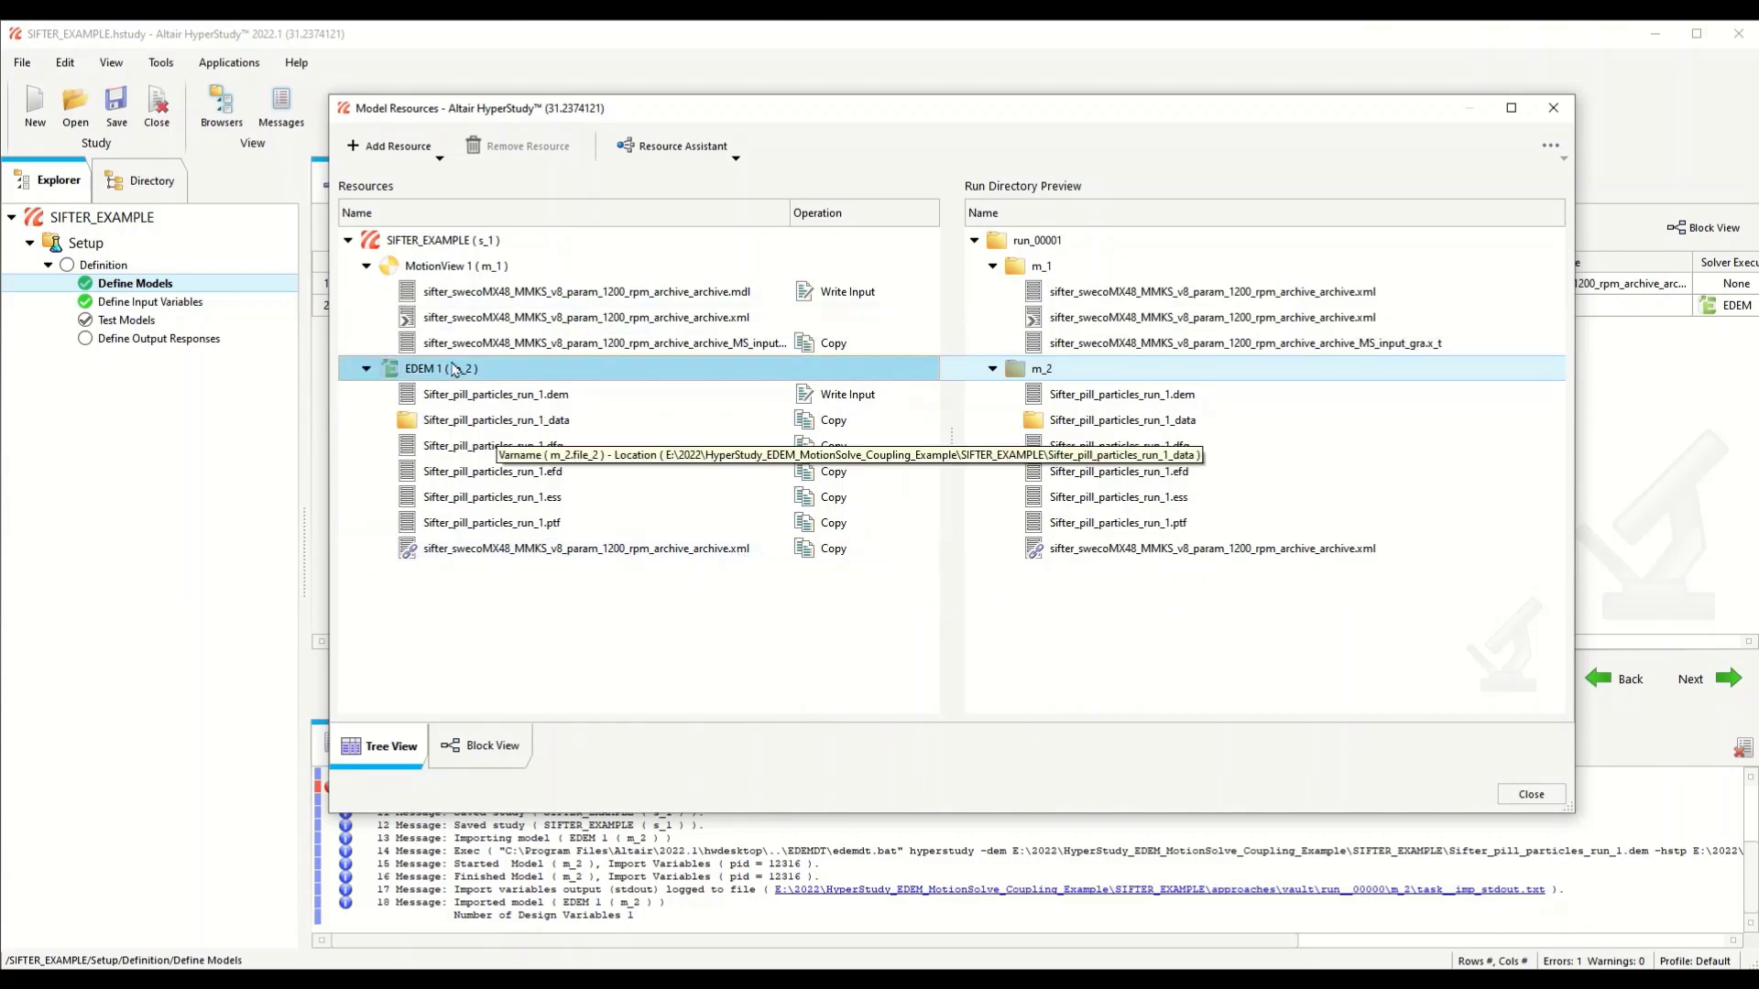
Step: Add sifter_swecoMX48_MMKS_v8_param_1200_rpm_archive_archive_MS_input_gra.x_t as an EDEM 1 resource file with the Copy operation
click(392, 147)
click(450, 184)
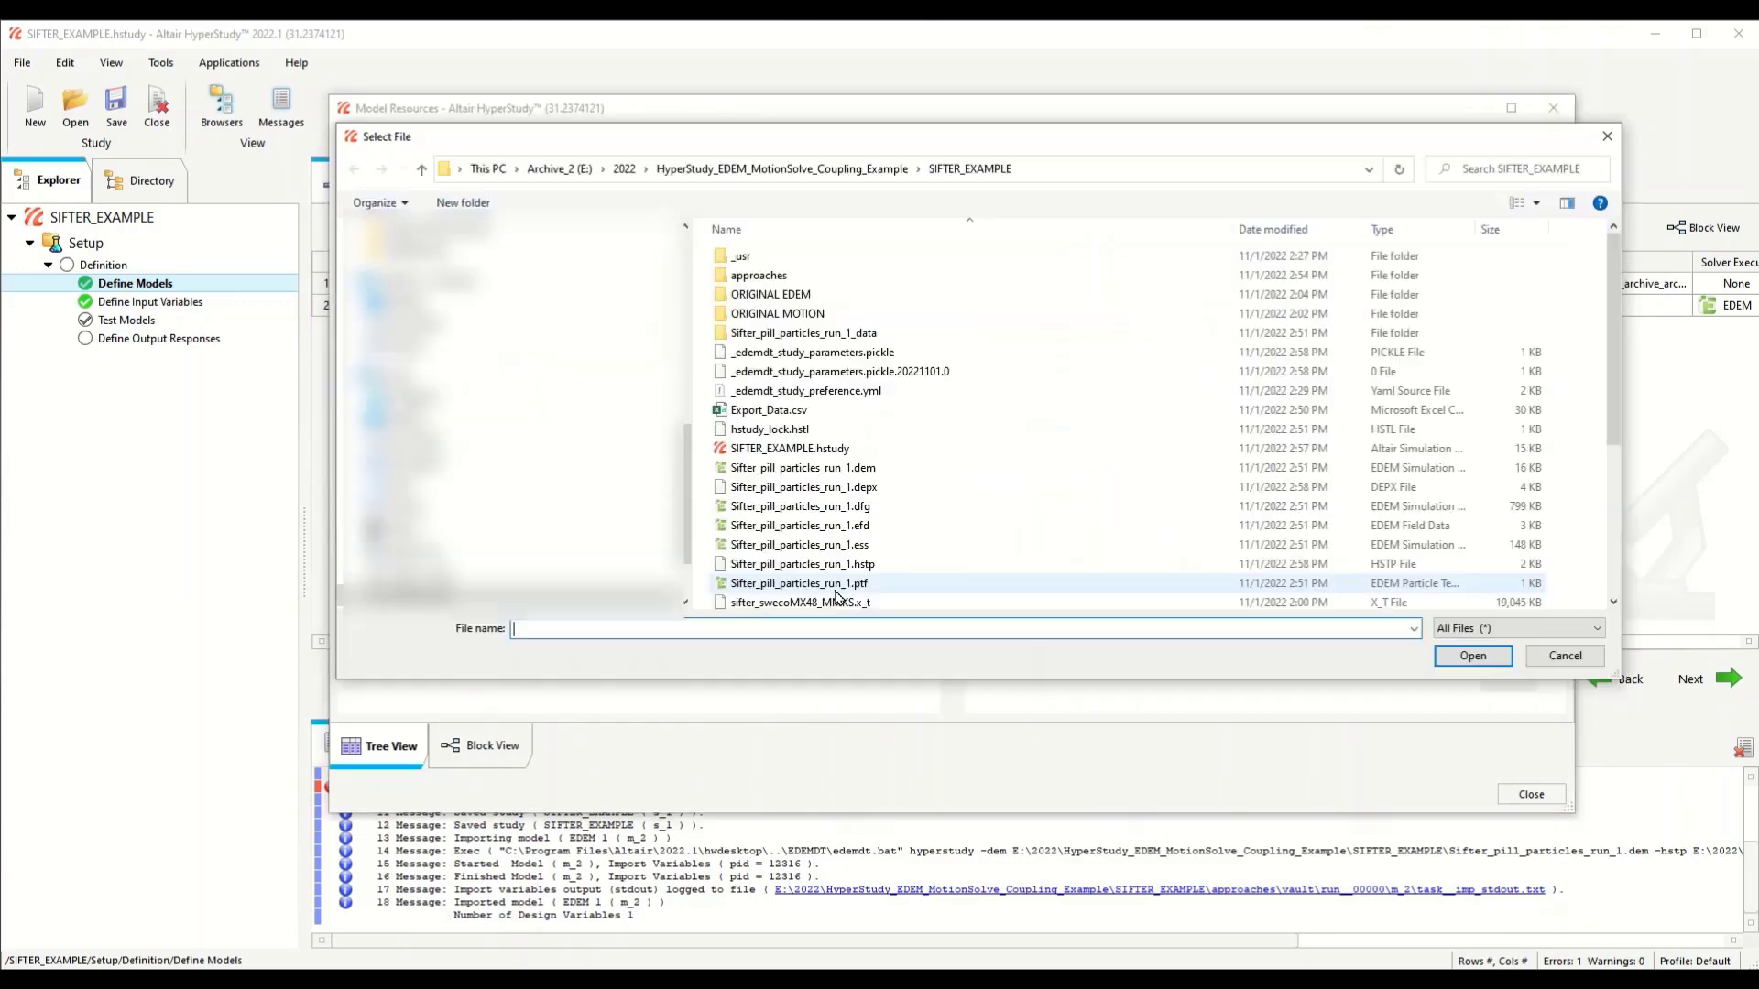
scroll(907, 572, down, 2)
click(1046, 584)
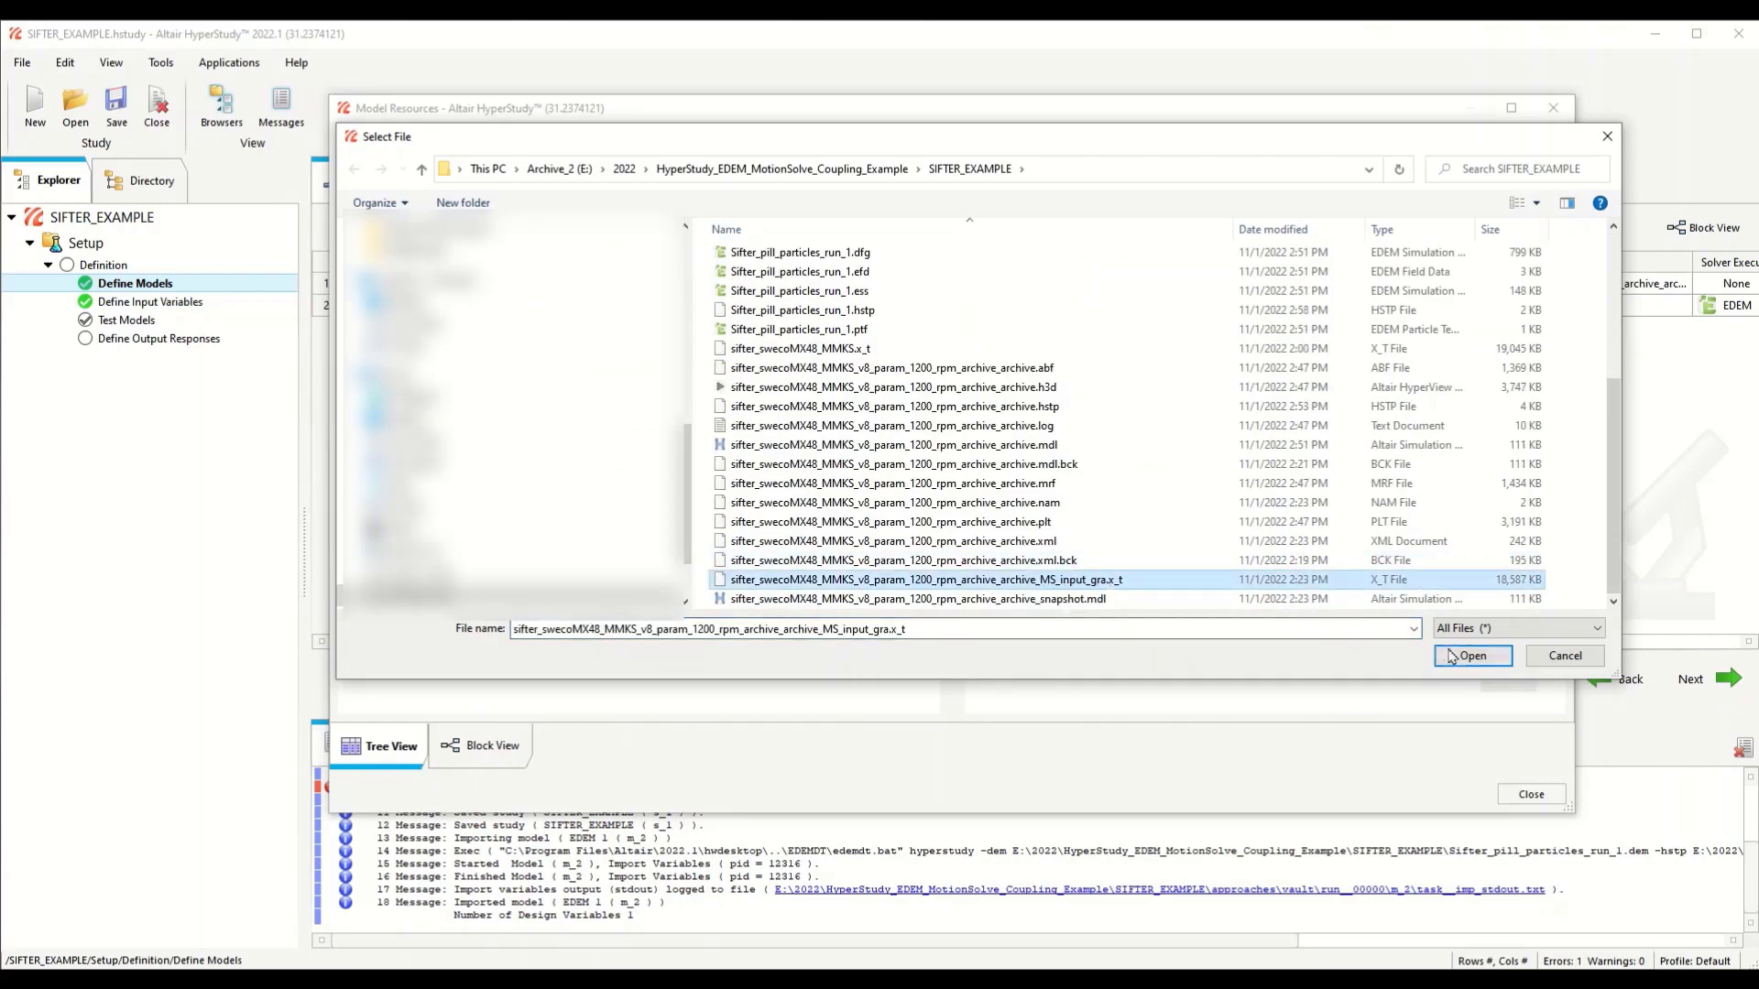
click(1486, 663)
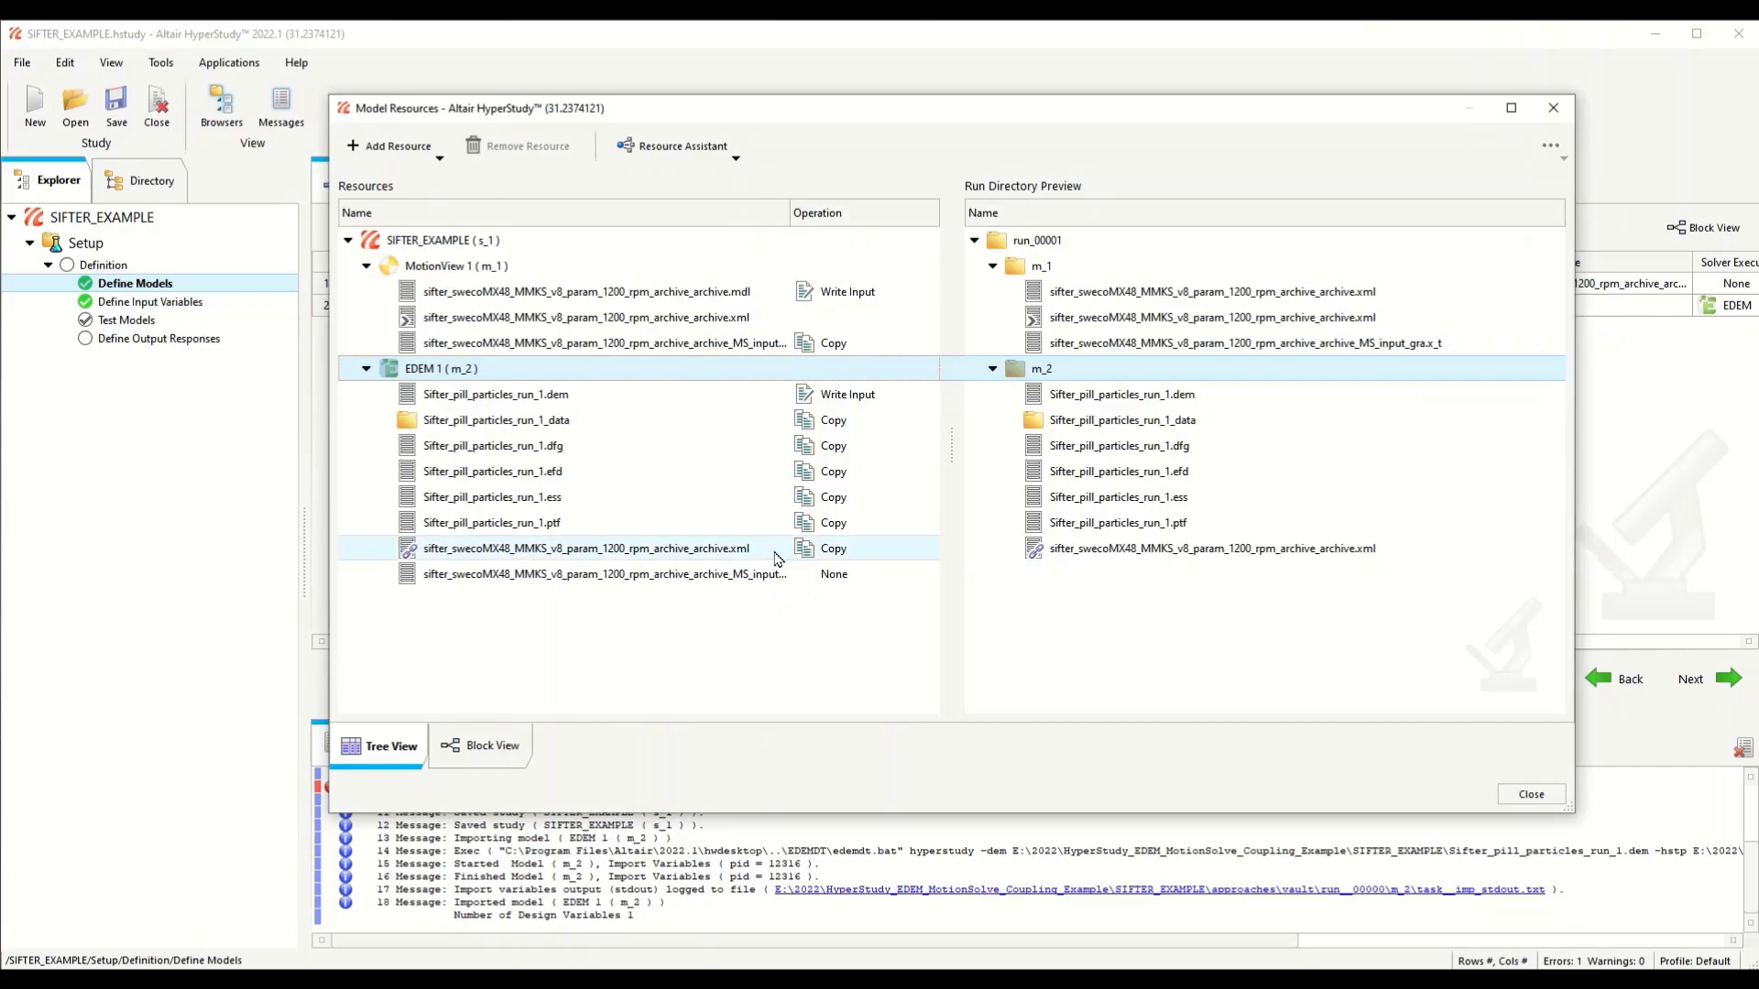
click(828, 577)
click(830, 636)
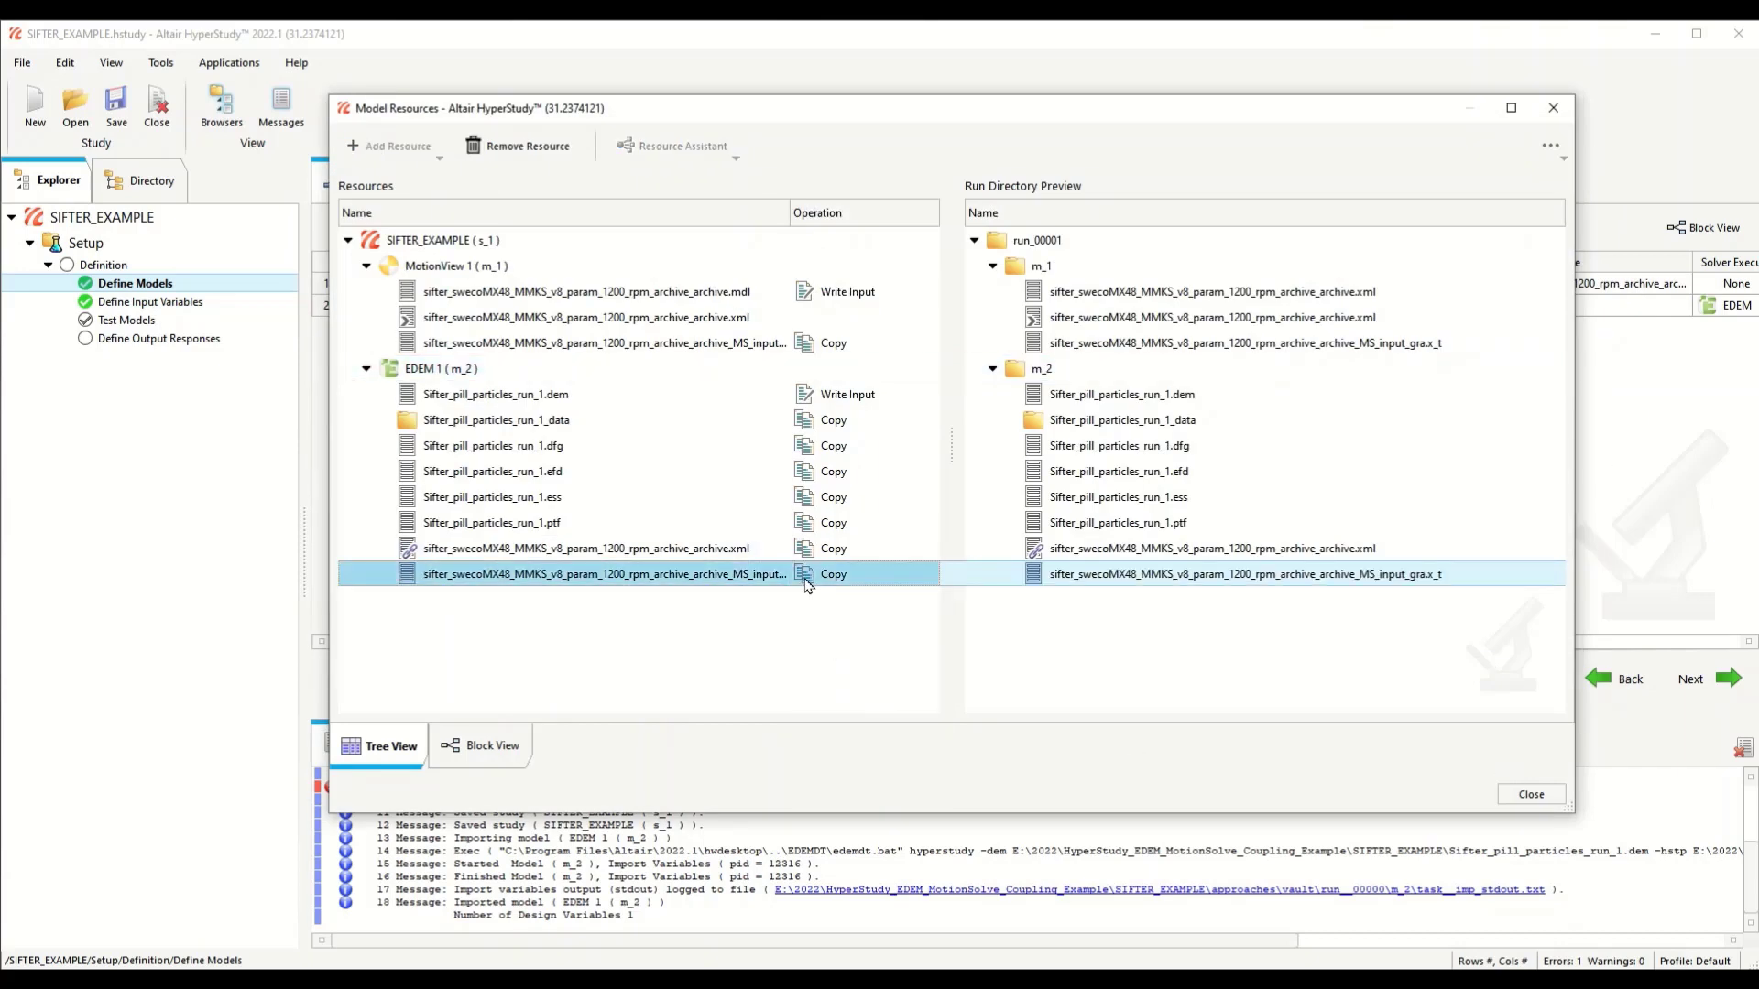
click(1531, 794)
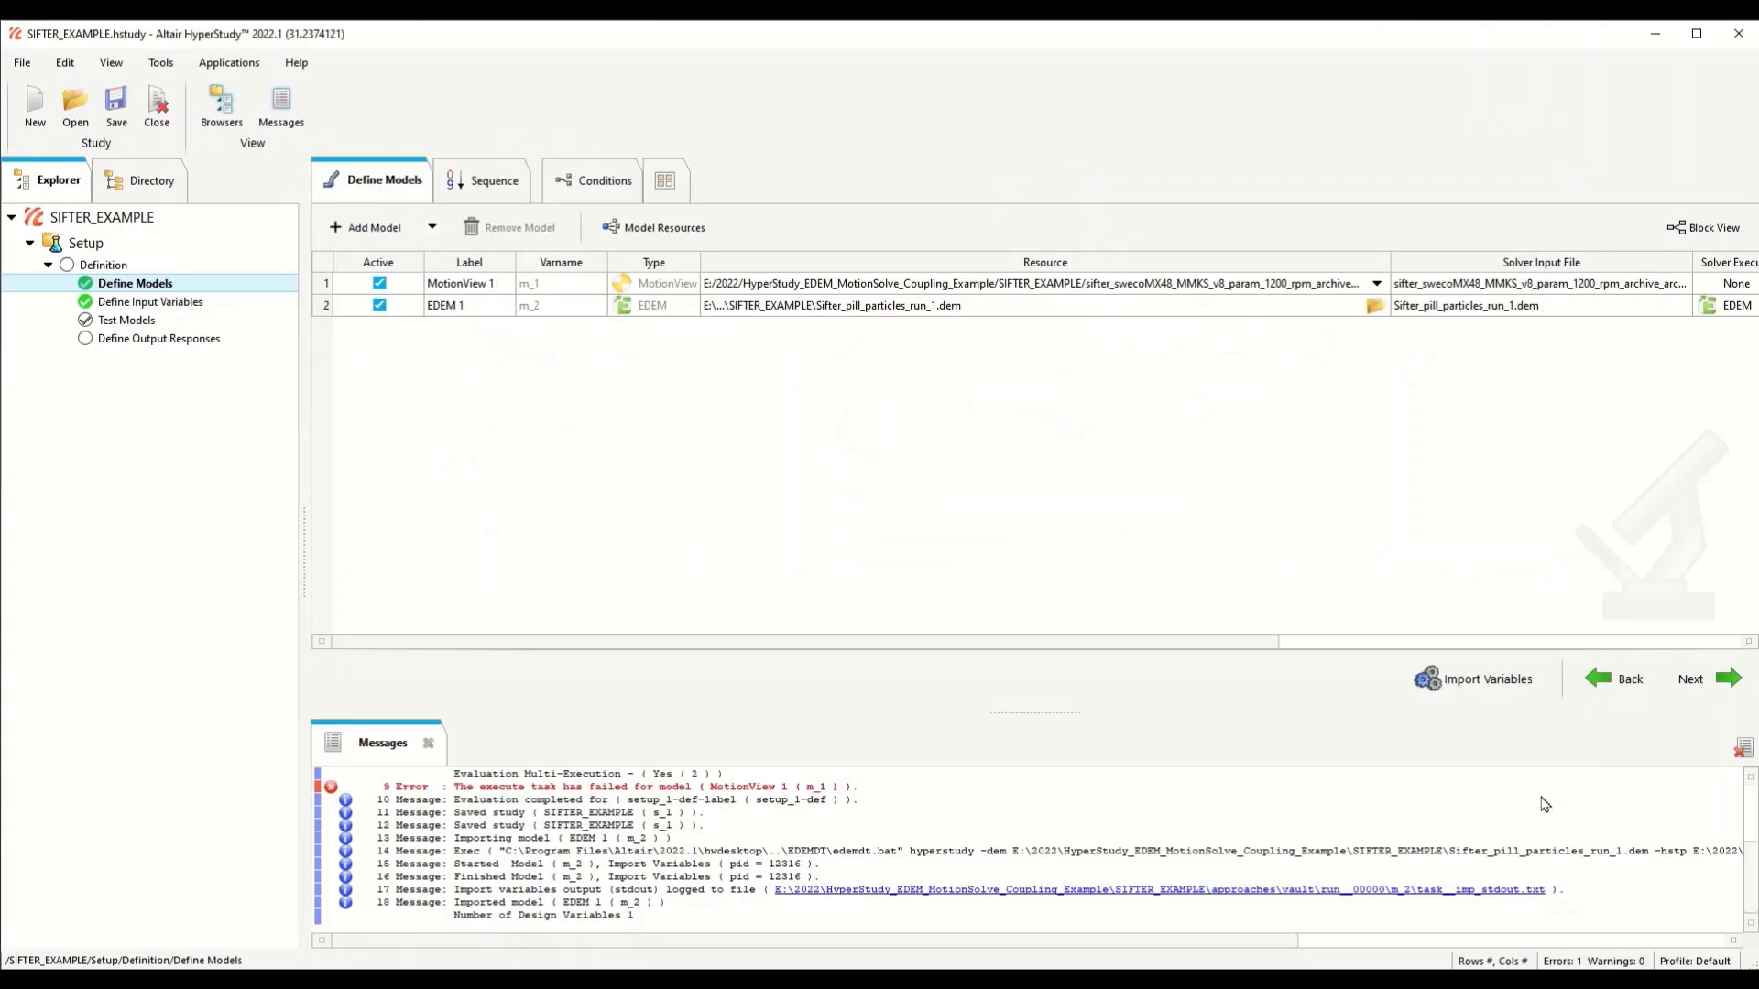
Step: Proceed to the model tests and run the definition, deleting the existing evaluation files
click(1699, 690)
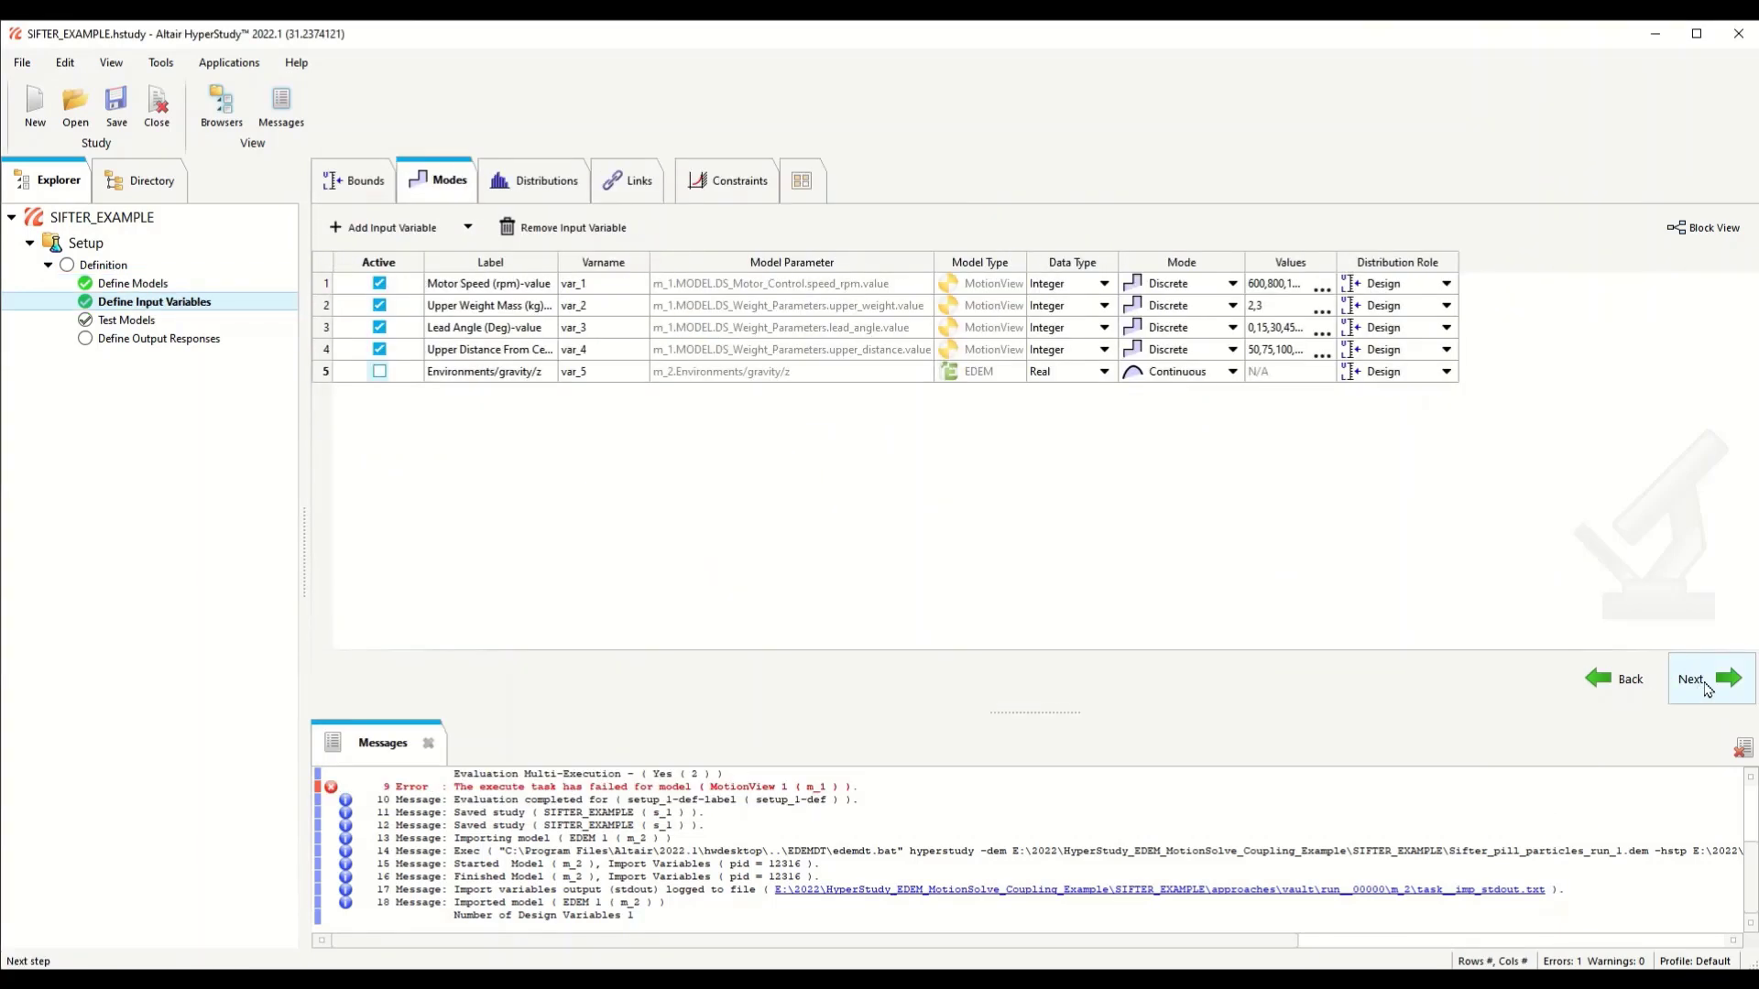
click(1706, 689)
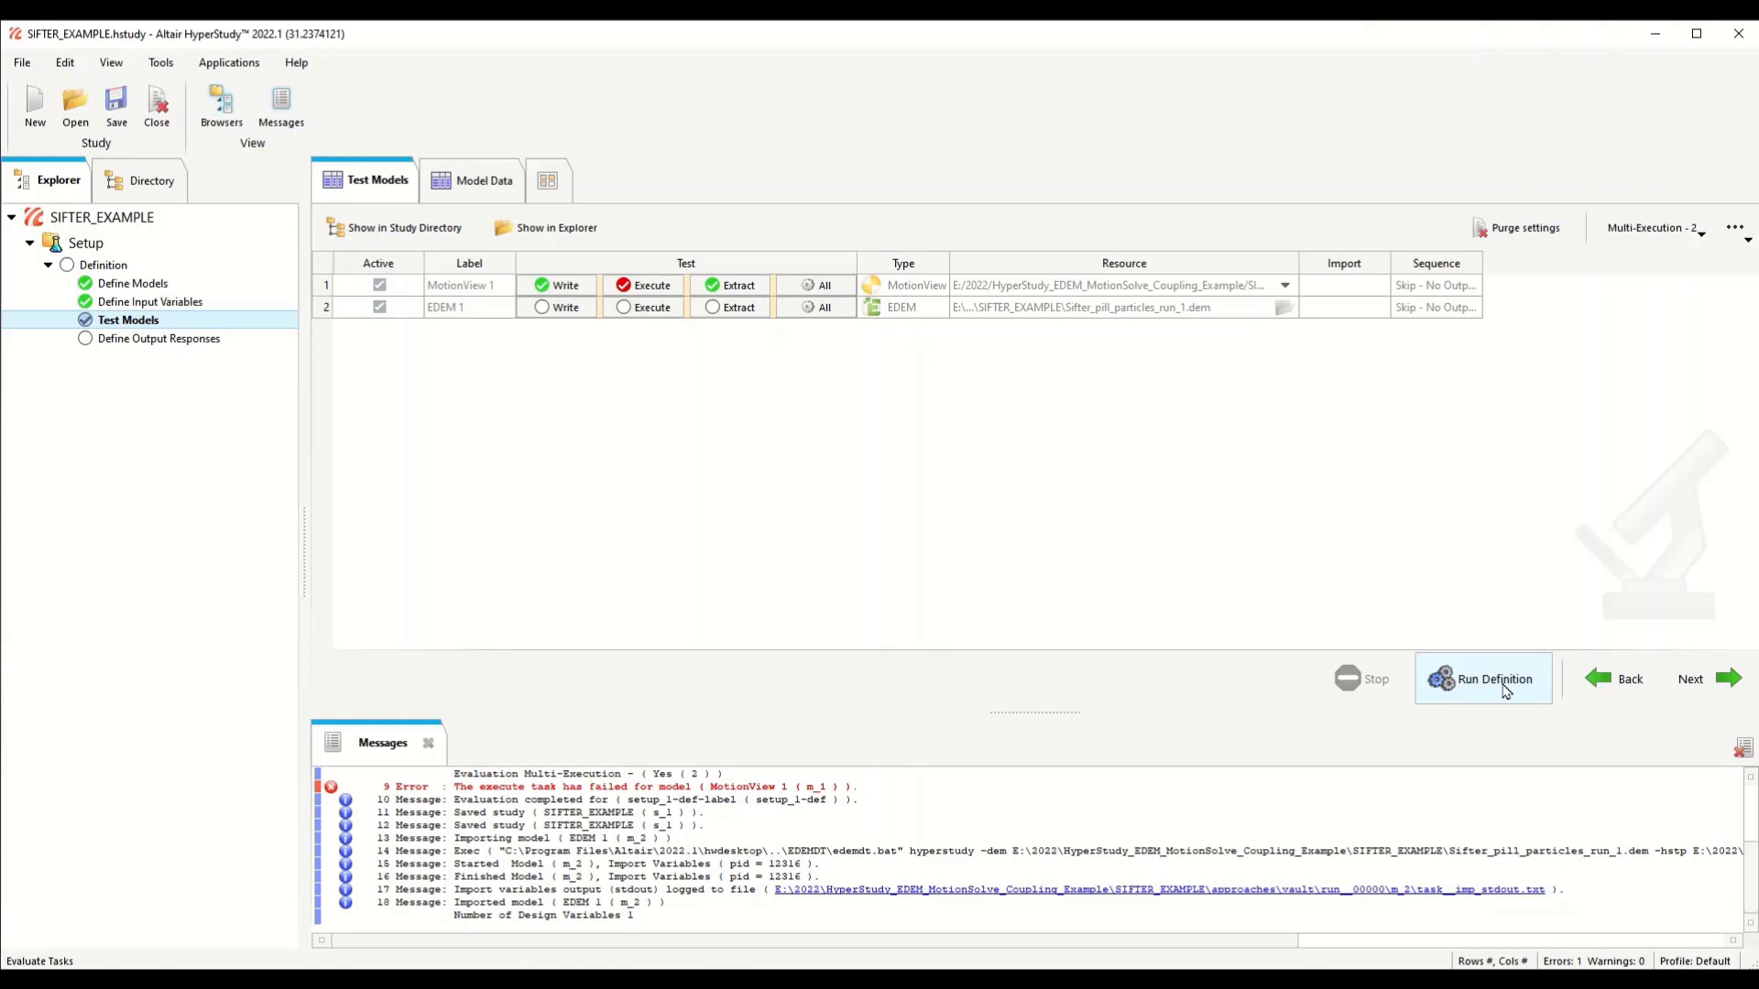
click(1505, 691)
drag(1695, 451, 1160, 430)
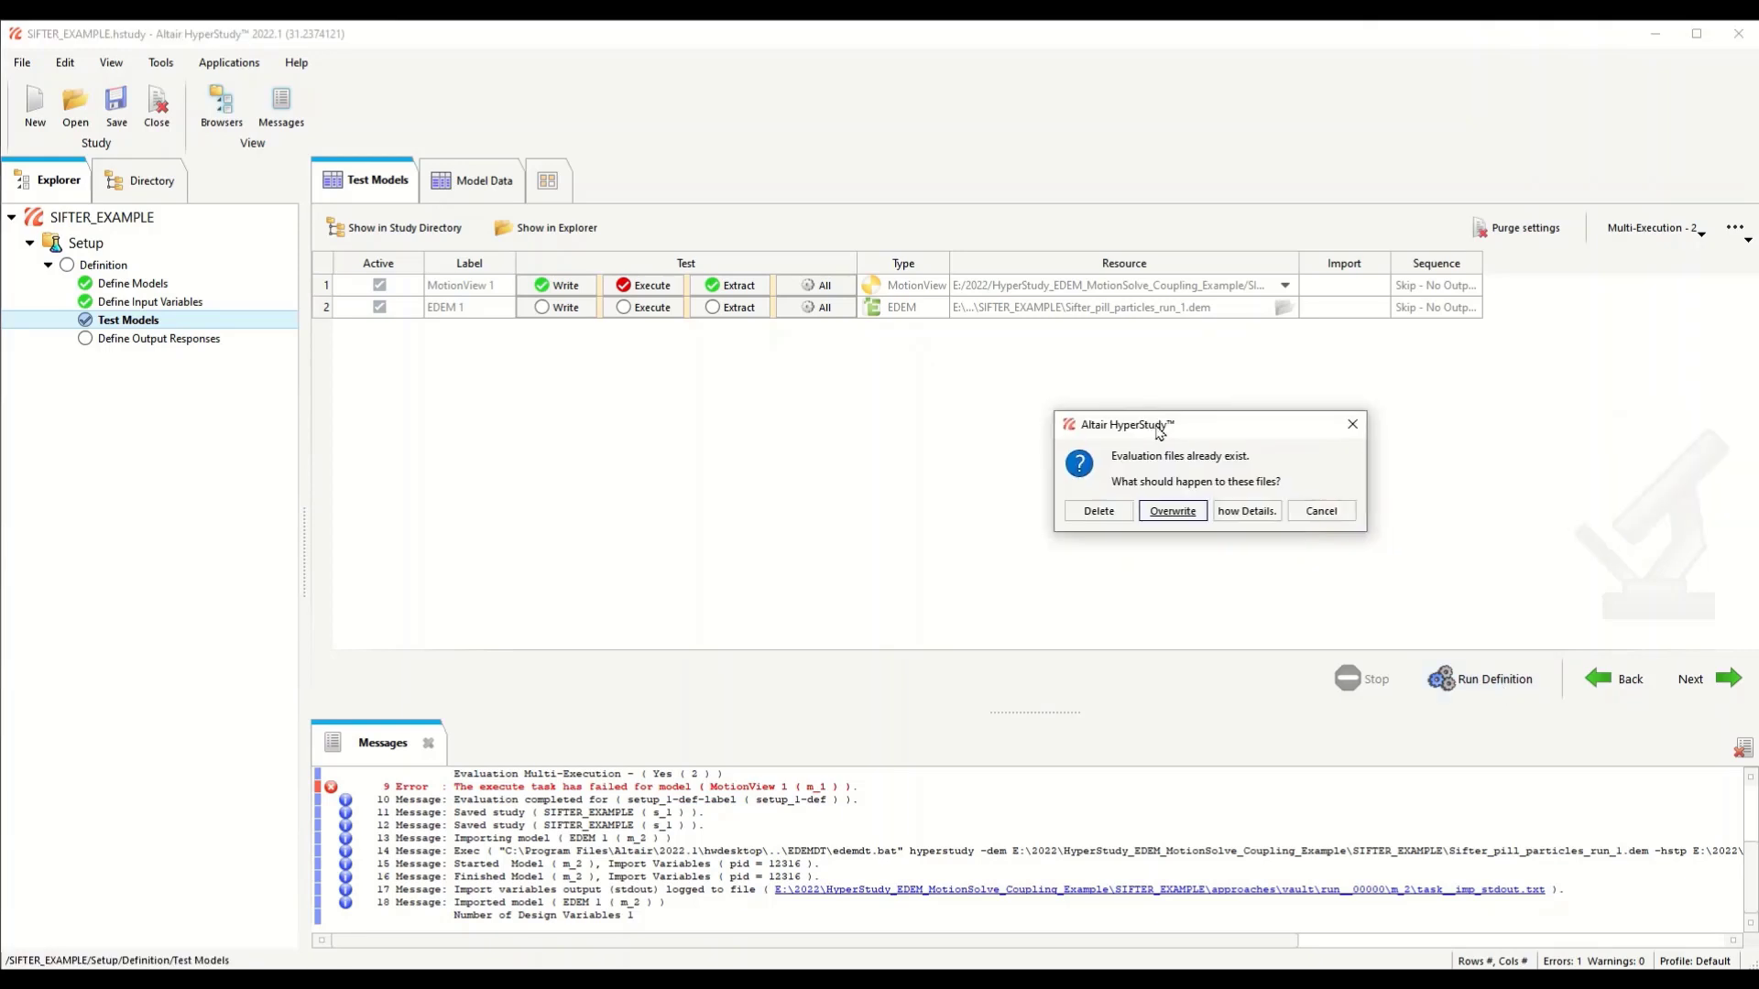
click(1123, 513)
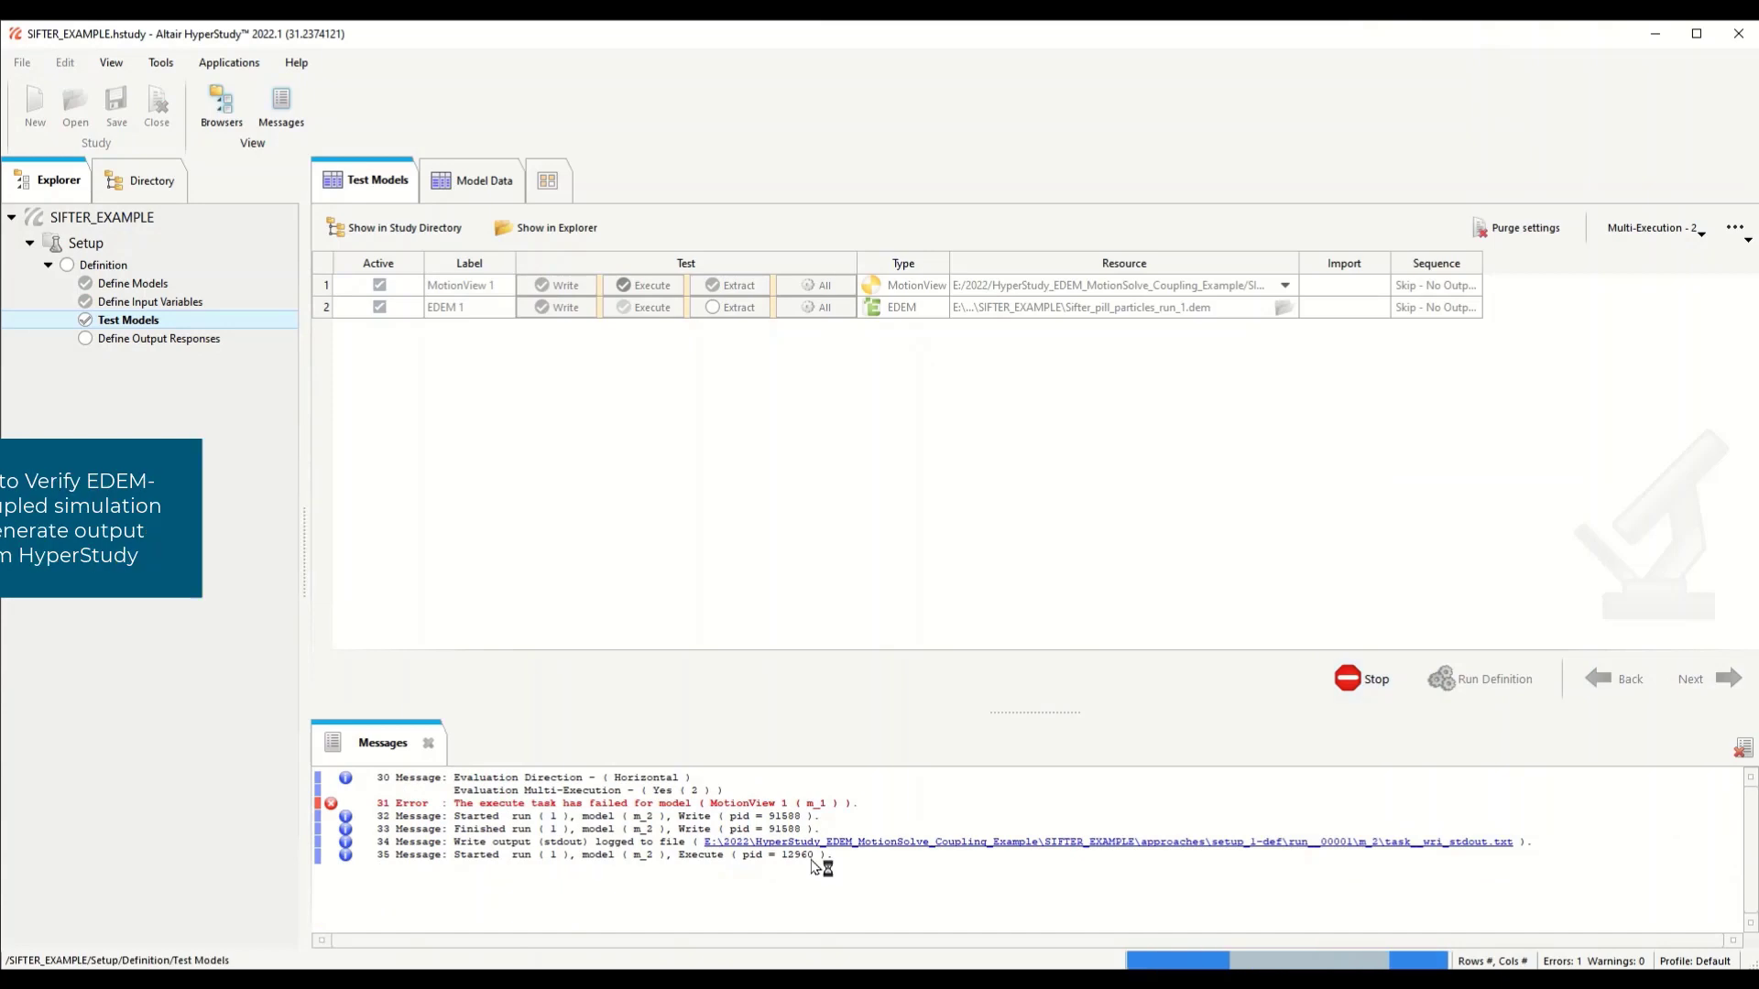
Step: Examine the EDEM output in run__00001's m_2 folder, including the particle data folder, the h3d and plt files and Export_Data.csv
click(723, 842)
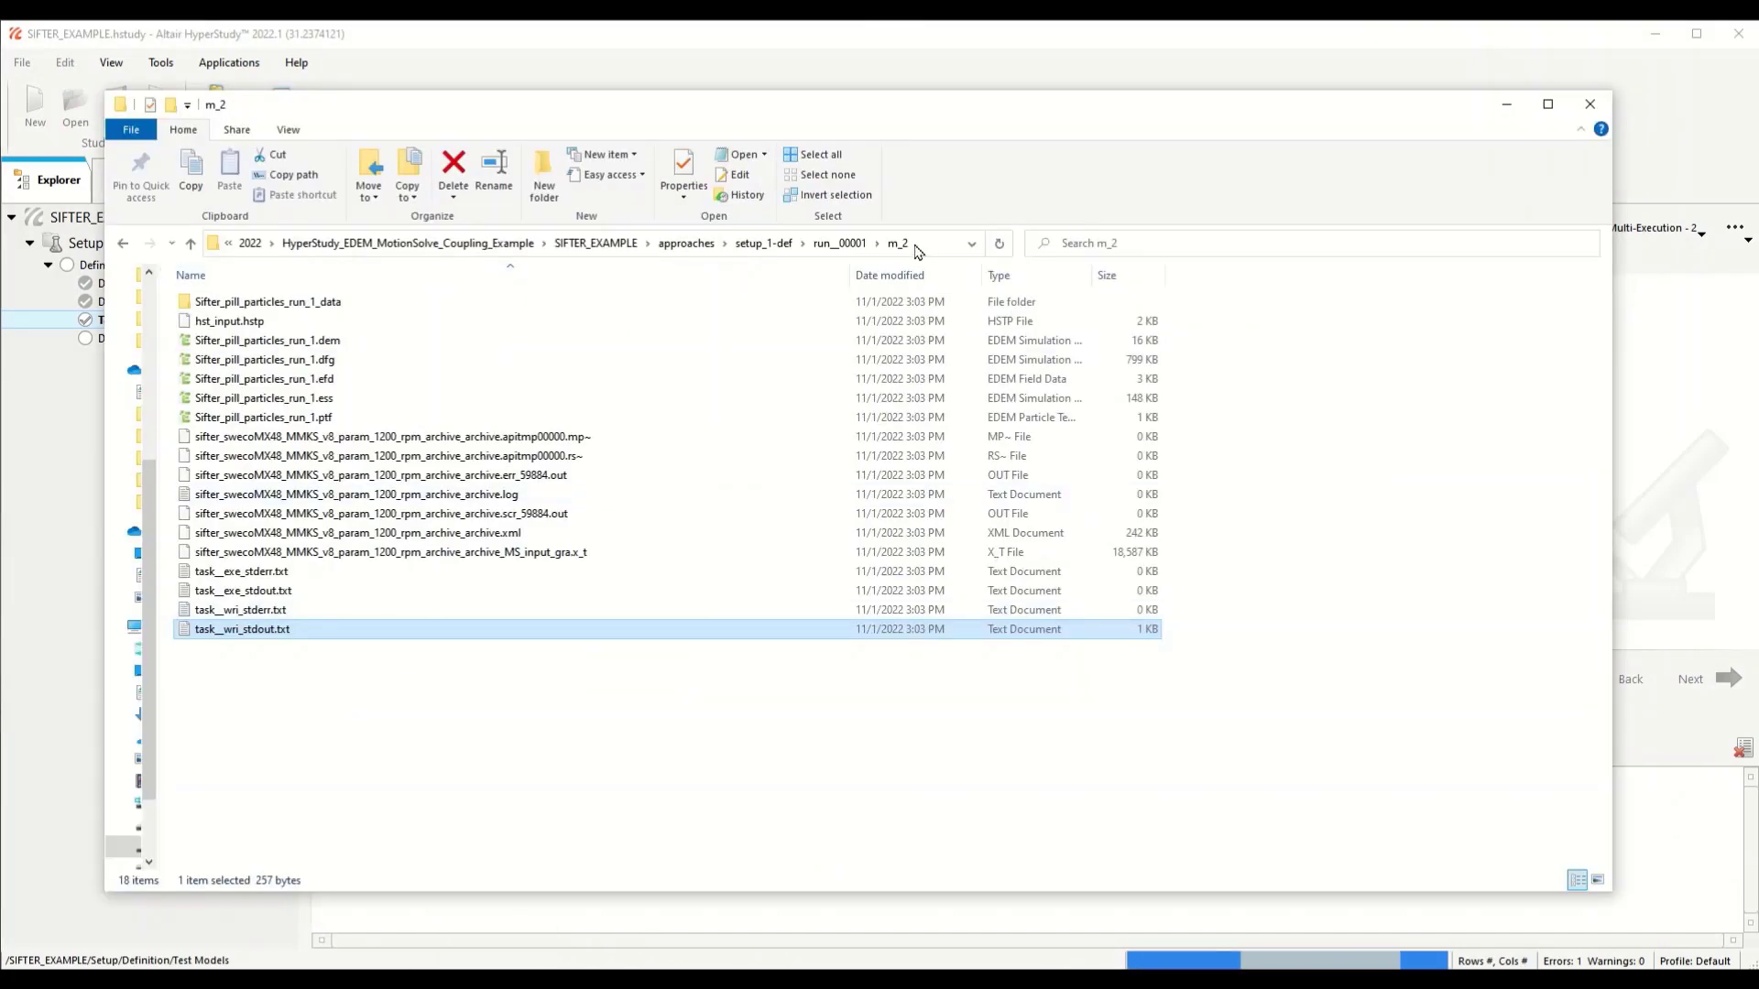
double_click(330, 305)
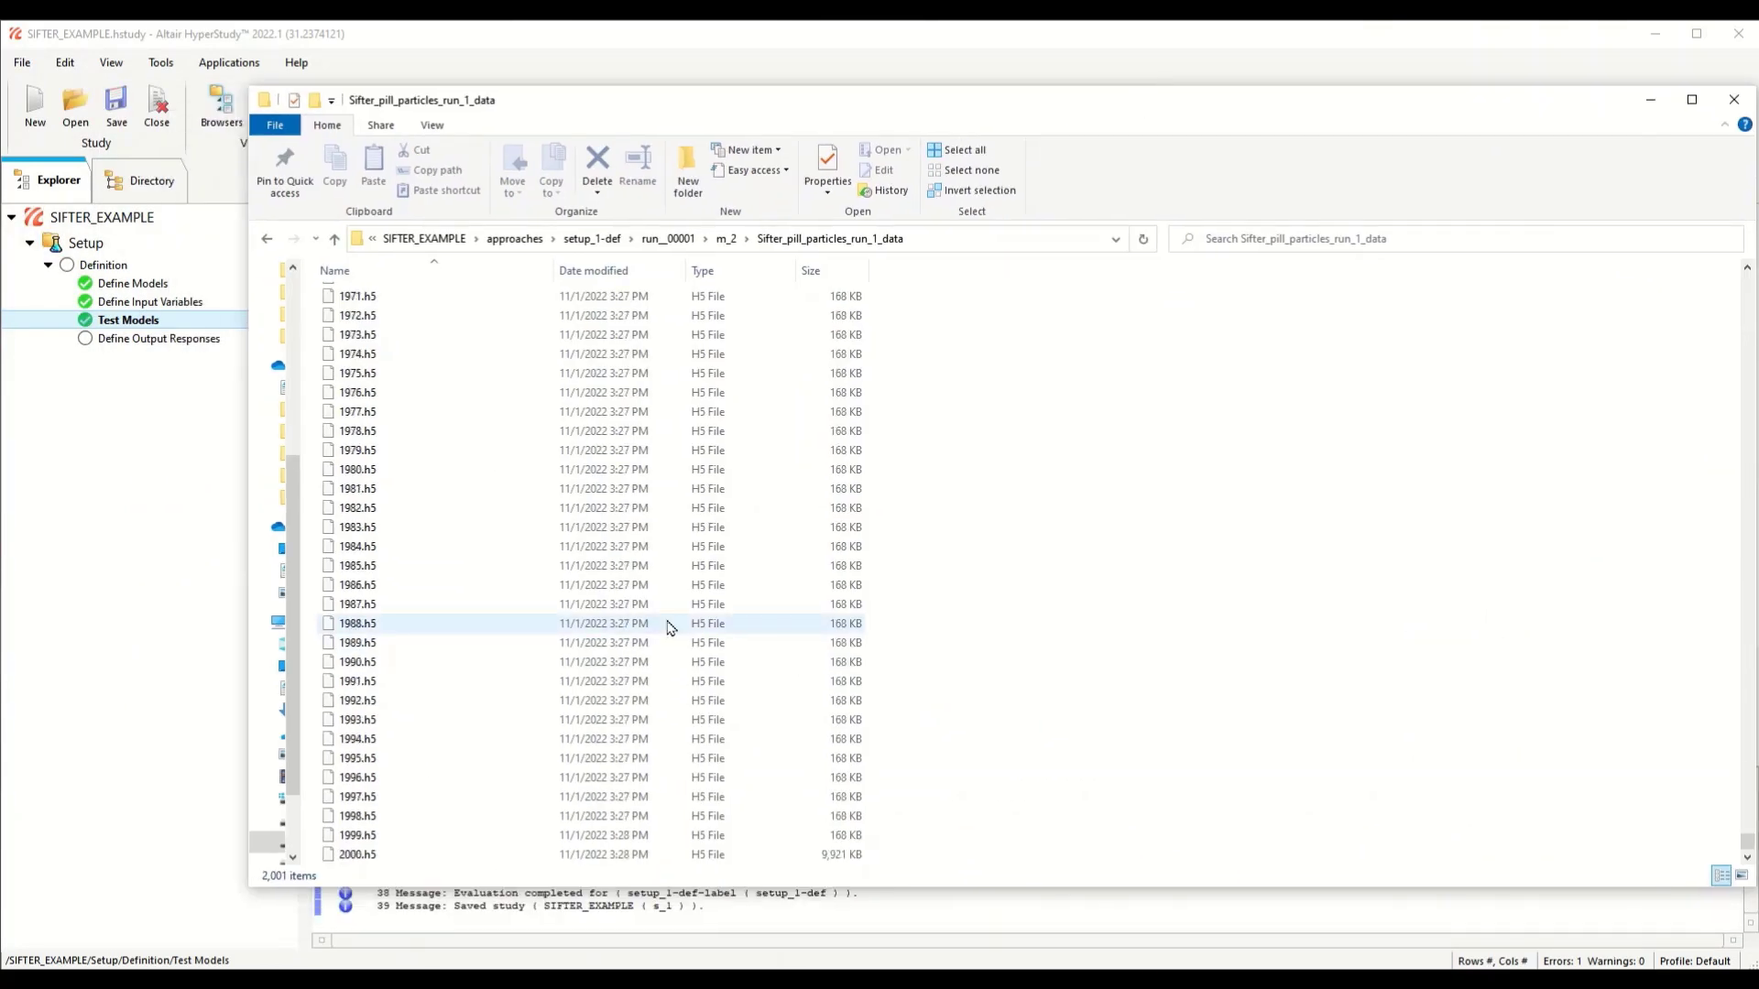
click(1651, 99)
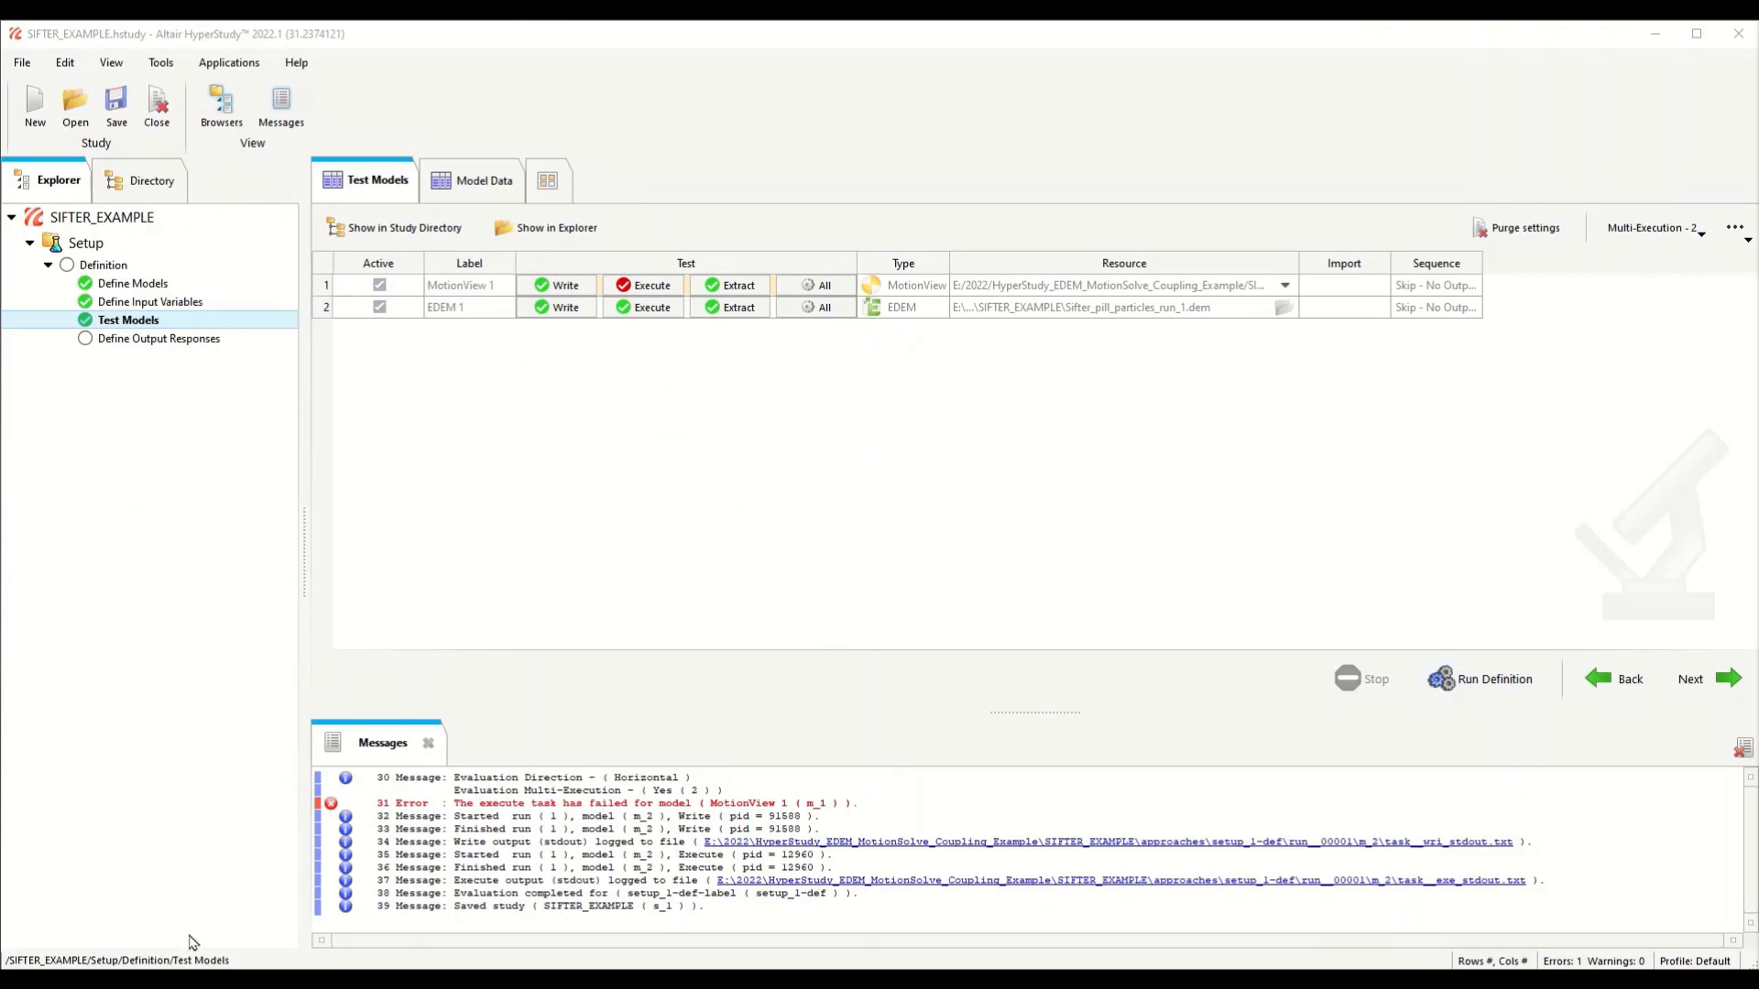
key(alt+Tab)
click(720, 239)
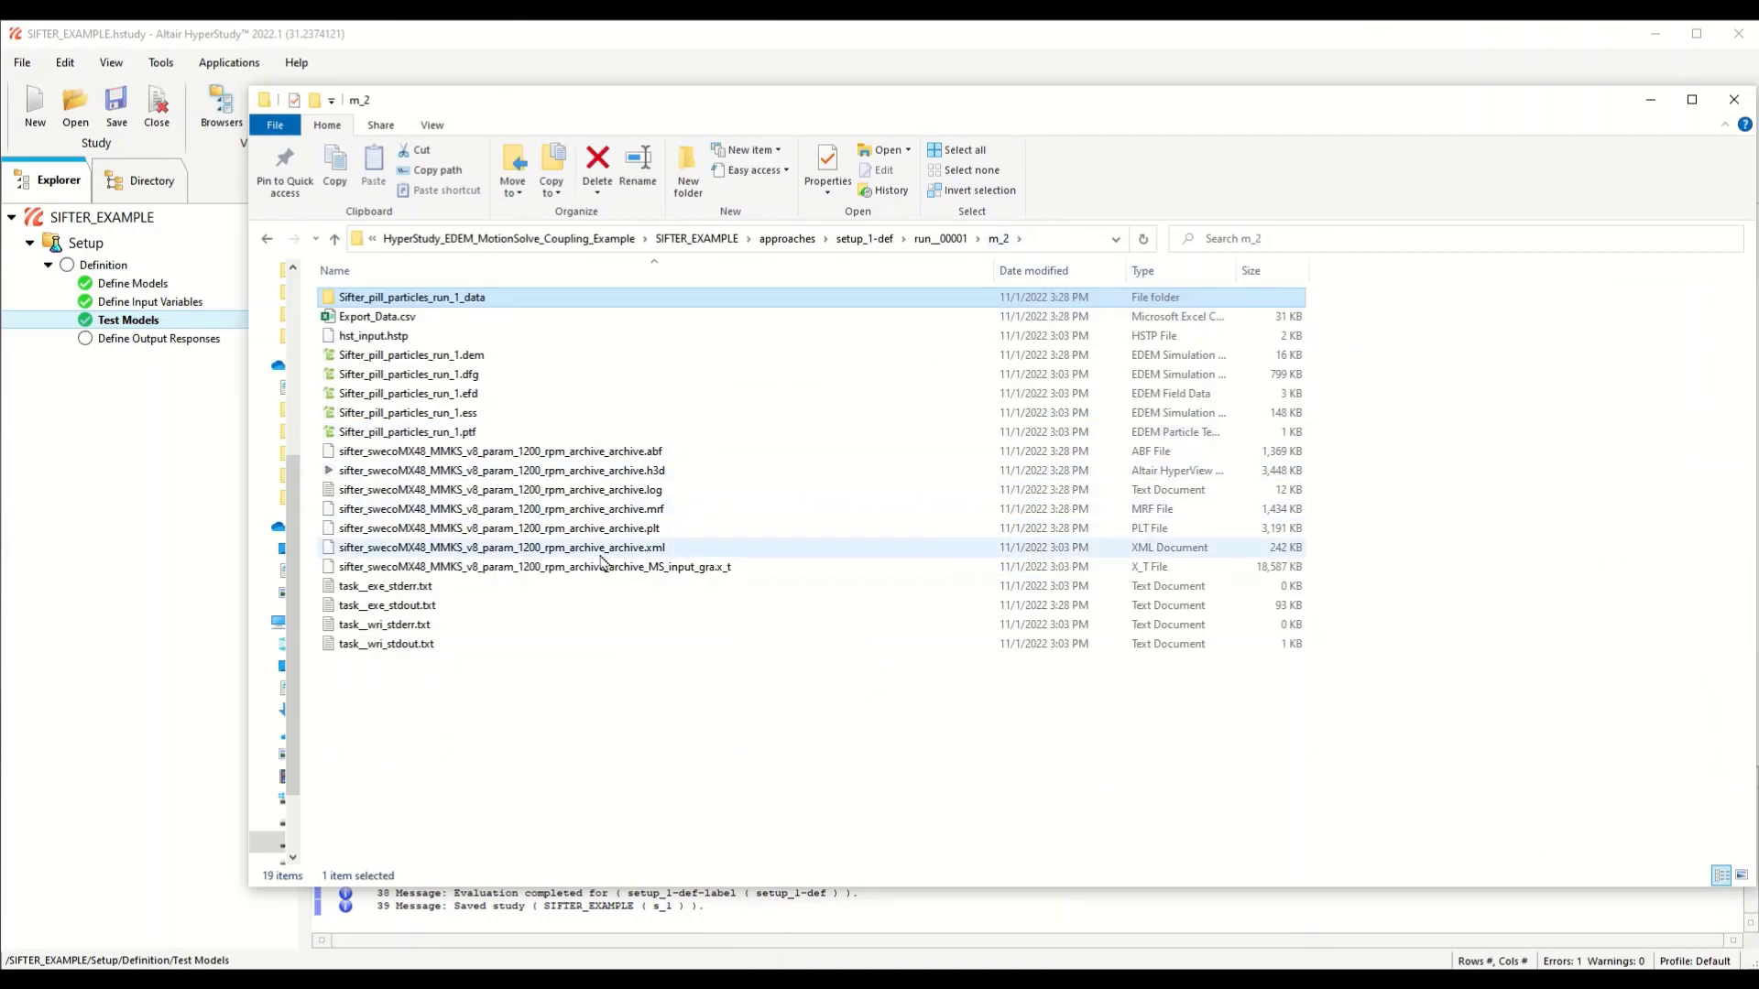
click(663, 473)
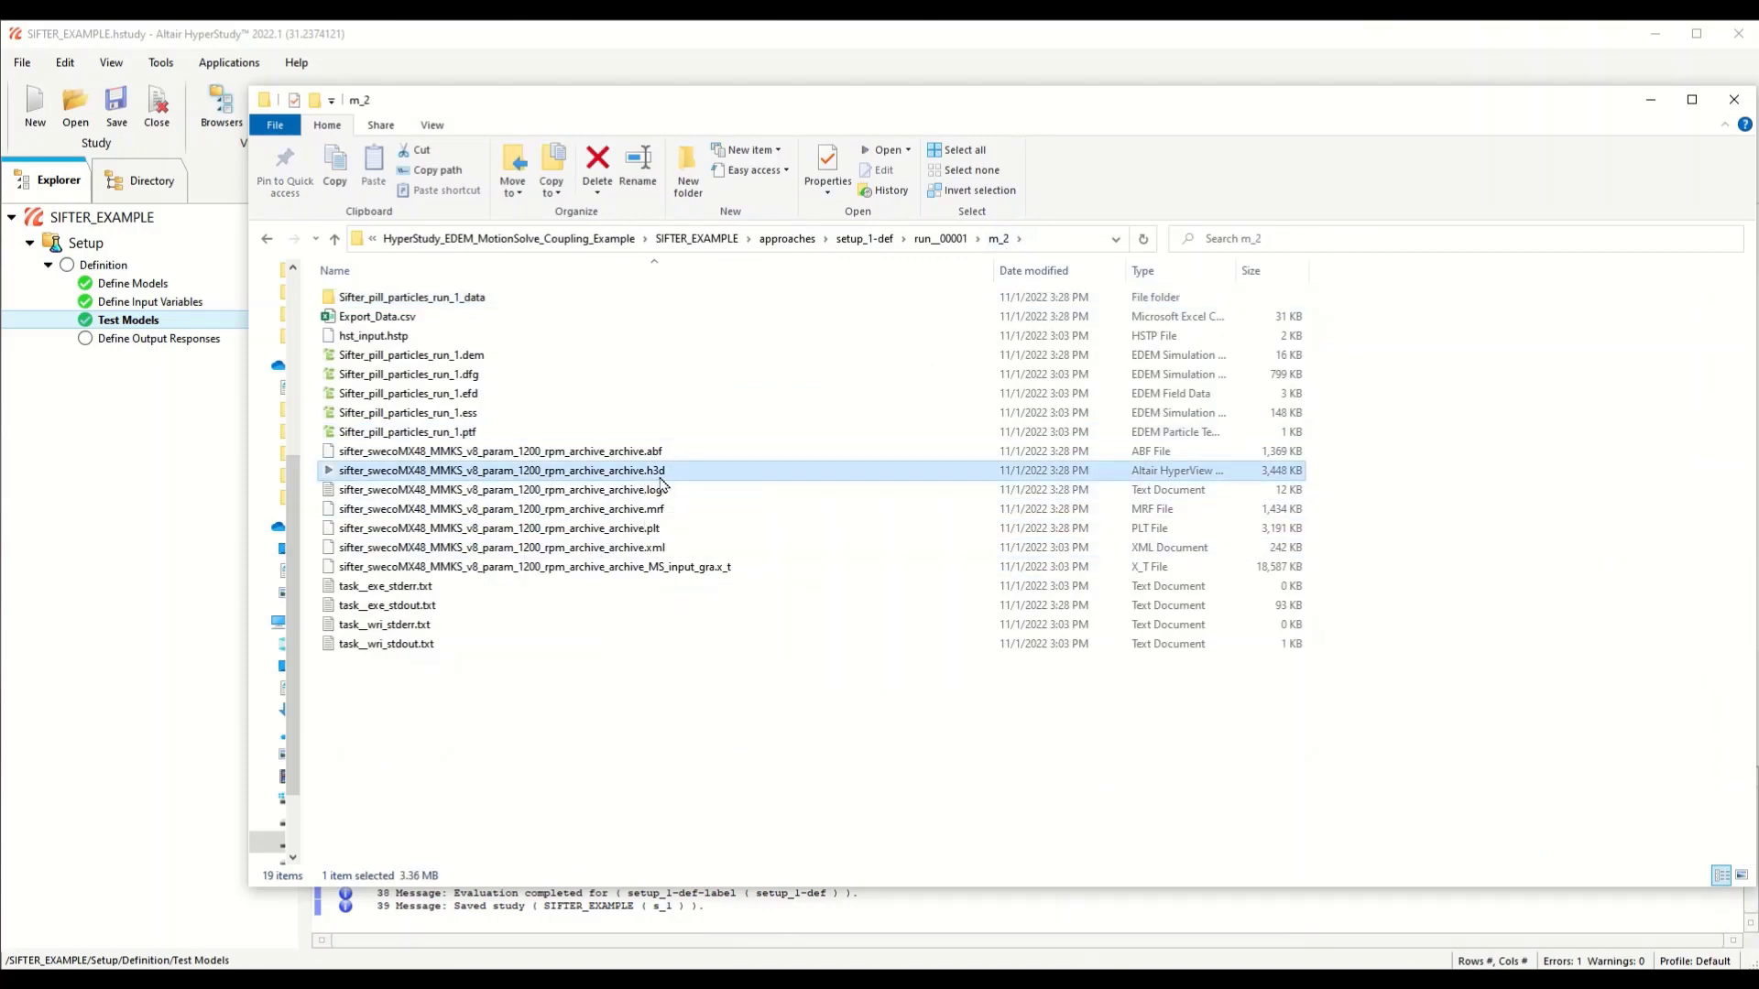
click(668, 534)
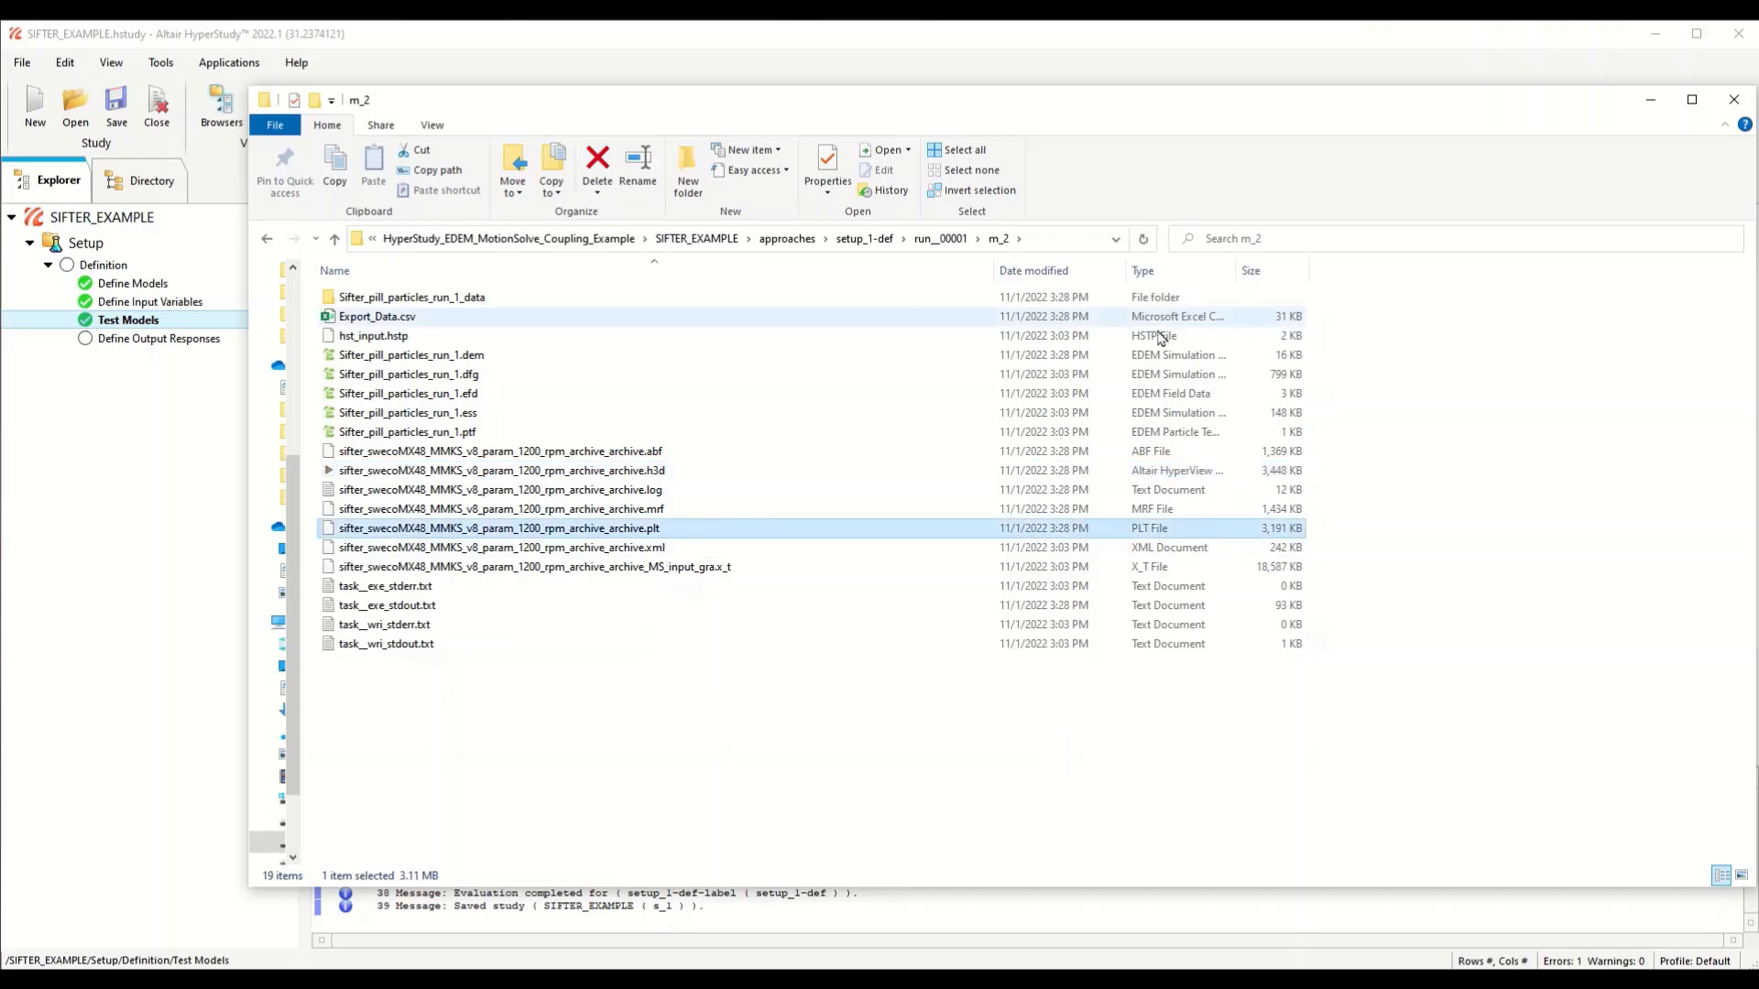
click(414, 318)
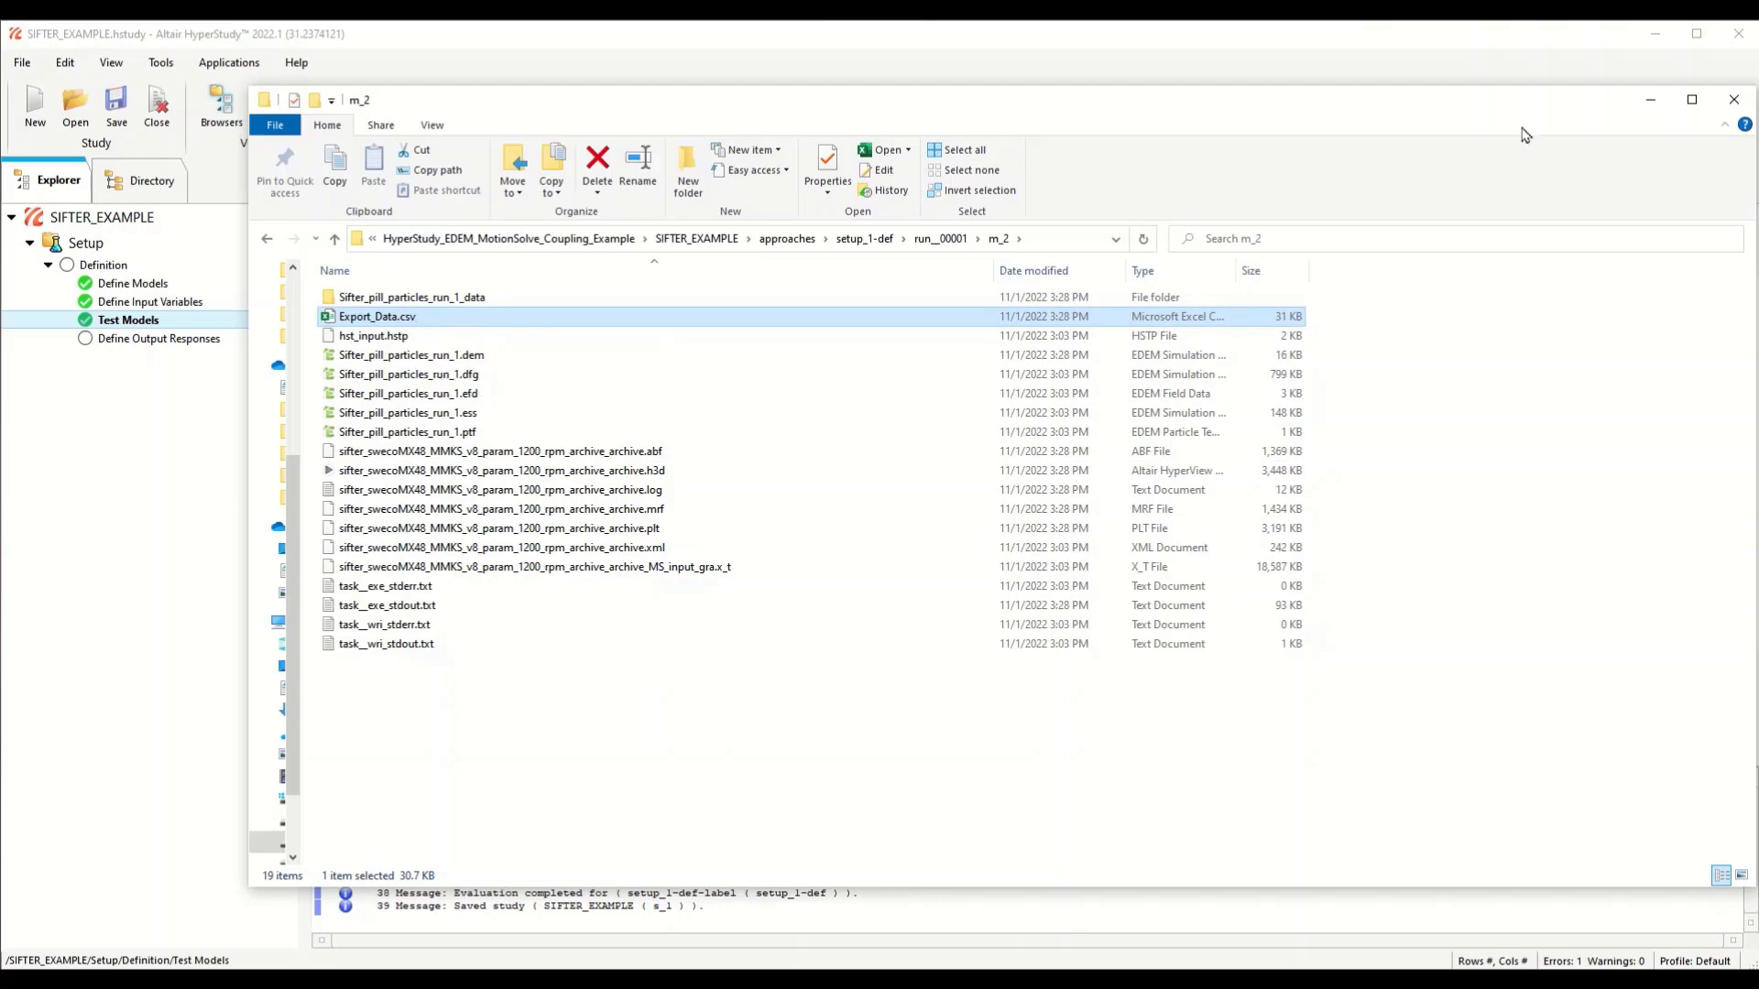
click(1646, 102)
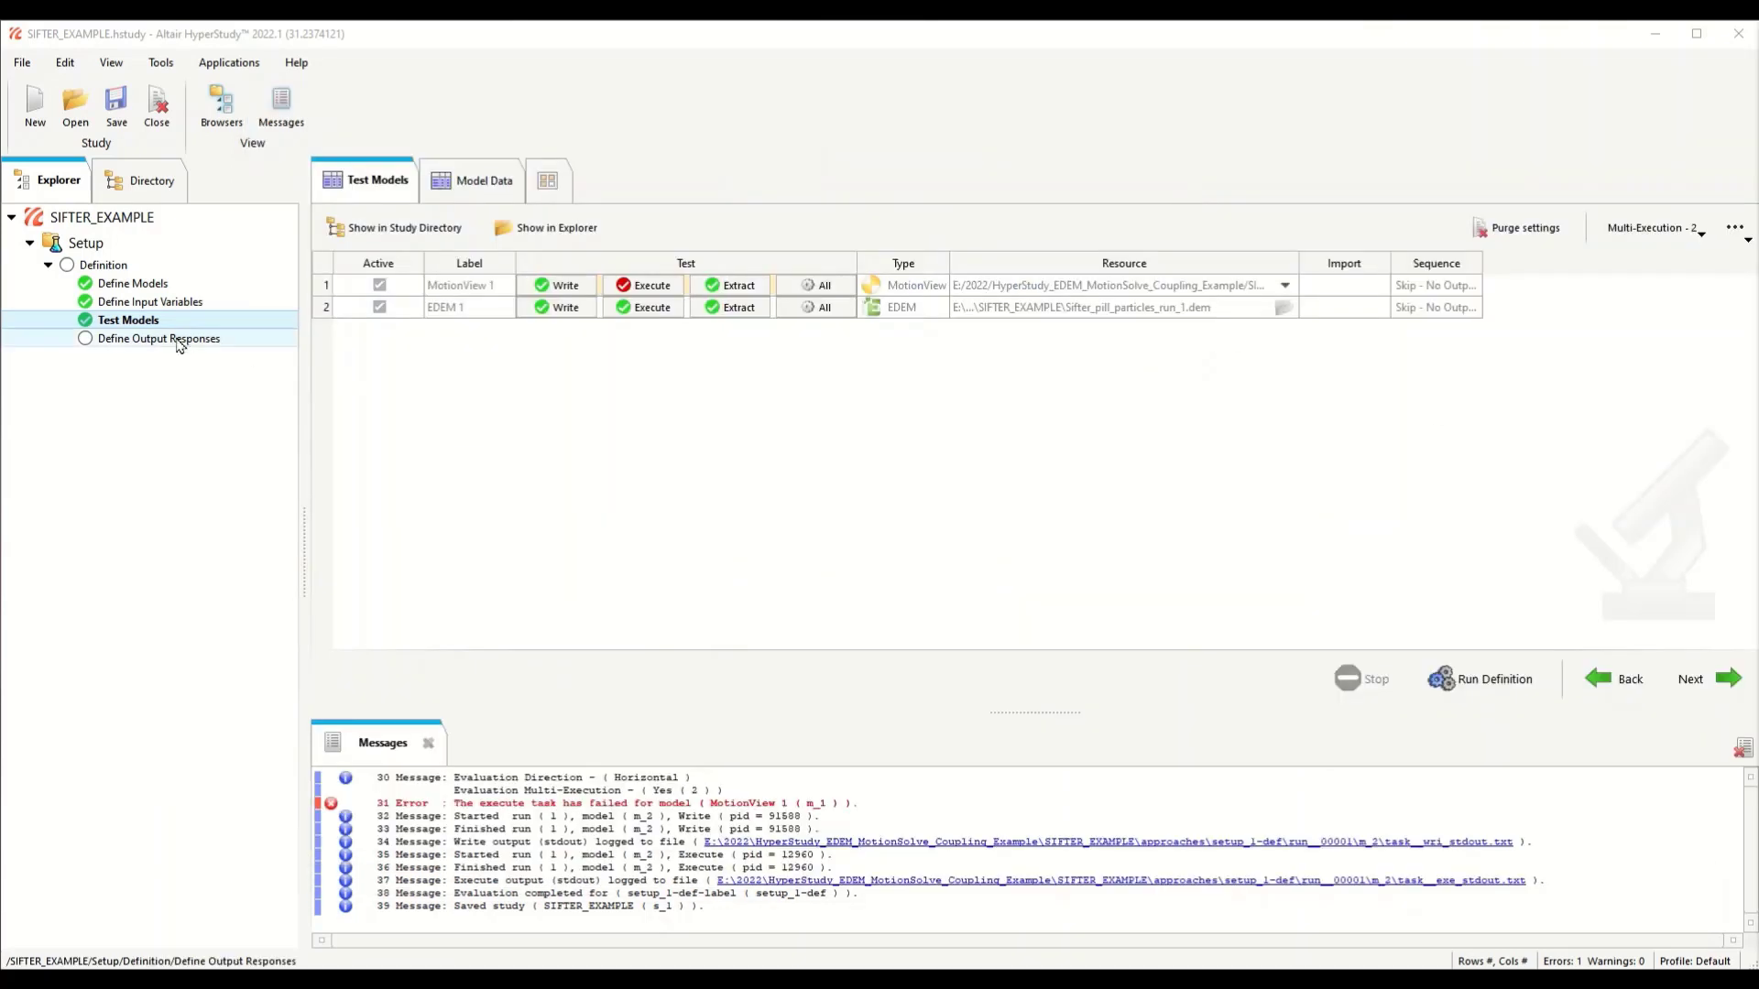
Step: Proceed to the output responses and add a data source reading Time from m_2's sifter_swecoMX48_MMKS_v8_param_1200_rpm_archive_archive.plt
click(1728, 678)
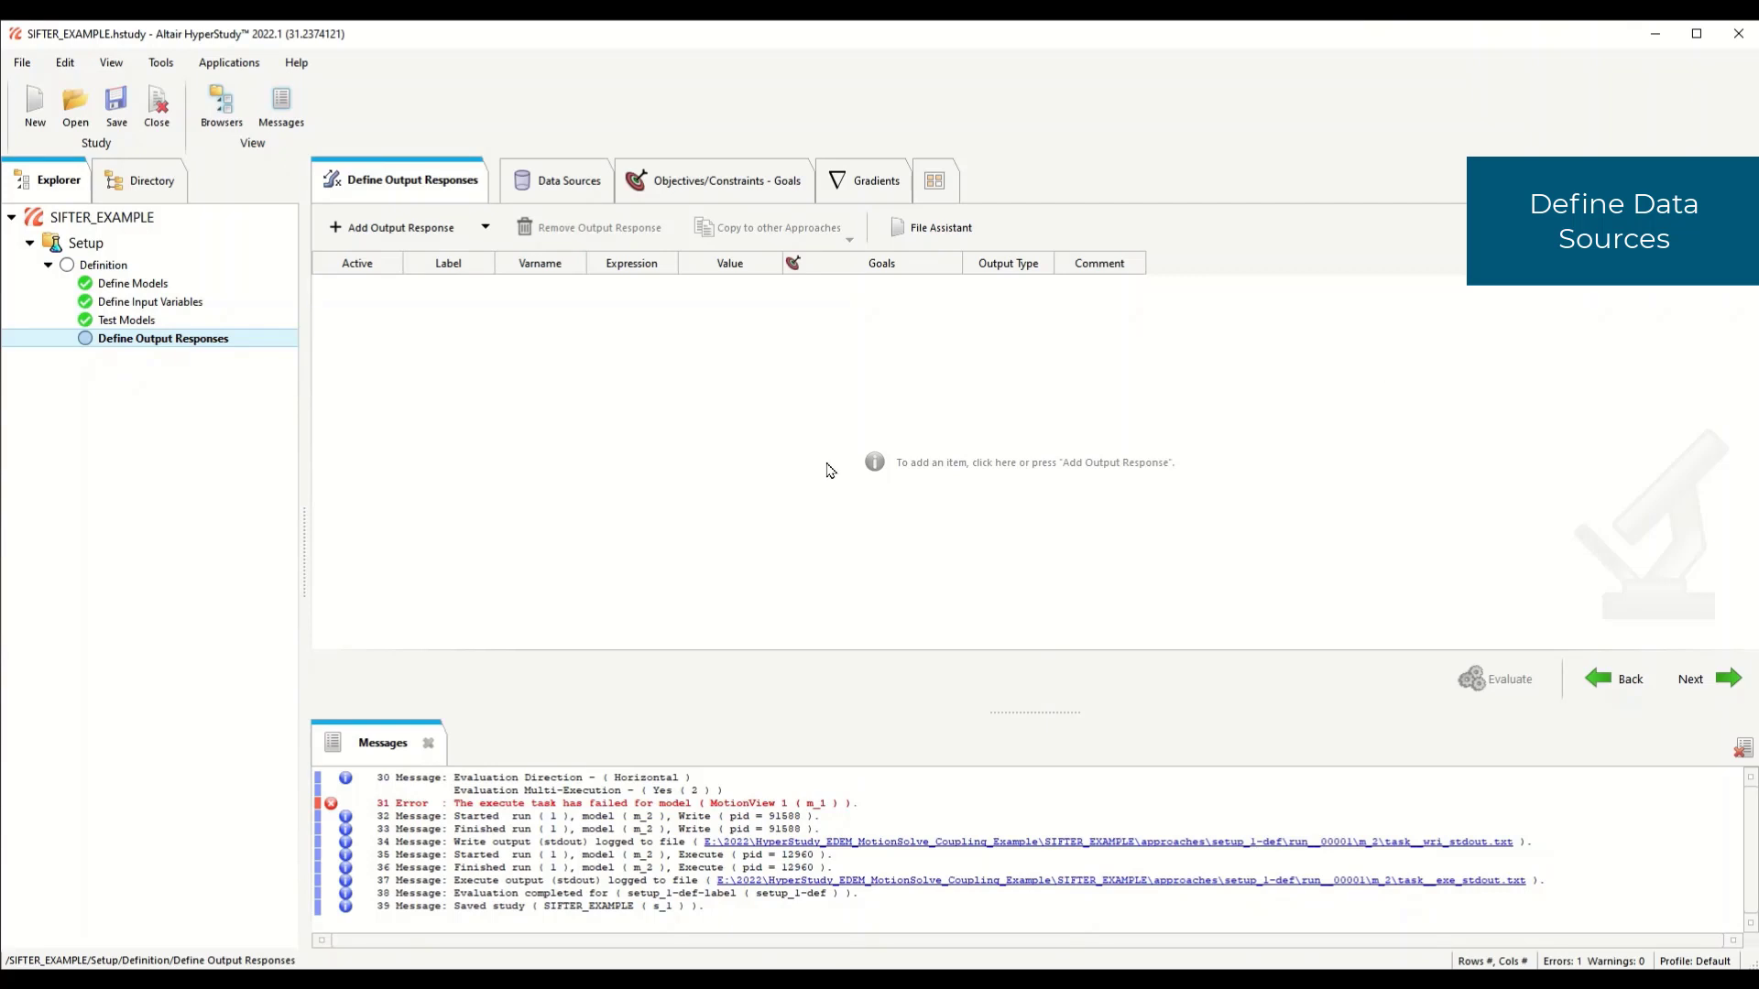
click(591, 186)
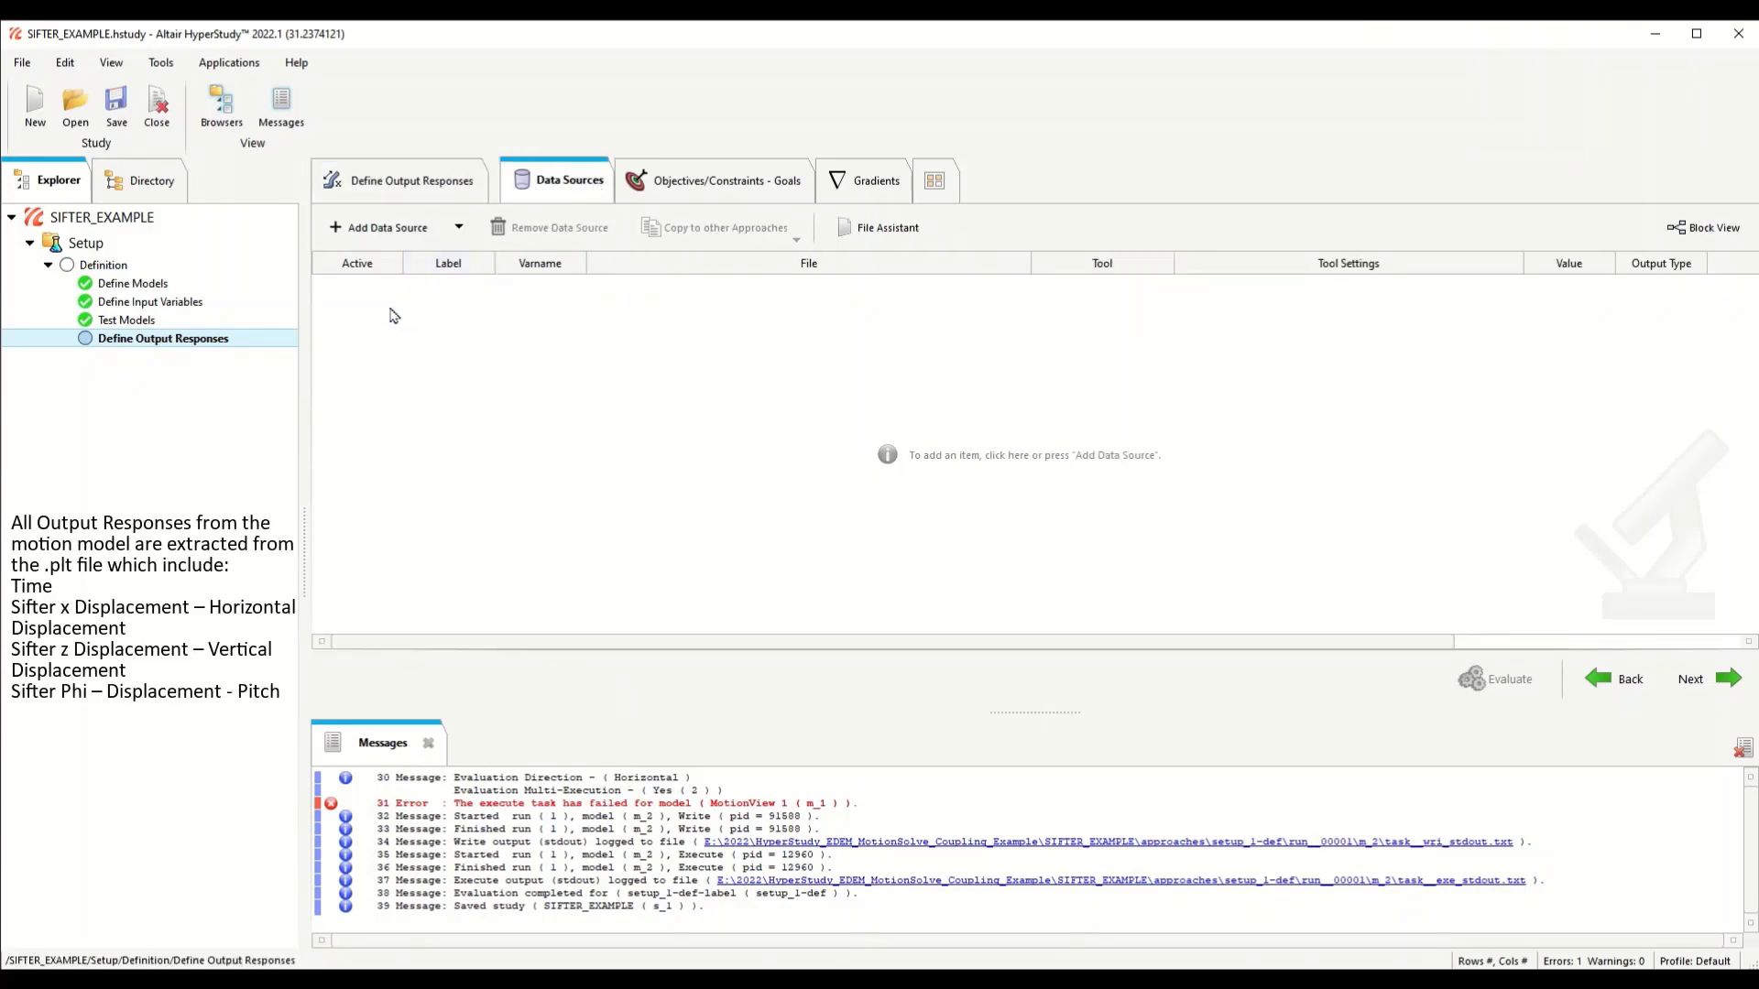
click(430, 234)
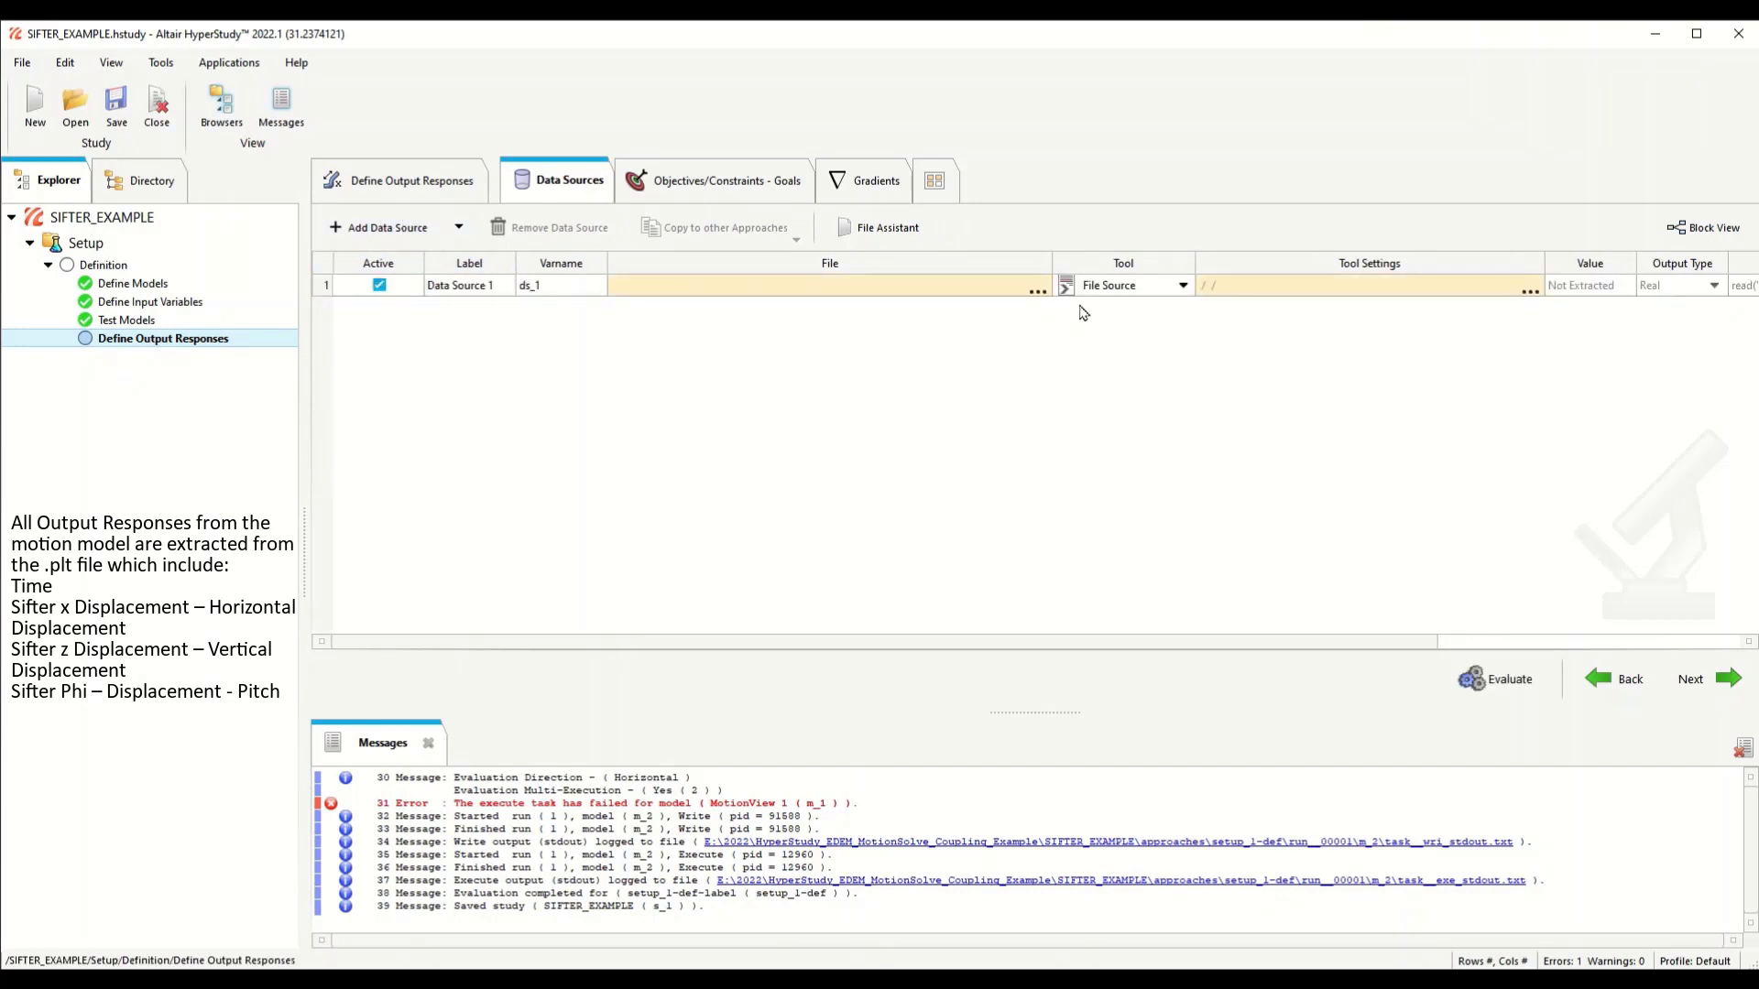
click(1037, 291)
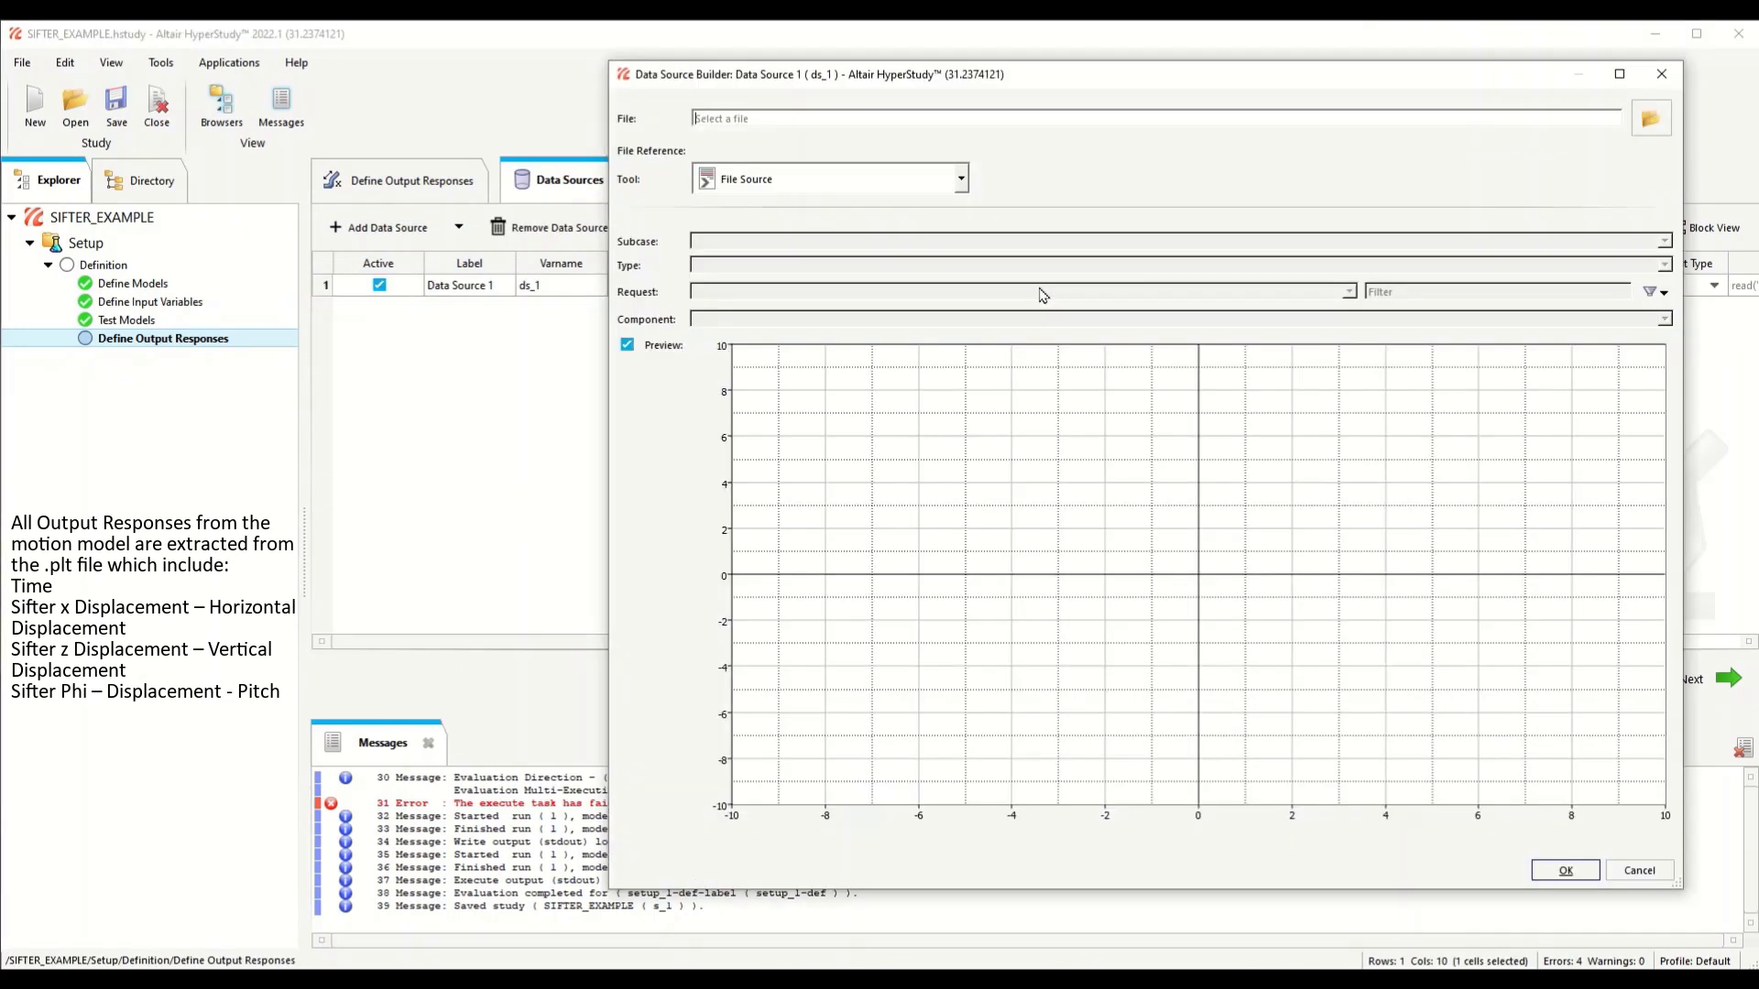
click(1651, 118)
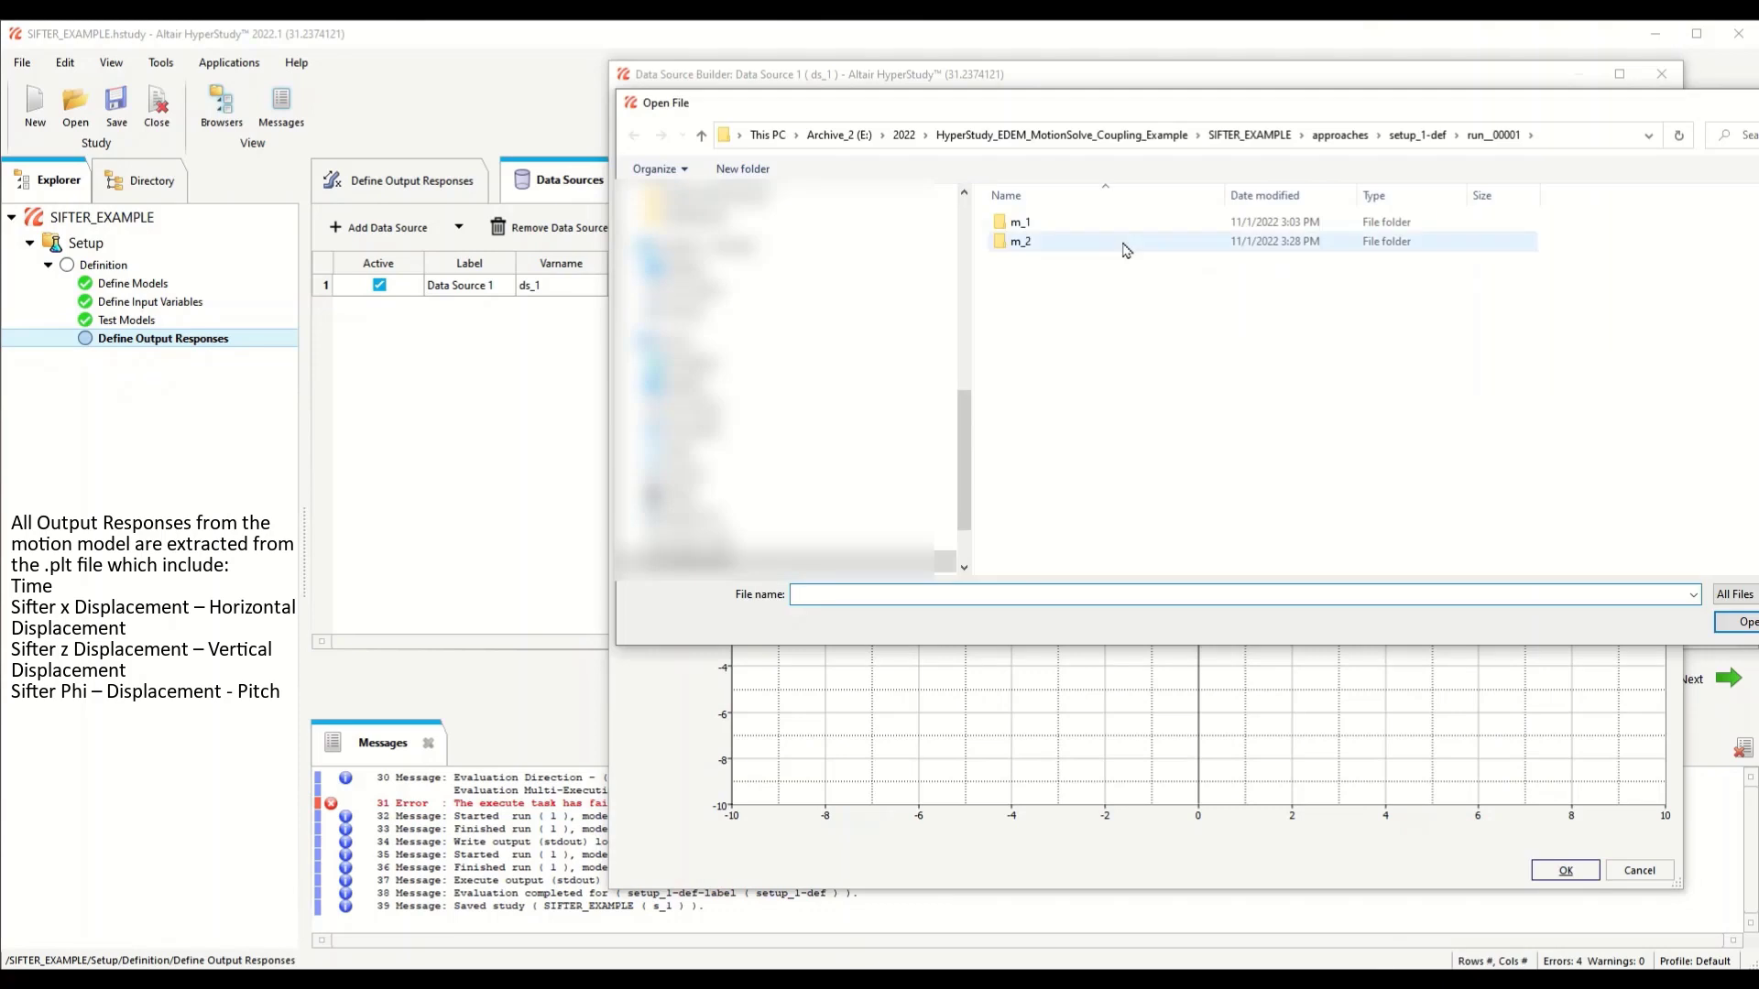
double_click(1127, 245)
drag(1228, 195, 1275, 195)
click(1283, 453)
click(1741, 623)
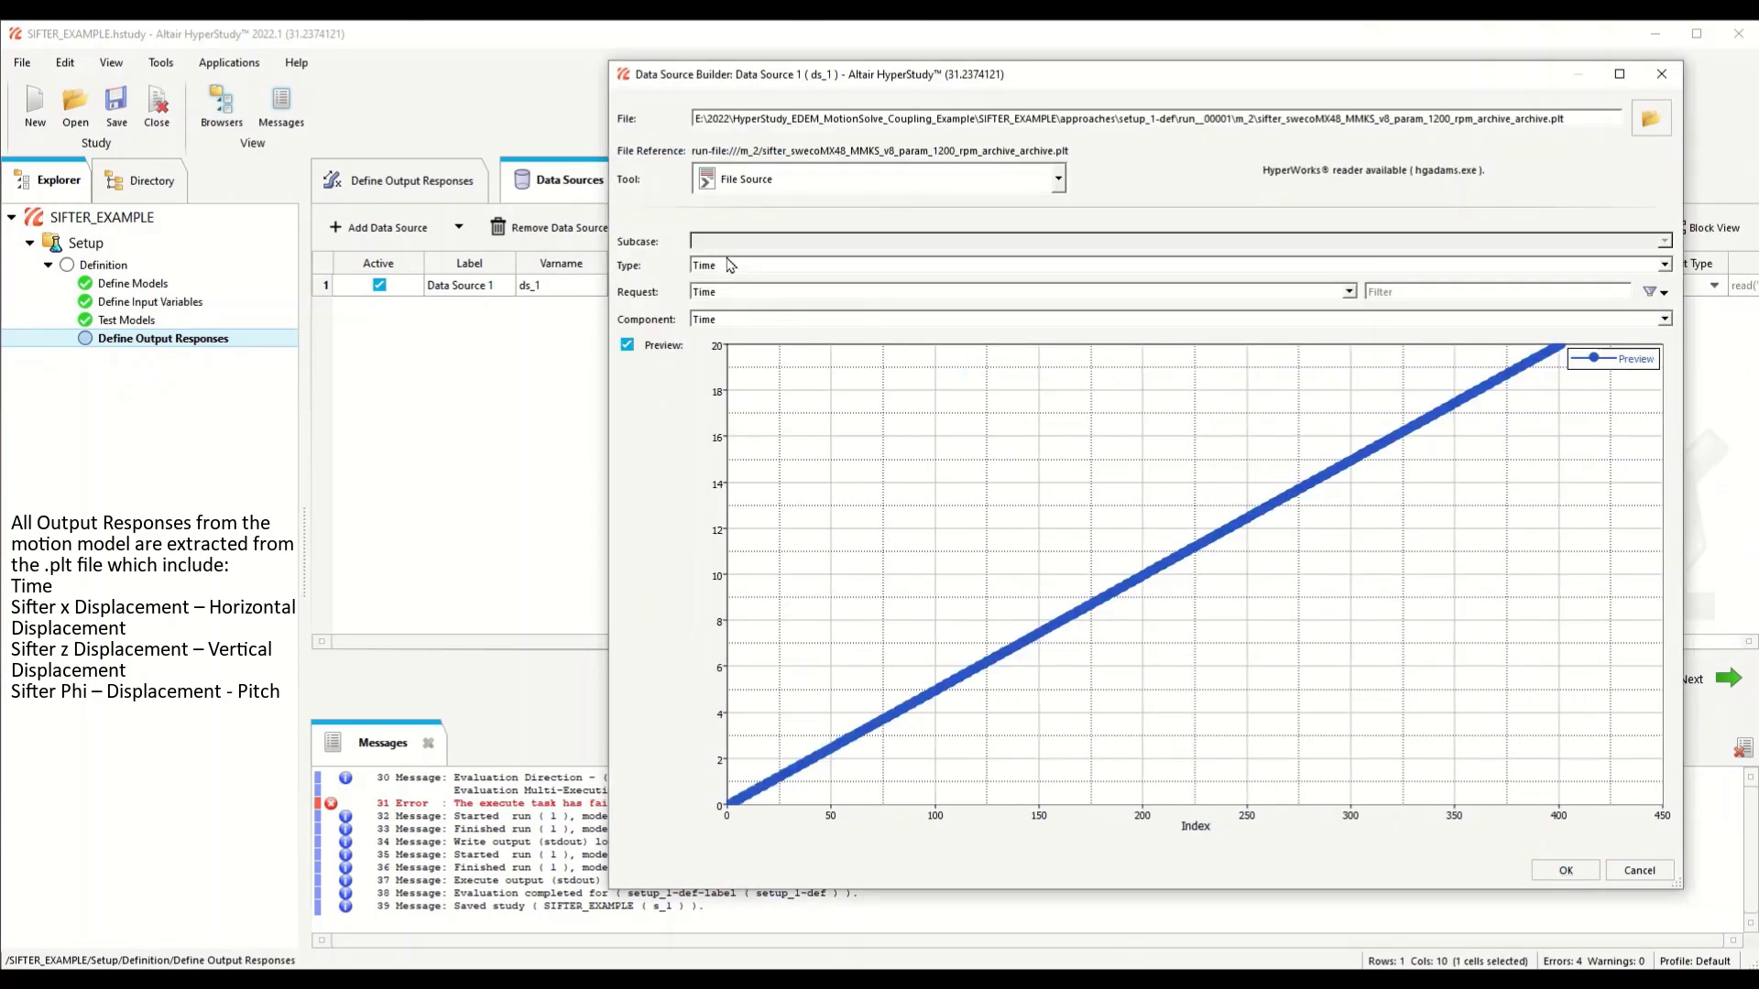
click(1590, 874)
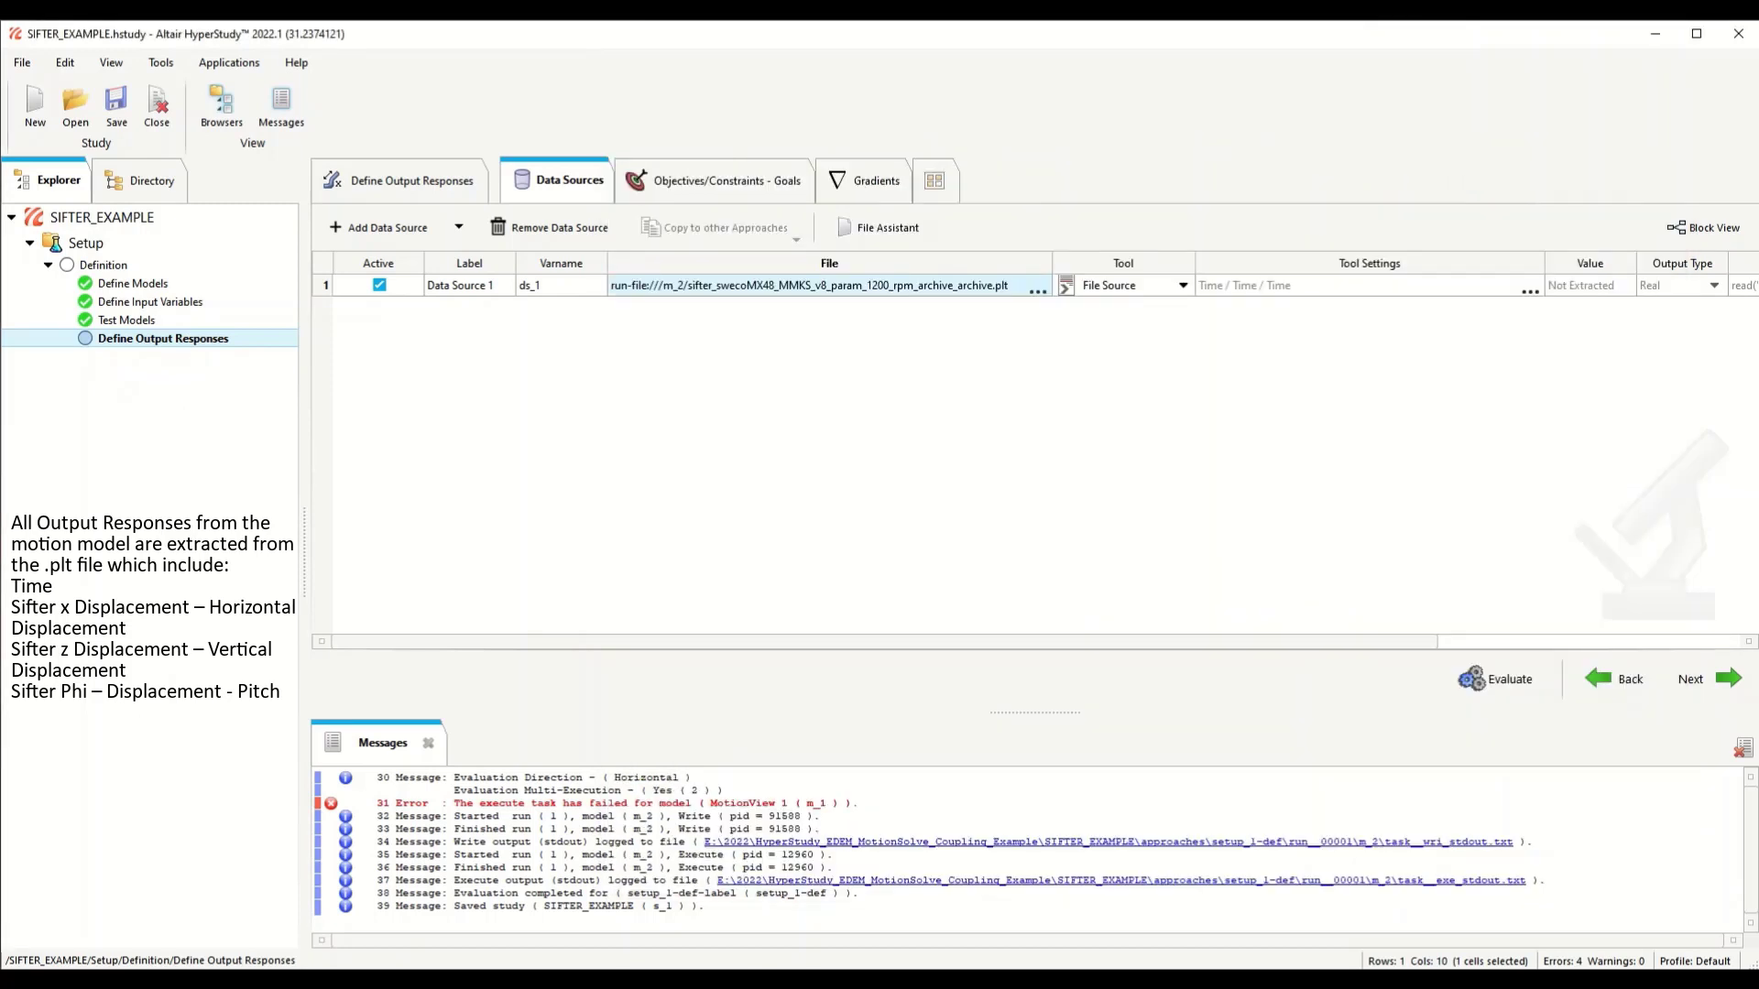
Step: Add a second data source from the same m_2 plt file, reading the X component of the REQ/70000197 sifter displacement
click(376, 235)
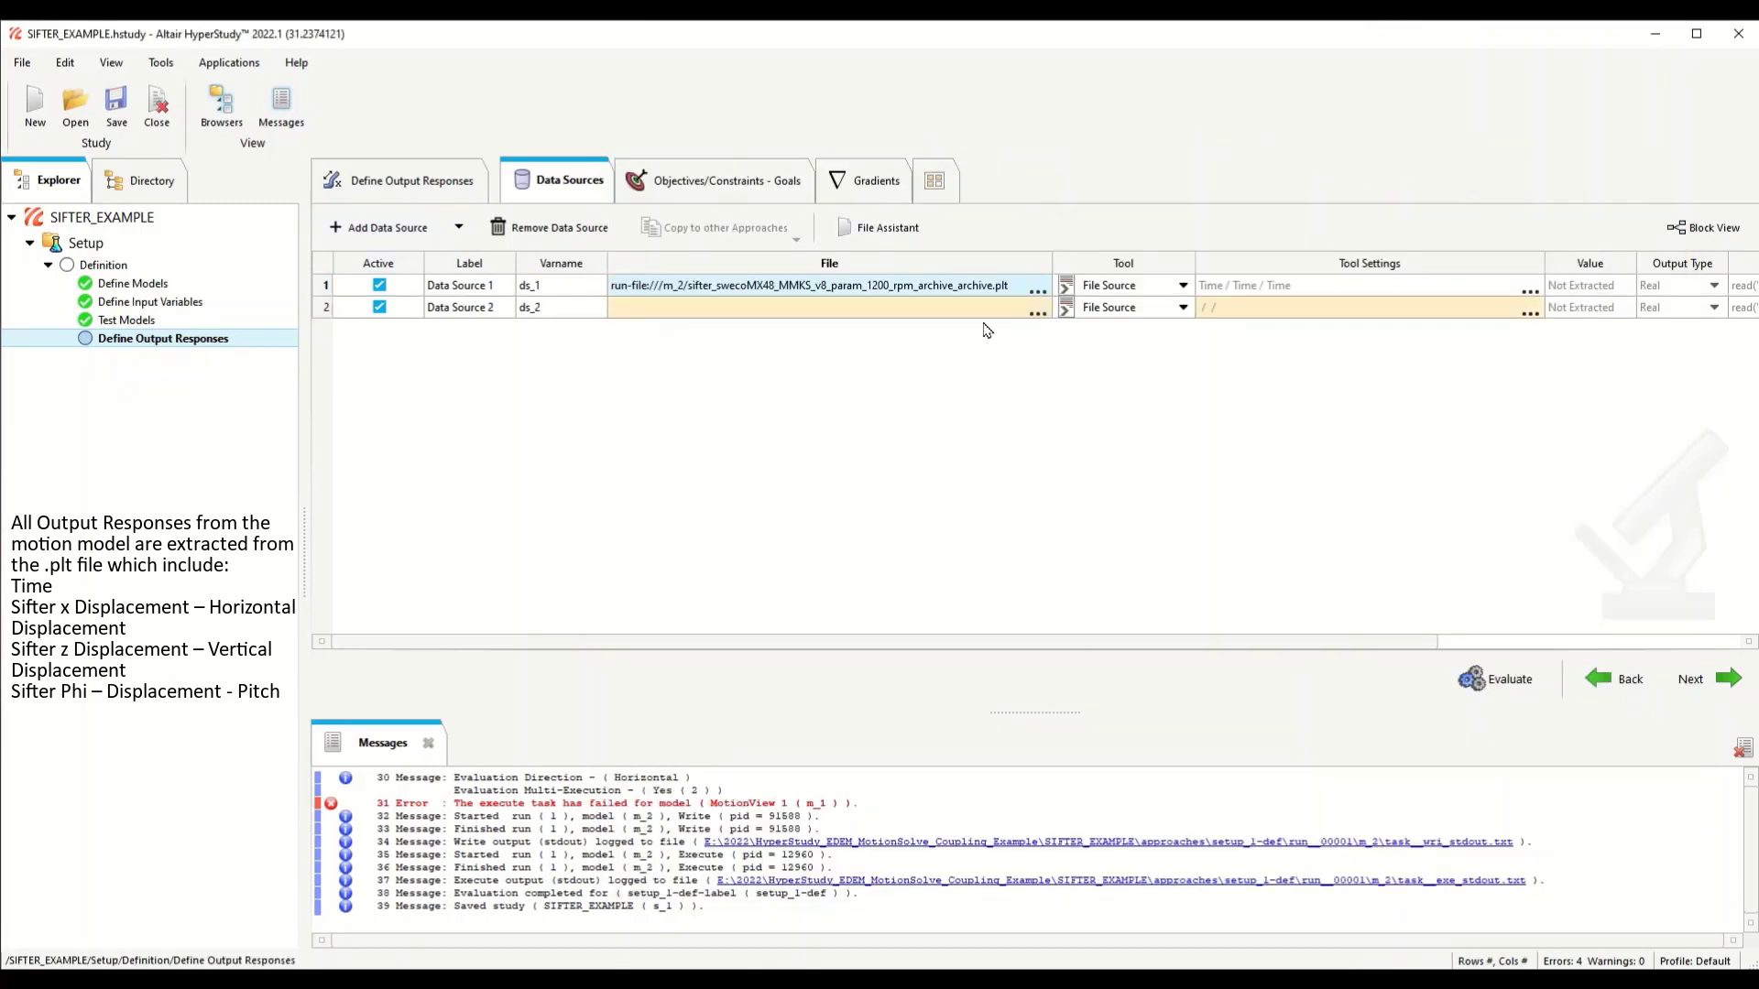
click(1038, 312)
click(1653, 115)
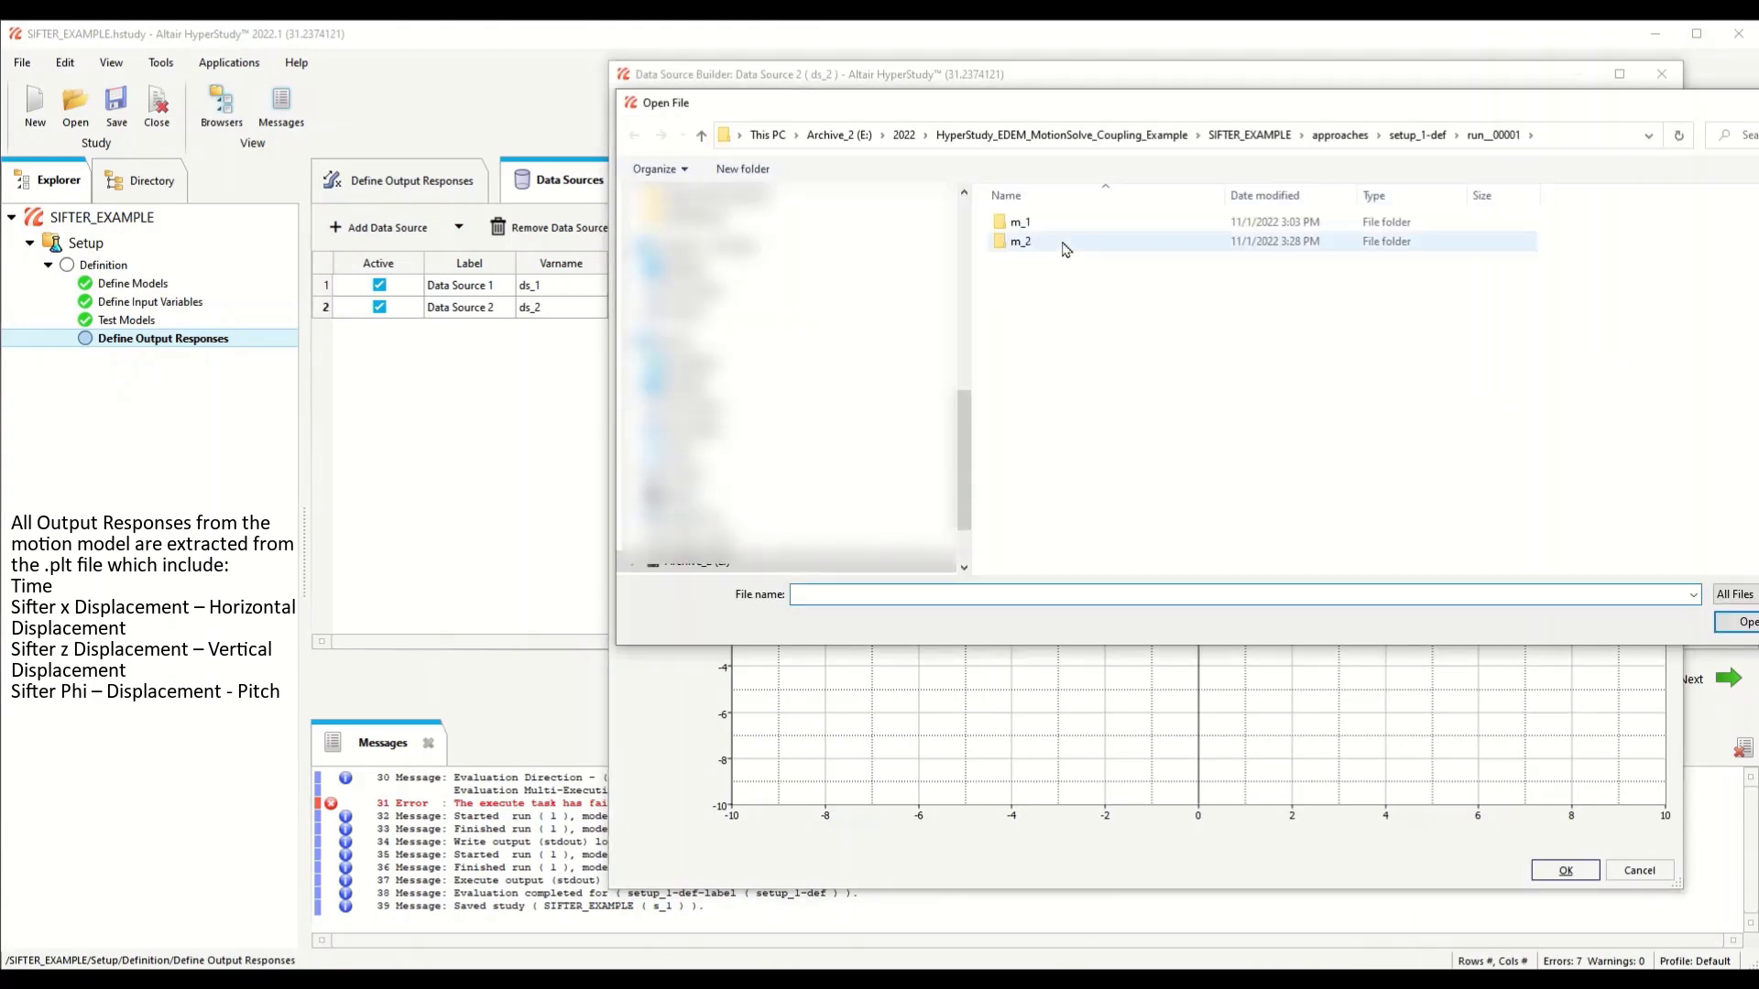
double_click(1191, 452)
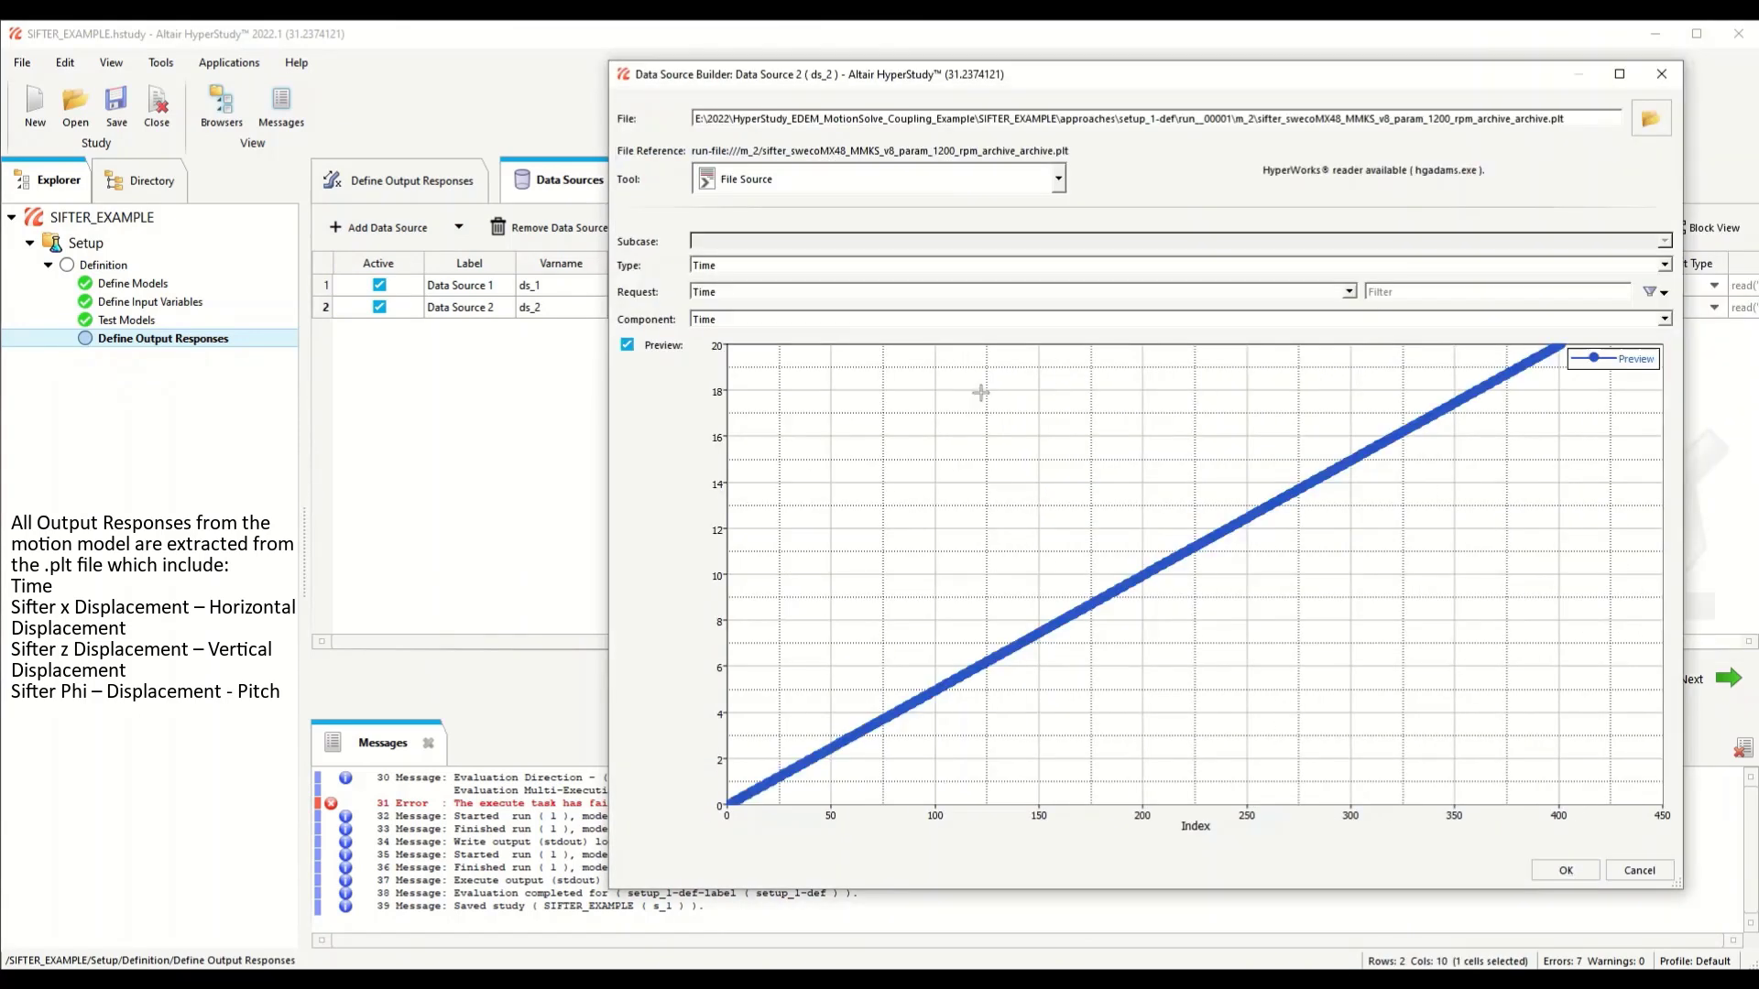
click(1348, 292)
click(1664, 264)
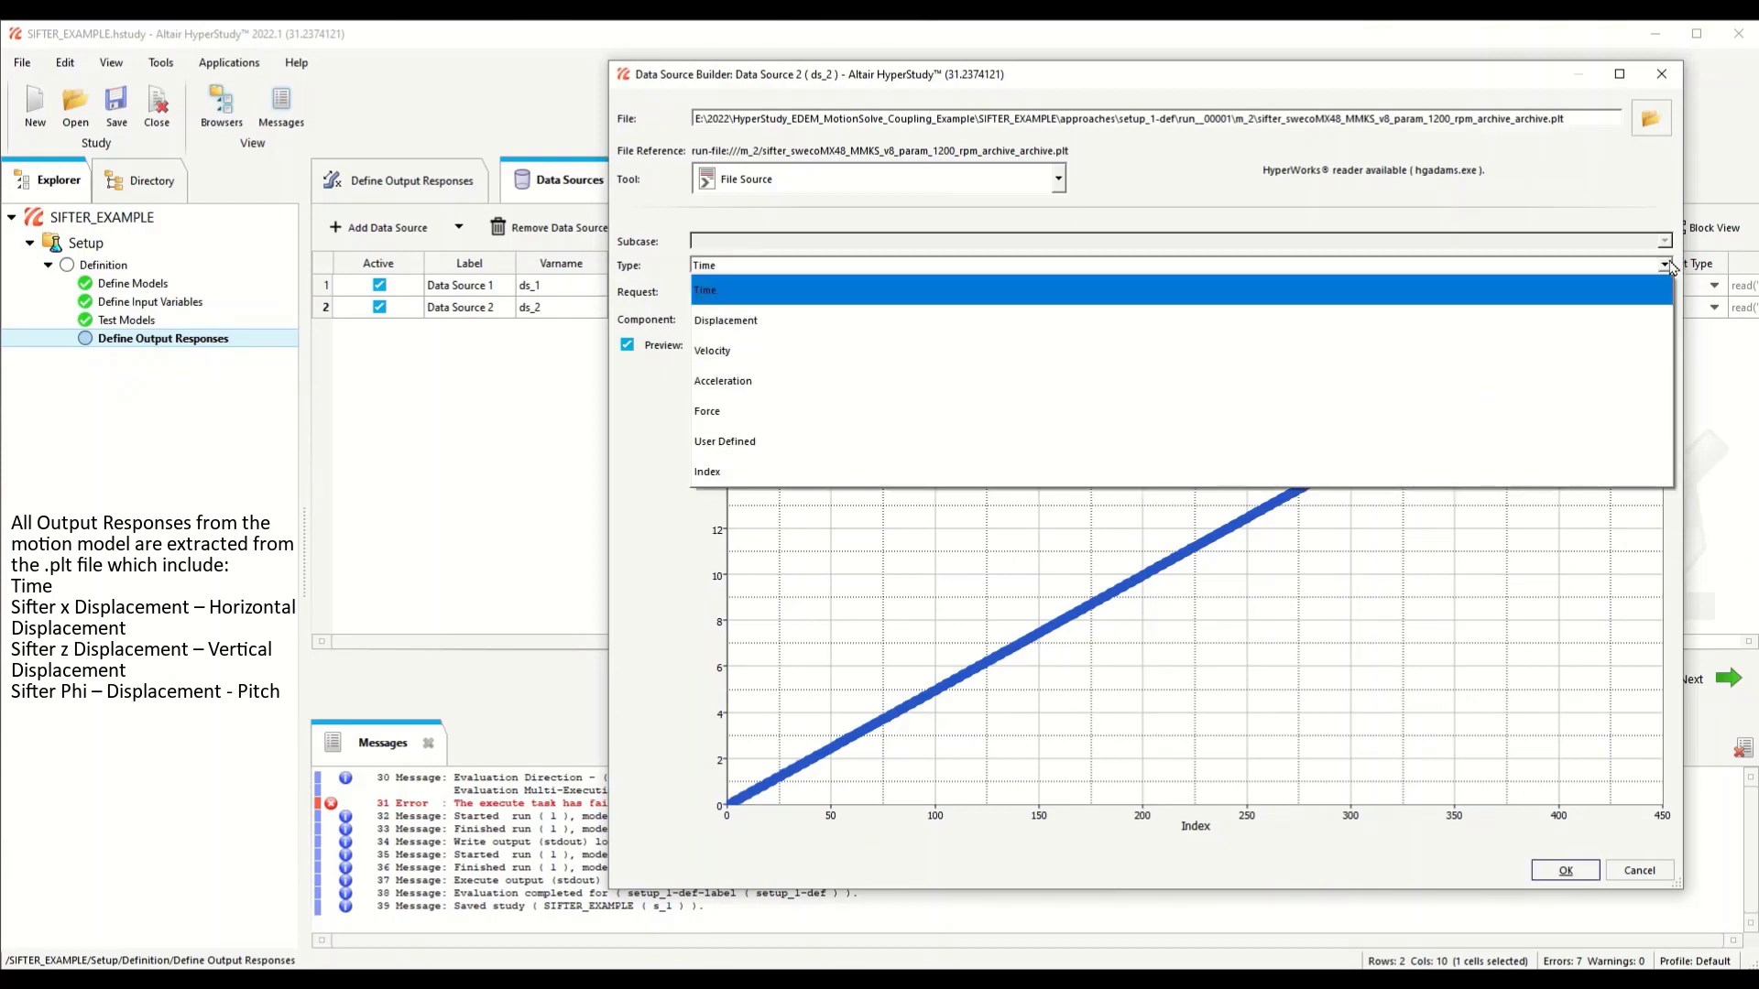
click(913, 320)
click(1349, 292)
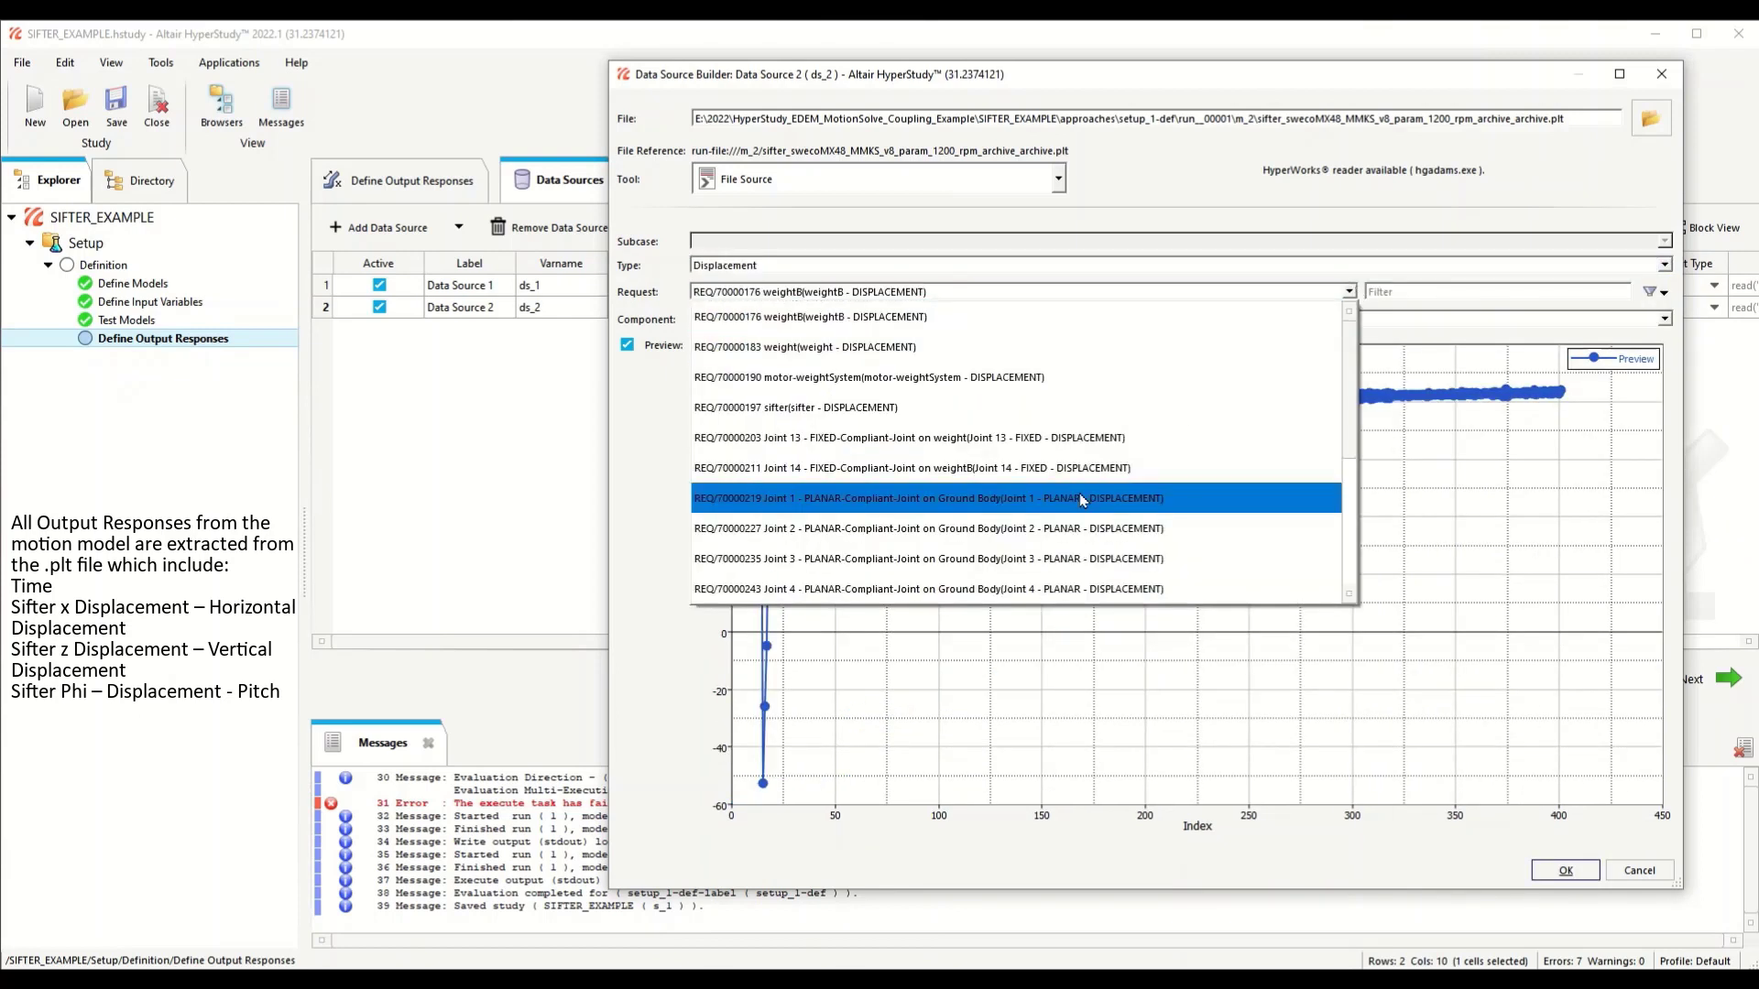
click(818, 407)
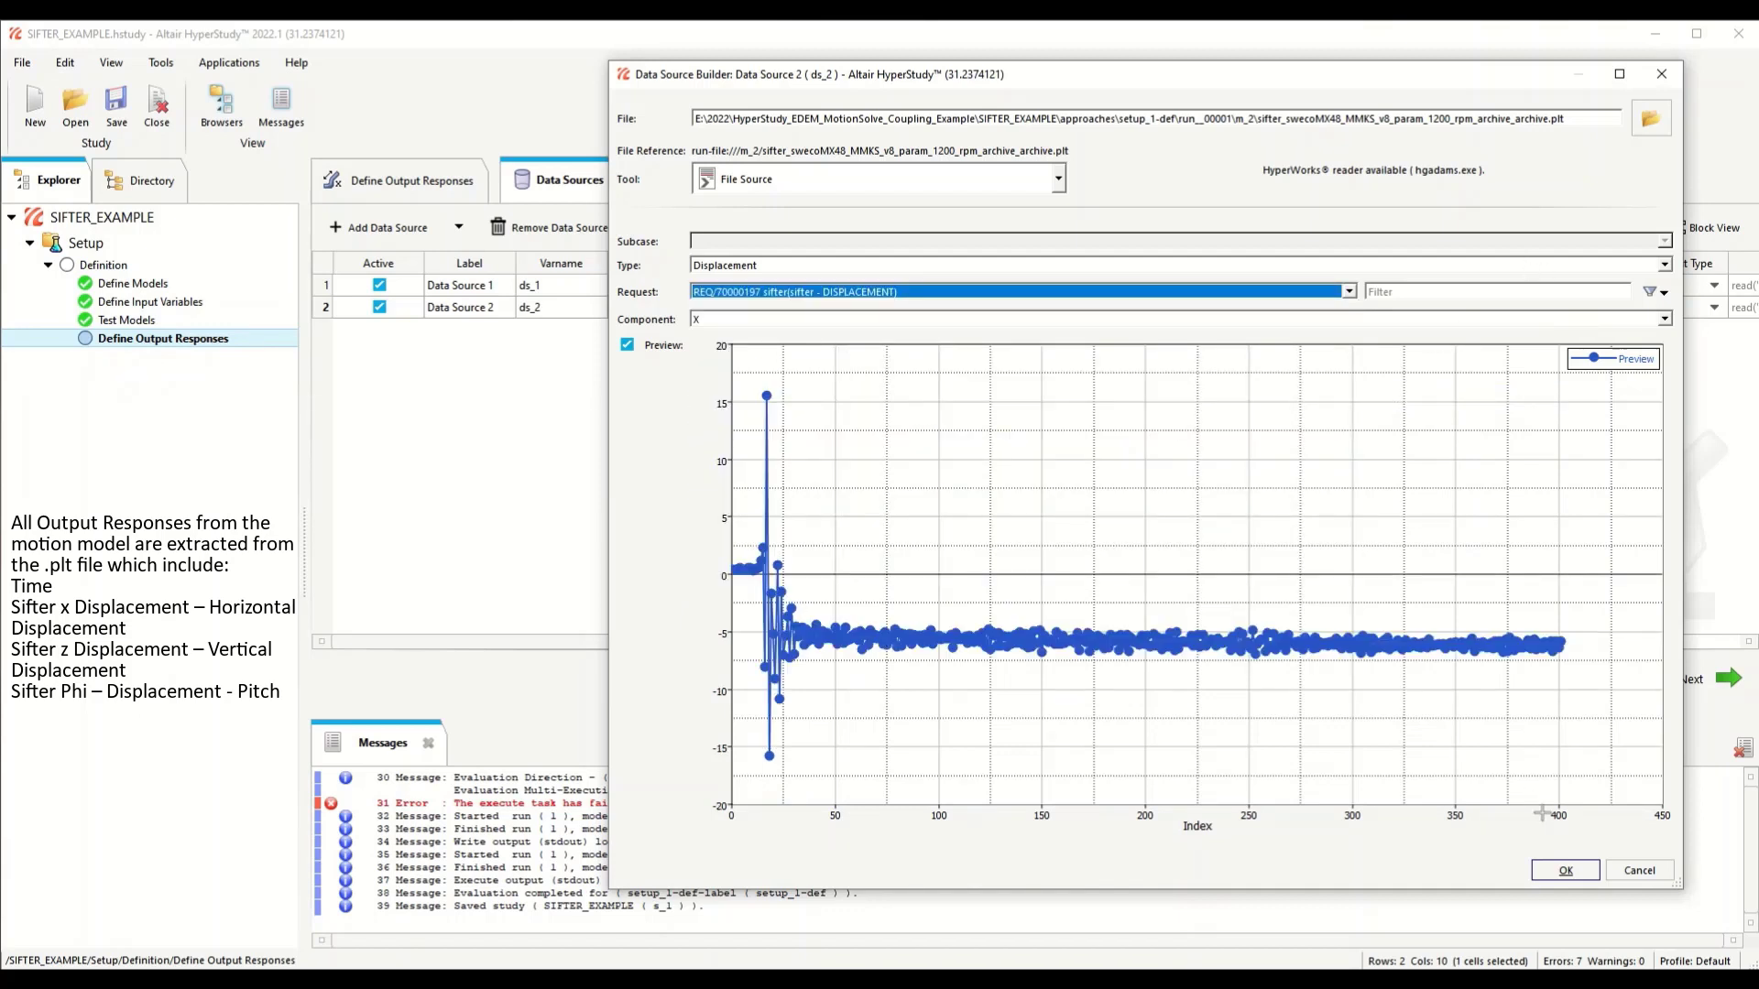
click(1563, 869)
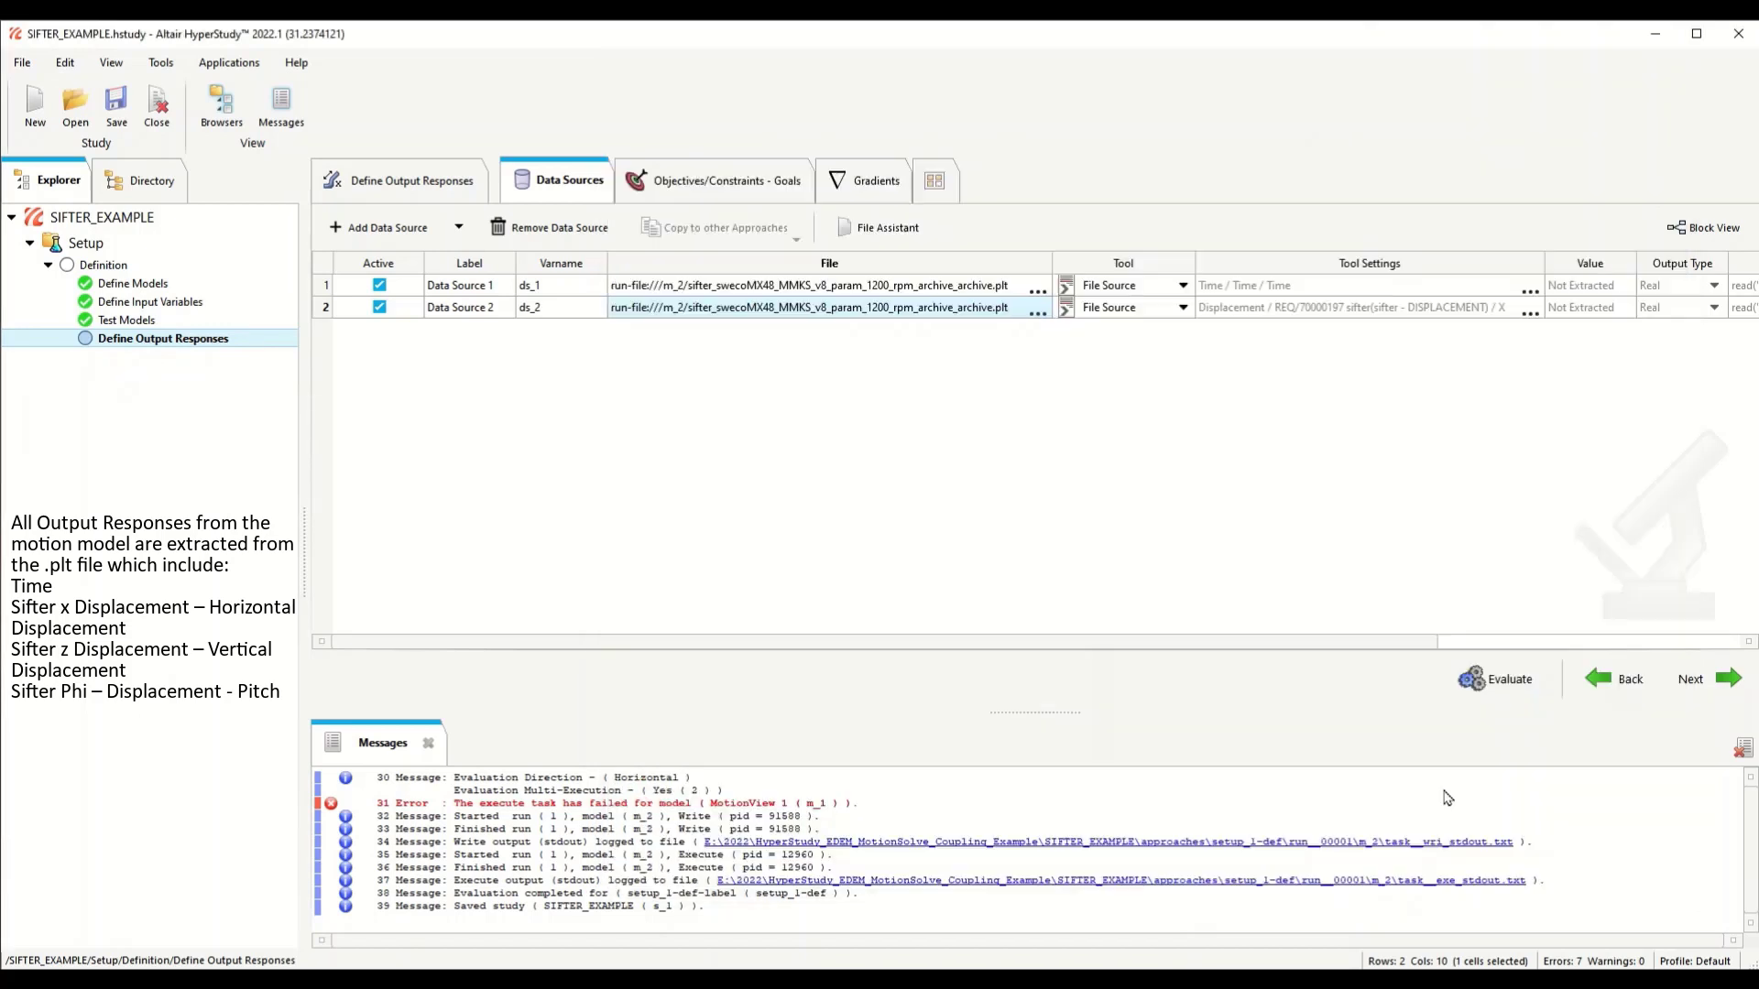
Step: Add a third data source from the m_2 plt file, reading the Z component of the REQ/70000197 sifter displacement
click(380, 227)
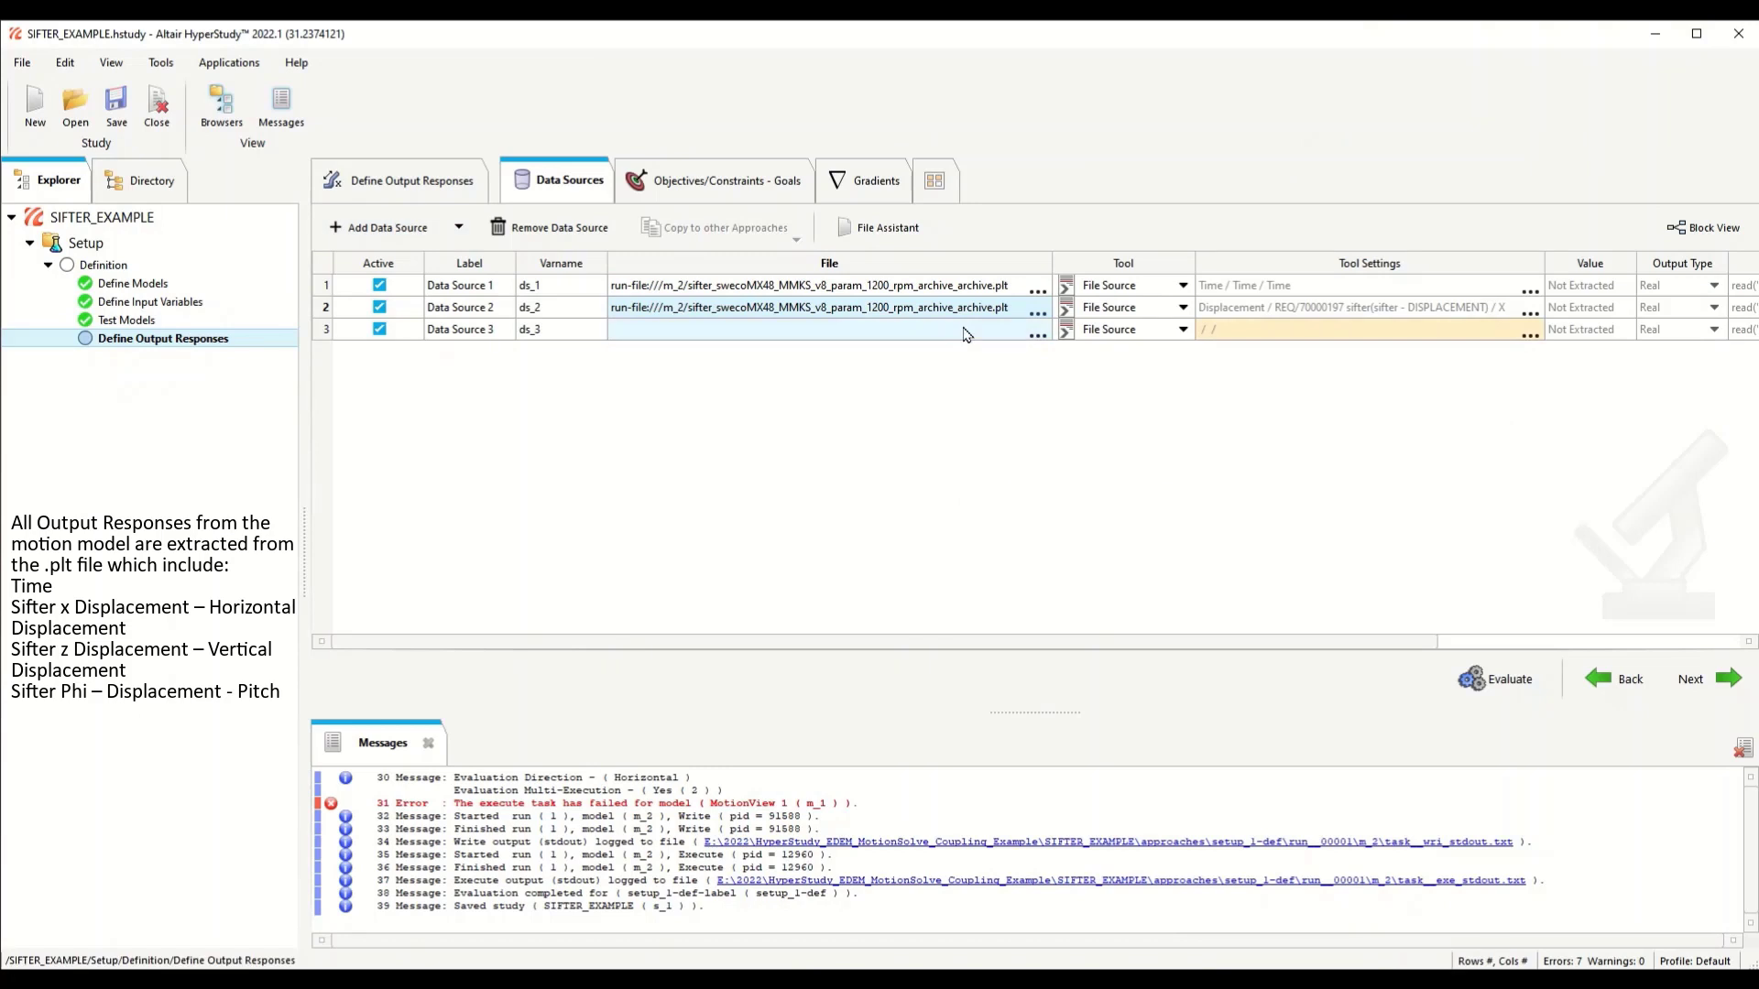
click(1039, 335)
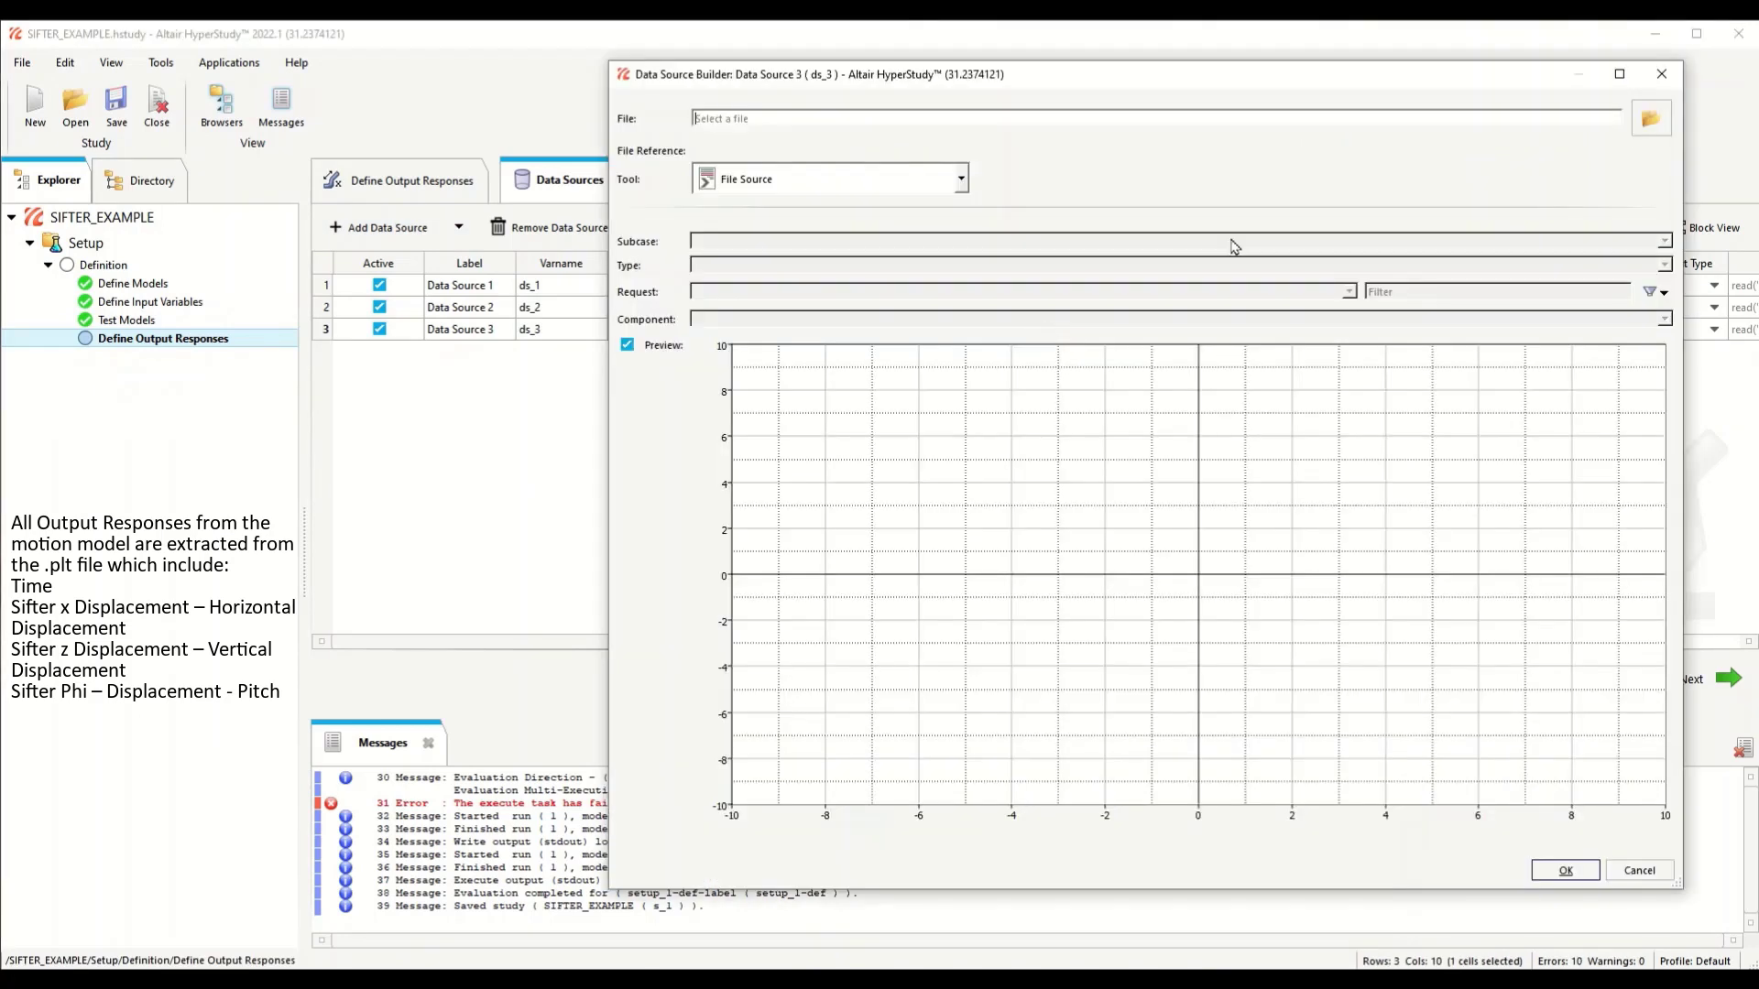
click(1649, 119)
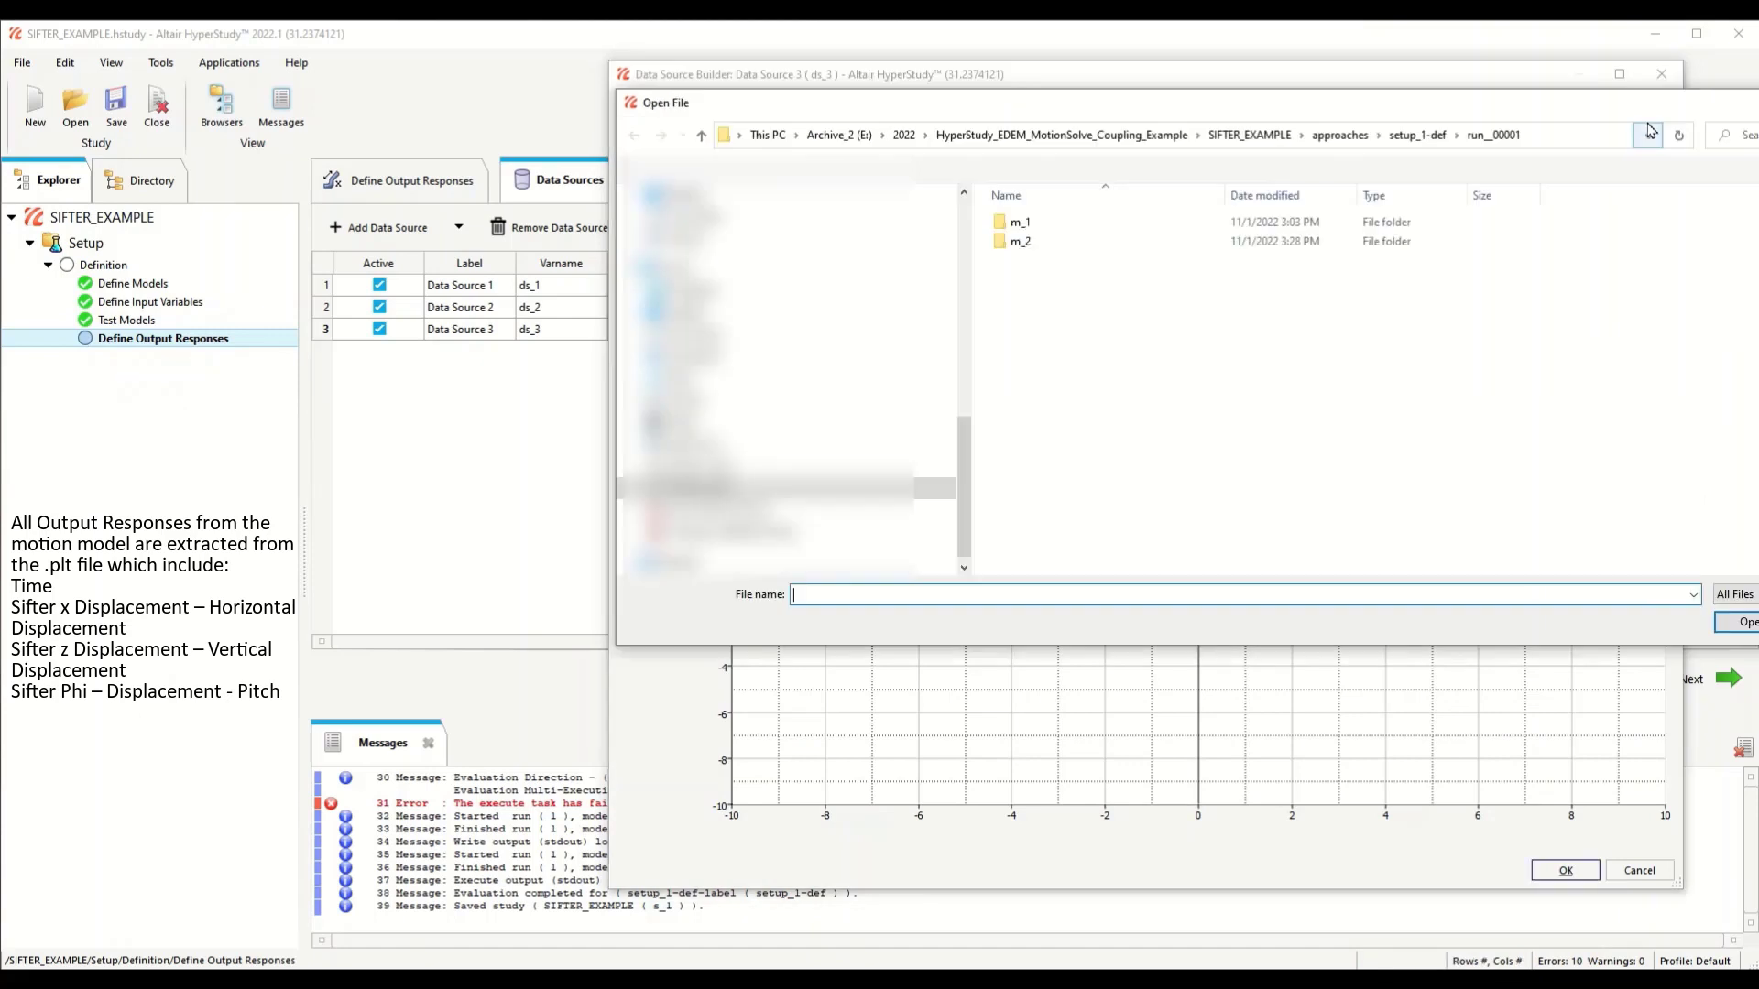
double_click(1282, 452)
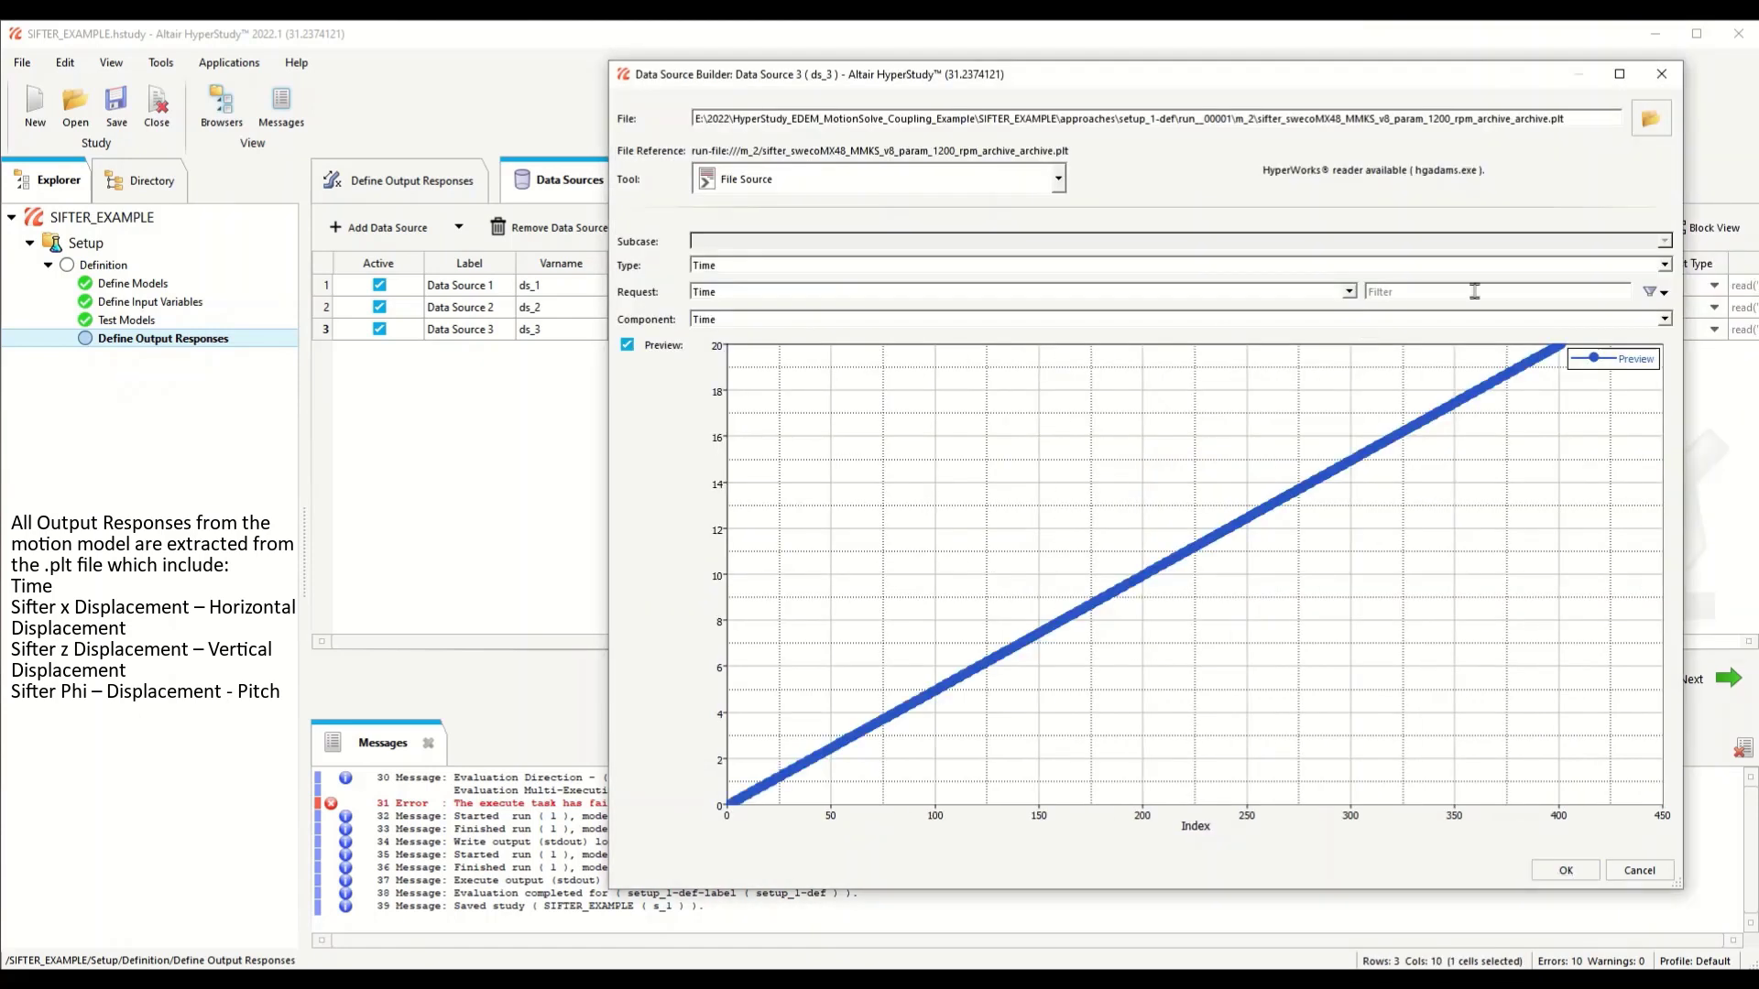
click(1663, 264)
click(1043, 316)
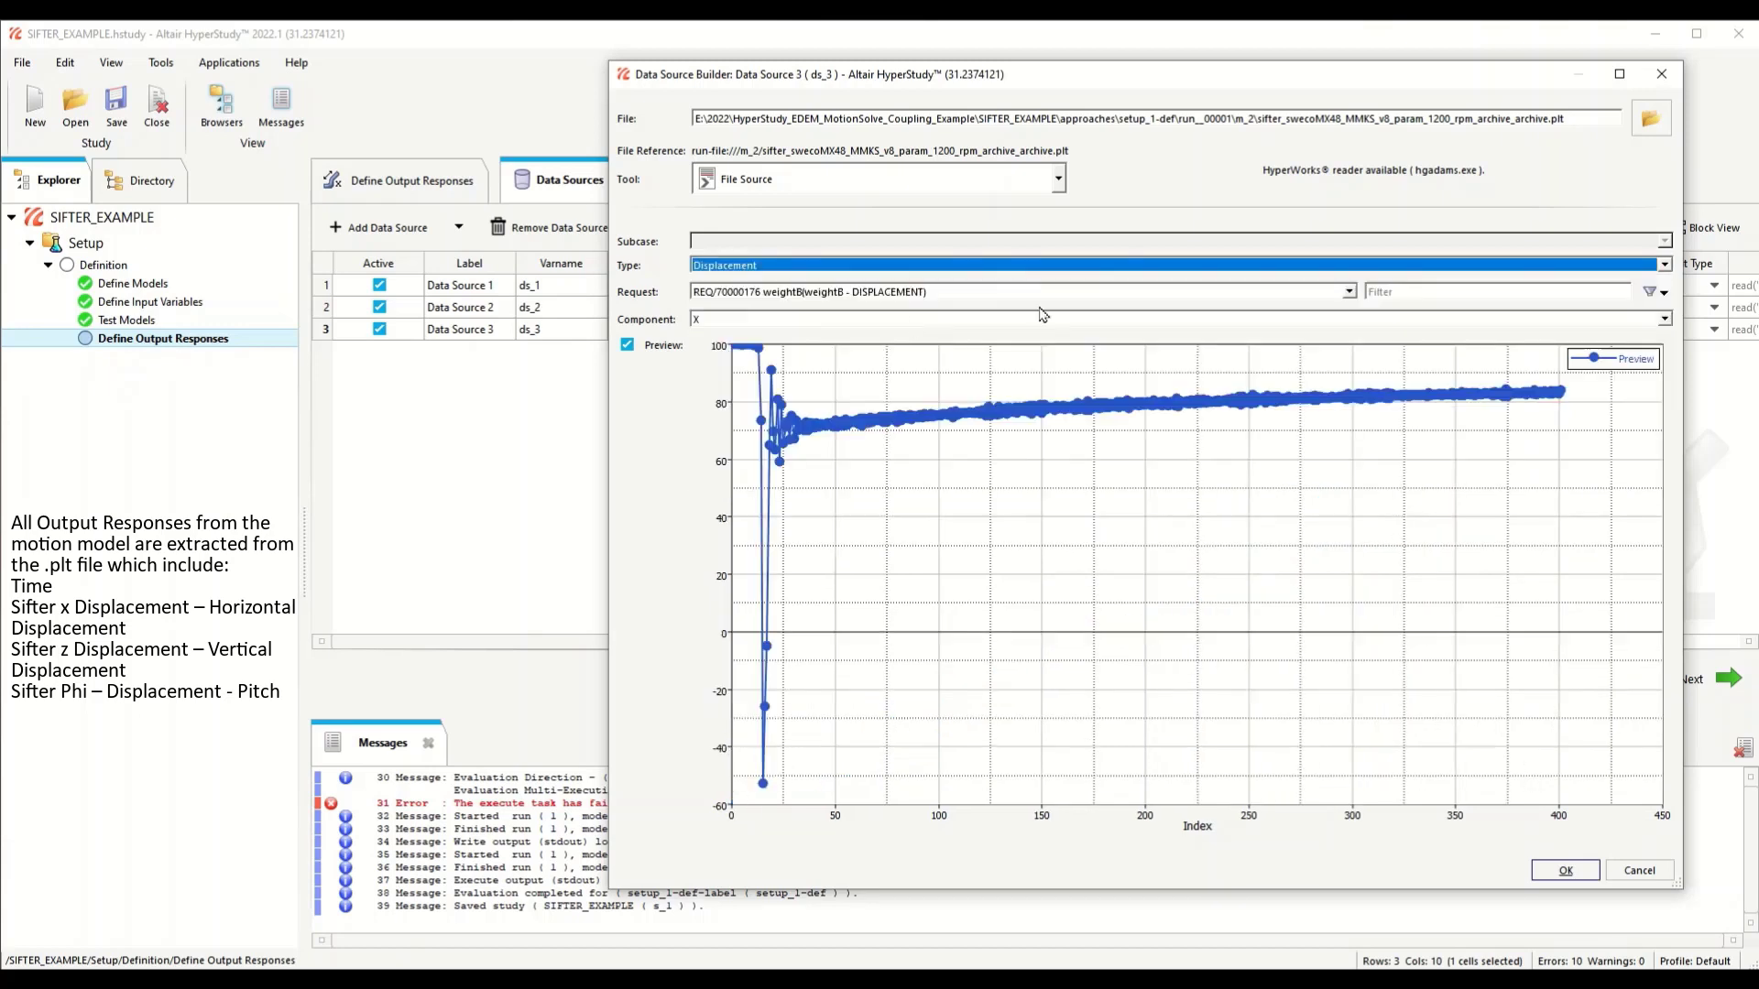
click(1349, 291)
click(1008, 408)
click(1664, 318)
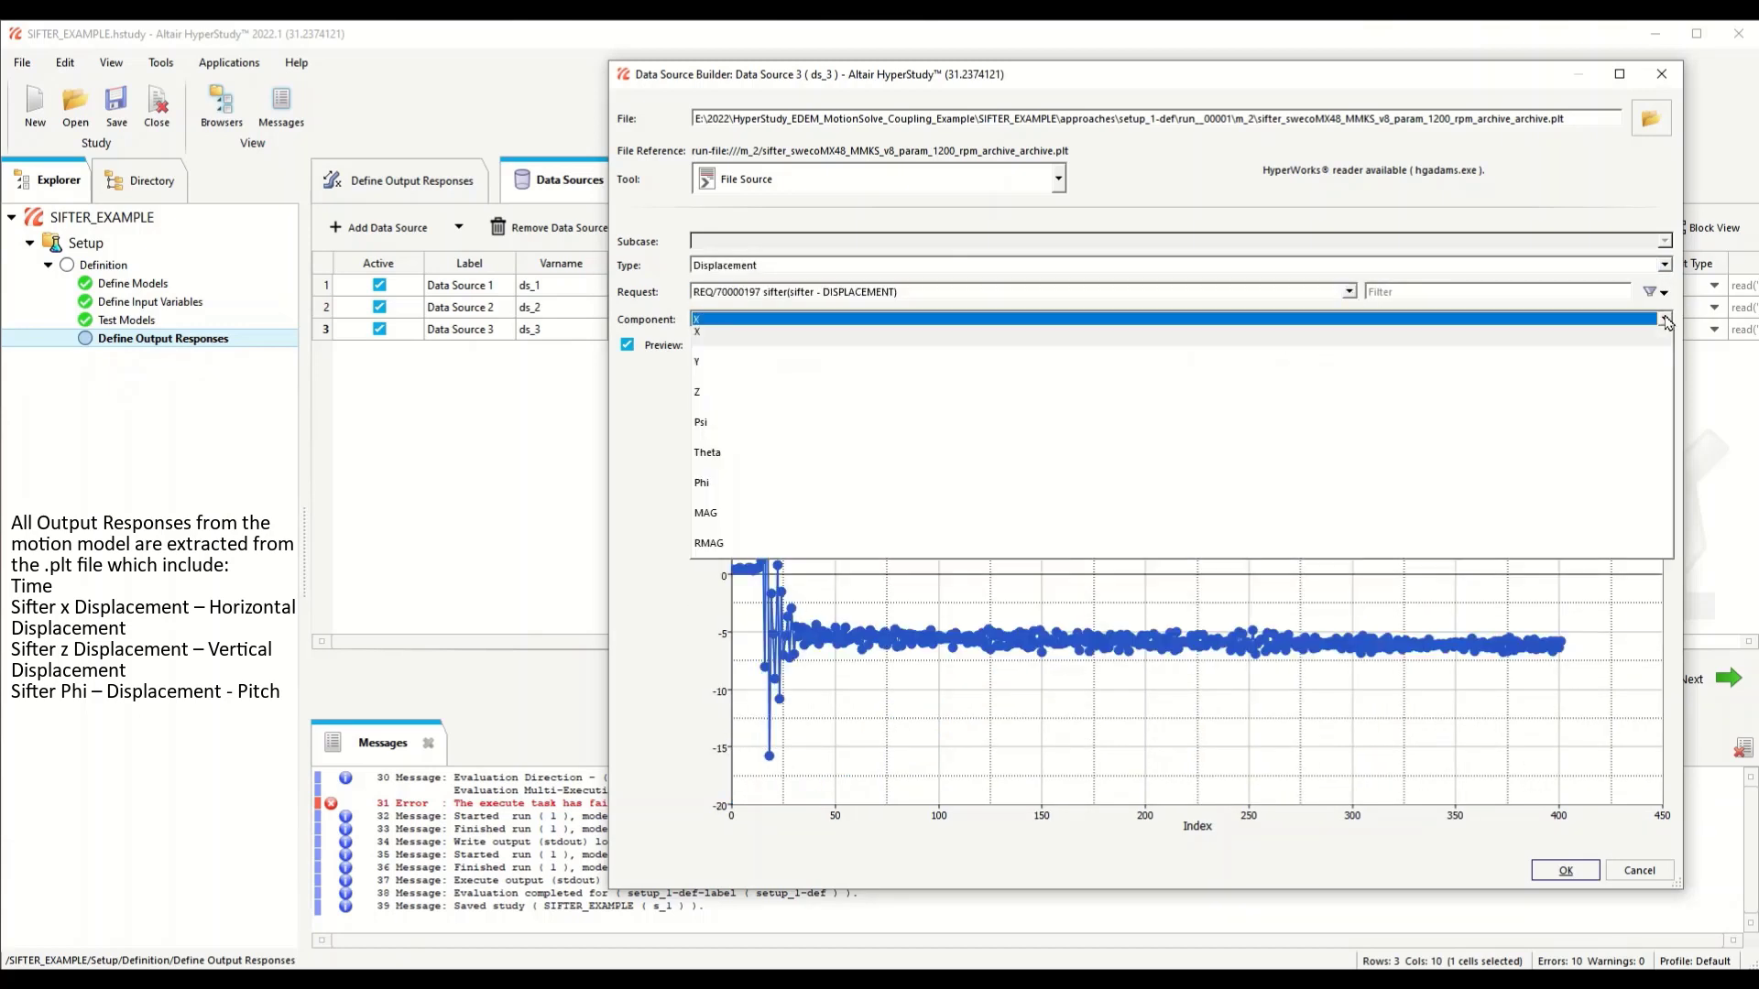
click(1008, 444)
click(1566, 871)
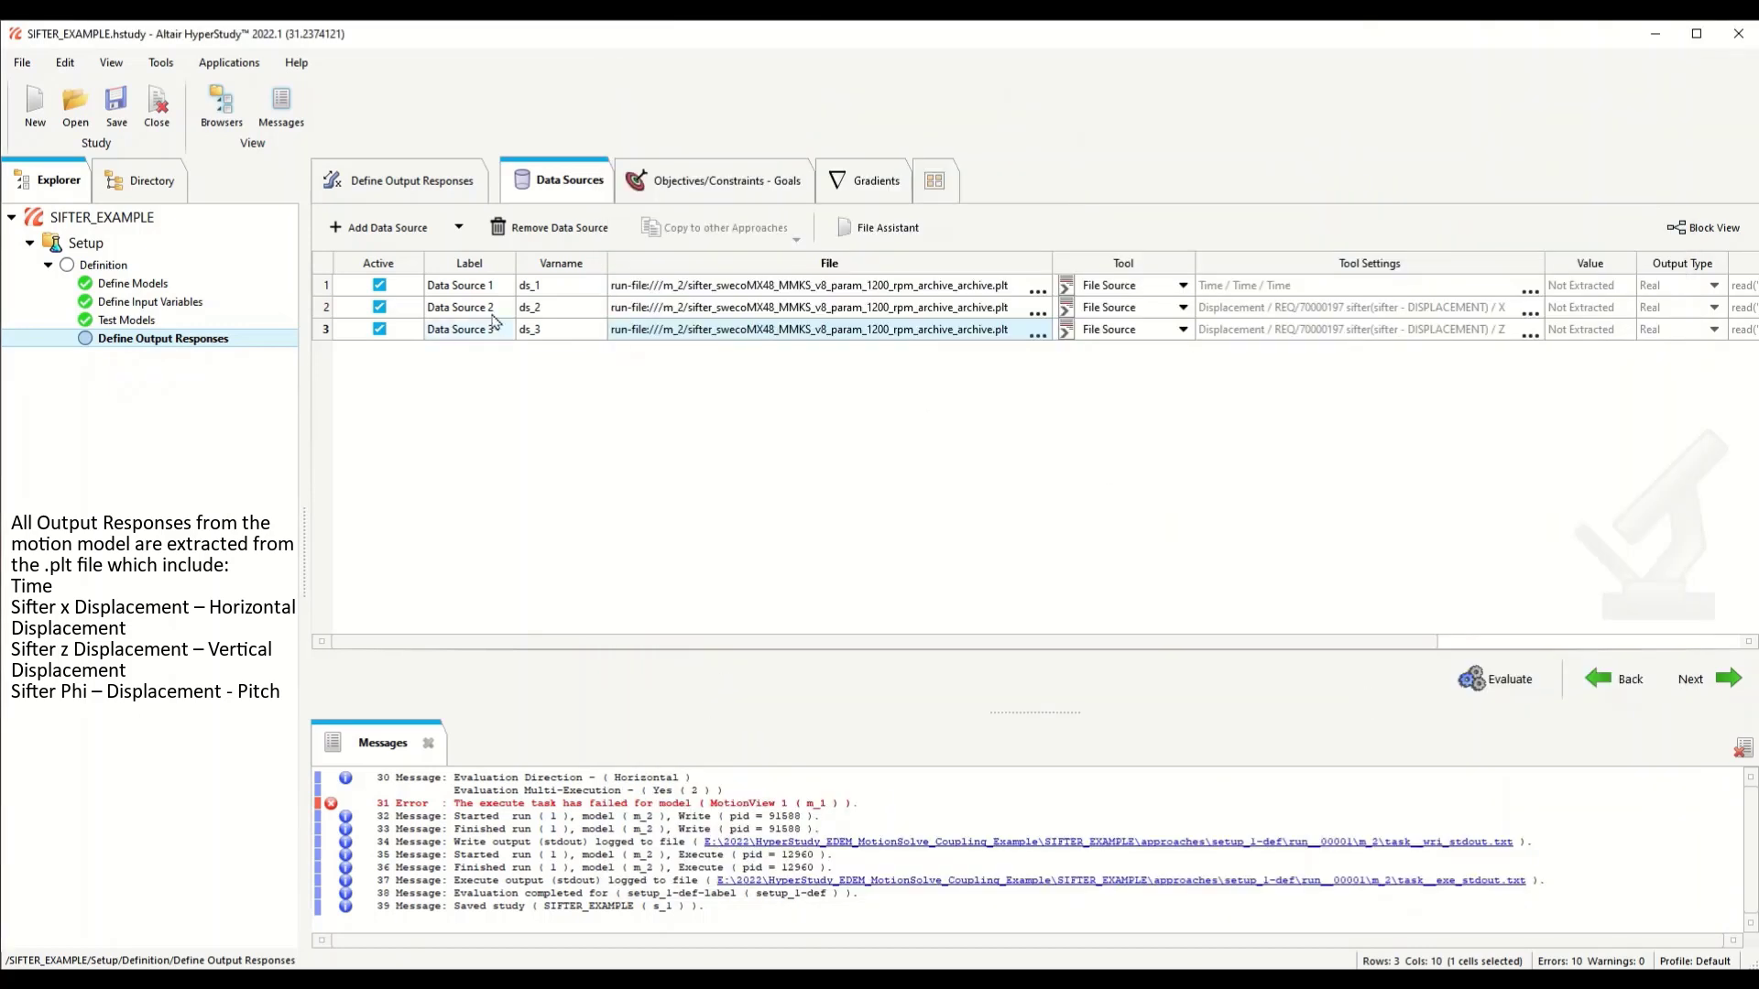
Step: Add a fourth data source from the m_2 plt file, reading the Phi component of the REQ/70000197 sifter displacement
click(420, 228)
click(1037, 358)
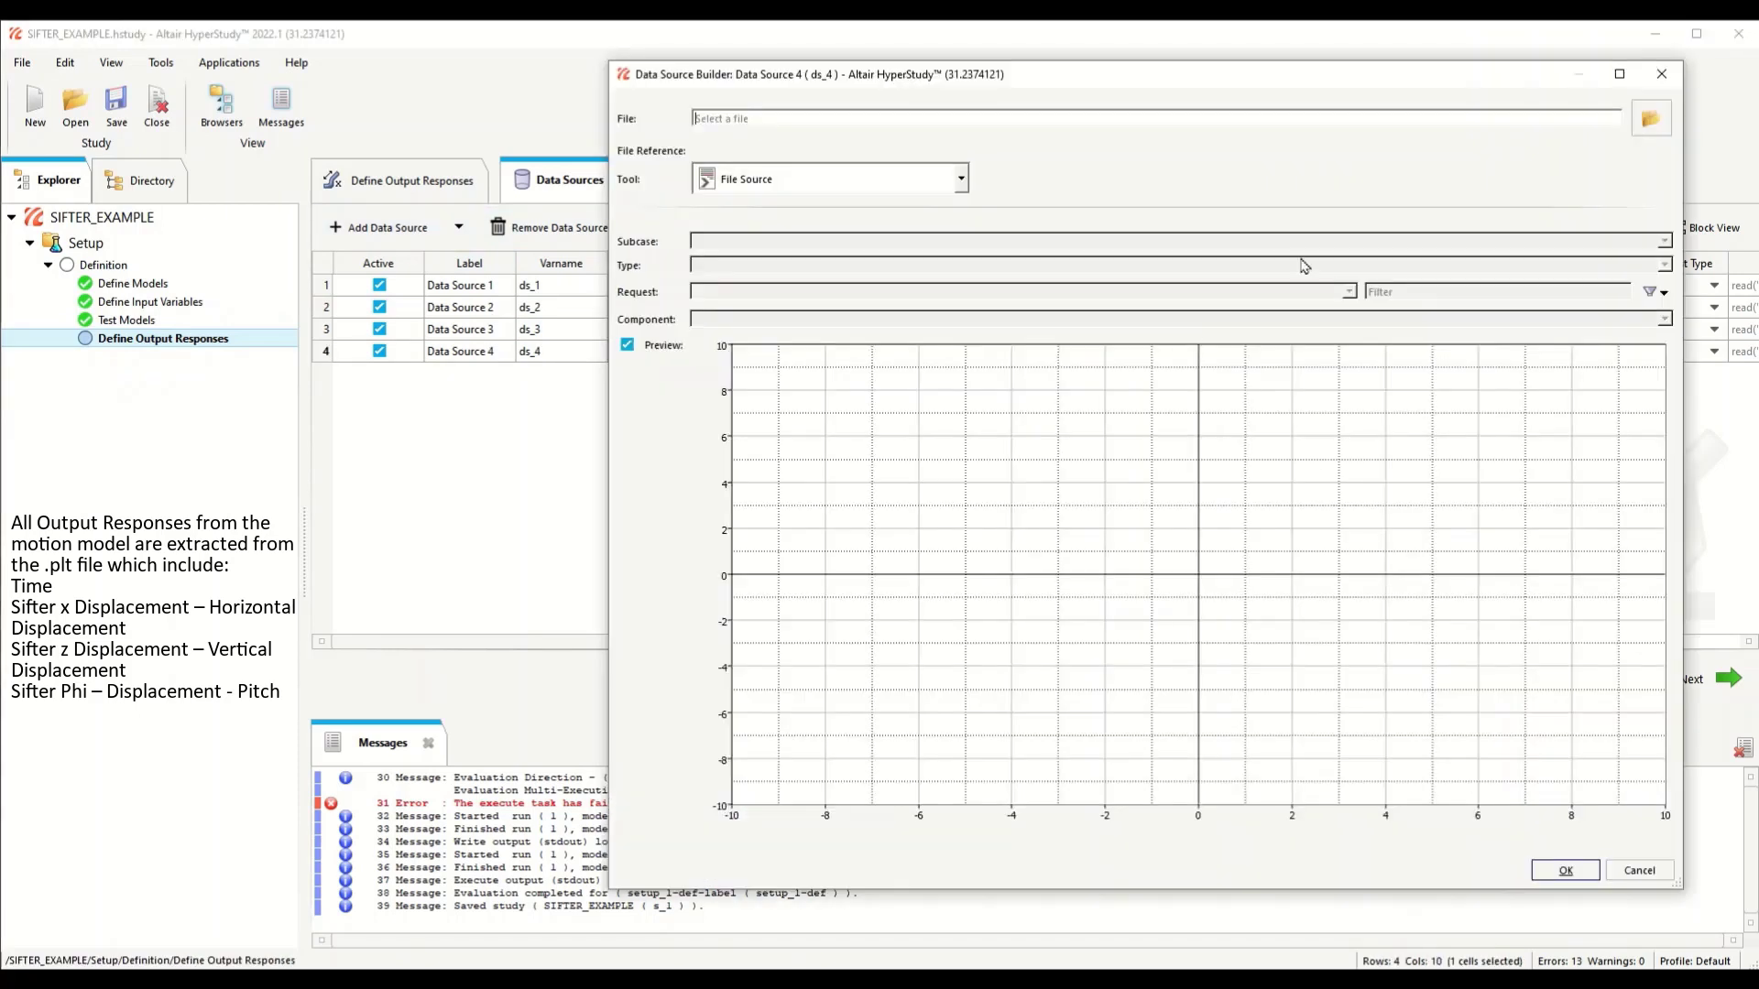
click(1645, 151)
double_click(1316, 455)
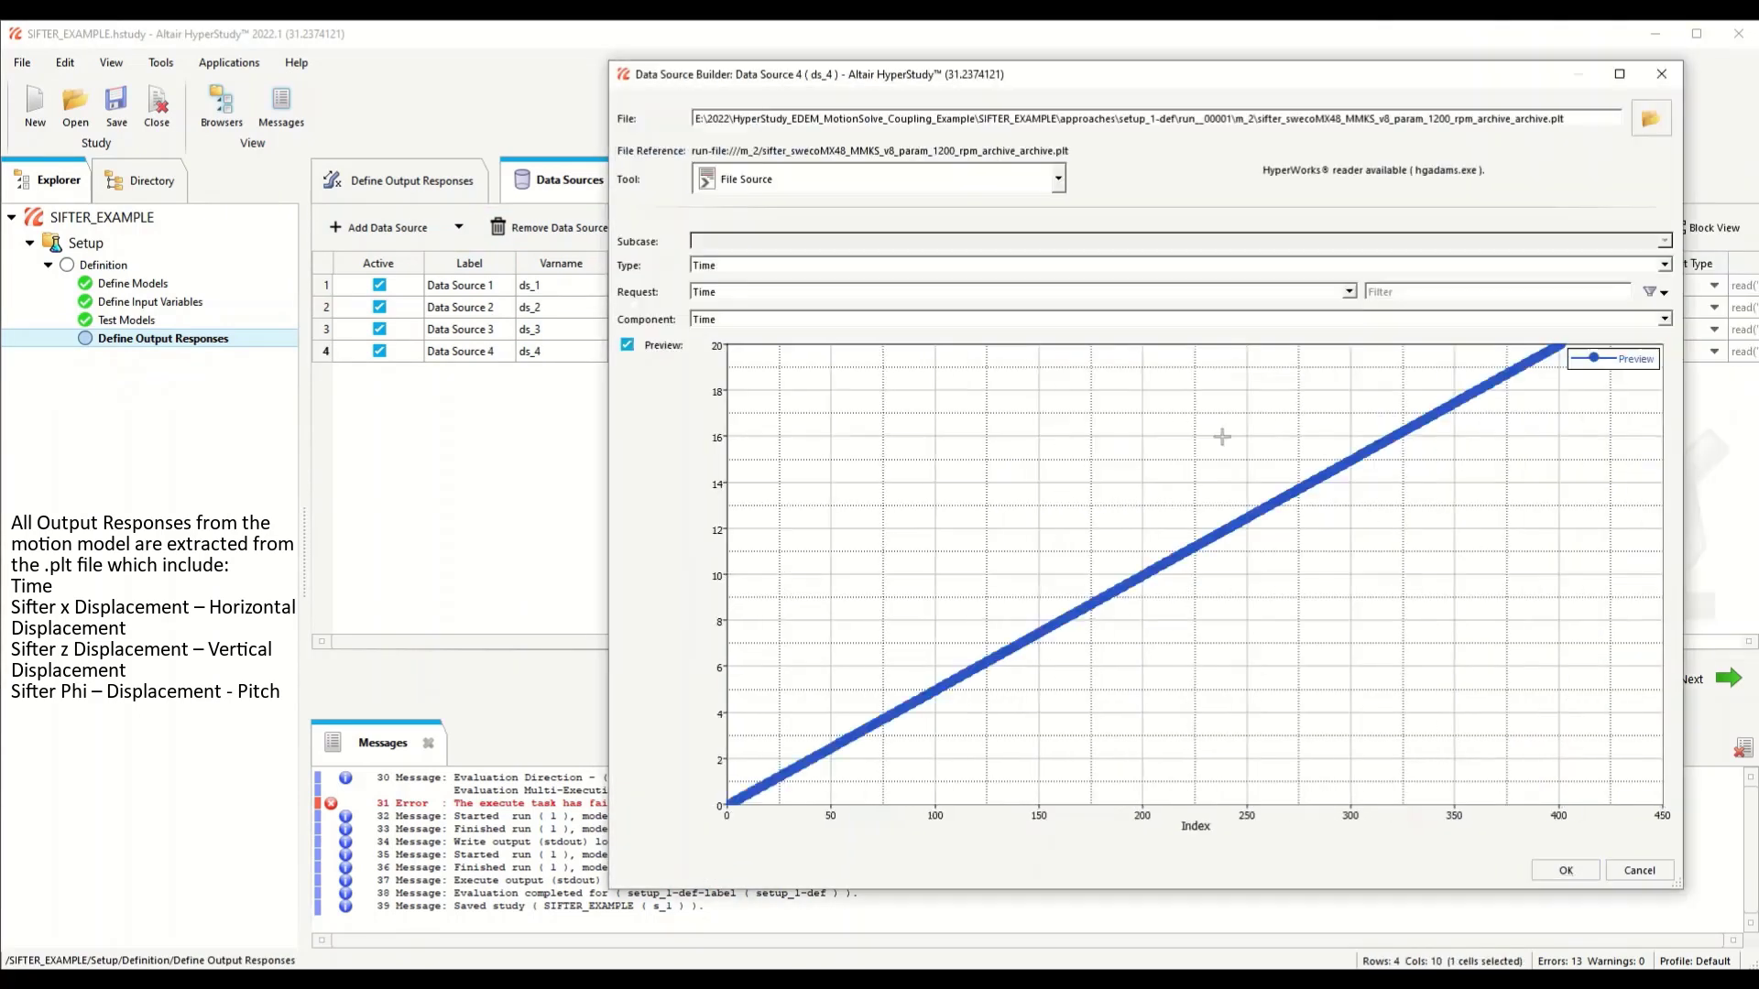
click(1663, 266)
click(857, 330)
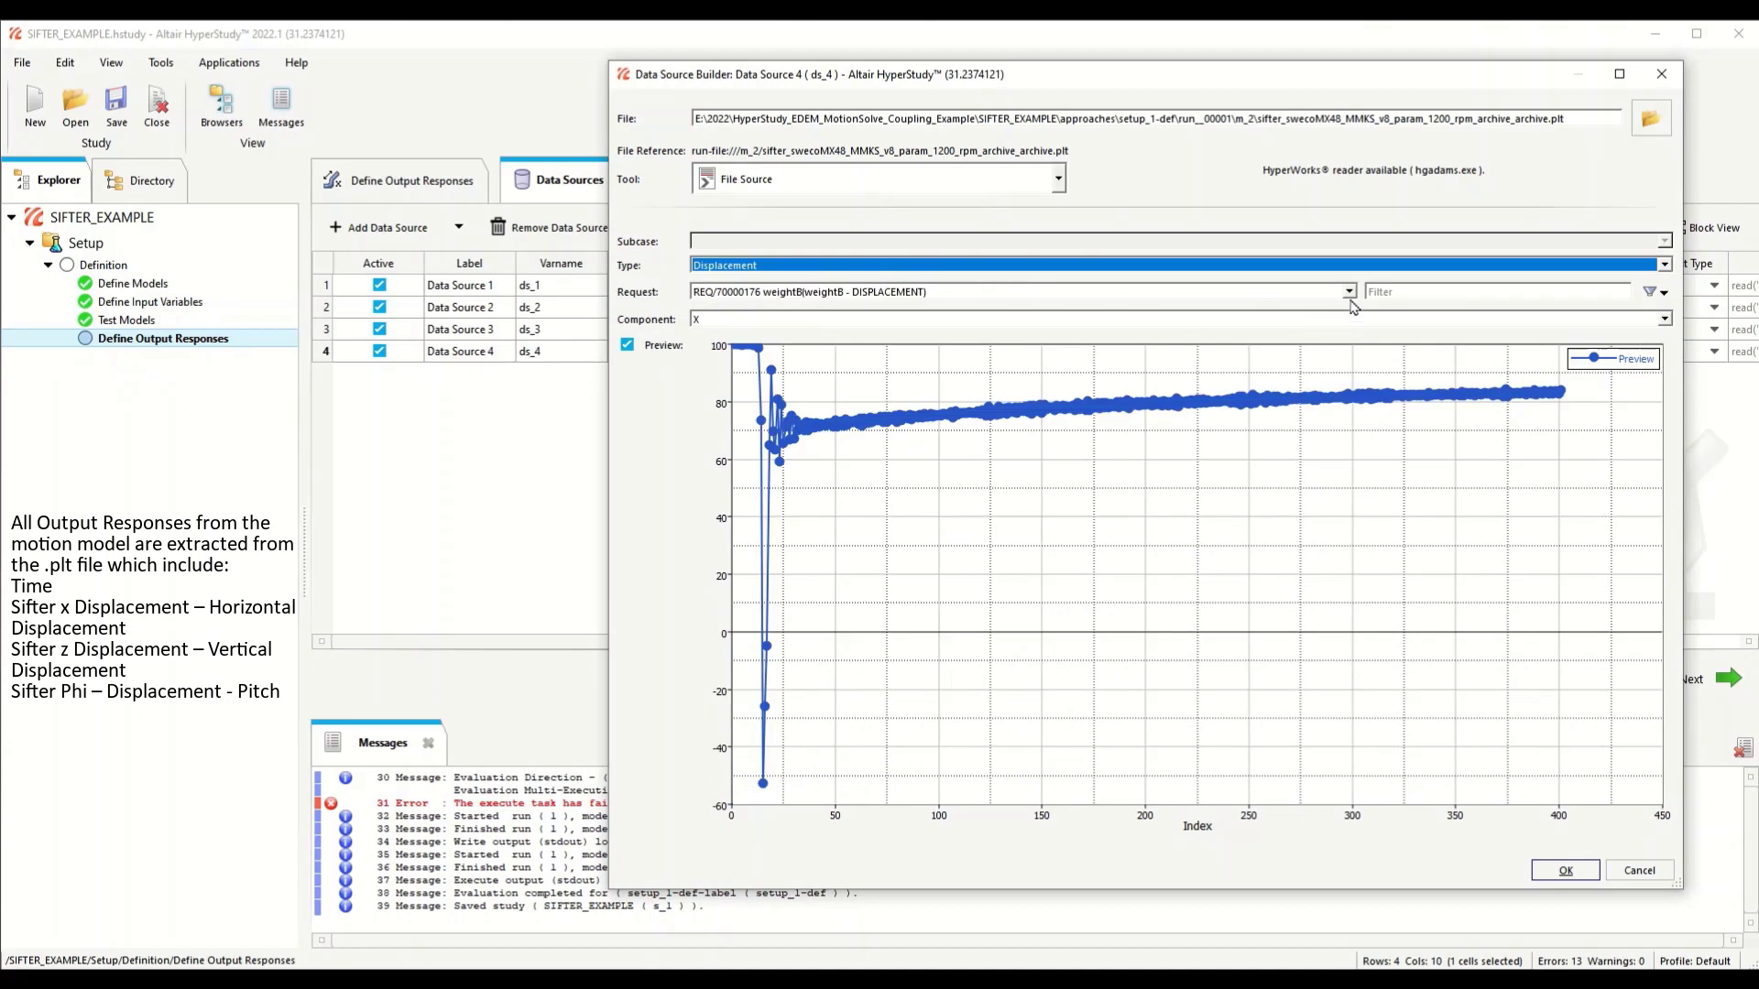
click(1350, 291)
click(1046, 417)
click(879, 318)
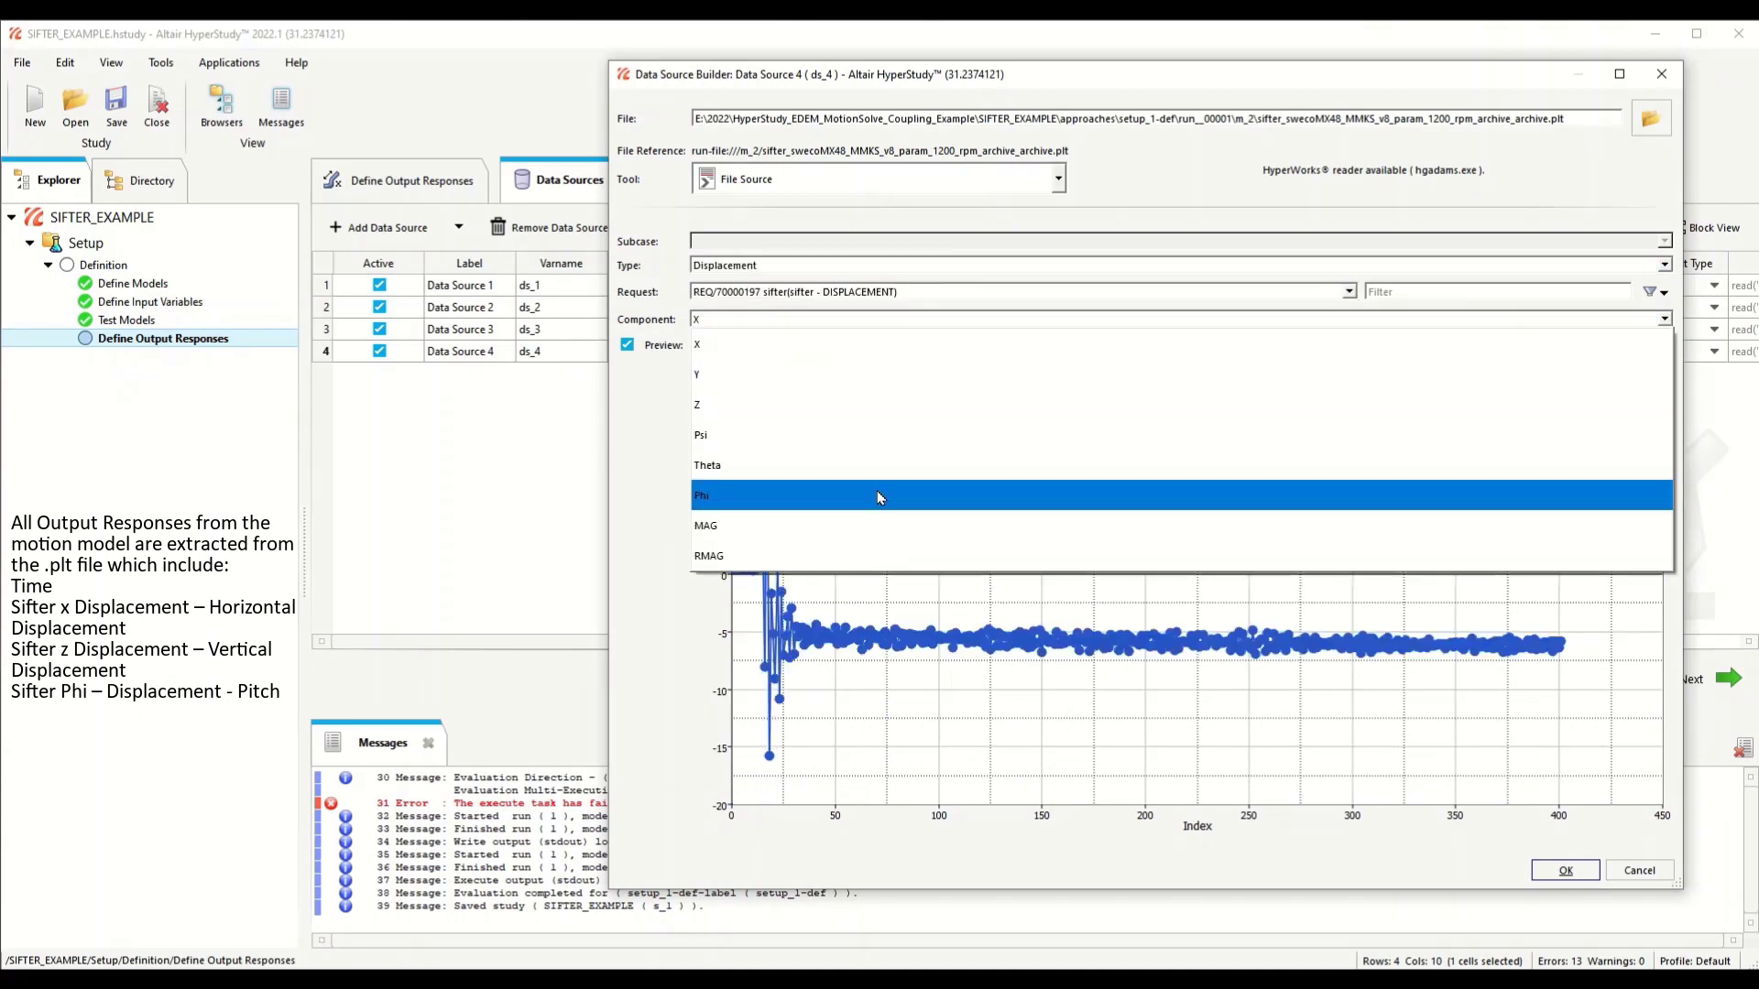
click(879, 497)
click(1565, 871)
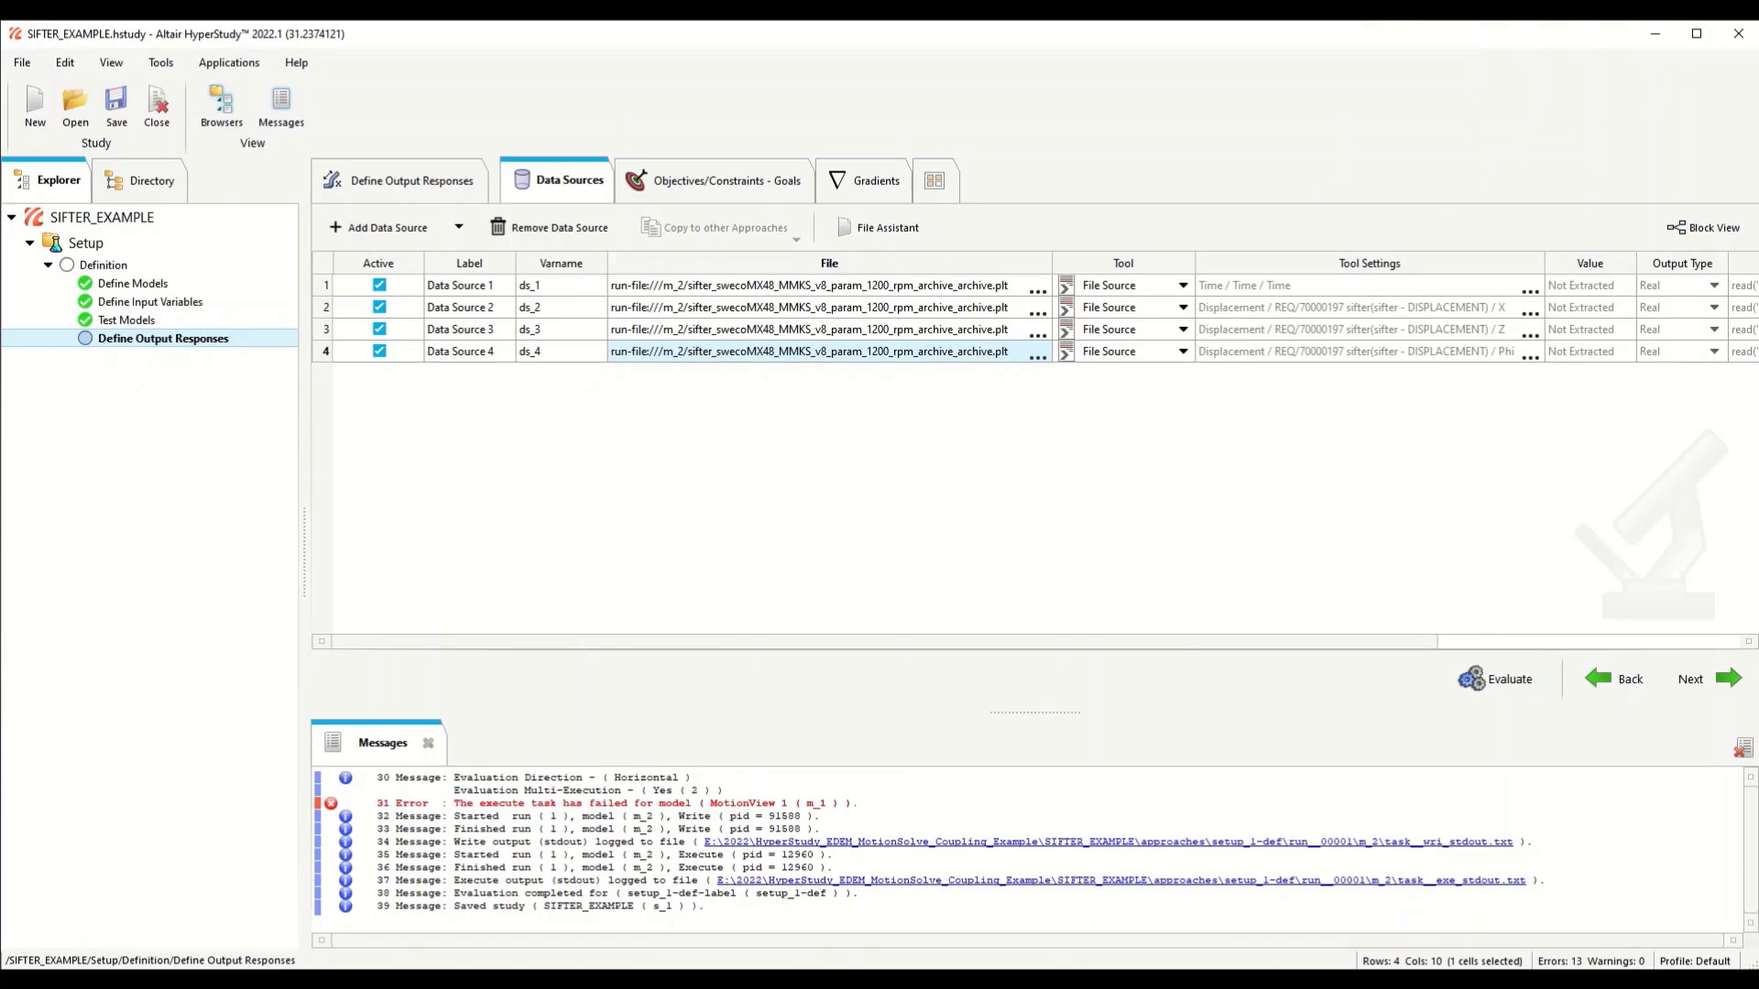
Step: Add a fifth data source using the Python tool, with a script returning the last row of m_2/Export_Data.csv as integers
click(384, 227)
click(1185, 375)
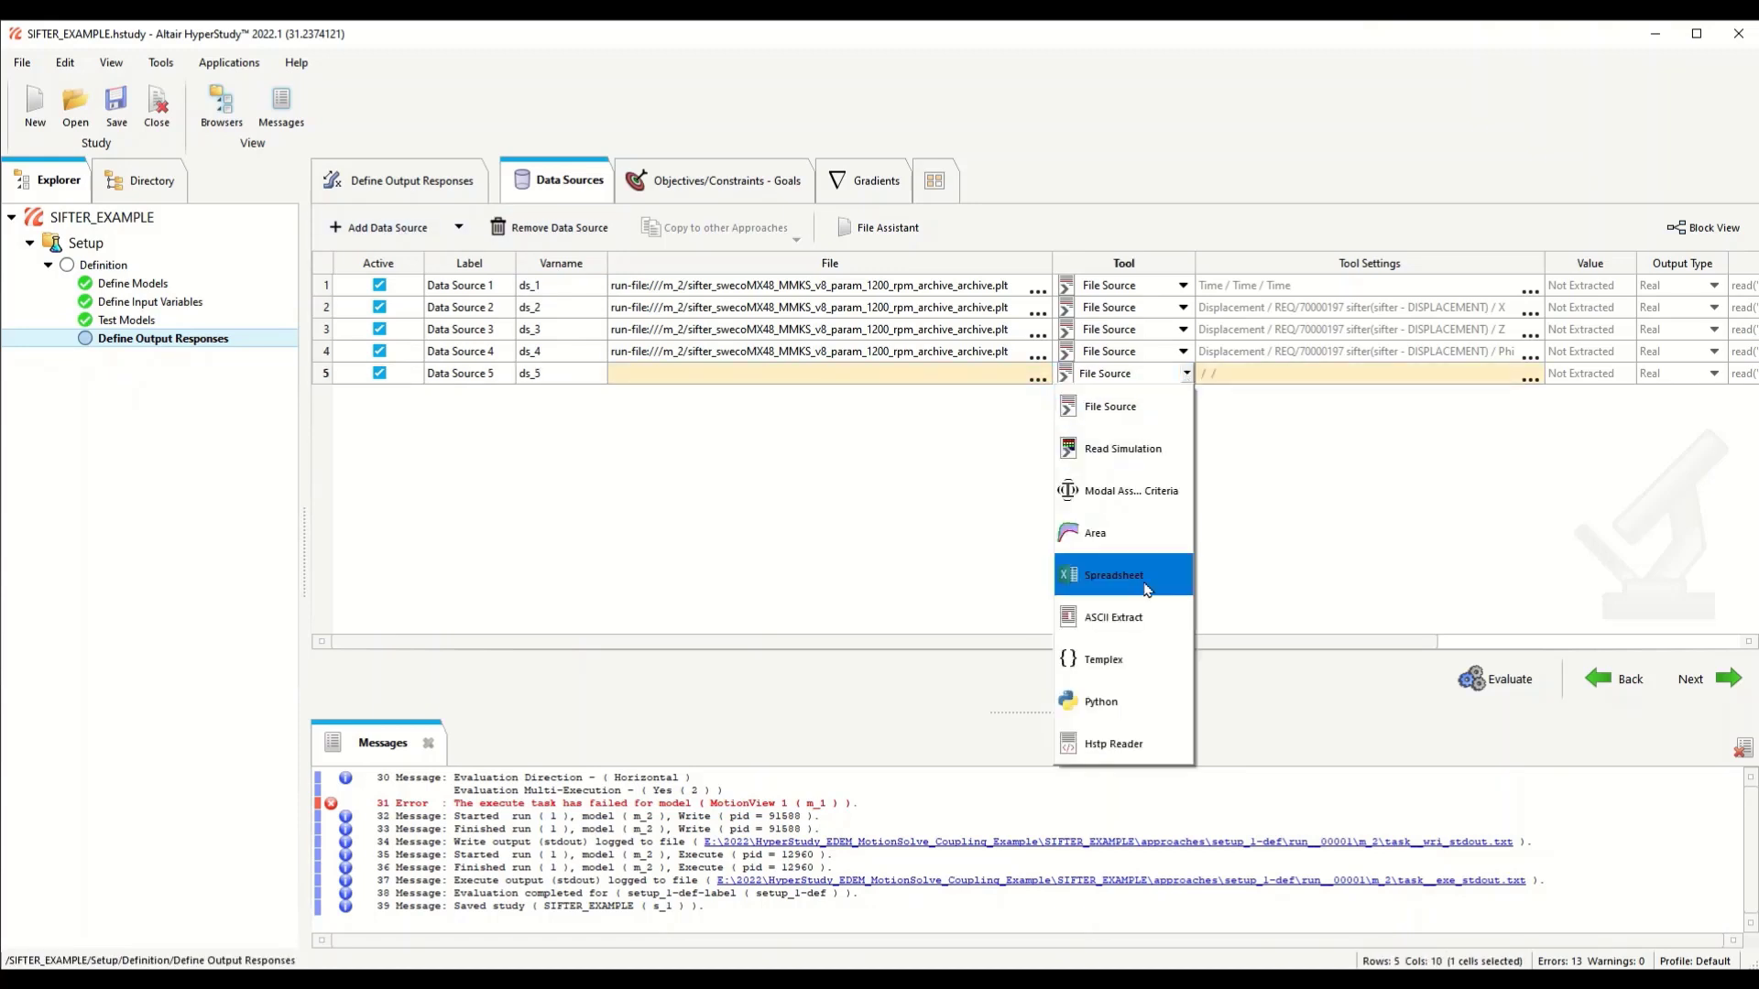
click(1146, 692)
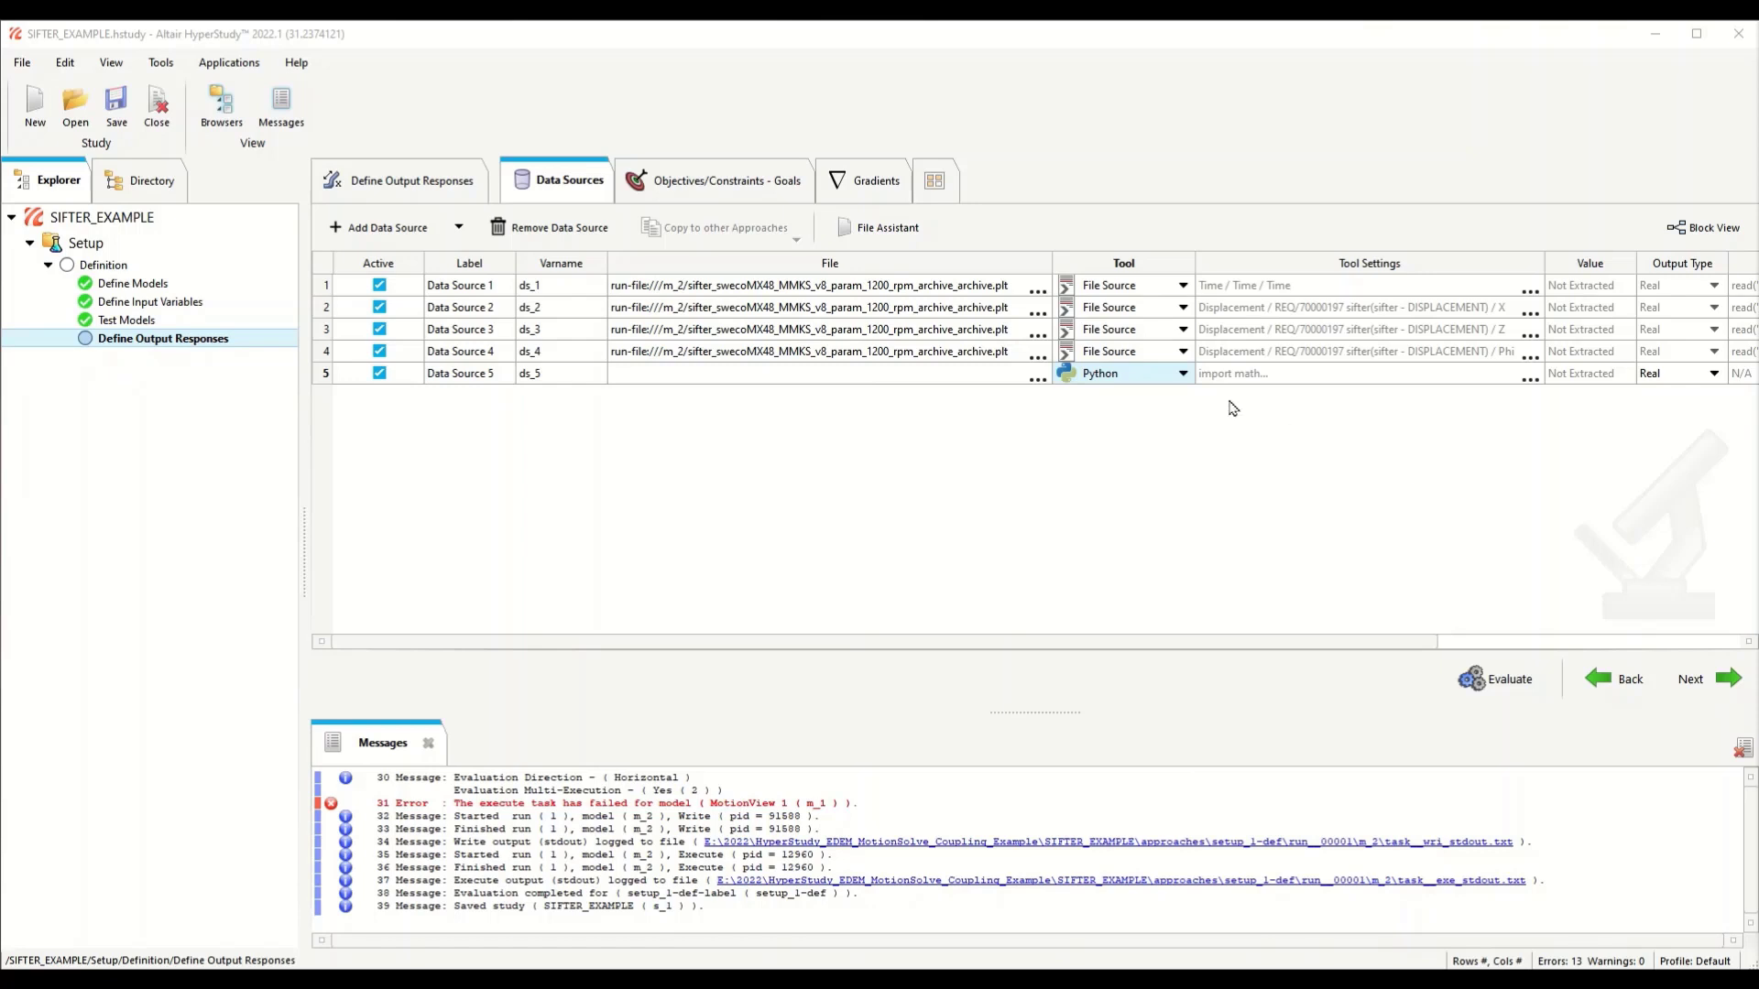
click(1529, 378)
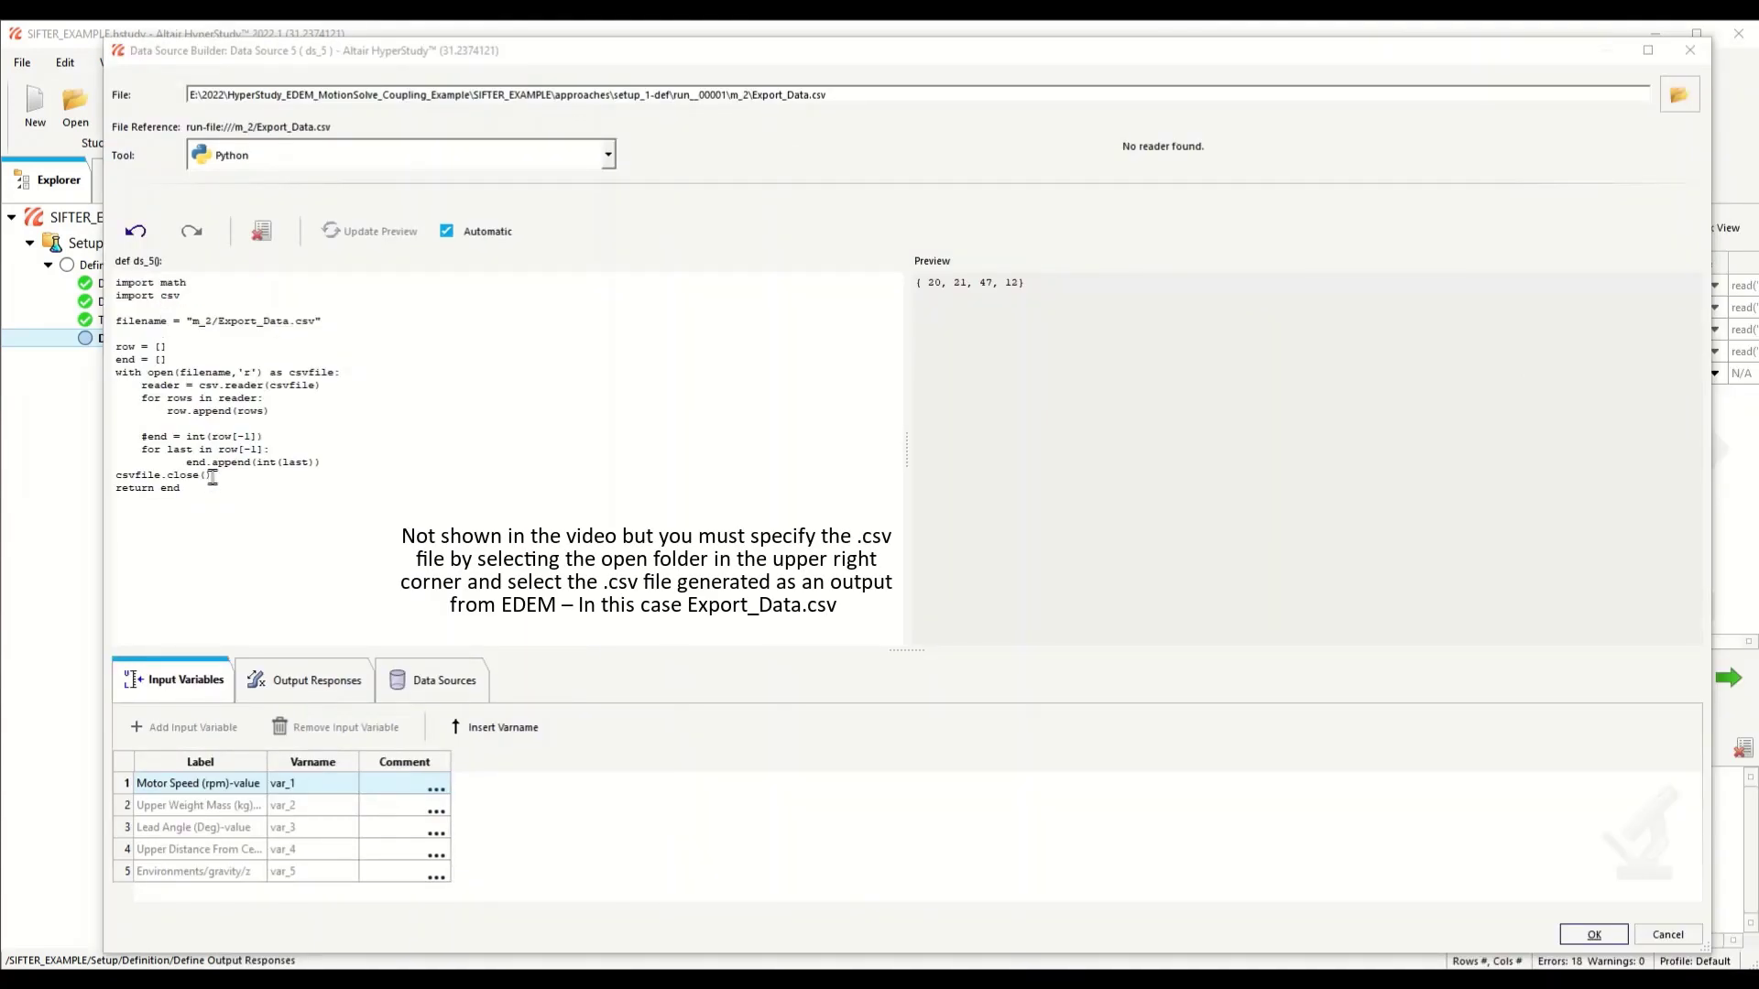
click(217, 318)
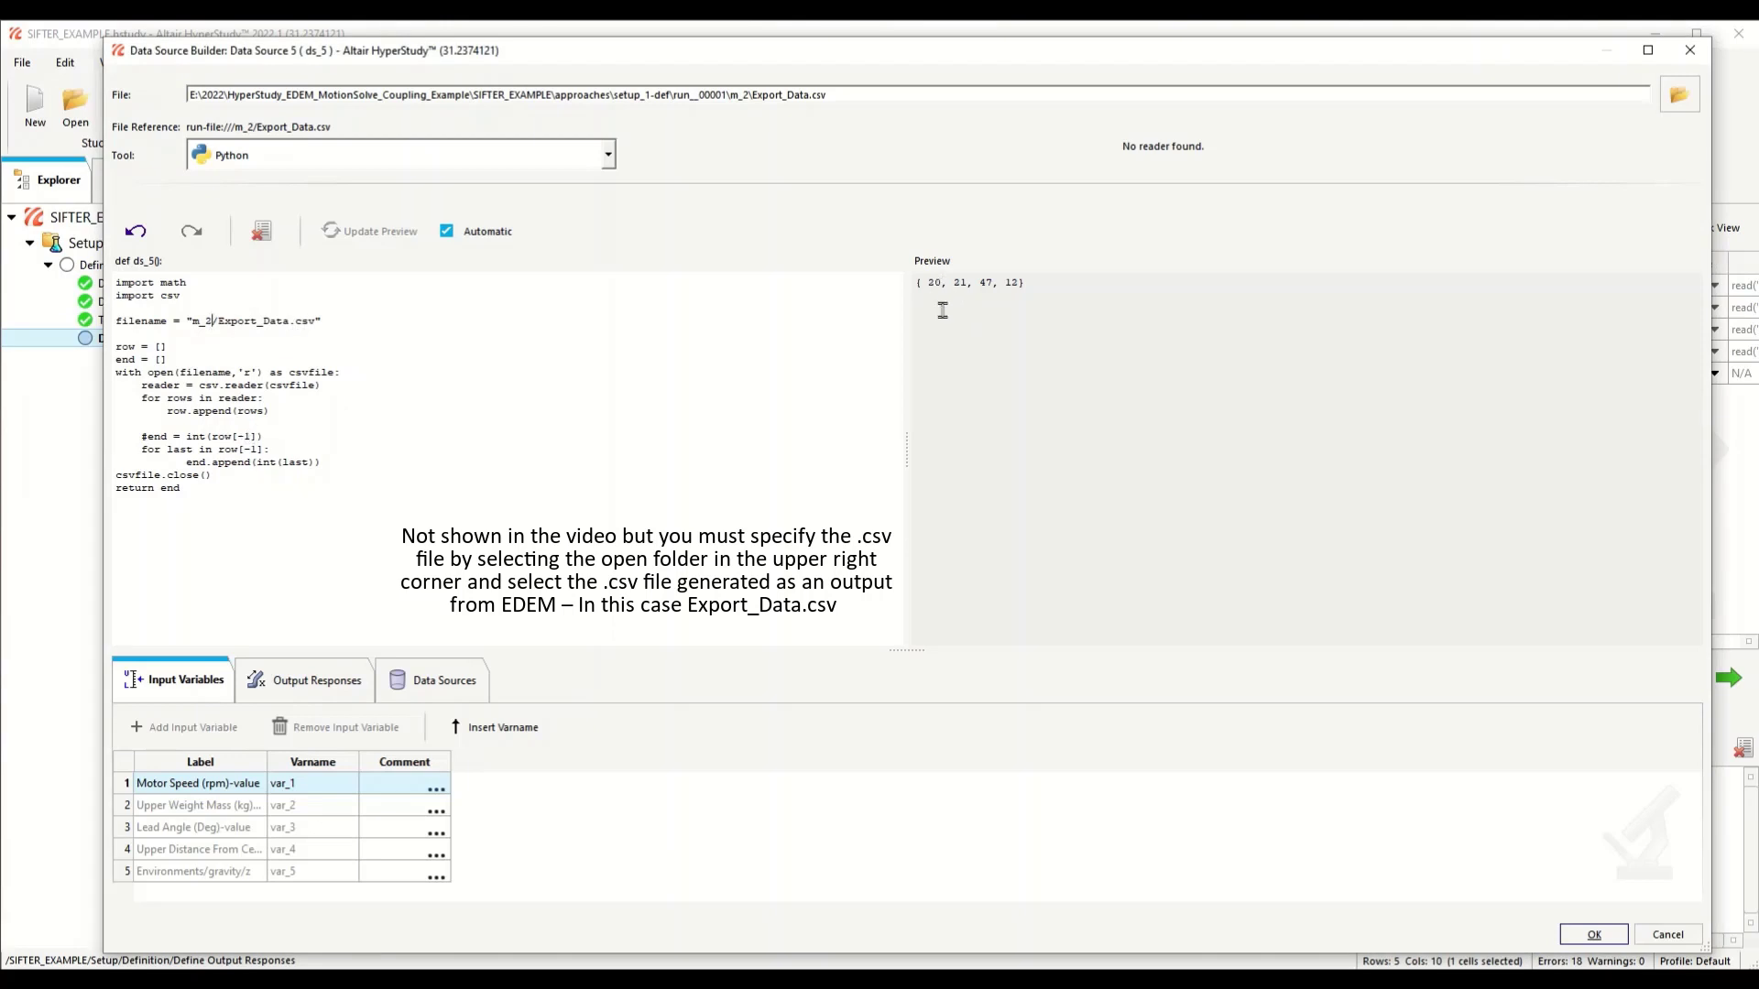
double_click(937, 282)
double_click(958, 282)
double_click(987, 282)
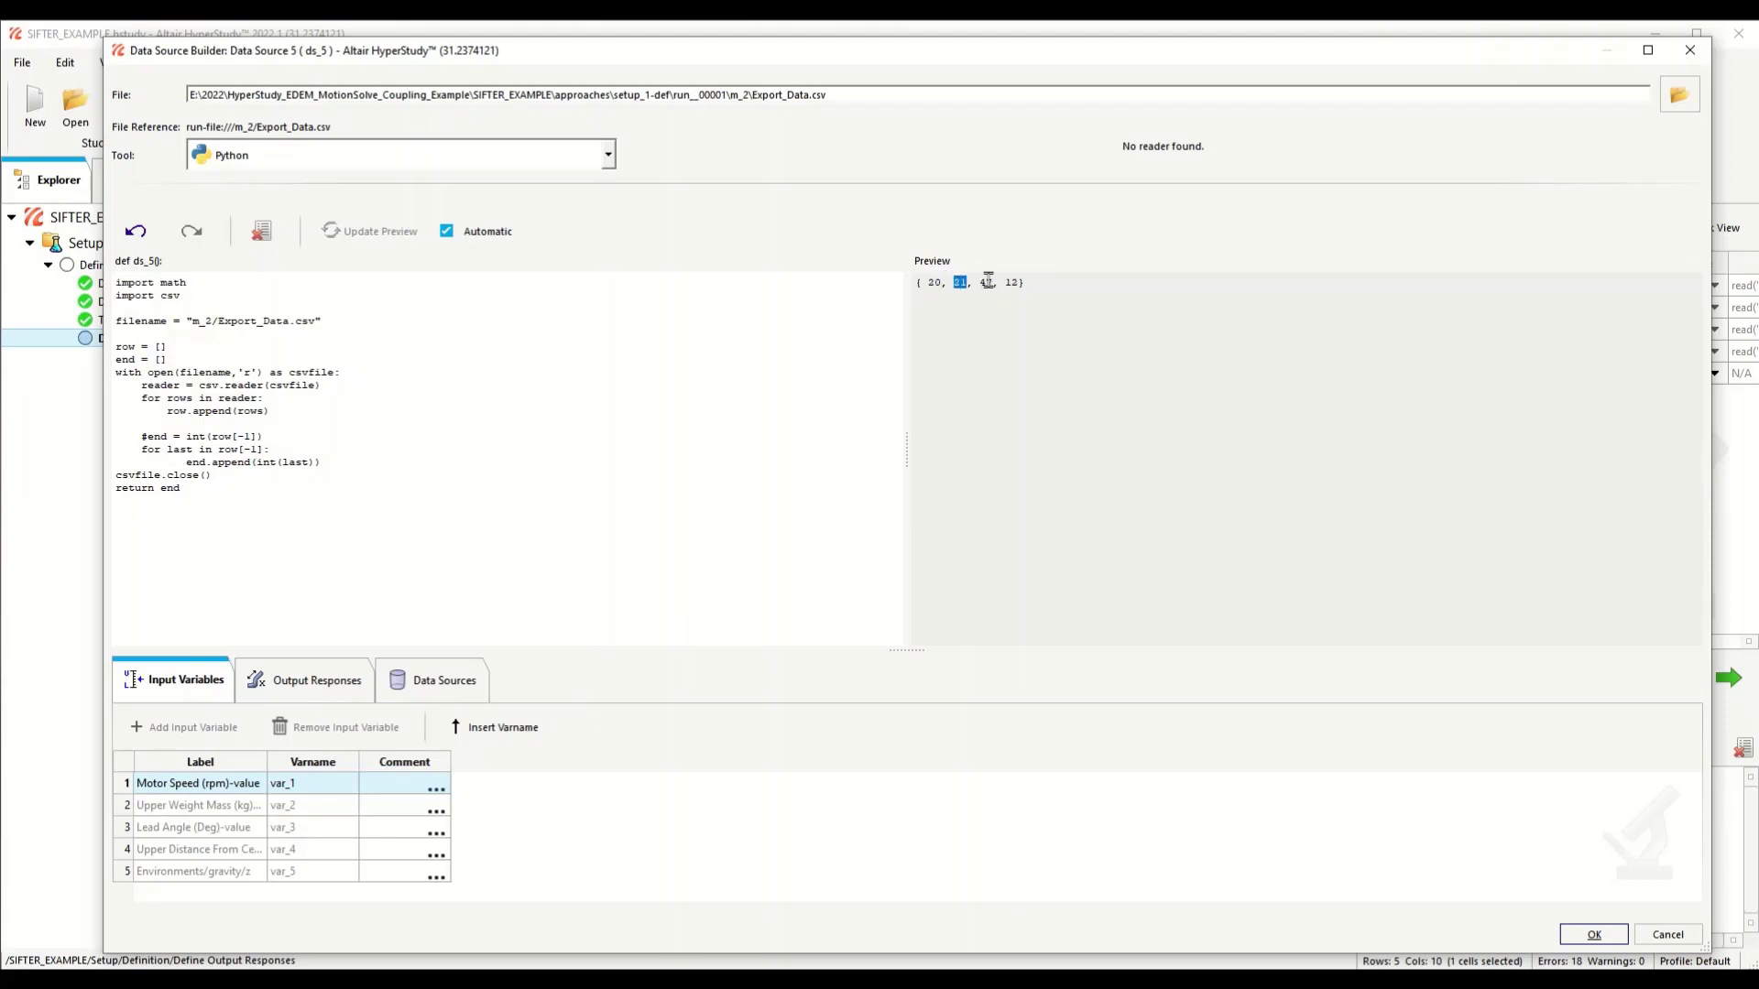
double_click(1012, 283)
click(1595, 935)
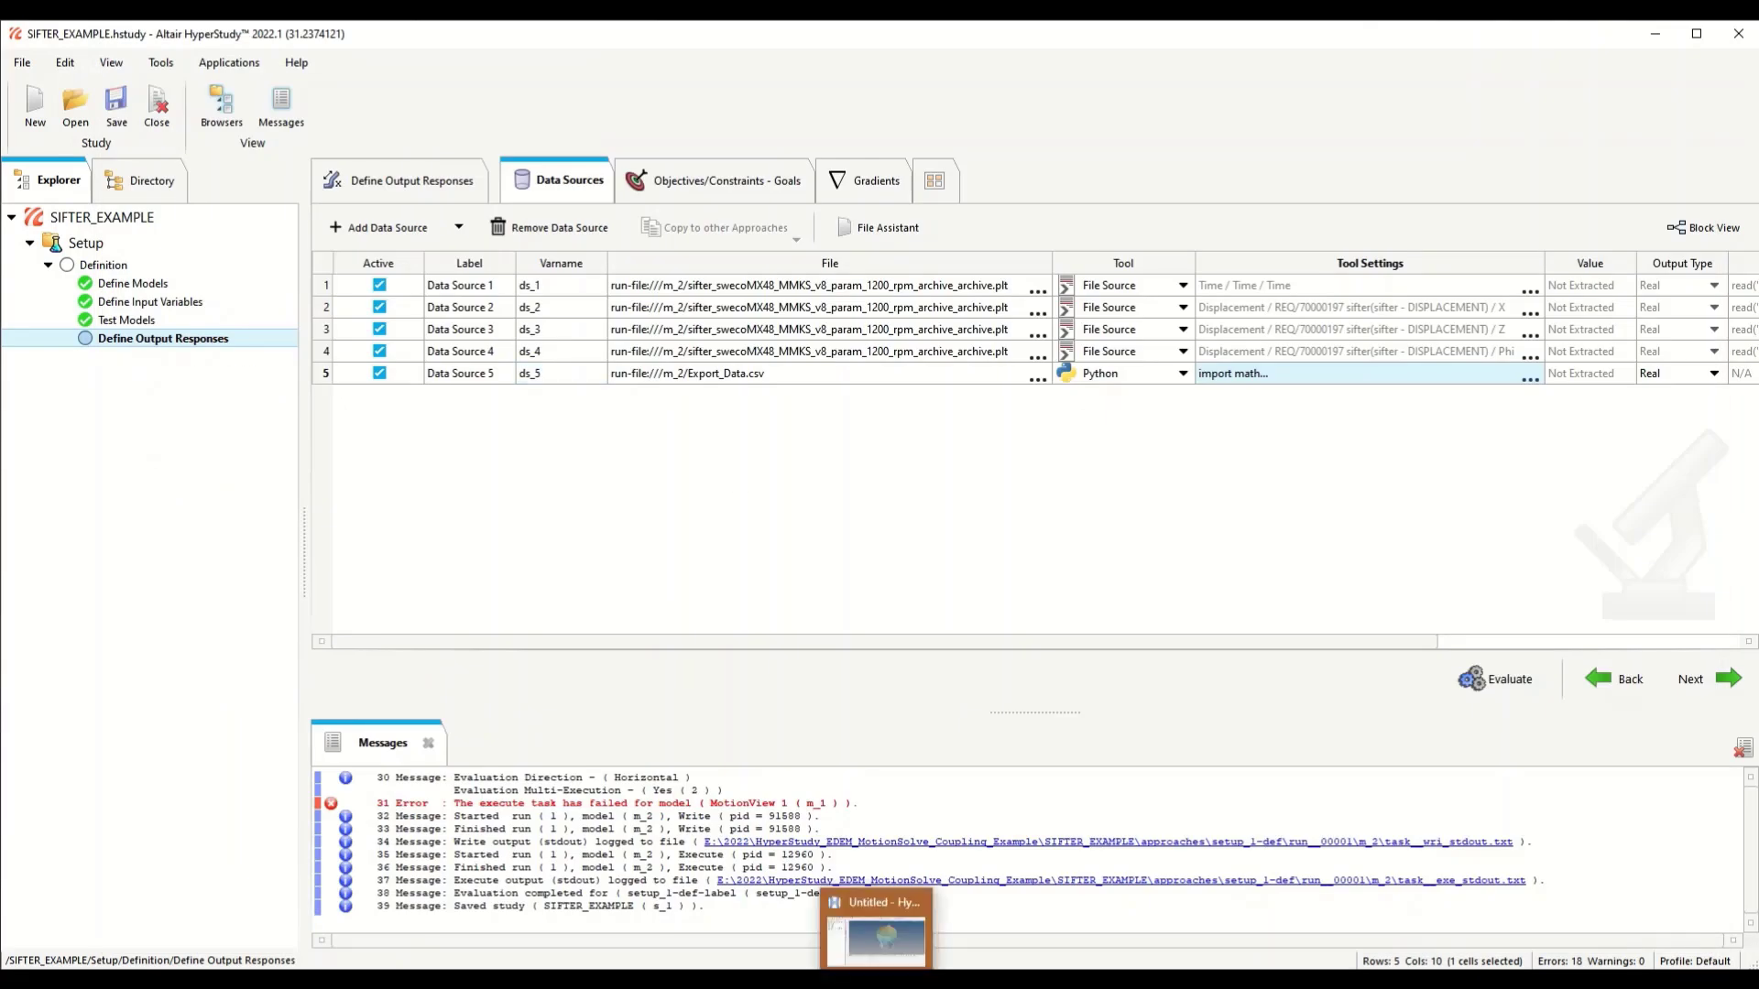
click(740, 978)
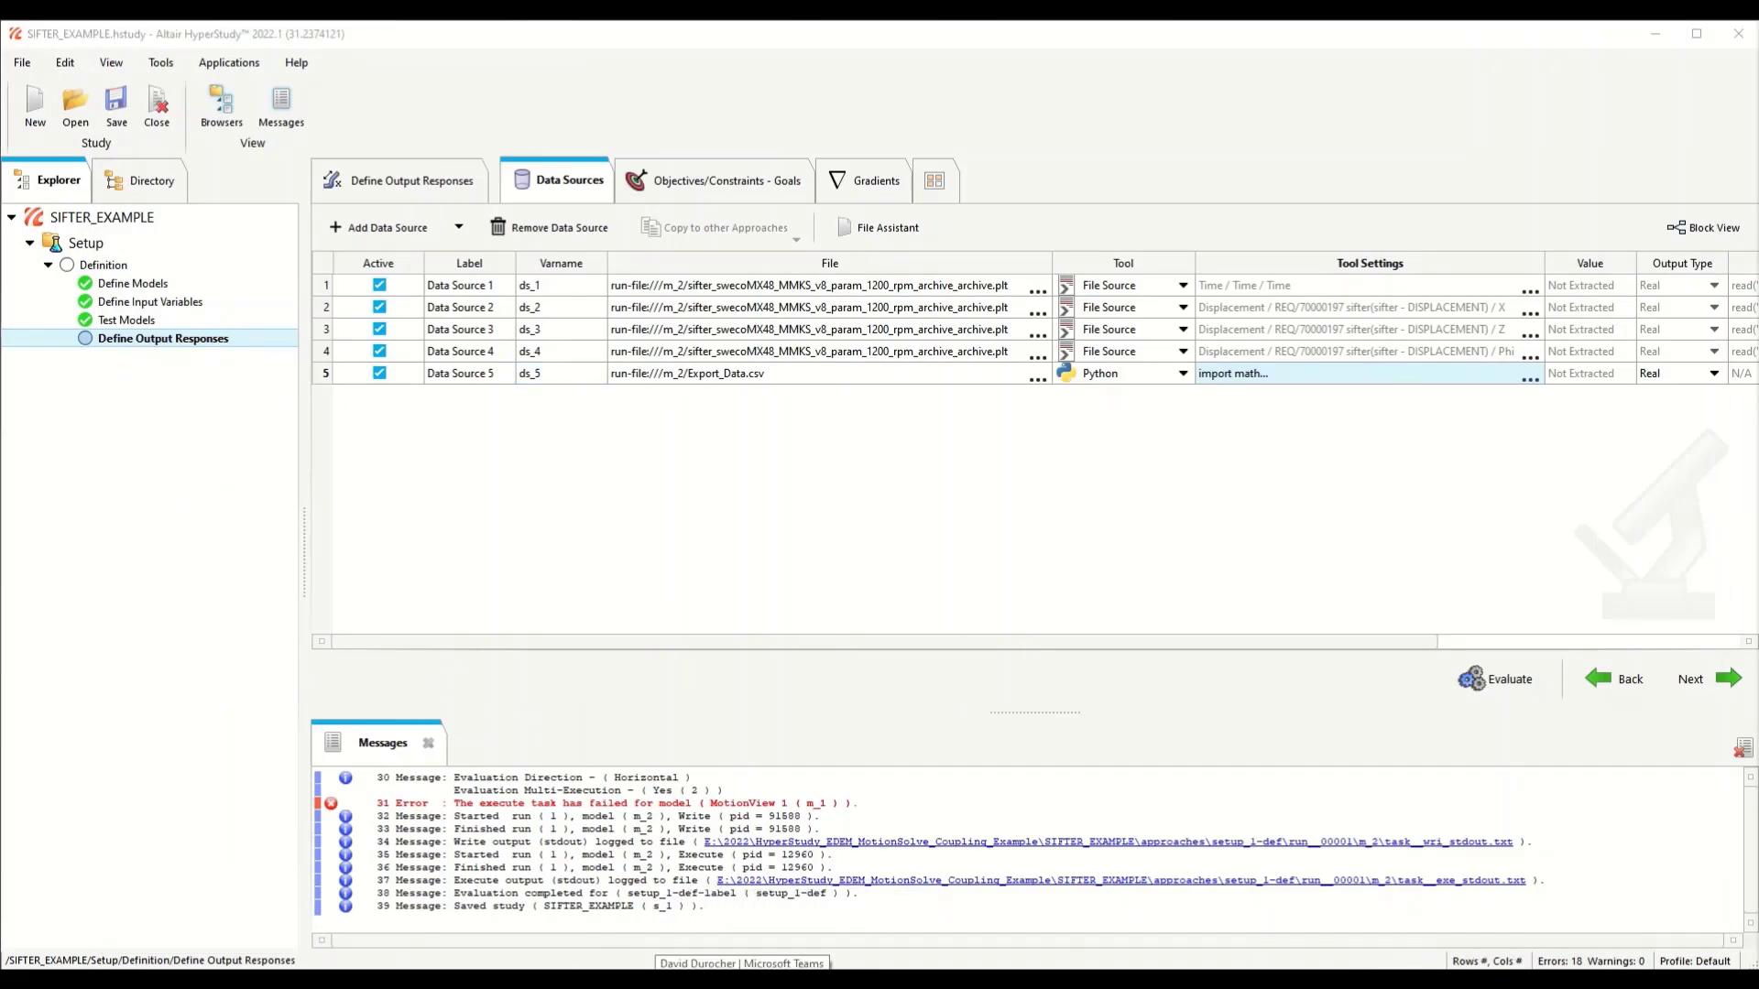
Step: Return to the output response definitions and add a response labelled Chunks Remaining
click(403, 180)
click(392, 228)
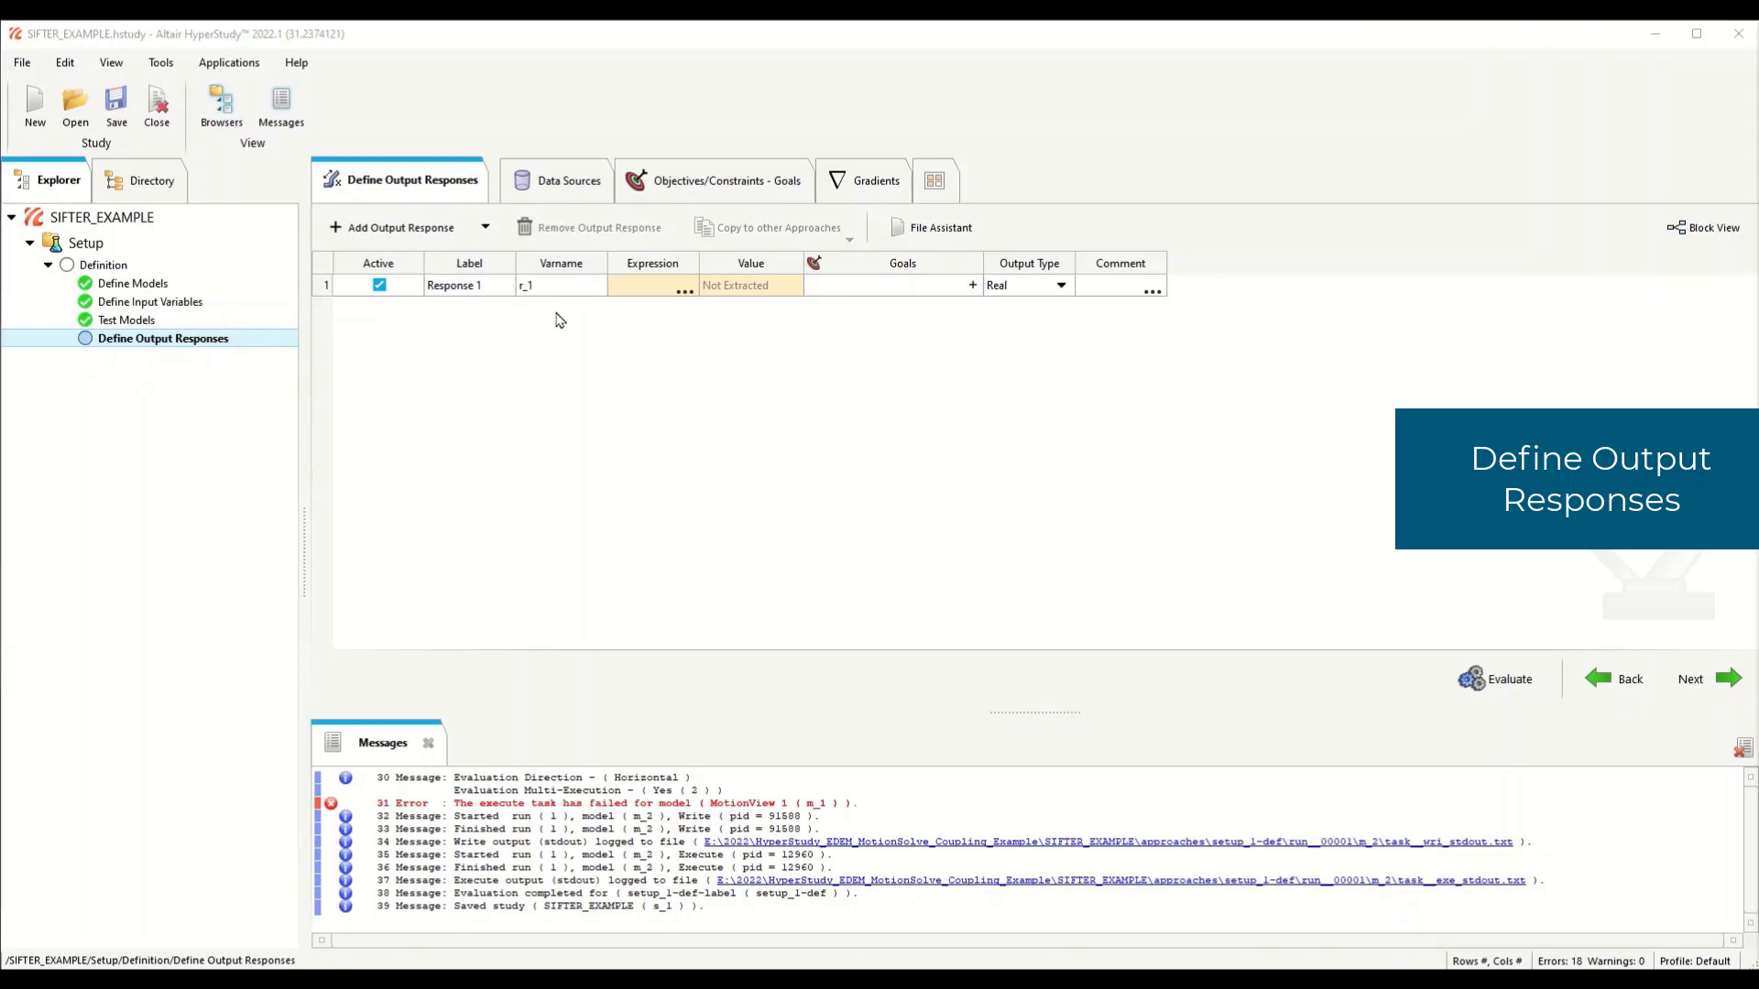
double_click(583, 284)
double_click(487, 283)
text(Chunks Remaining)
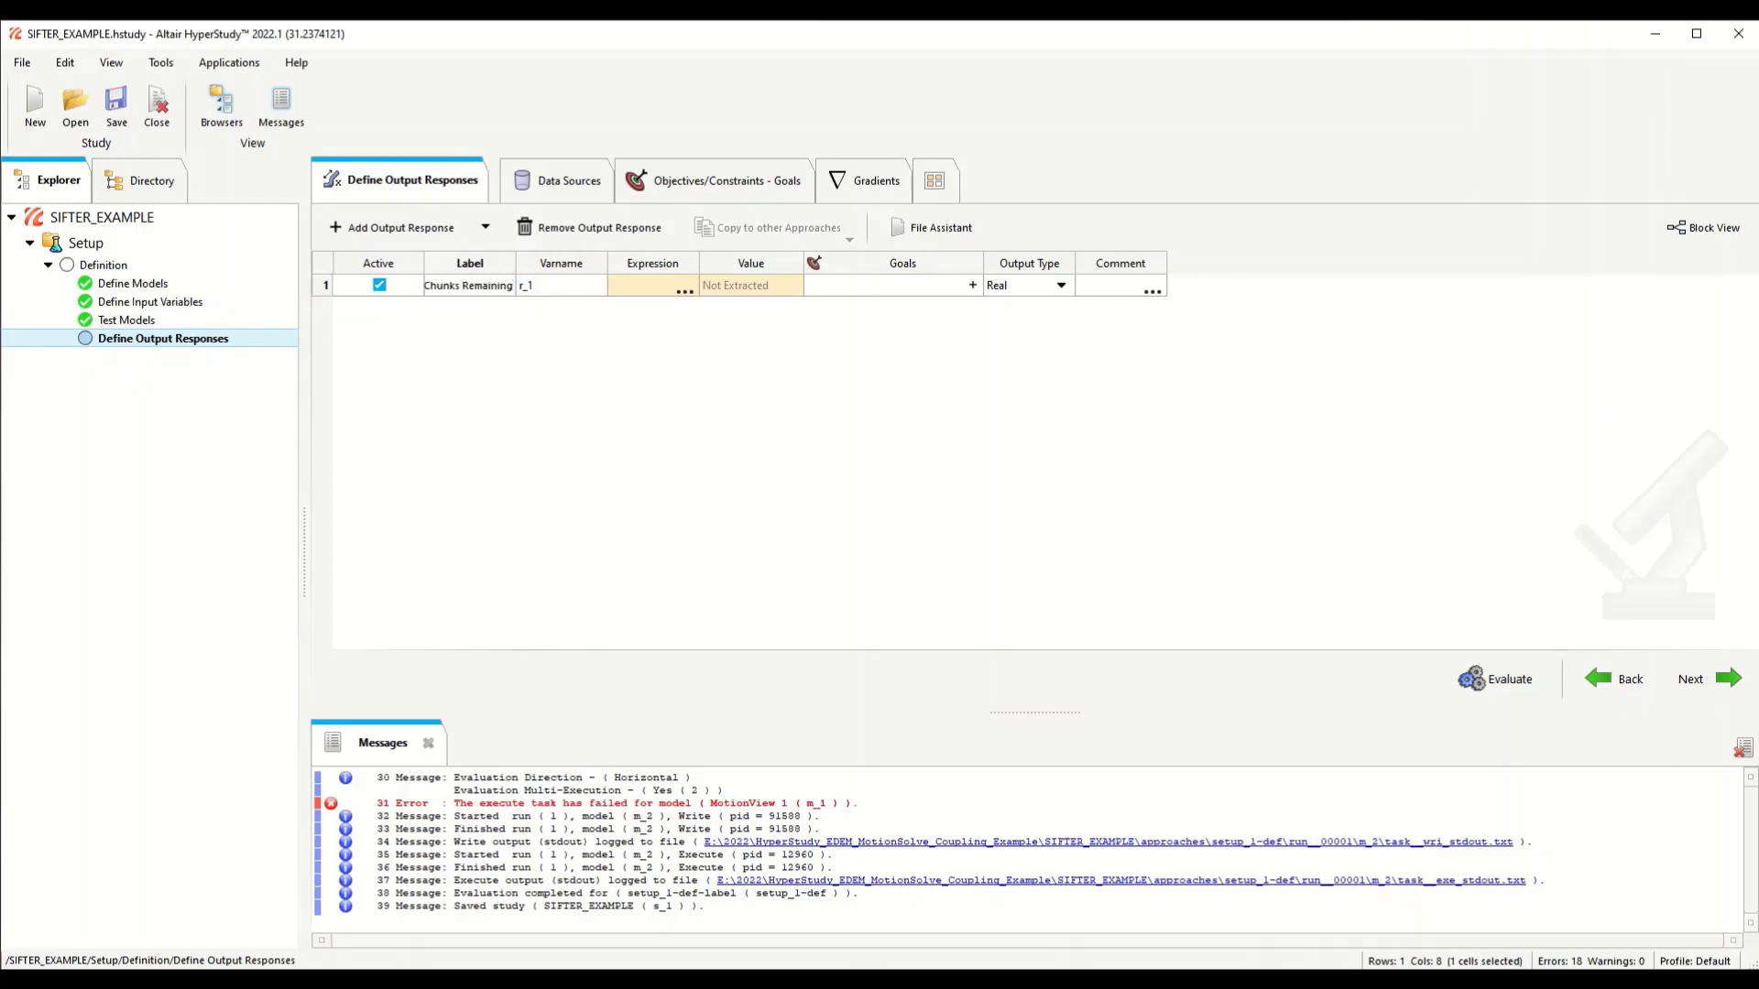
Step: Set the variable name of the Chunks Remaining response to Chunks_Remain
key(Return)
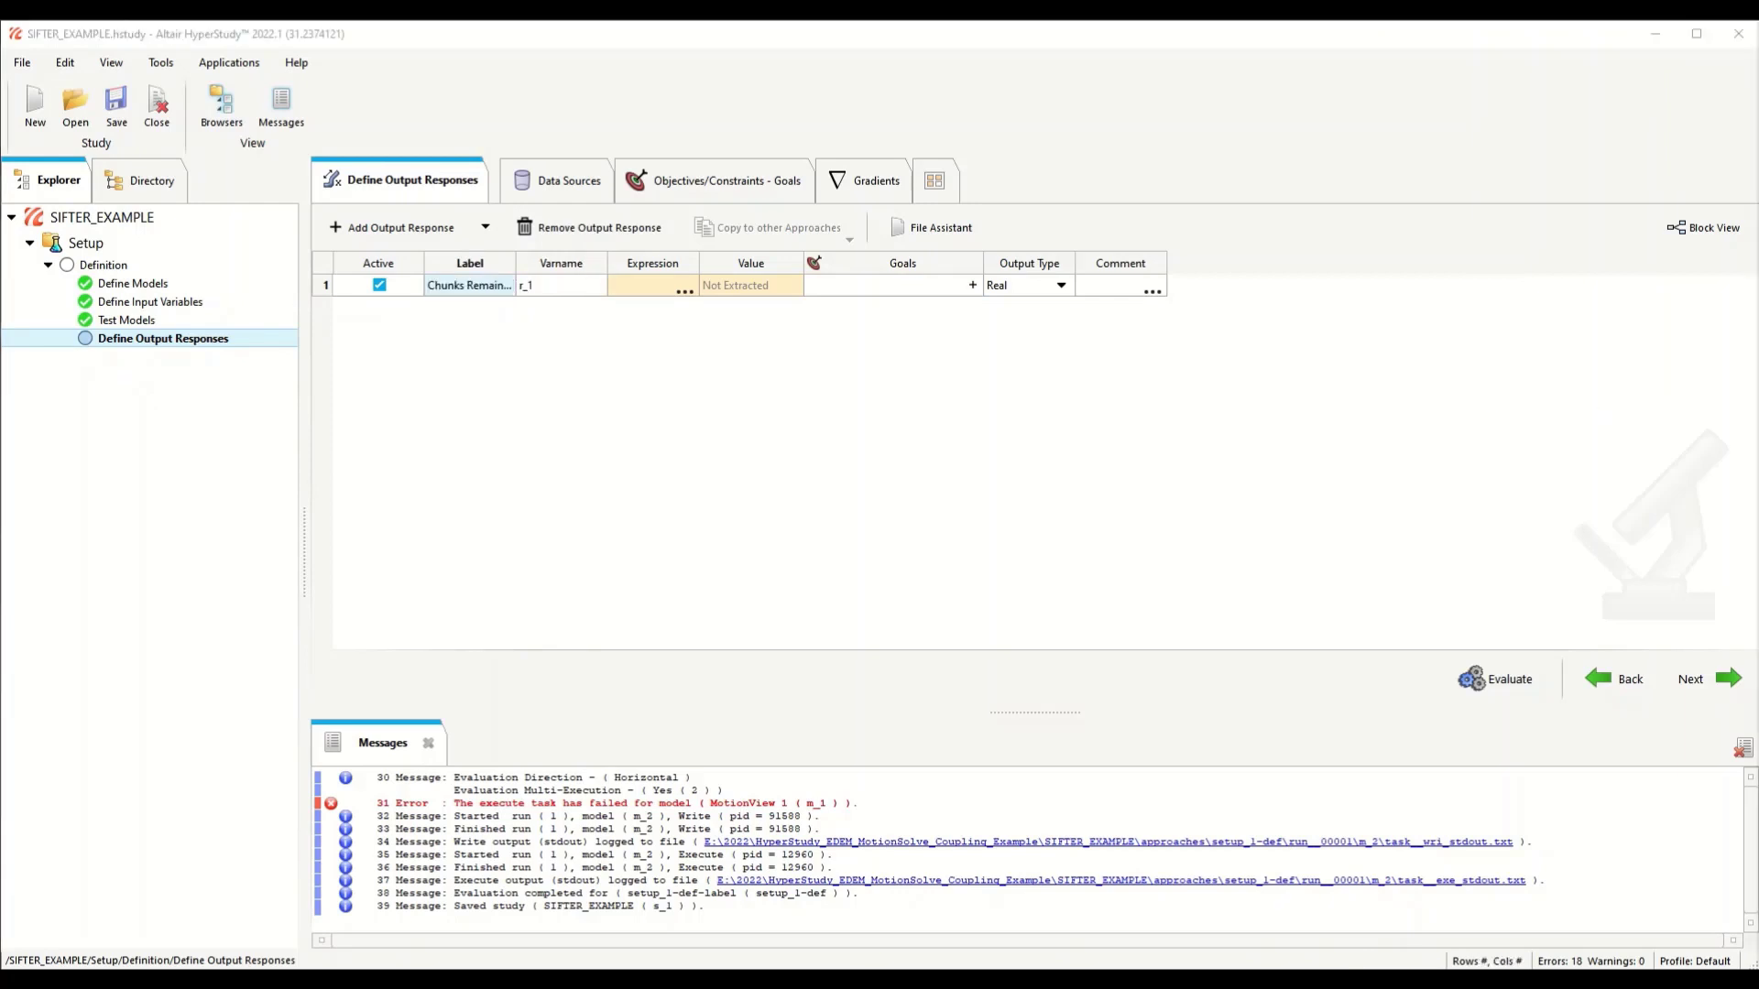
double_click(597, 286)
text(Chunks_Remain)
key(Return)
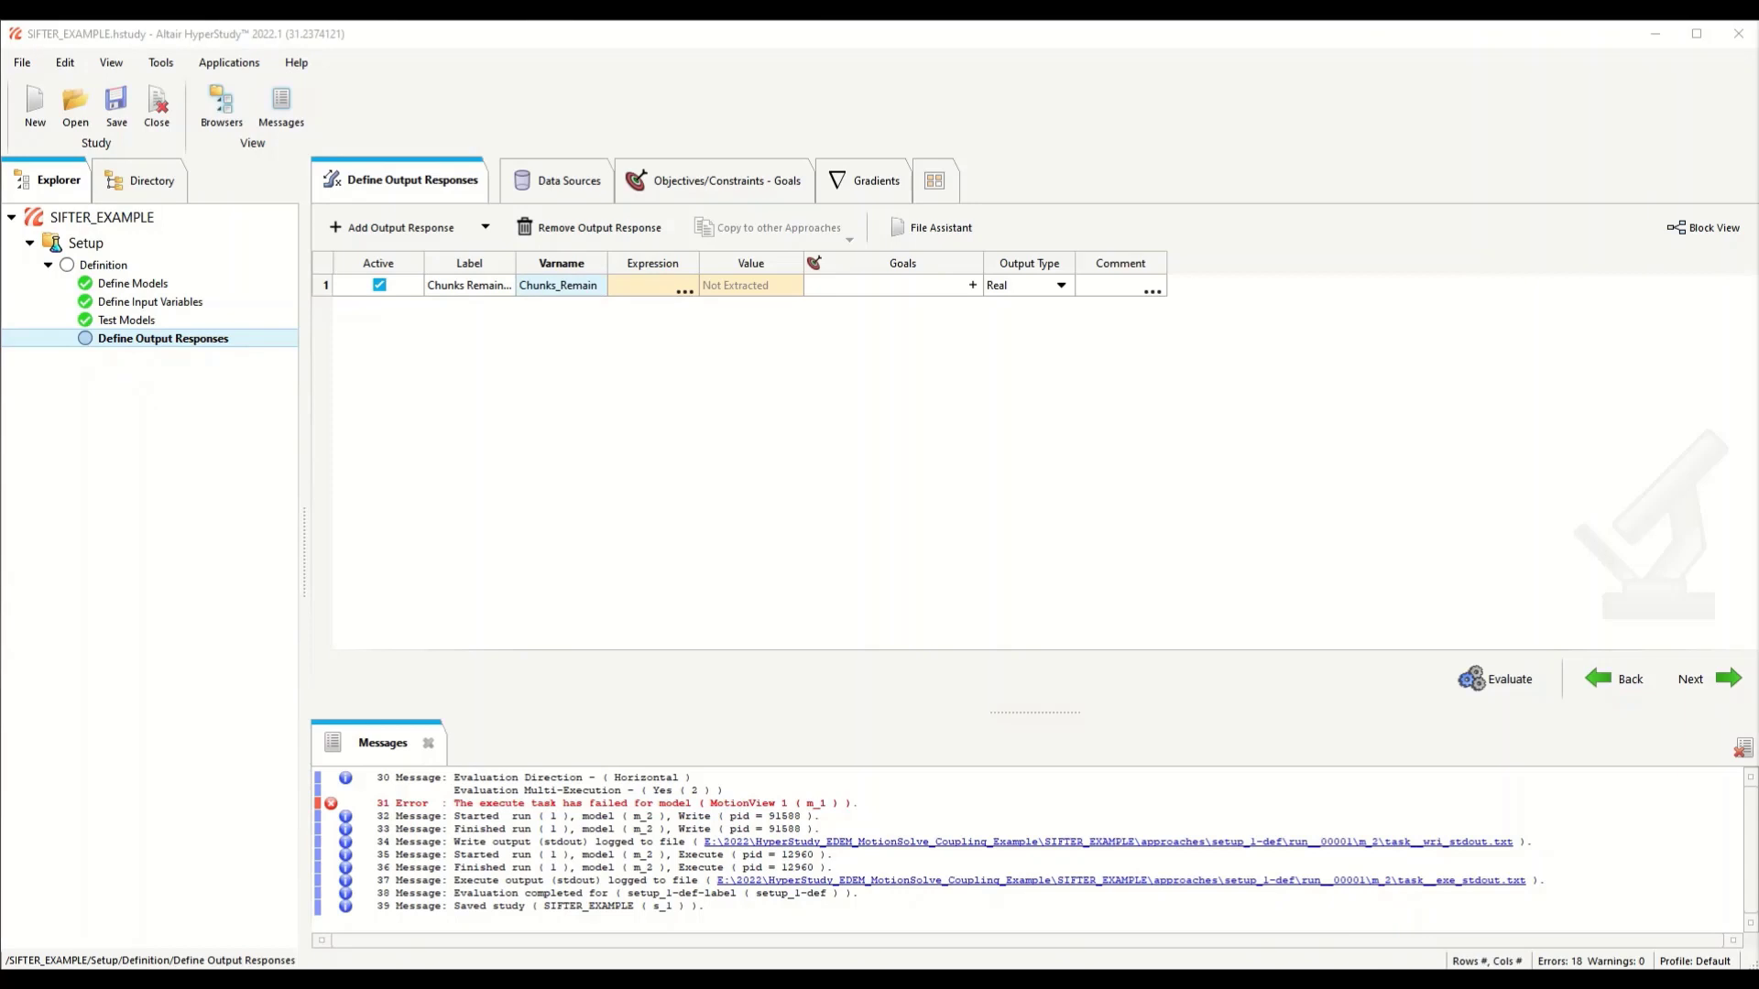
Step: Try the expression EDEM_Data[1] for the Chunks Remaining response, evaluate it and widen the expression and value columns
double_click(634, 284)
key(ctrl+v)
click(735, 363)
click(1503, 678)
drag(804, 264, 907, 267)
drag(699, 263, 821, 265)
Step: Return to the data sources and set the variable names of Data Source 4 to Edem_Data and Data Source 1 to Time
click(559, 181)
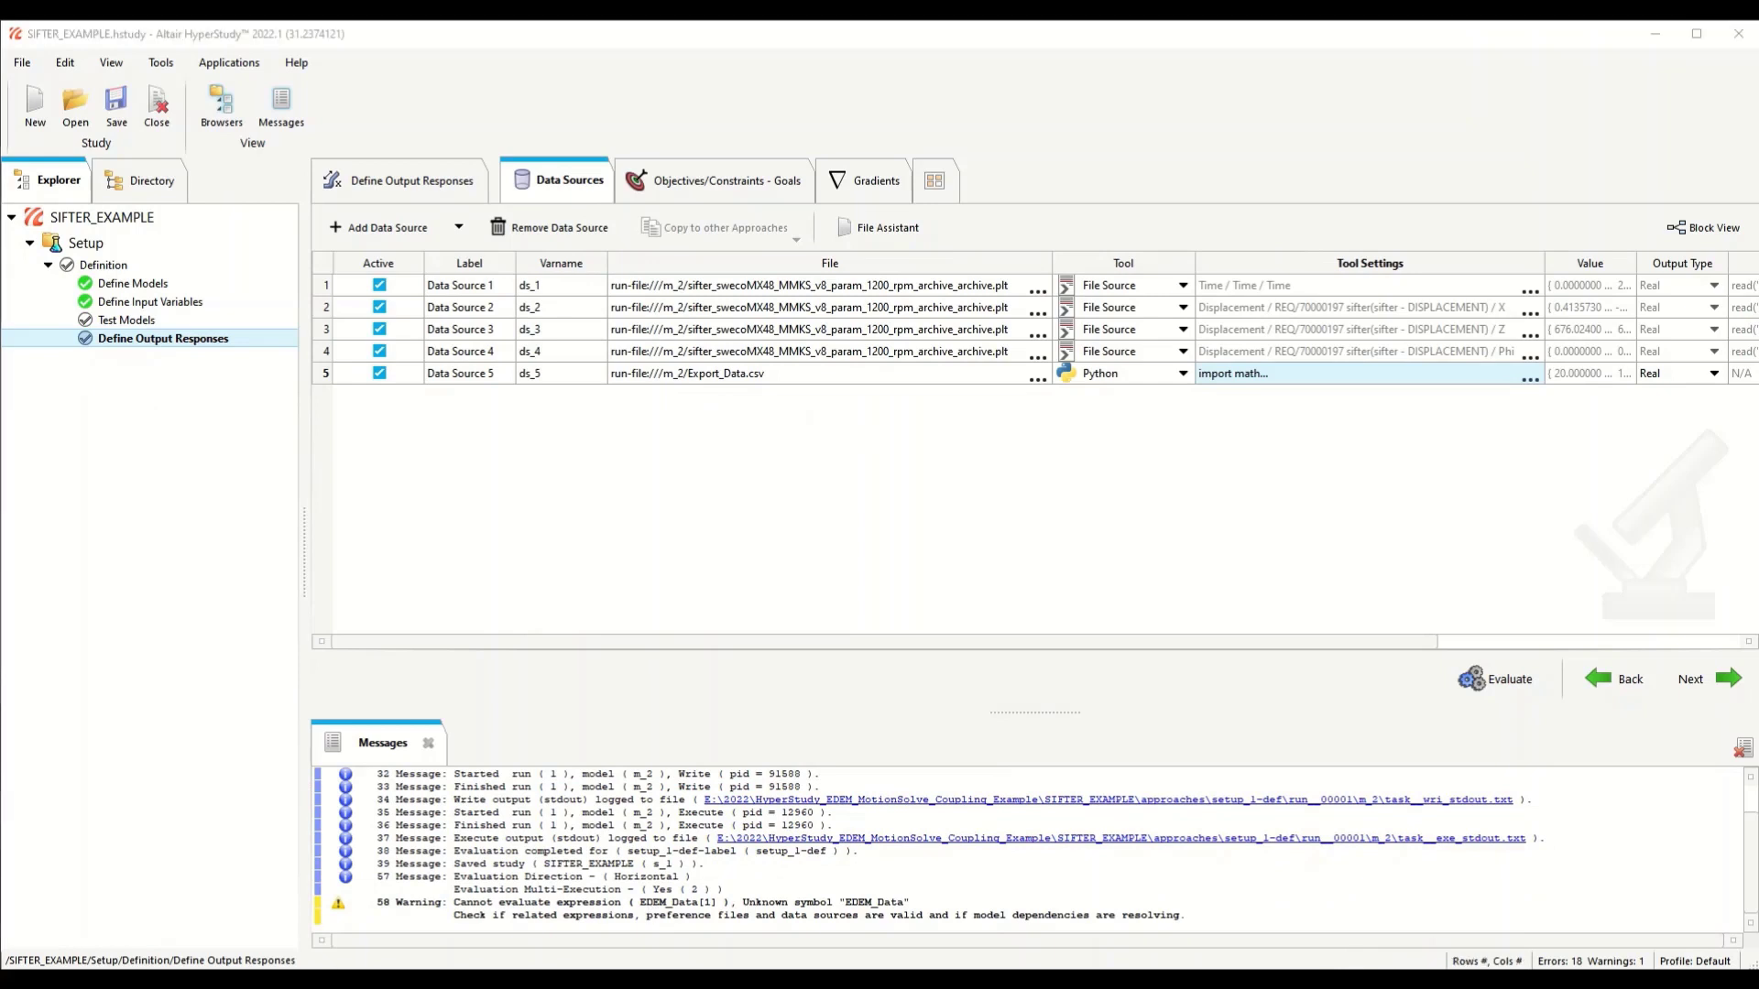
click(400, 939)
drag(1631, 64, 1758, 64)
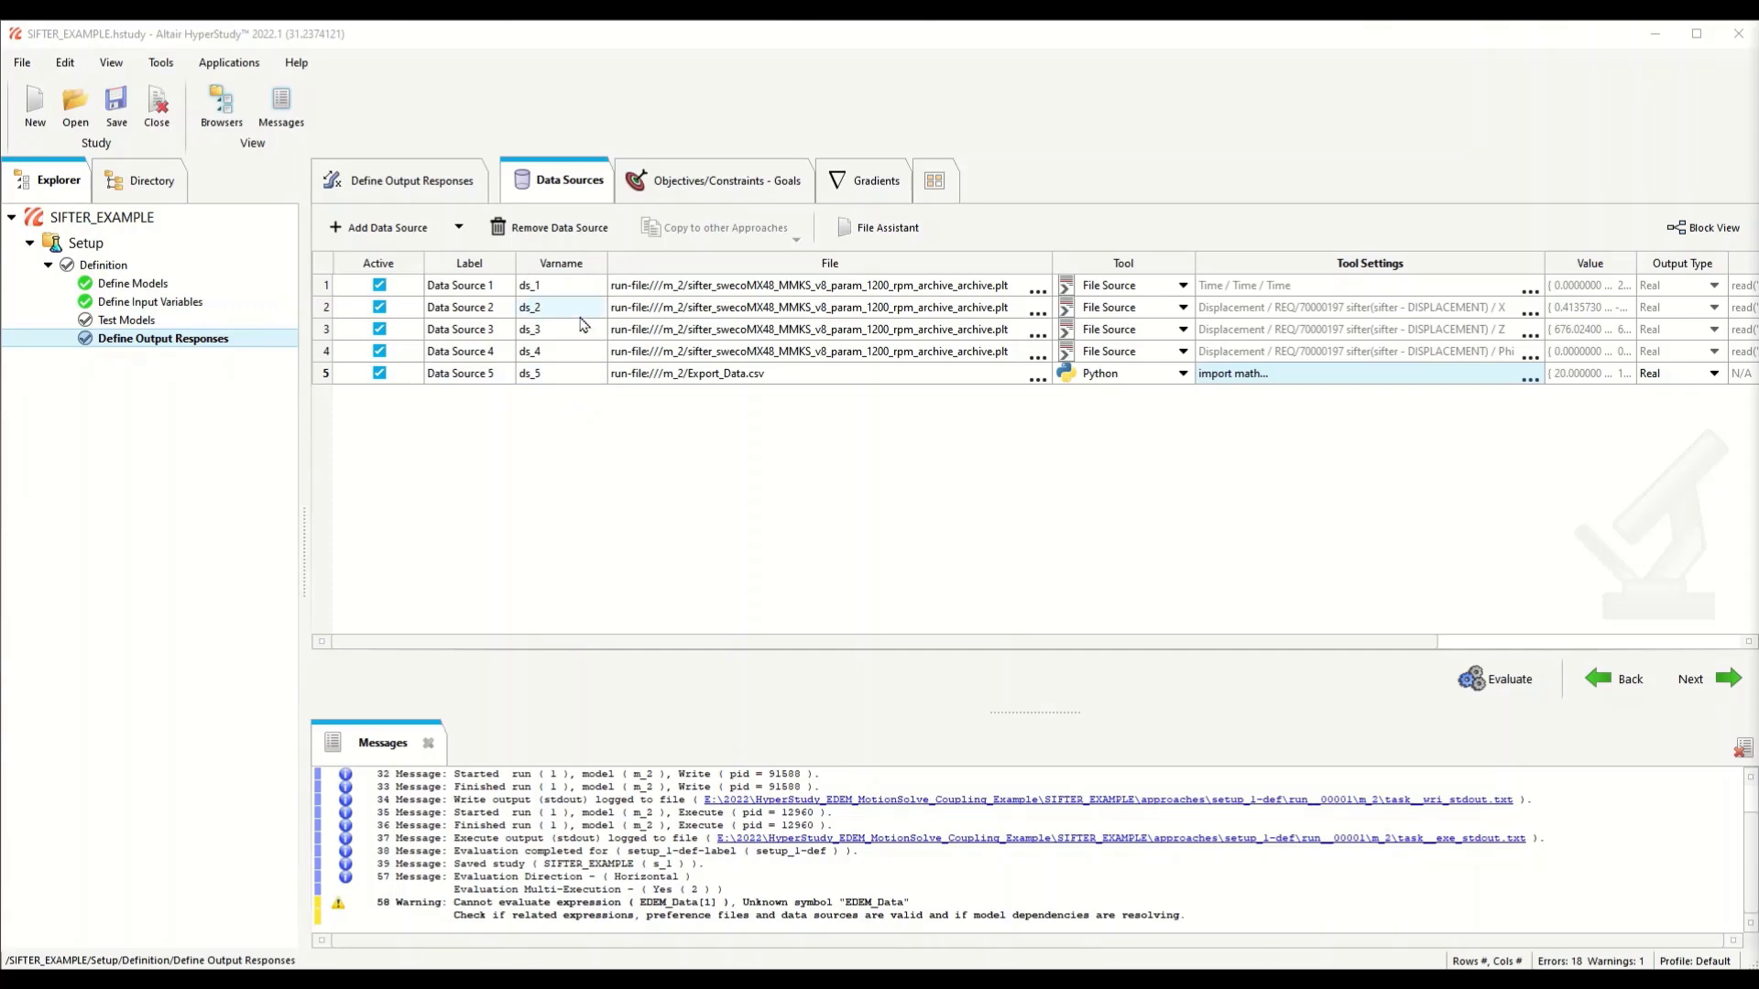
double_click(561, 352)
text(Edem_Data)
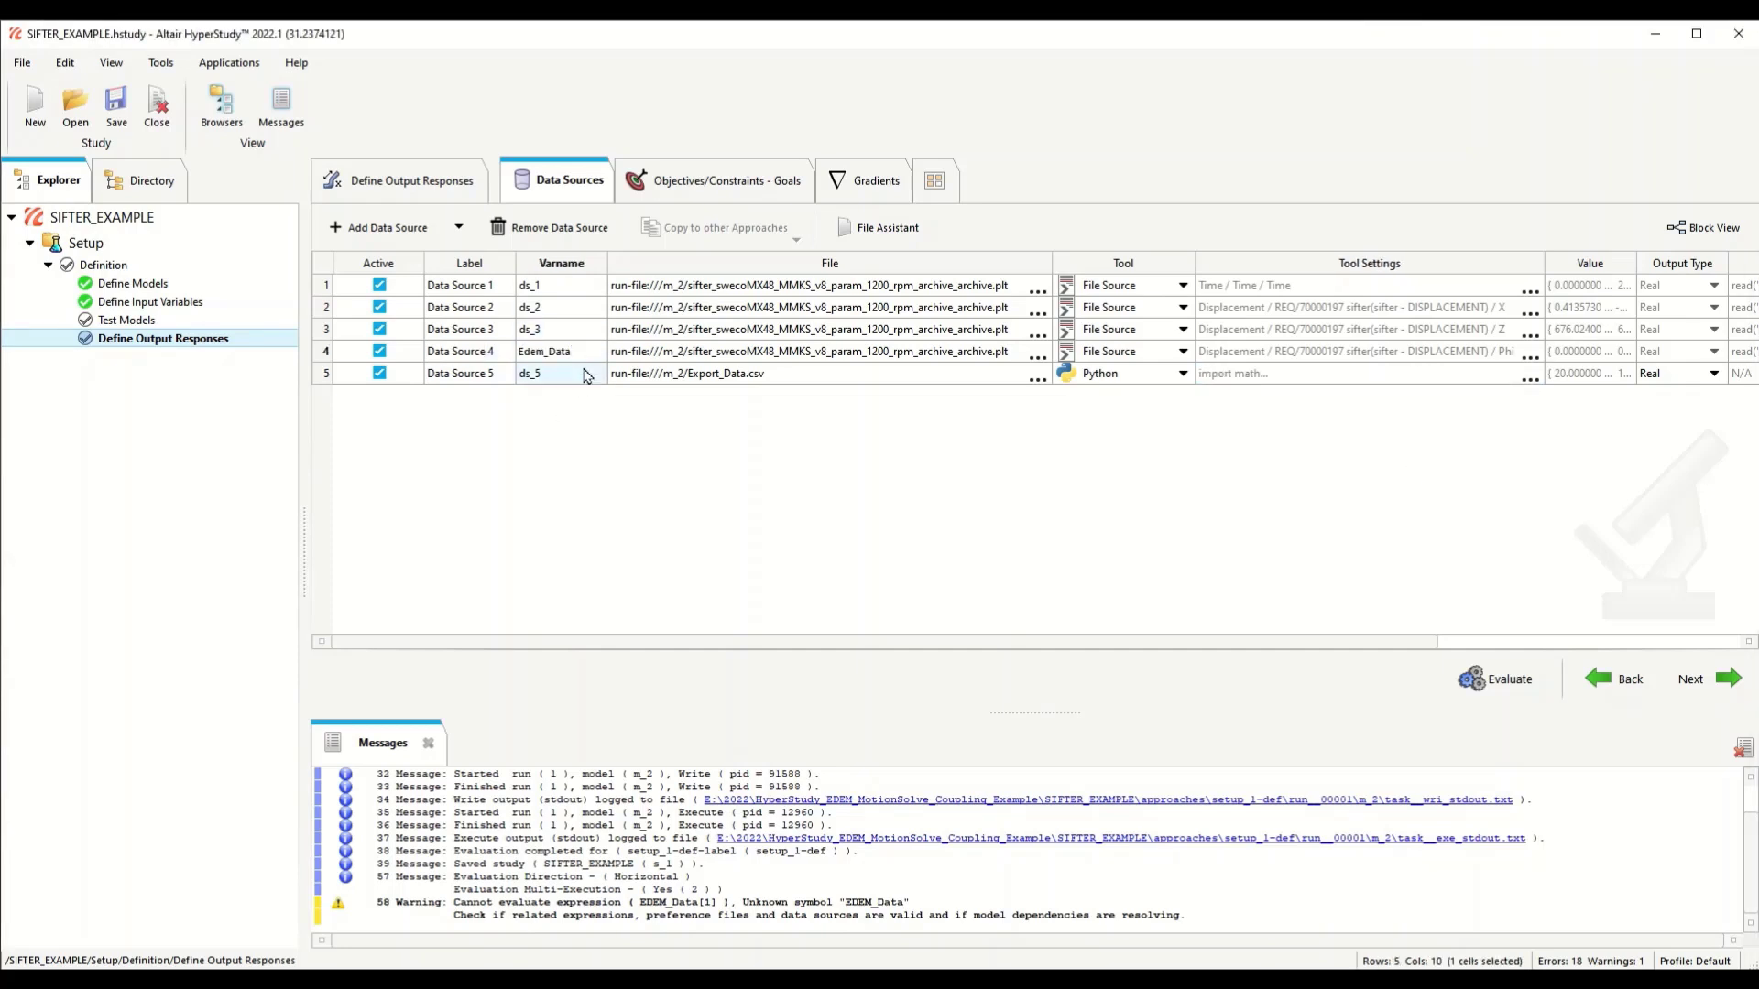
double_click(583, 289)
text(Time)
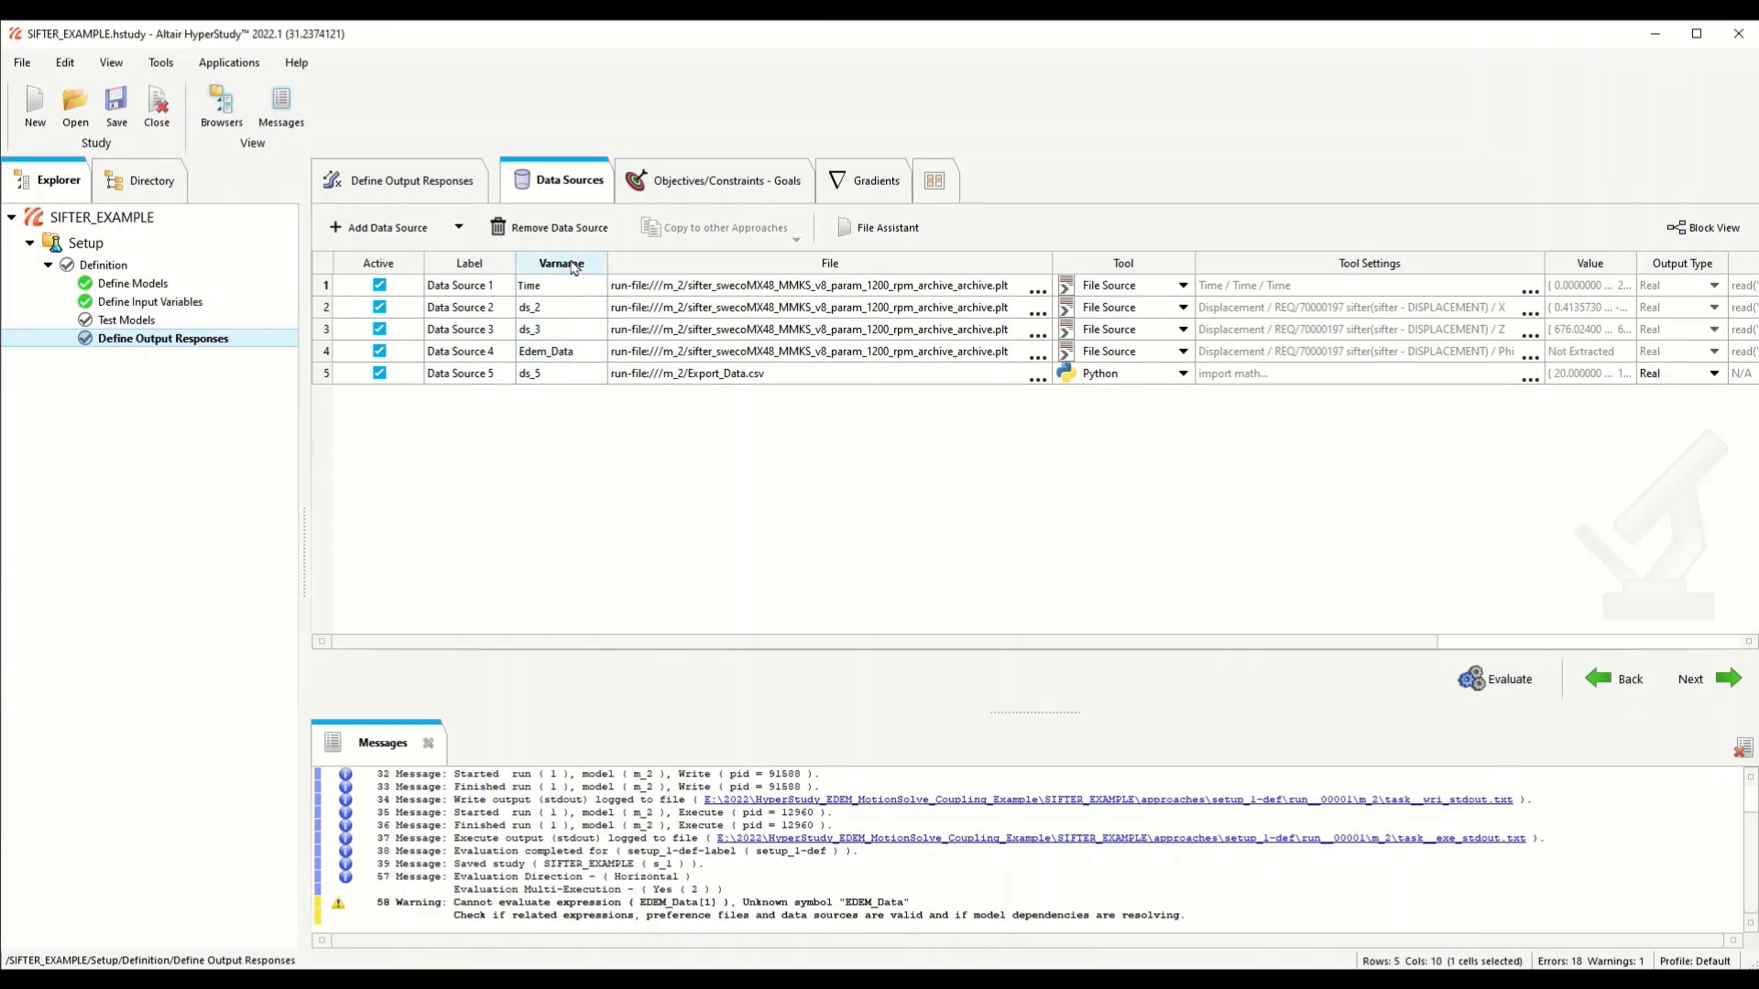
click(1402, 460)
Step: Set the variable names of Data Sources 2, 3 and 4 to sifter_x, sifter_z and sifter_phi
double_click(555, 308)
text(sifter_x)
double_click(569, 333)
text(sifter_z)
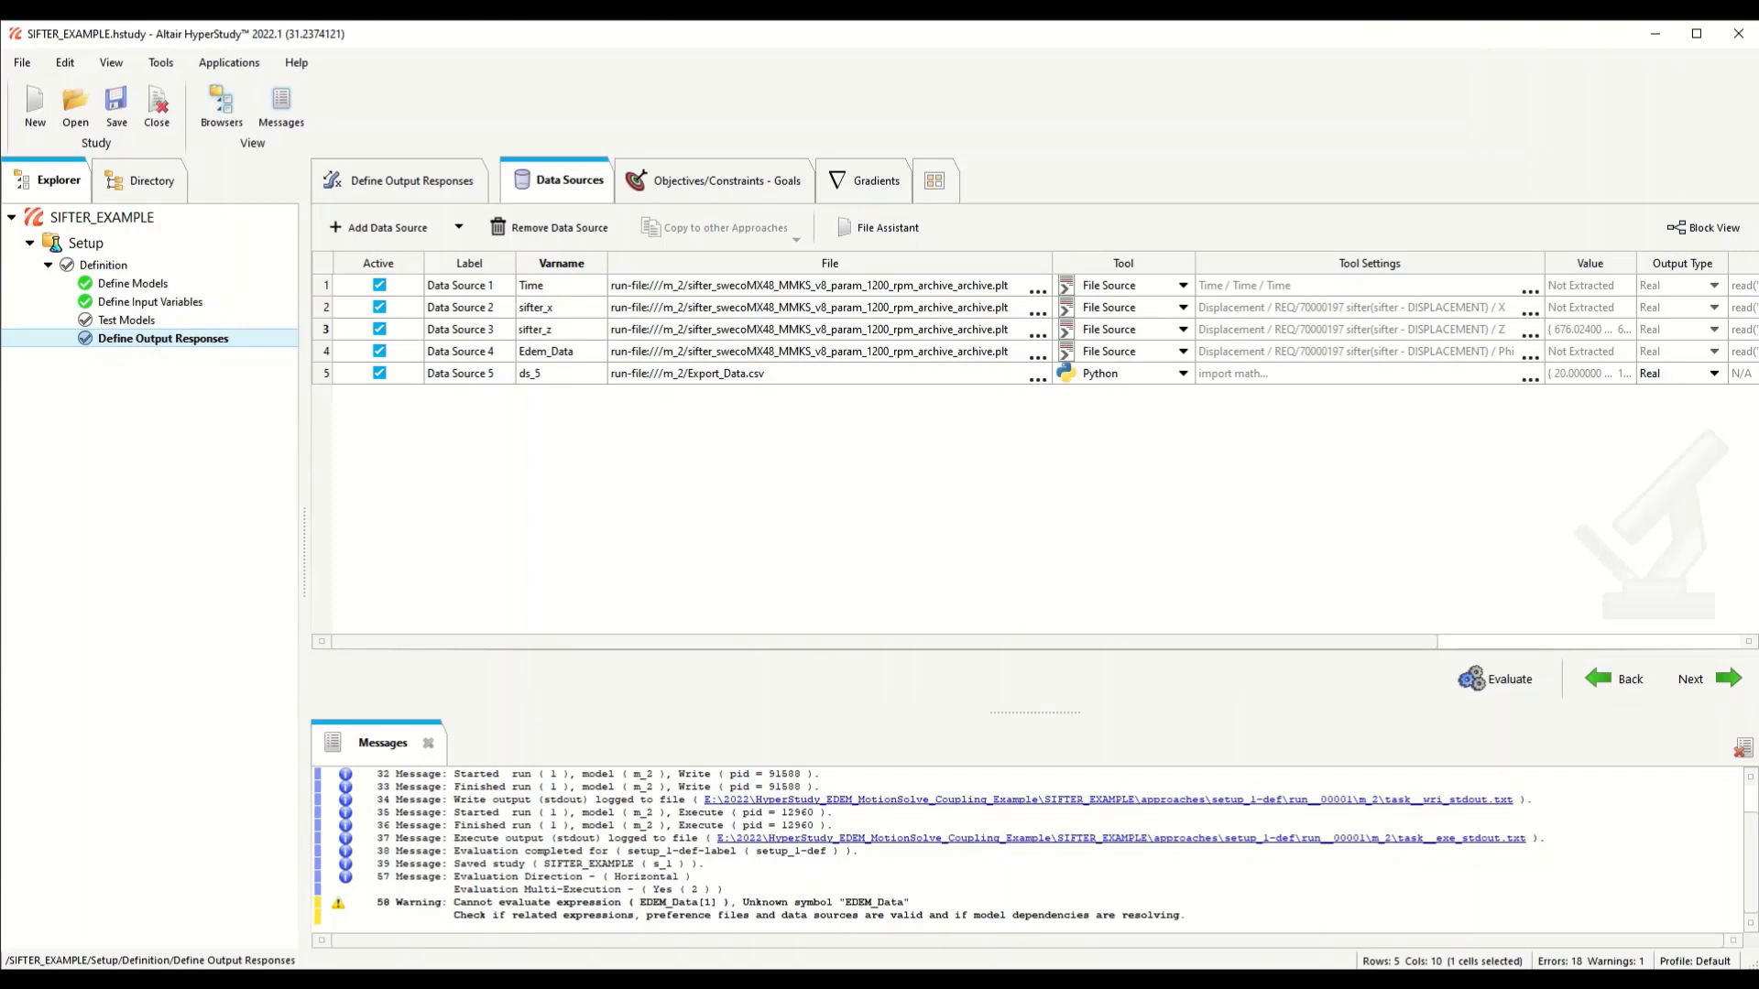
double_click(588, 329)
double_click(588, 352)
text(sifter_phi)
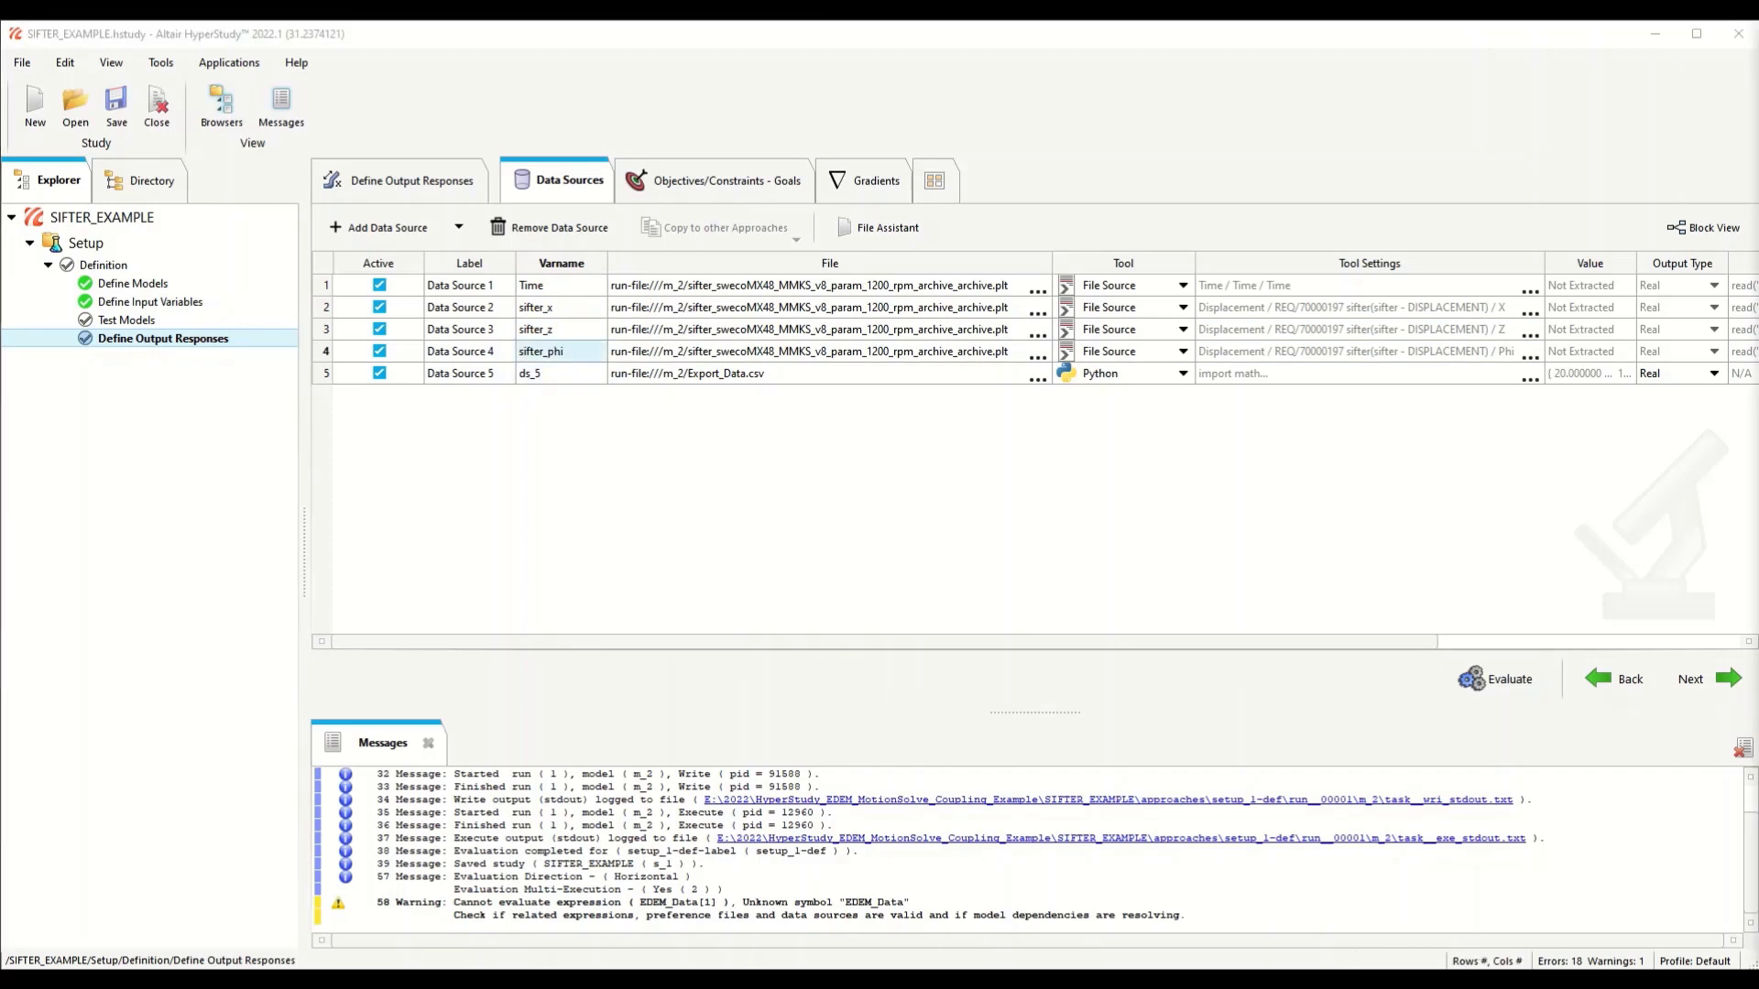
Step: Set the variable name of Data Source 5 to Edem_Data and re-evaluate the output responses
double_click(562, 373)
click(1001, 503)
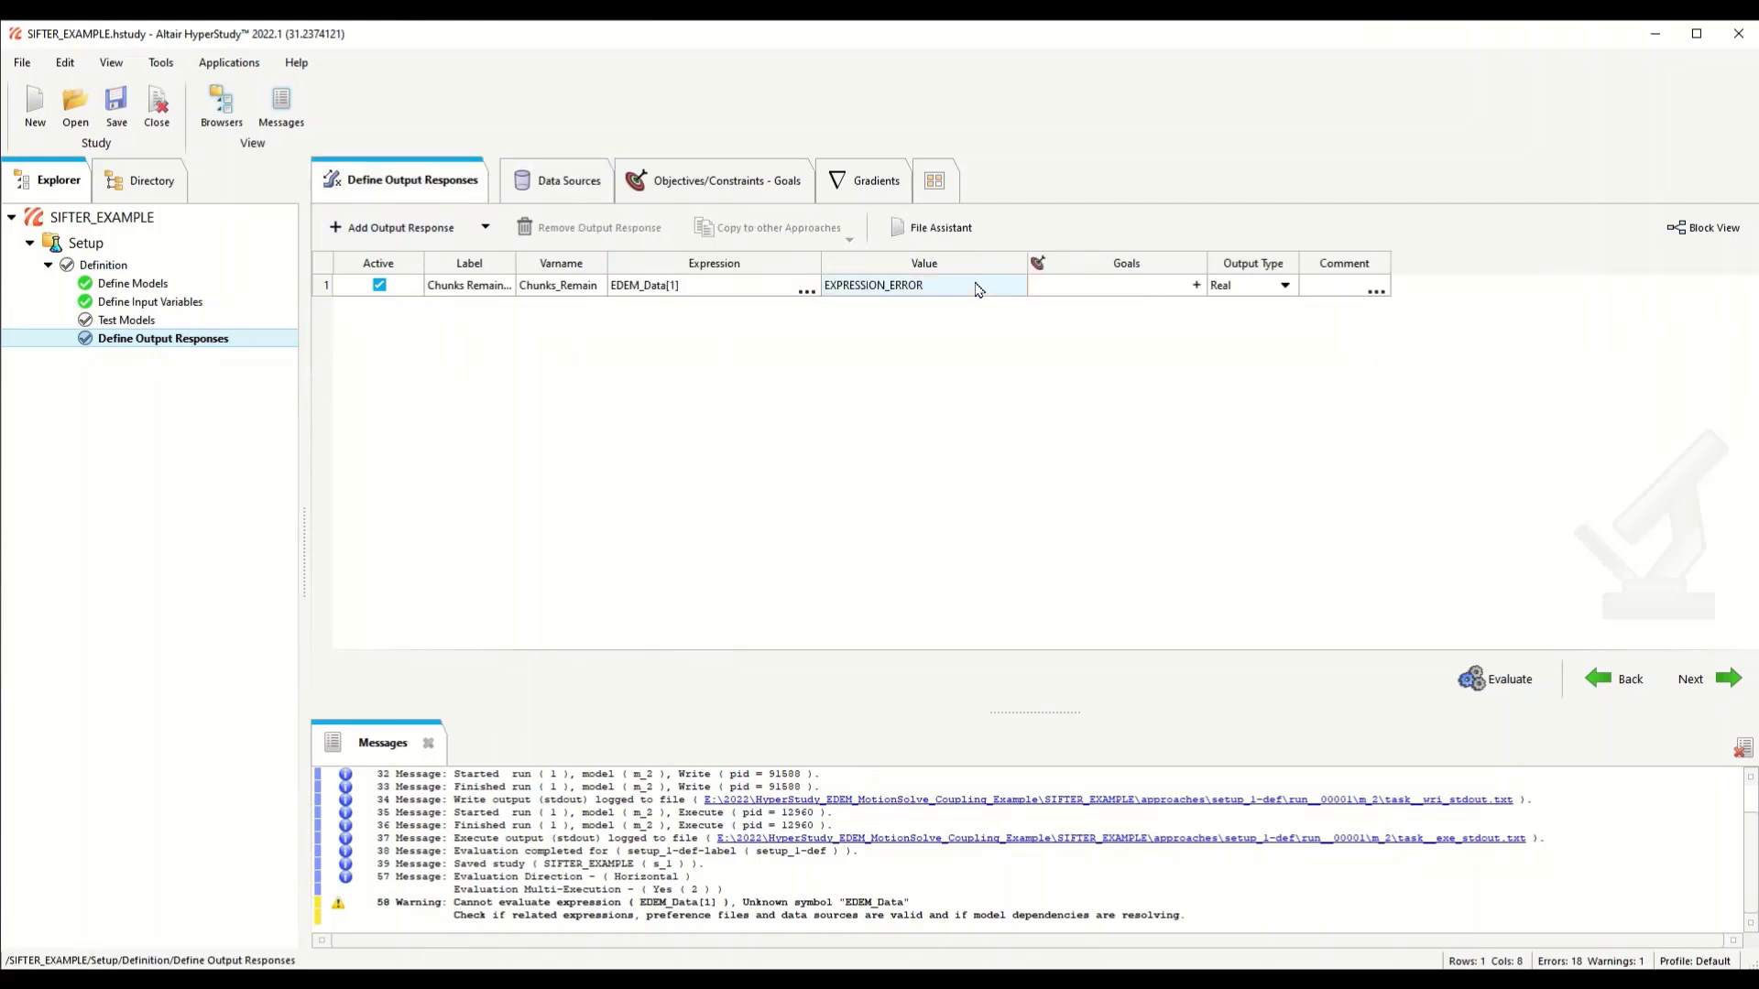
click(1493, 679)
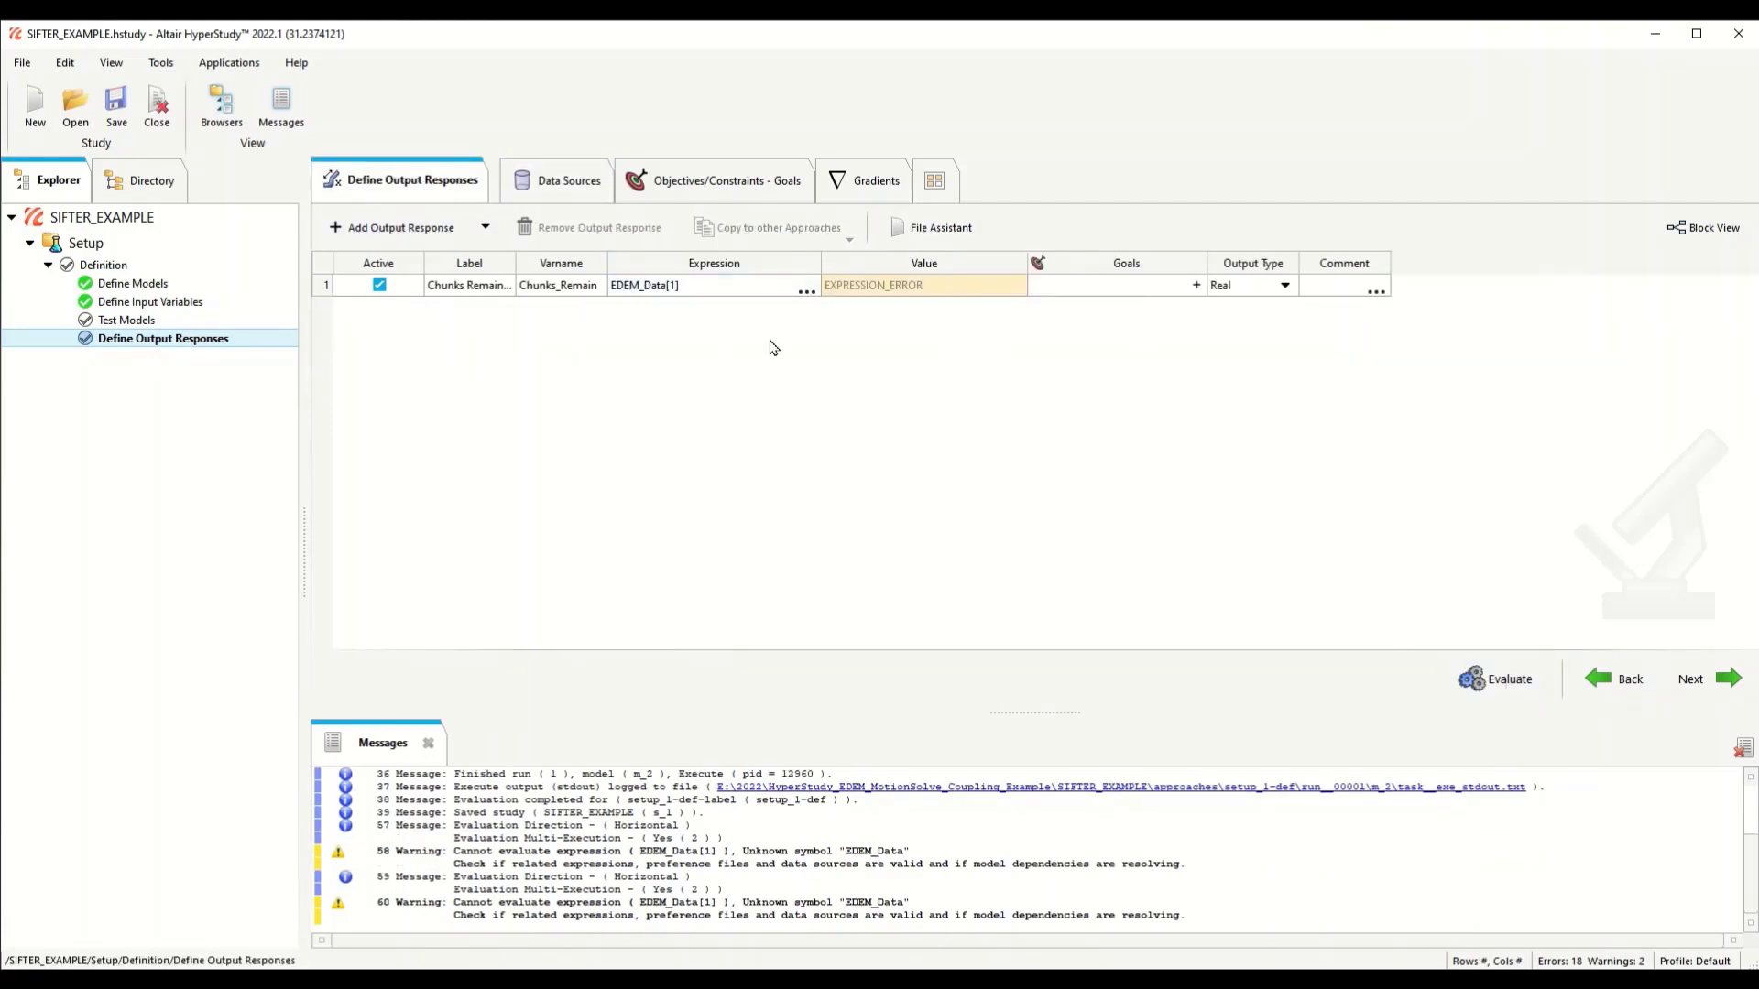
Step: Check the variable name of Data Source 5, correct the Chunks Remaining expression to Edem_Data[1] and evaluate it
click(557, 180)
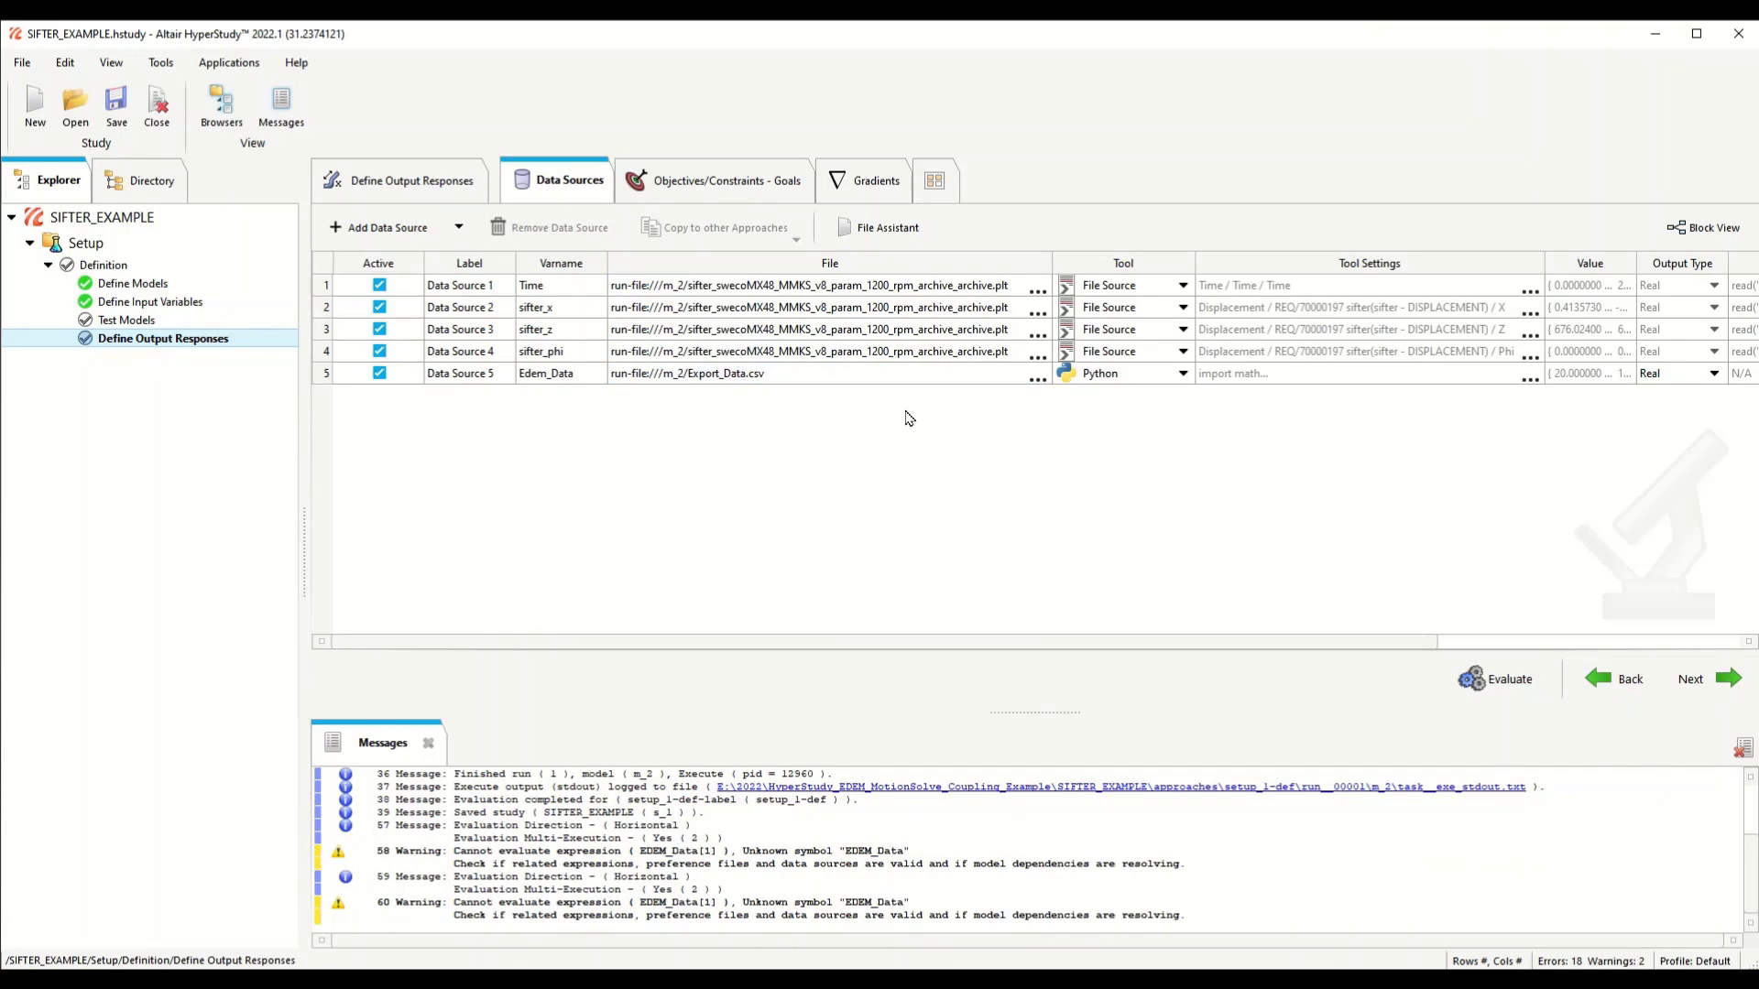
click(584, 374)
click(454, 183)
double_click(666, 288)
text(Edem_Data)
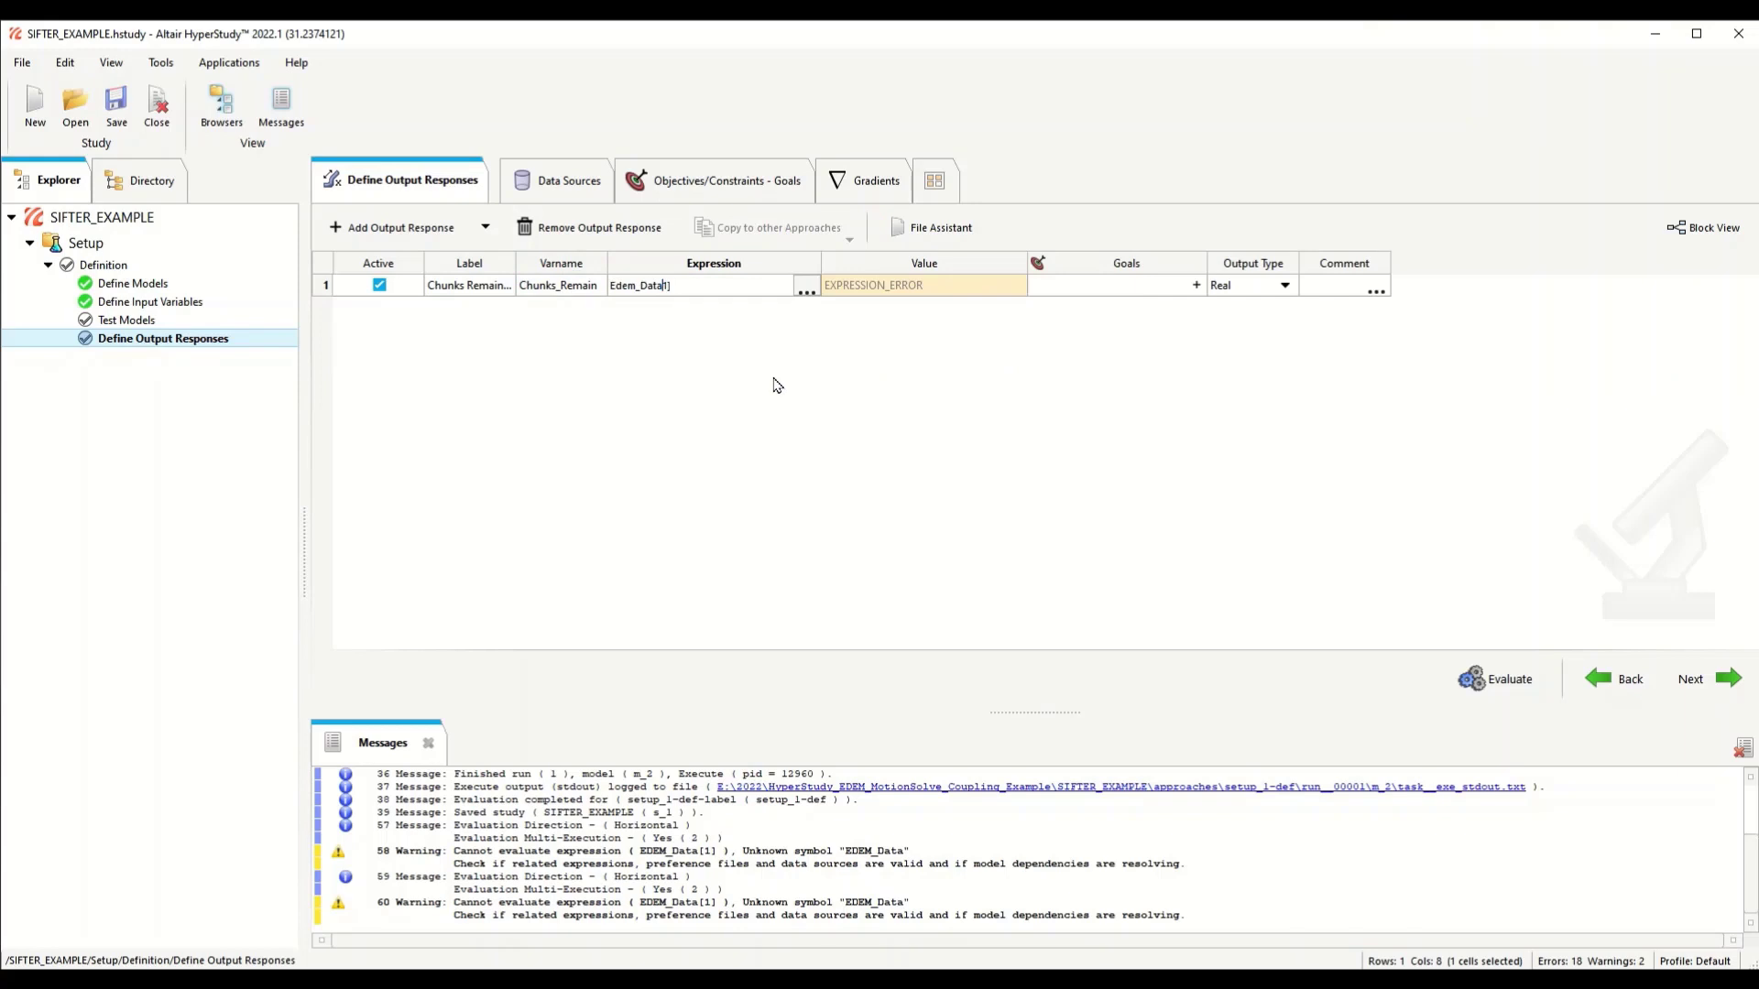
click(777, 384)
click(1495, 678)
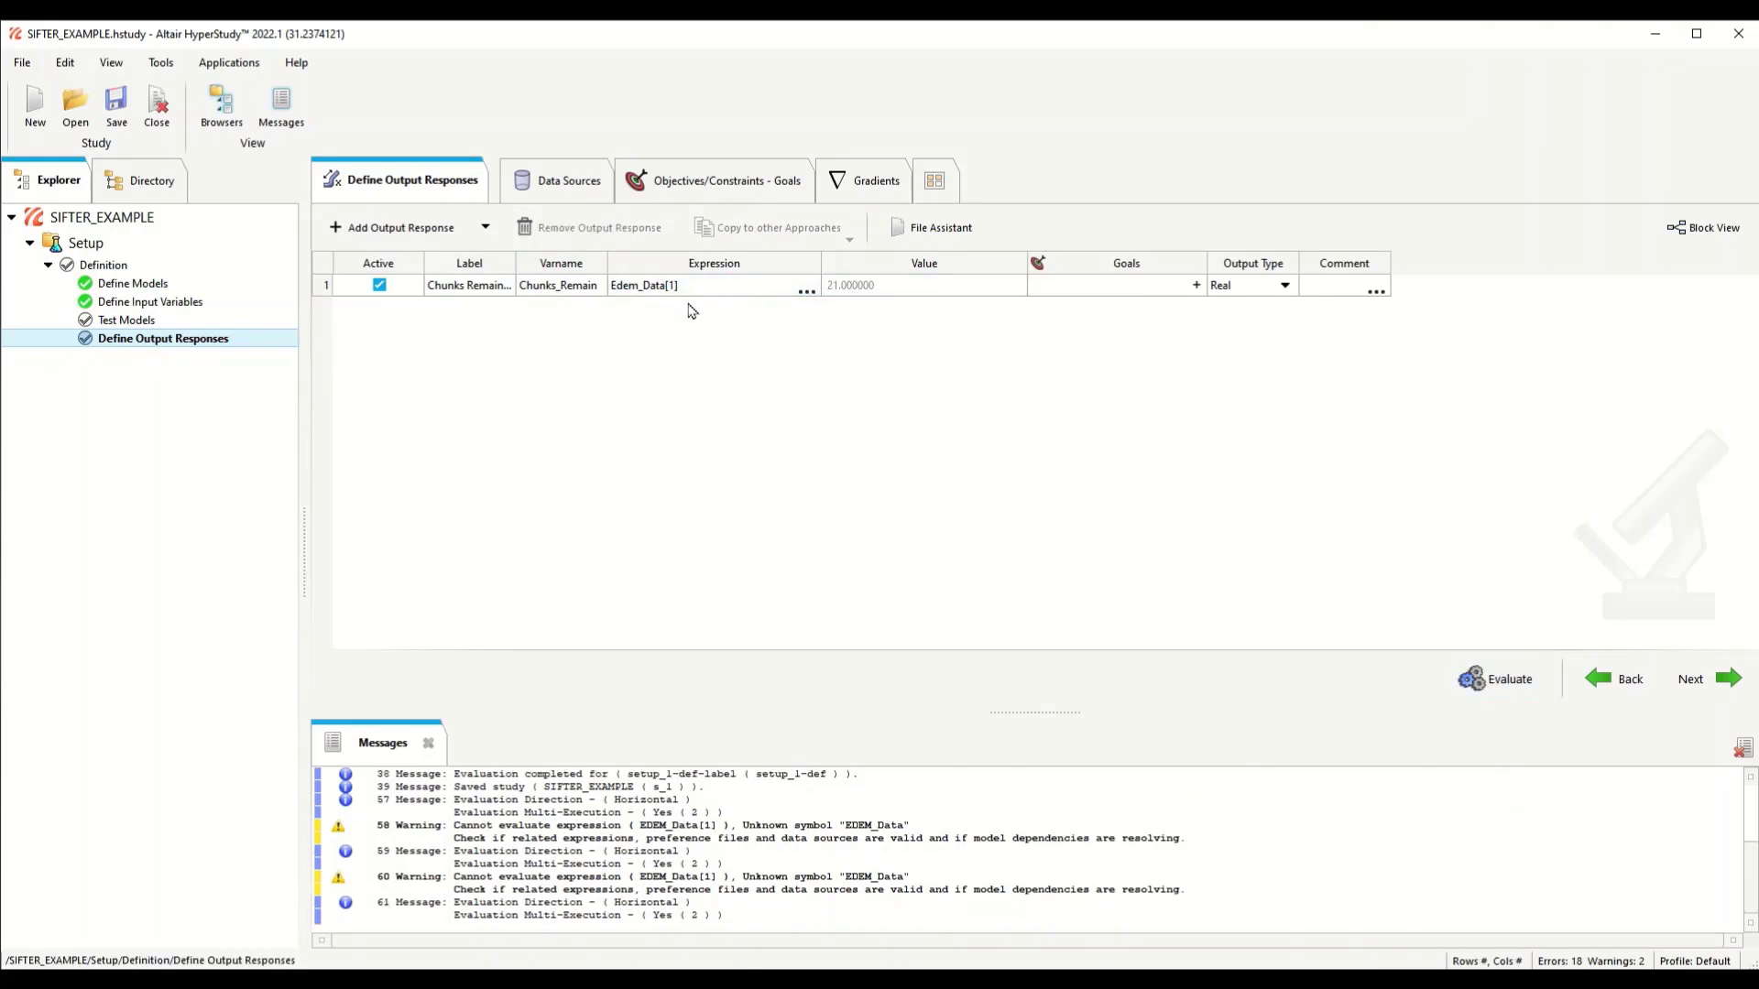
Step: Widen the label column and add a second output response labelled Pills Remaining with the variable name Pills_Remain
drag(516, 263, 679, 263)
click(382, 229)
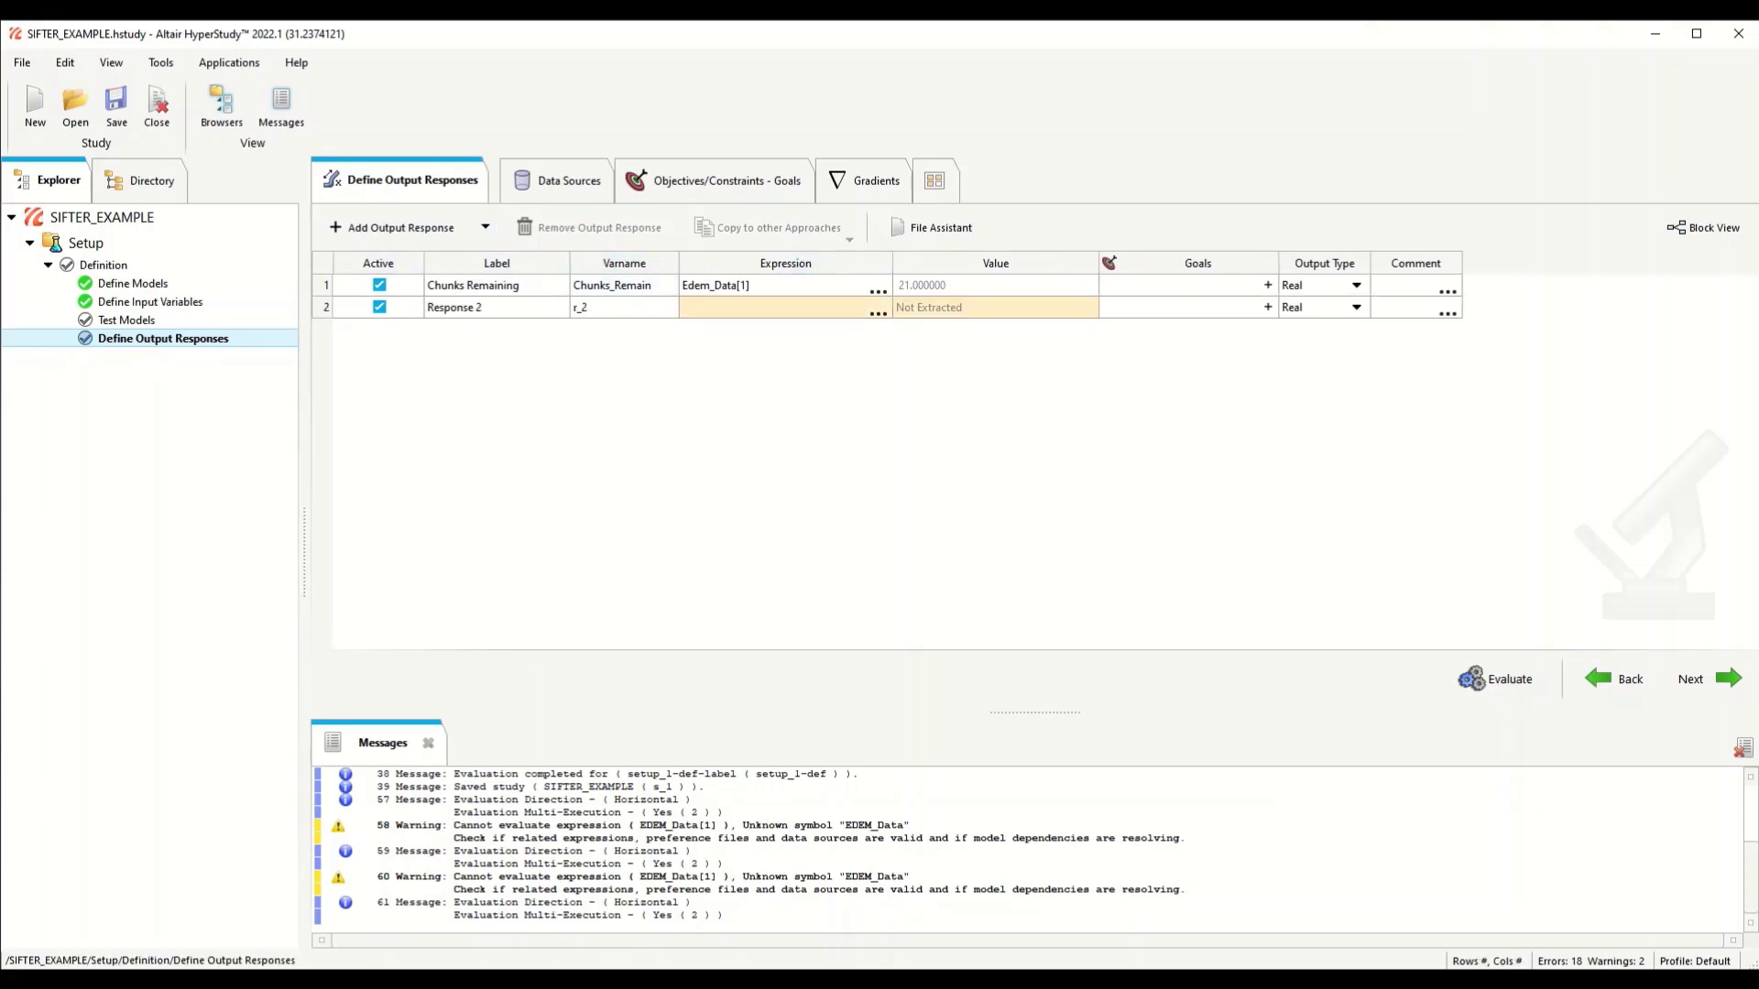
click(787, 978)
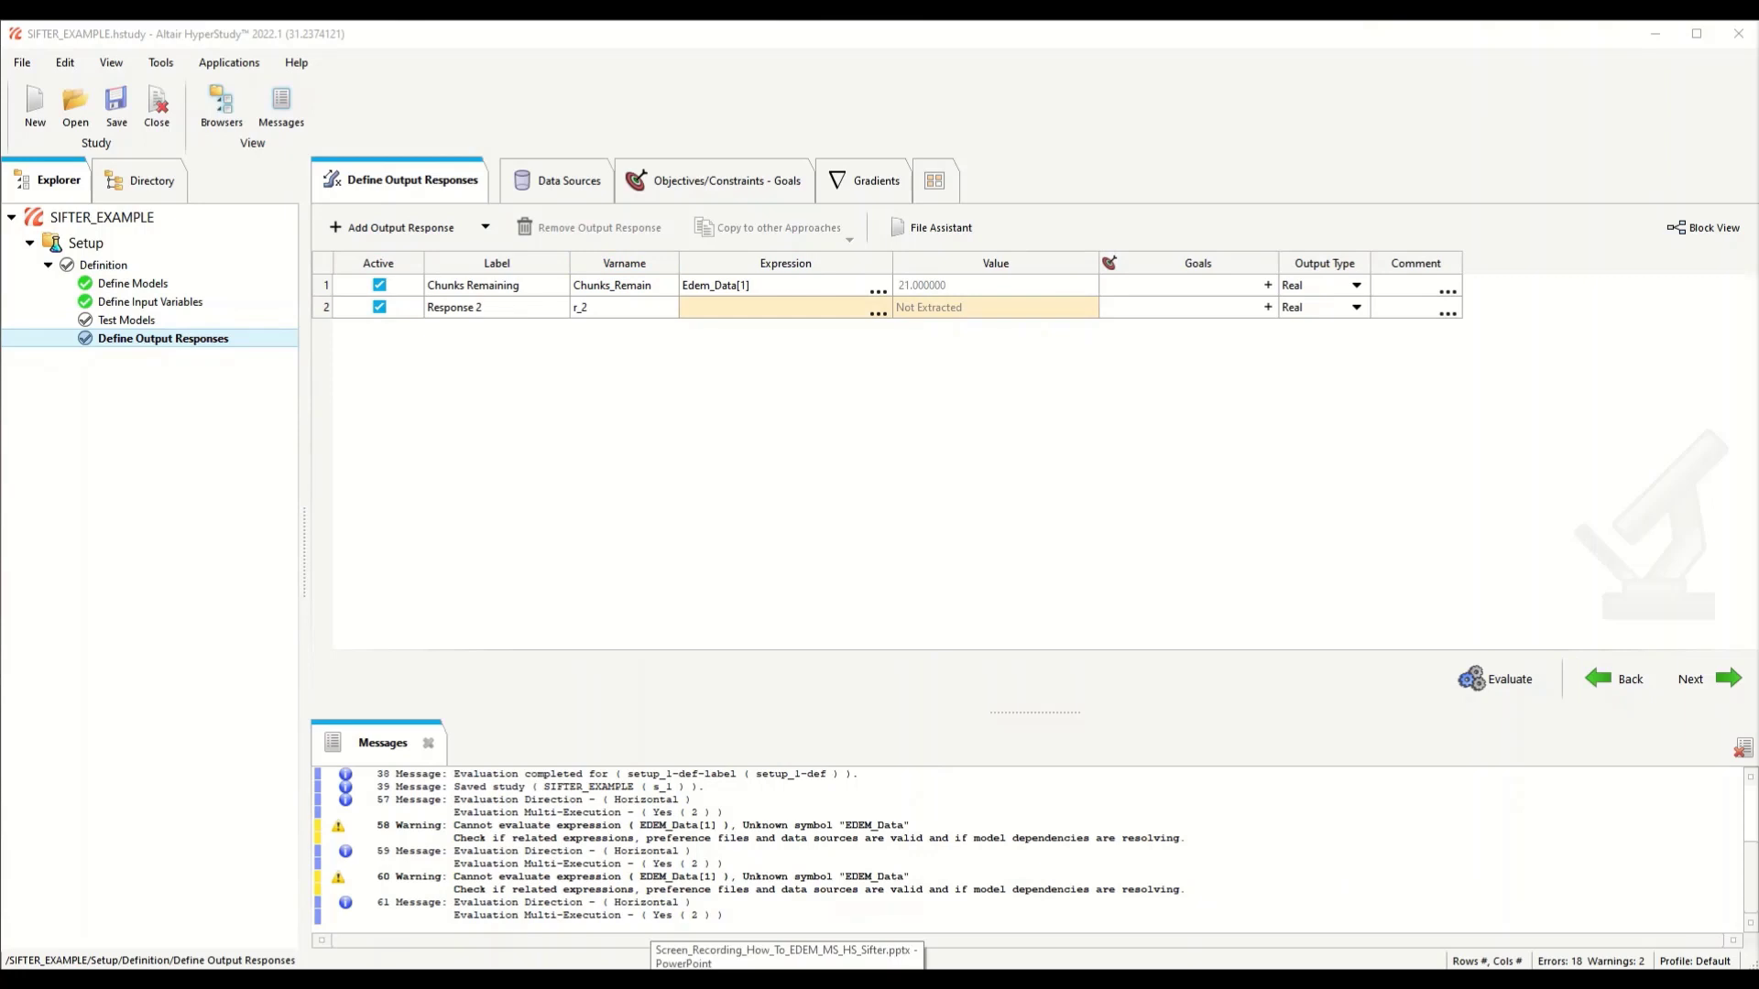
double_click(463, 307)
text(Pills Remaining)
key(Return)
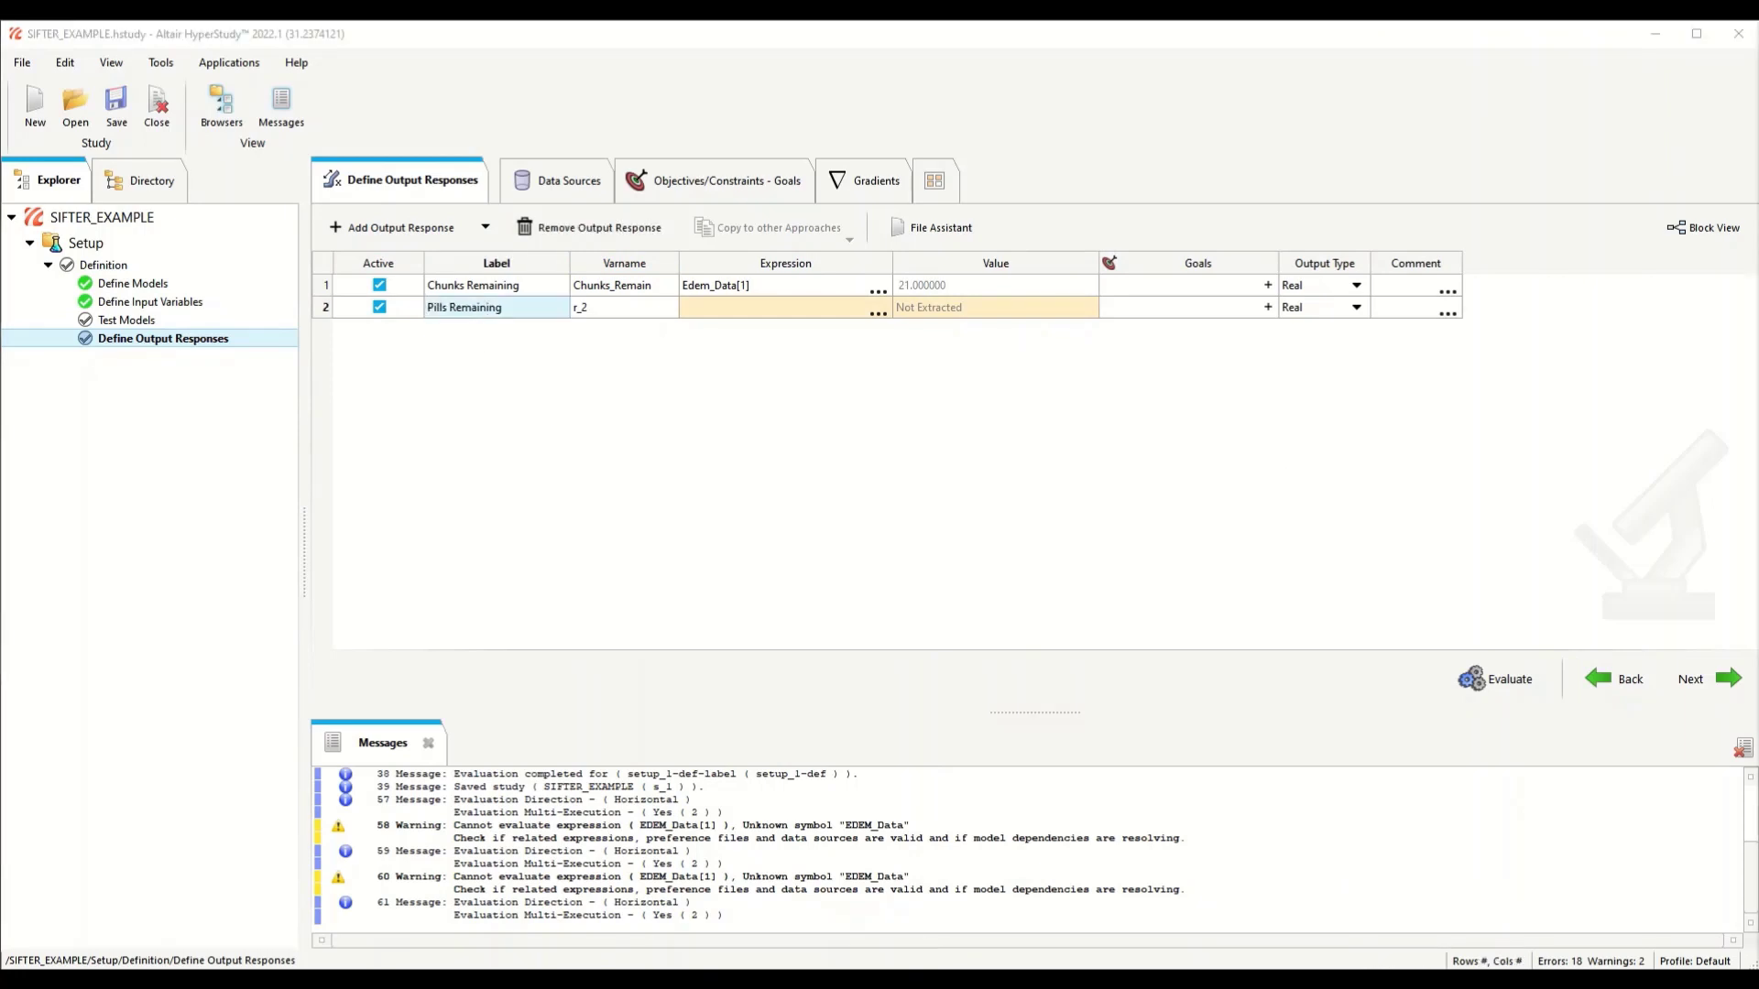
key(Tab)
text(Pills_Remain)
Step: Set the Pills Remaining expression to Edem_Data[2] and evaluate it
click(787, 979)
double_click(787, 309)
text(Edem_Data[1])
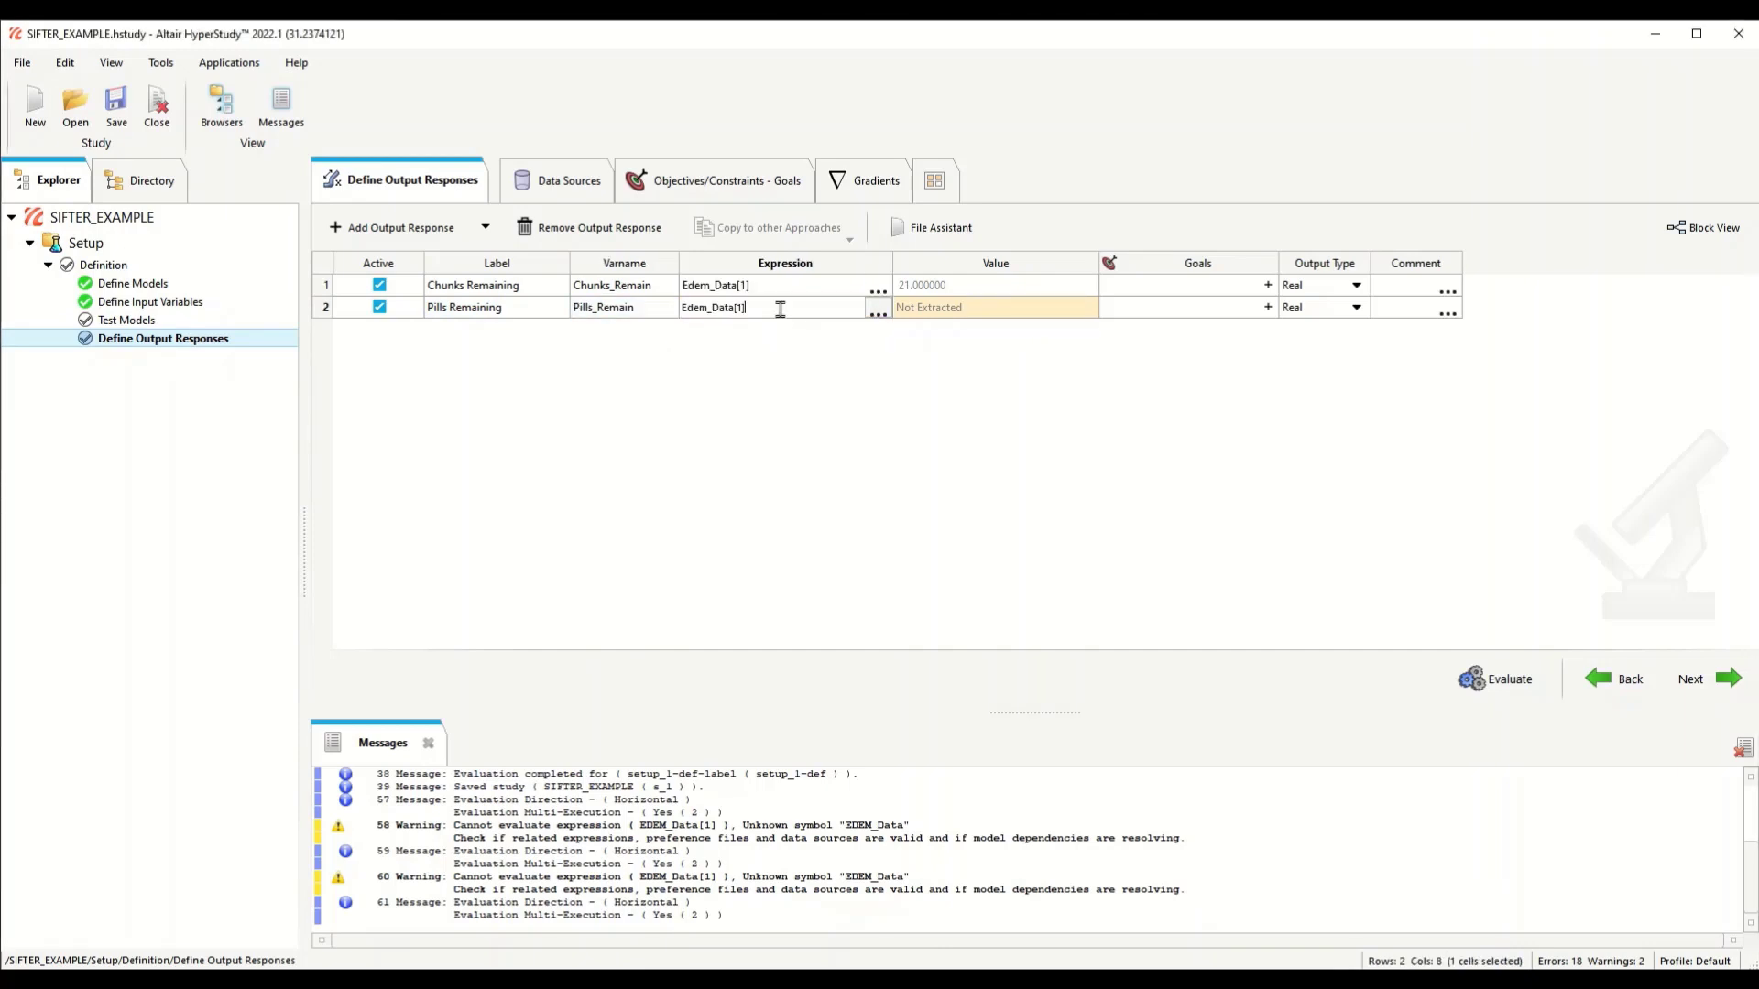
text(2])
click(1496, 678)
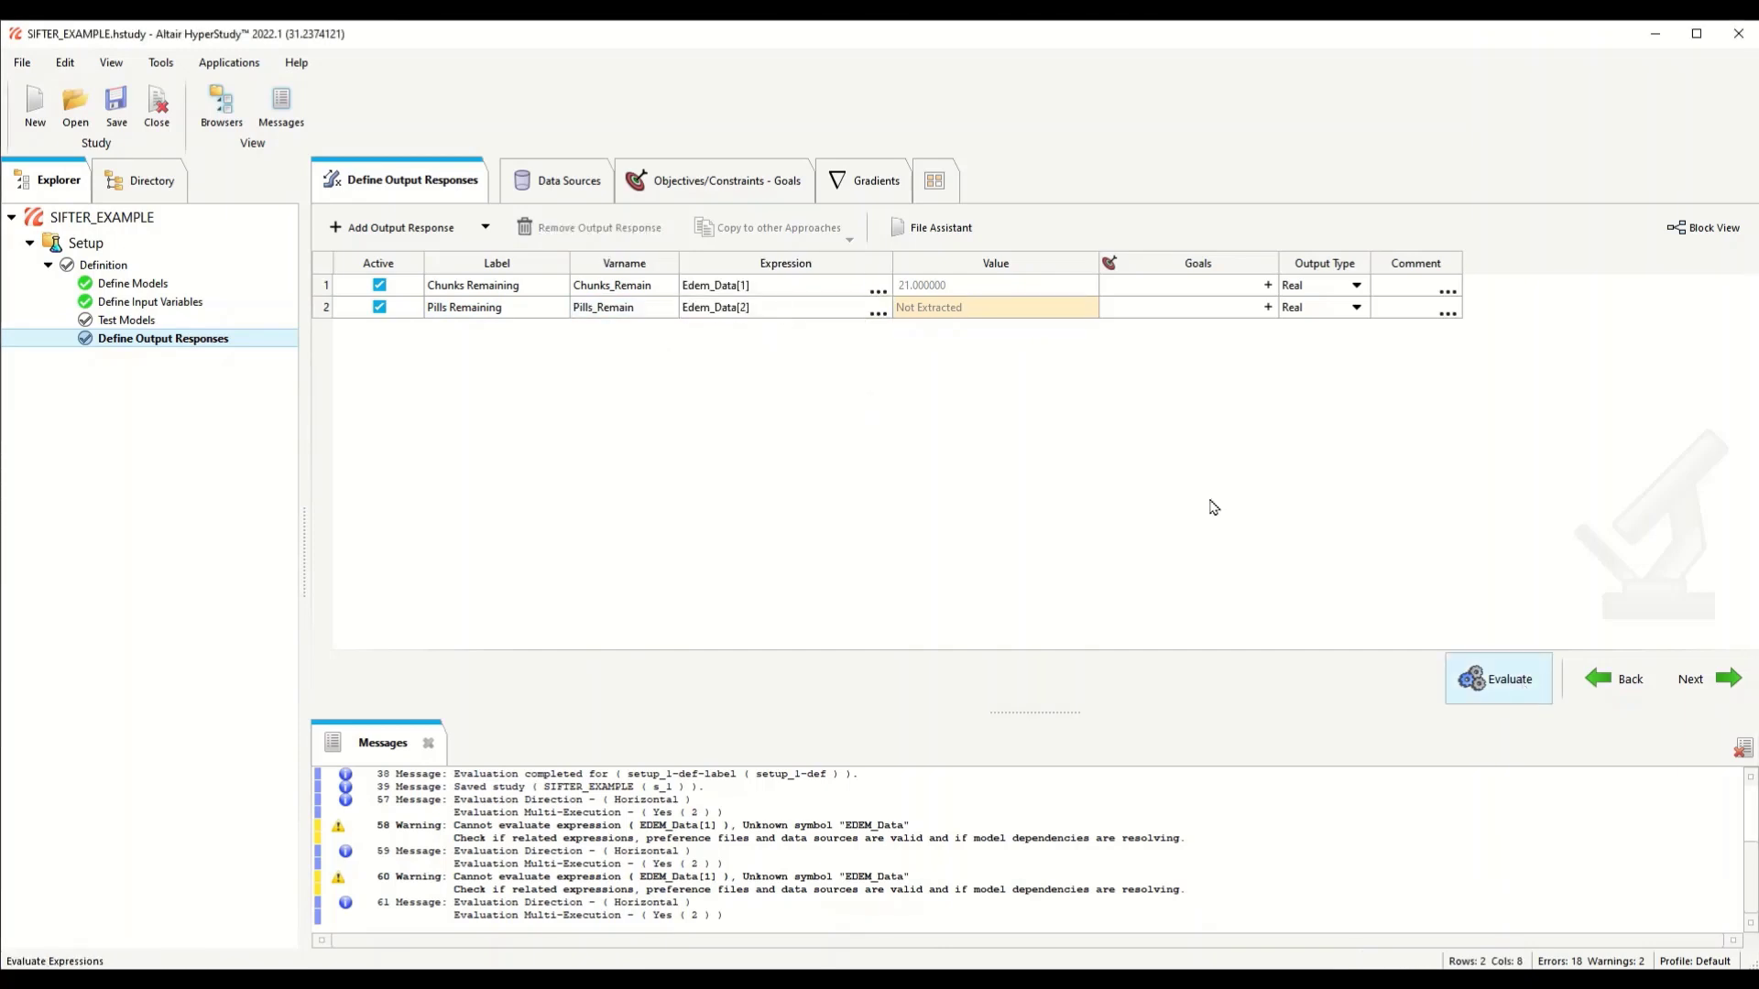
Step: Add a third output response labelled Sift Failure with the variable name Sift_Failure
click(329, 240)
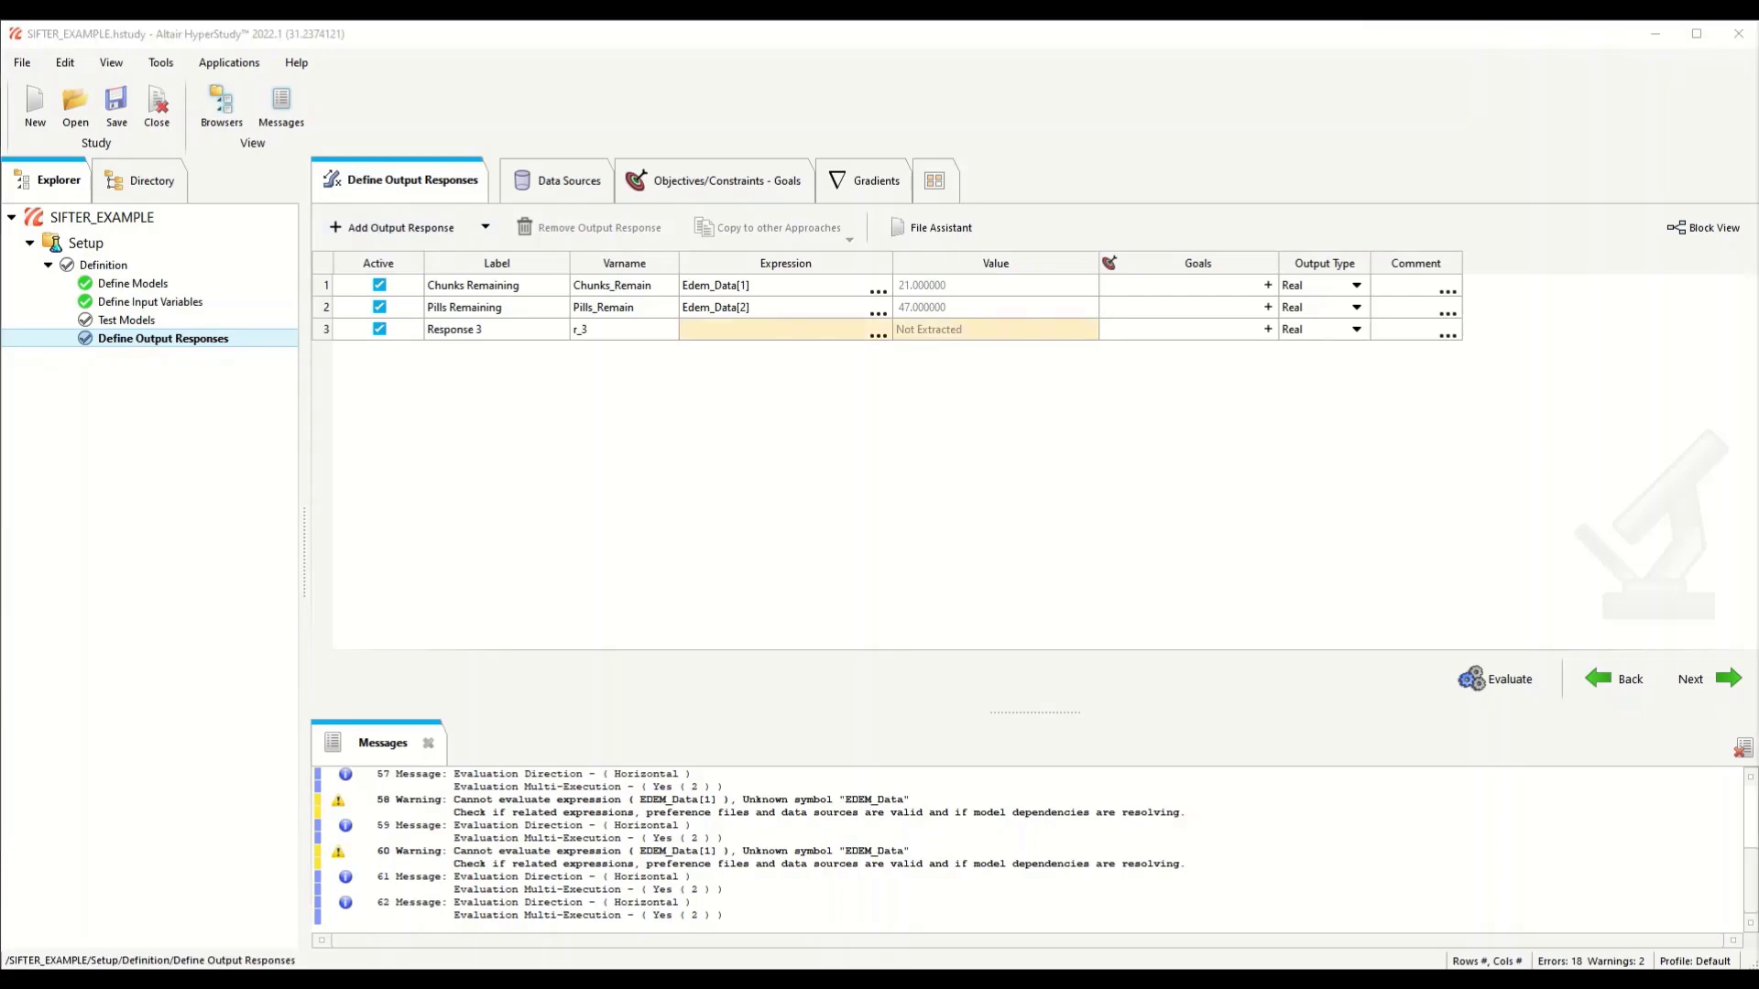
double_click(496, 330)
text(Sift Failure)
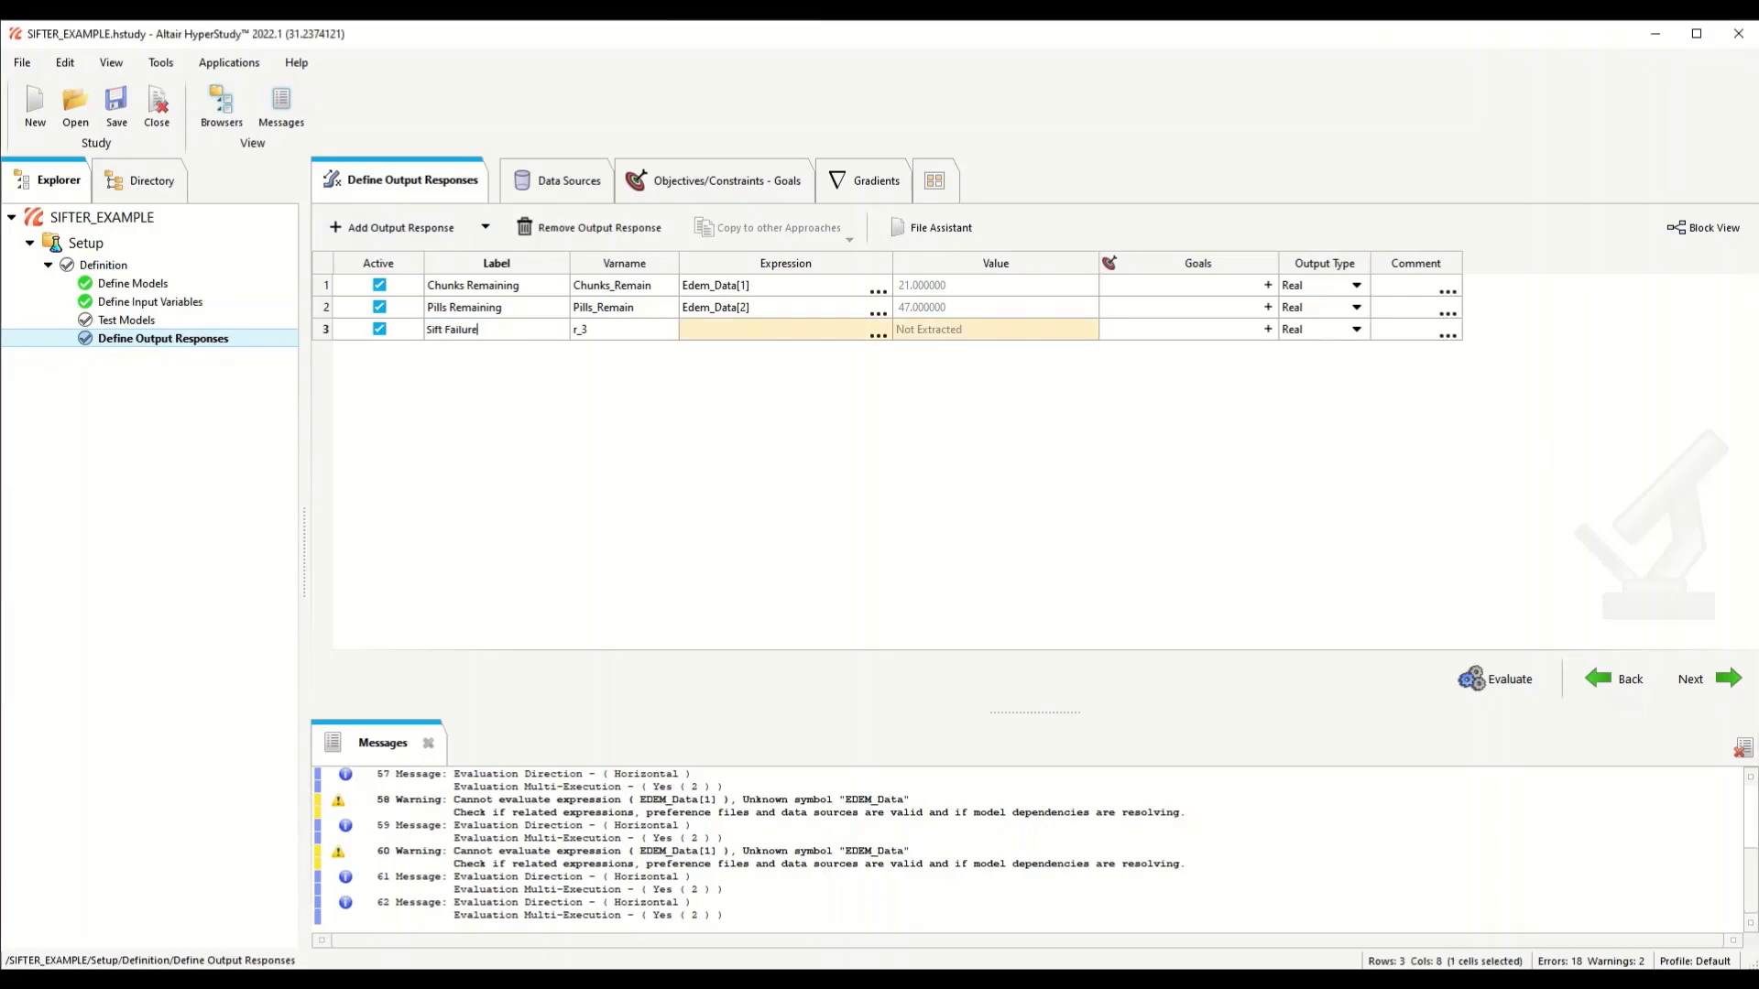
key(Return)
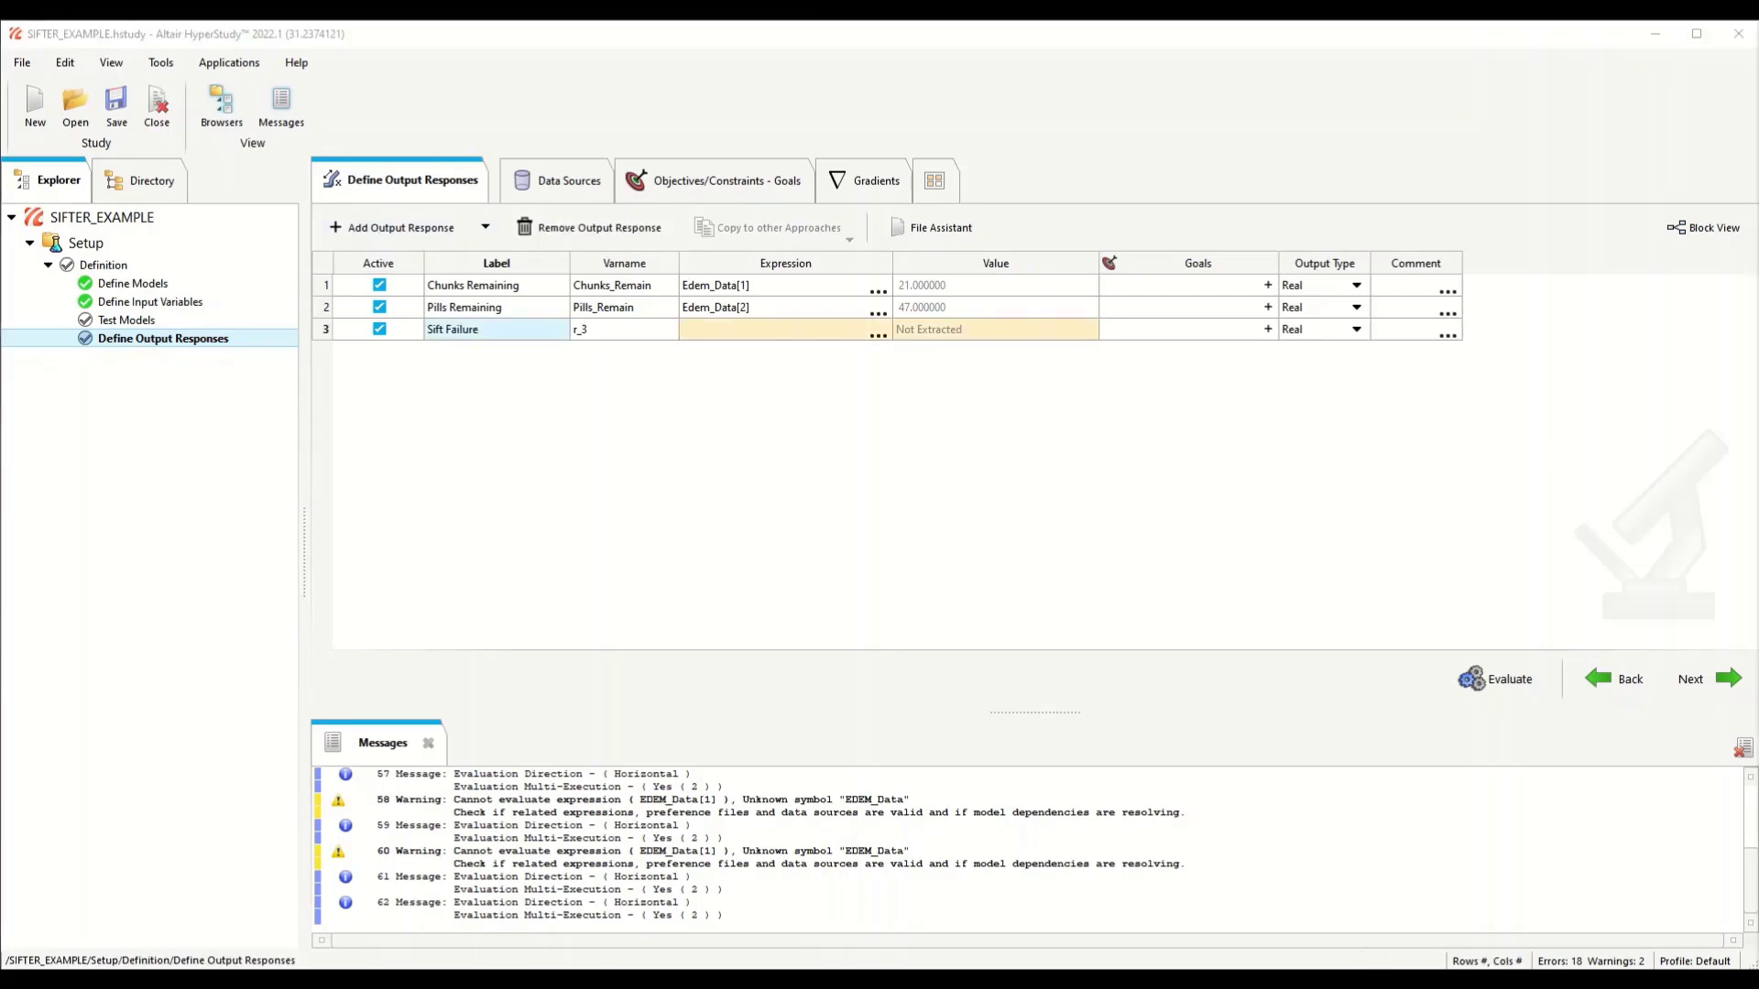
double_click(621, 330)
text(Sift_Failure)
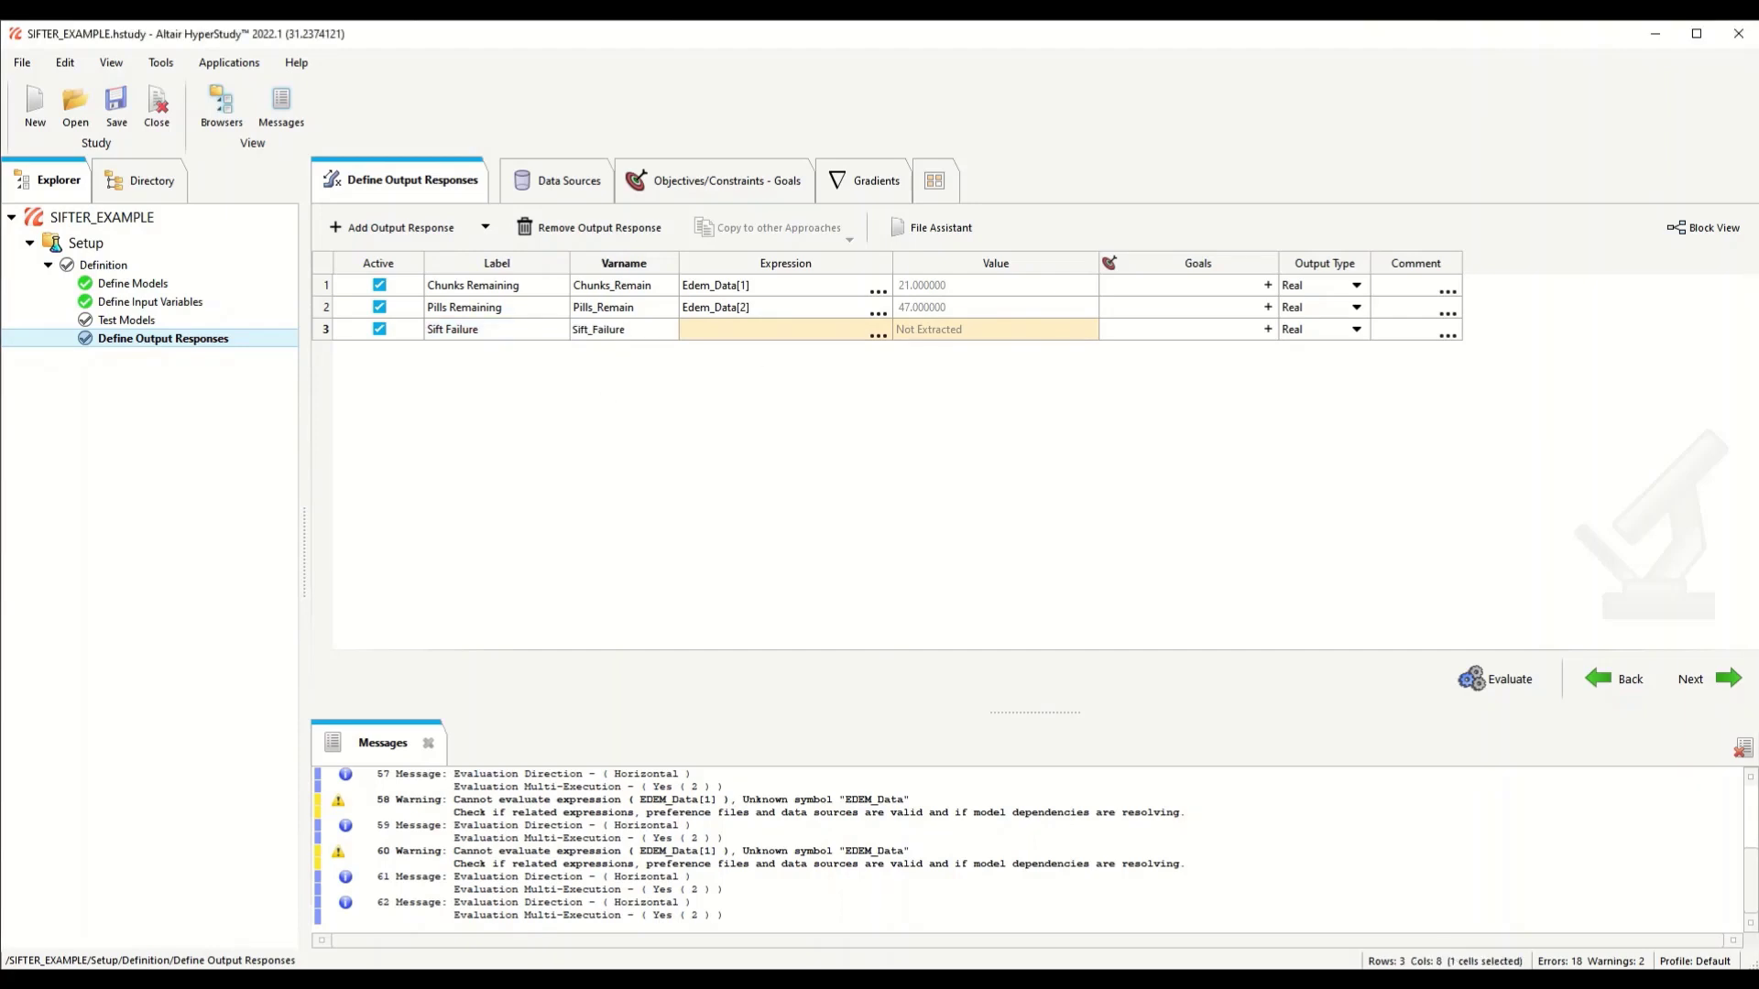
Step: Copy the Pills Remaining expression to Sift Failure, change it to Edem_Data[3] and evaluate it
double_click(785, 309)
key(ctrl+c)
double_click(781, 330)
key(ctrl+v)
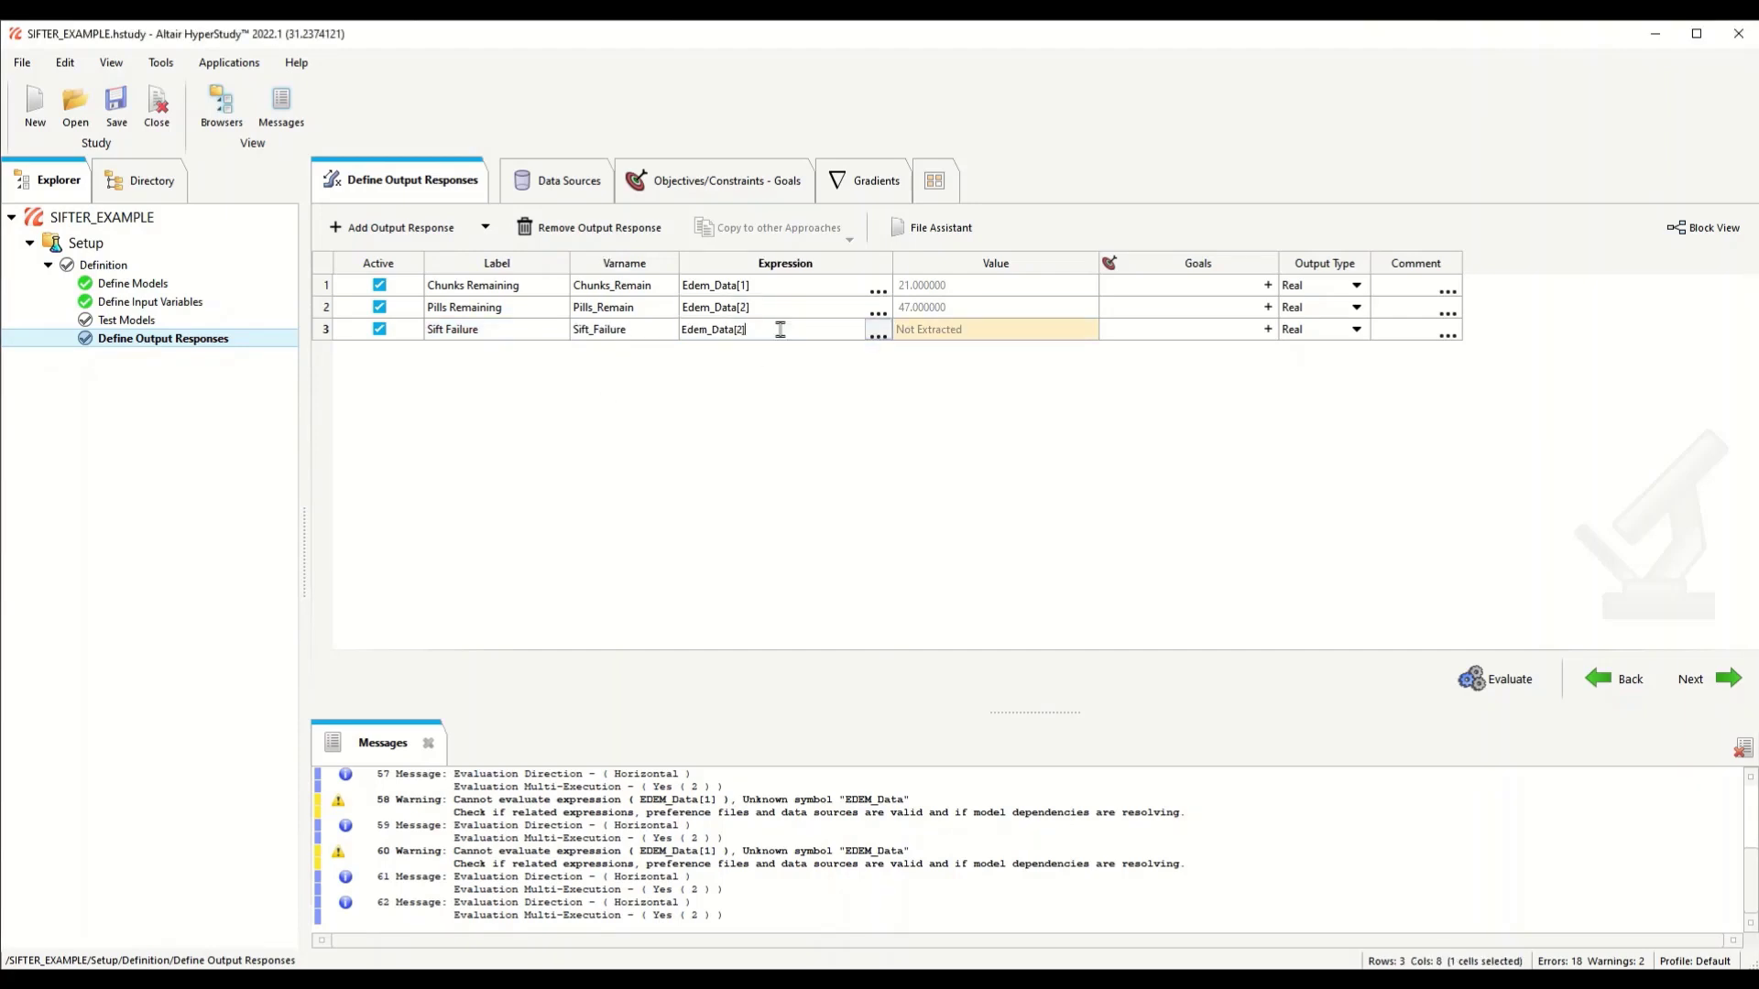
key(BackSpace)
text(3])
key(Return)
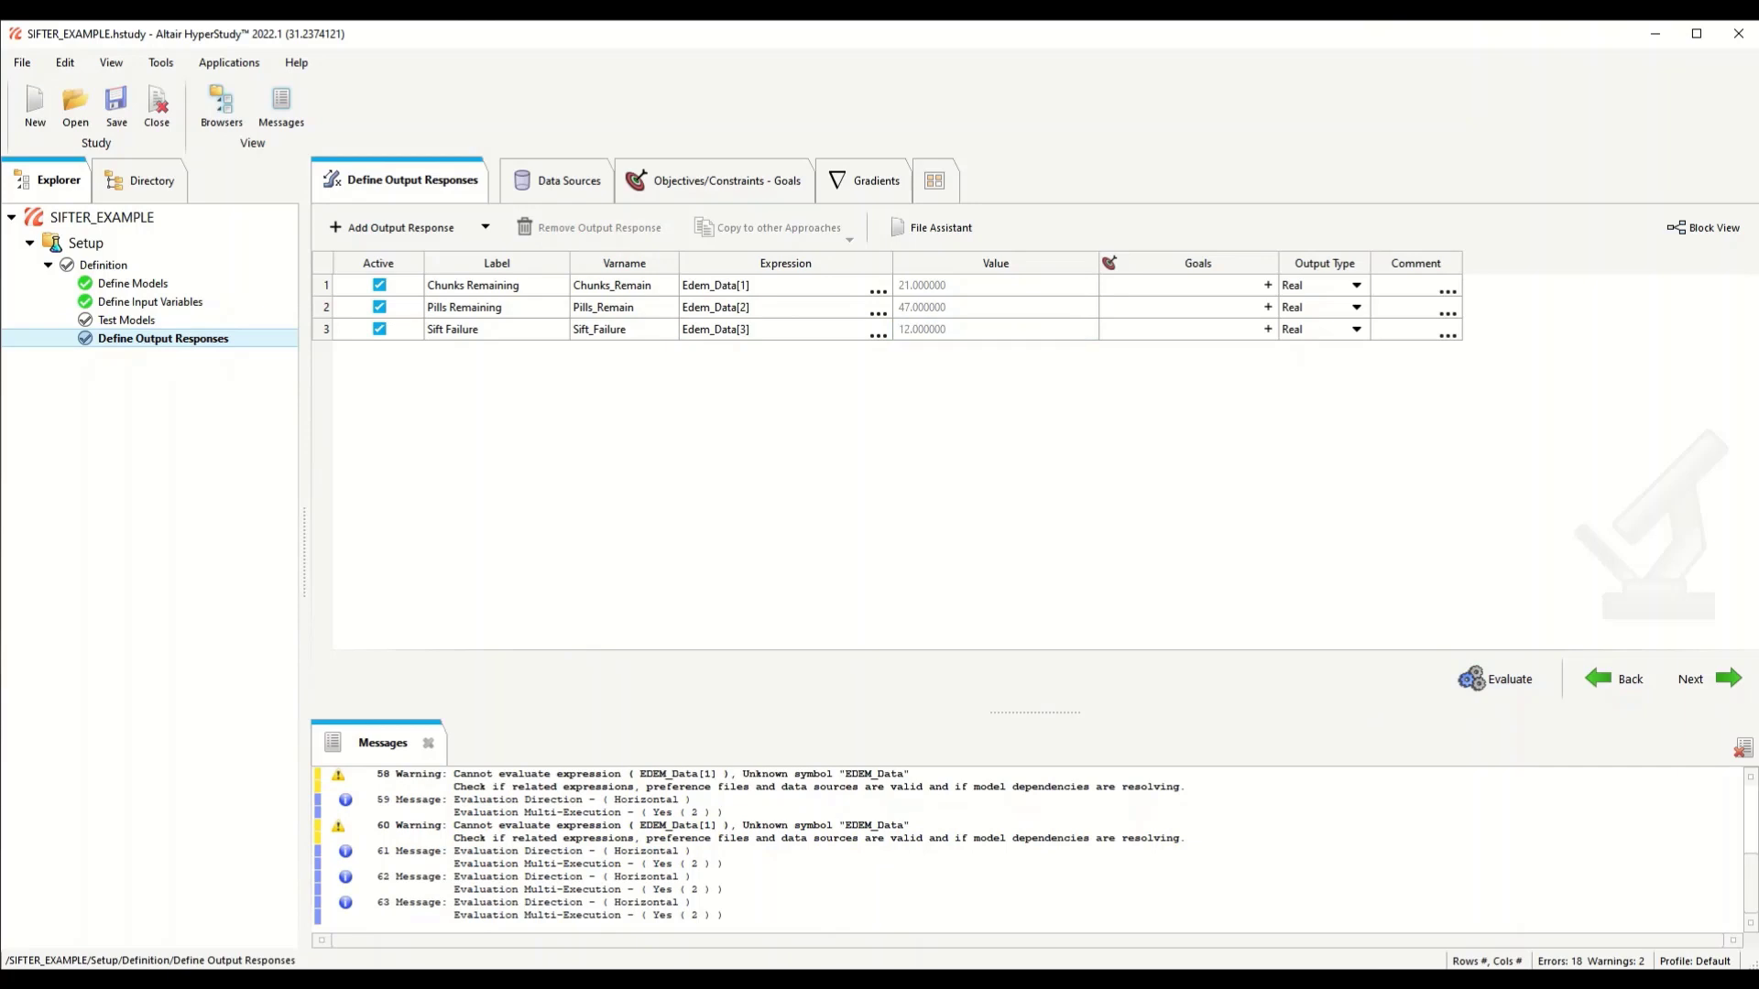
Step: Add a fourth output response labelled Vertical Amplitude of Drum with the variable name Vert_Amp
click(394, 228)
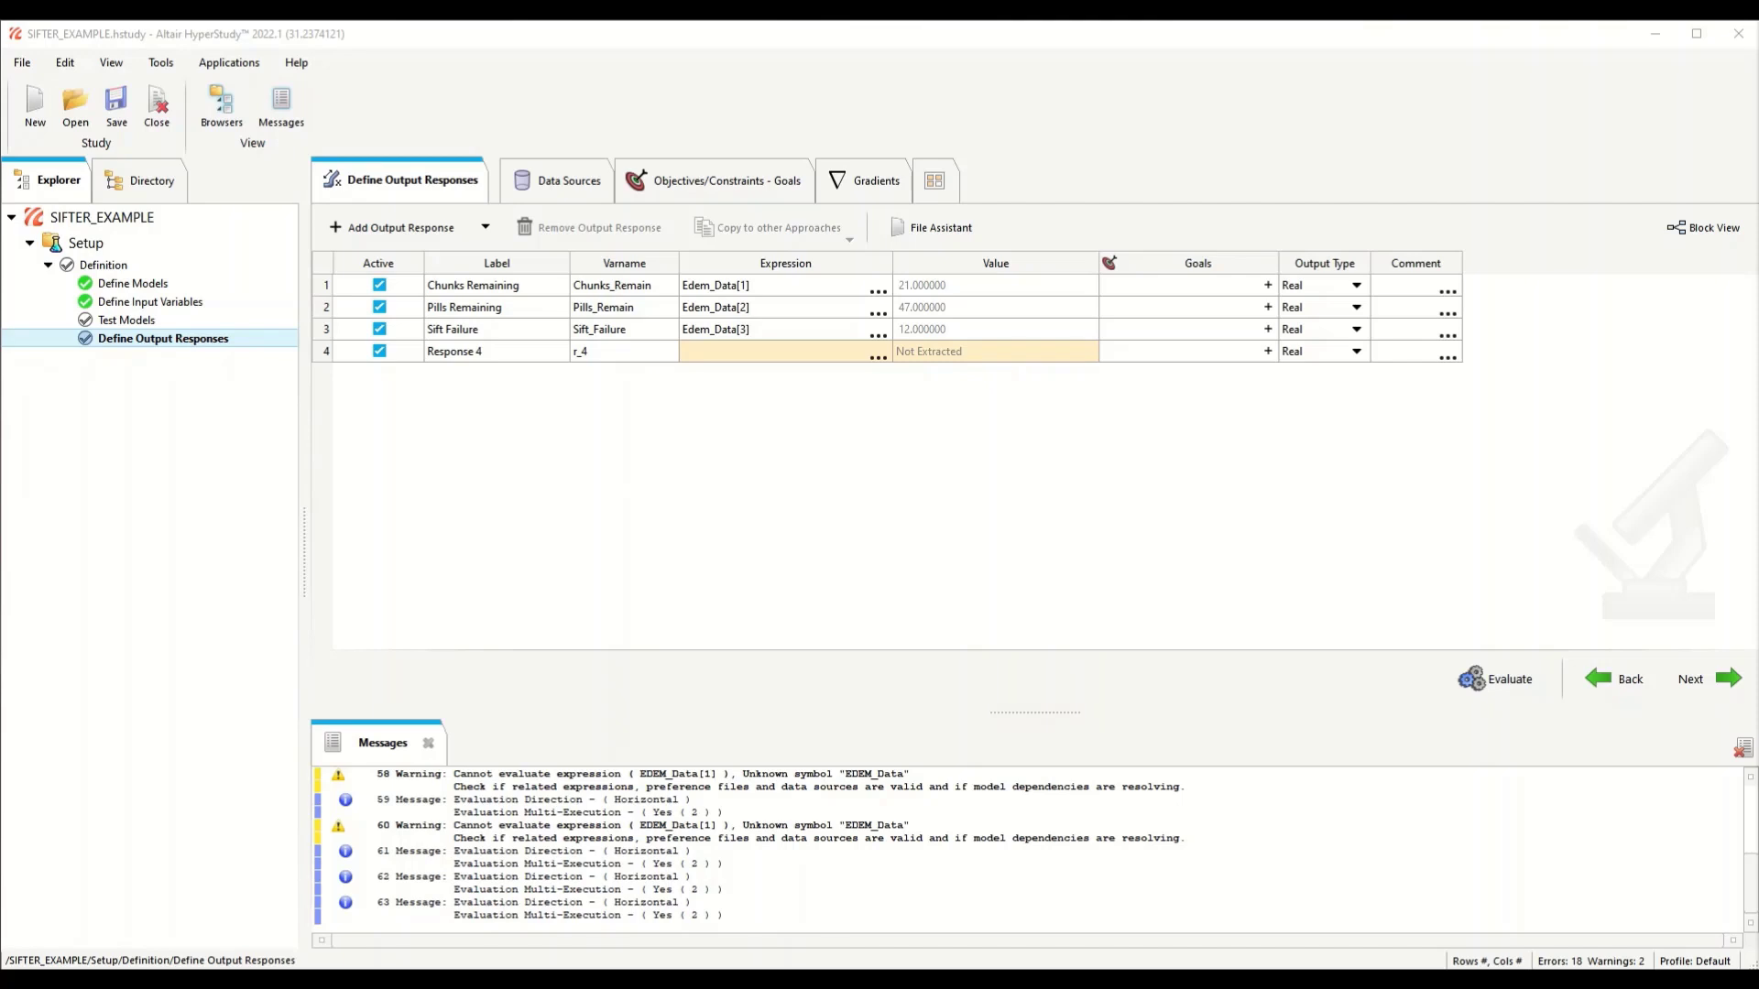
click(844, 452)
double_click(514, 356)
text(Vertical Amplitude of Drum)
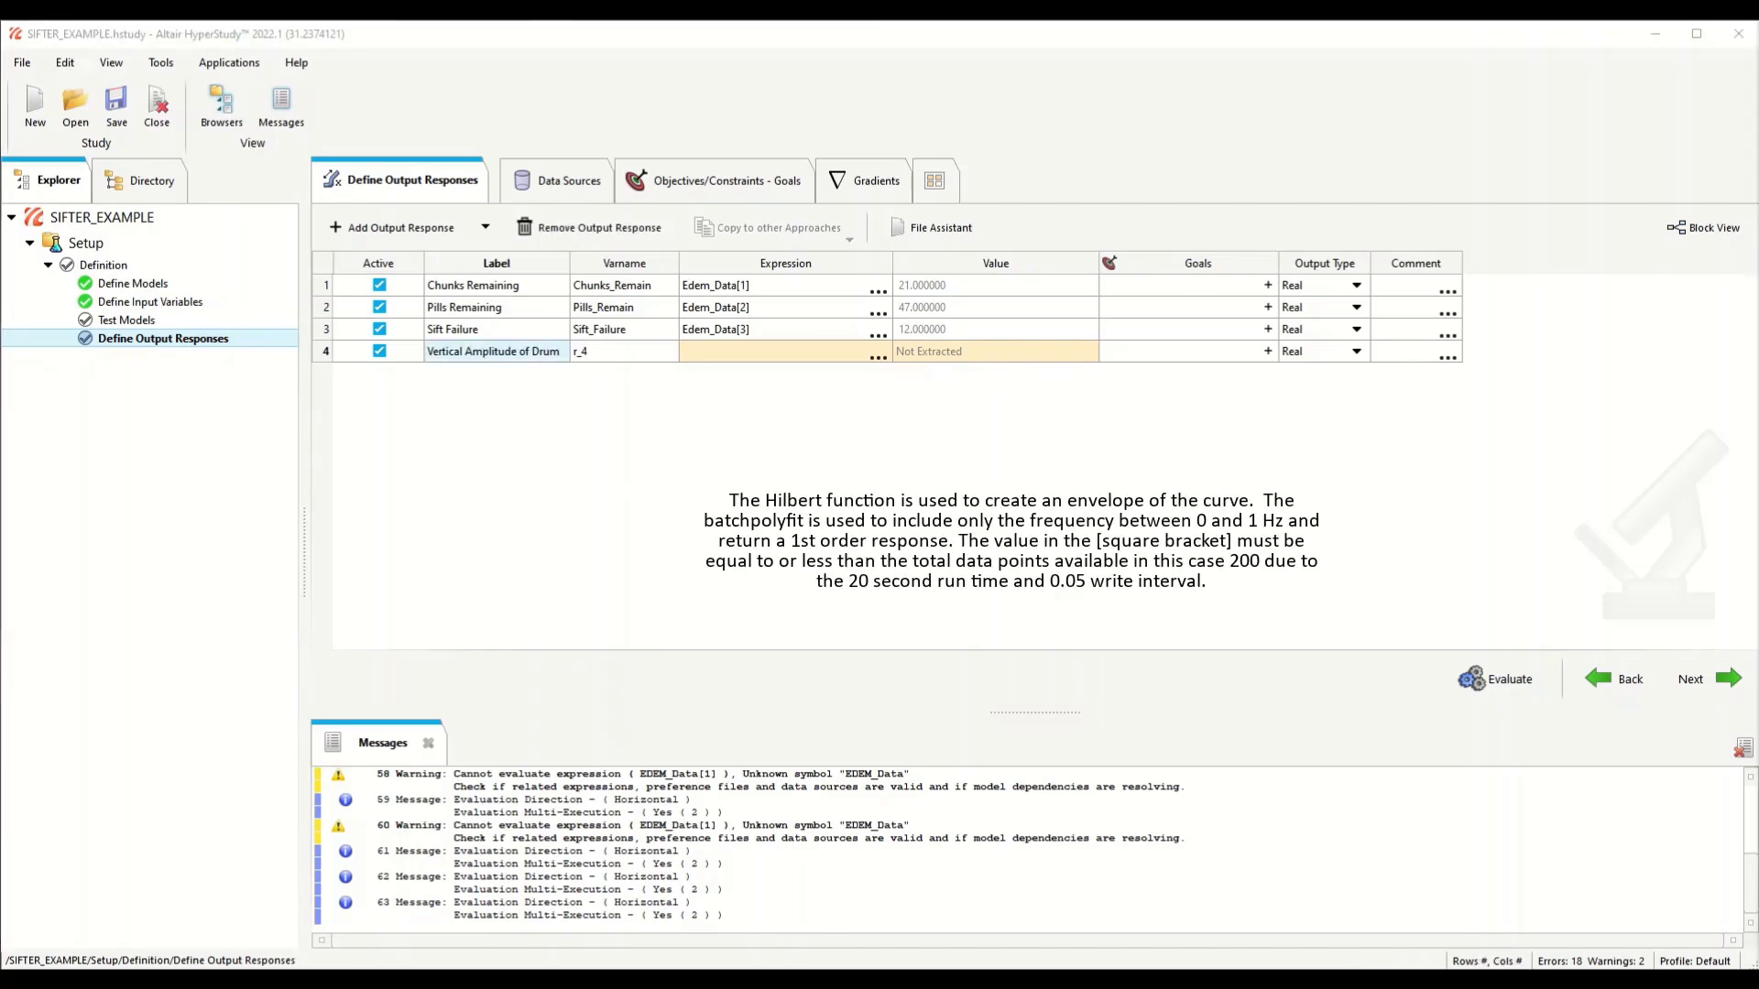
key(Tab)
text(Vert_Amp)
key(Return)
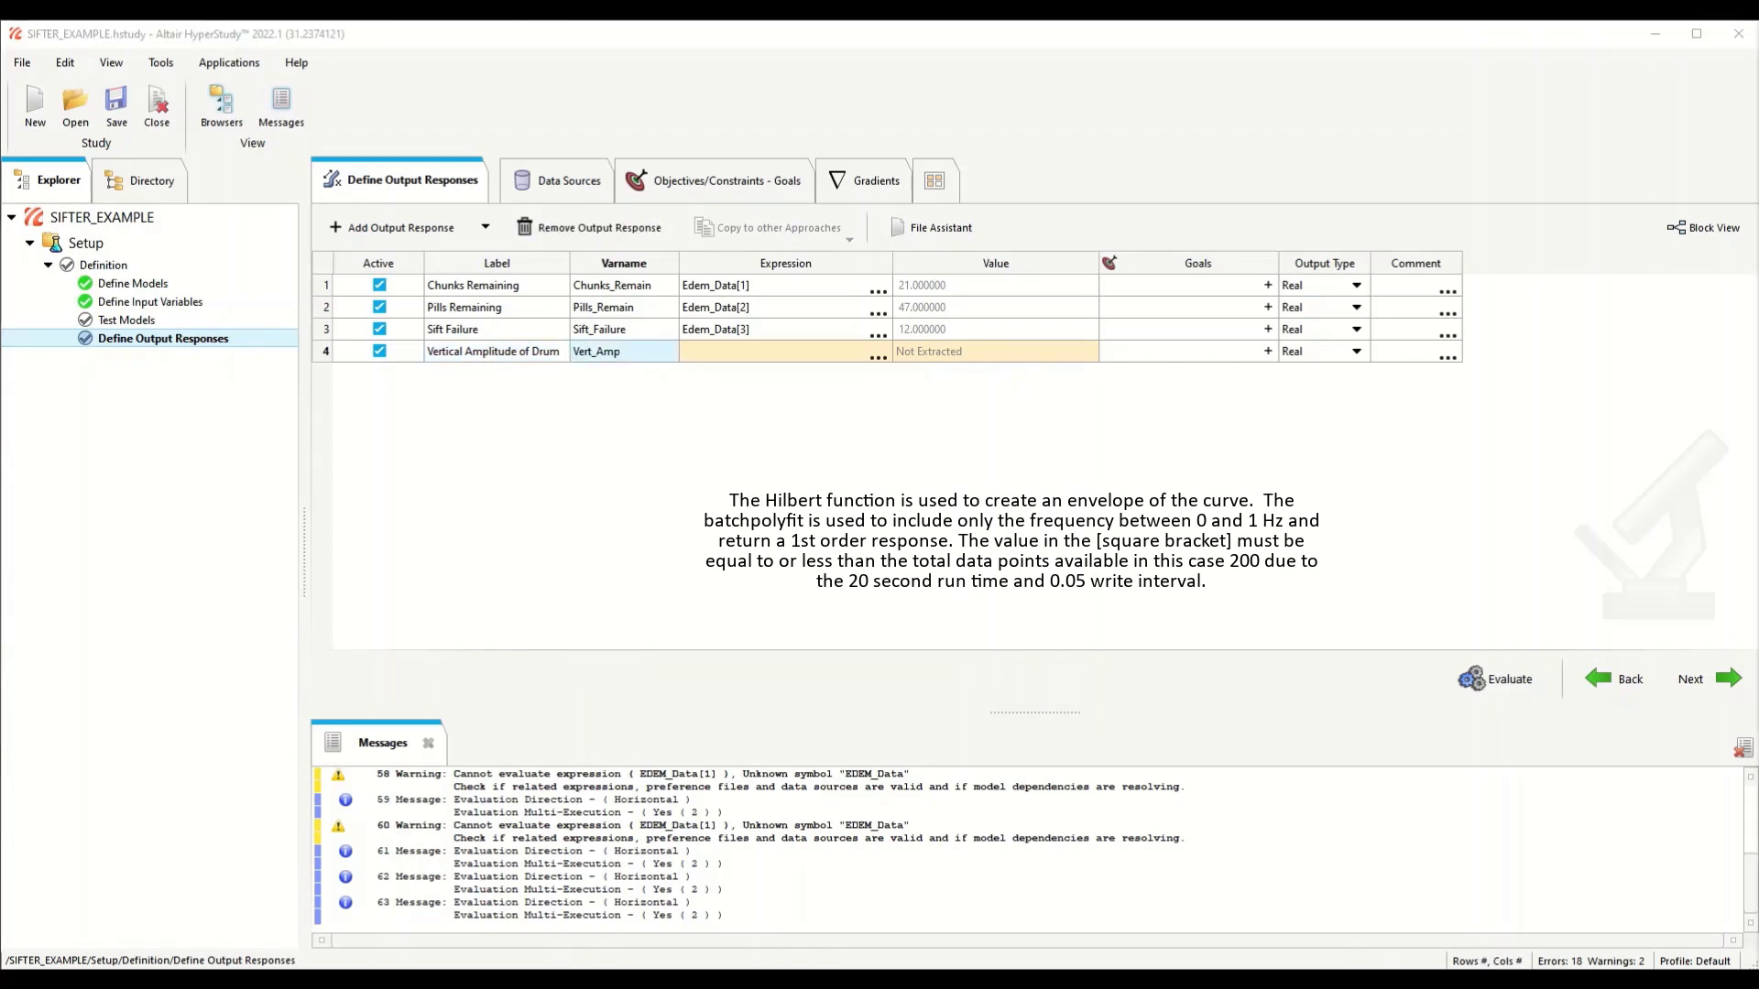
Step: Set the Vert_Amp expression to batchpolyfit(Time,hilbert((sifter_z - mean(sifter_z[0,50]))),0,1,1)[2000], widen the expression column and evaluate
double_click(809, 354)
key(ctrl+v)
click(924, 491)
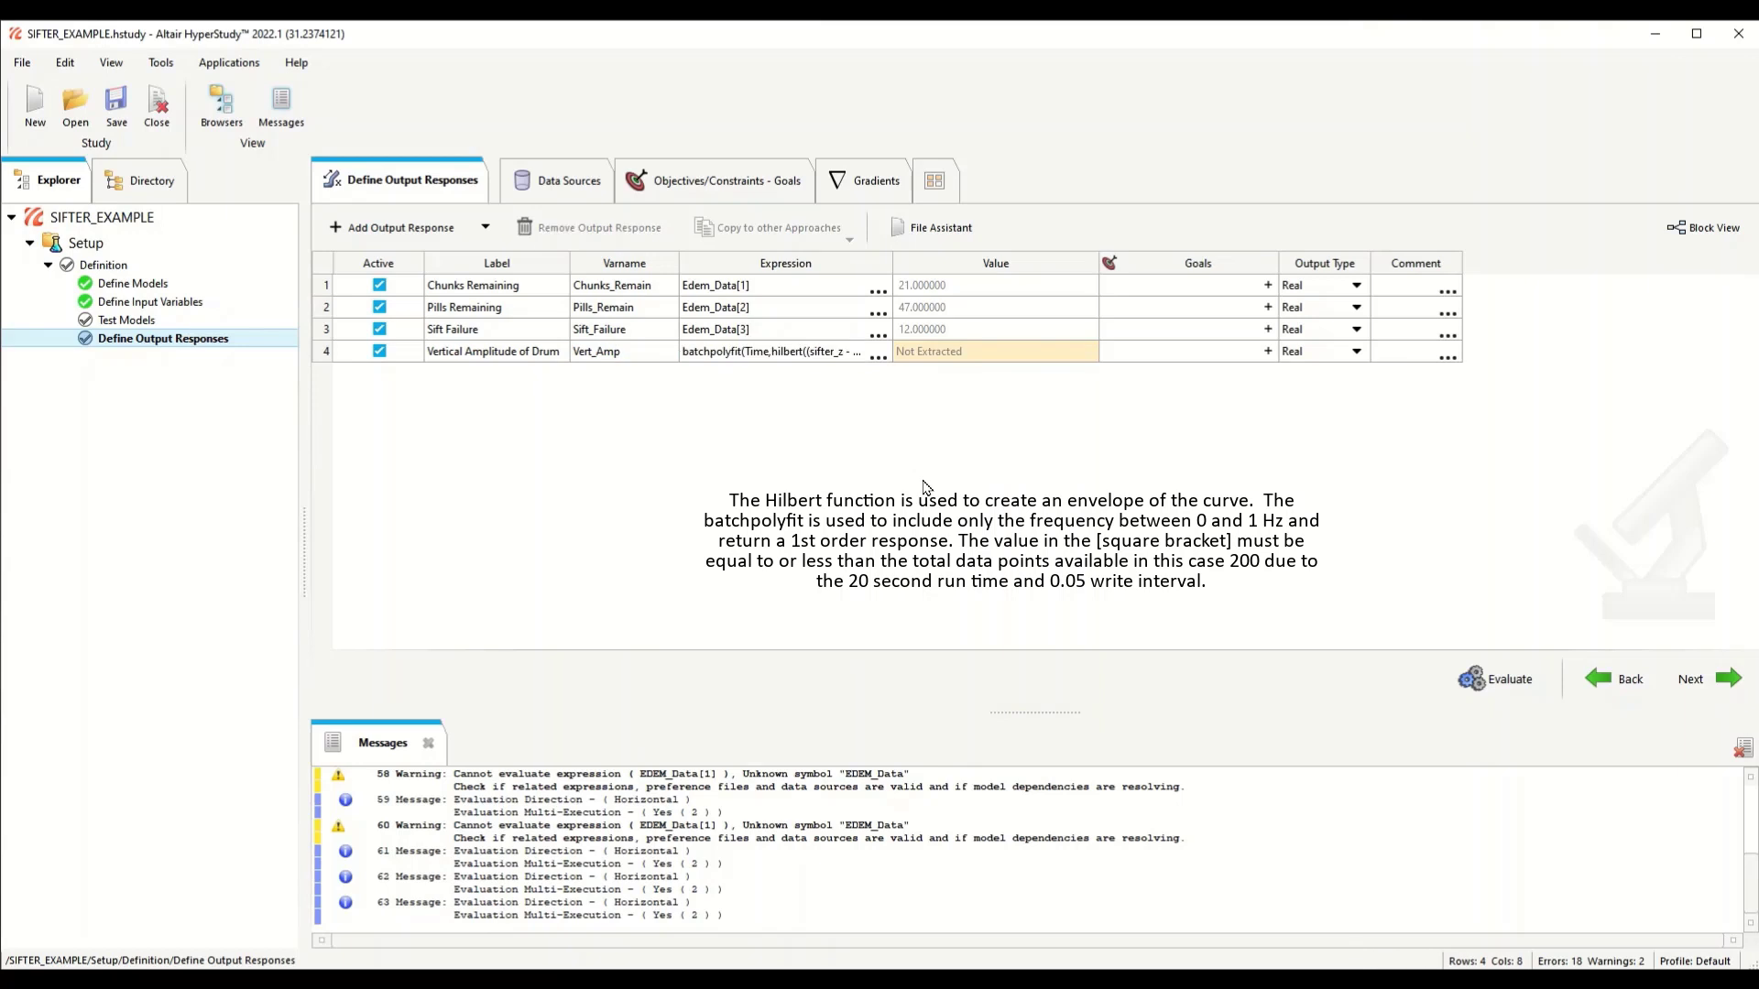
double_click(891, 260)
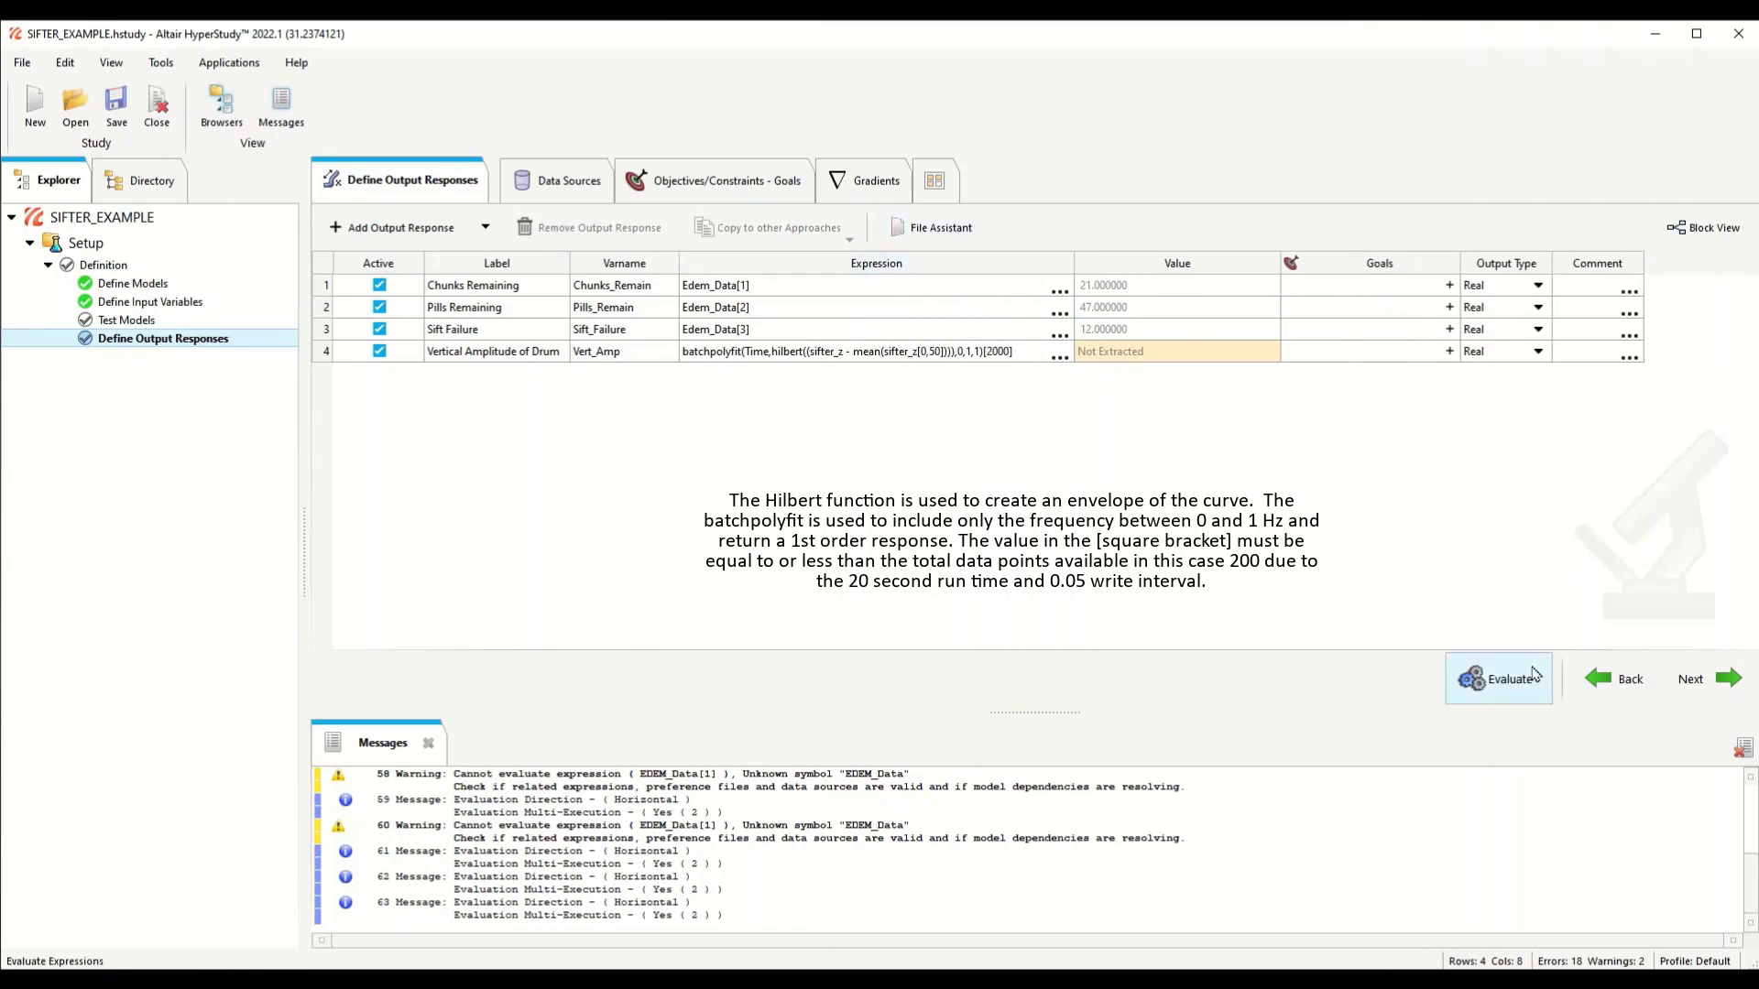
click(1493, 679)
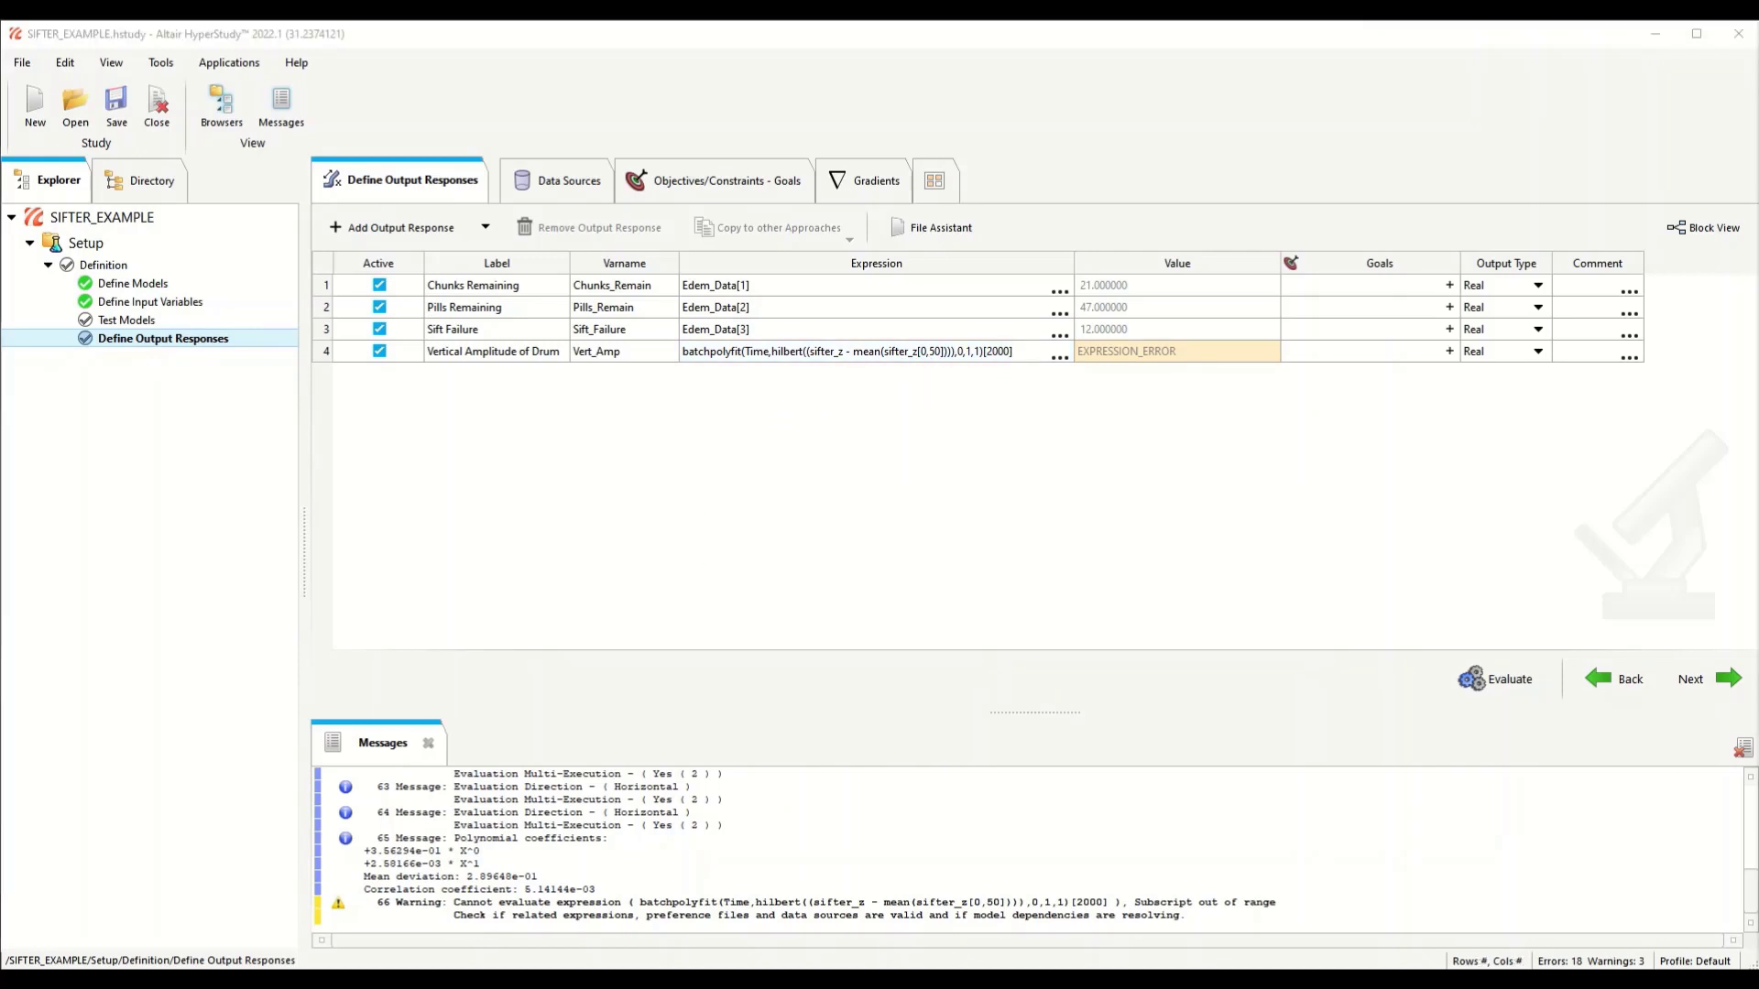
Step: Add two more output responses and label the fifth Horizontal Amplitude of Drum with the variable name Horz_Amp
click(400, 228)
click(407, 231)
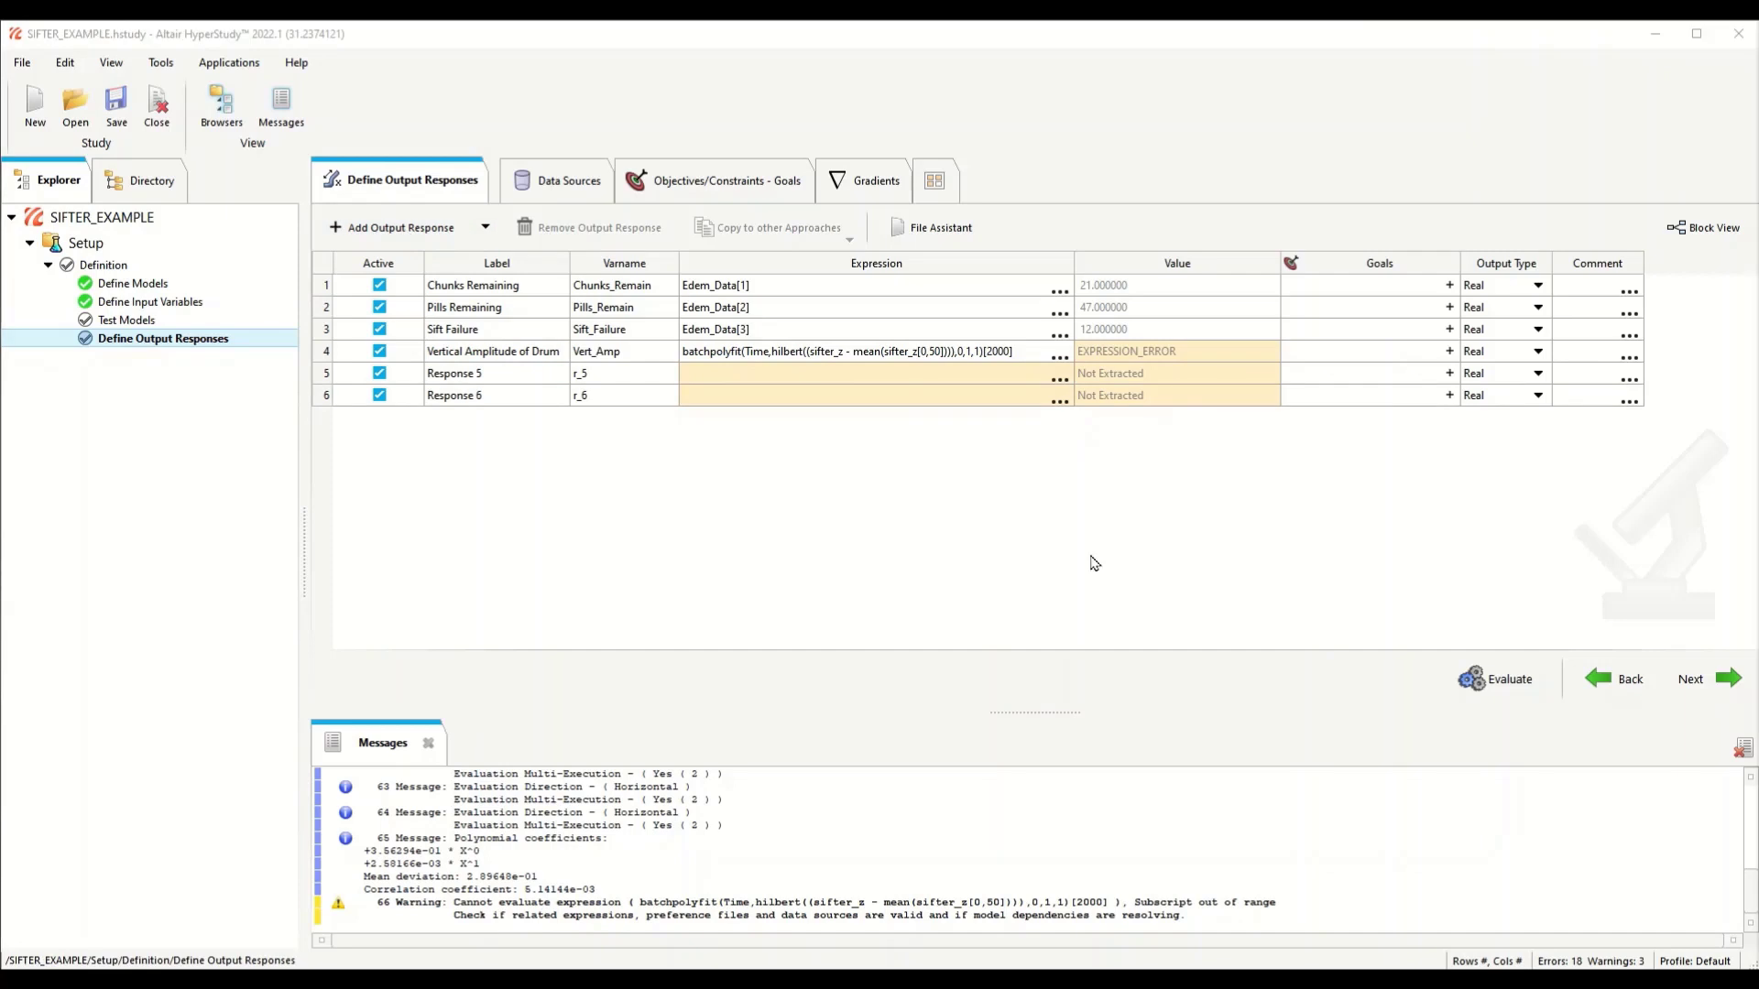
double_click(516, 372)
key(ctrl+v)
key(Return)
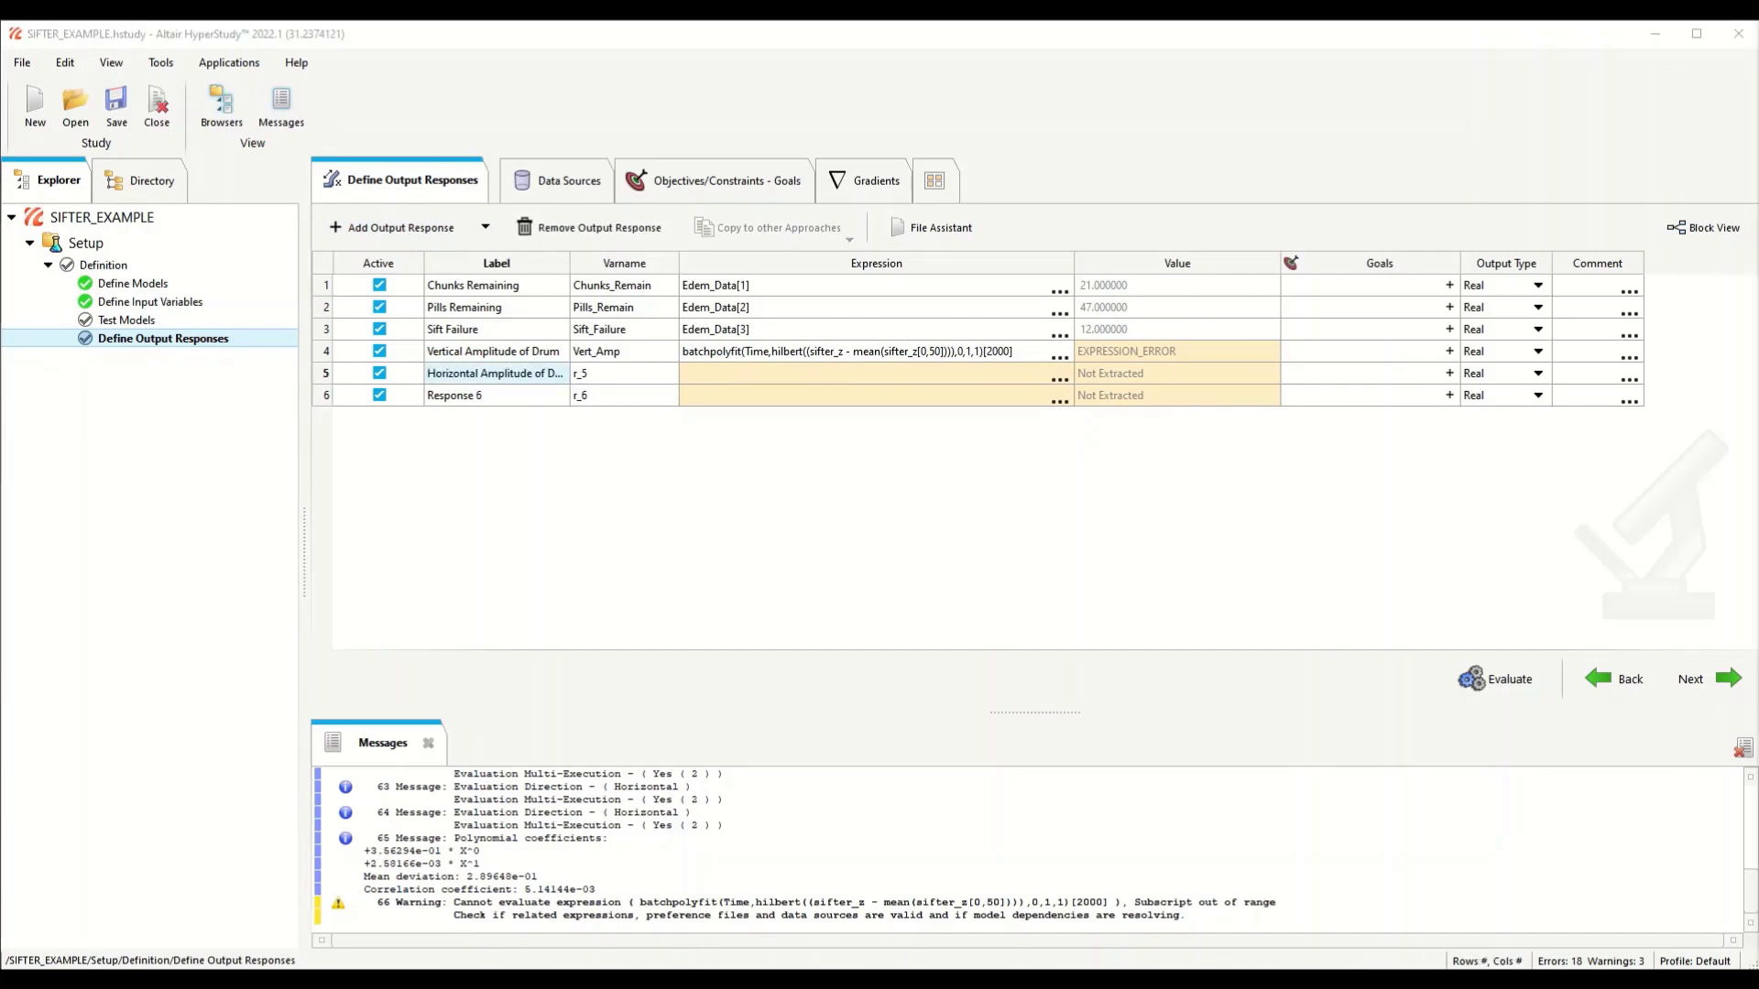
double_click(625, 374)
key(ctrl+v)
key(Return)
Step: Set the Horz_Amp expression to batchpolyfit(Time,hilbert(sifter_x),0,1,1)[2000]
double_click(935, 379)
key(ctrl+v)
key(Return)
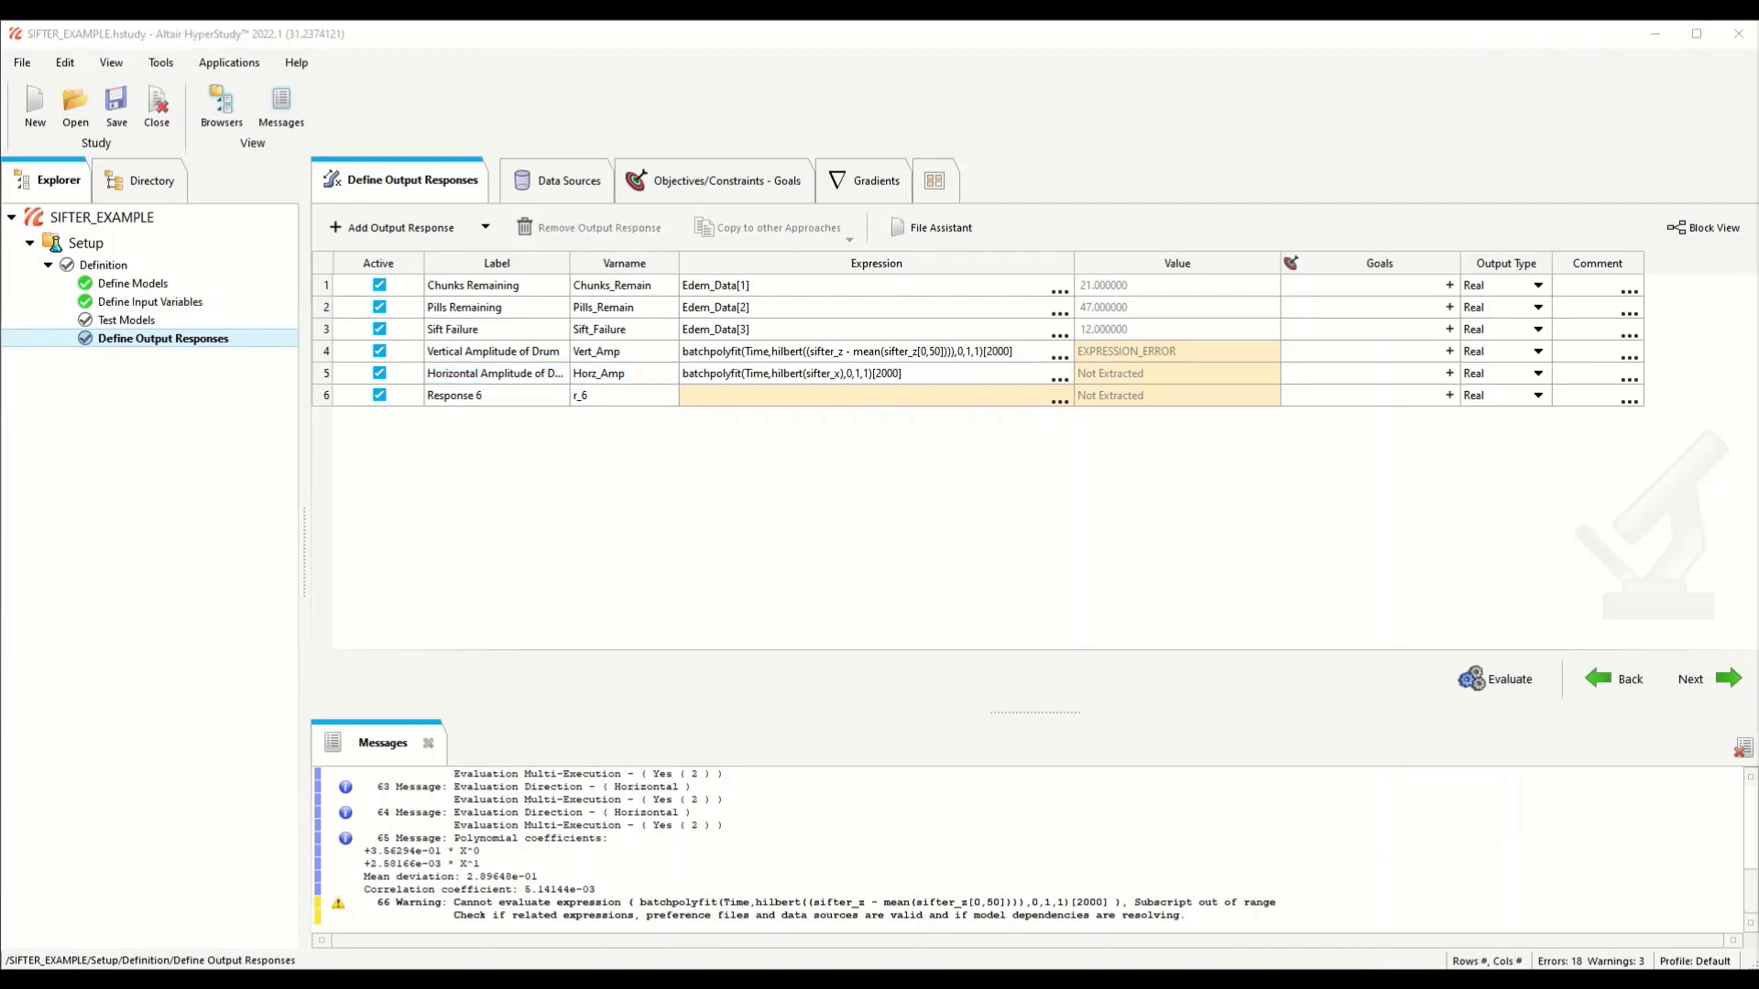
Step: Label the sixth output response Phi Angle and set its variable name to Pitch
double_click(502, 394)
text(Phi Angle)
key(Return)
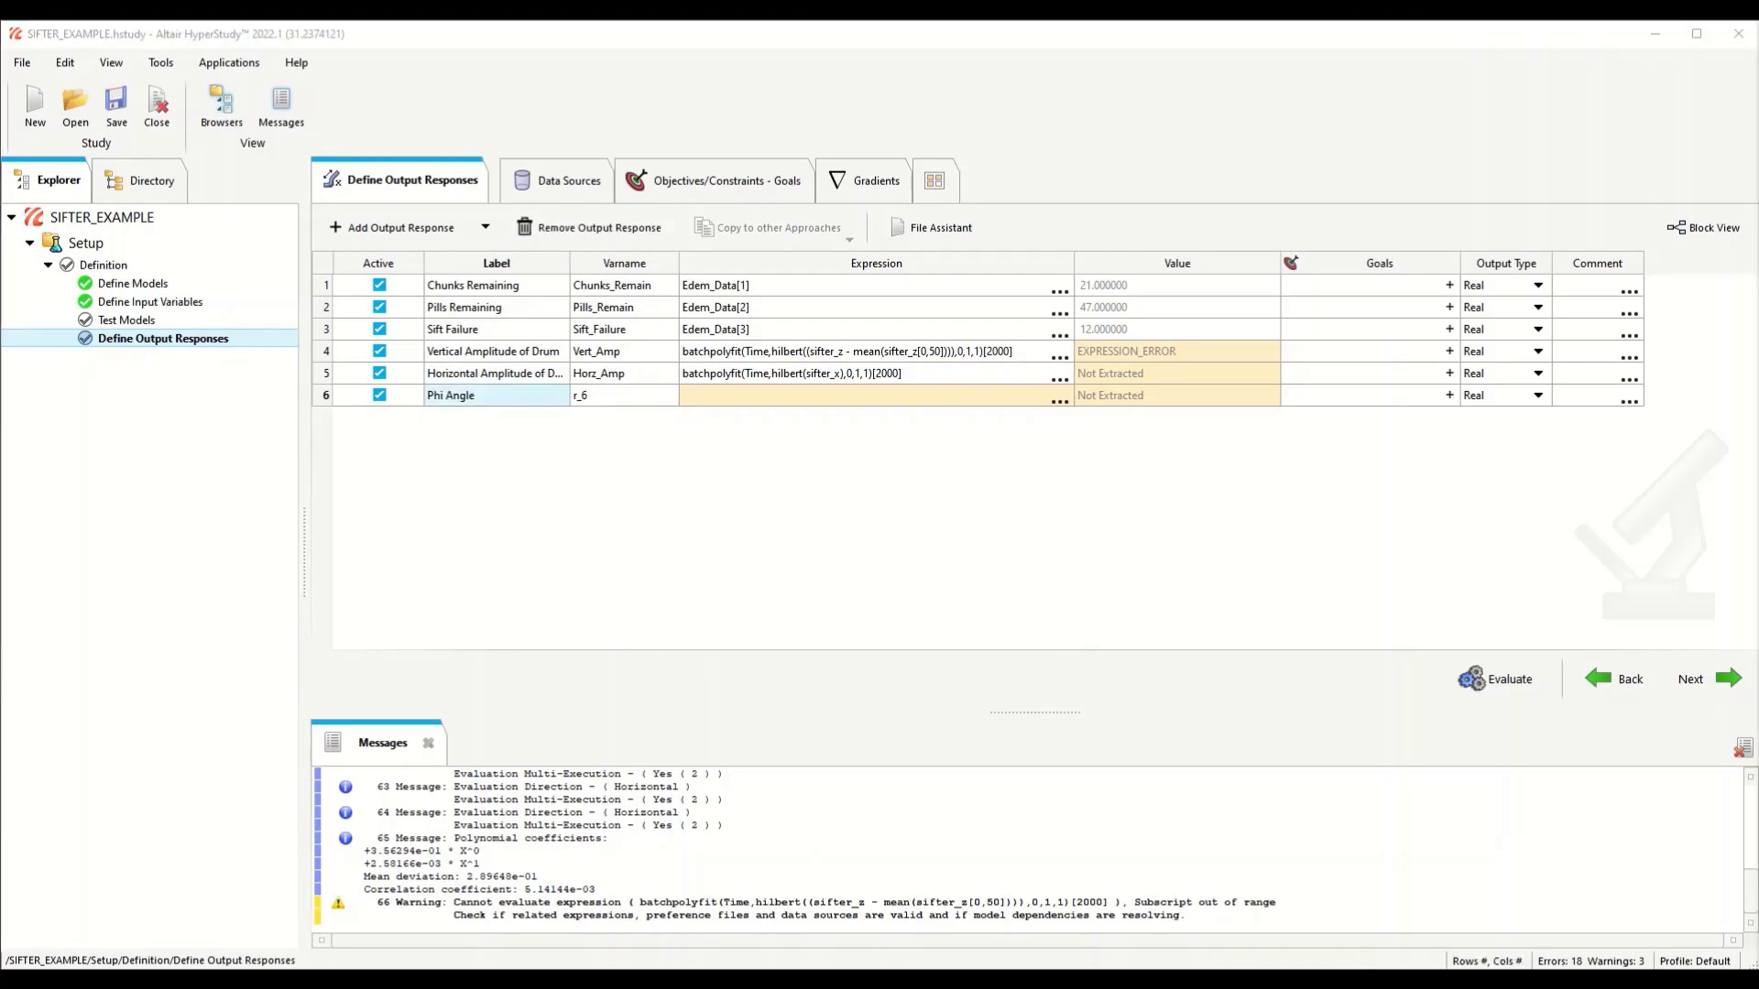
double_click(628, 394)
key(ctrl+v)
key(Return)
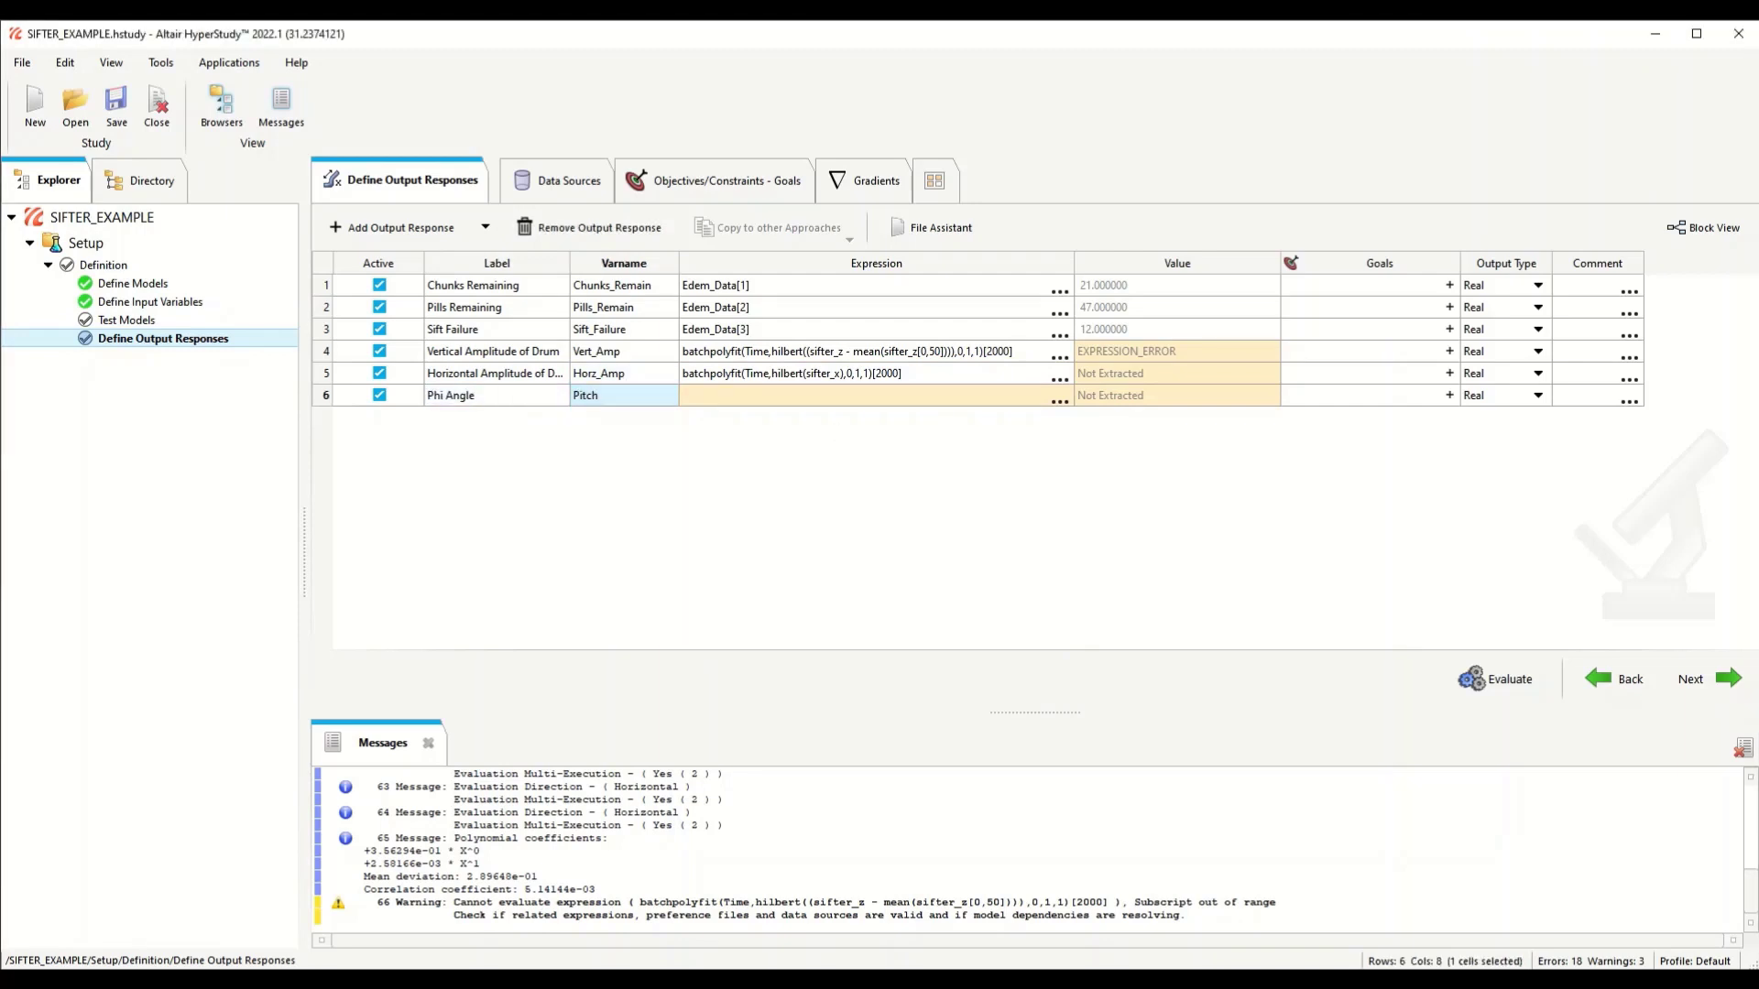
Step: Set the Pitch response expression to batchpolyfit(Time,hilbert((sifter_phi * 57.3)),0,1,1)[2000]
double_click(774, 399)
key(ctrl+v)
key(Return)
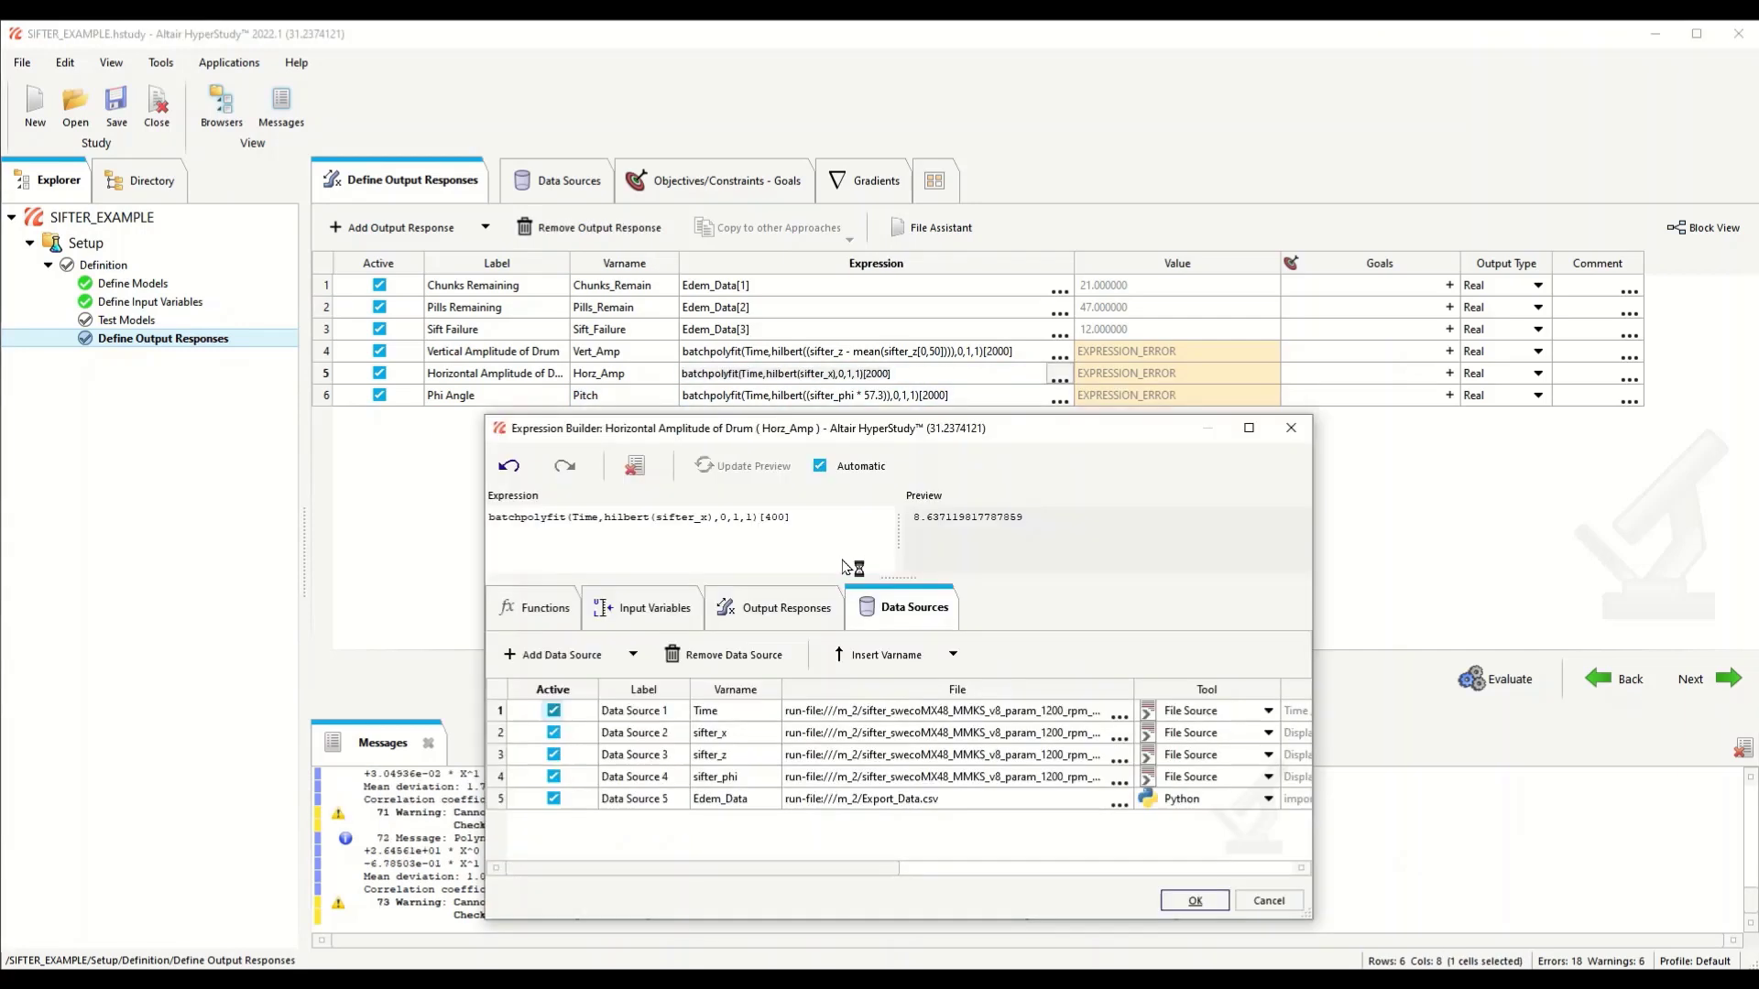
Step: Set the final subscript to [400] in the Horz_Amp, Vert_Amp and Pitch expressions and evaluate the output responses
drag(785, 519, 766, 520)
click(1196, 901)
double_click(987, 355)
click(987, 358)
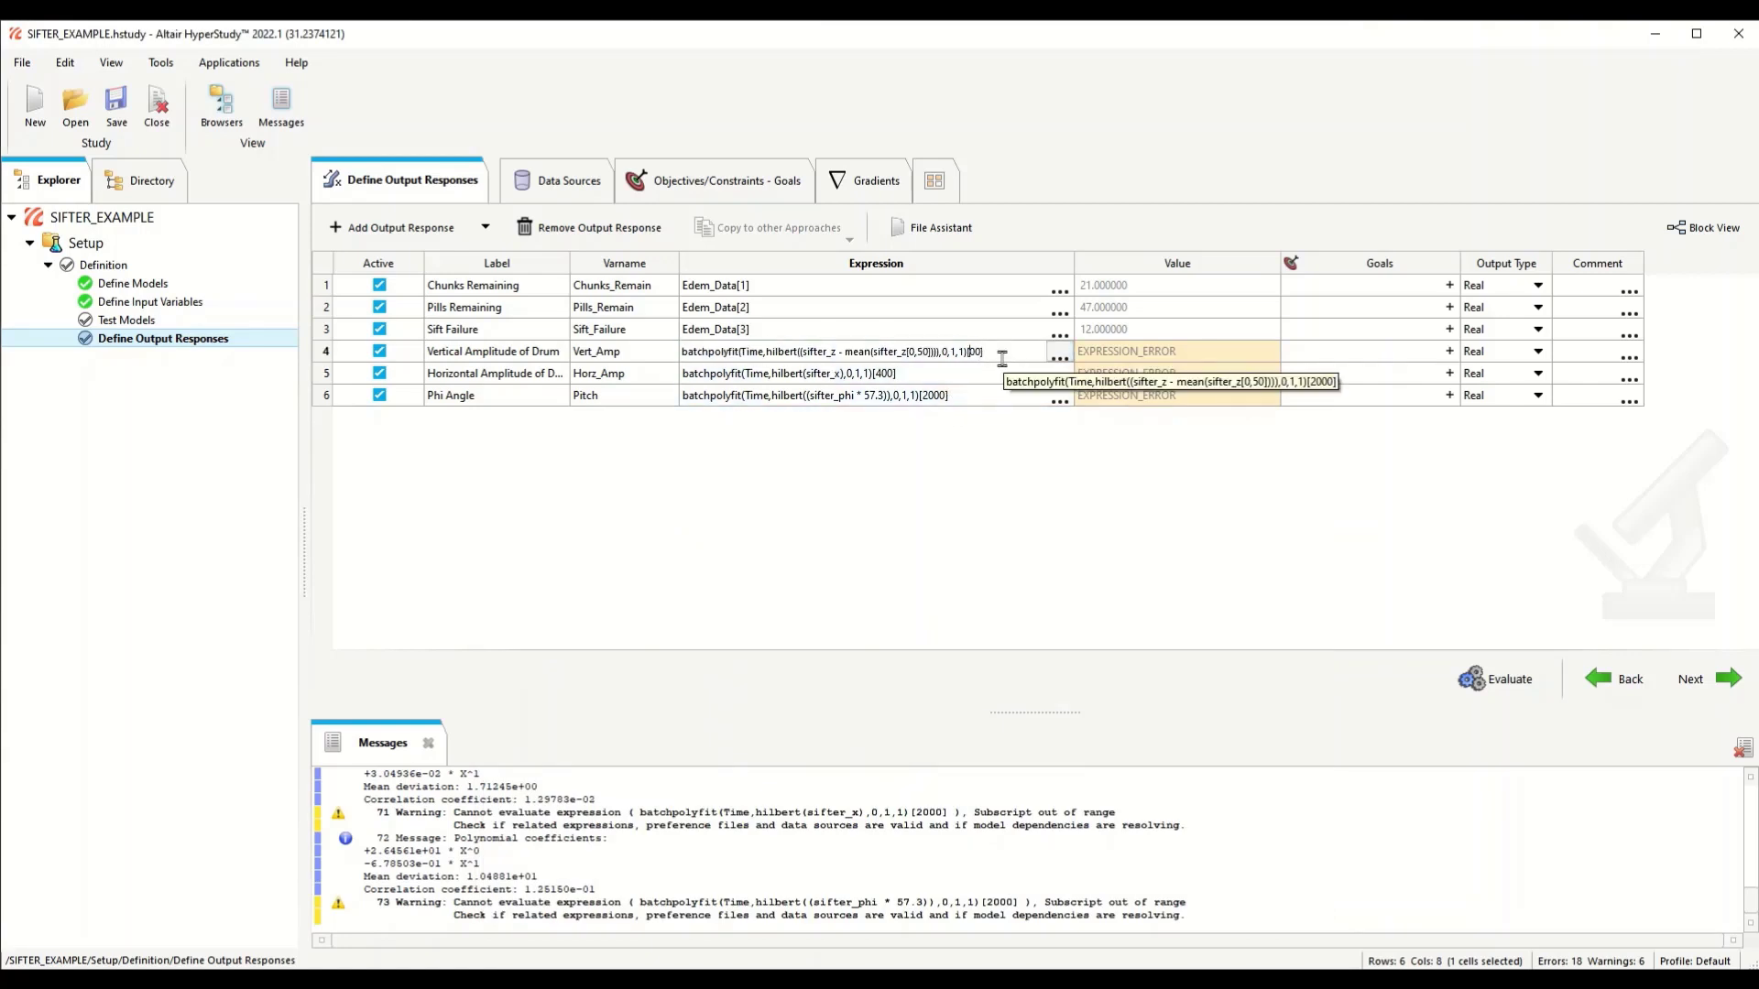
double_click(941, 396)
click(959, 394)
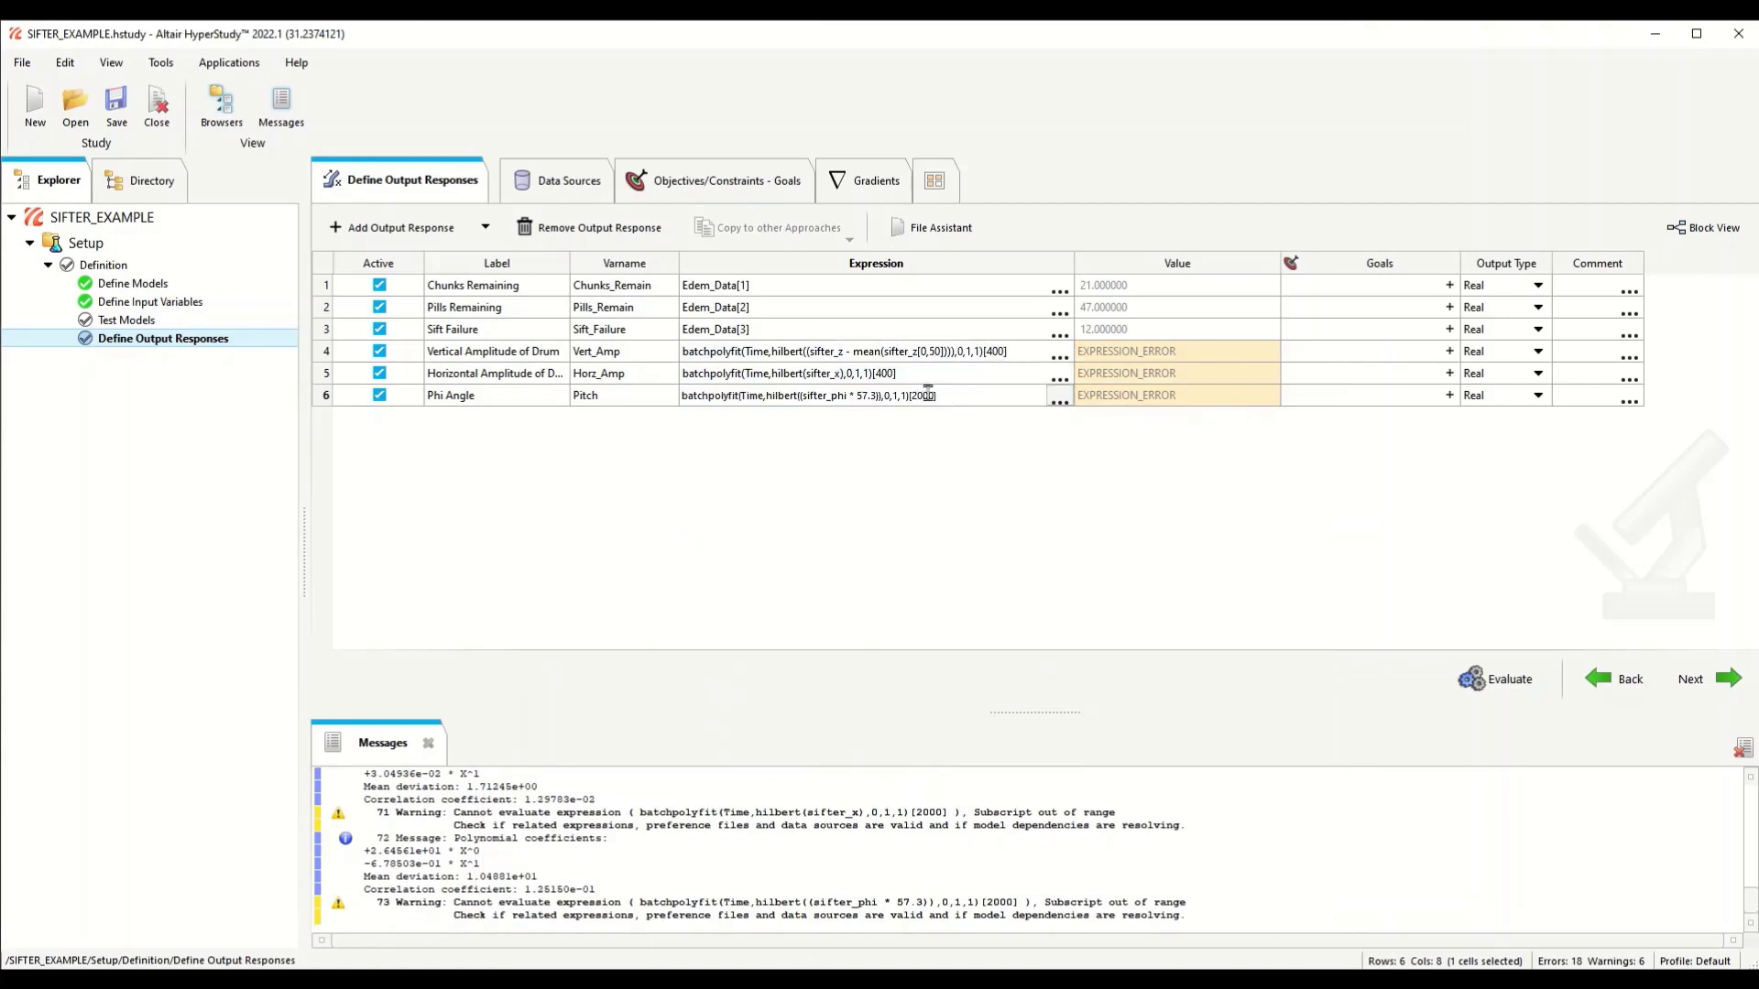
click(1111, 456)
click(1466, 656)
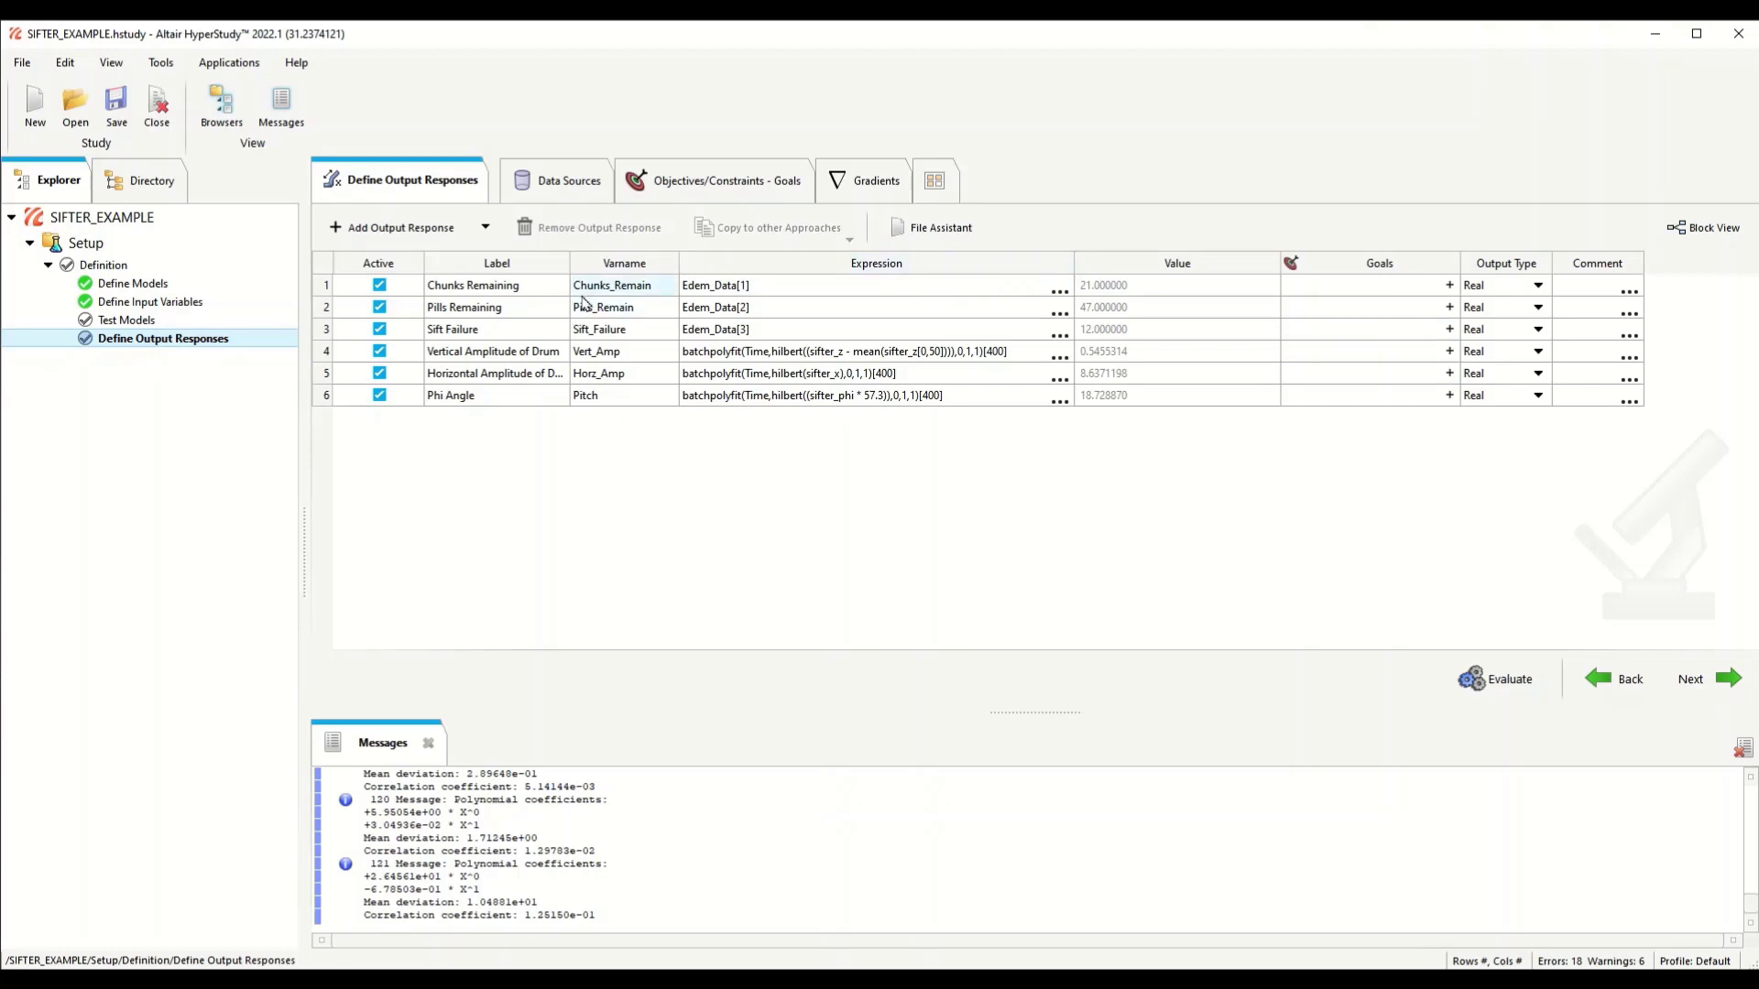
Step: Add a Minimize goal to each of the Sift Failure, Pills Remaining and Chunks Remaining responses
click(1446, 334)
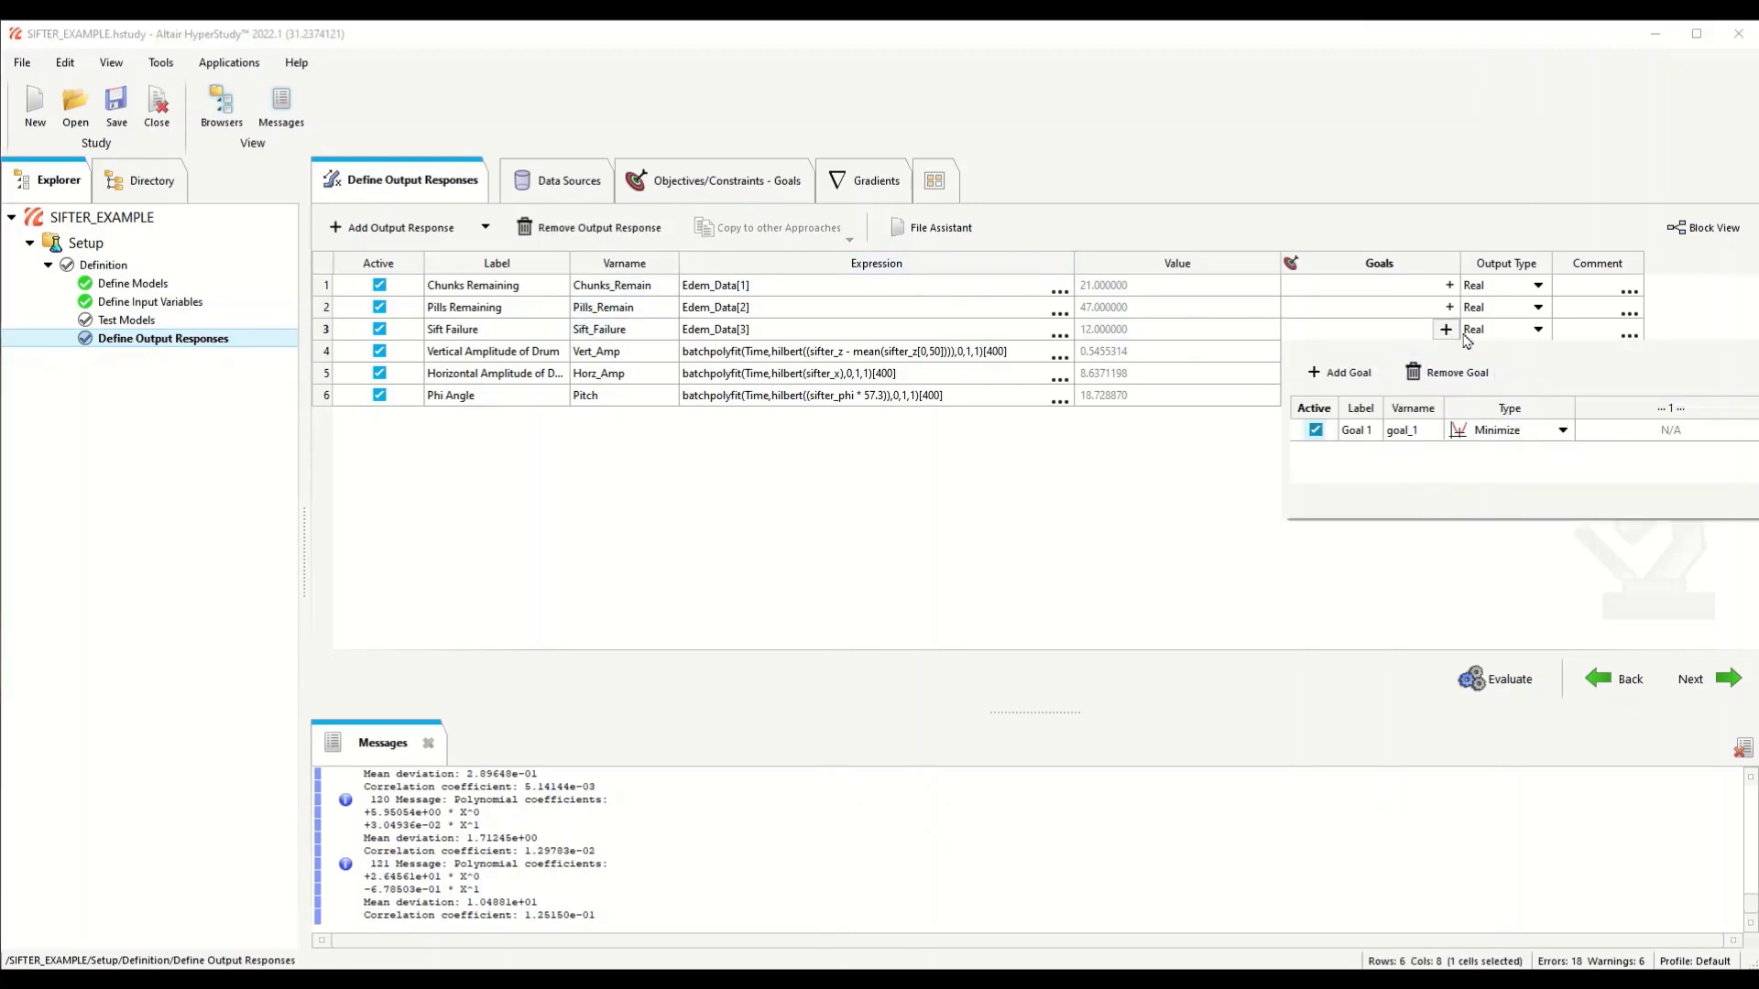
click(1436, 311)
click(1448, 311)
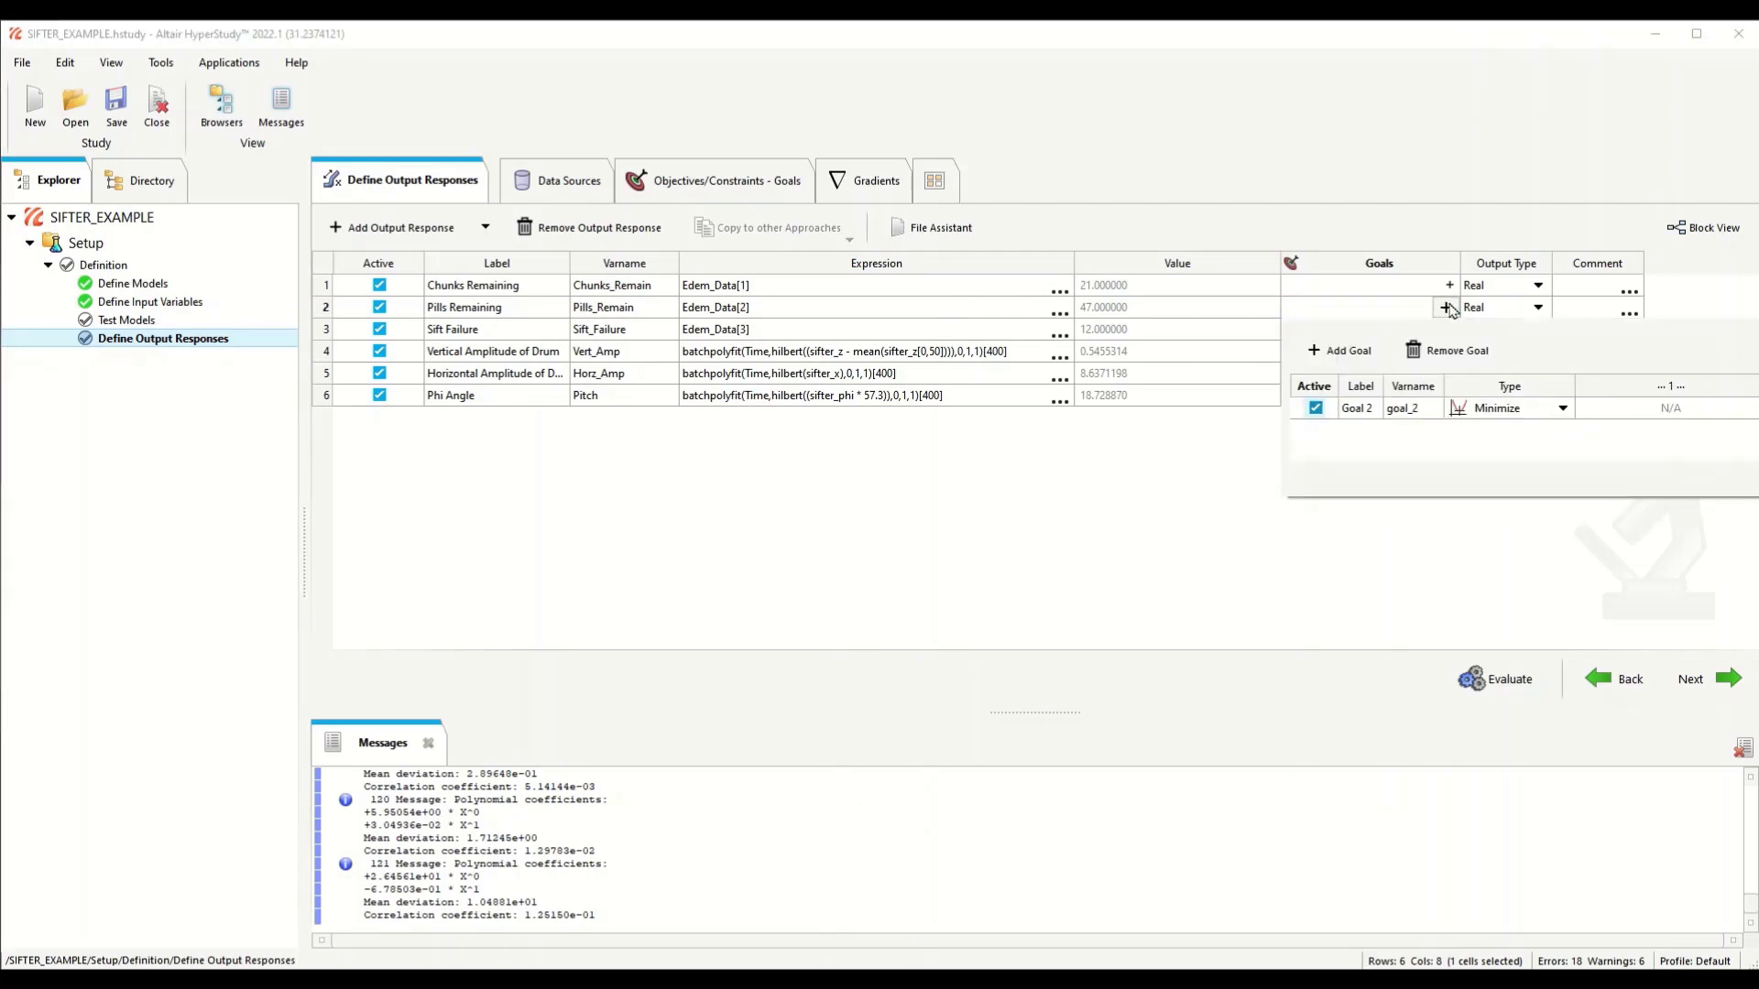
click(1706, 419)
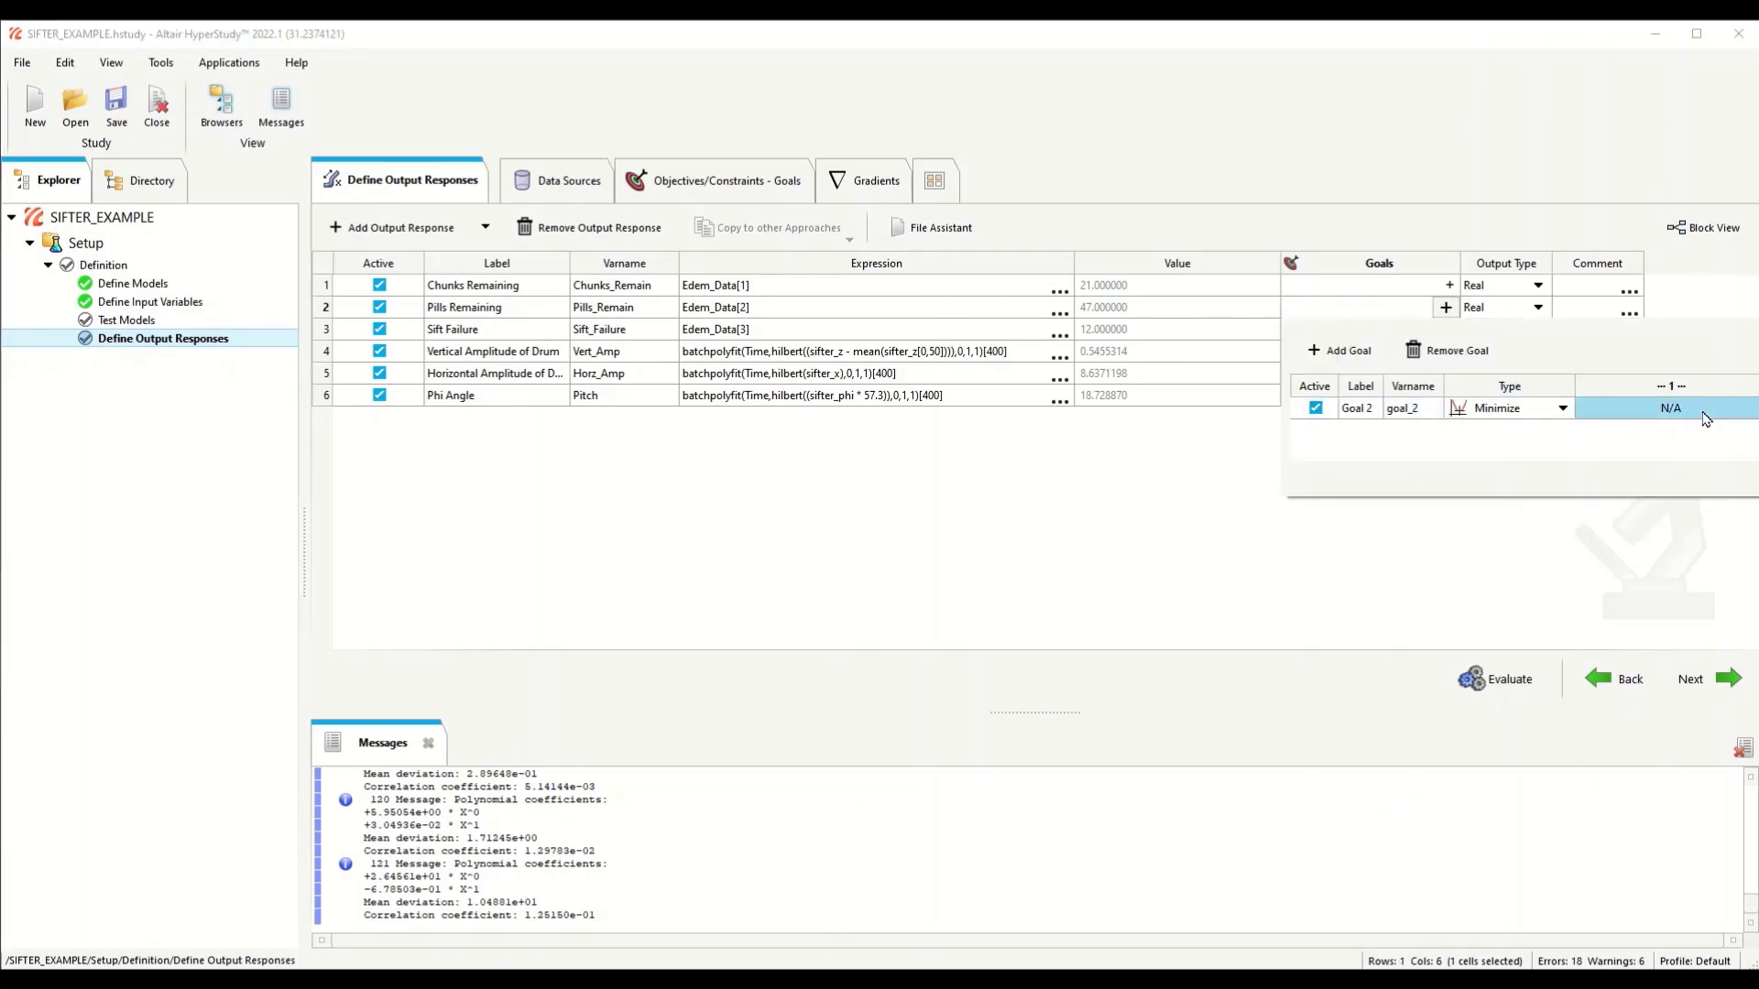
click(1447, 286)
click(1548, 532)
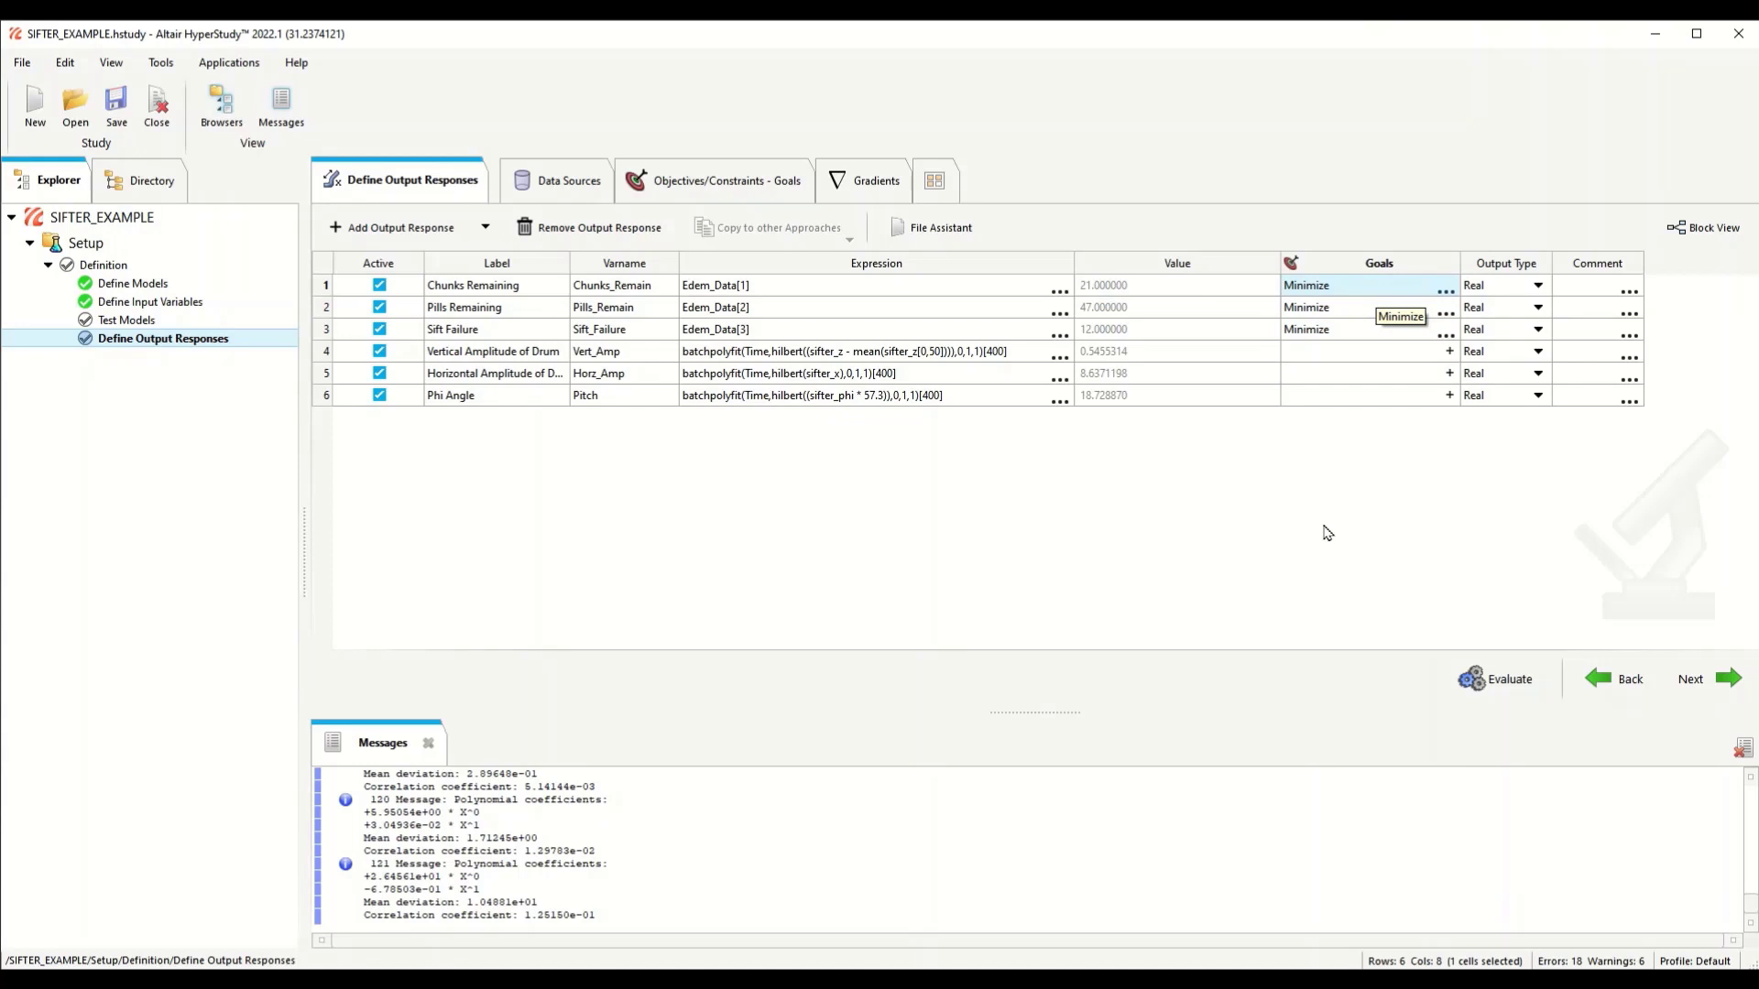
Step: Add an Optimization approach to the study, with its definition taken from Setup
right_click(158, 420)
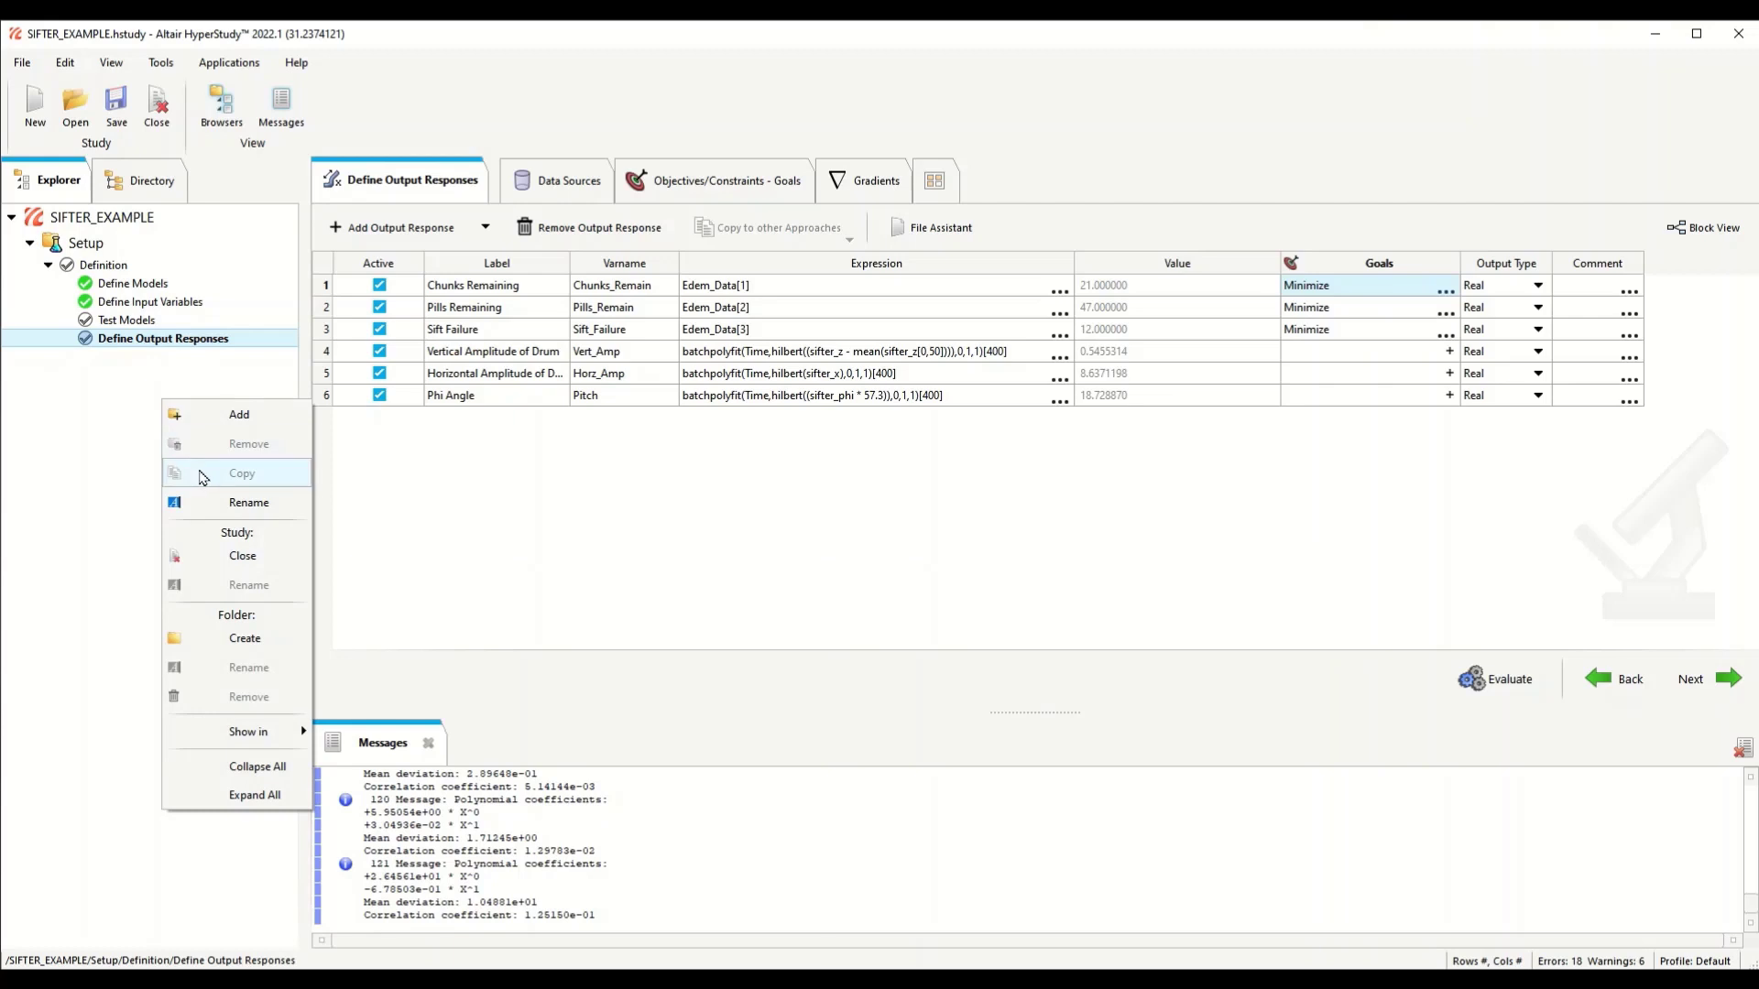
click(254, 429)
click(550, 443)
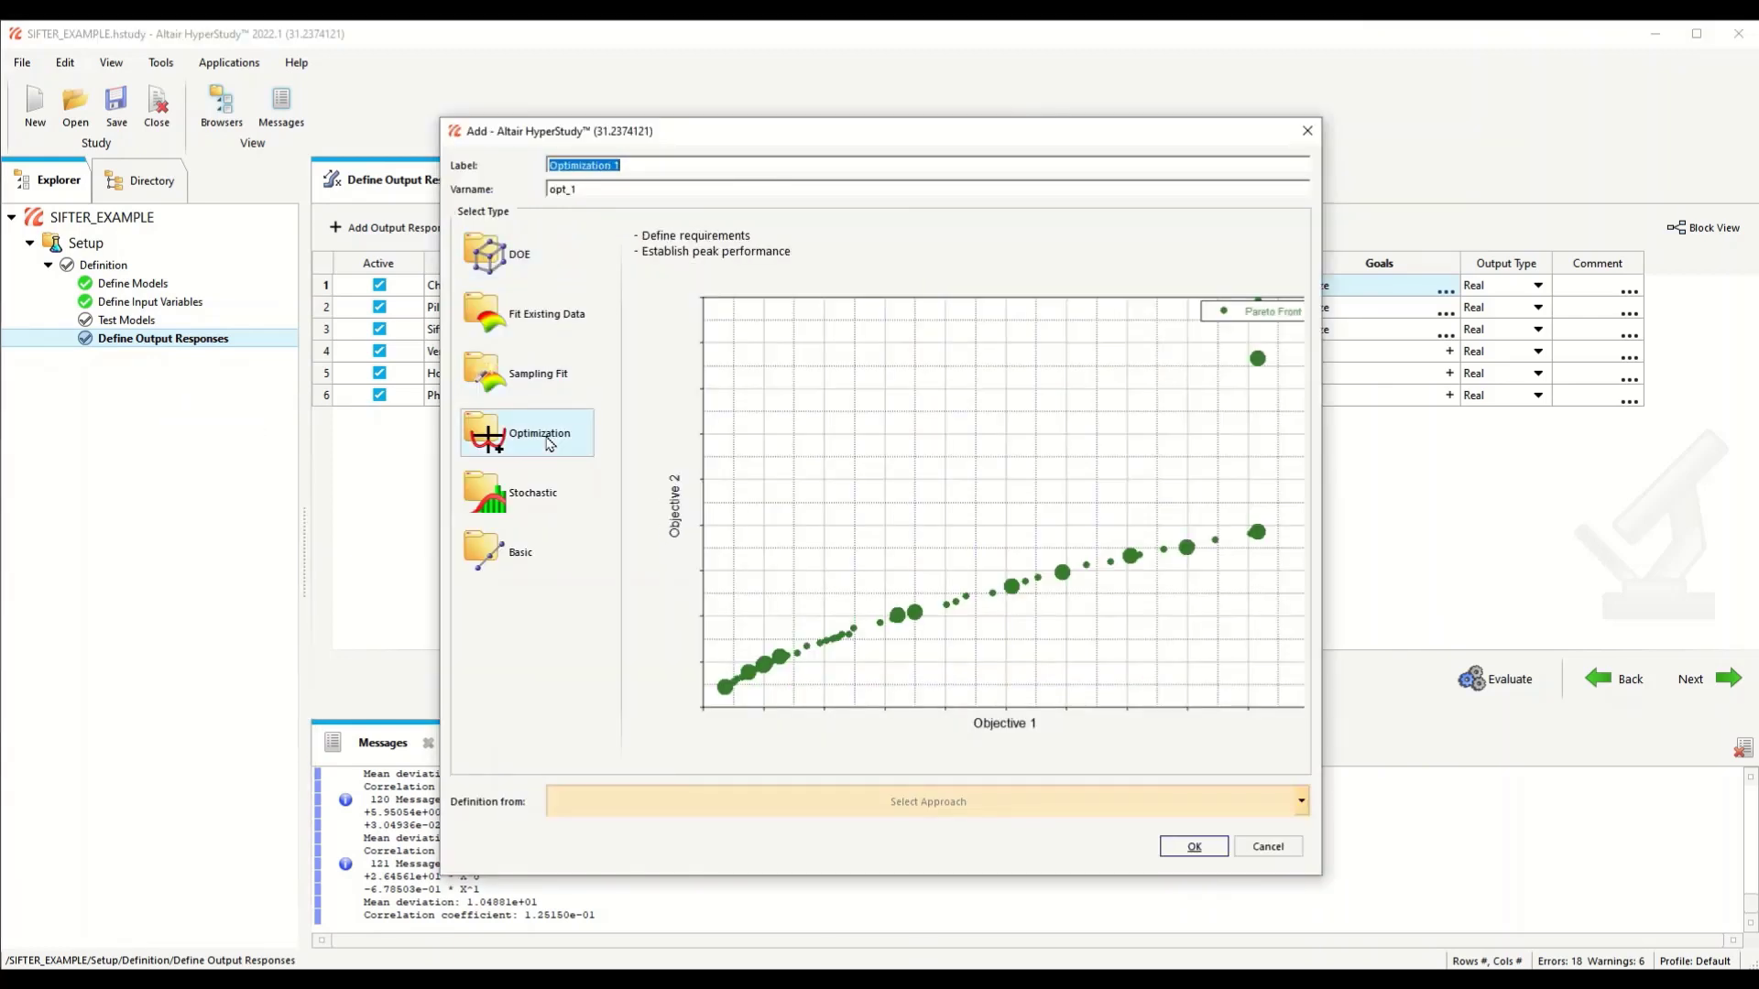
click(1301, 801)
click(583, 834)
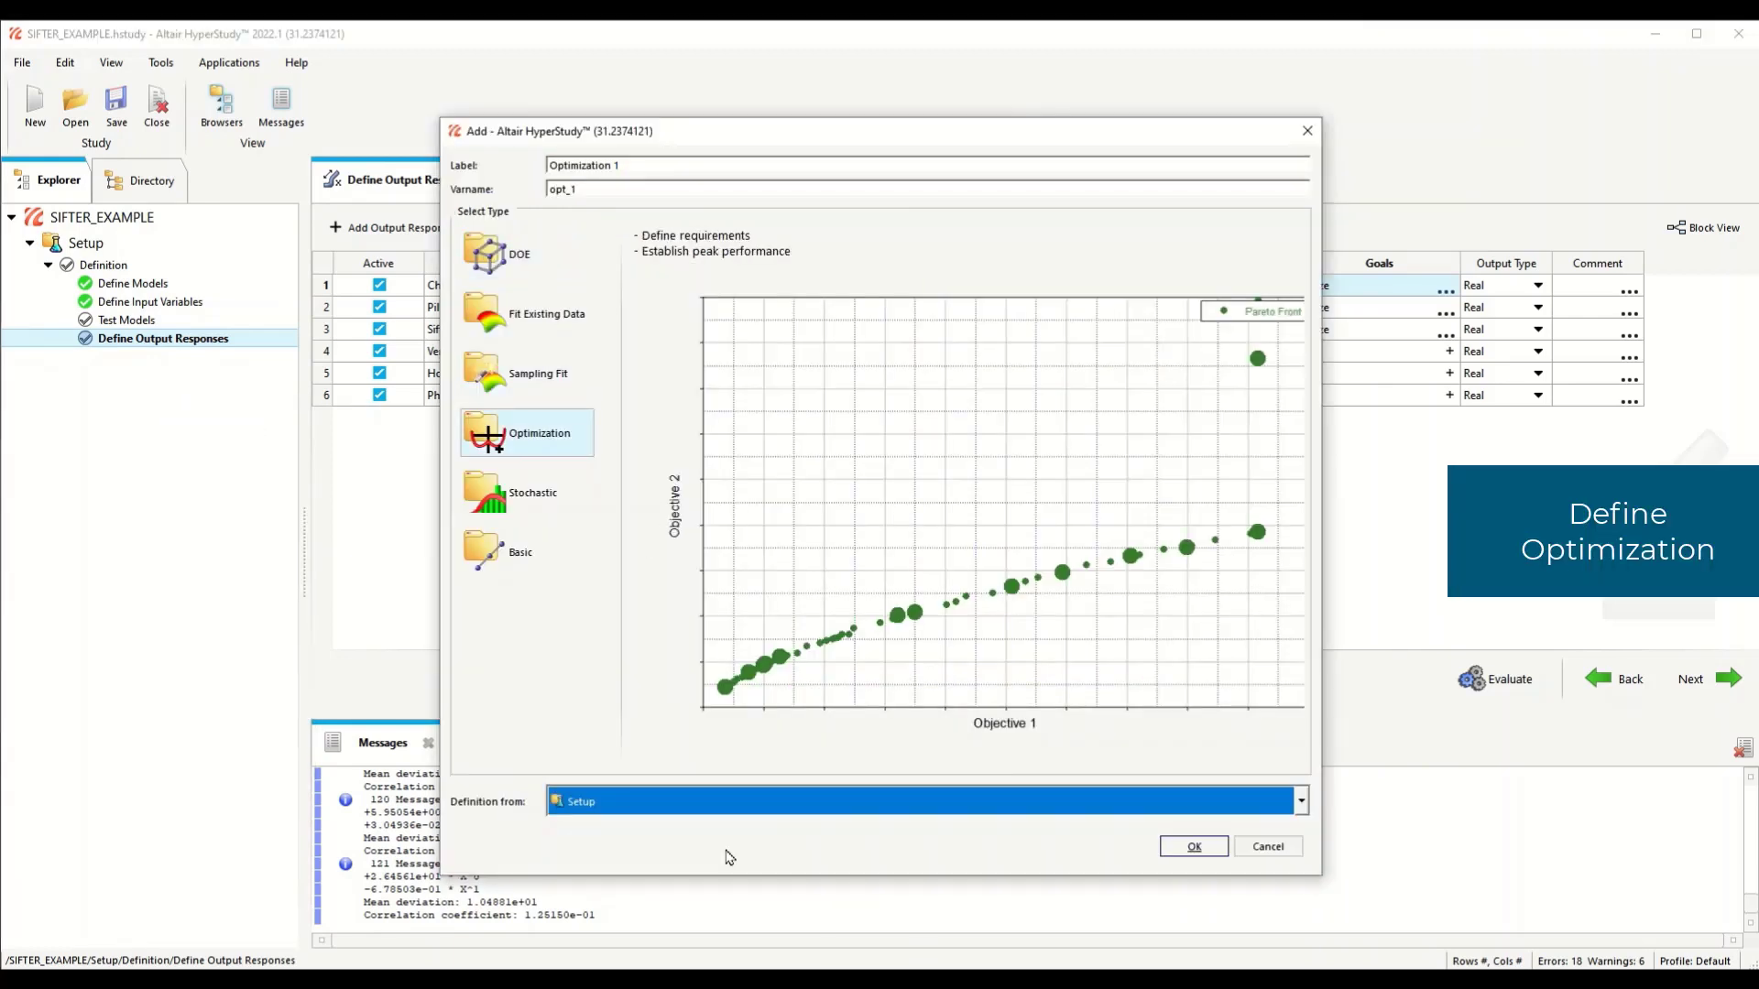
click(1194, 846)
Step: Set the Global Response Search Method's number of evaluations to 50 in the Optimization 1 specifications and apply them
click(152, 383)
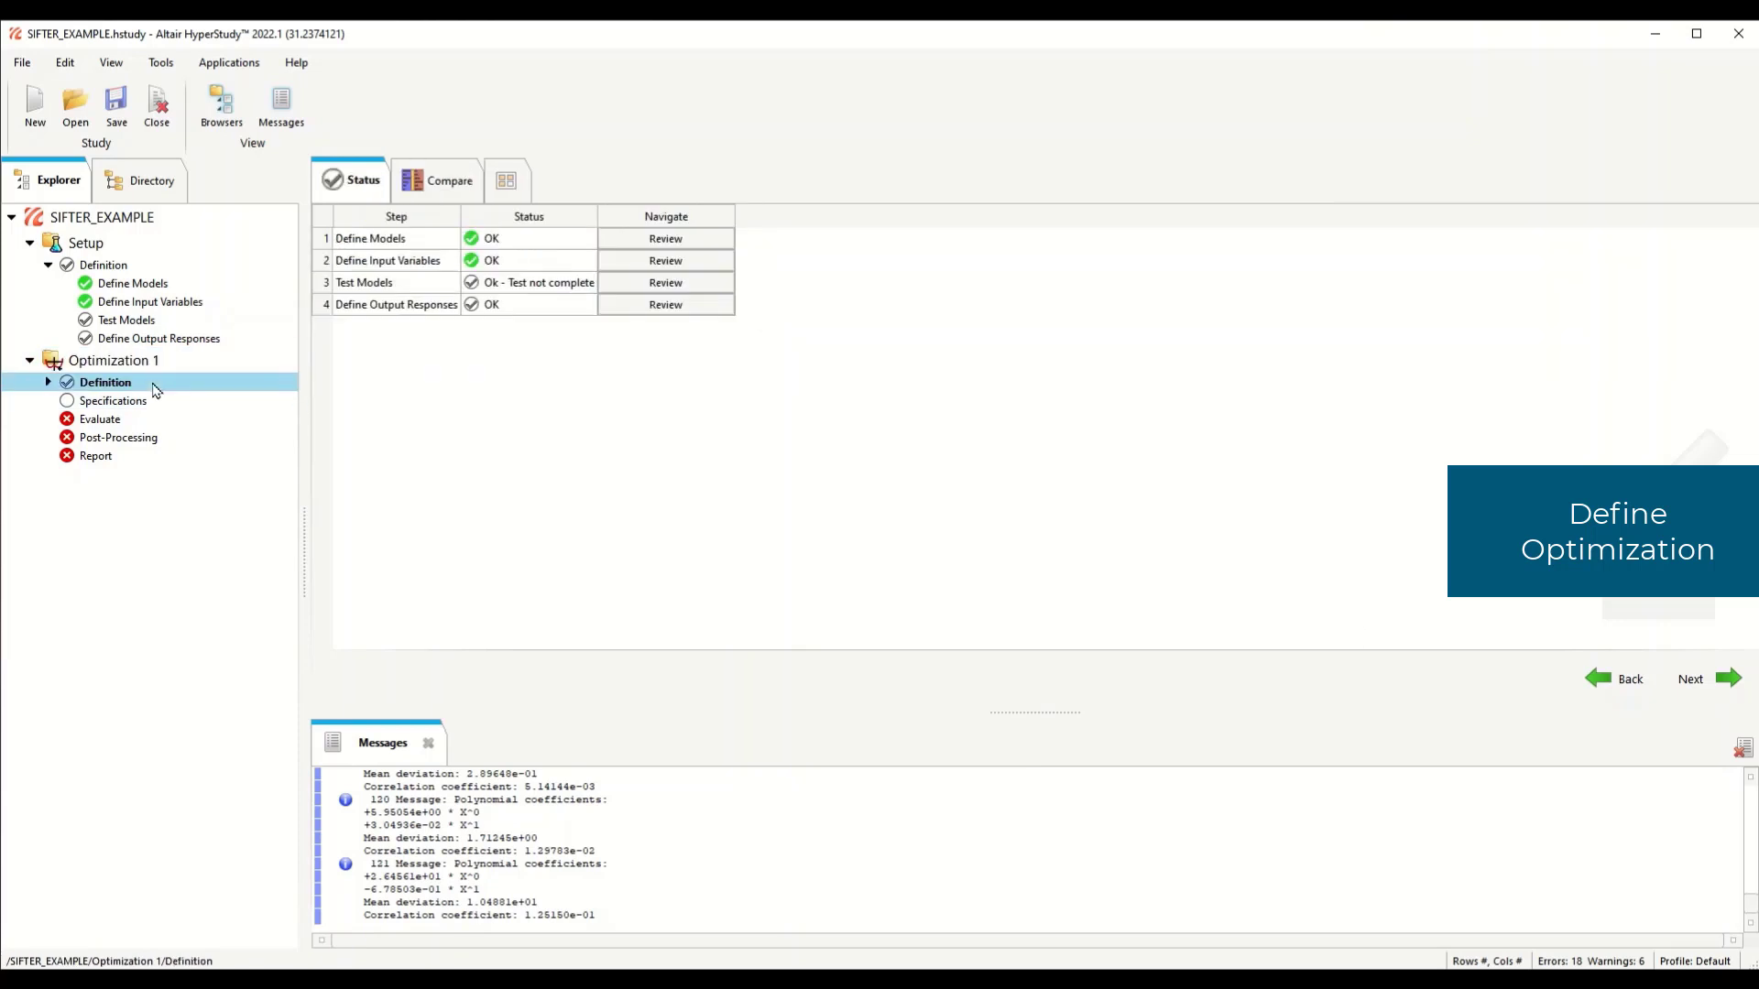
click(152, 403)
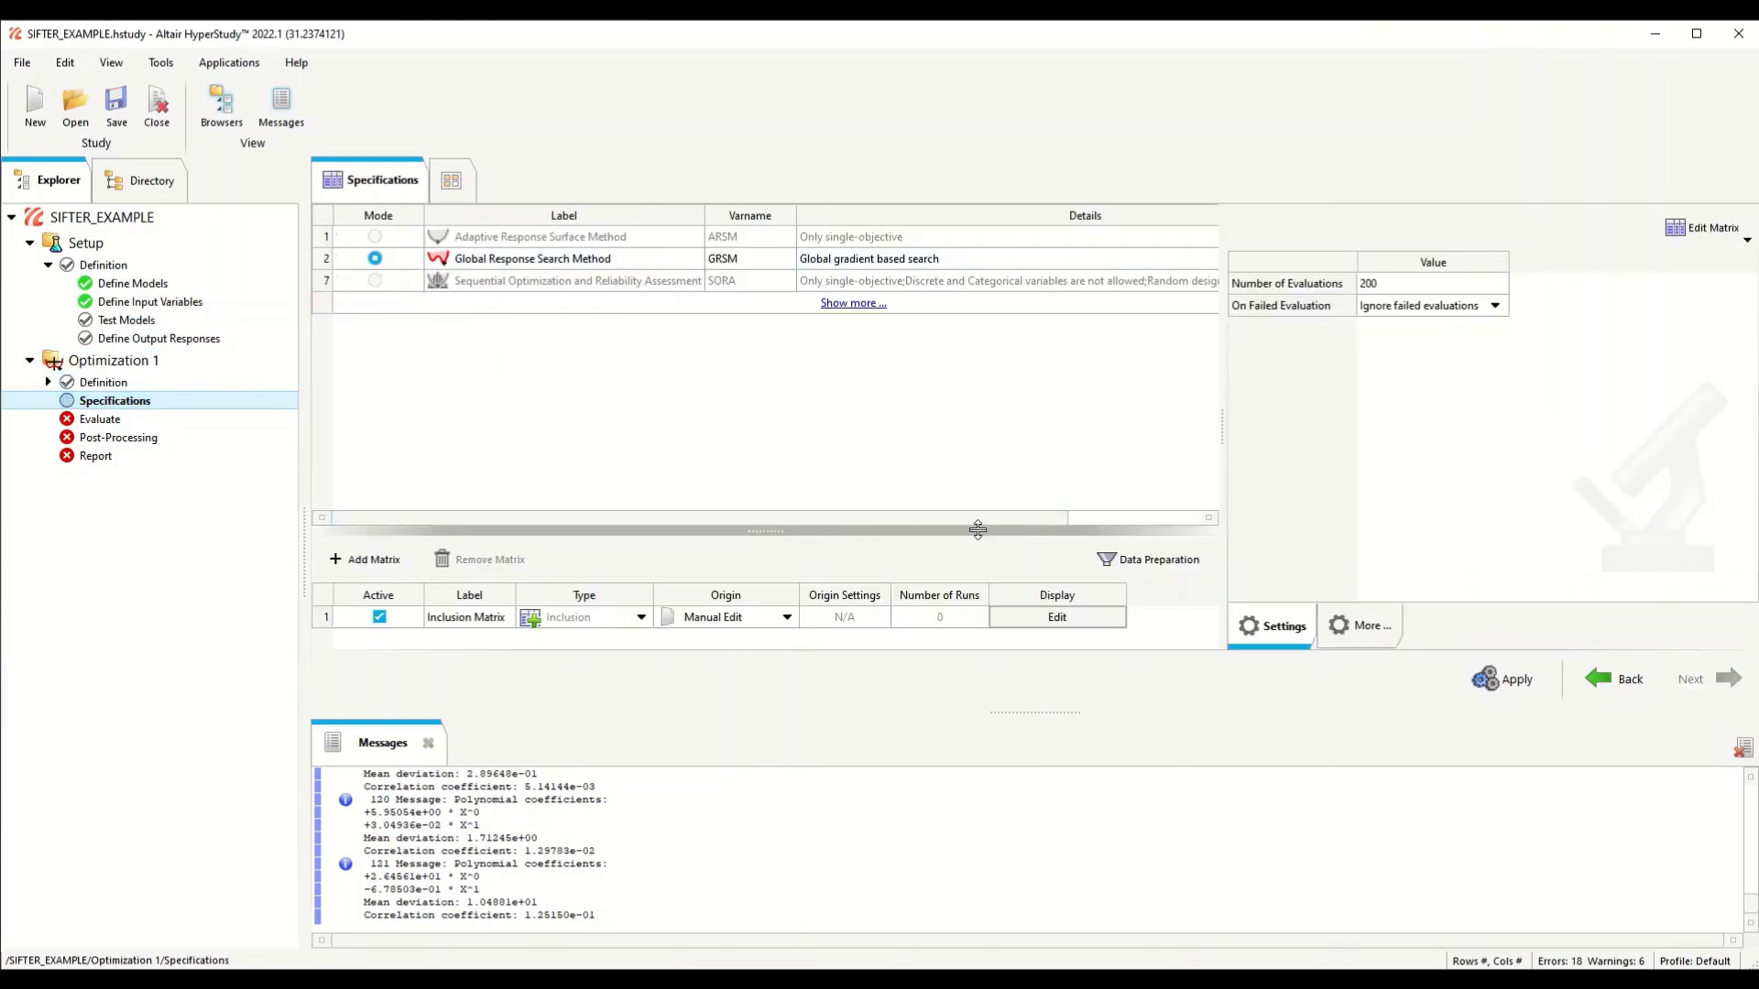
double_click(1383, 283)
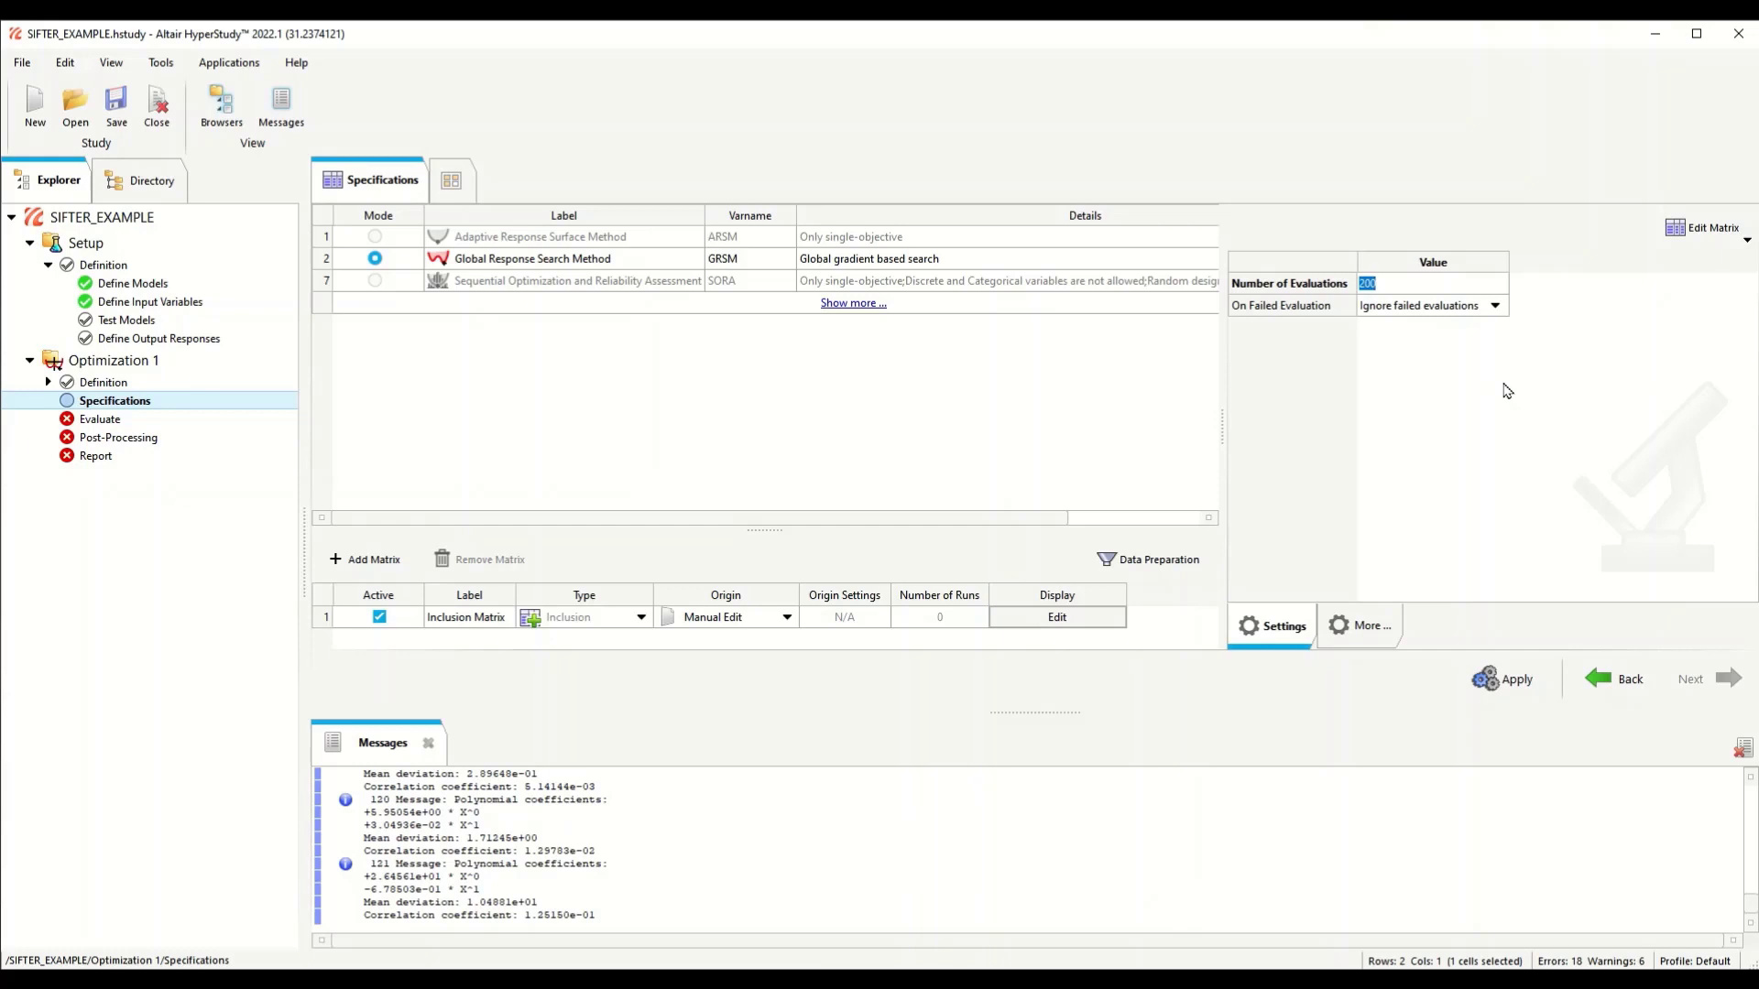
click(1507, 391)
click(1749, 243)
click(101, 421)
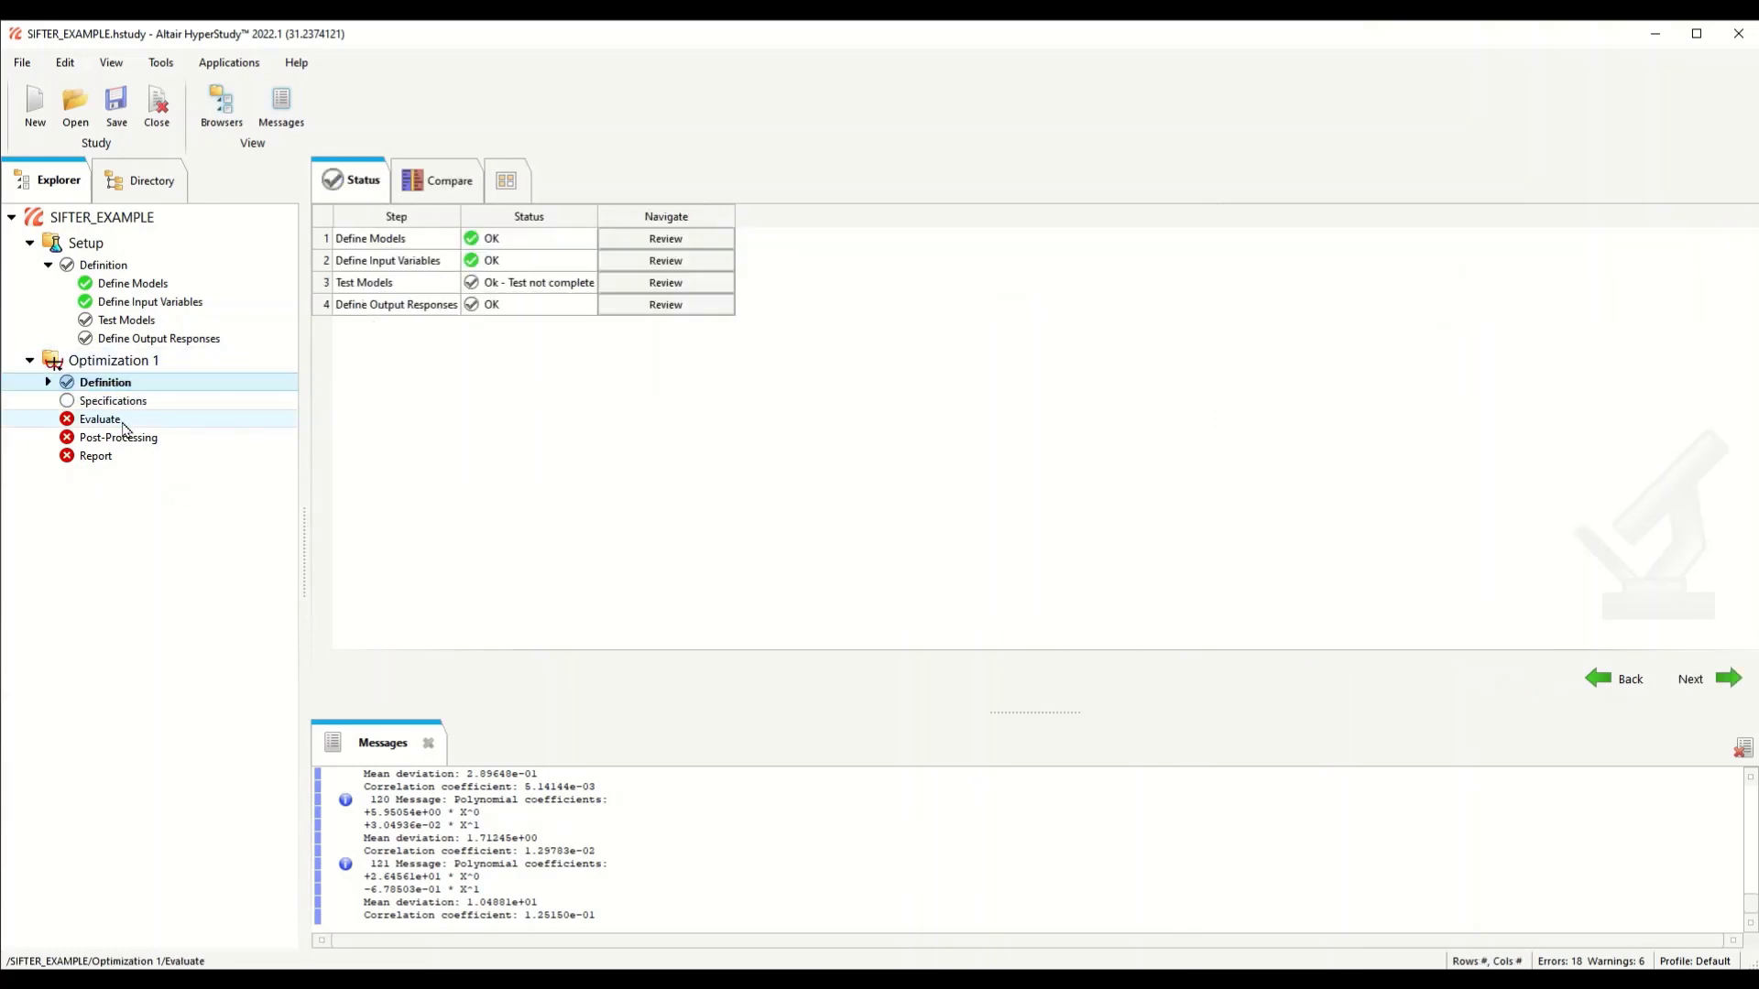
click(1507, 680)
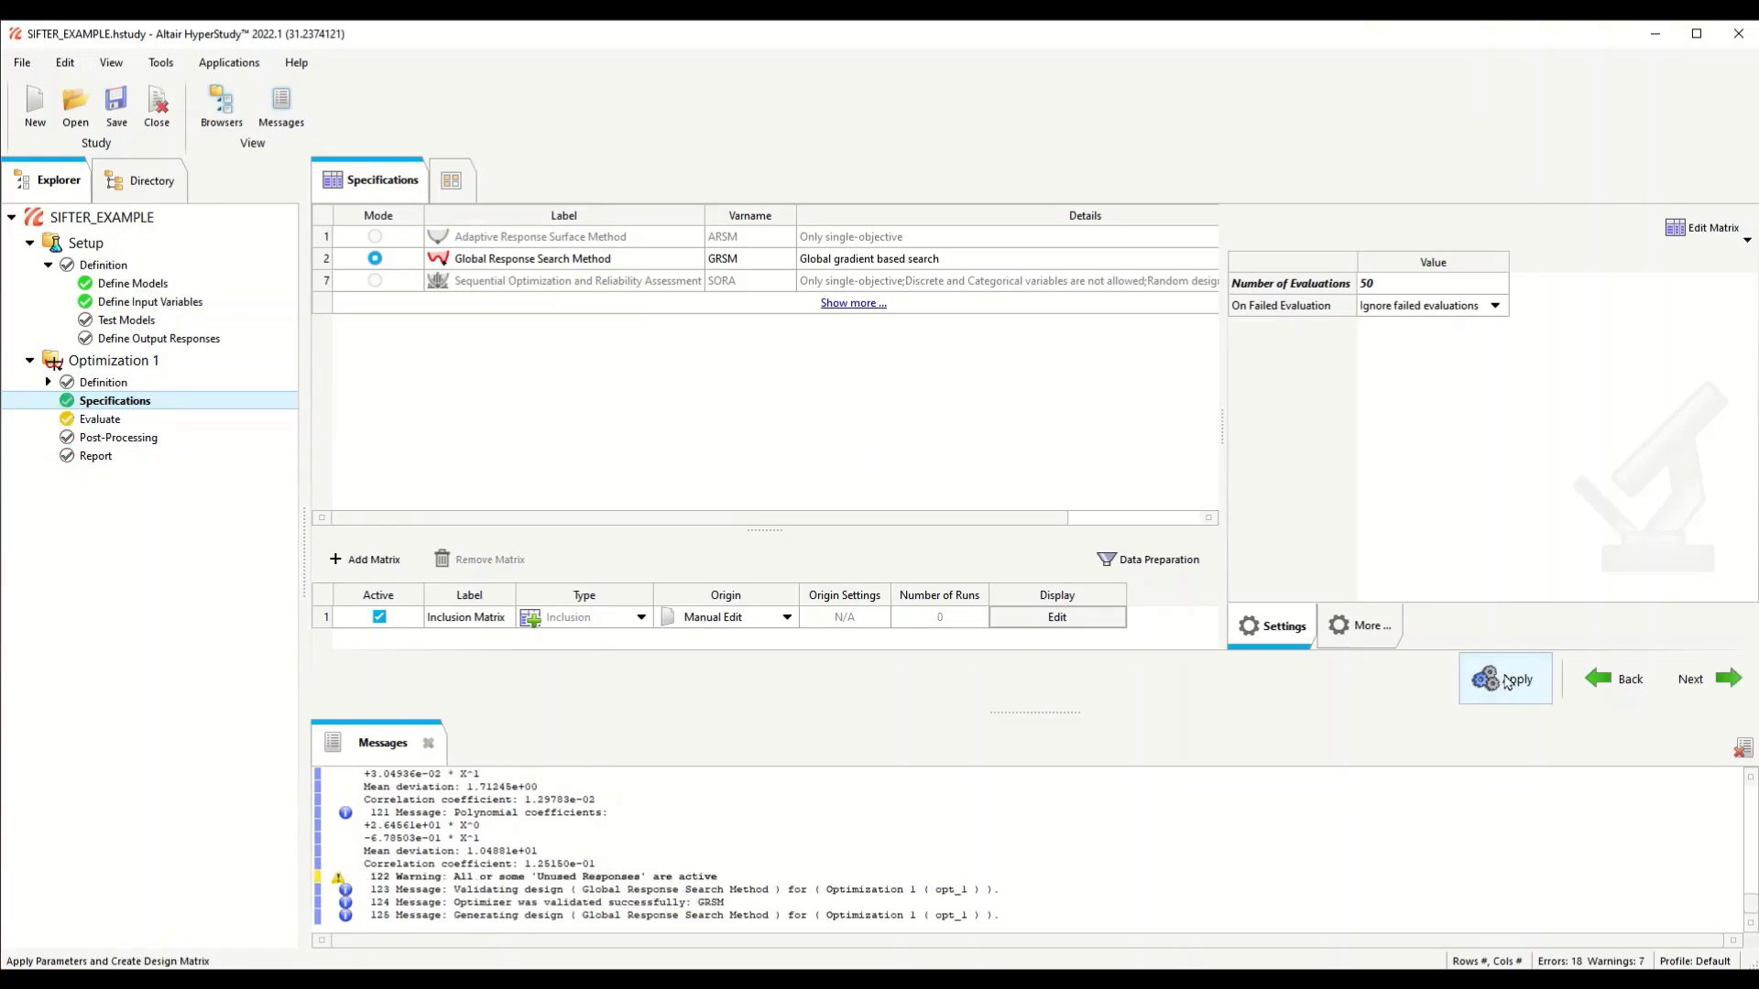
Step: Set Optimization 1's evaluation to 4 concurrent jobs and make its Evaluation Parameters available
click(151, 419)
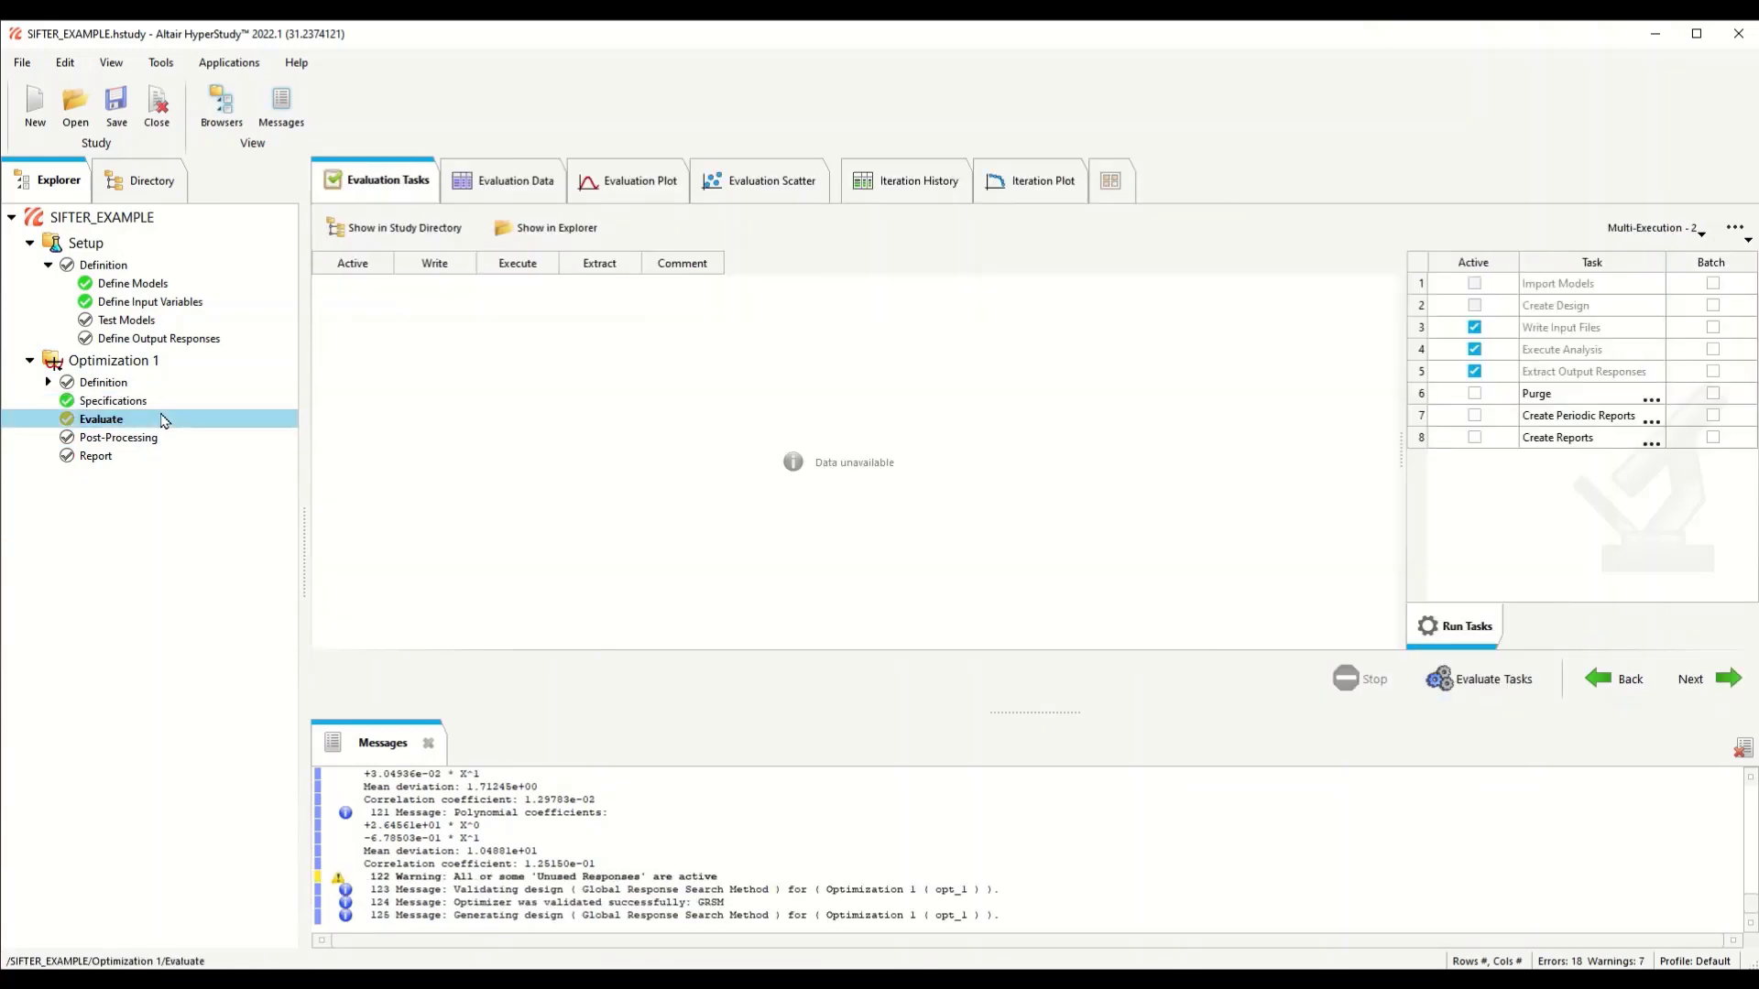
click(1703, 237)
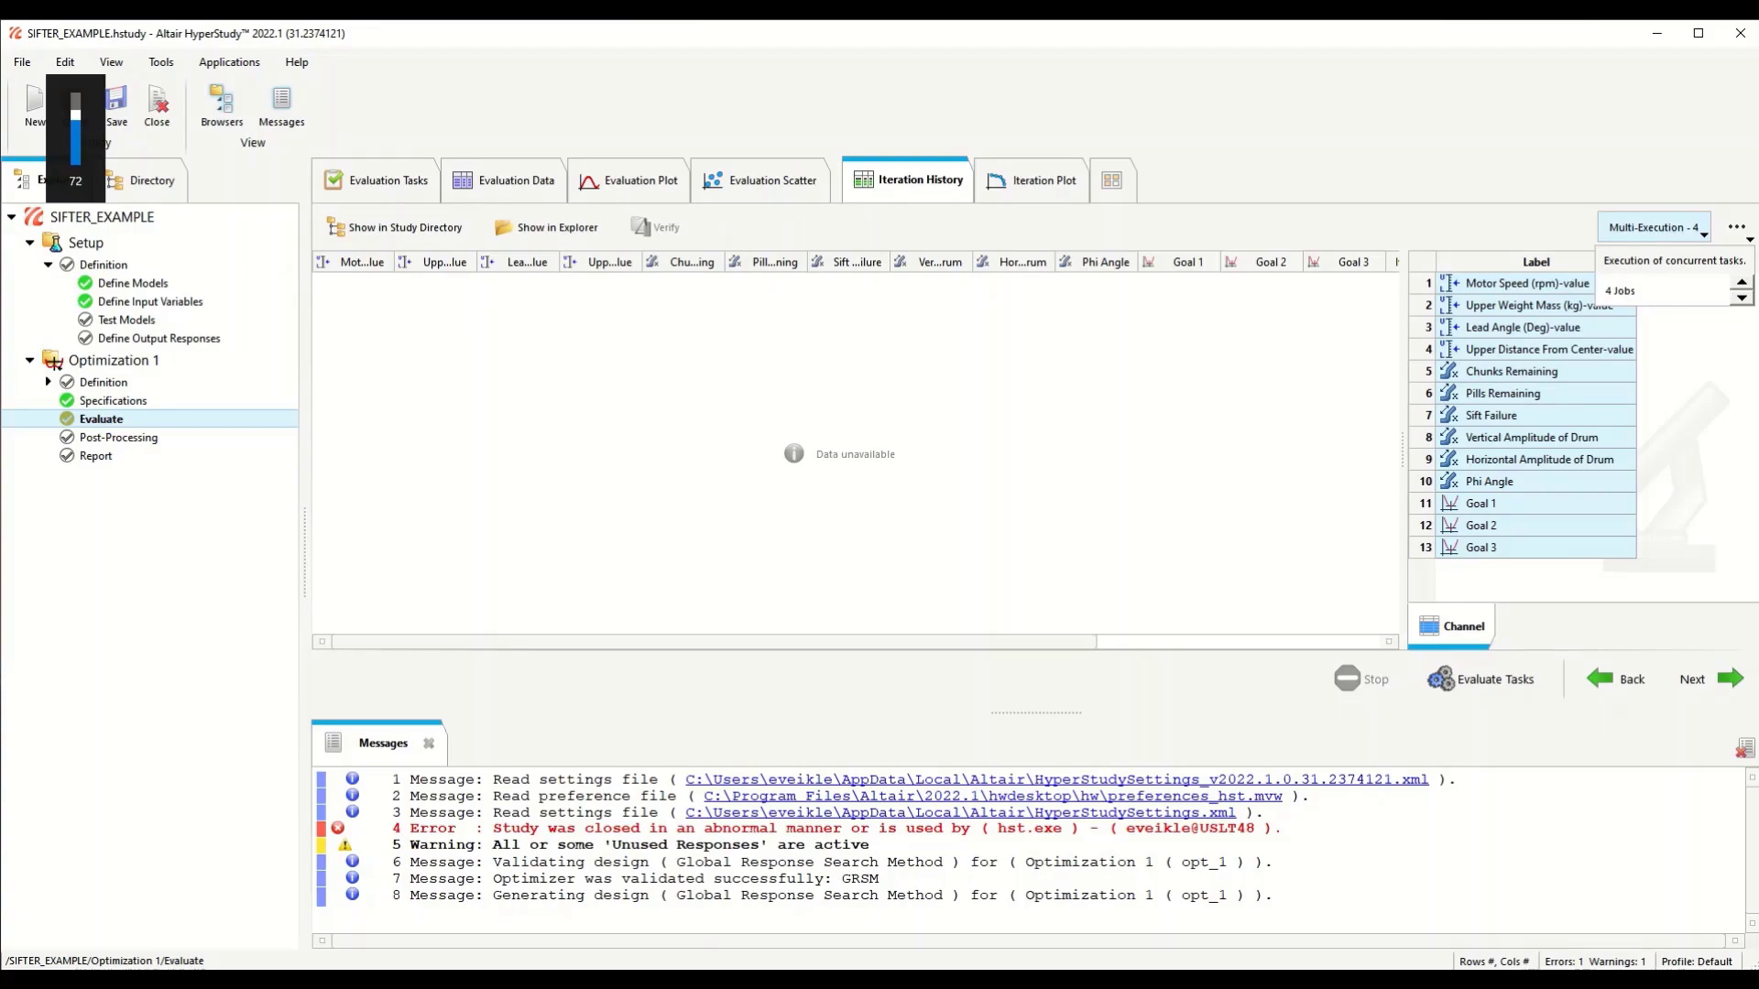
right_click(909, 188)
mouse_move(953, 218)
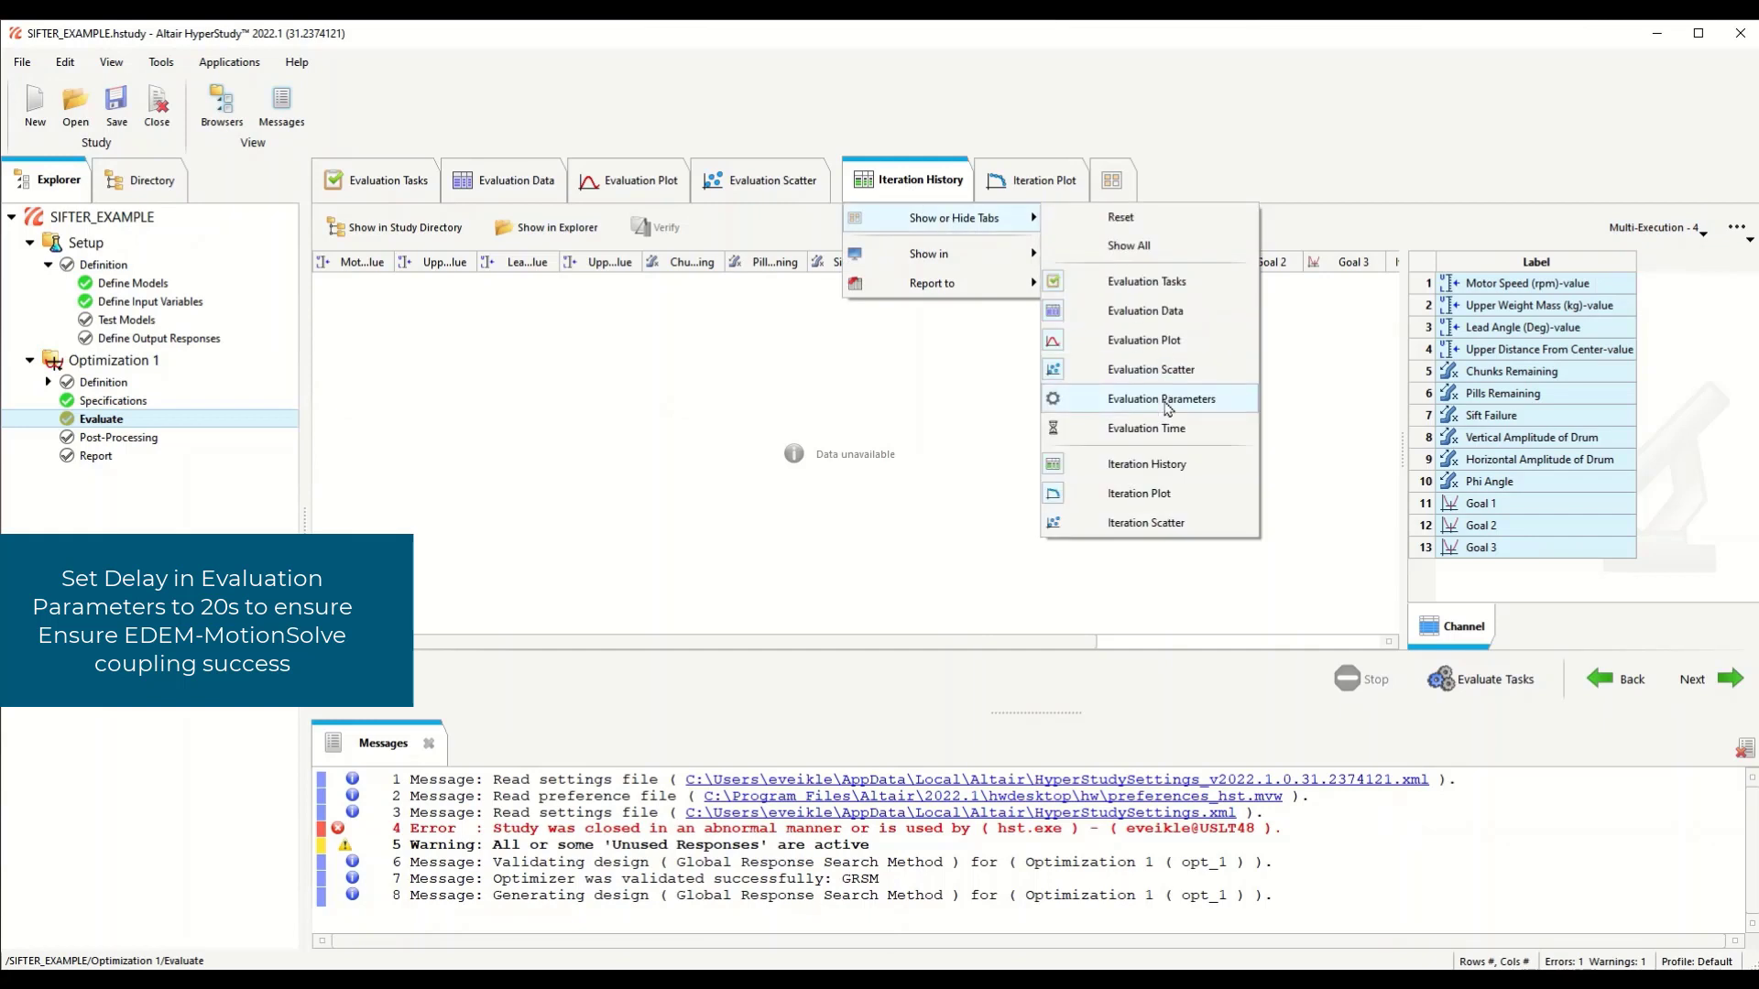
click(1219, 409)
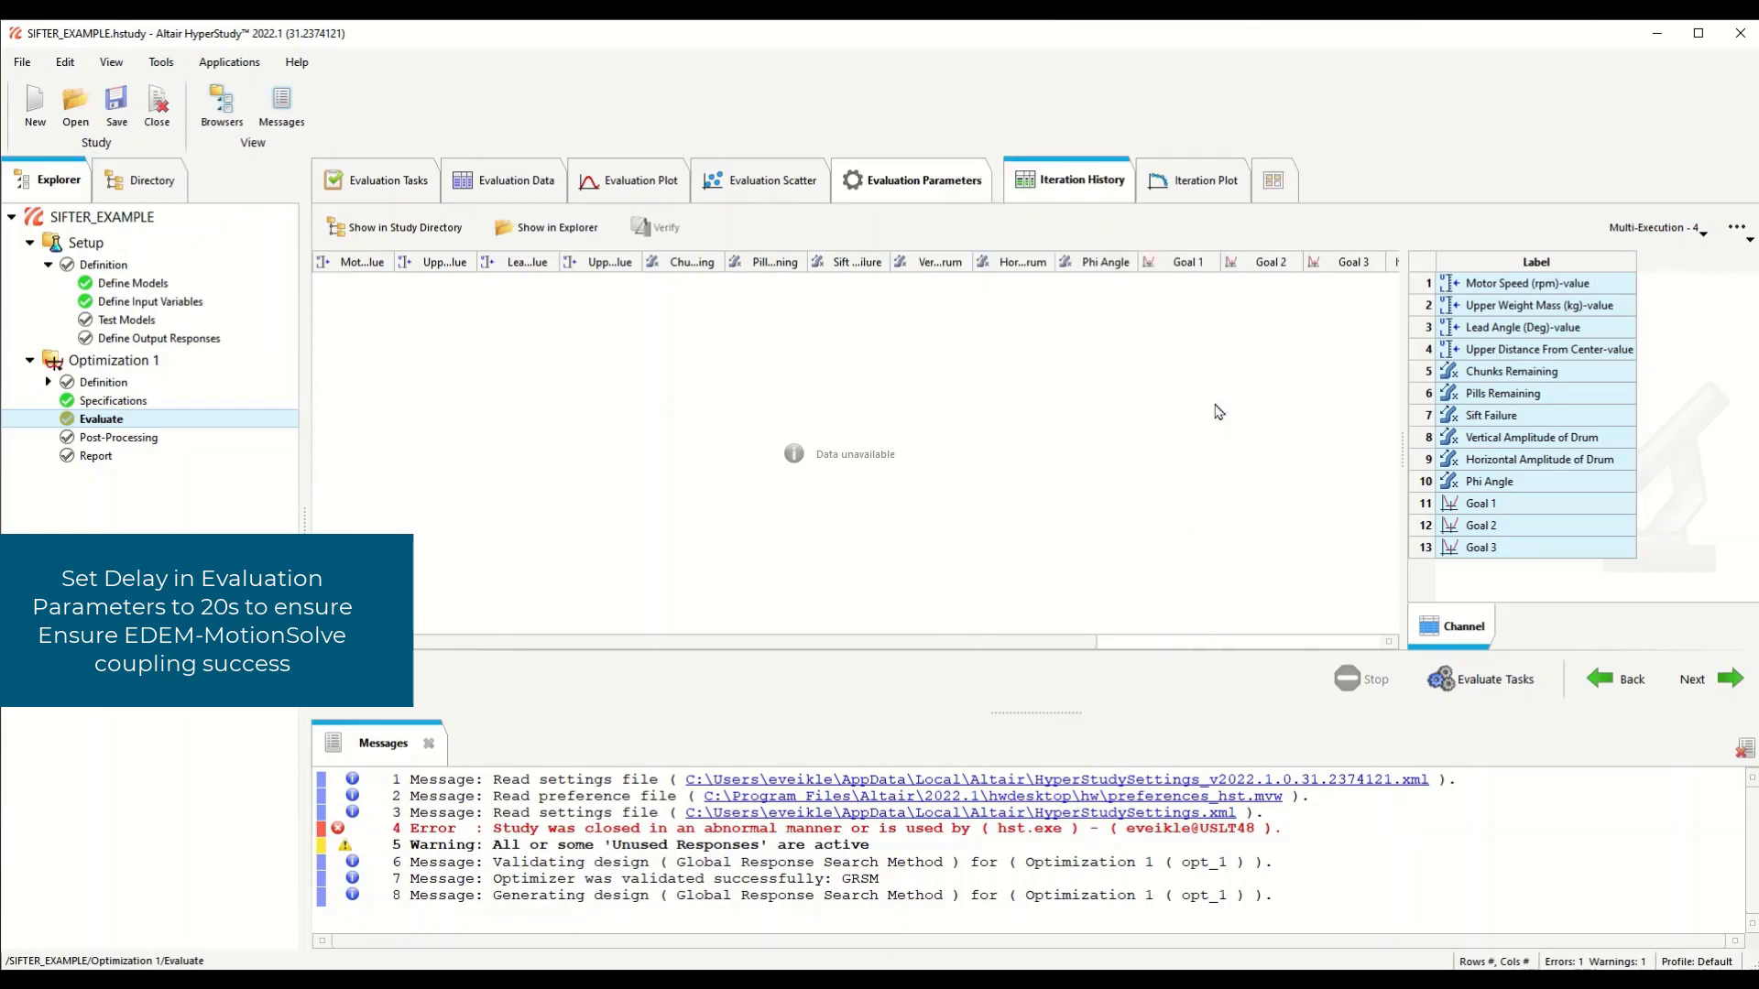
Step: Set the evaluation Delay between external tasks to 20000 ms and return to the evaluation tasks
click(909, 188)
click(441, 394)
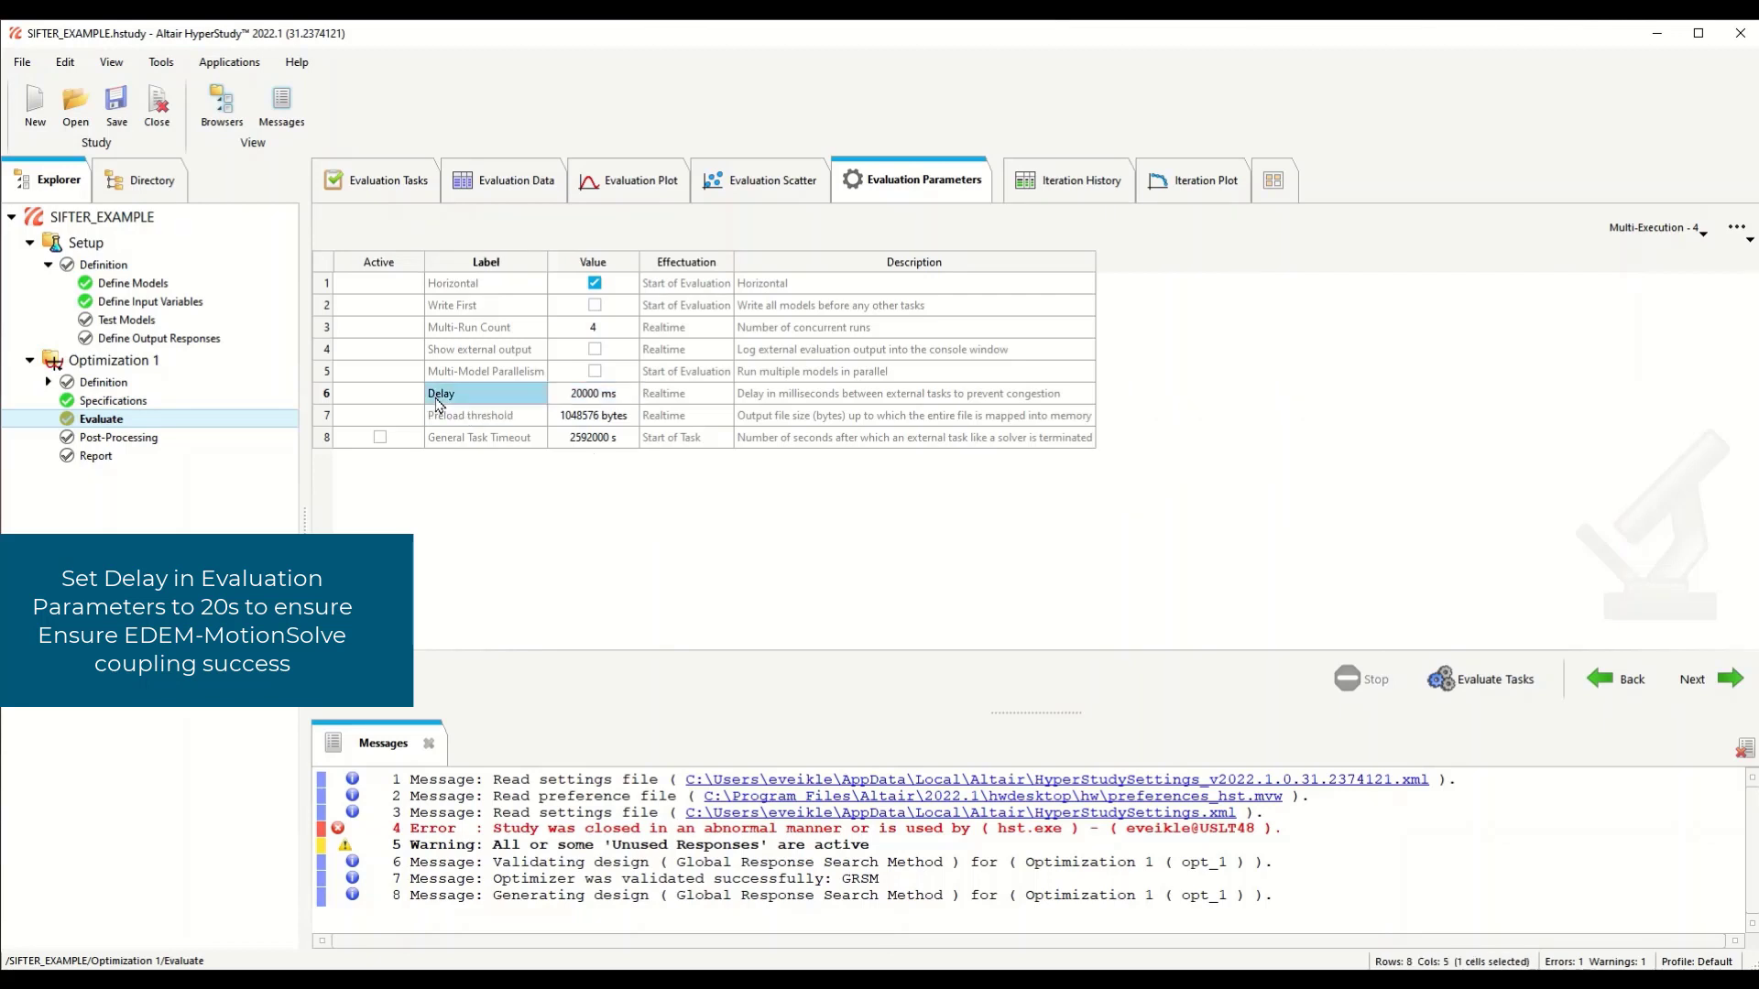
double_click(586, 396)
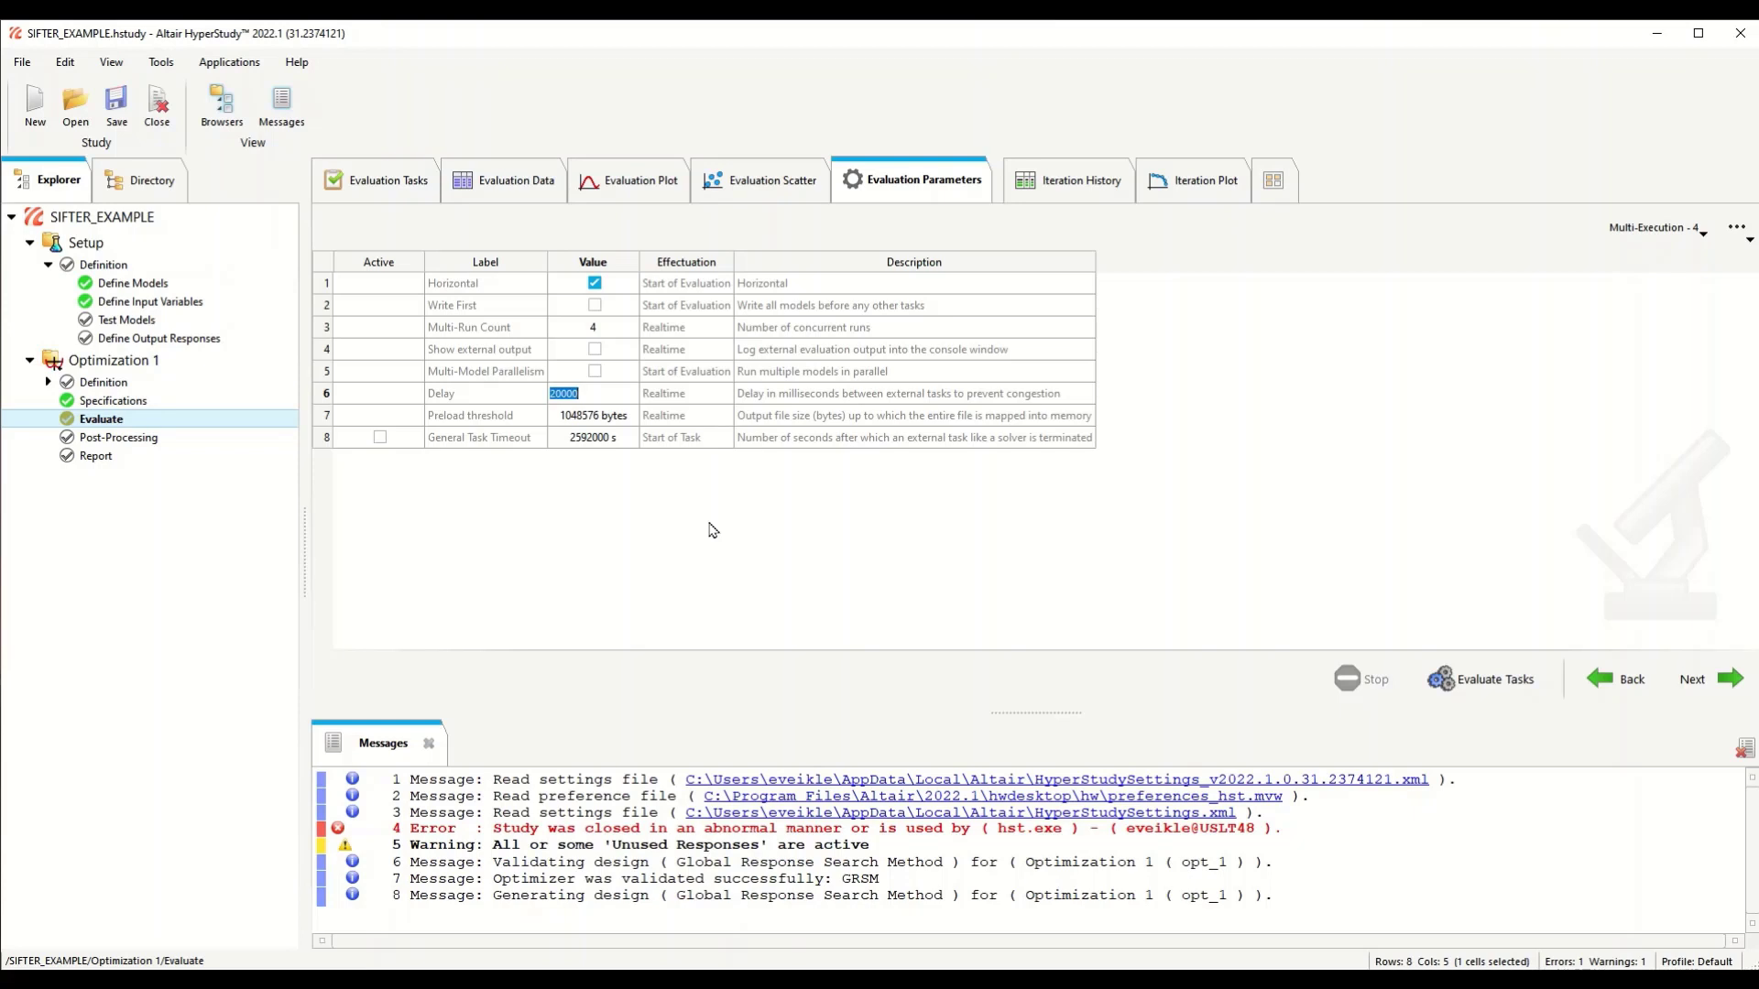
click(376, 180)
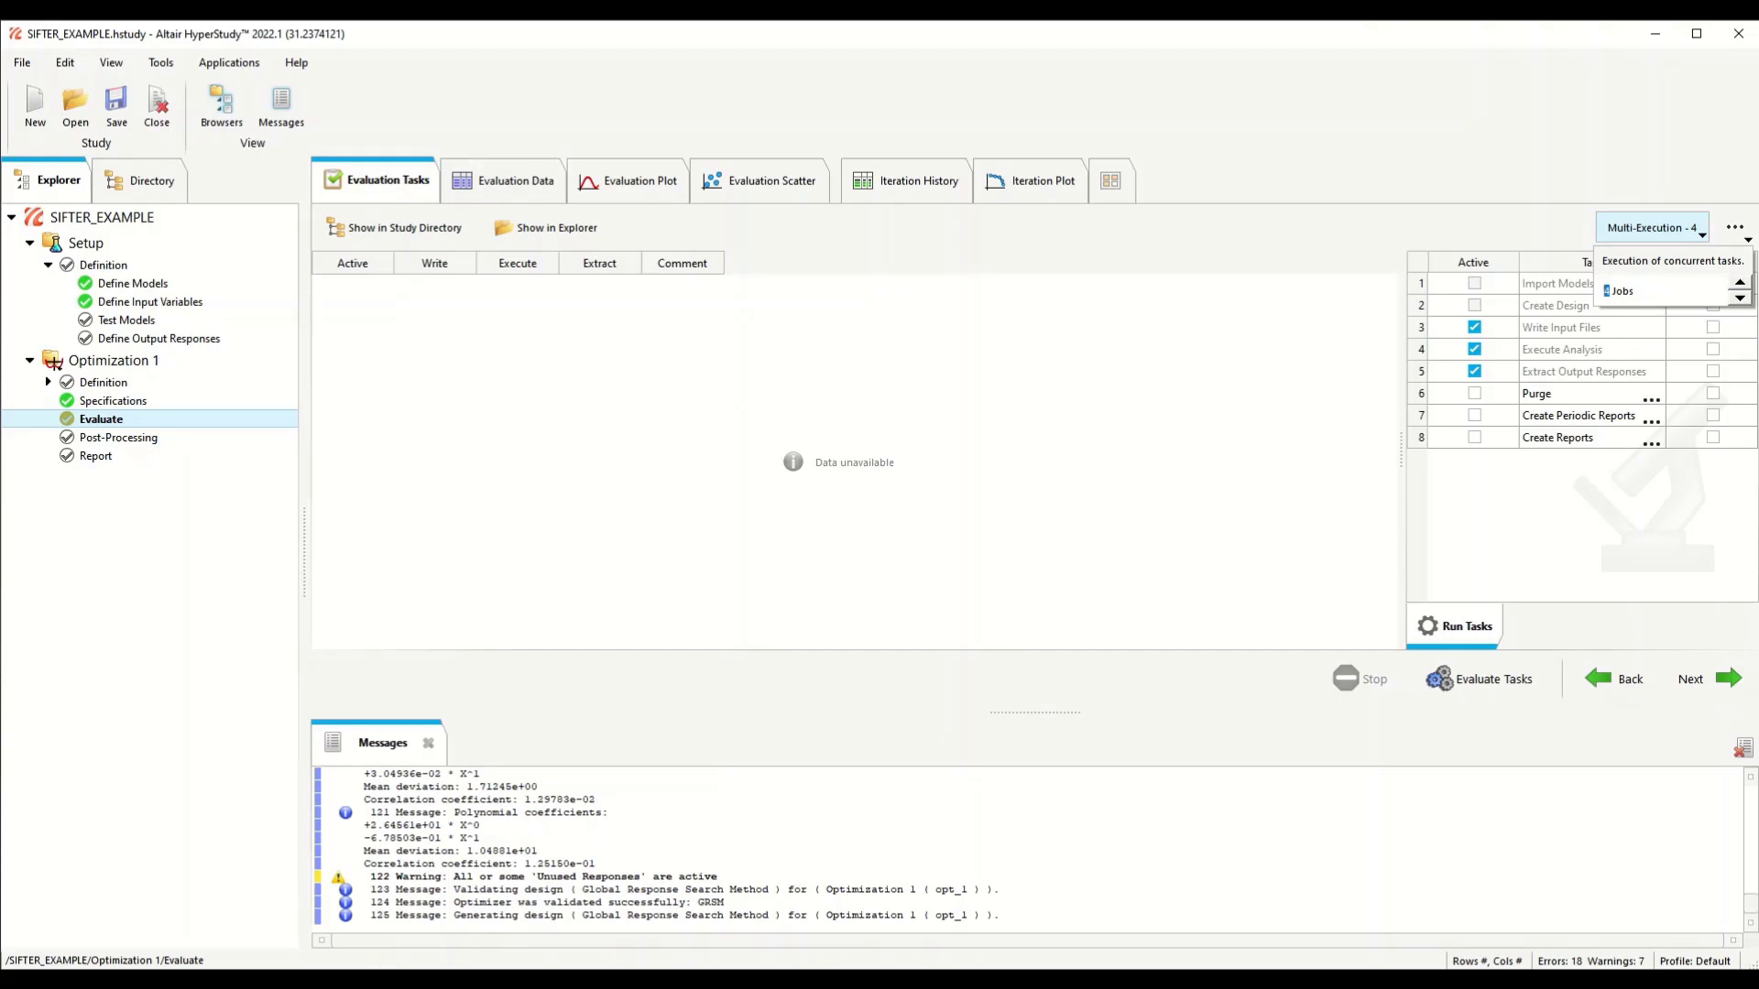
Step: Launch EDEM 2022.1 and open the deck Sifter_pill_particles_run_1.dem from the SIFTER_EXAMPLE folder
key(super)
scroll(438, 880, down, 5)
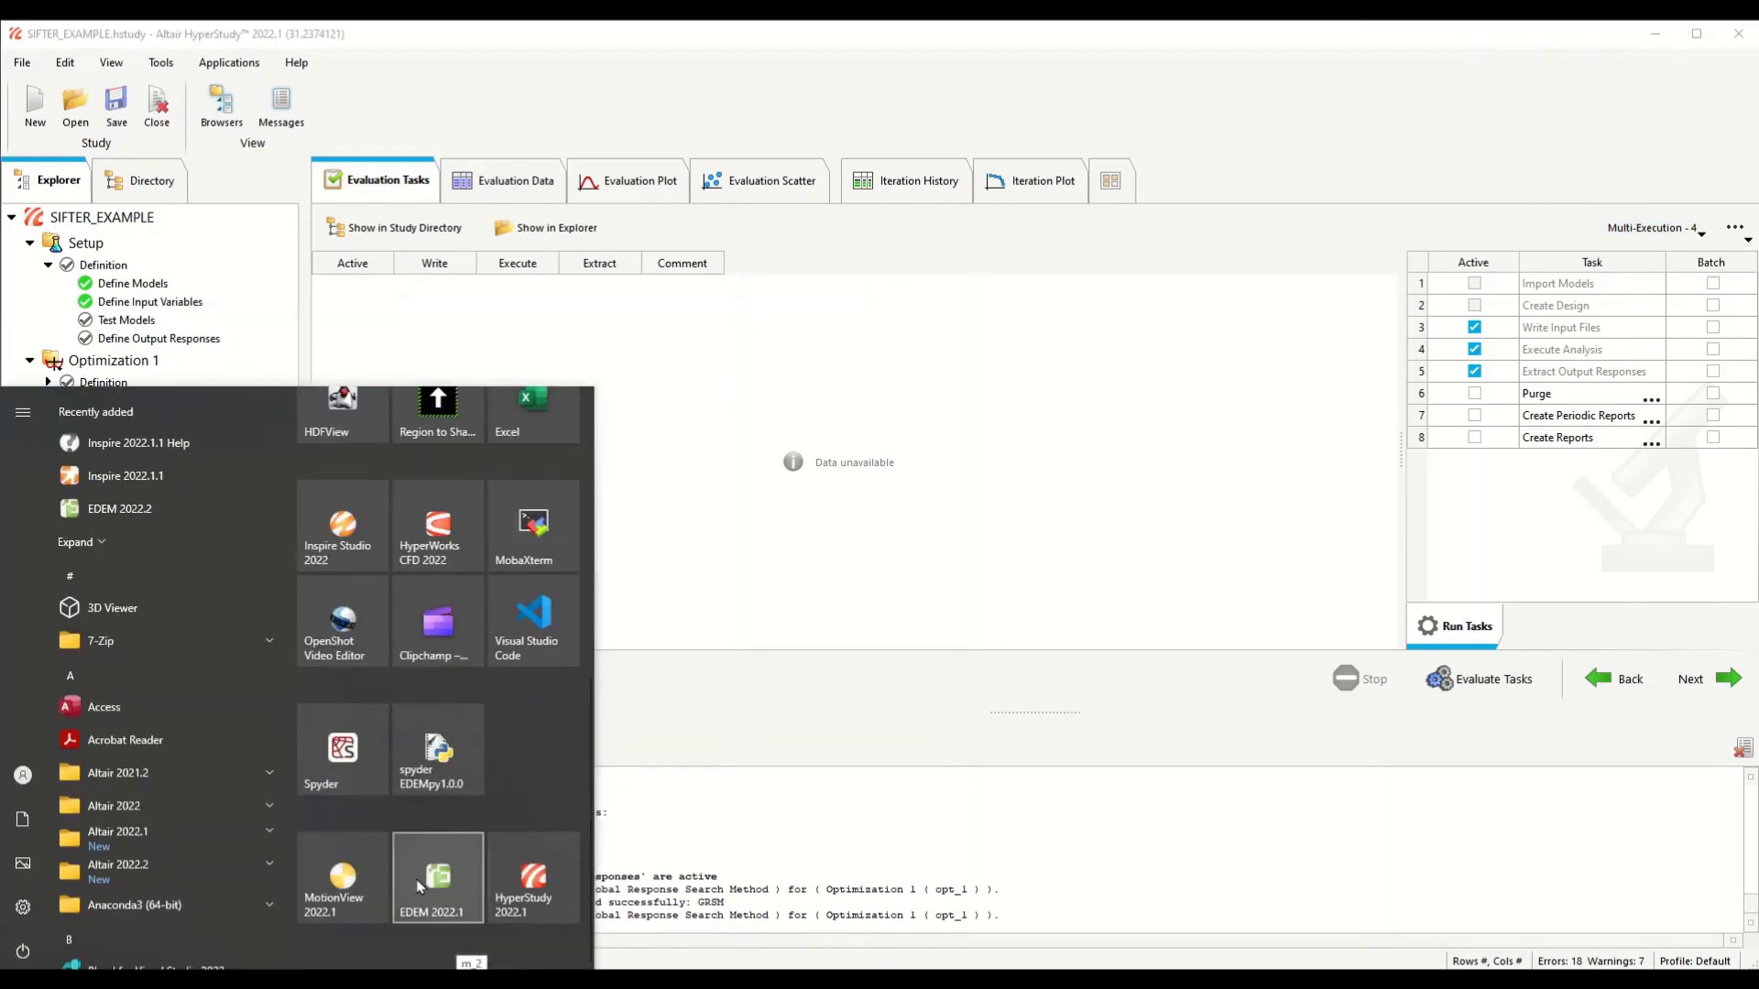
click(438, 884)
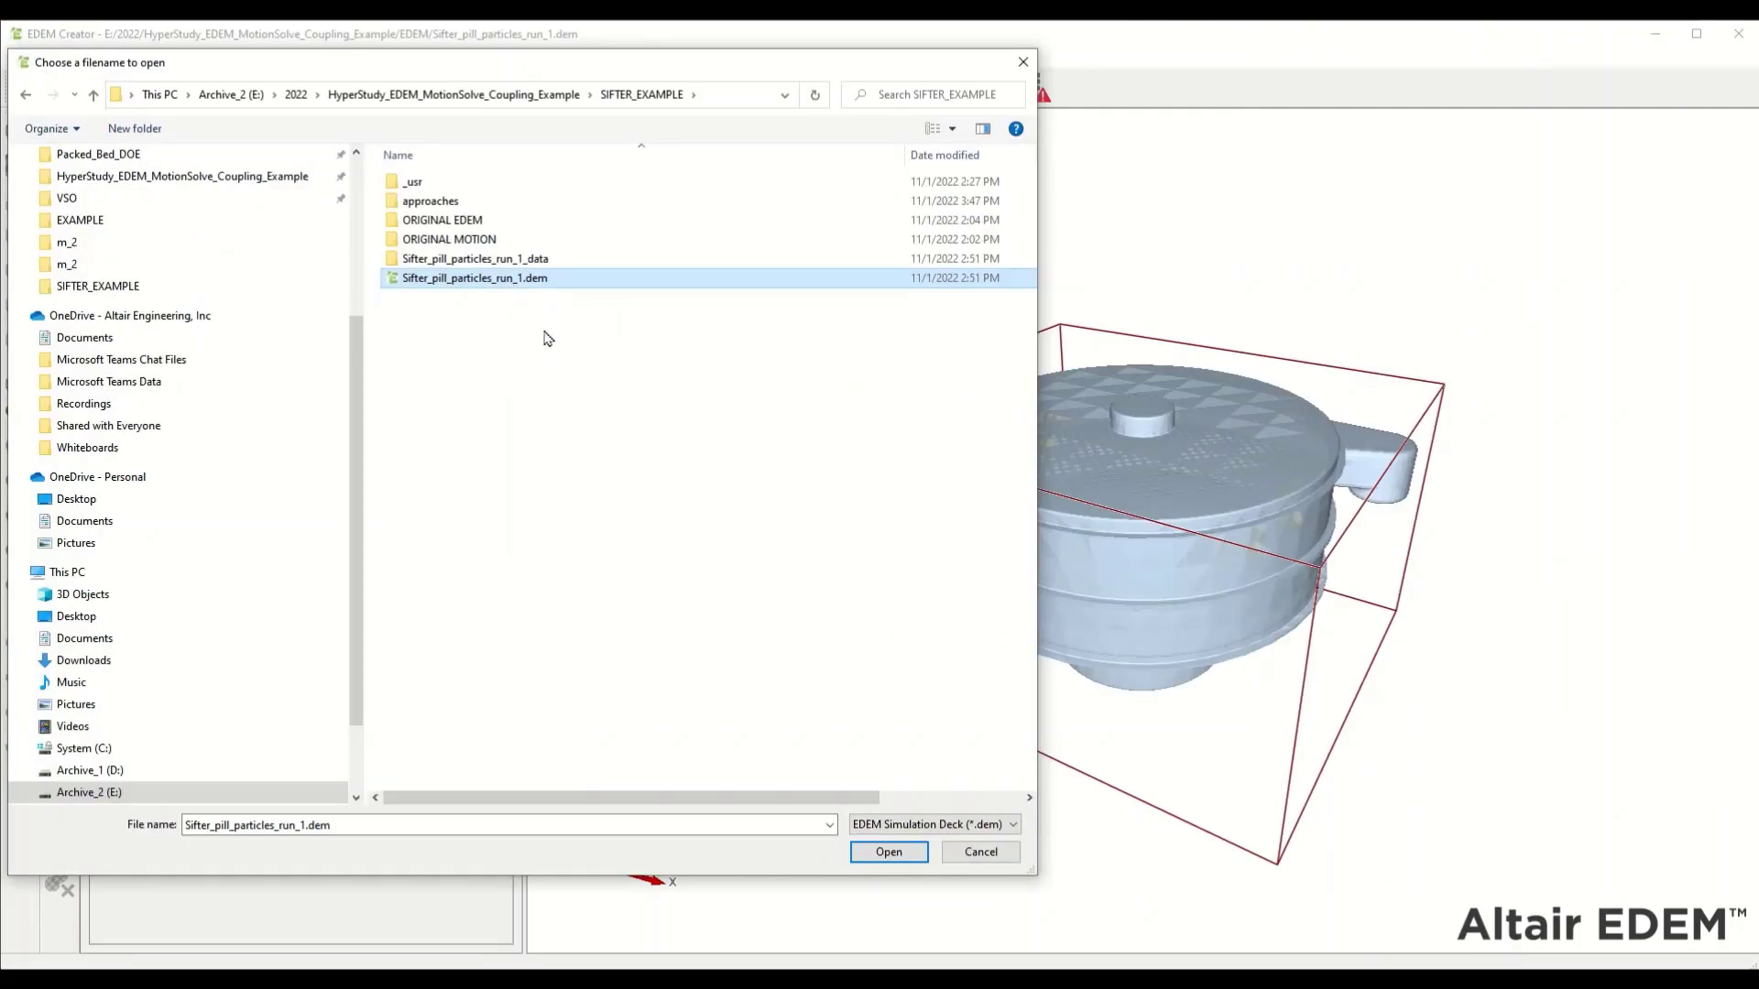
click(887, 852)
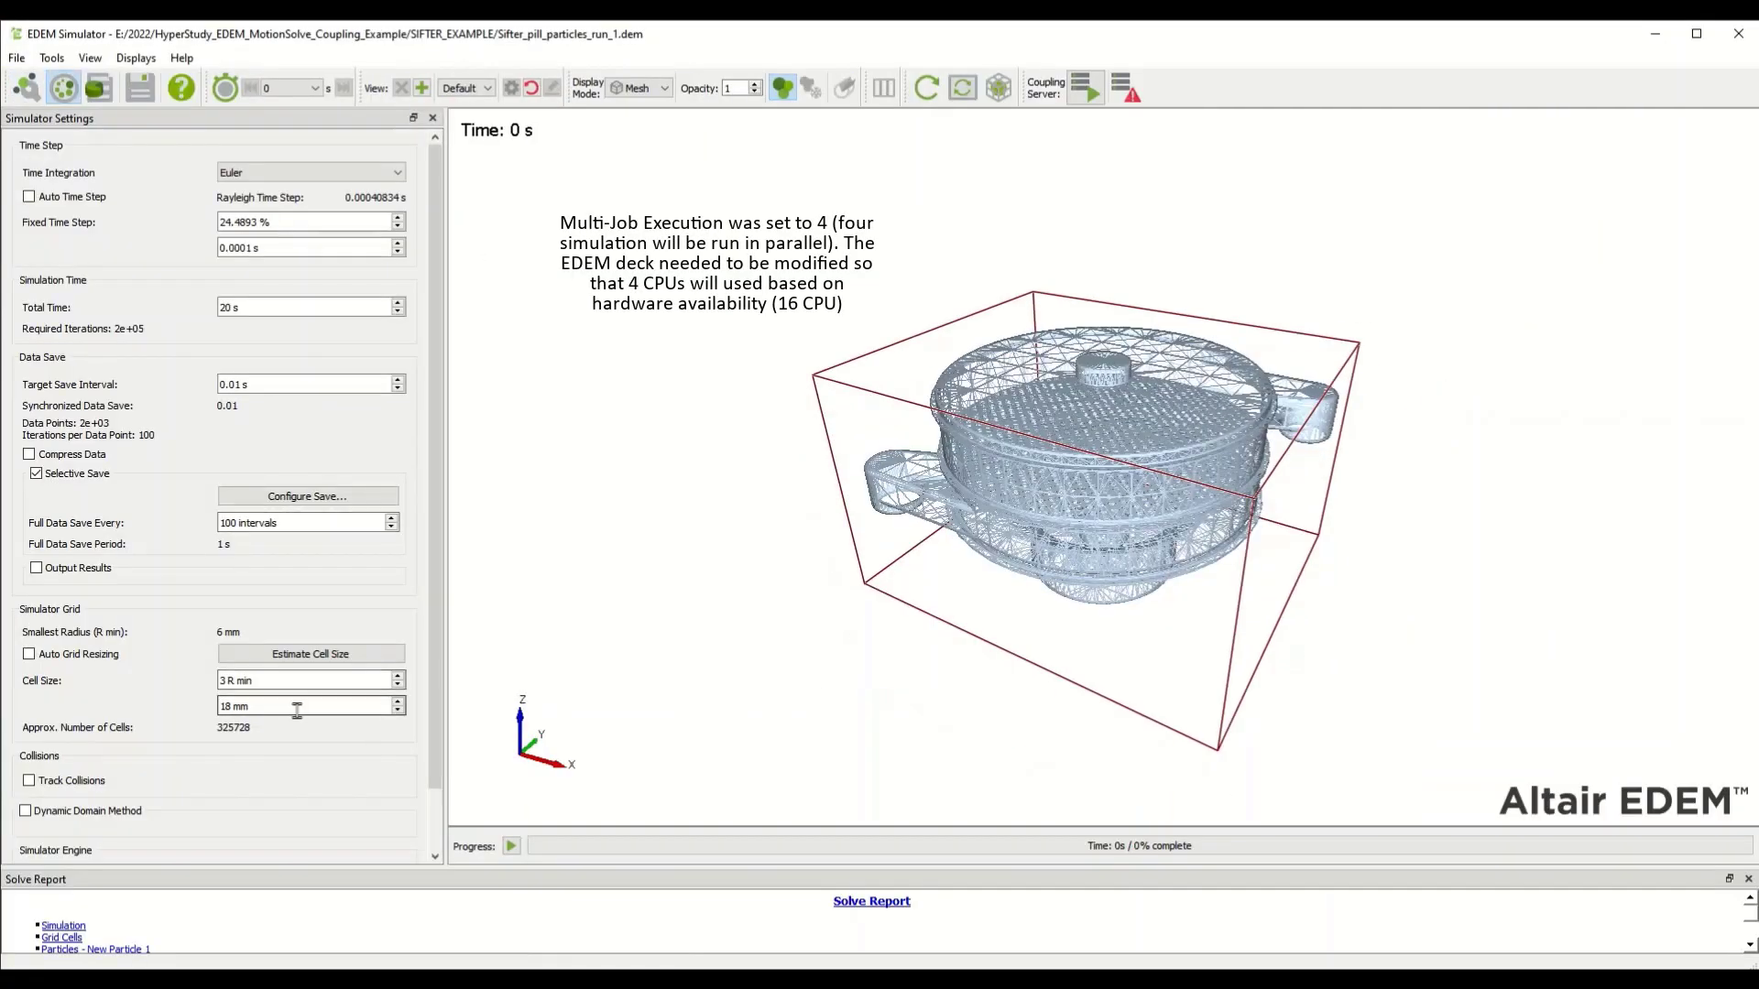
Step: Set the simulator engine of the EDEM deck to use 4 CPUs
scroll(297, 711, down, 2)
click(312, 834)
click(275, 884)
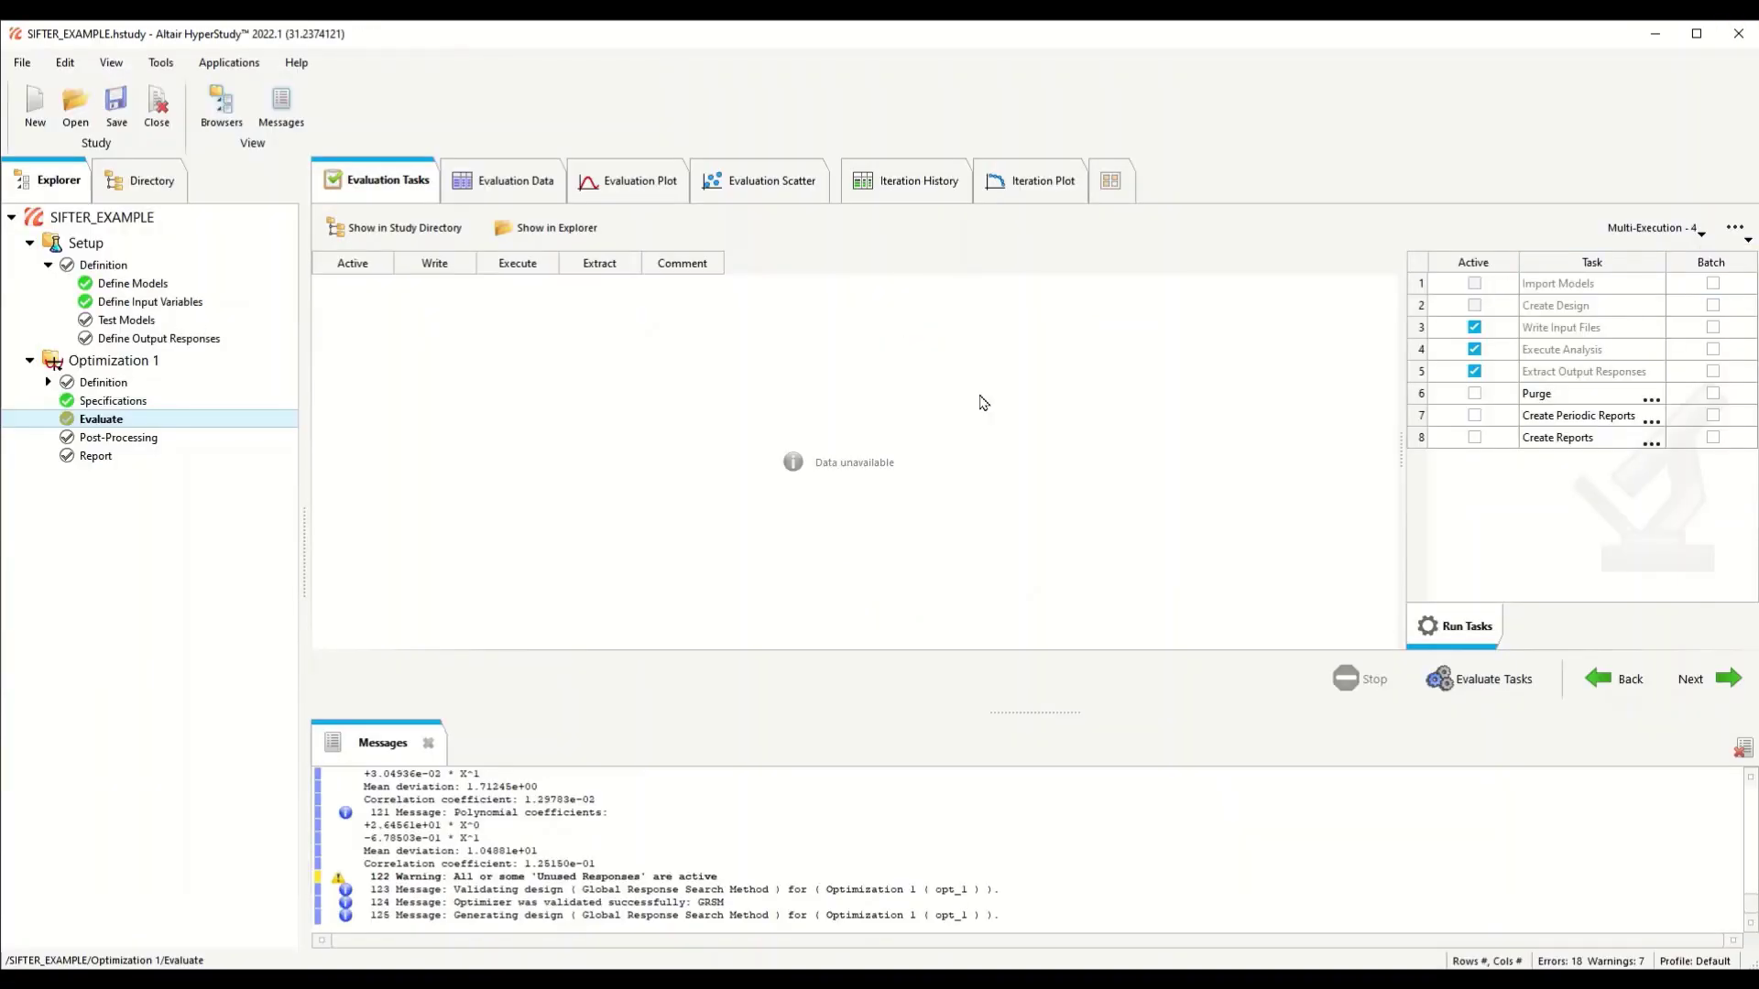
Step: Switch back to HyperStudy and start evaluating the Optimization 1 tasks
click(1514, 698)
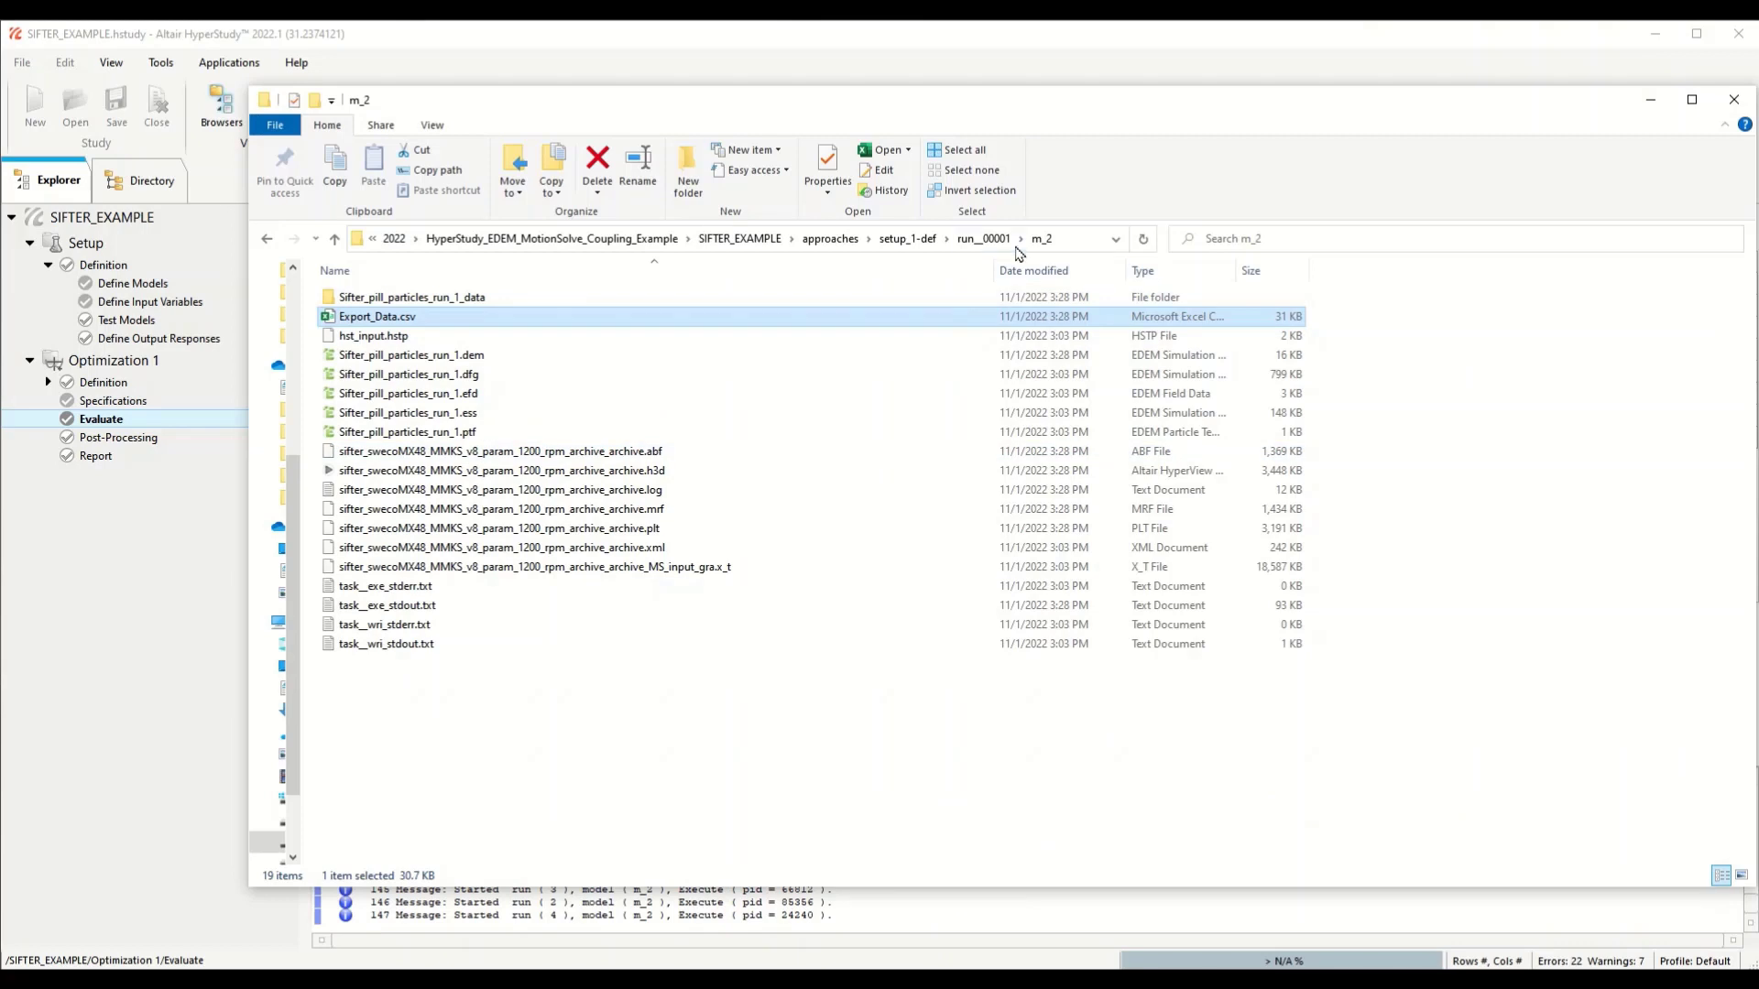
Step: In File Explorer, examine the EDEM output files in the opt_1 run__00001 m_2 data folder, Sifter_pill_particles_run_1_data
click(932, 240)
click(930, 240)
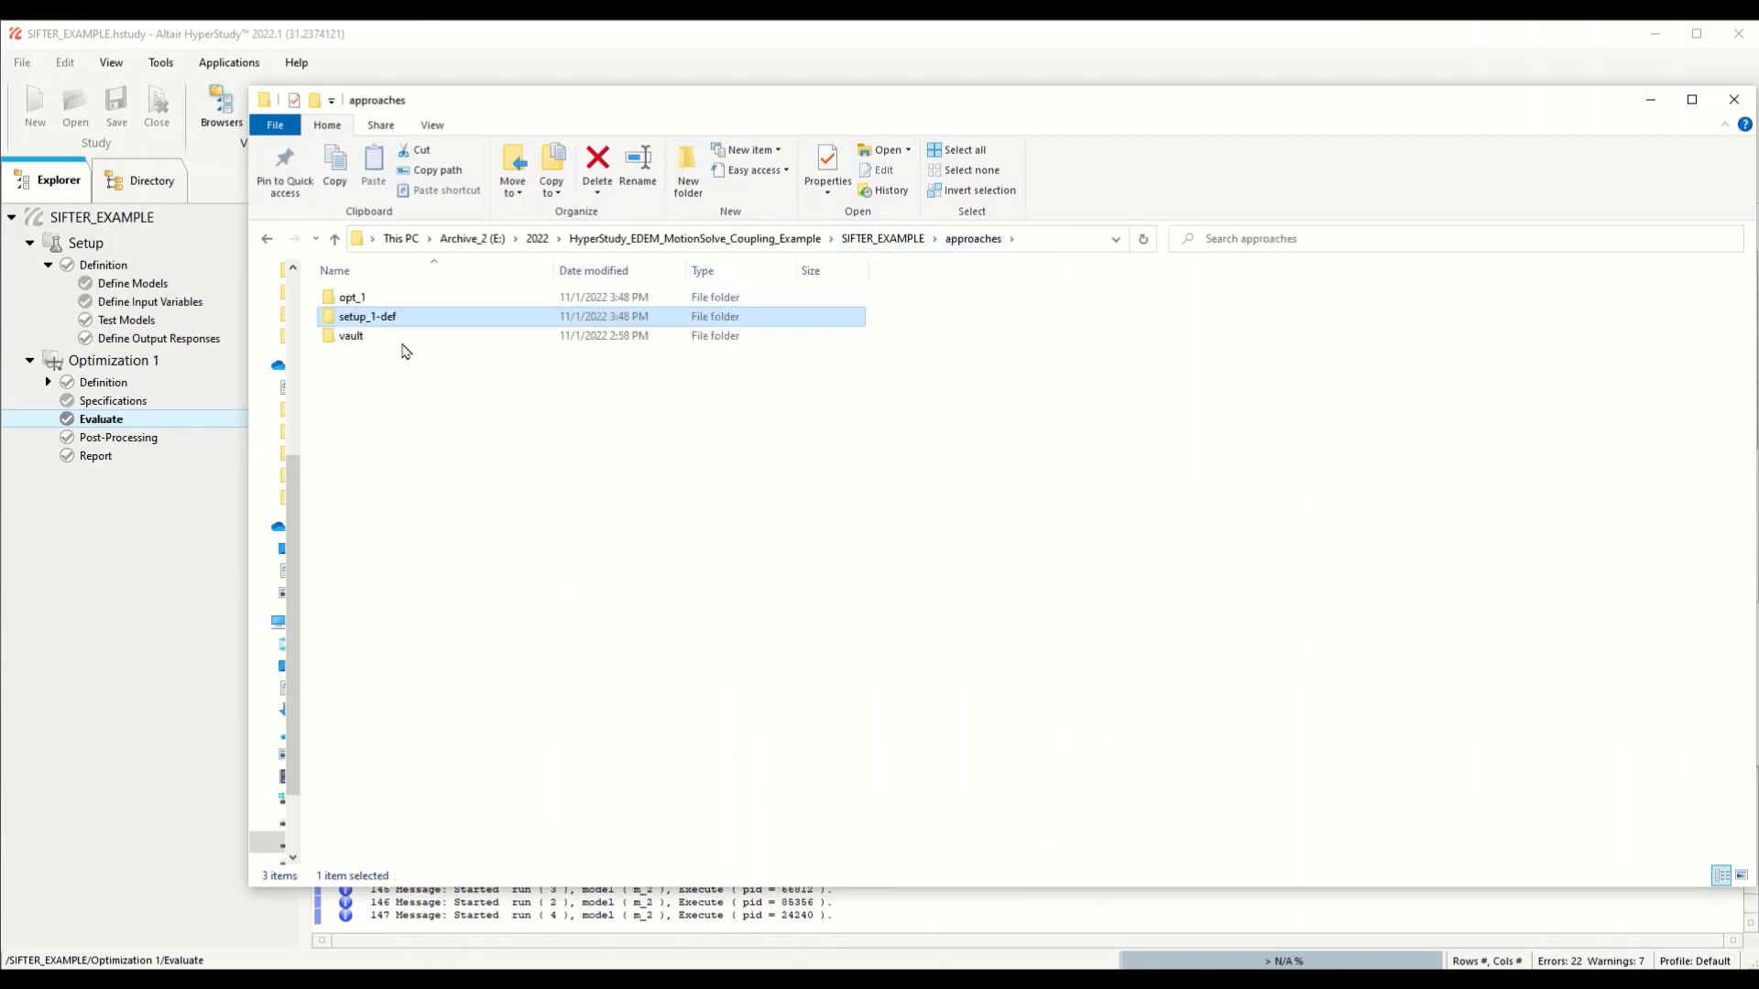
double_click(381, 301)
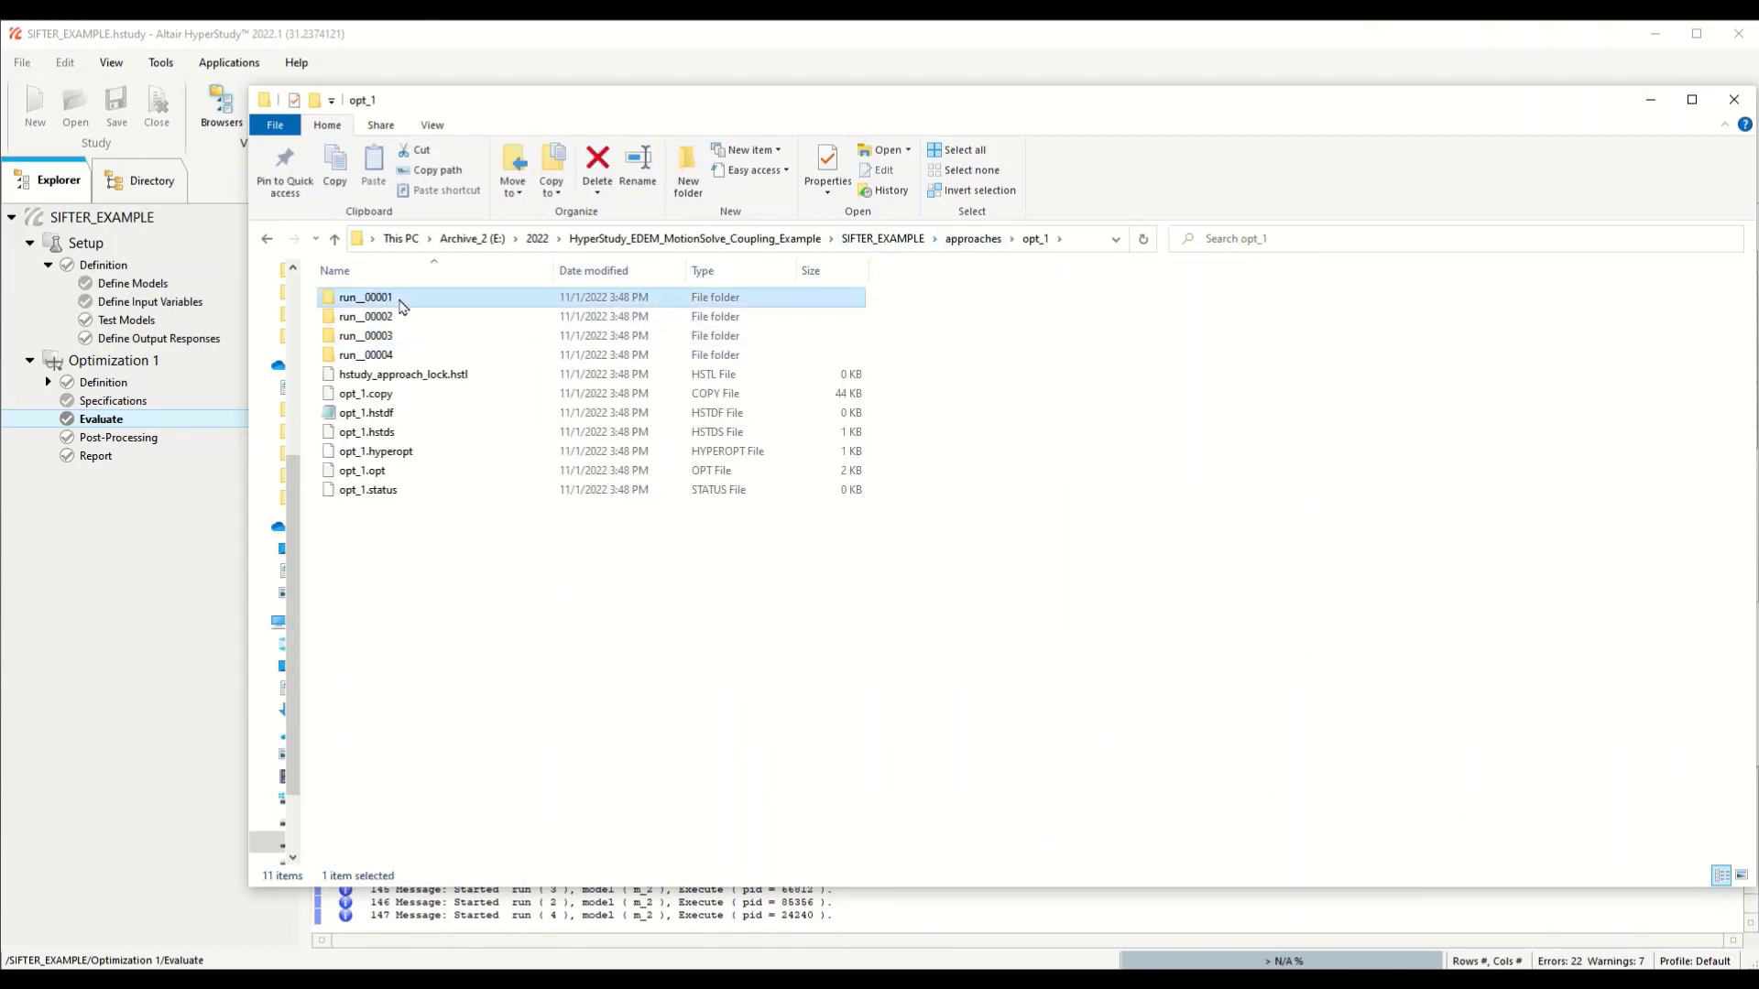
double_click(398, 302)
double_click(403, 319)
double_click(419, 304)
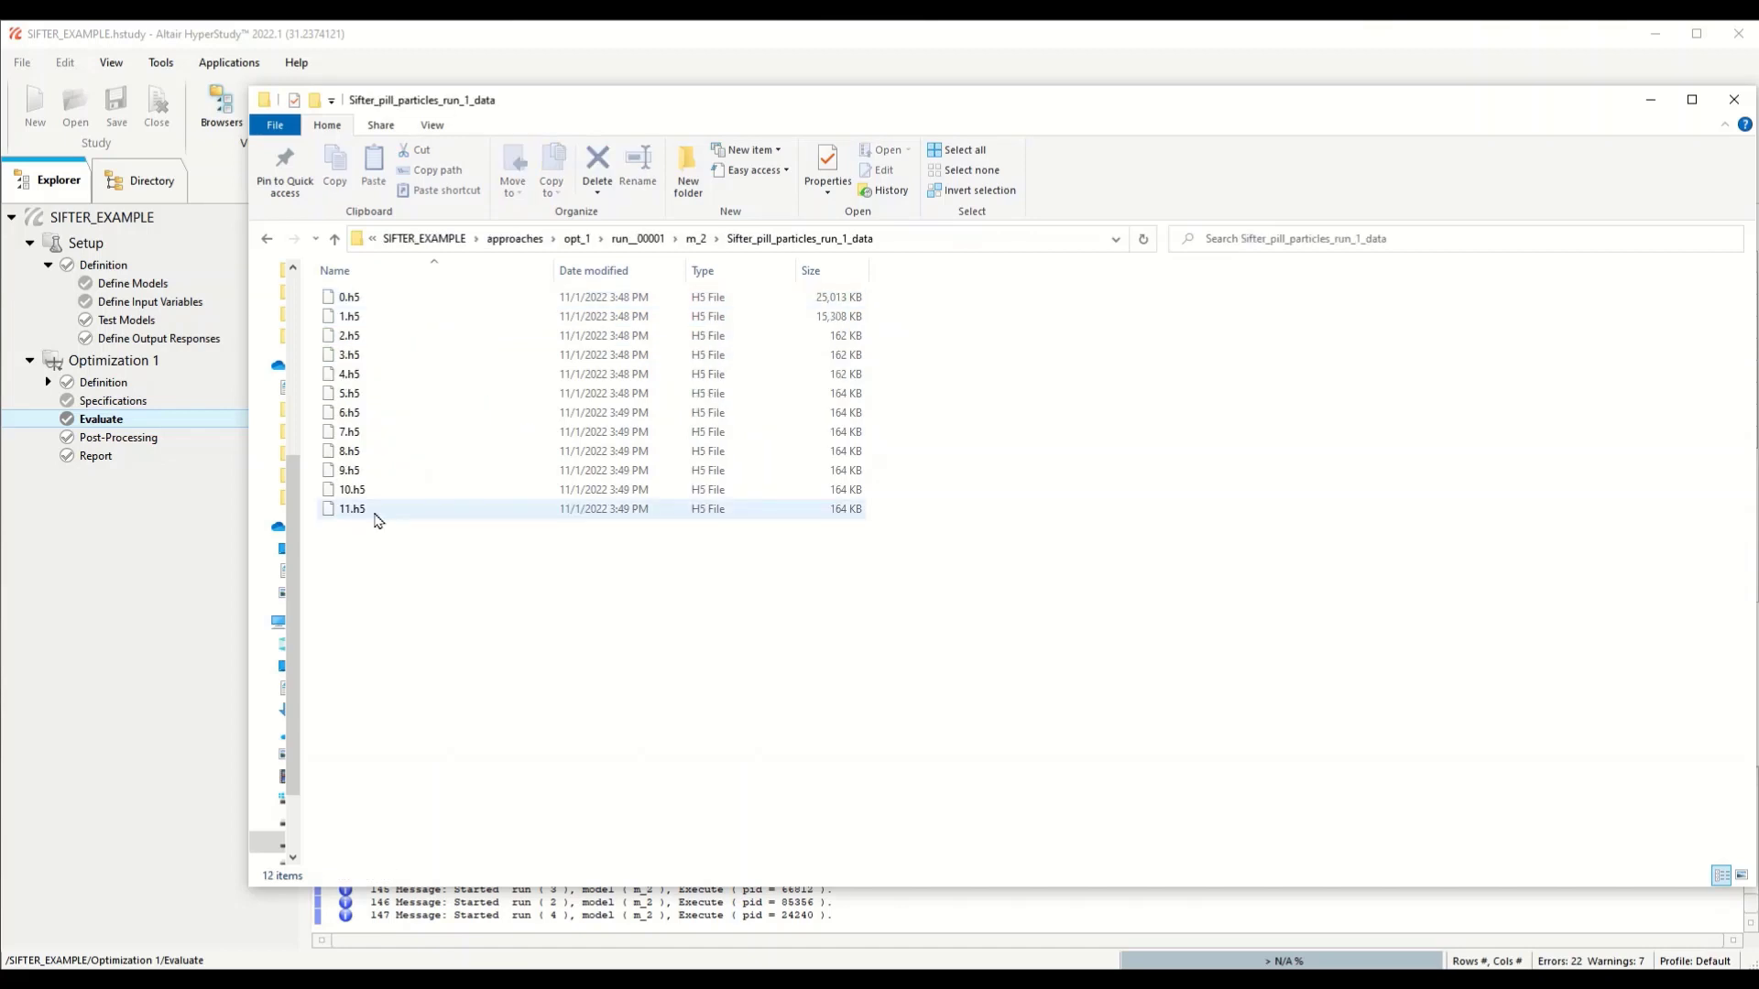
Step: Examine the EDEM output files in the Sifter_pill_particles_run_1_data folder of run__00002's m_2 model
key(alt+Left)
click(953, 239)
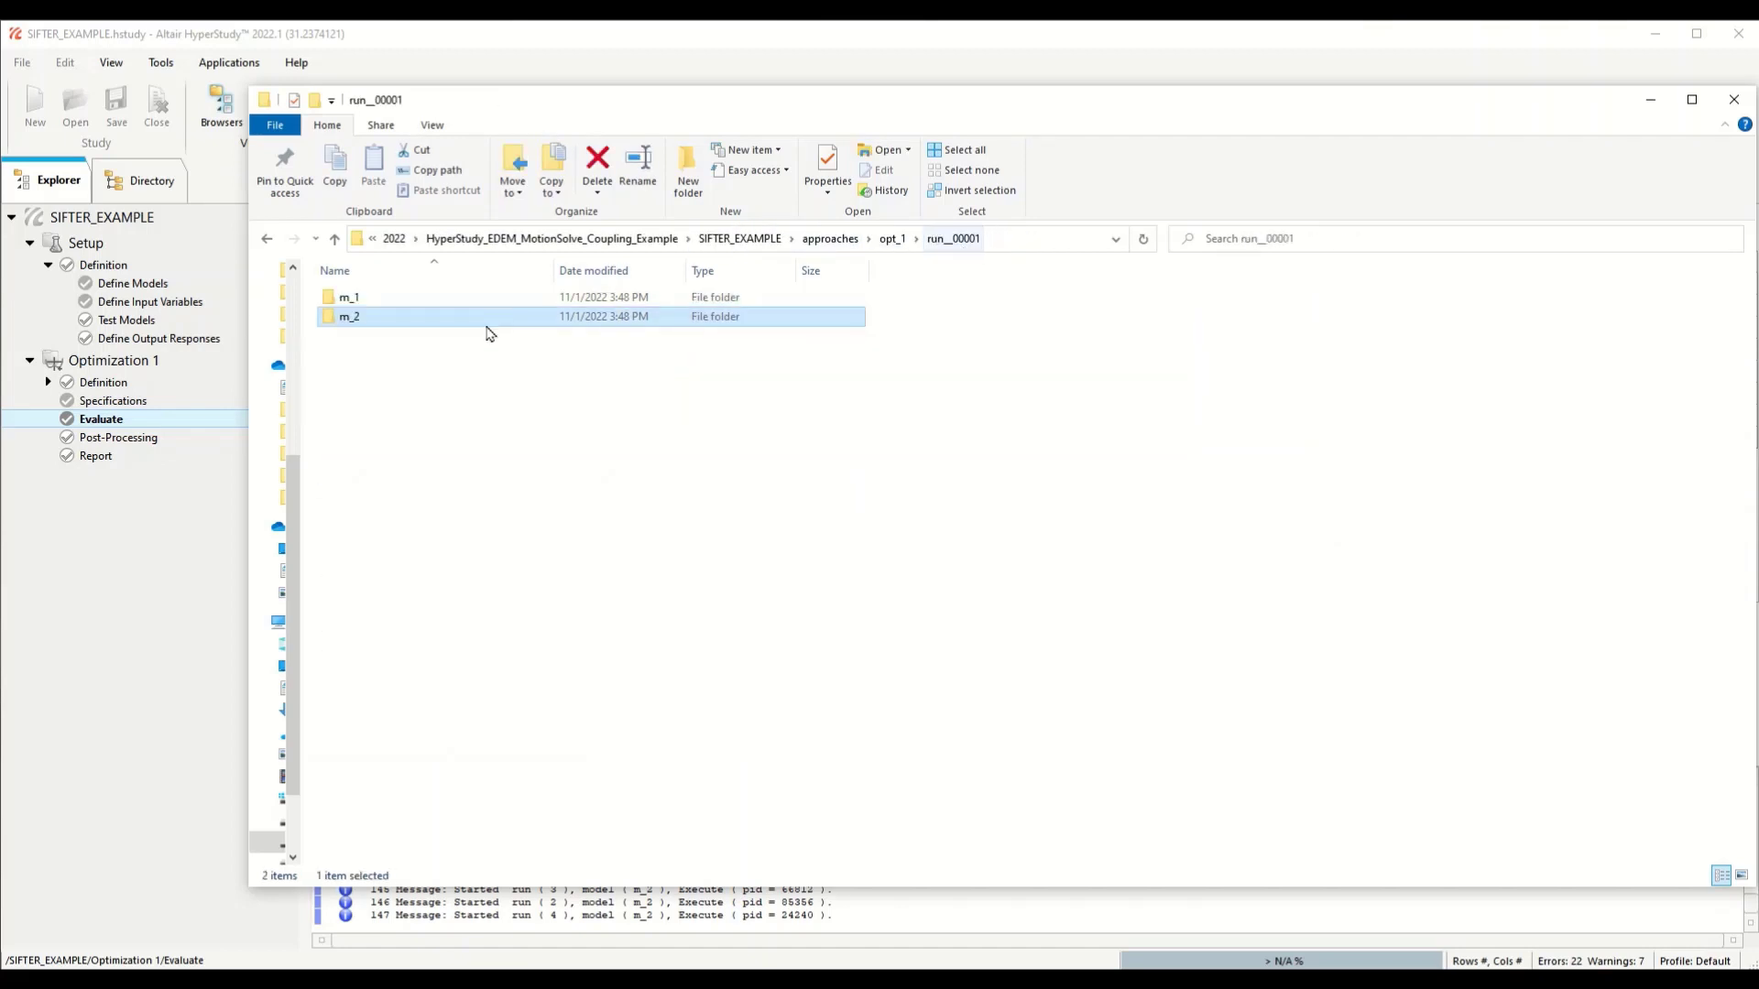
click(892, 238)
double_click(376, 316)
double_click(376, 319)
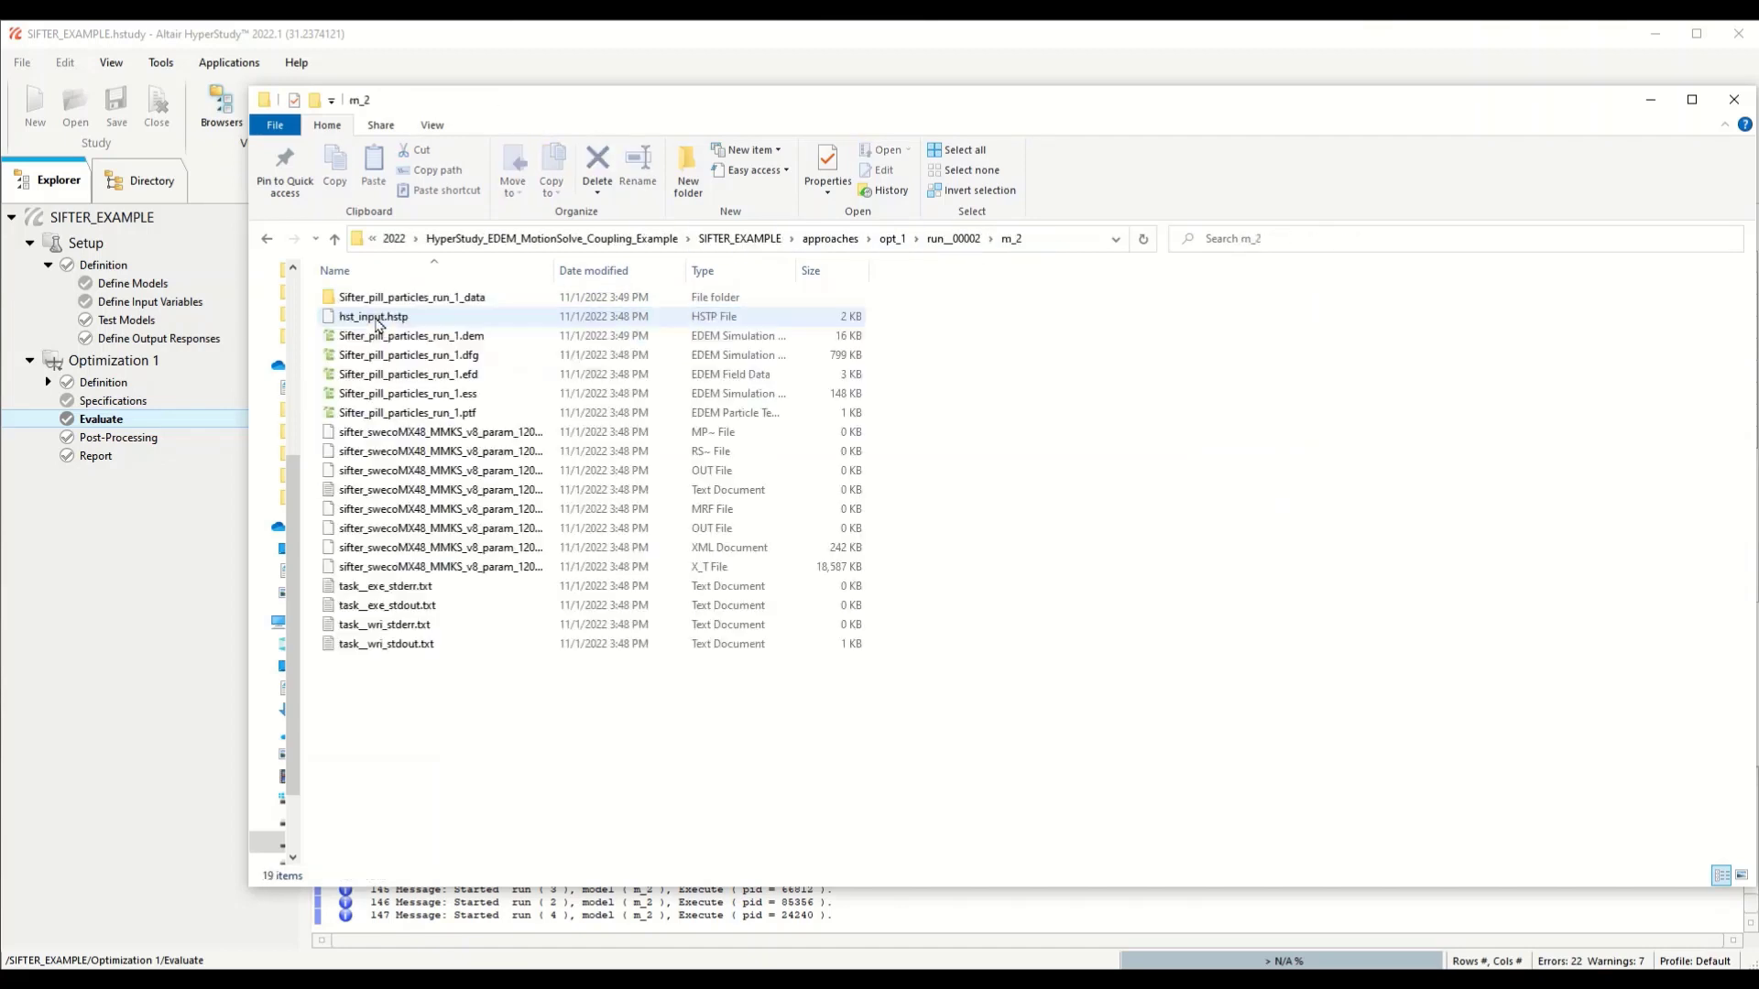
double_click(436, 303)
Step: Examine the EDEM output files in run__00003's m_2 data folder and return to the run folder
click(696, 238)
click(948, 240)
click(892, 238)
double_click(408, 336)
double_click(381, 317)
double_click(439, 298)
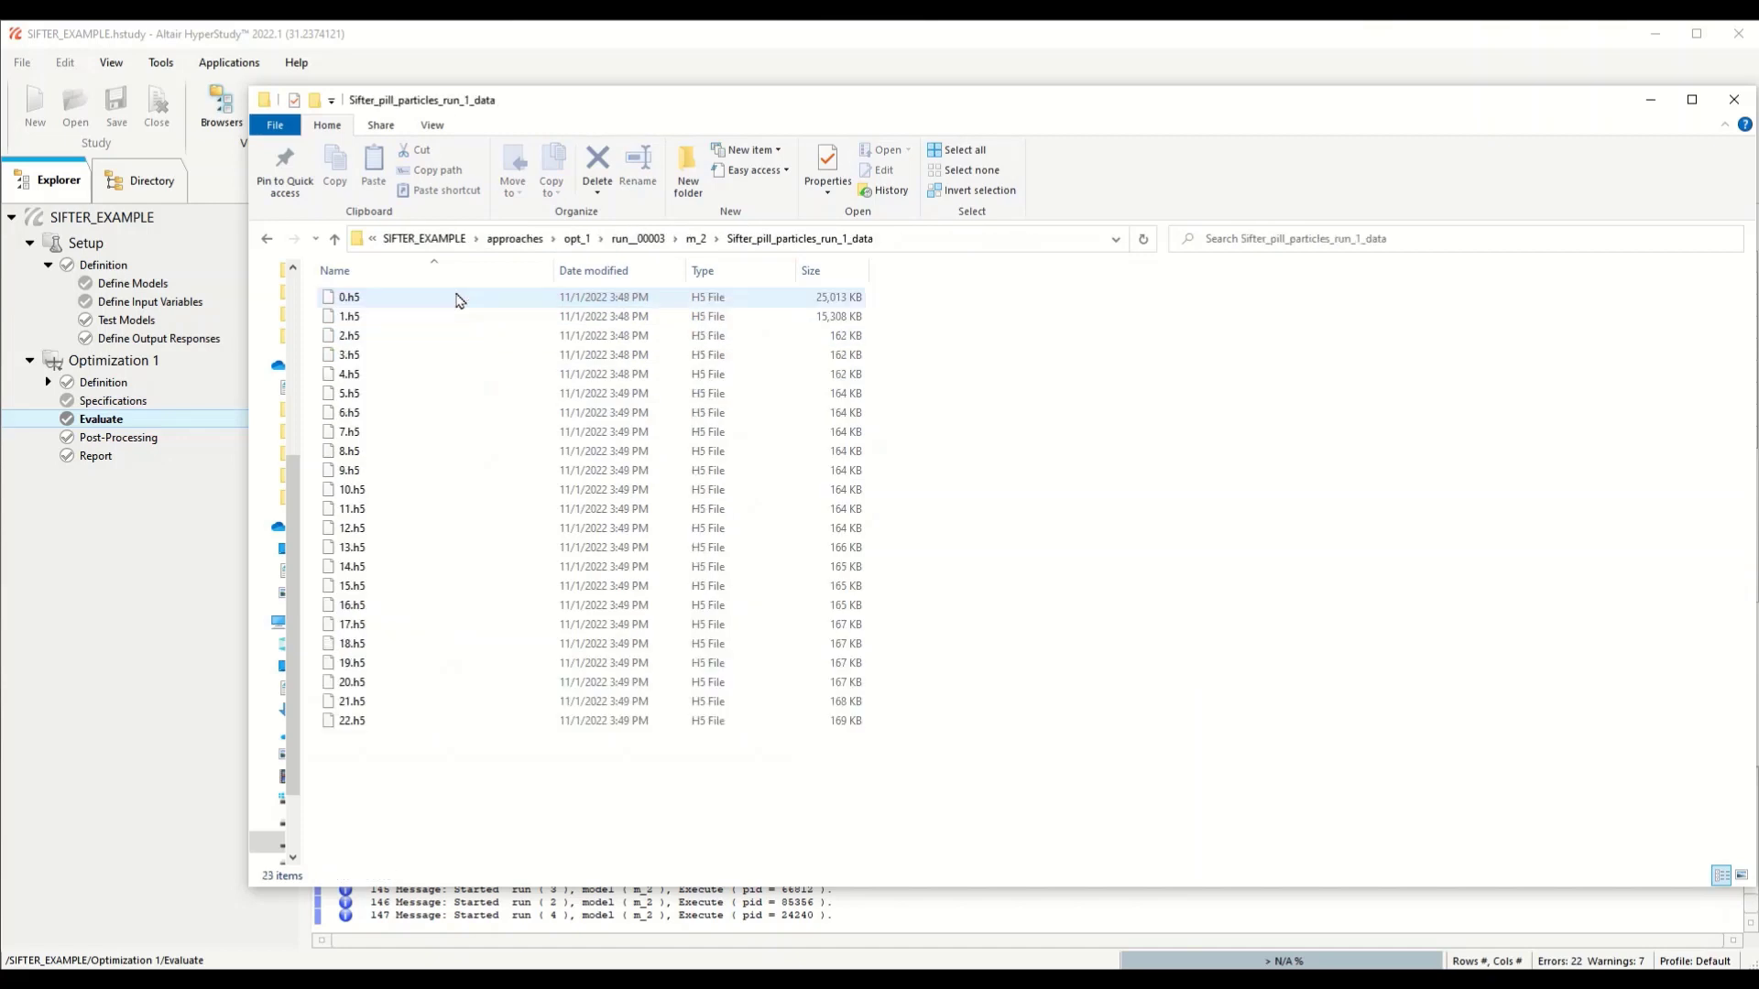
click(639, 238)
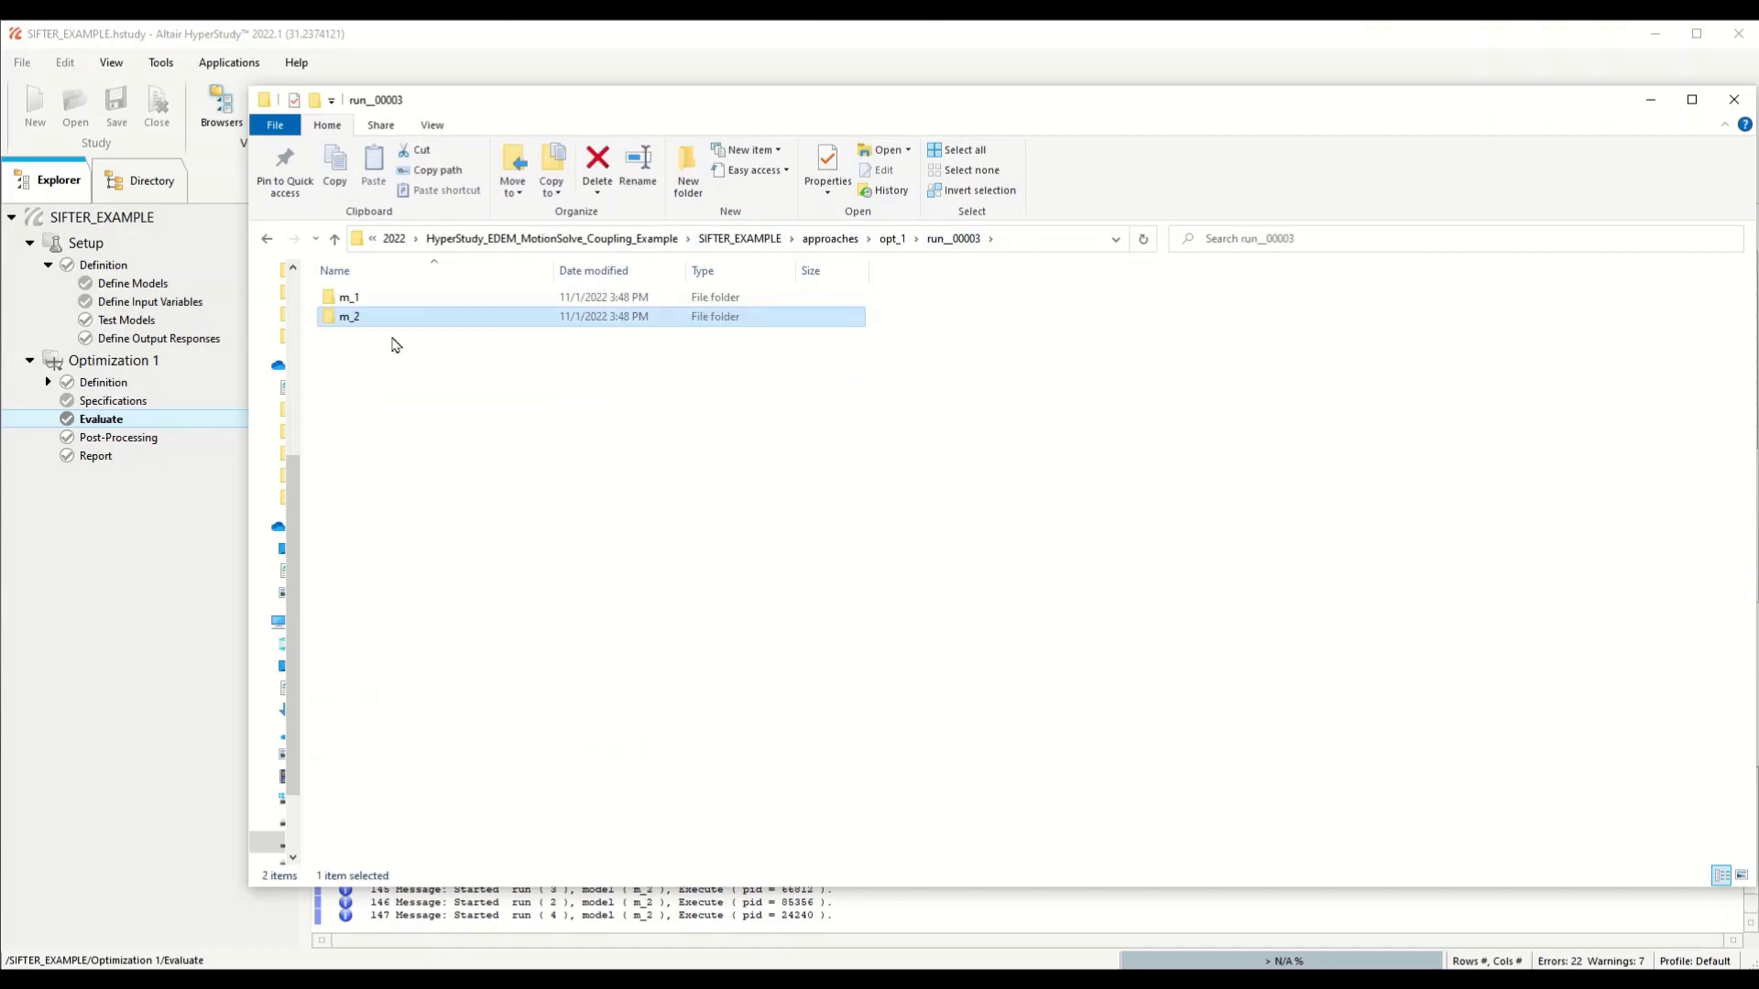
Step: Examine the EDEM output files in run__00004's m_2 data folder, Sifter_pill_particles_run_1_data, and return to the run folder
click(893, 238)
double_click(381, 354)
double_click(366, 316)
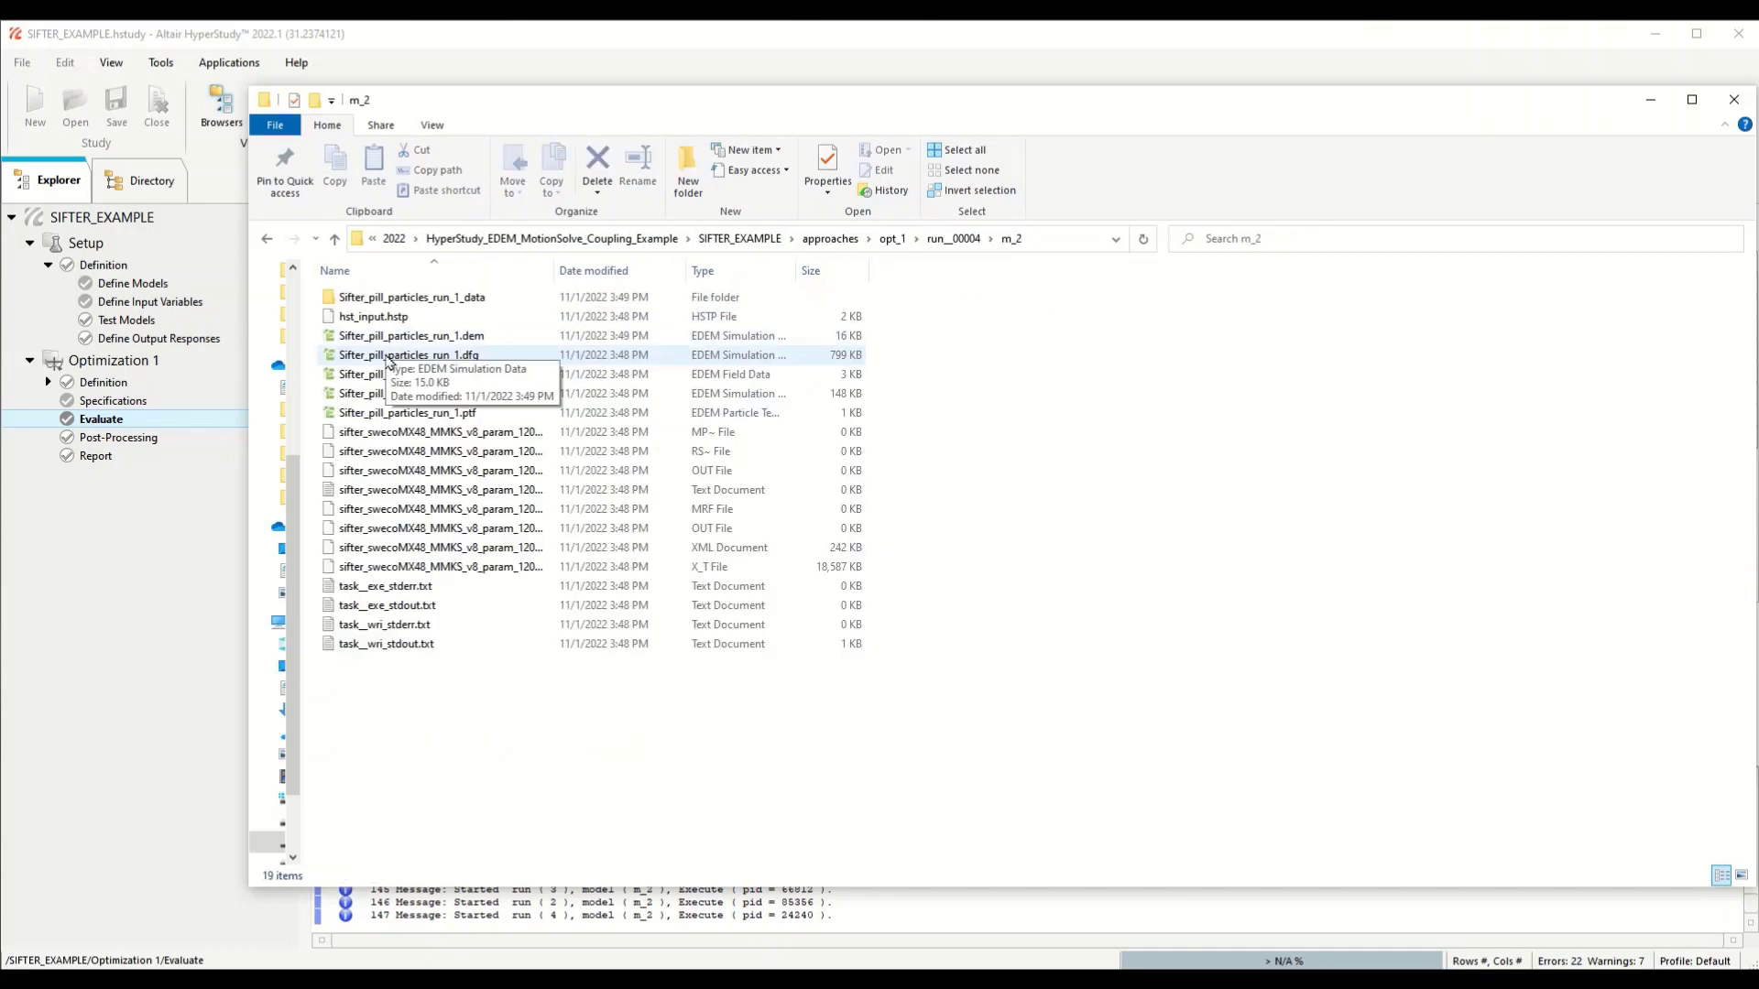
double_click(440, 297)
click(697, 238)
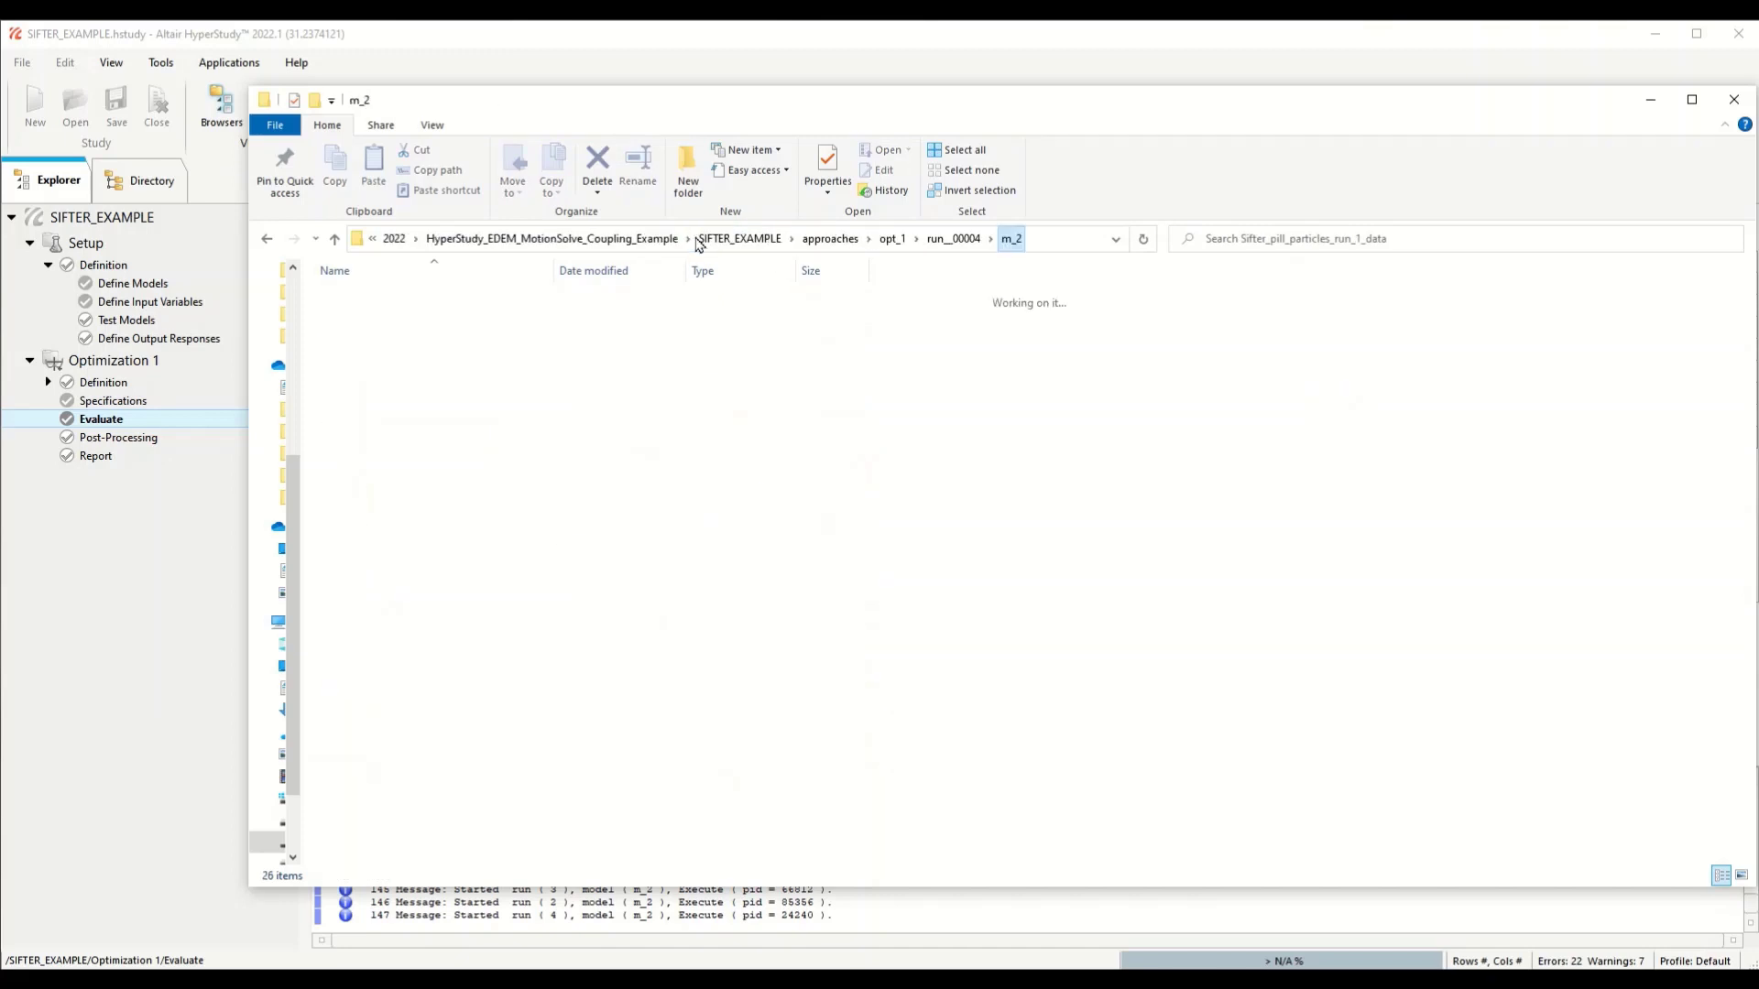
click(955, 239)
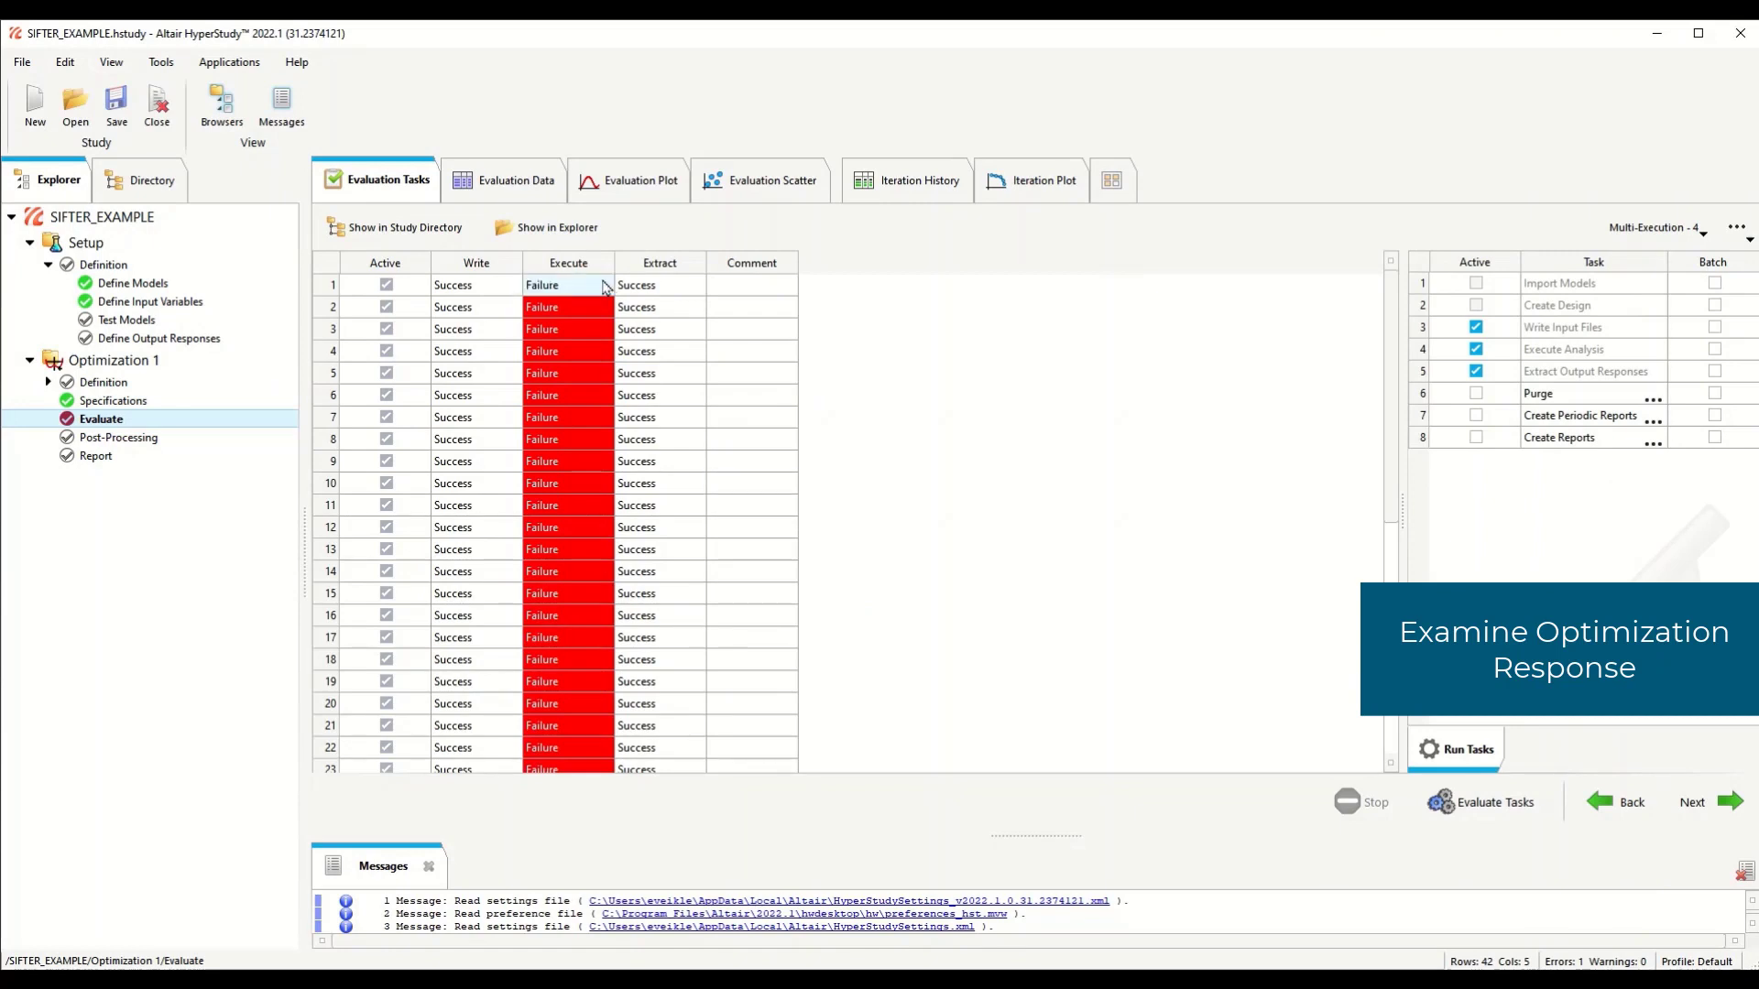
Step: In HyperStudy, review Optimization 1's evaluation data and the evaluation plots of Pills Remaining and Sift Failure
click(503, 180)
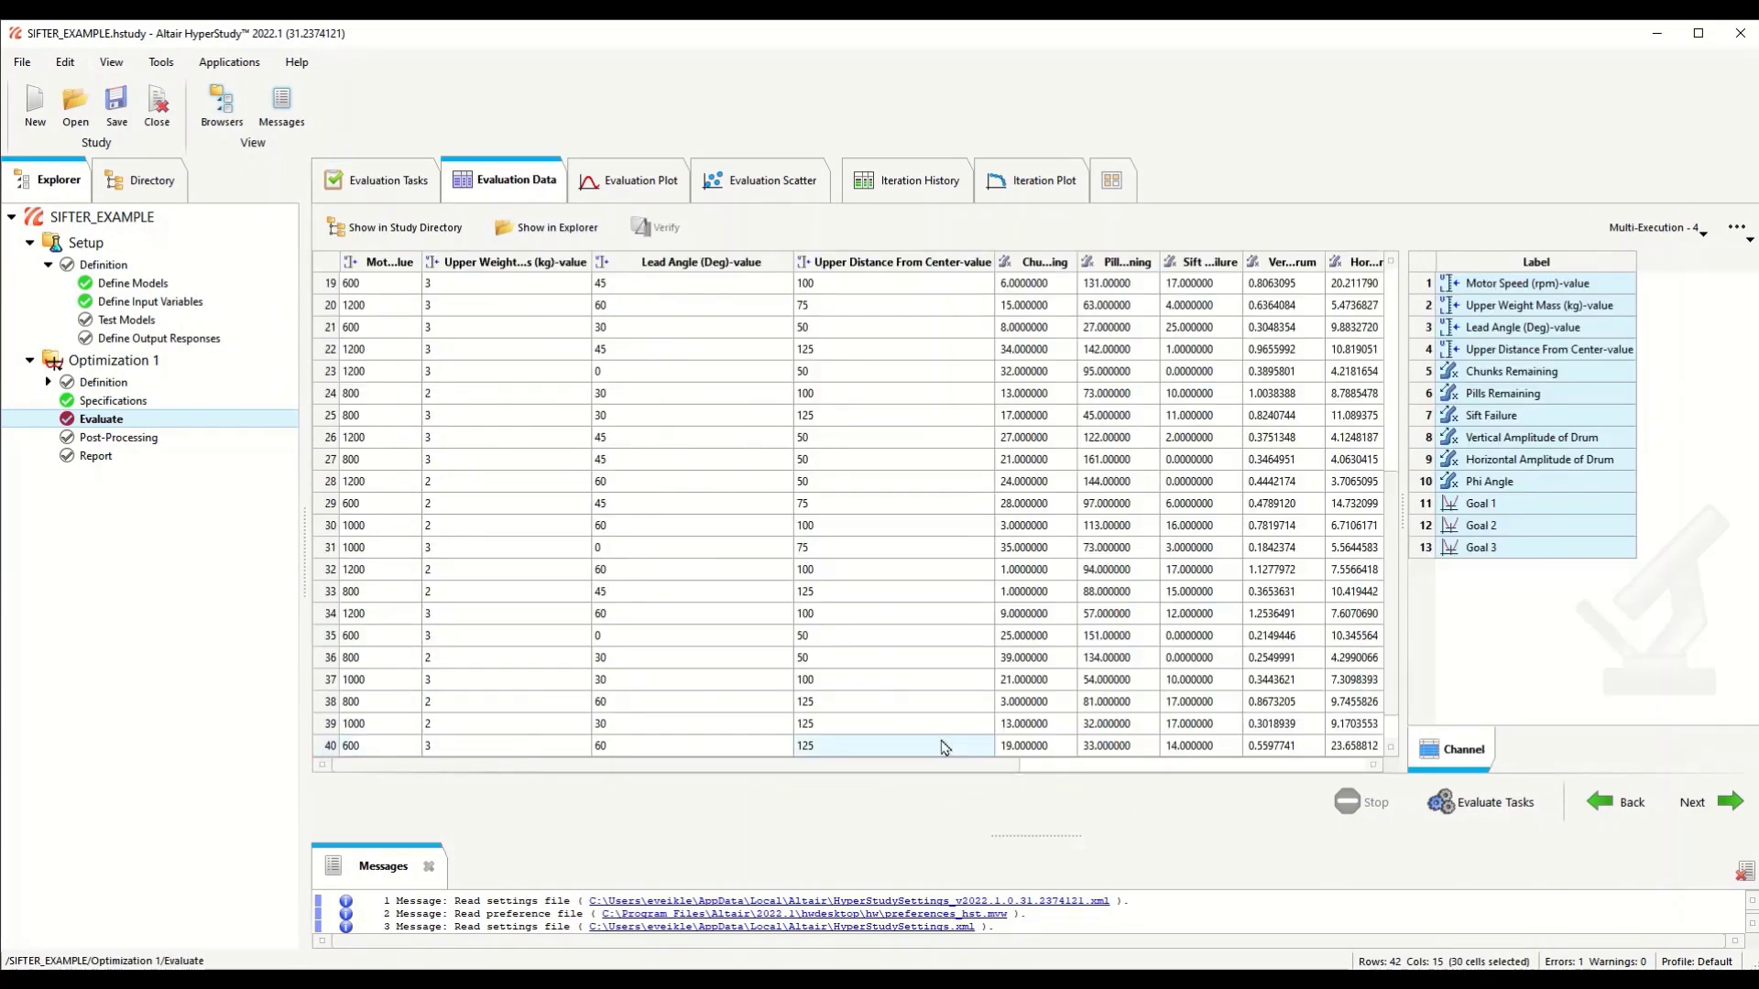
click(628, 180)
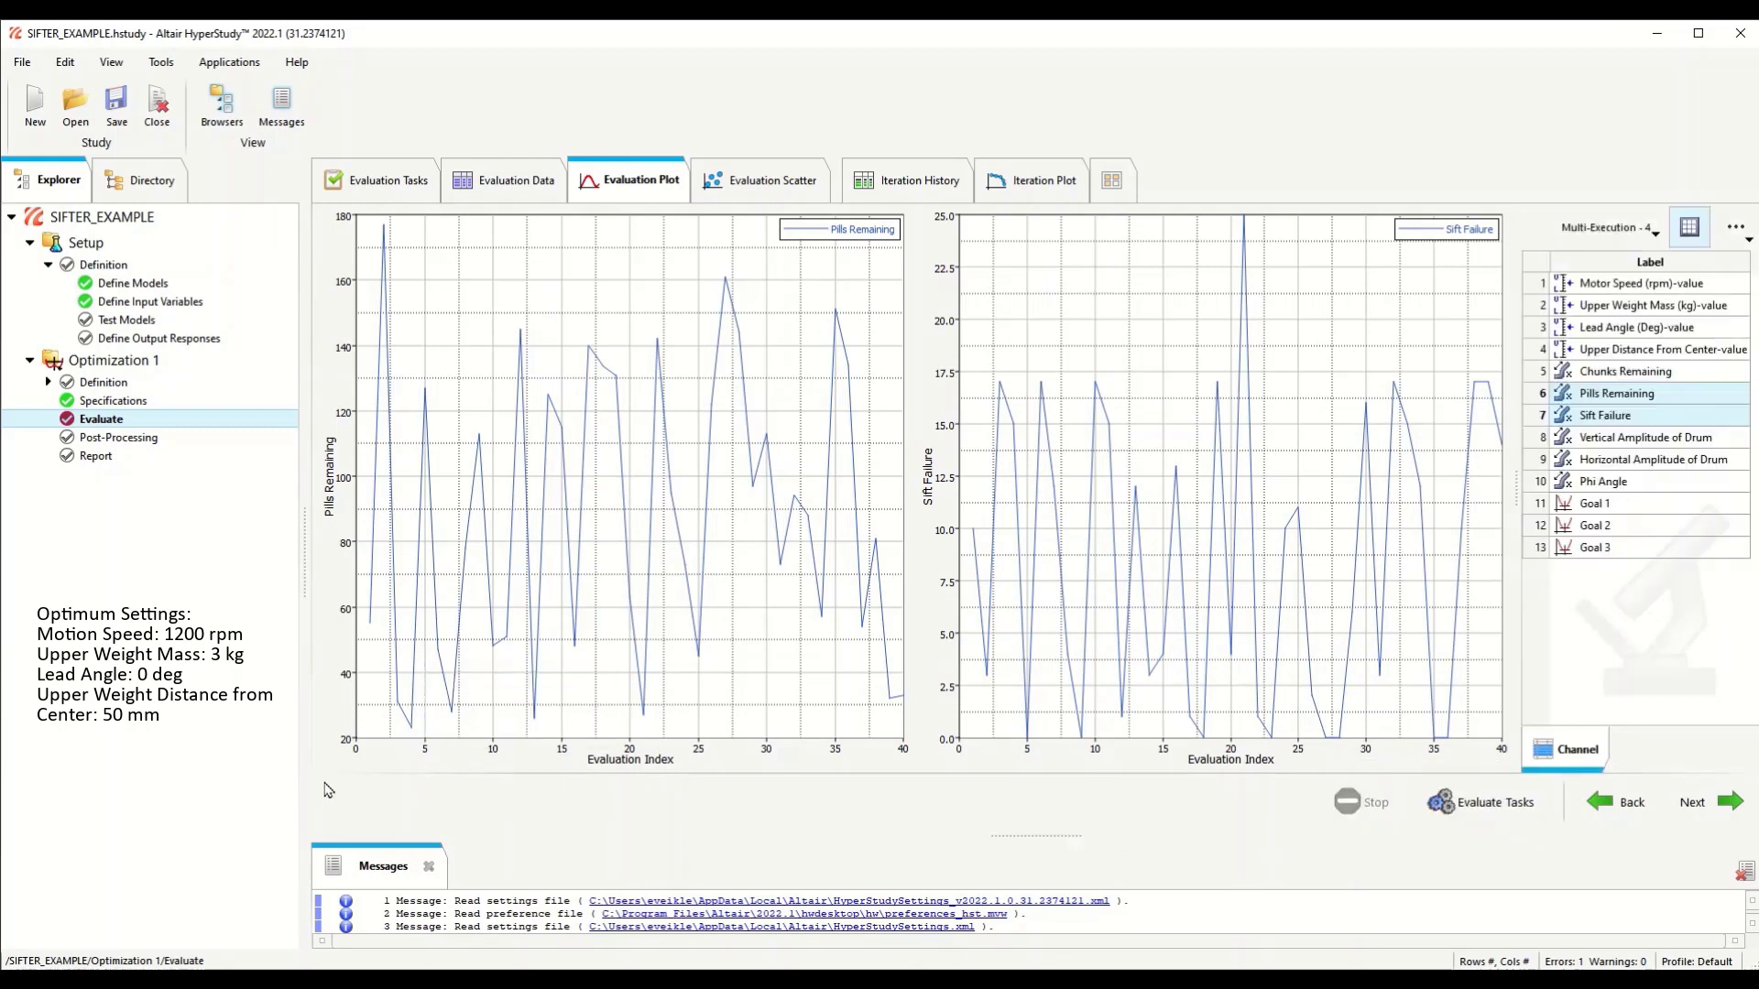
Step: Select evaluation 23 in the evaluation data and widen the Sift Failure, Pills Remaining and Chunks Remaining columns to read its responses
click(506, 183)
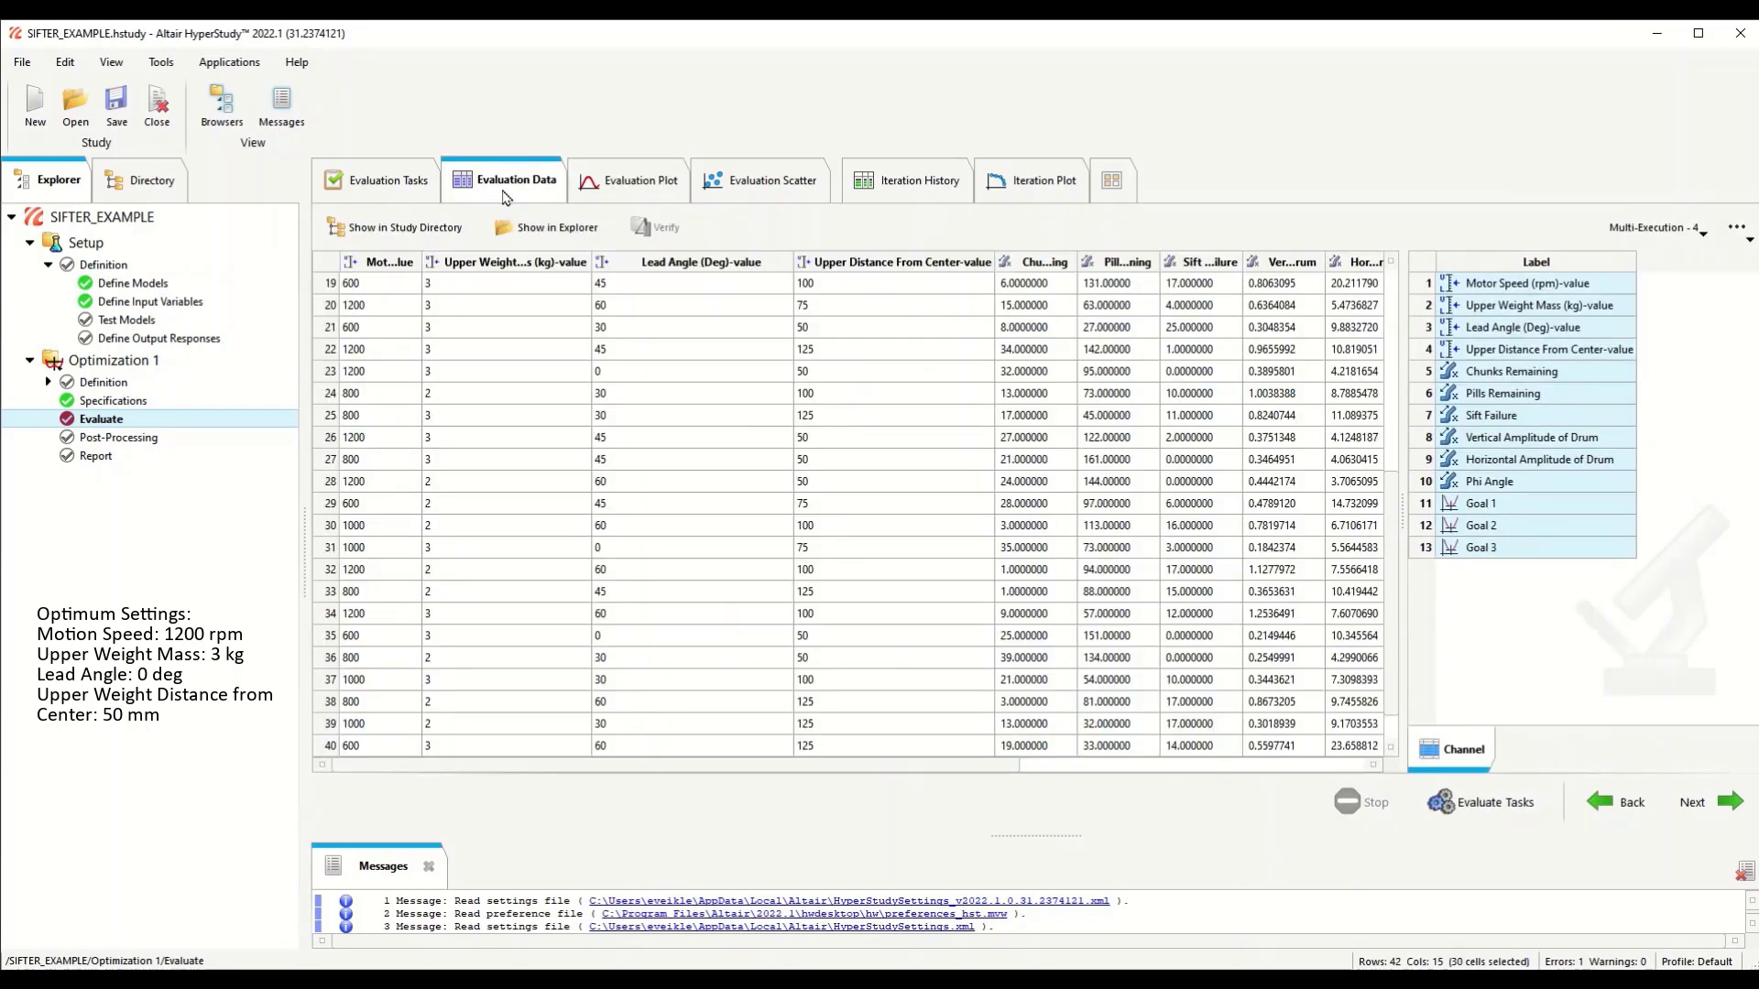
click(330, 373)
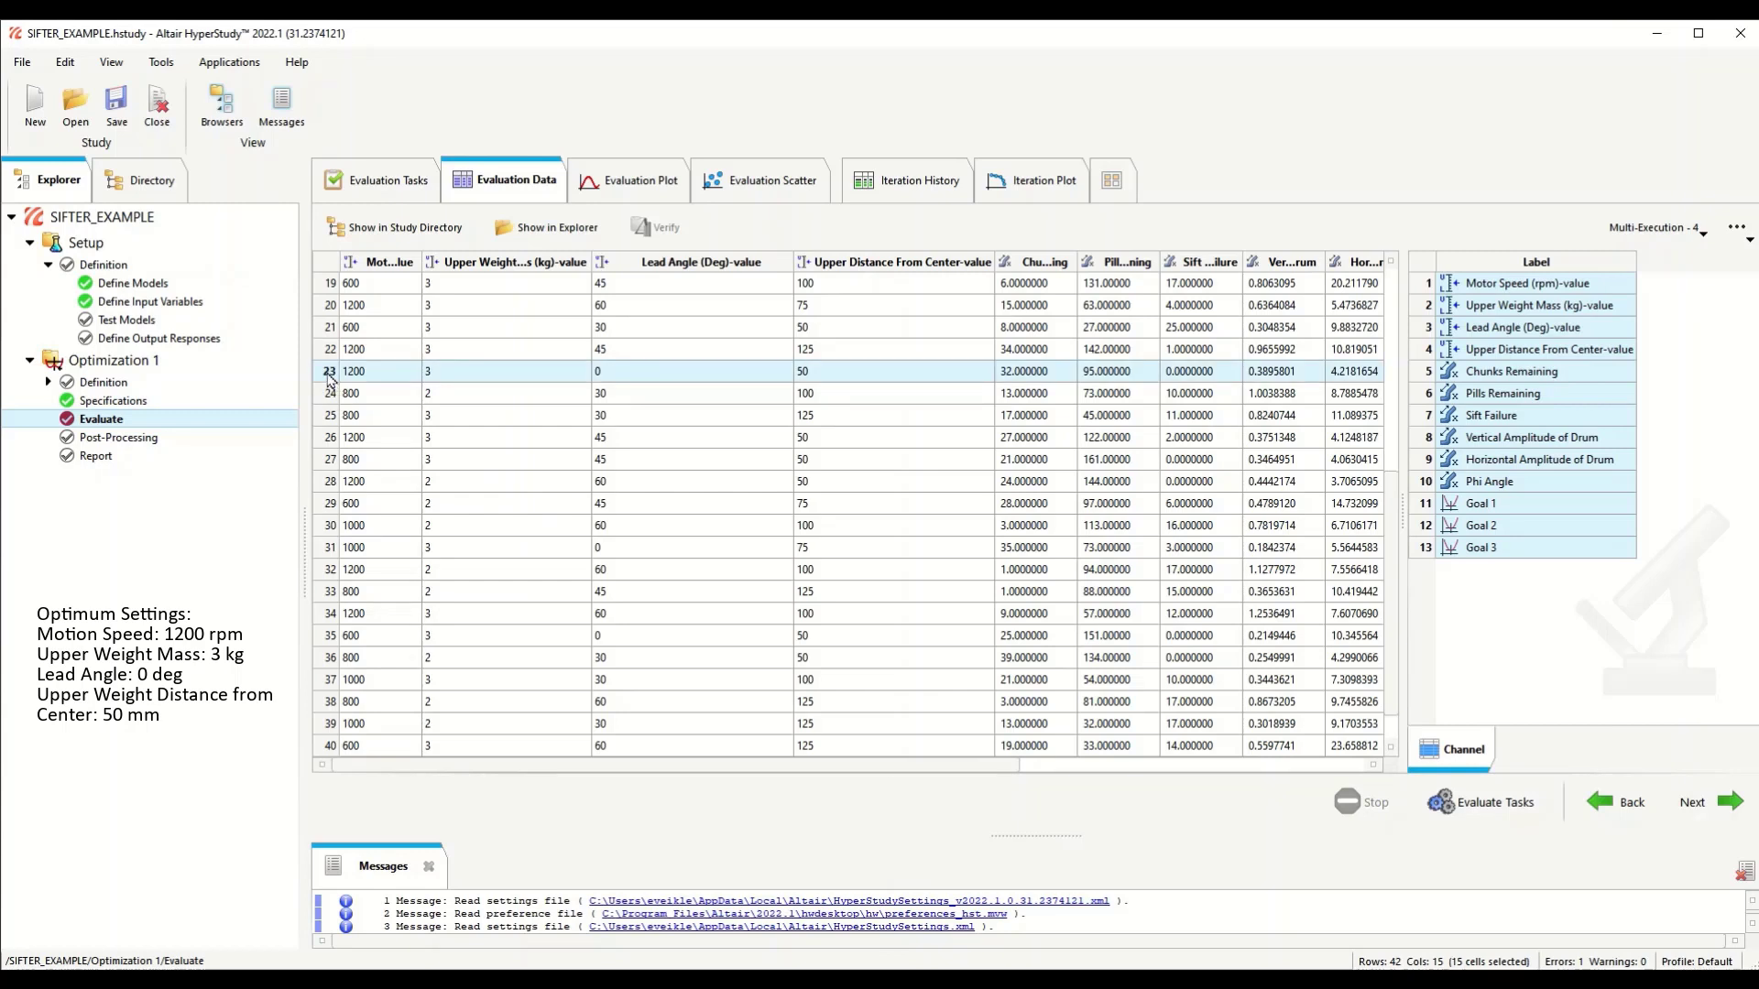
drag(1242, 262, 1301, 262)
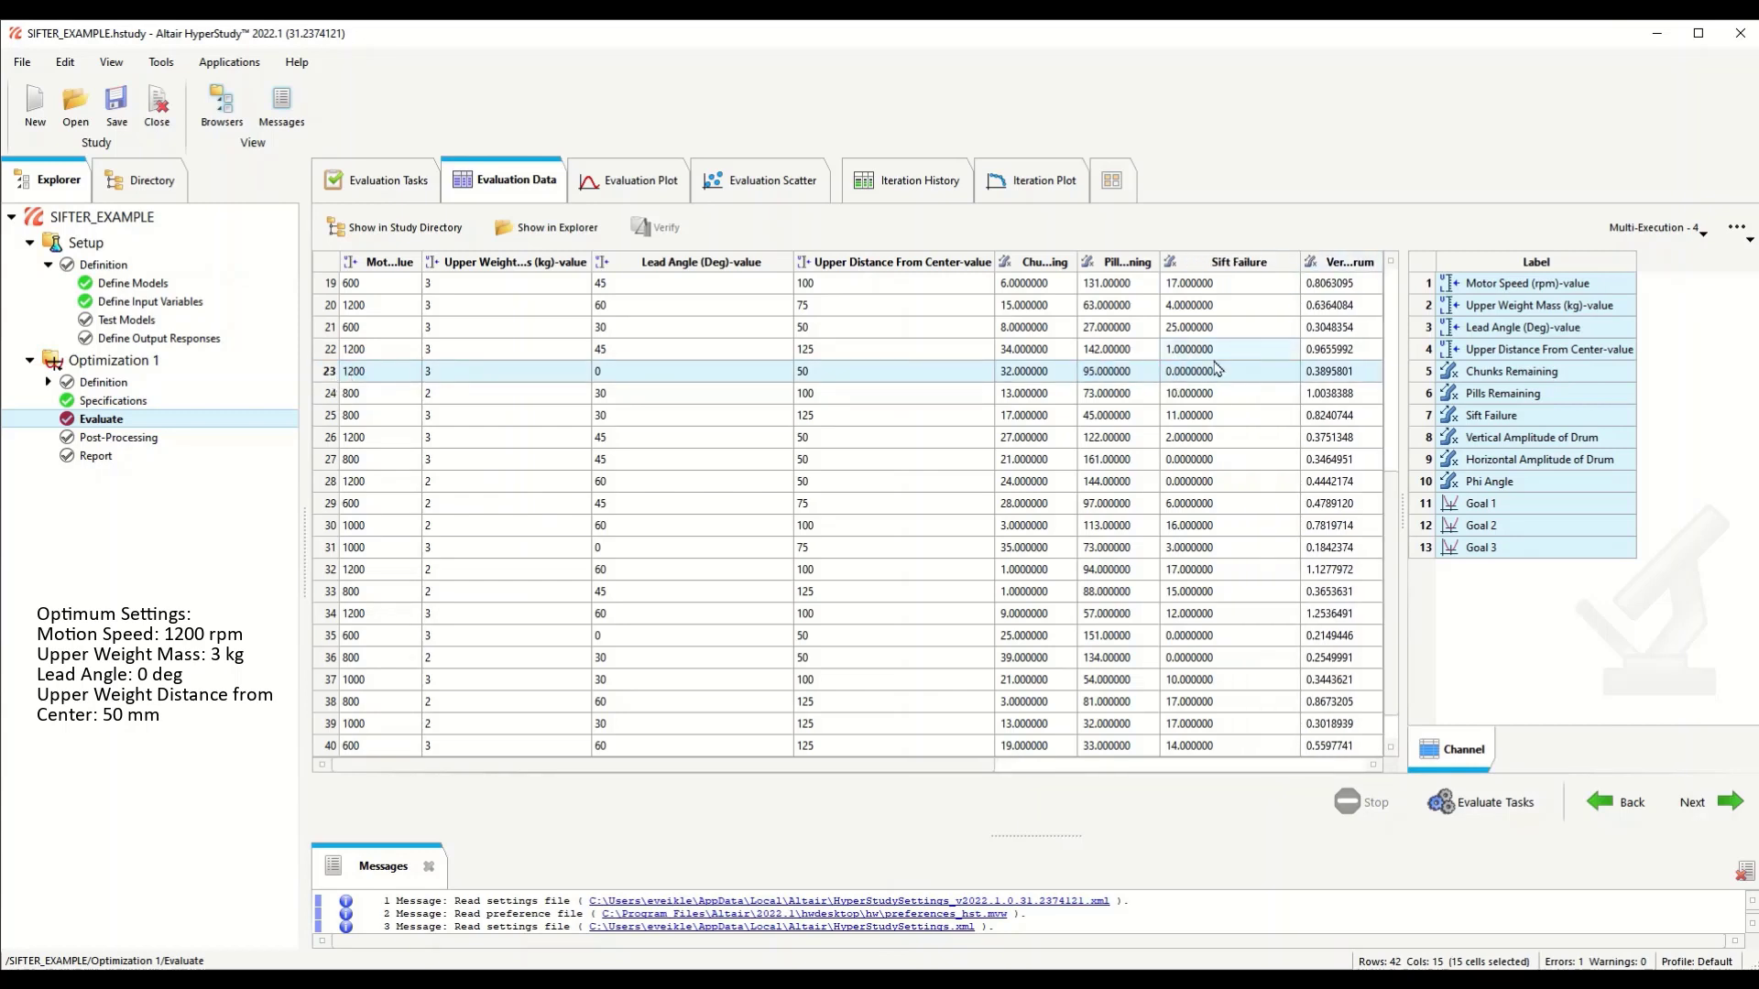
drag(1160, 261, 1232, 262)
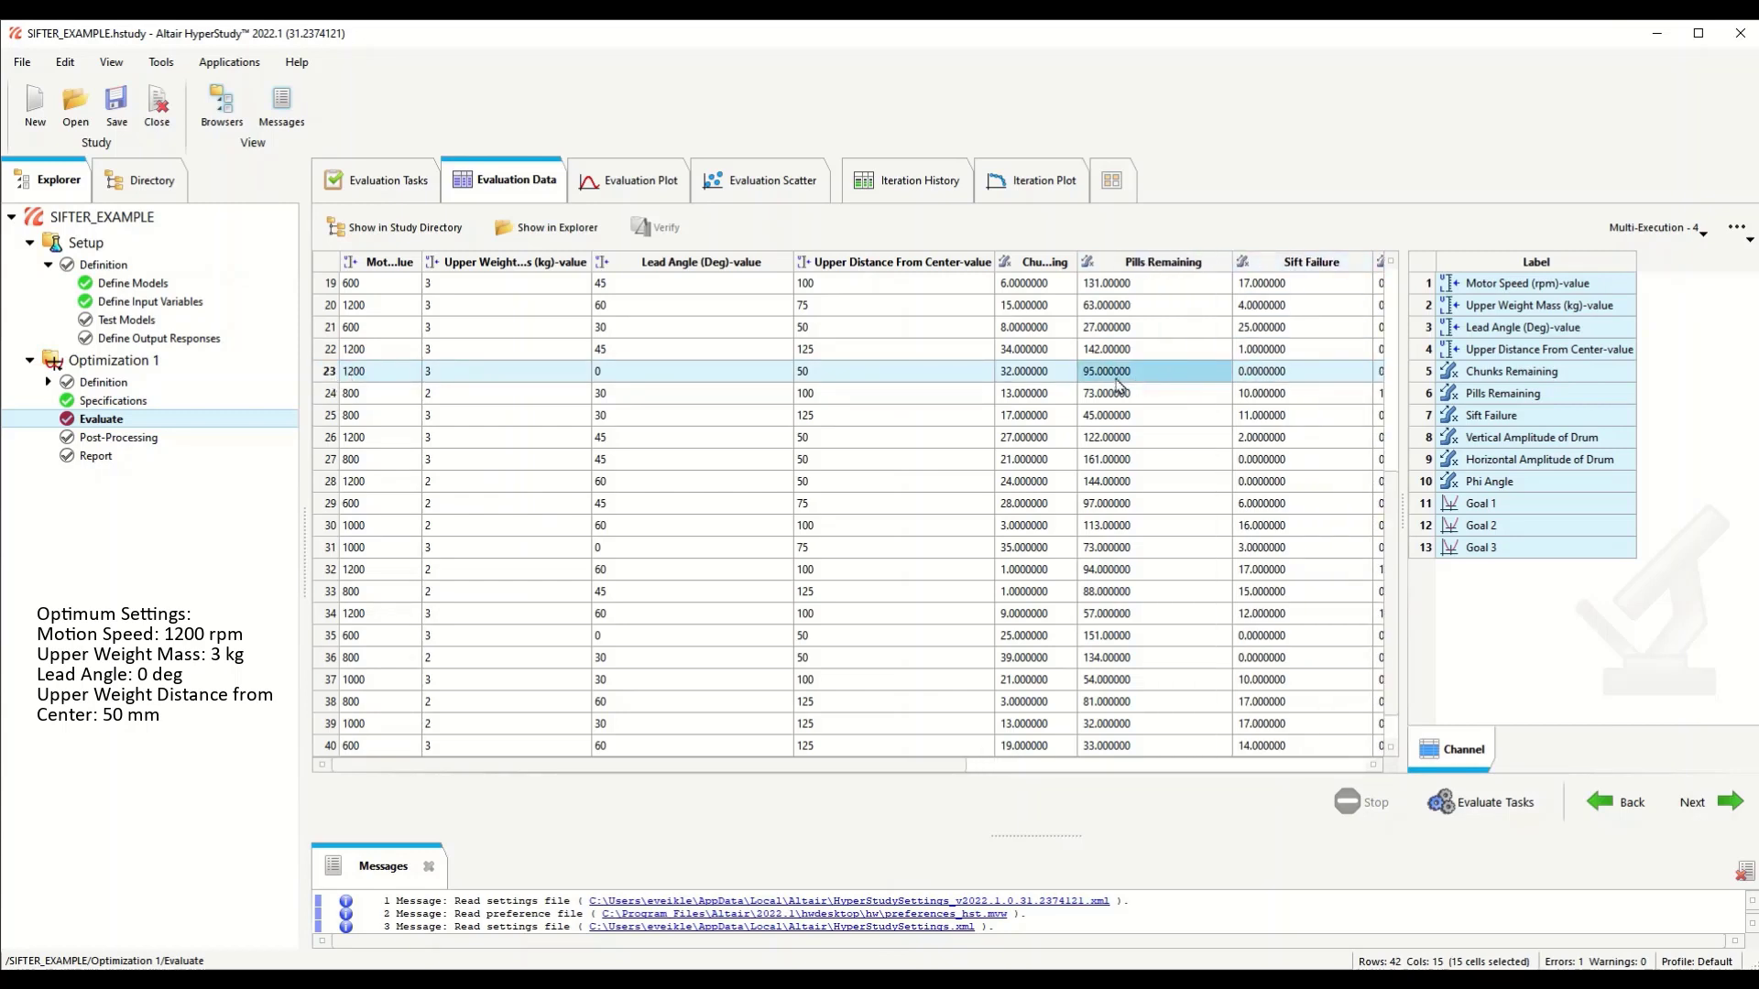
drag(1078, 262, 1138, 262)
Step: Examine evaluation 23's input values for upper distance from center, lead angle, upper weight mass and motor speed
click(880, 379)
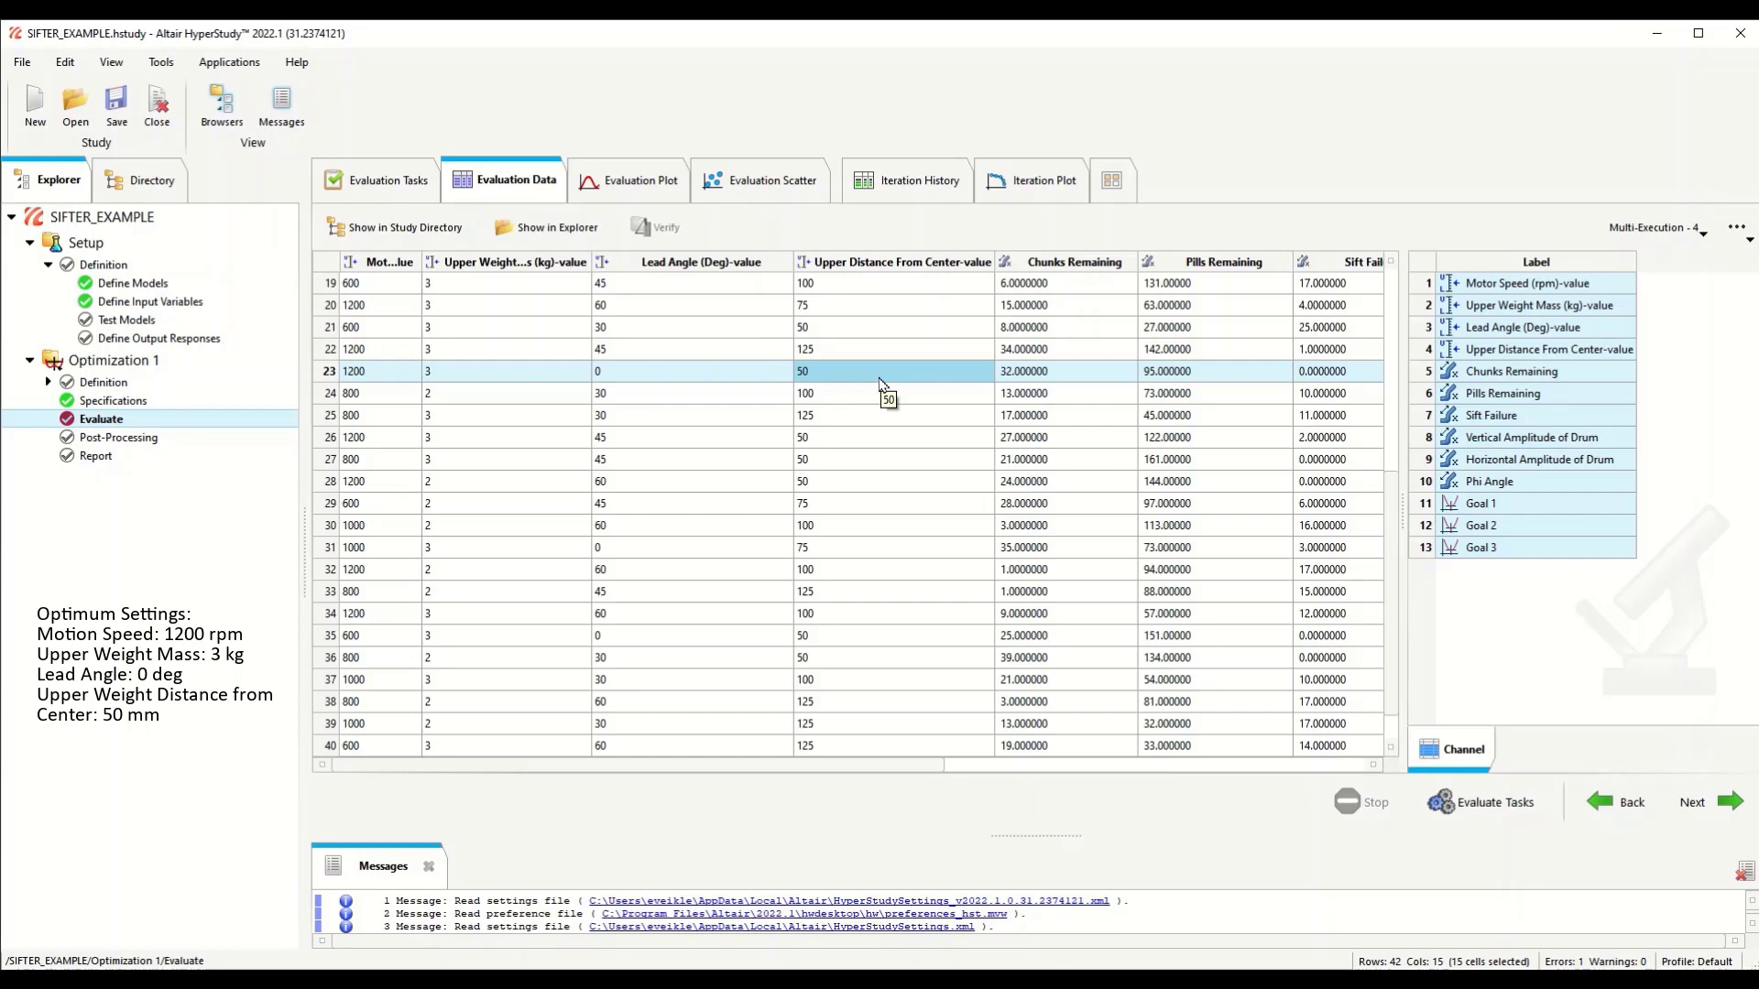
click(658, 385)
click(531, 385)
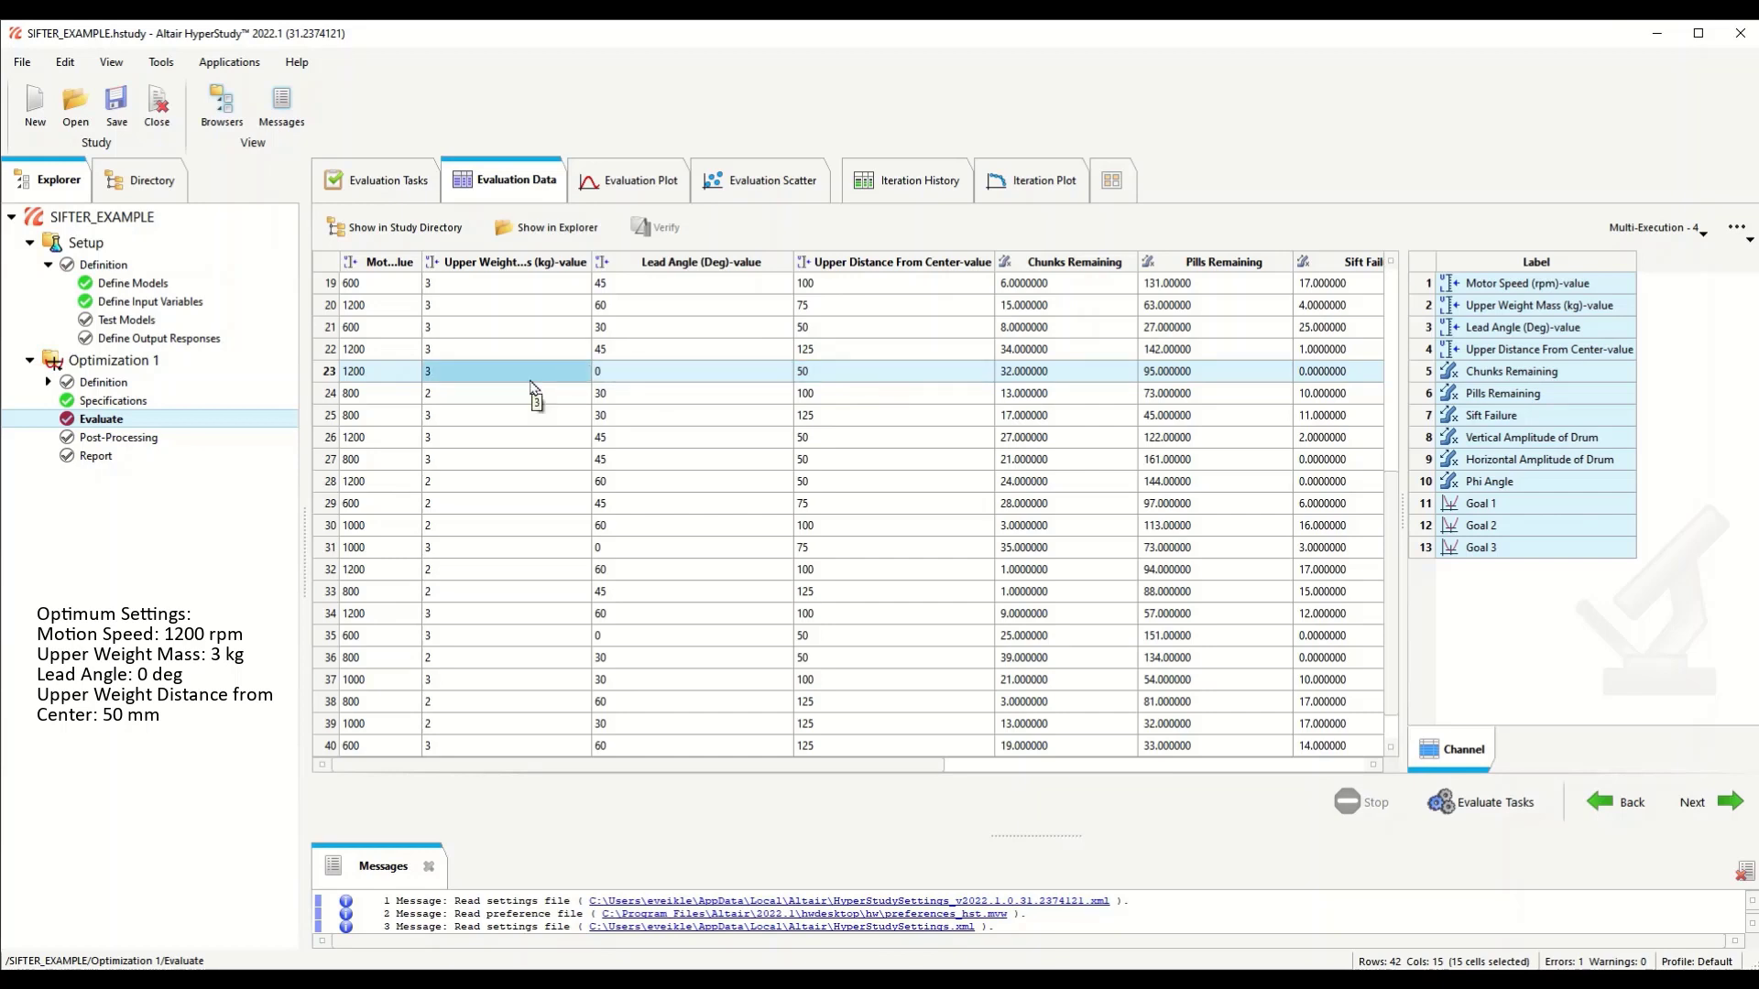
click(358, 377)
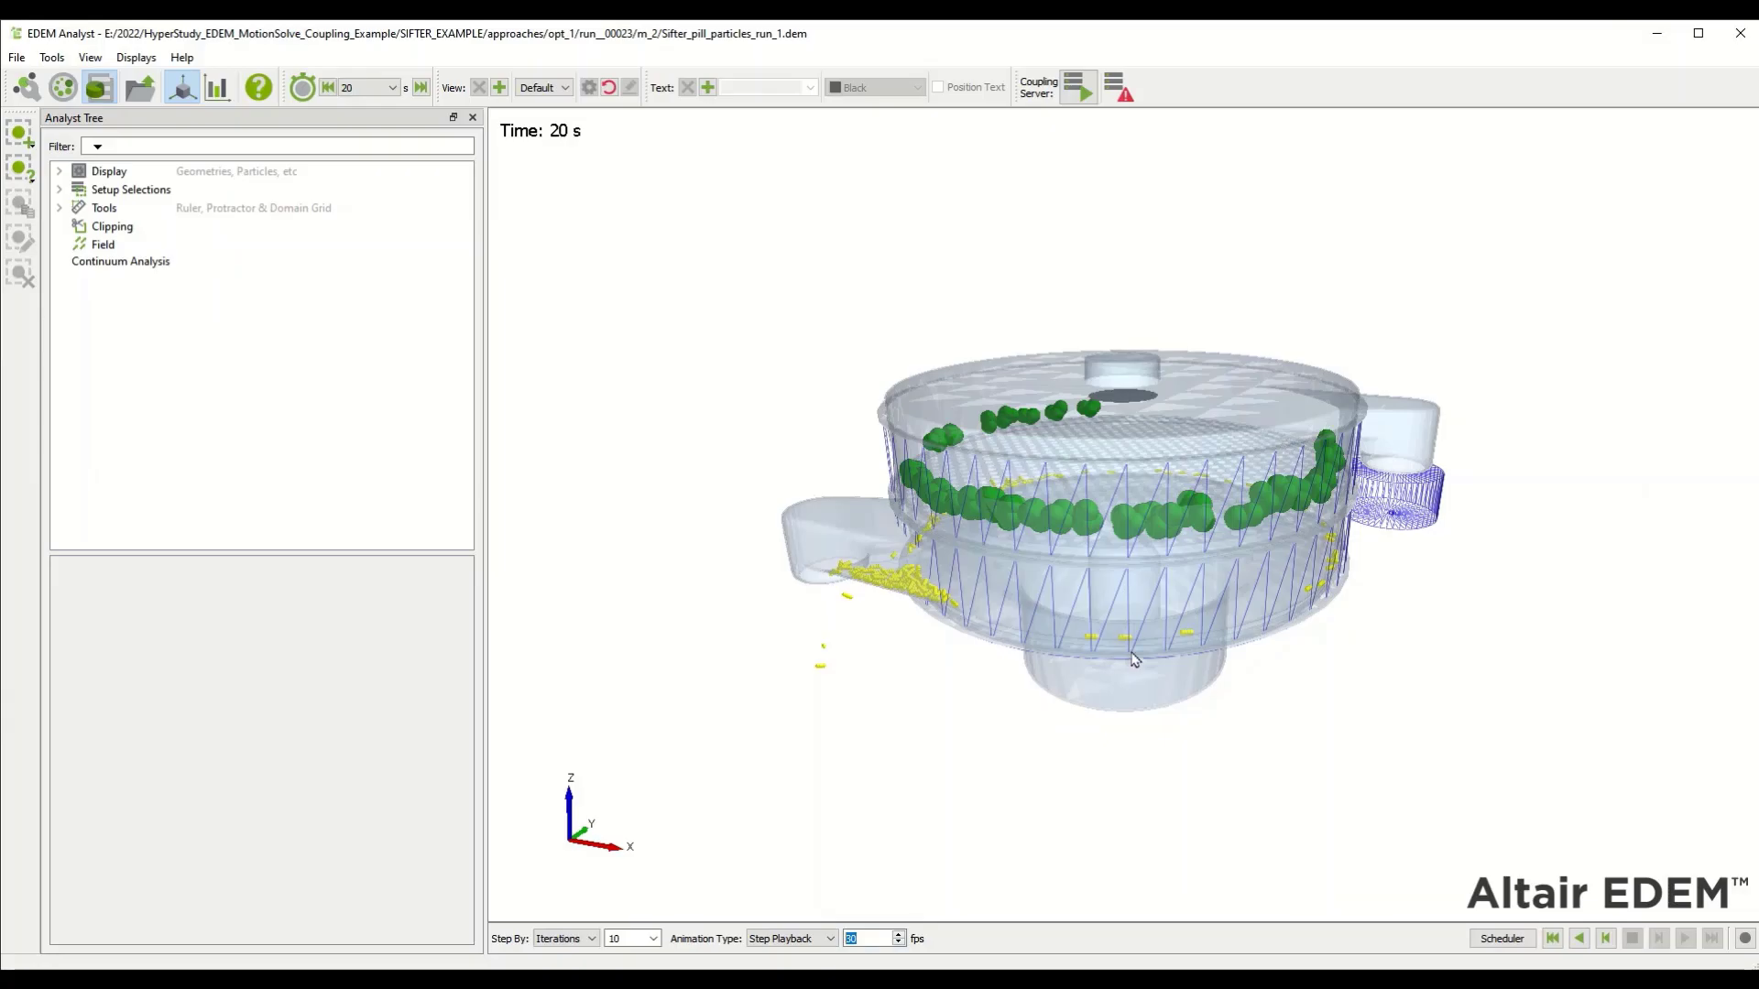
Step: Switch to EDEM Analyst and play back the run__00023 sifter simulation from its start
click(1552, 939)
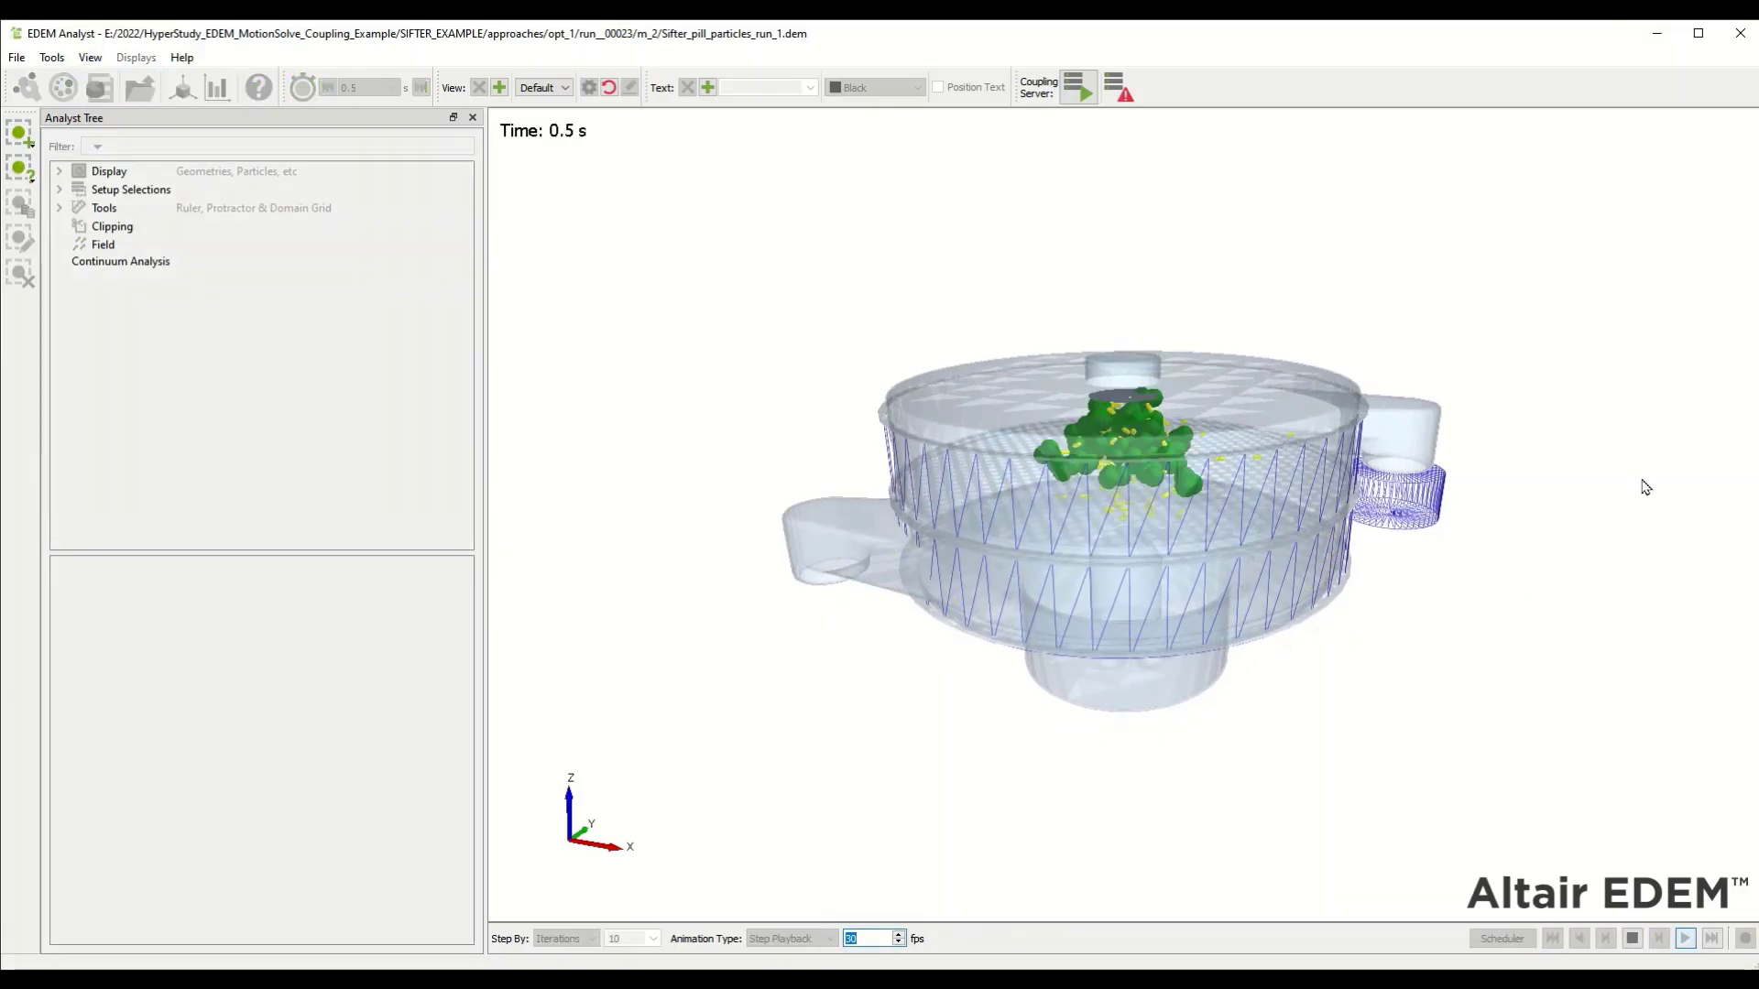